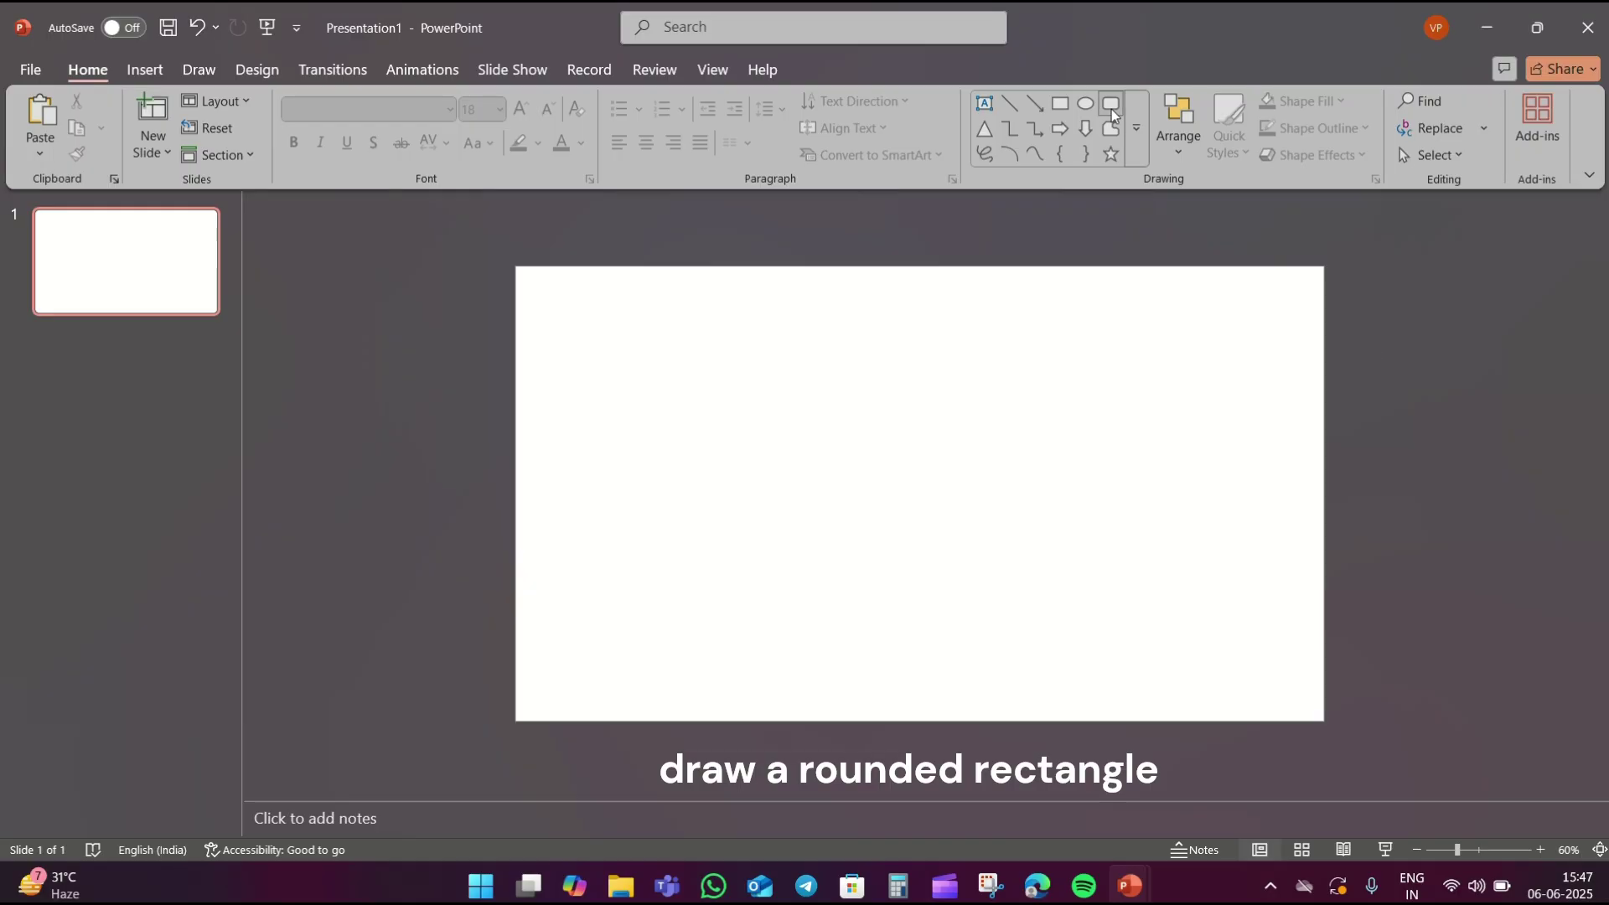
# Draw a rounded rectangle right of the slide centre, sized 2.93 cm tall by 5.71 cm wide.
pyautogui.click(1113, 115)
pyautogui.moveTo(927, 377); pyautogui.dragTo(1088, 472)
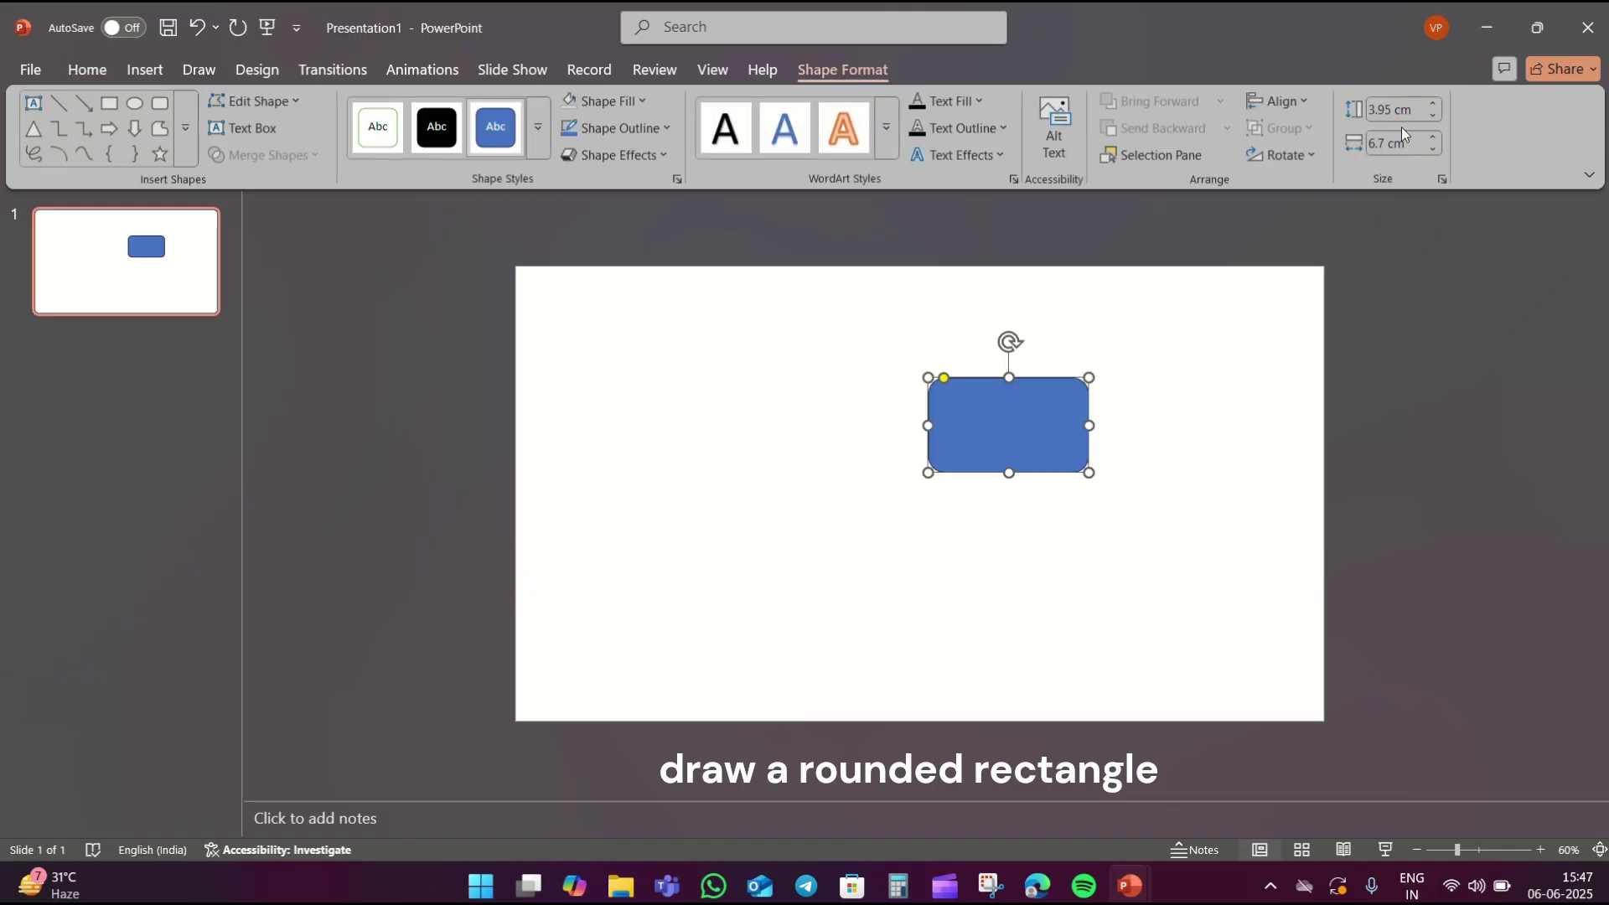
pyautogui.click(1397, 109)
pyautogui.write('2.93')
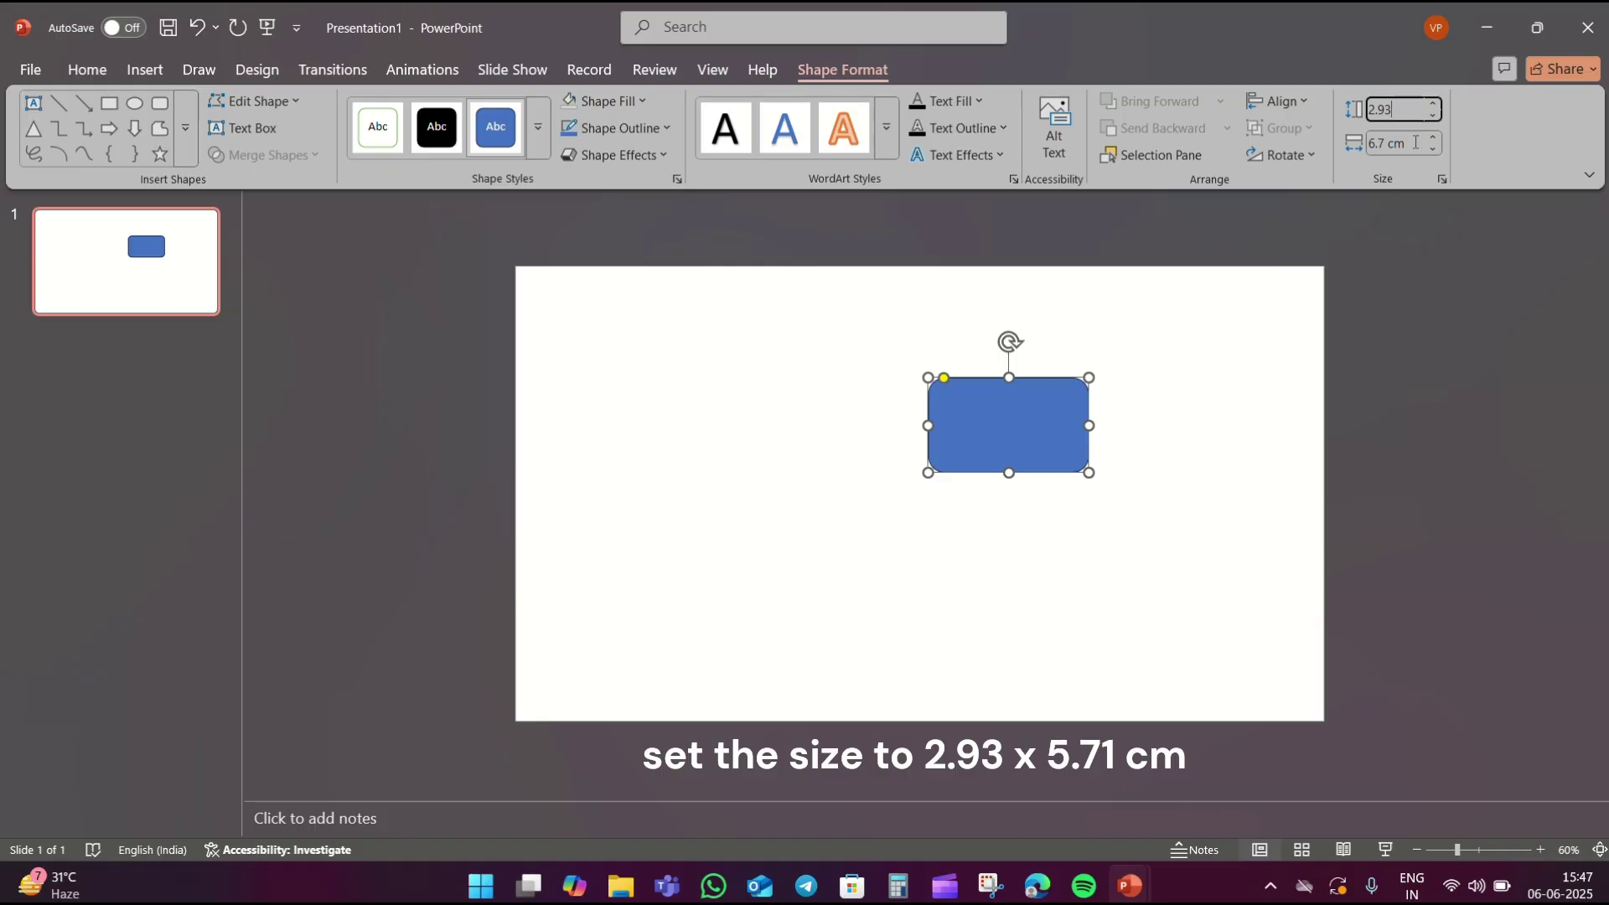
pyautogui.click(1415, 142)
pyautogui.write('5.71')
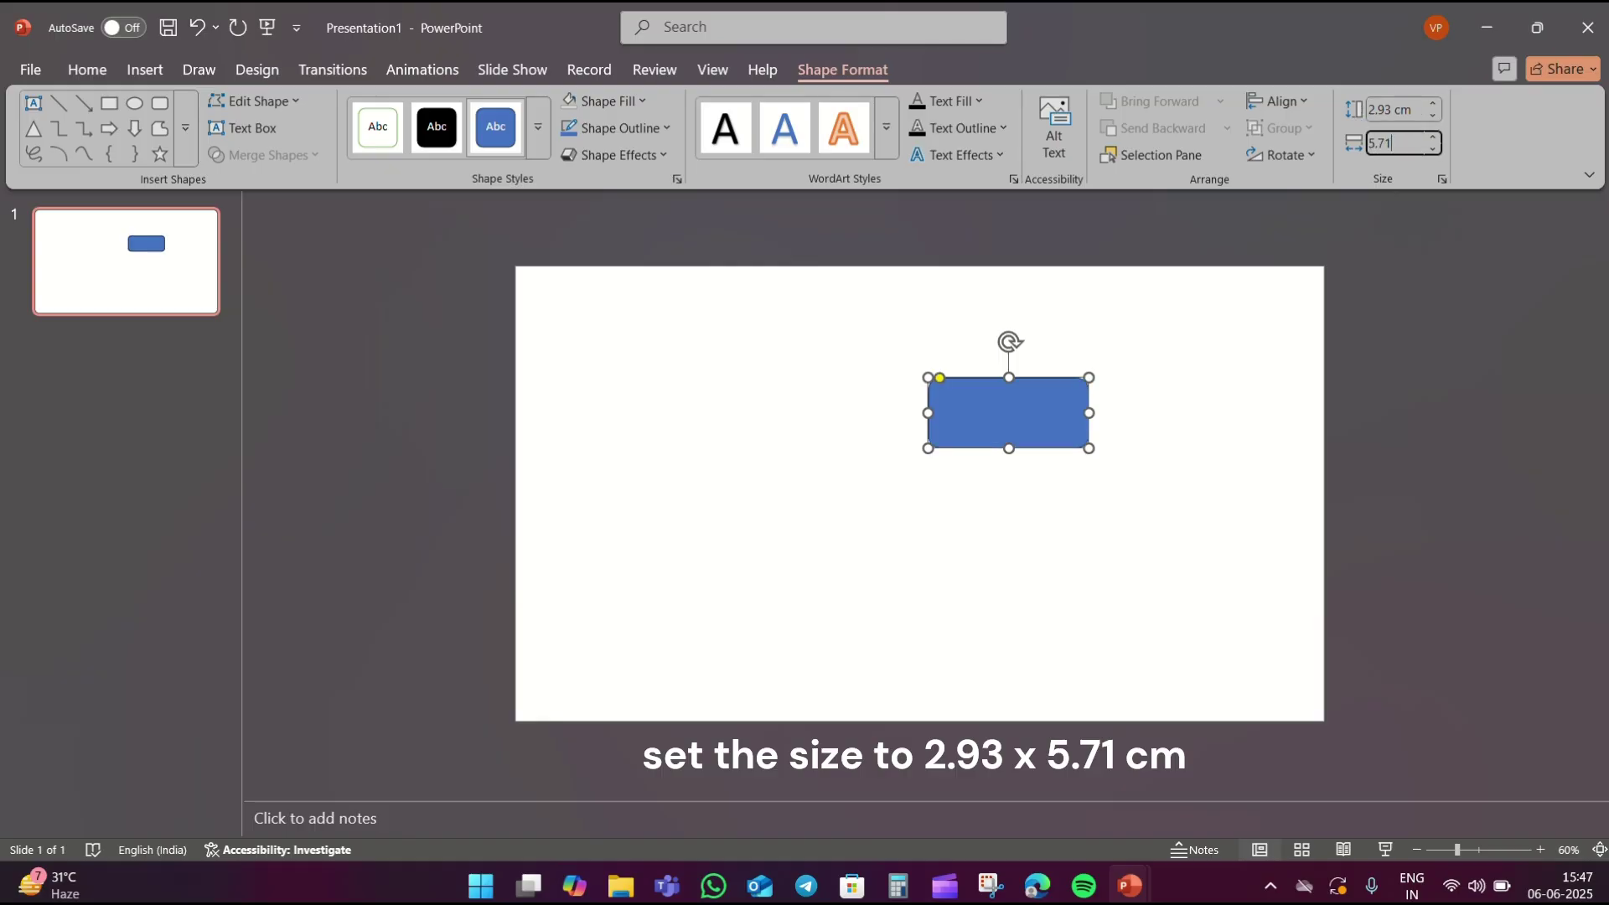
pyautogui.click(1182, 429)
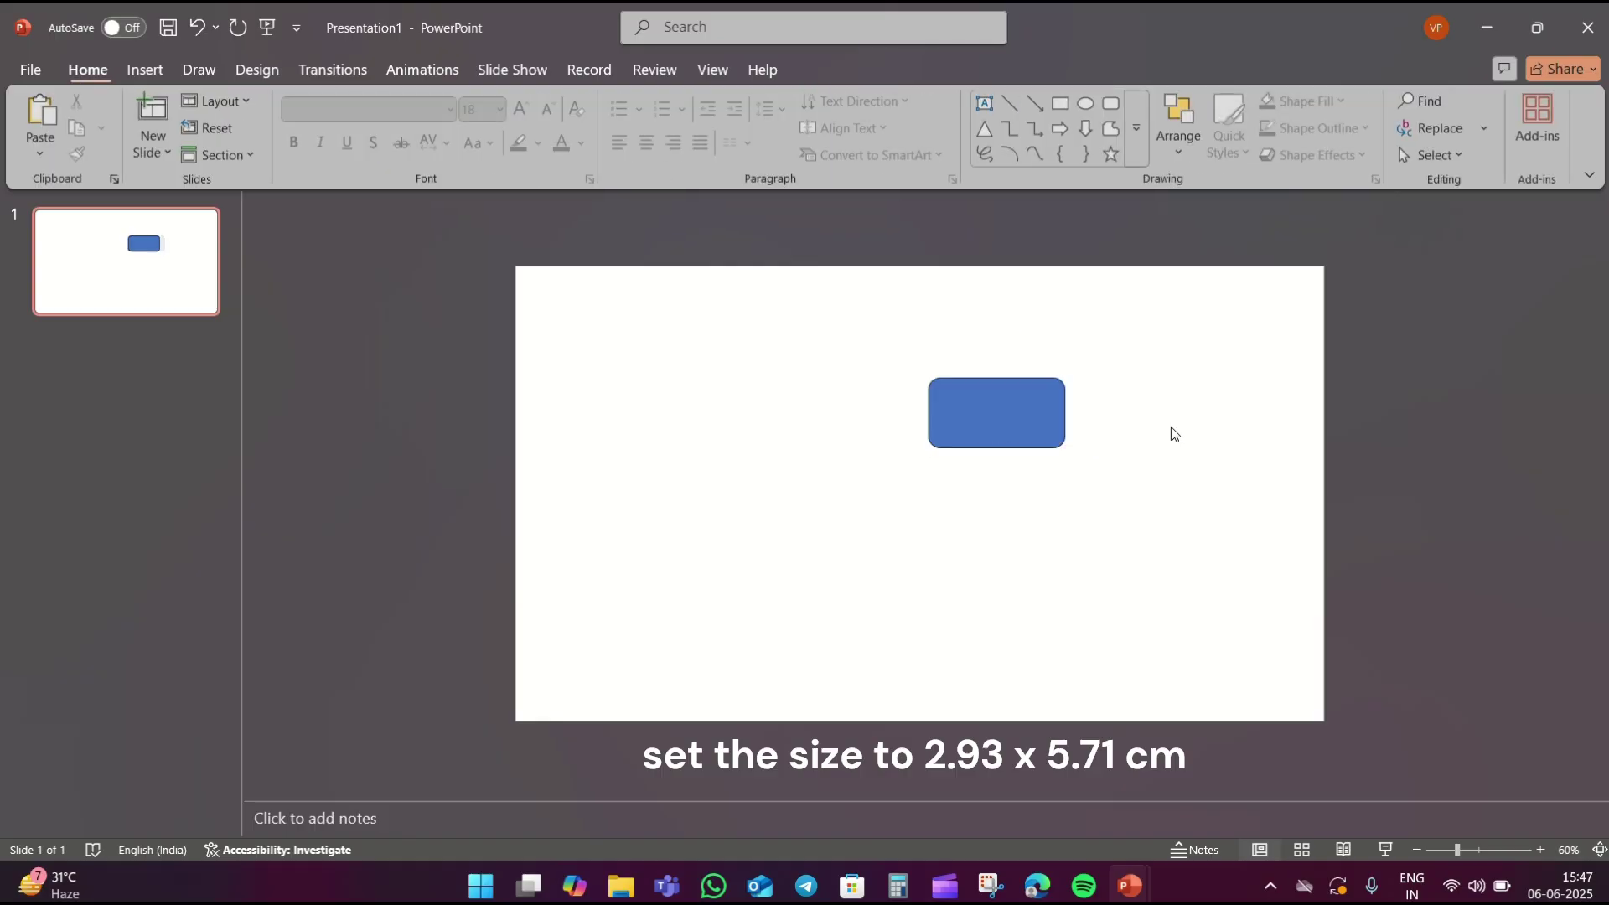
# Duplicate the blue rectangle to the left and remove the right copy's fill.
pyautogui.click(1020, 433)
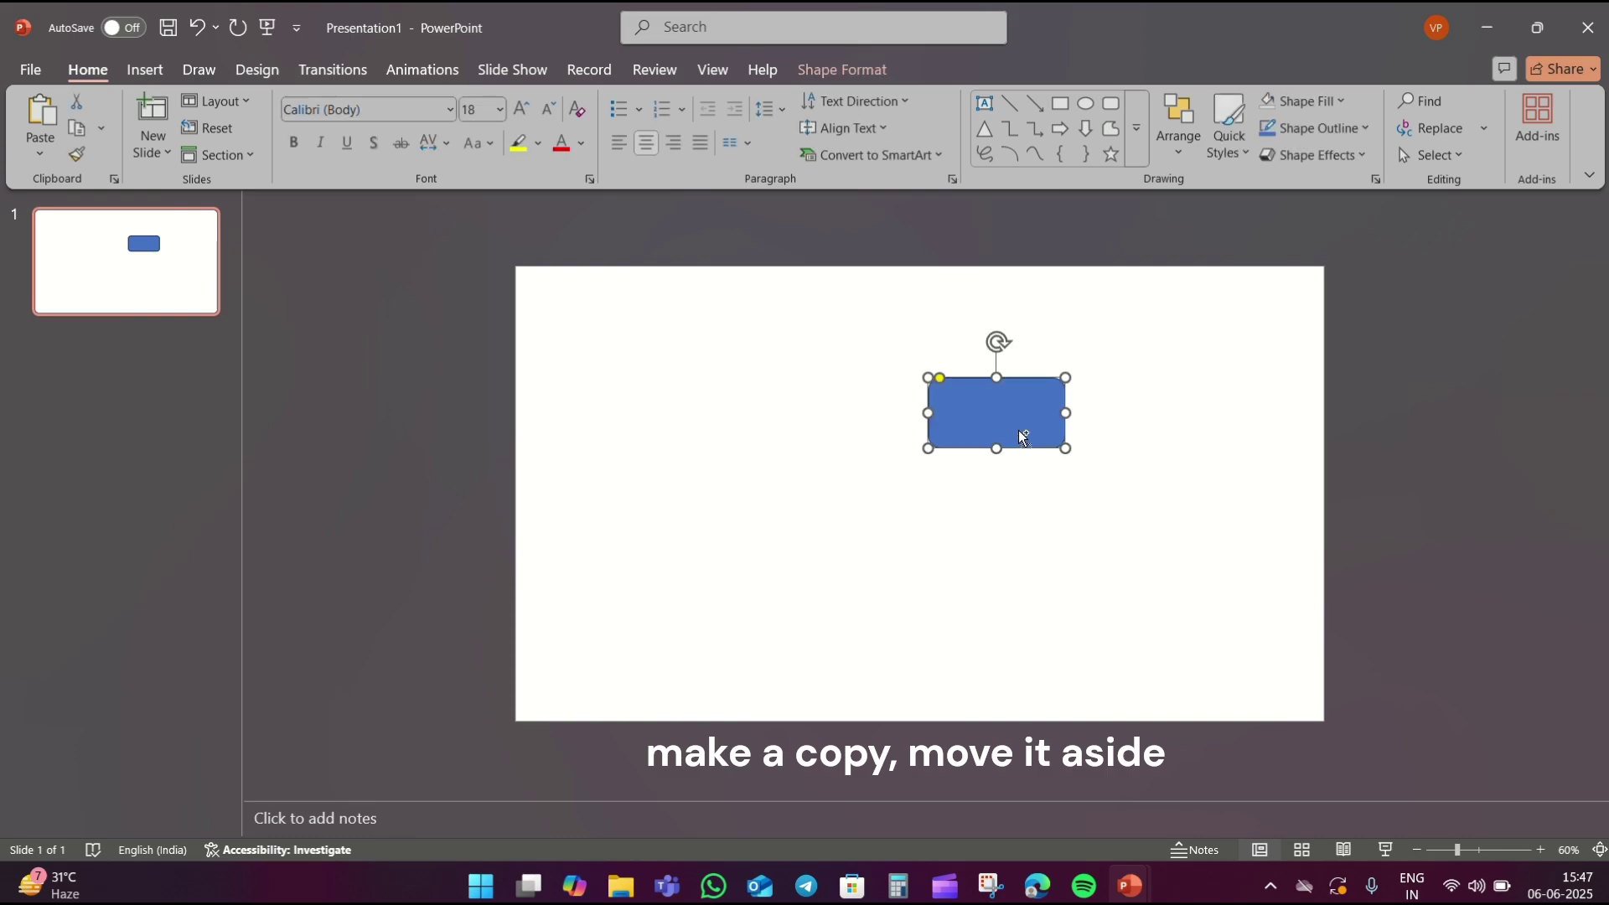
pyautogui.hotkey('ctrl', 'd')
pyautogui.moveTo(1023, 436); pyautogui.dragTo(822, 413)
pyautogui.click(1001, 423)
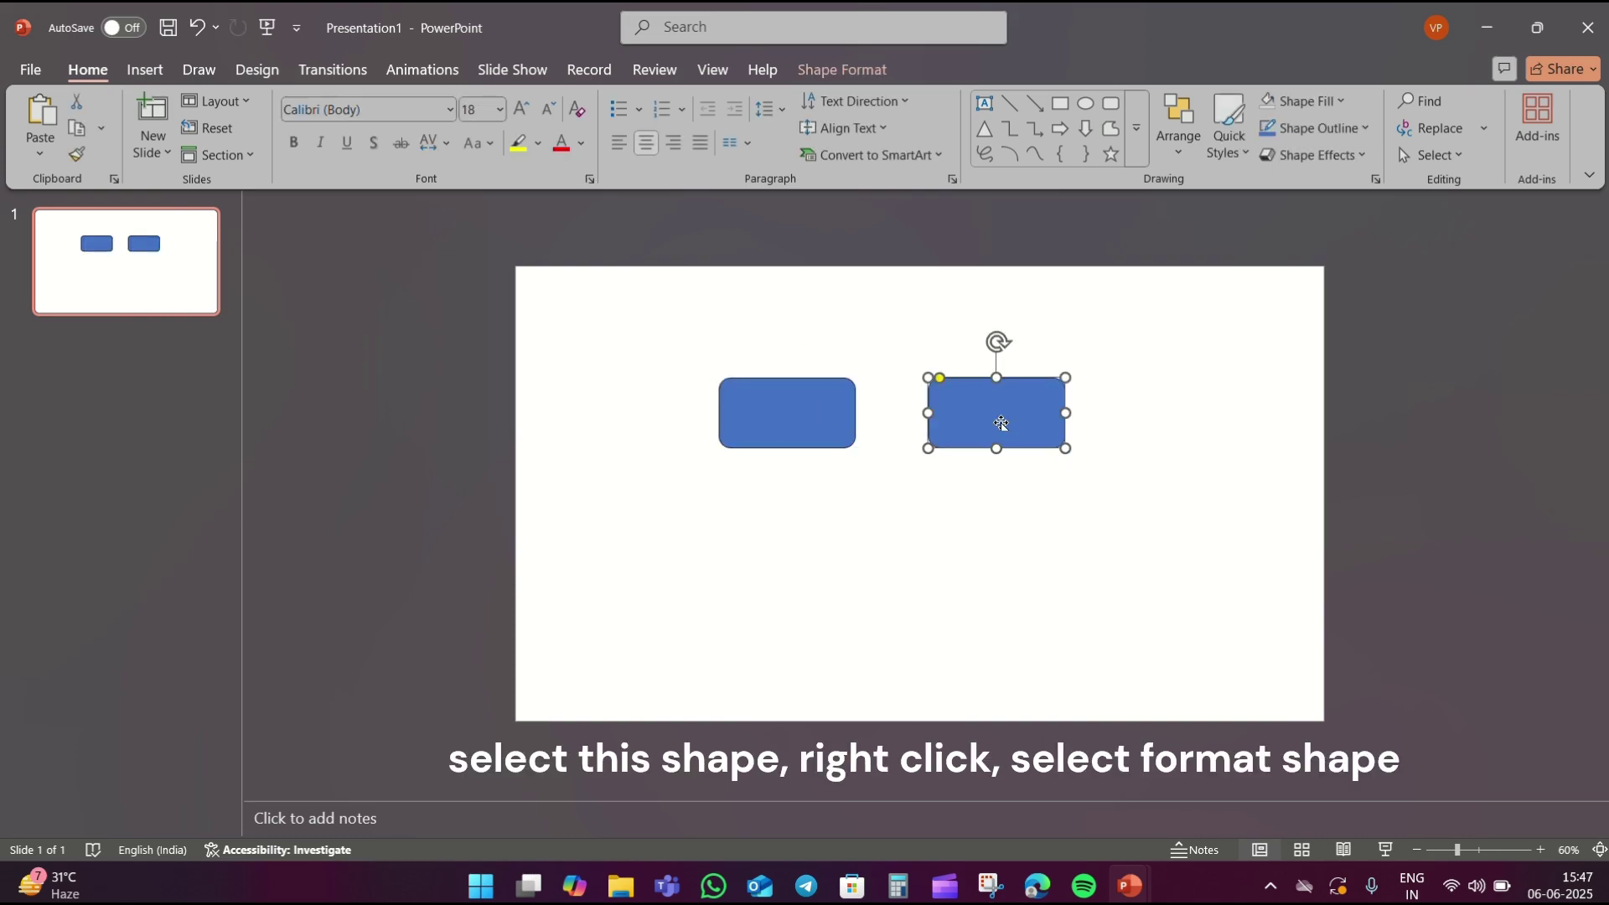
pyautogui.rightClick(1002, 423)
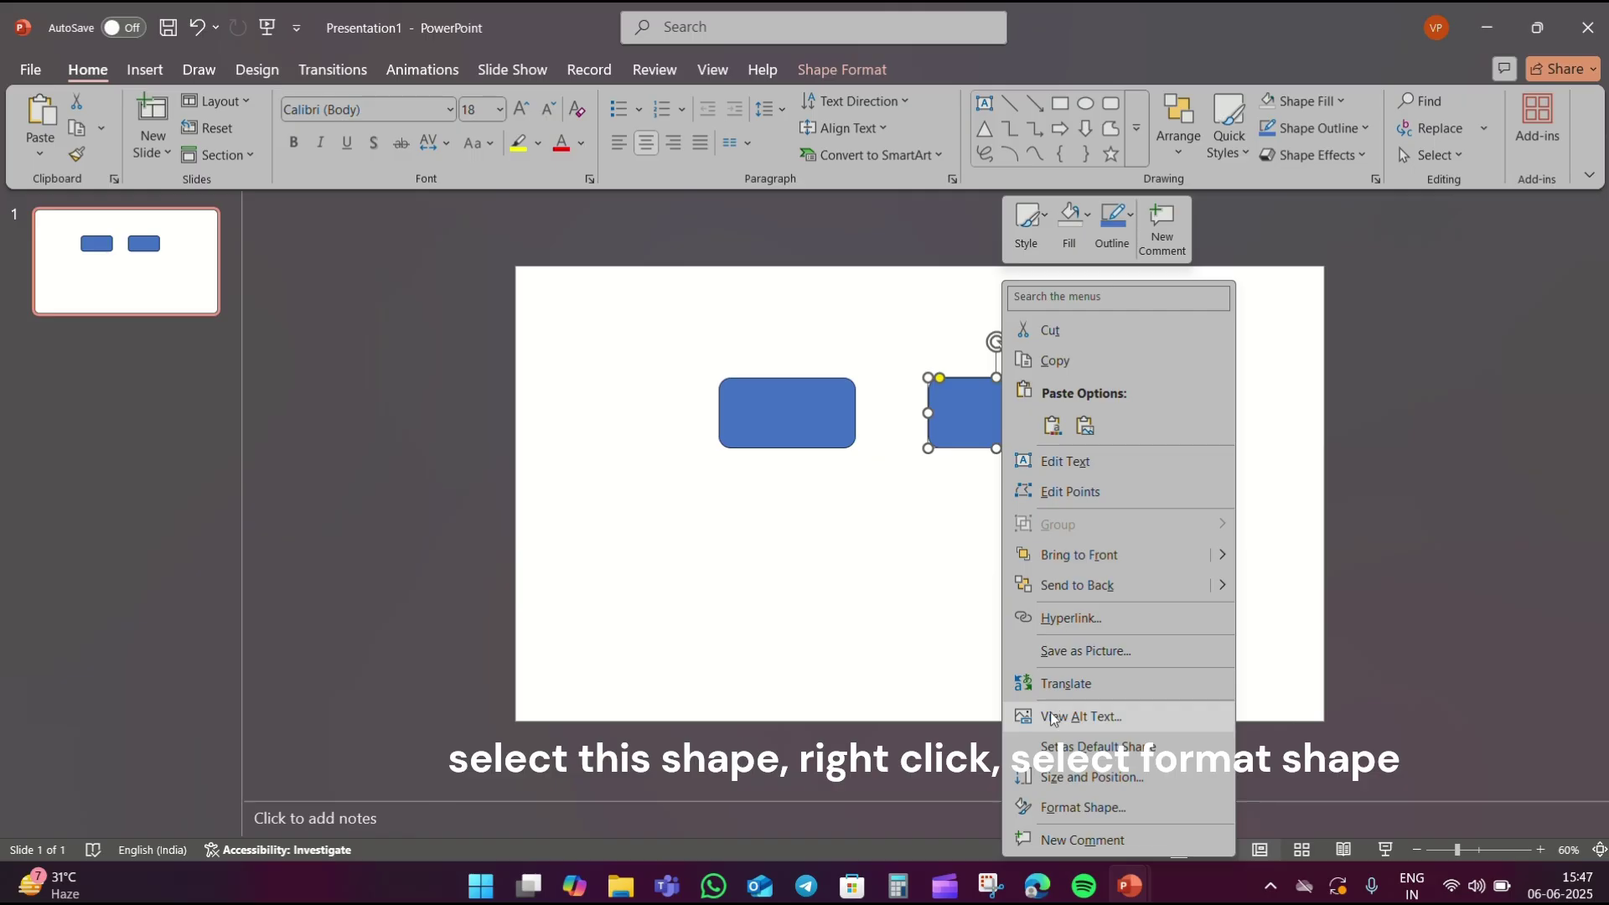
pyautogui.click(1060, 807)
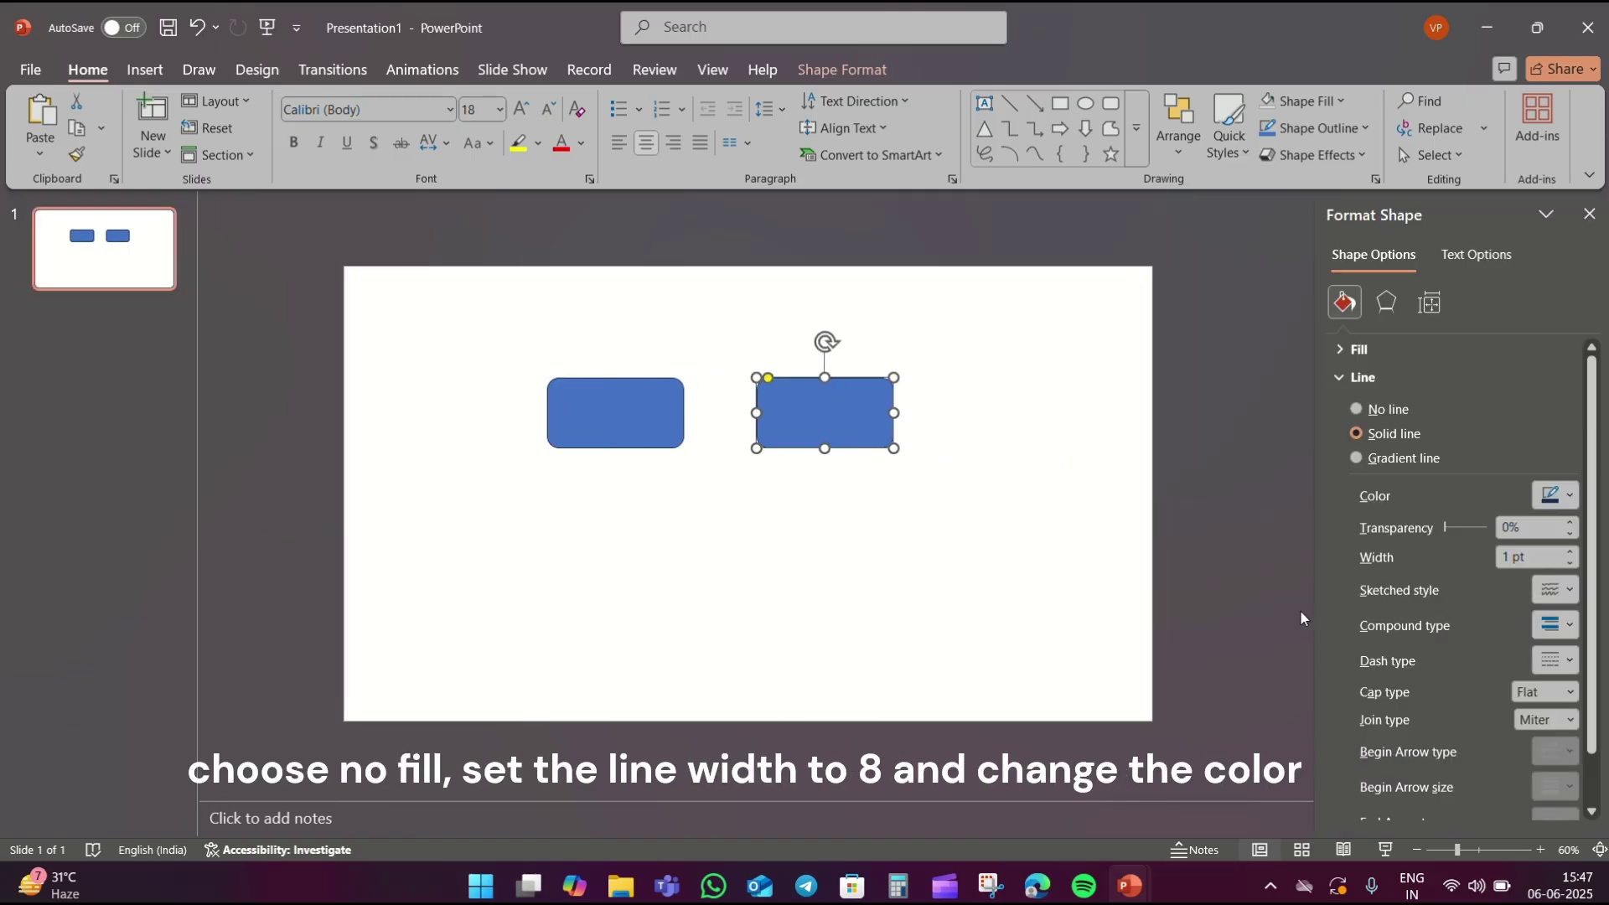
pyautogui.click(1365, 349)
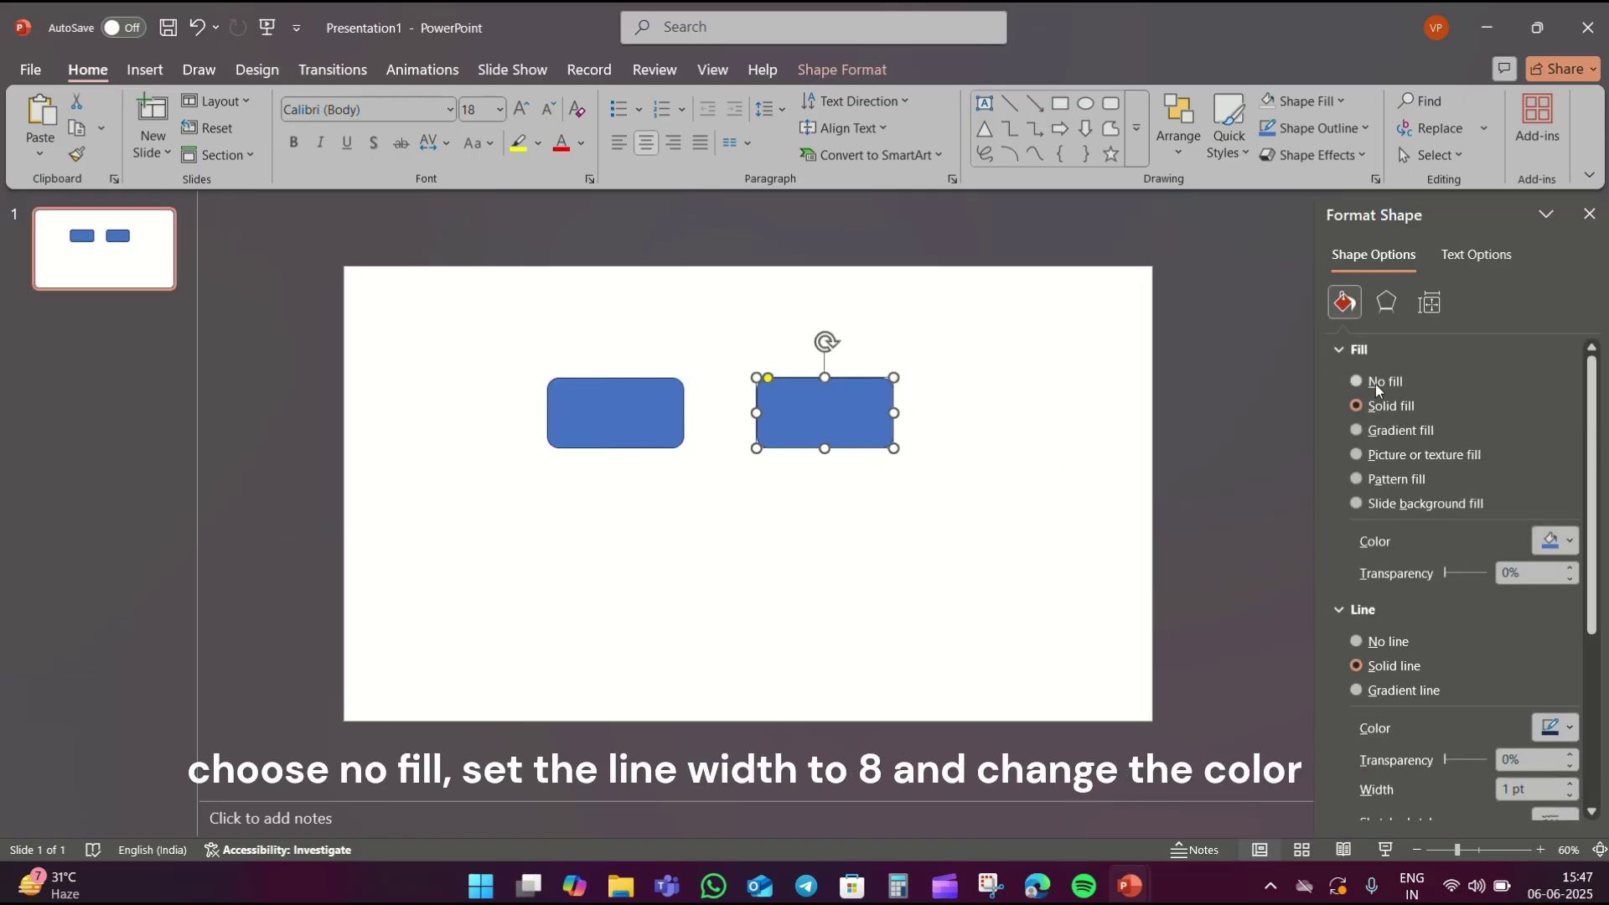
pyautogui.click(1375, 382)
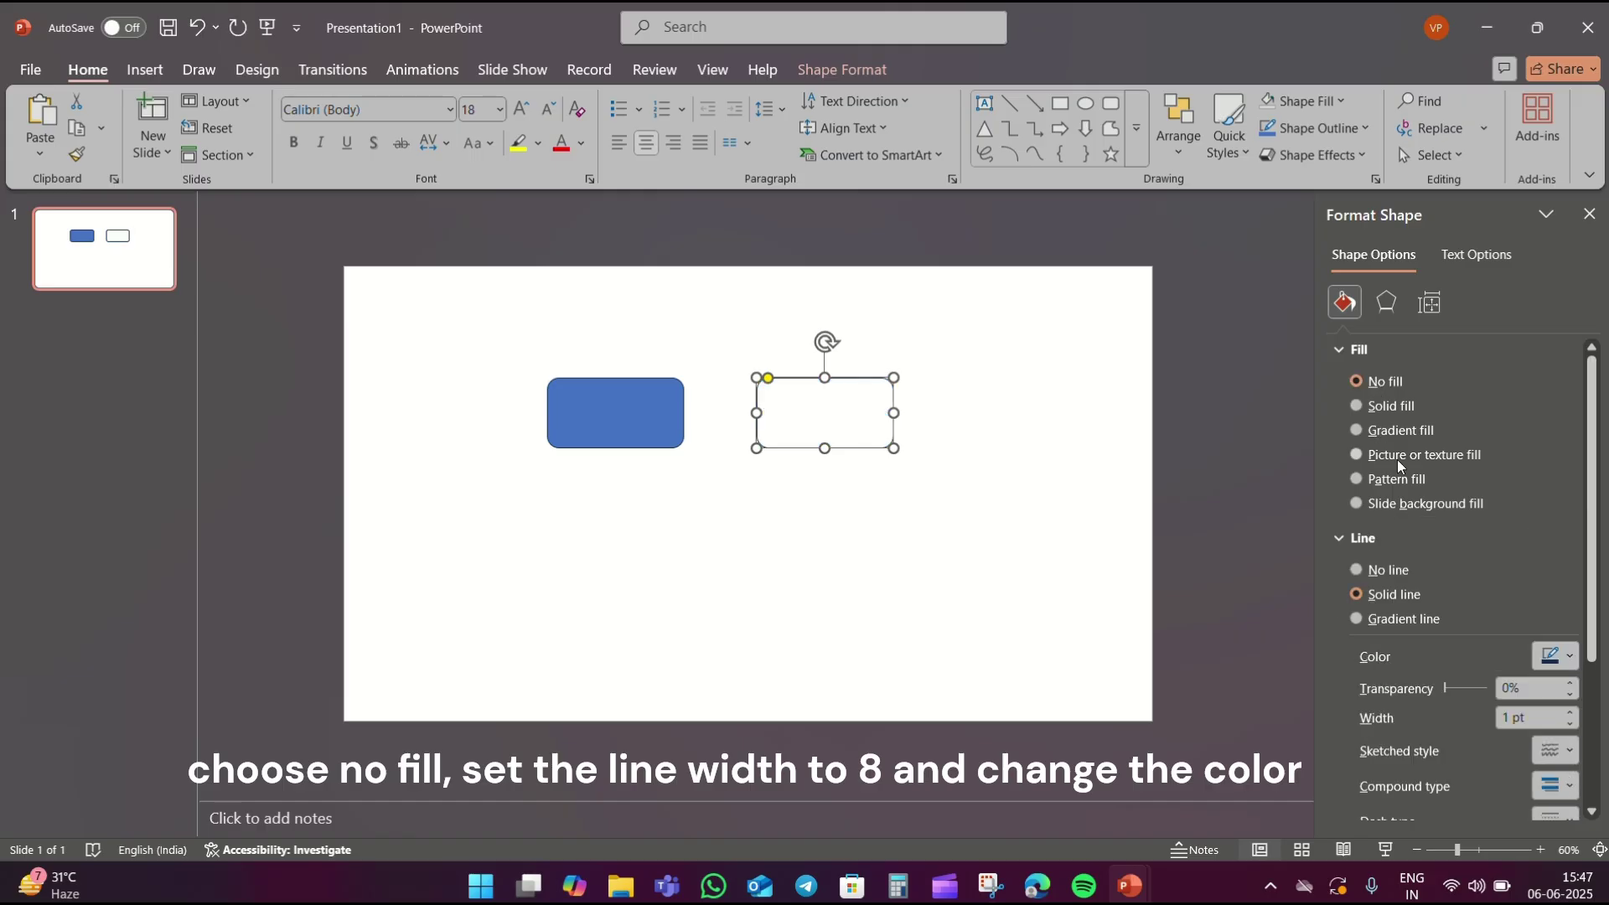
# Give the unfilled right box an 8 pt orange outline.
pyautogui.scroll(-1, 1396, 459)
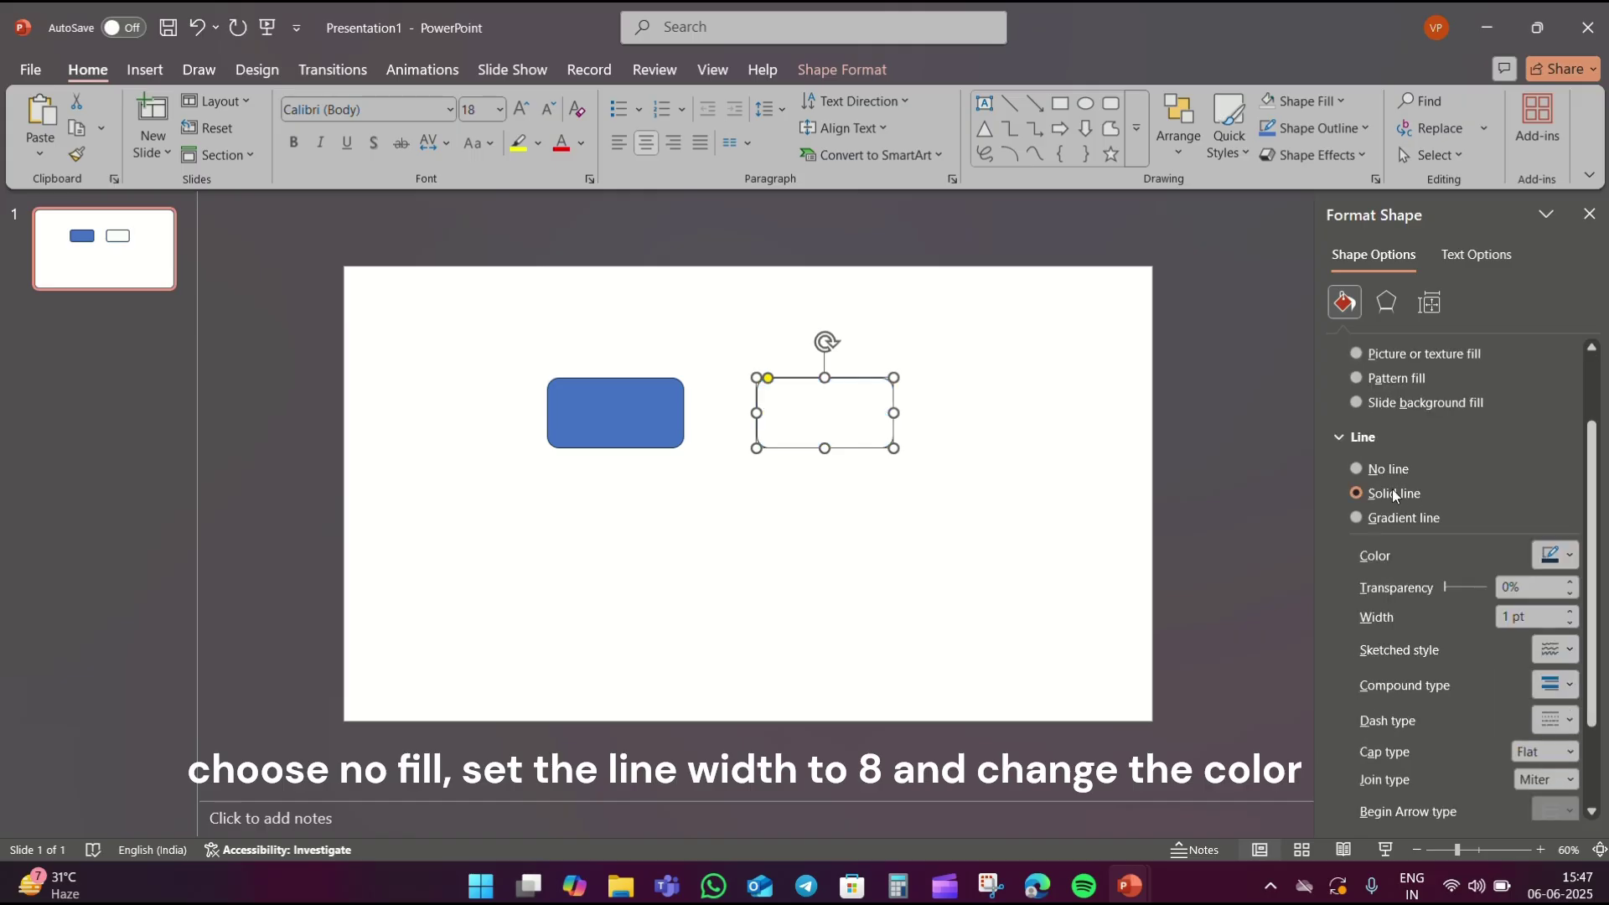
pyautogui.doubleClick(1509, 617)
pyautogui.write('8')
pyautogui.press('Return')
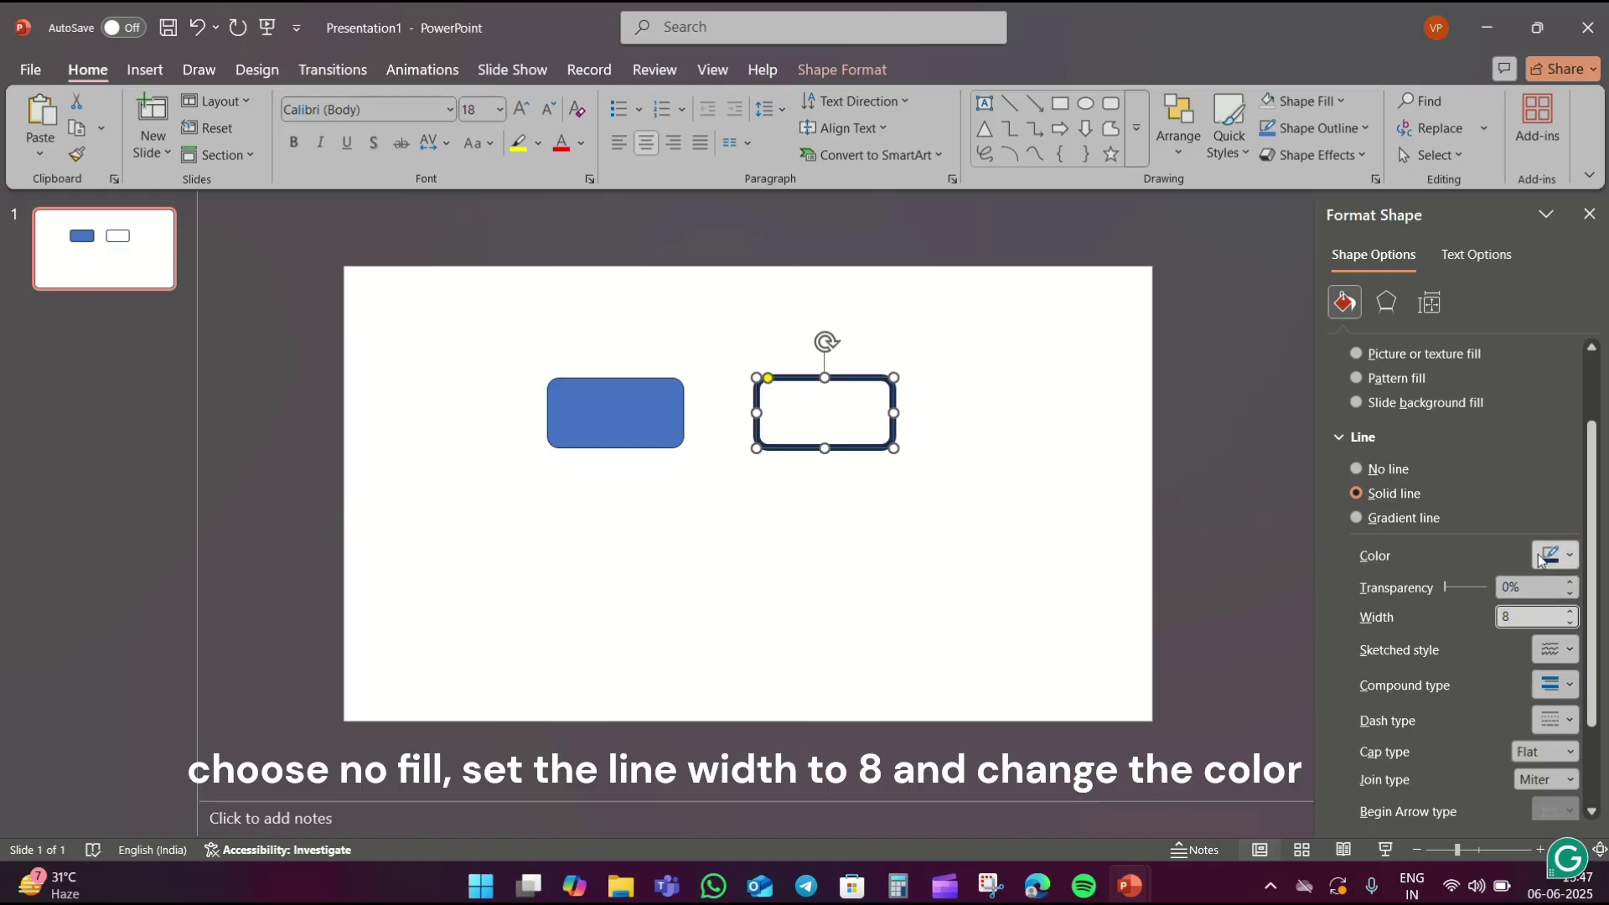
pyautogui.click(1569, 556)
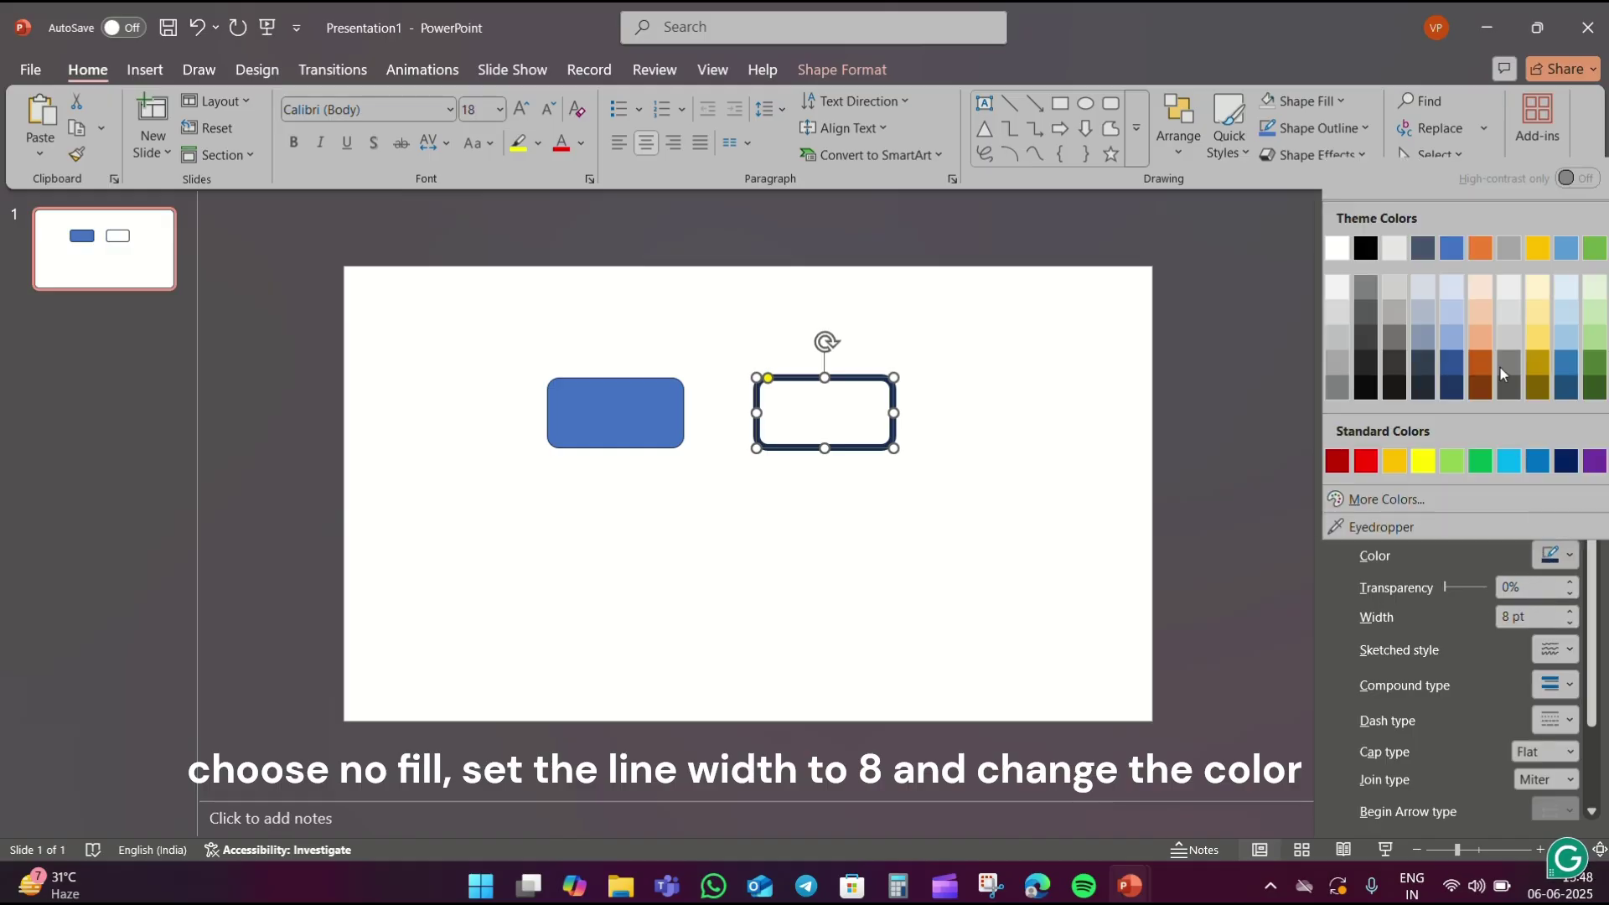
pyautogui.click(1484, 255)
pyautogui.click(1397, 301)
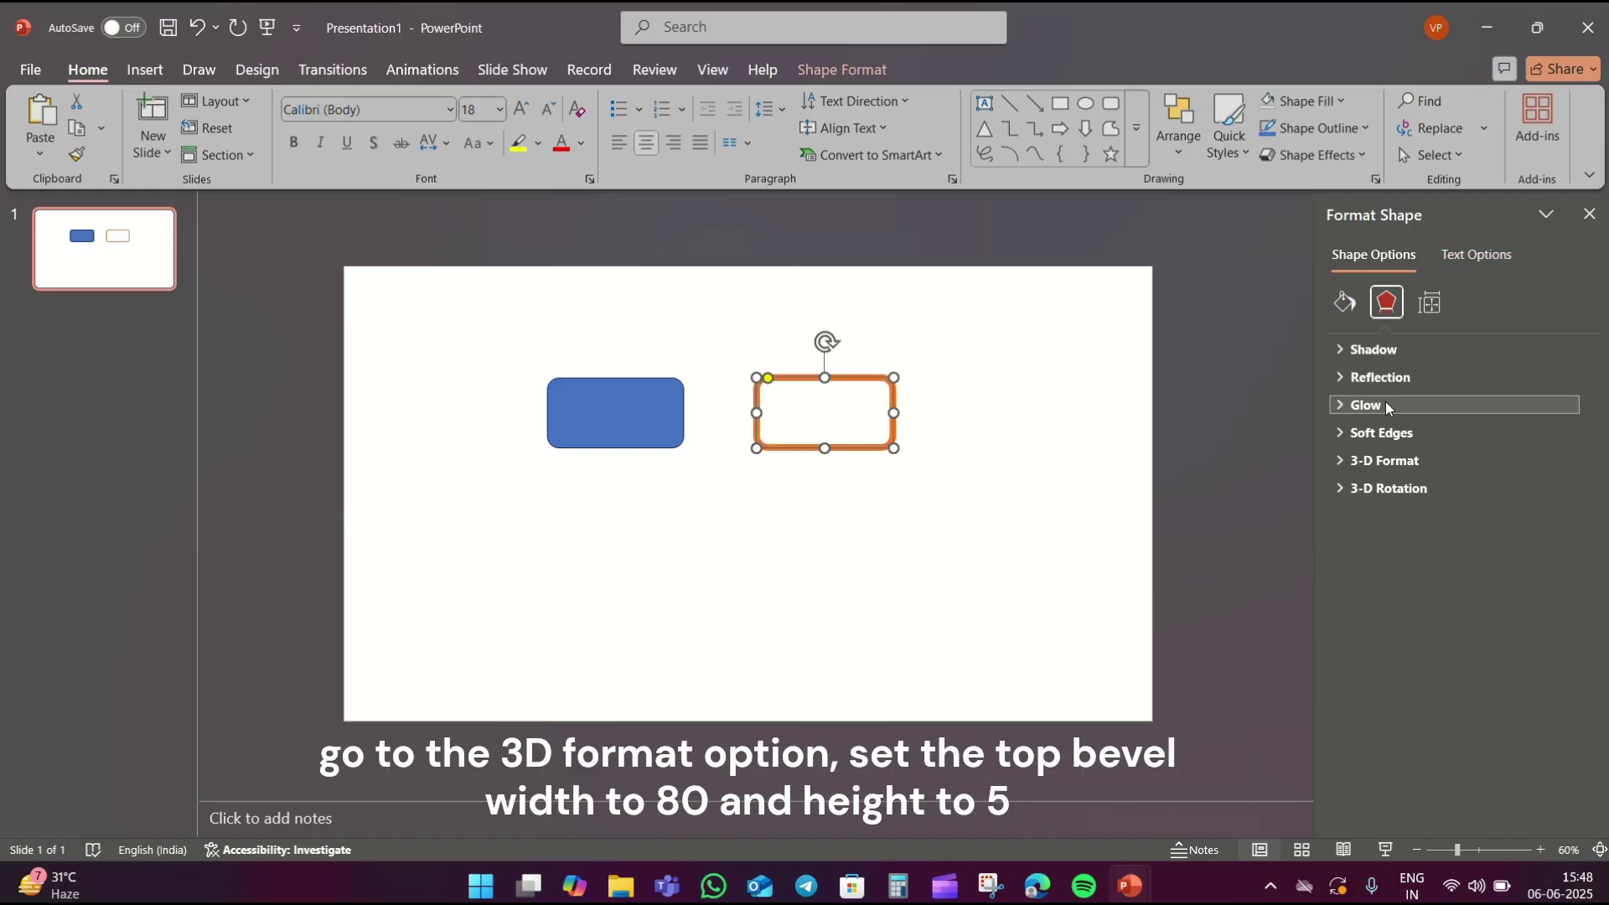
# Give the orange box a top bevel 80 pt wide and 5 pt high.
pyautogui.click(1387, 460)
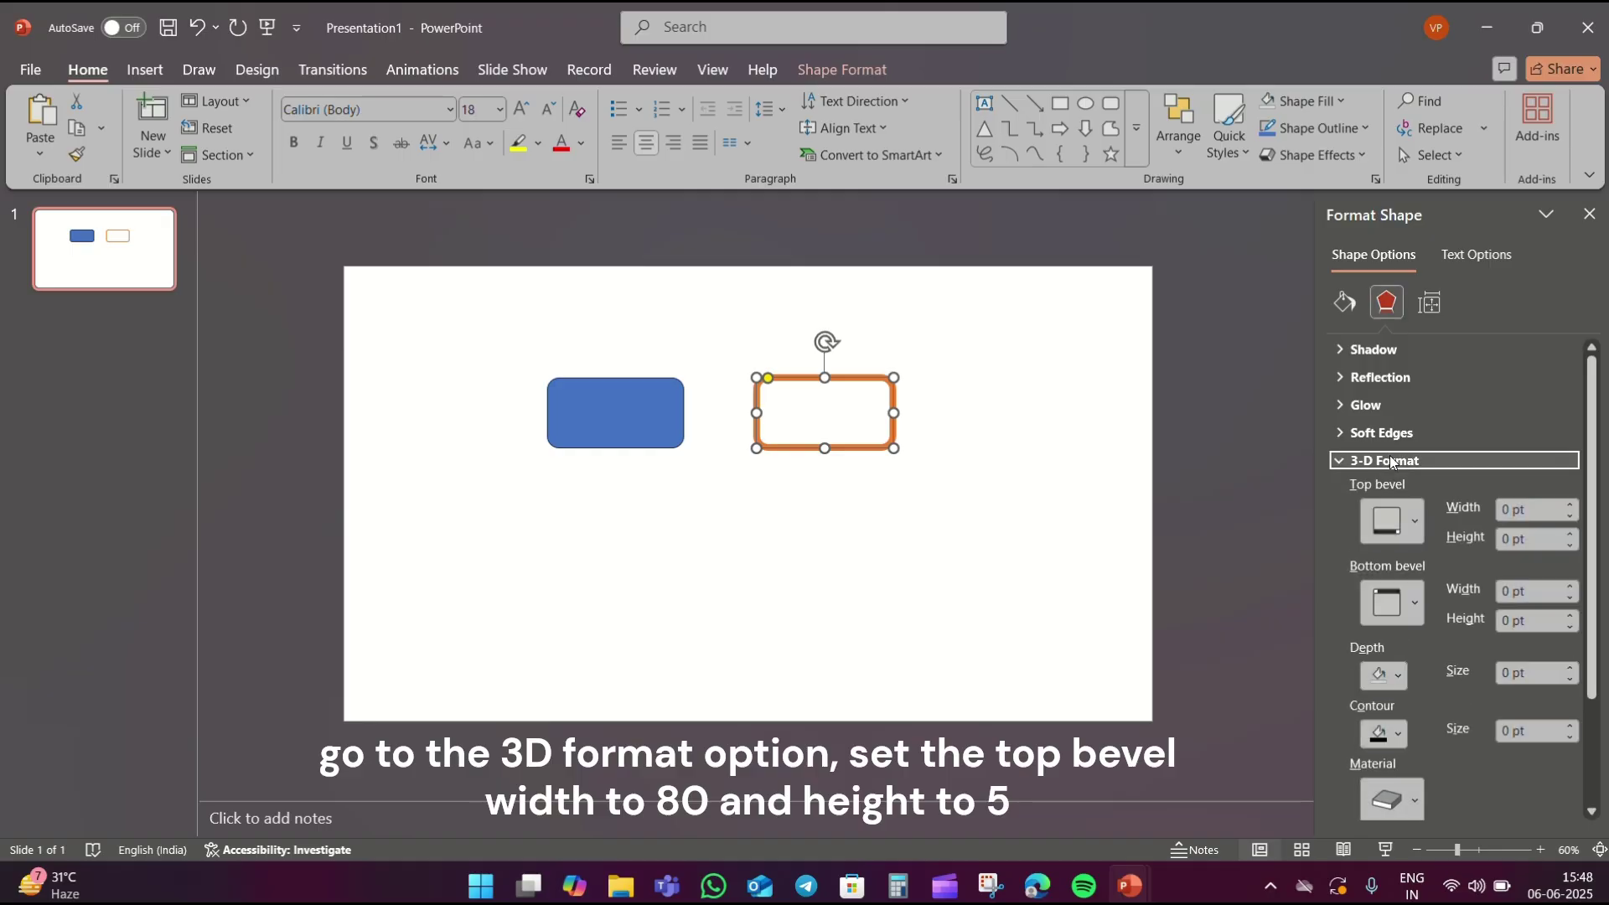
pyautogui.click(1543, 511)
pyautogui.moveTo(1543, 511); pyautogui.dragTo(1485, 493)
pyautogui.write('80')
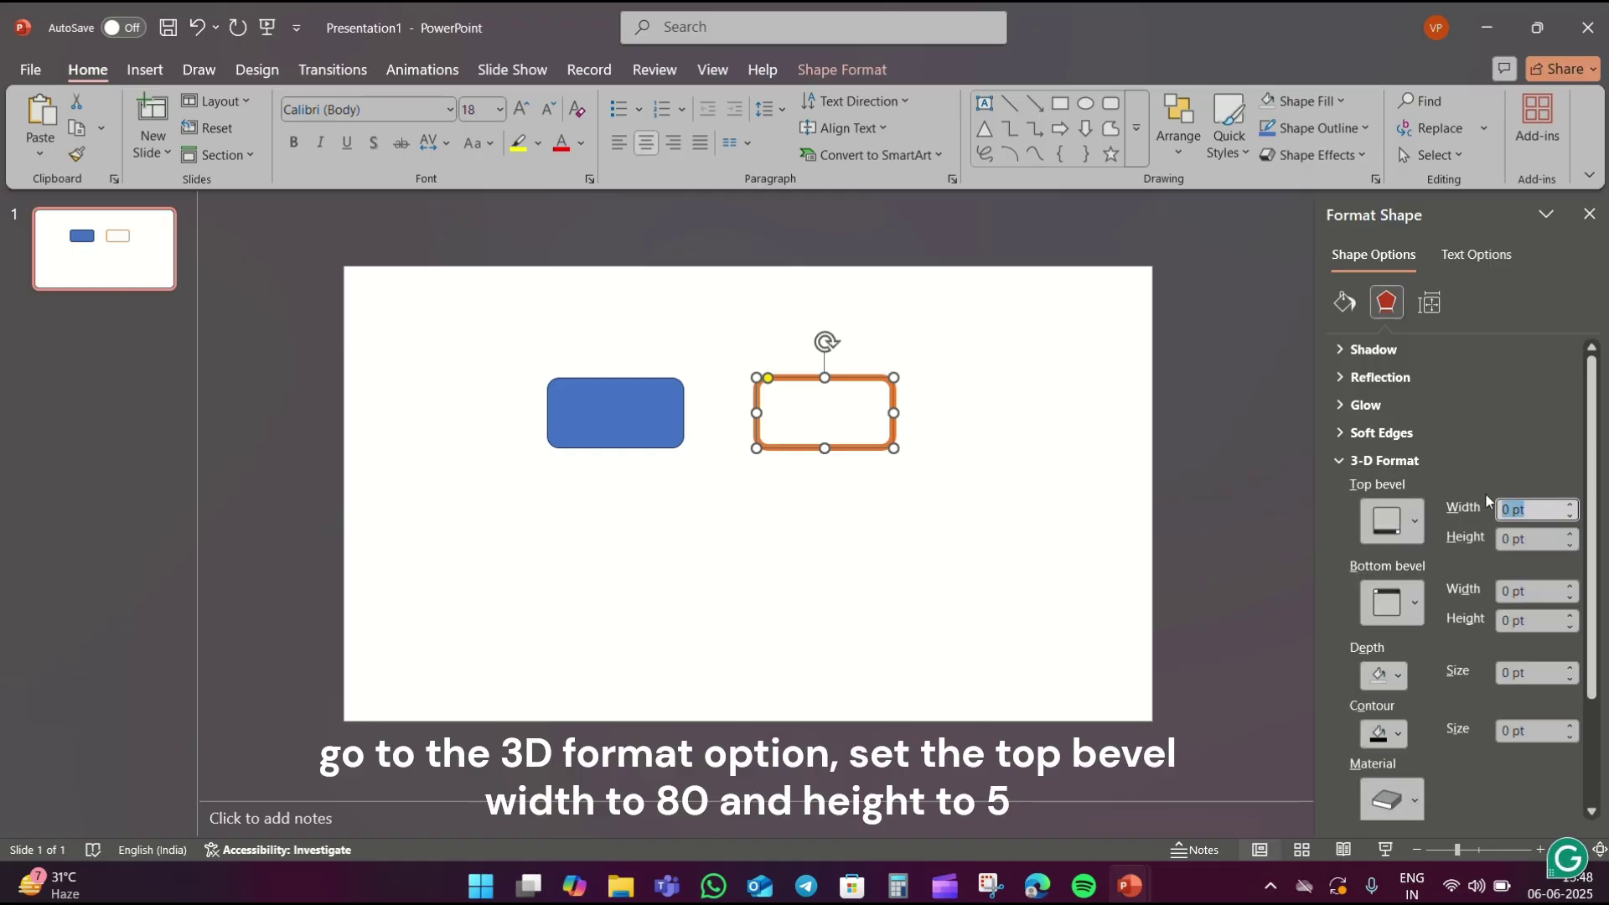
pyautogui.moveTo(1551, 535); pyautogui.dragTo(1497, 532)
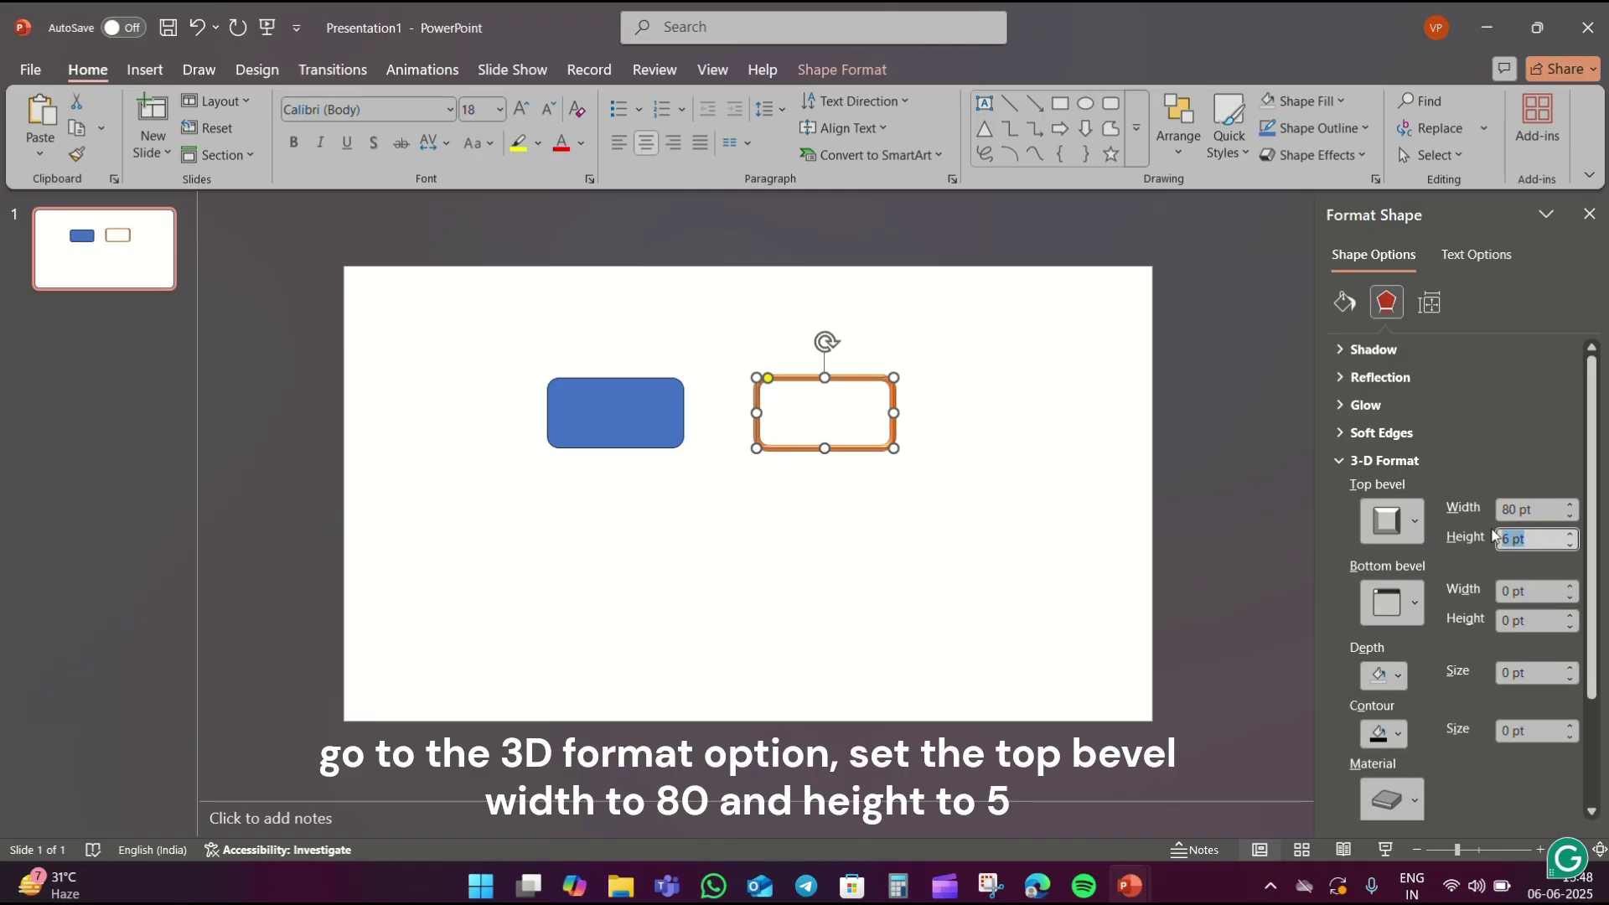
pyautogui.write('5')
# Add an outer shadow to the orange box with 20 pt blur and 8 pt distance.
pyautogui.click(1390, 350)
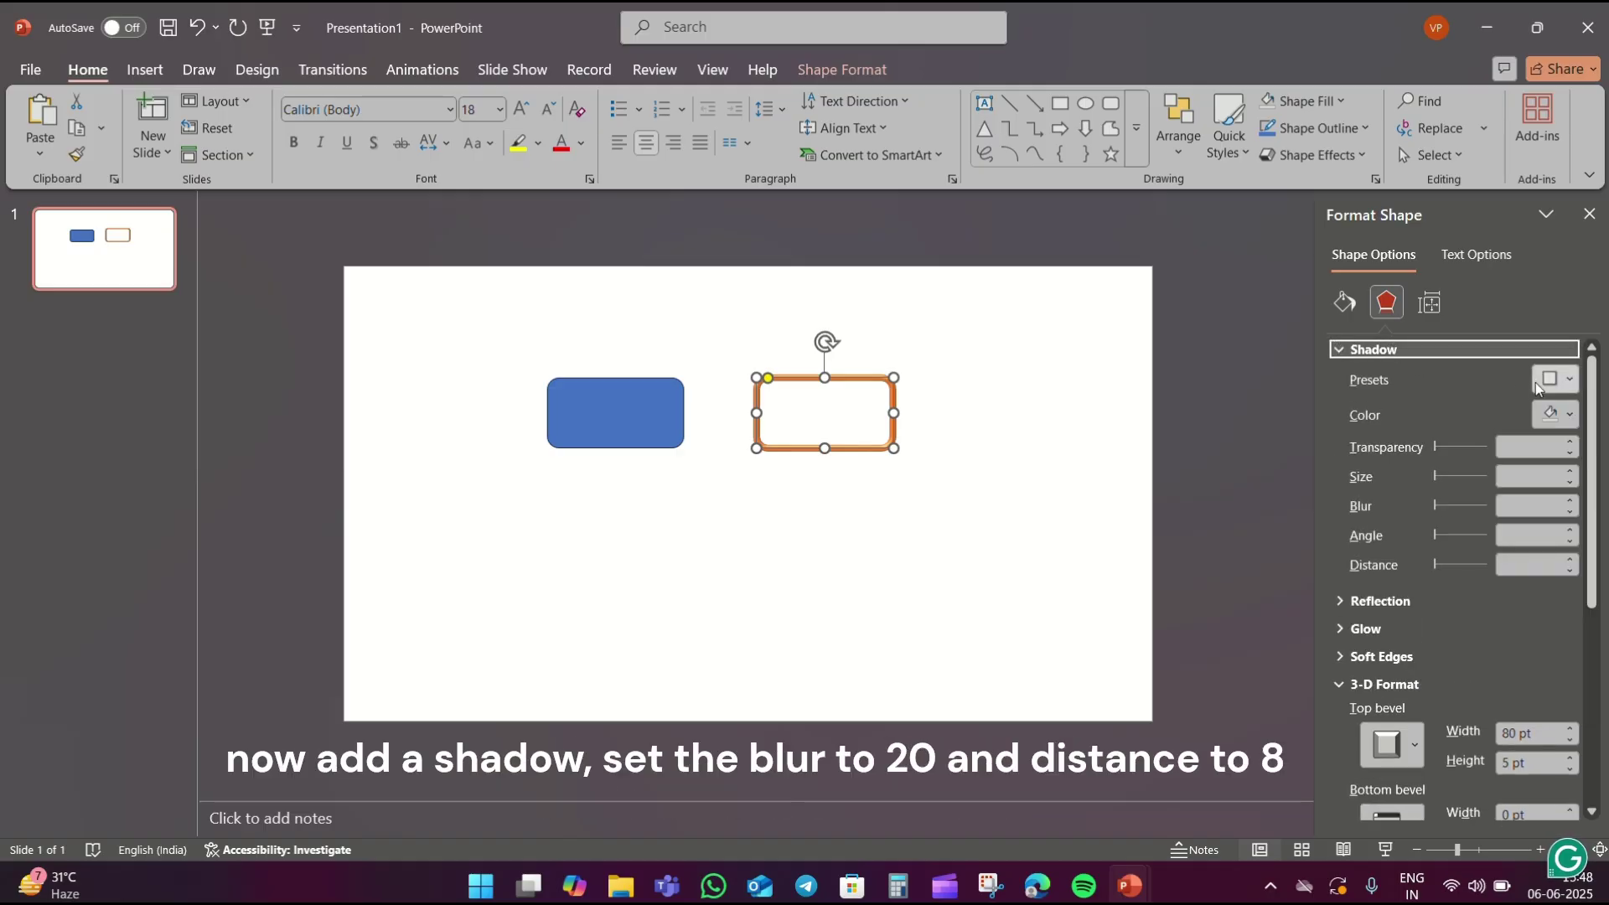
pyautogui.click(1538, 383)
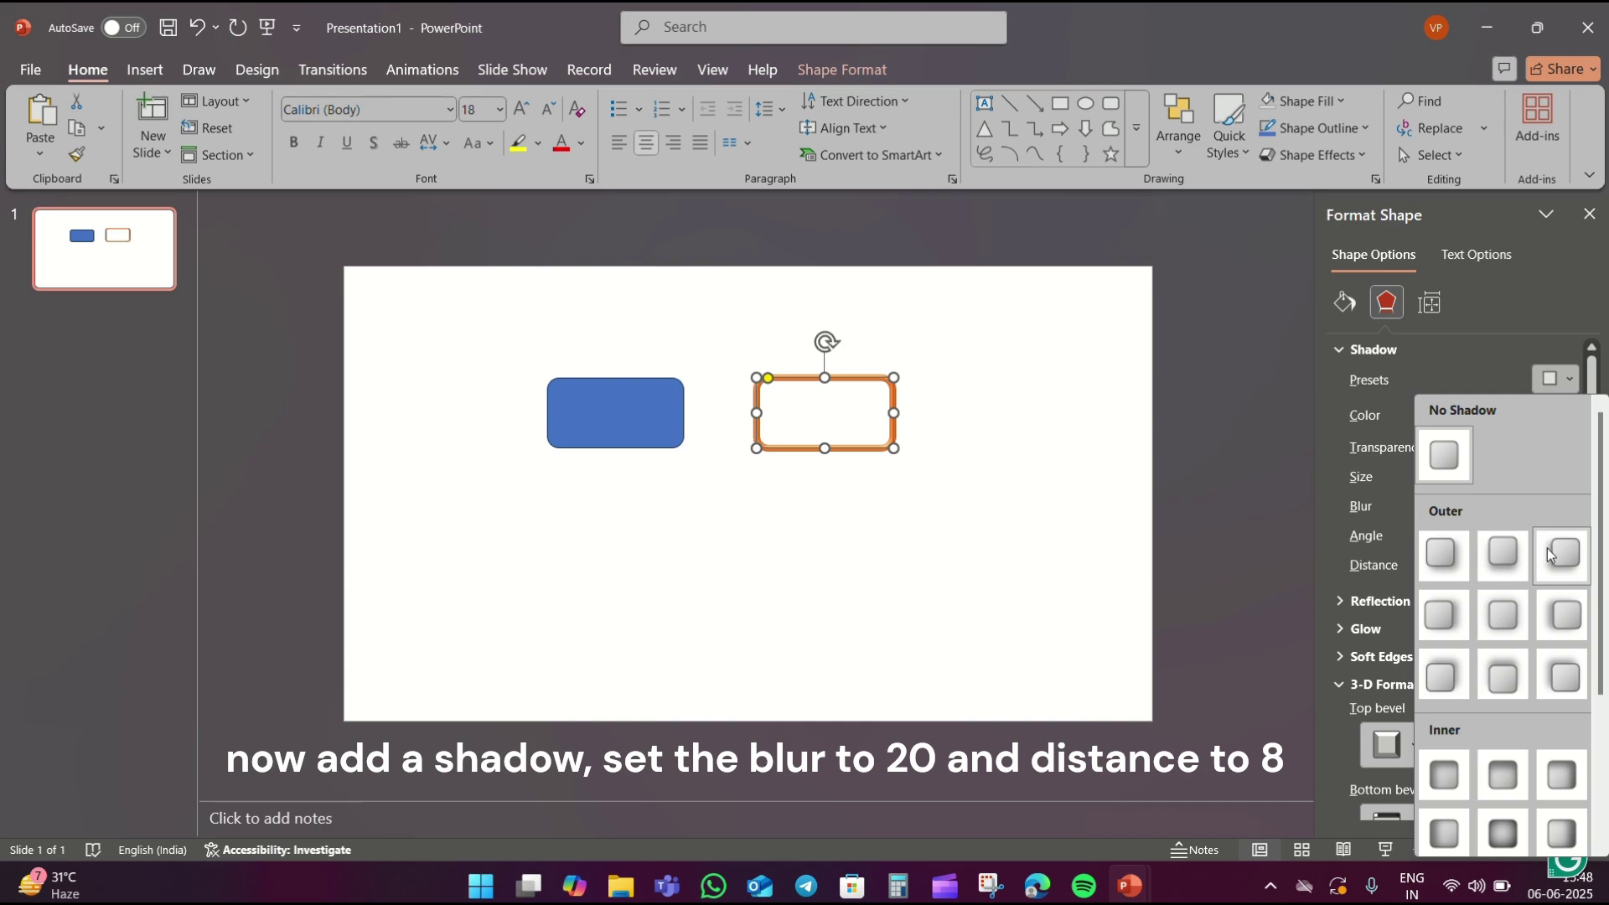
pyautogui.click(1551, 557)
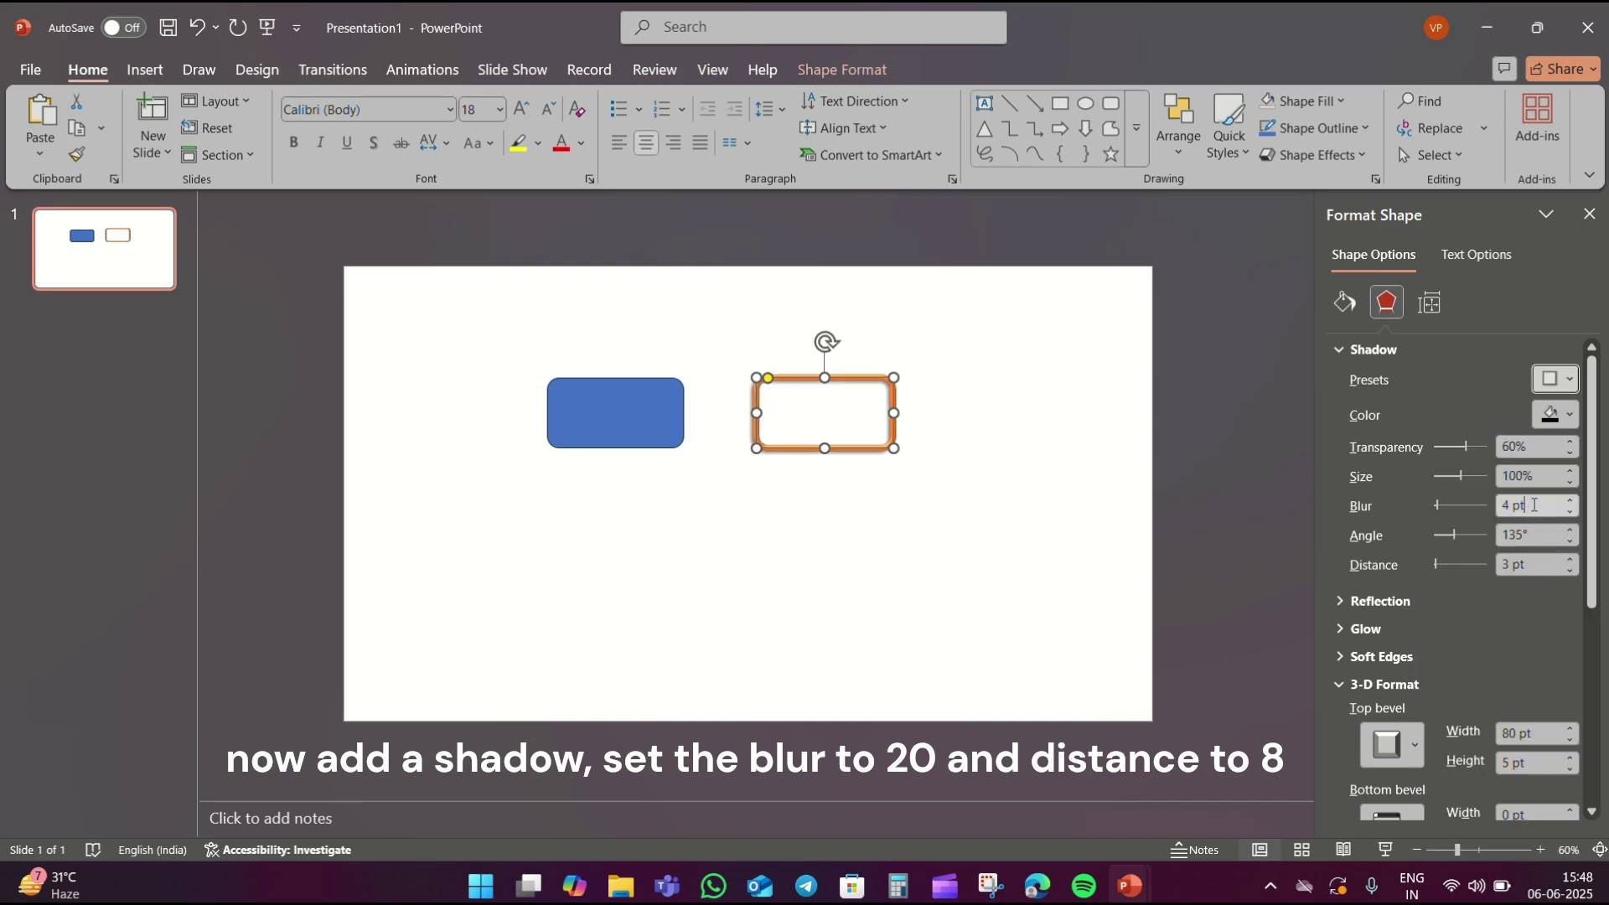
pyautogui.tripleClick(1535, 506)
pyautogui.write('20')
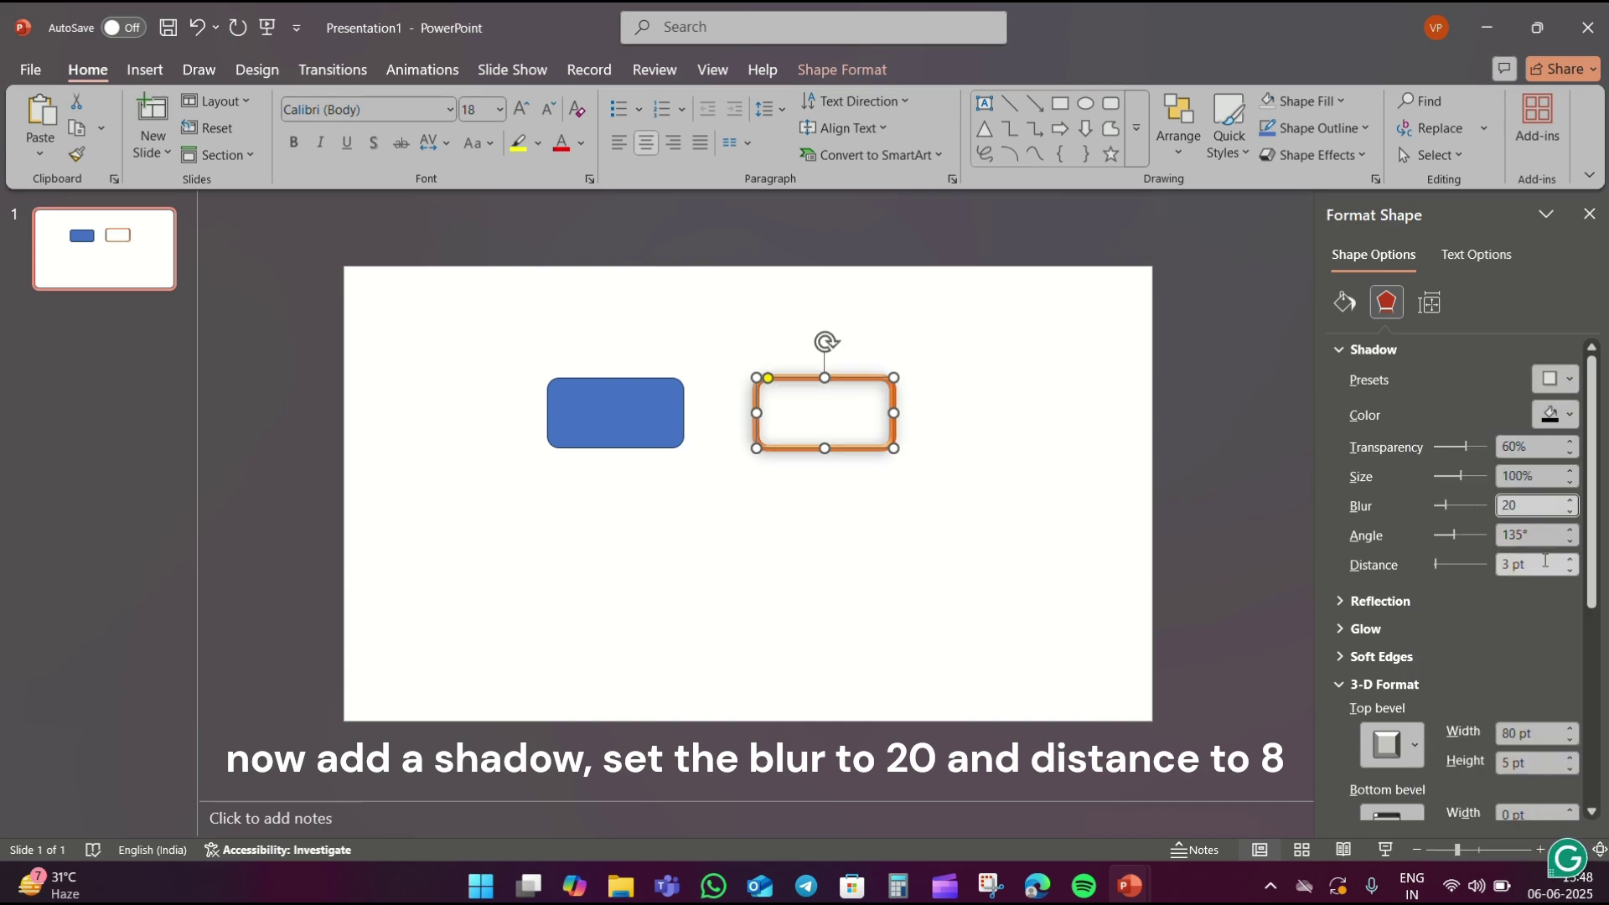
pyautogui.tripleClick(1546, 563)
pyautogui.write('8')
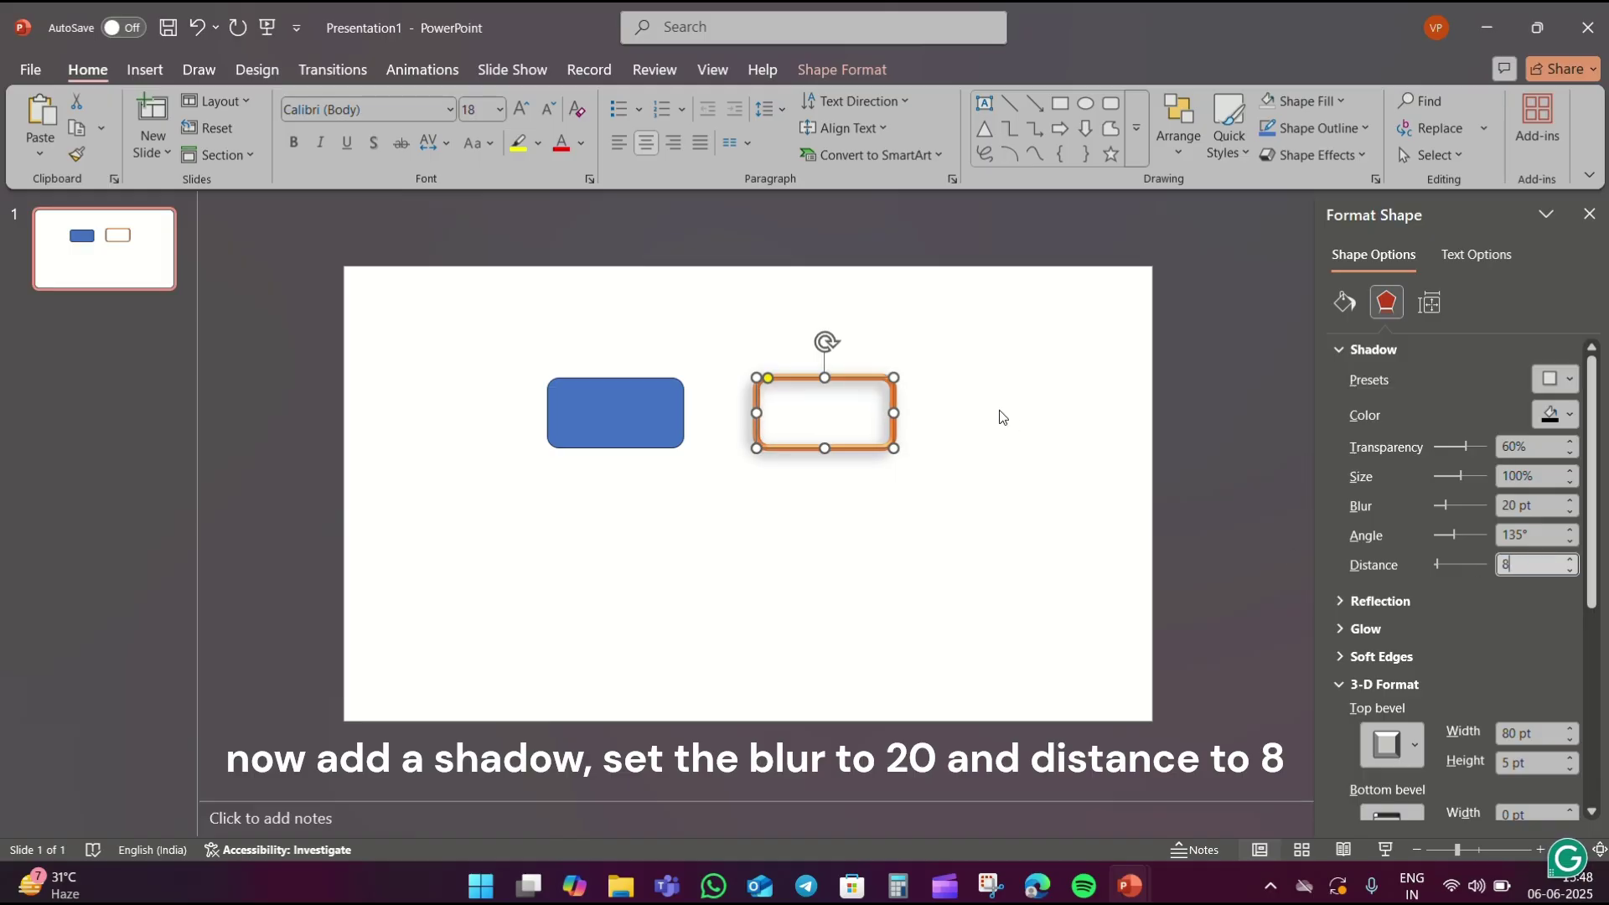
pyautogui.click(974, 394)
# Shift the orange box right, then make the blue rectangle white with no outline.
pyautogui.moveTo(894, 410); pyautogui.dragTo(978, 438)
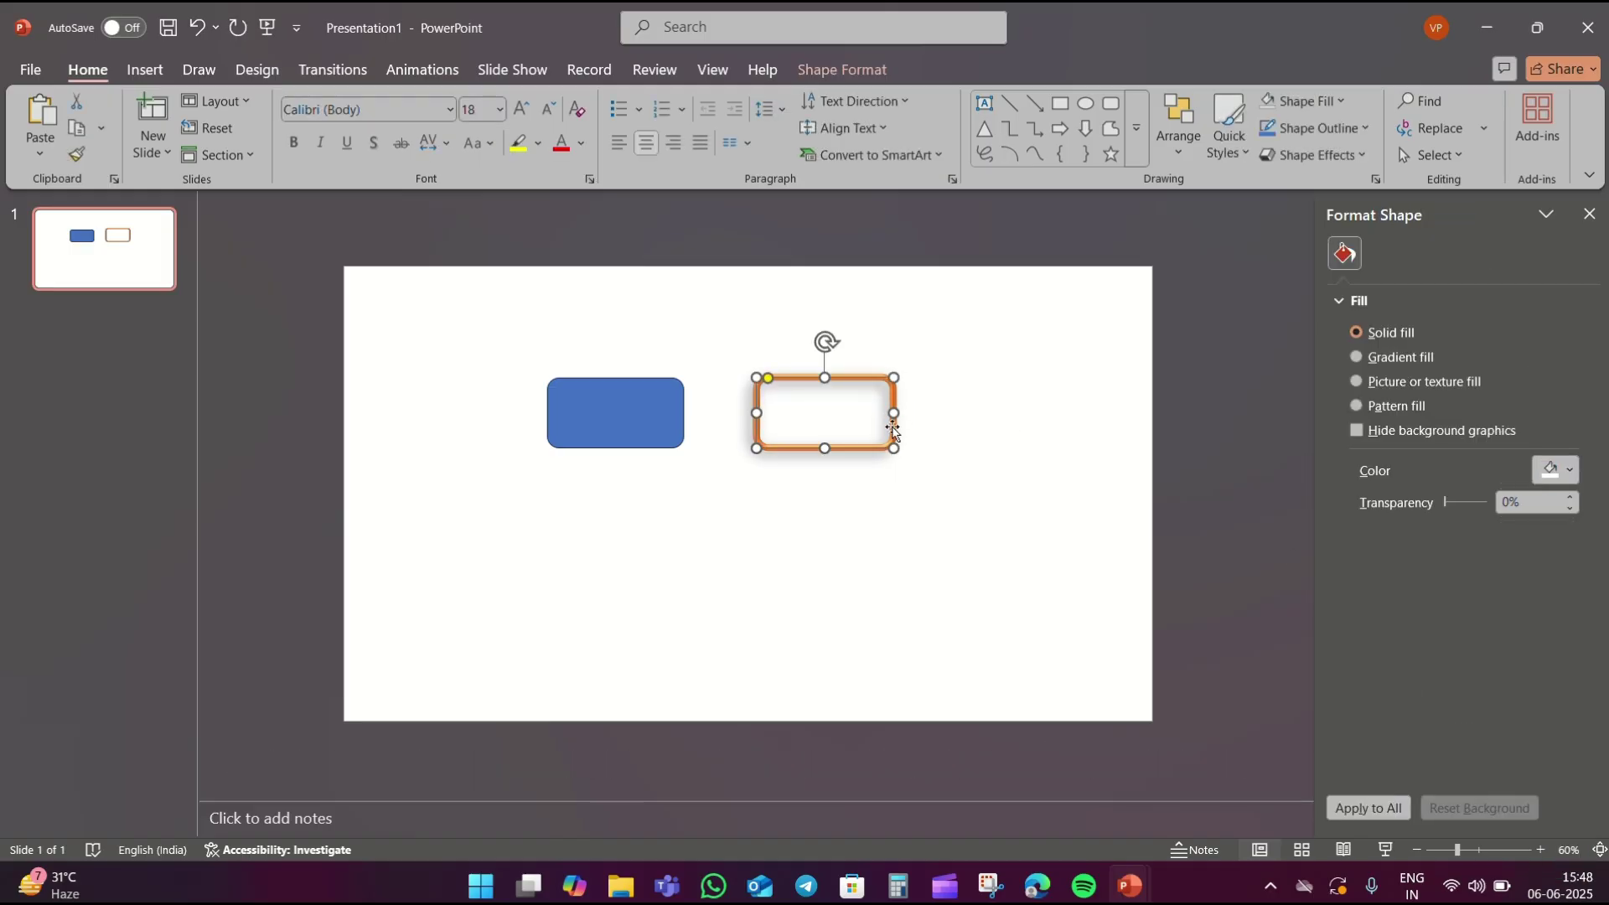
pyautogui.click(627, 394)
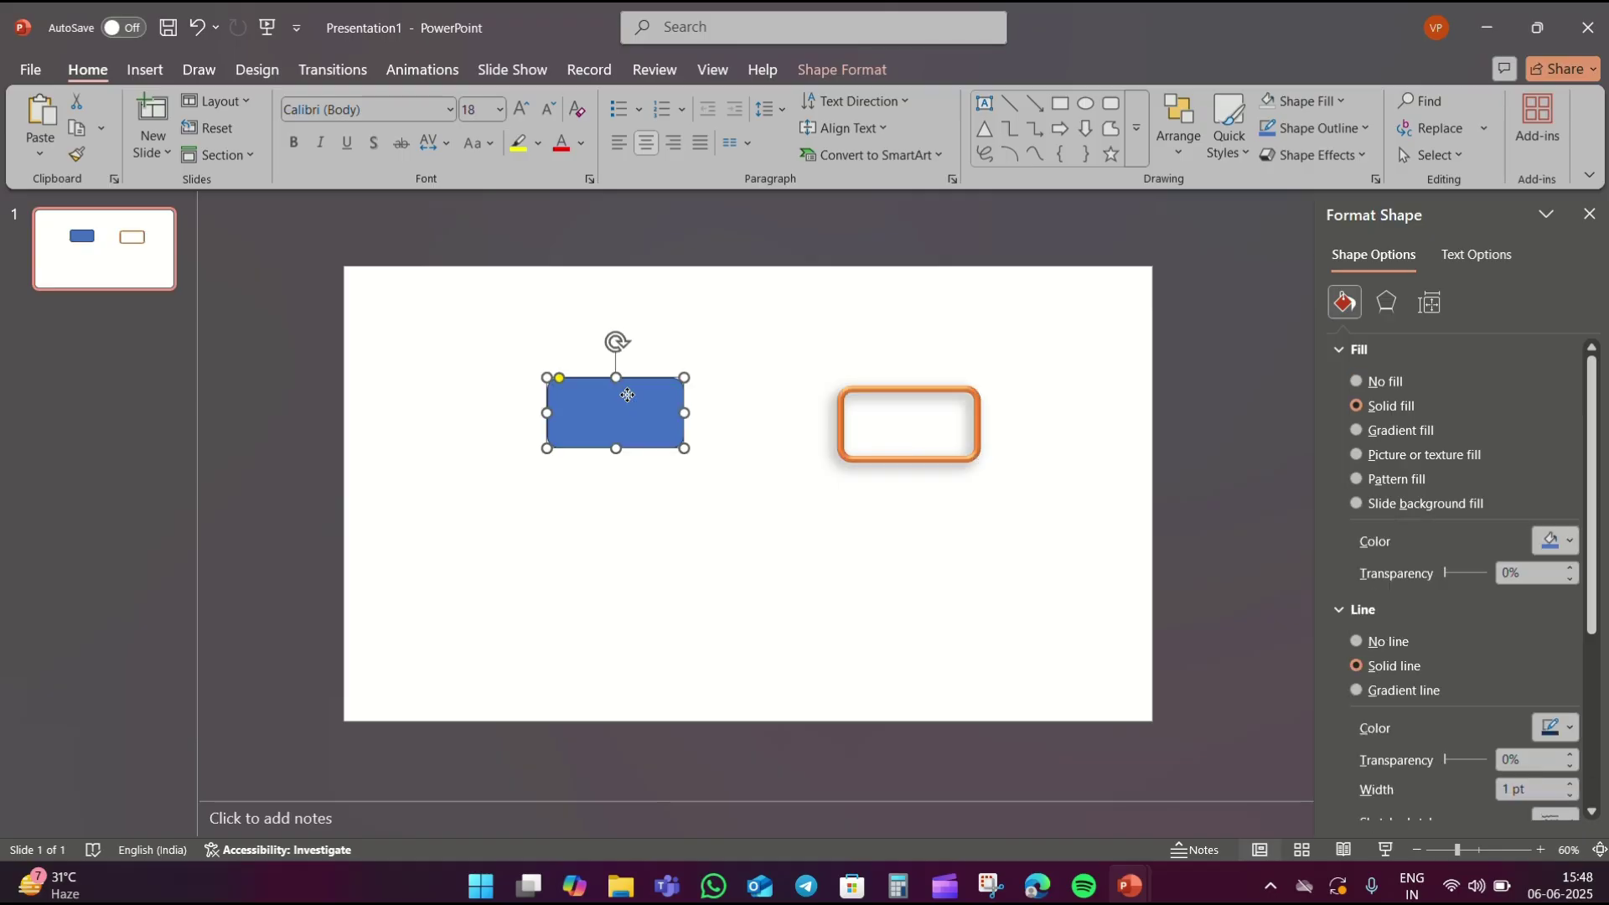
pyautogui.click(1393, 642)
pyautogui.click(1555, 541)
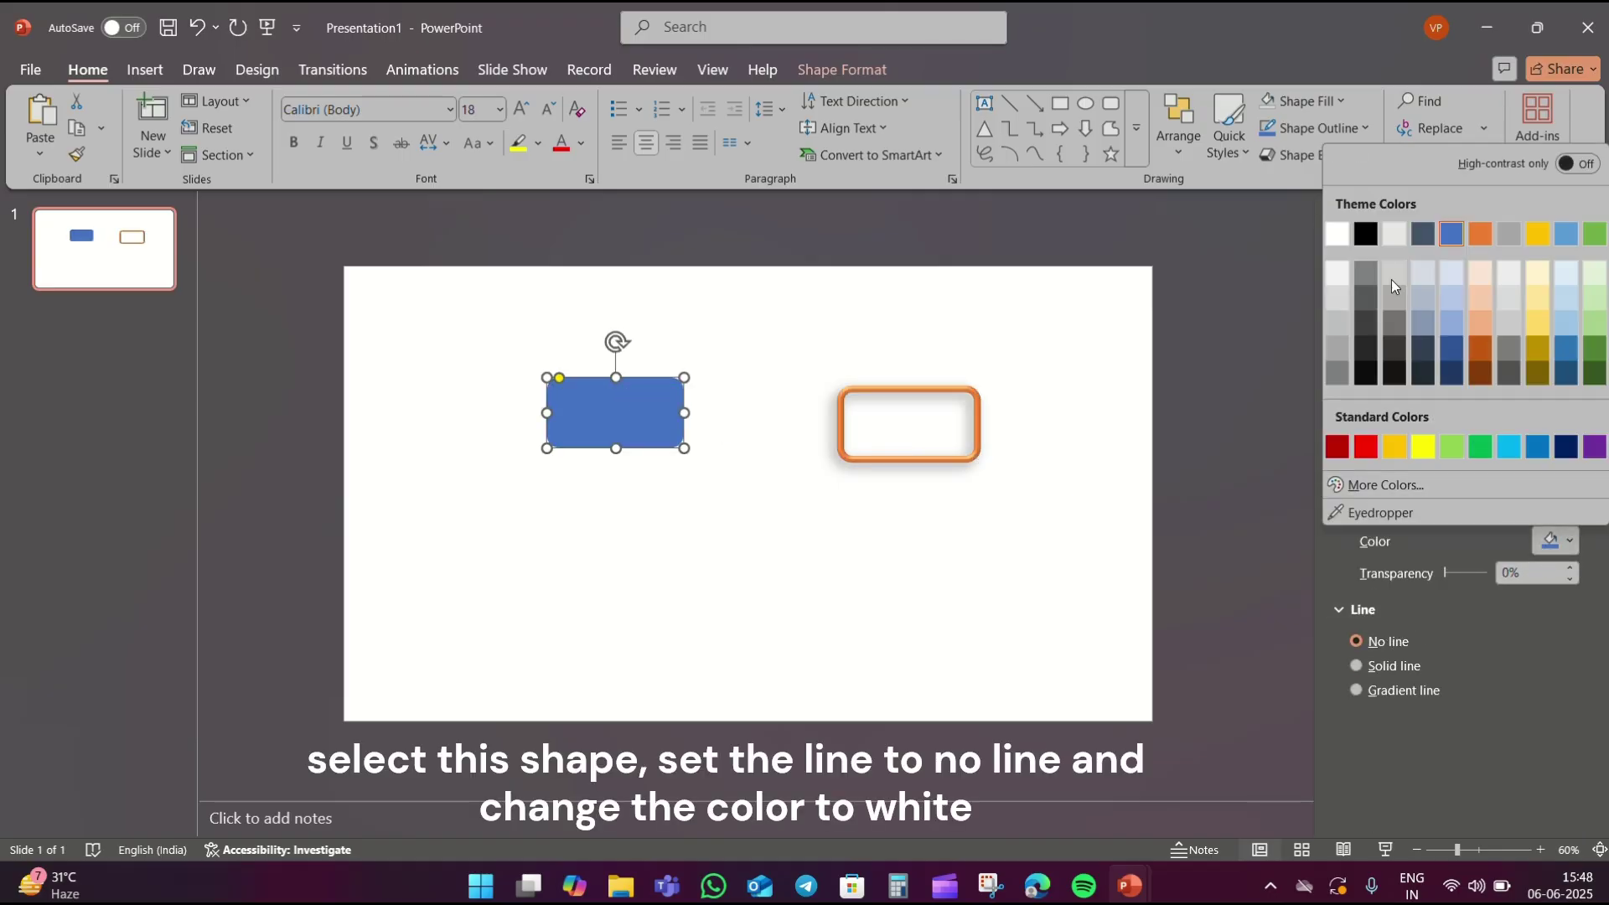
pyautogui.click(1339, 237)
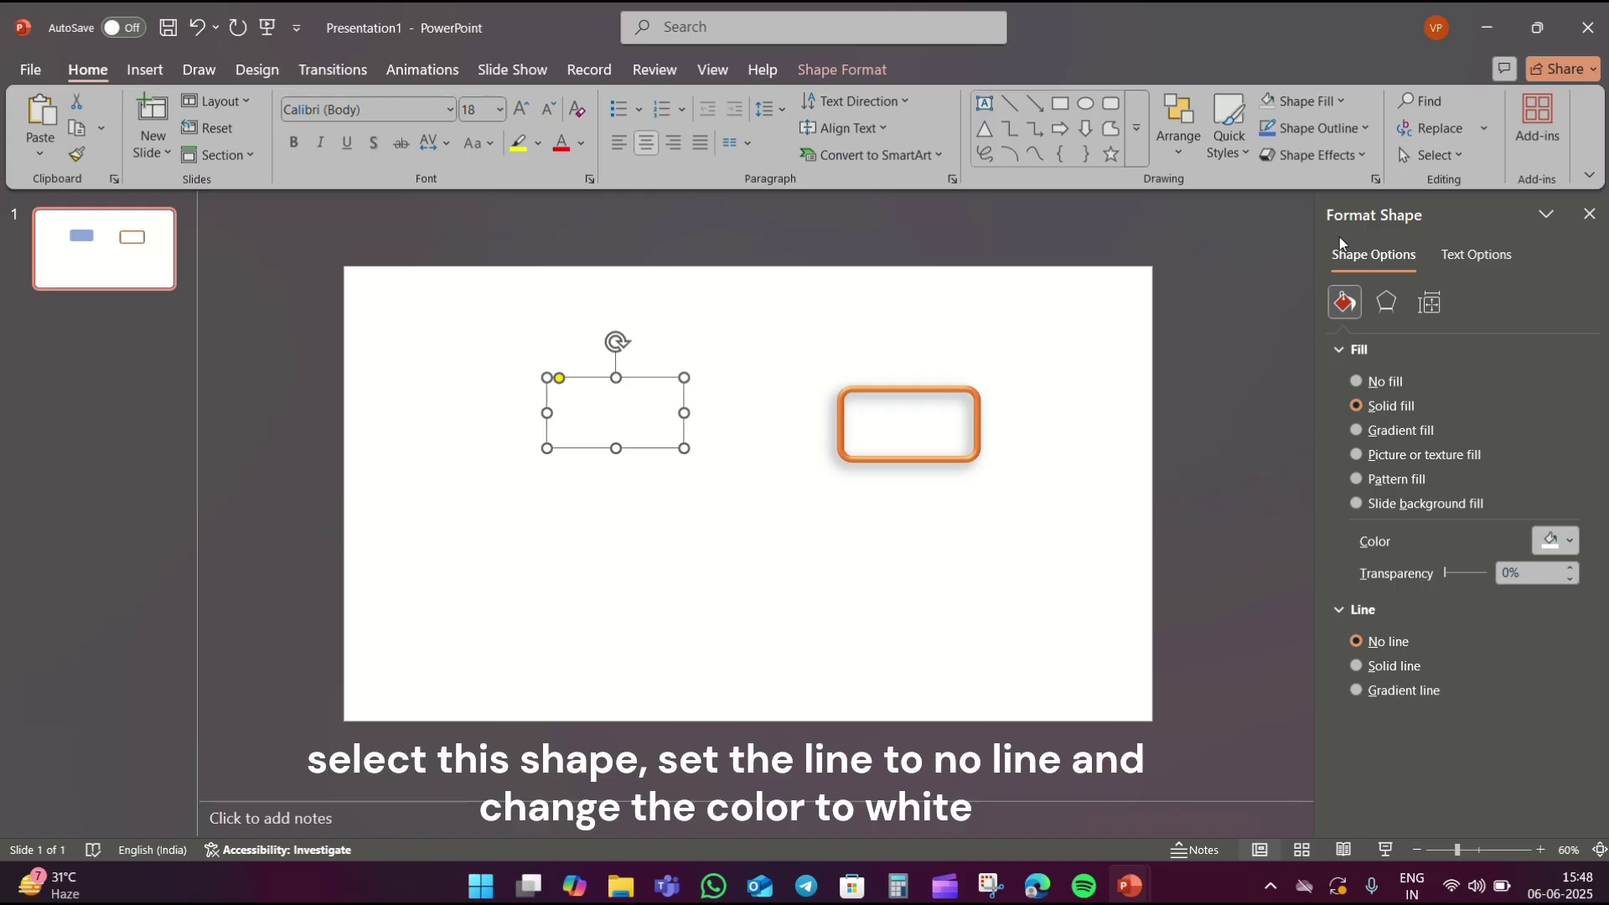
# Give the white box an outer shadow (20 pt blur, 8 pt distance) and lay it over the orange box.
pyautogui.click(1386, 303)
pyautogui.click(1547, 381)
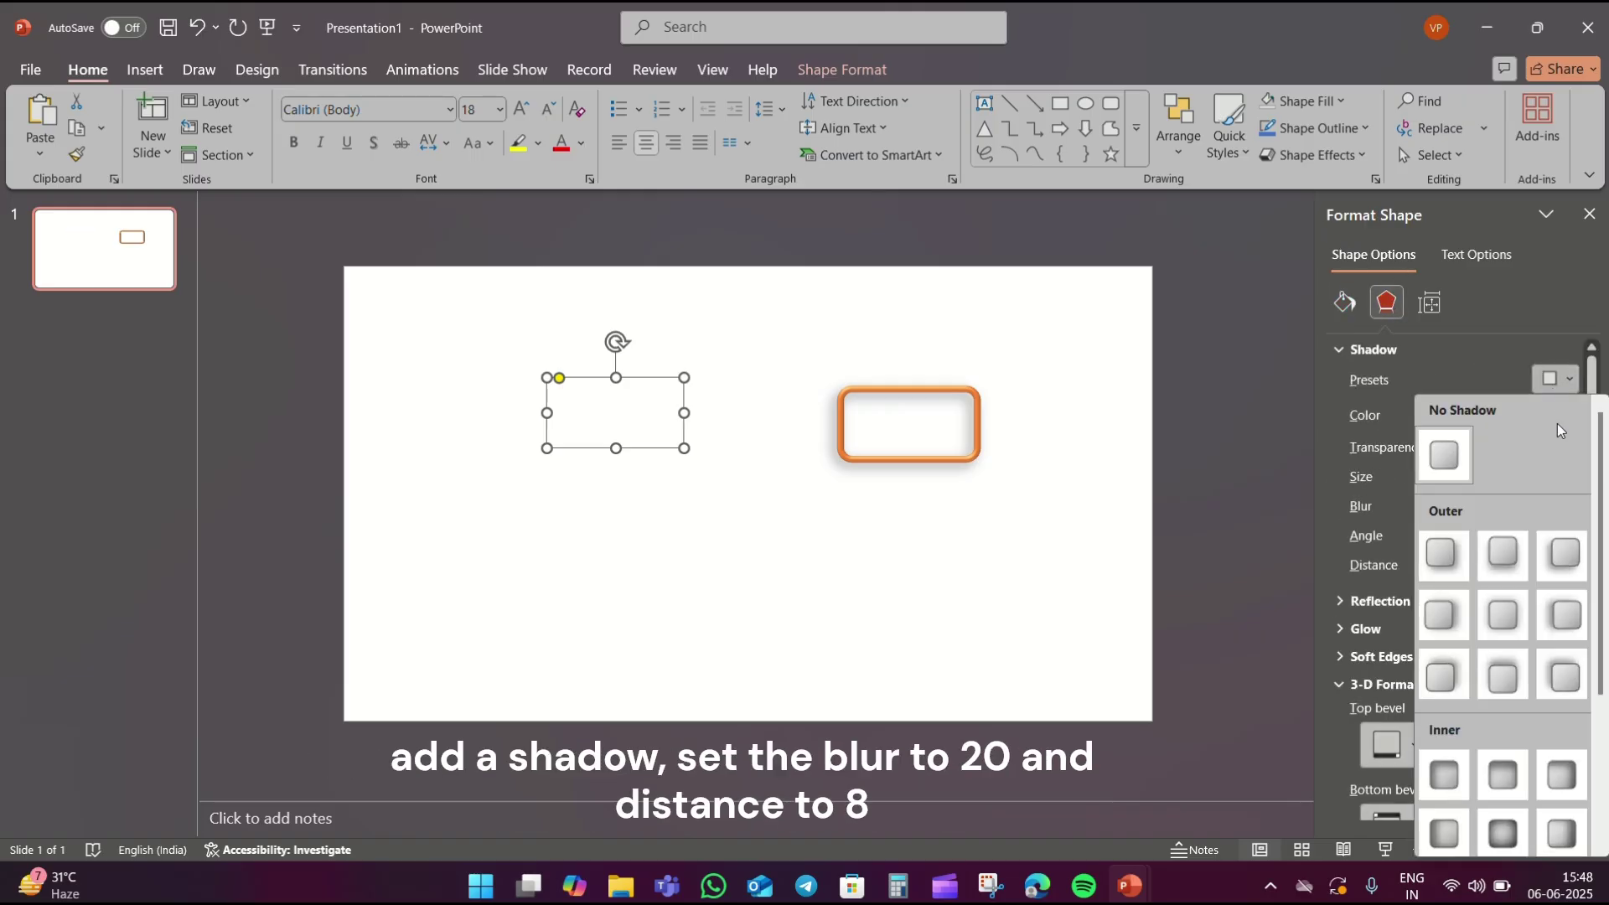
pyautogui.click(1562, 555)
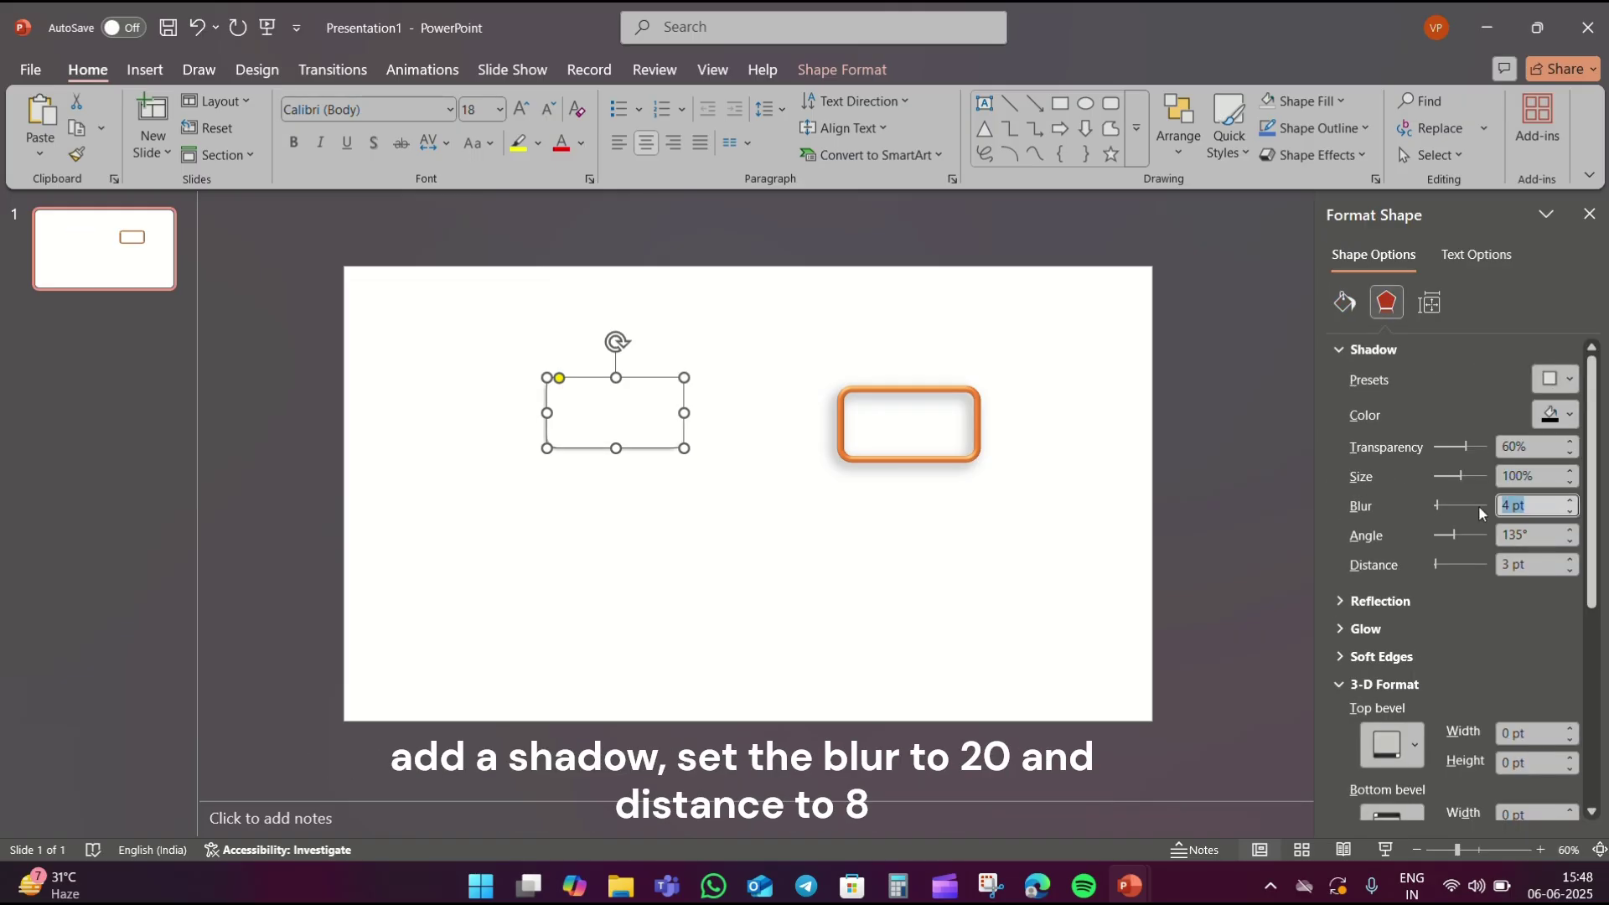
pyautogui.write('20')
pyautogui.click(1533, 566)
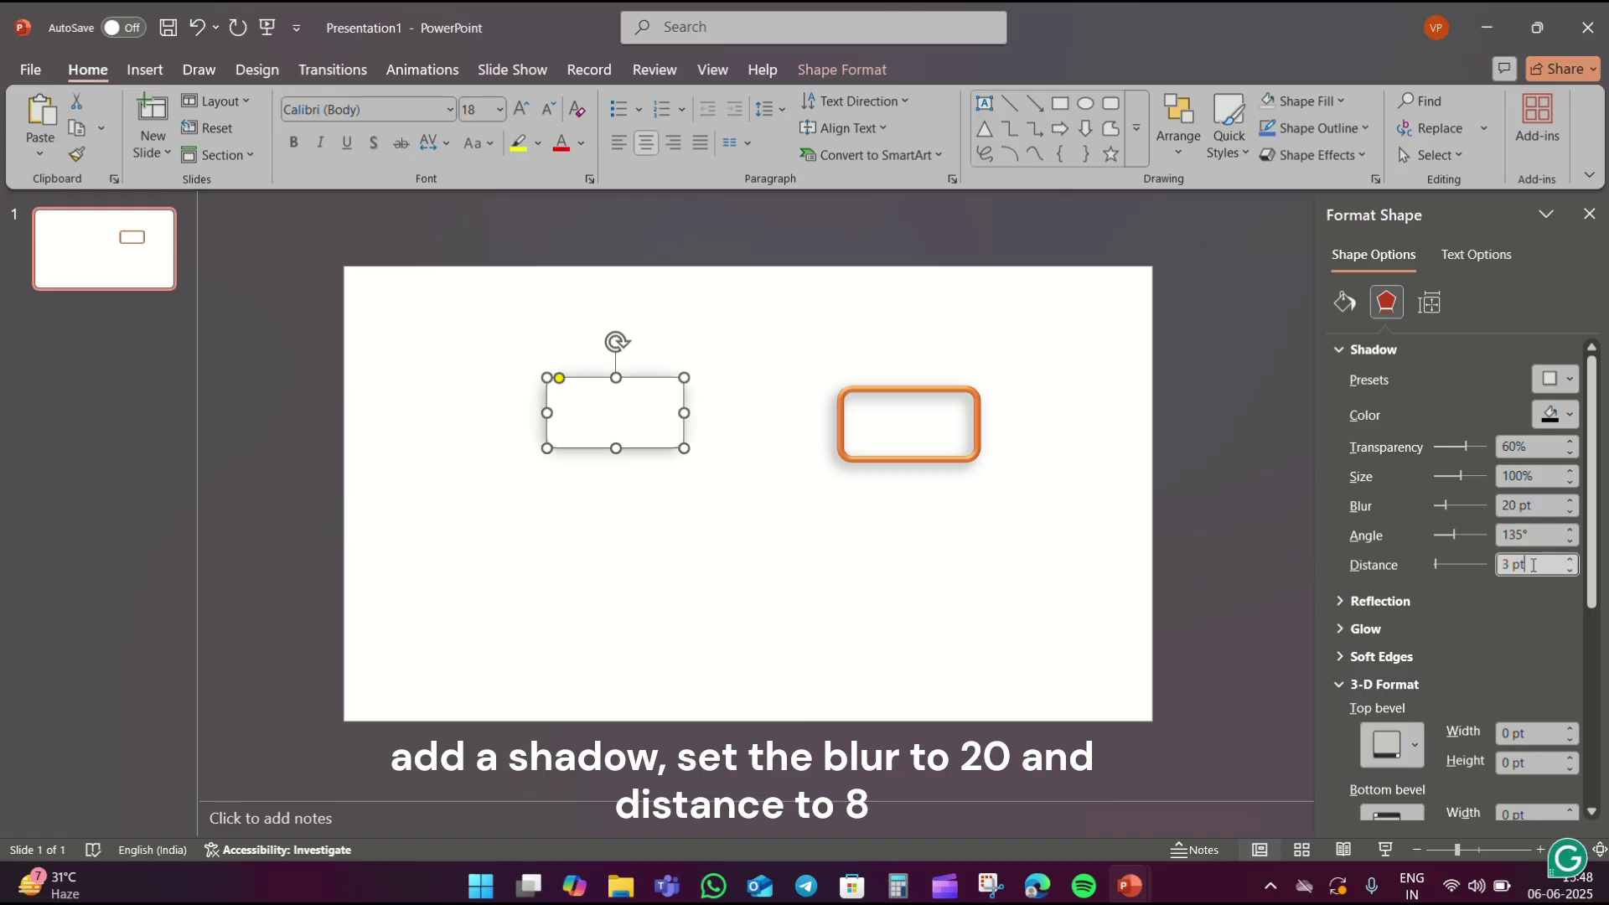
pyautogui.moveTo(1534, 565); pyautogui.dragTo(1484, 568)
pyautogui.write('8')
pyautogui.click(770, 449)
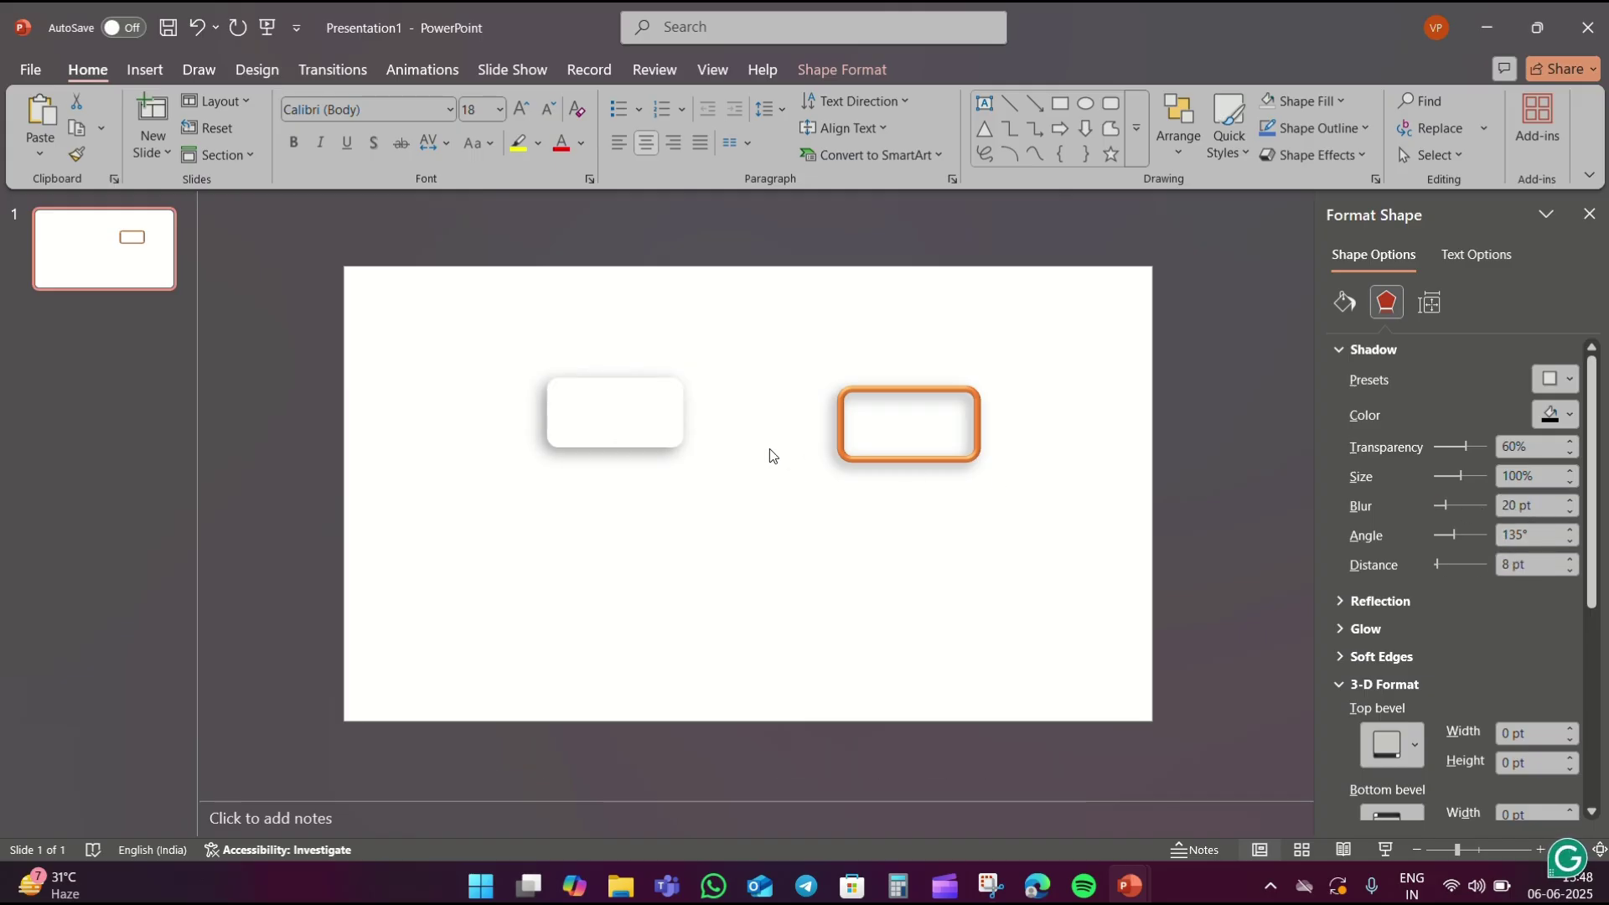
pyautogui.moveTo(591, 419)
pyautogui.mouseDown()
pyautogui.moveTo(853, 441)
pyautogui.moveTo(889, 427)
pyautogui.mouseUp()
# Send the white box behind the orange outline, group both boxes, and move the group up-left.
pyautogui.rightClick(893, 426)
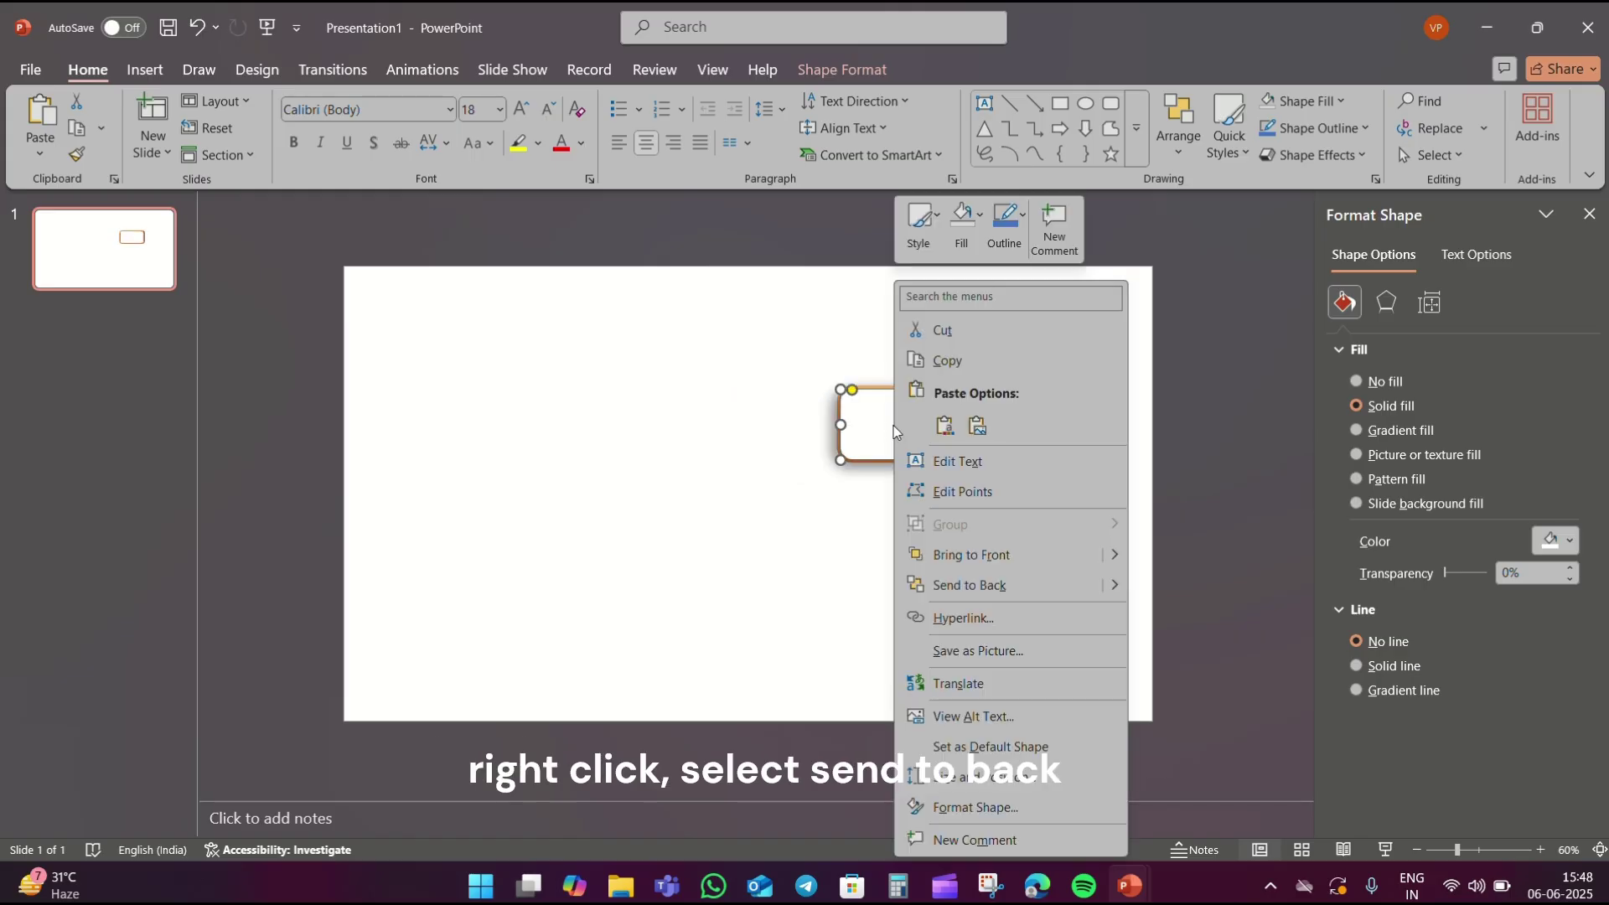
pyautogui.click(1003, 591)
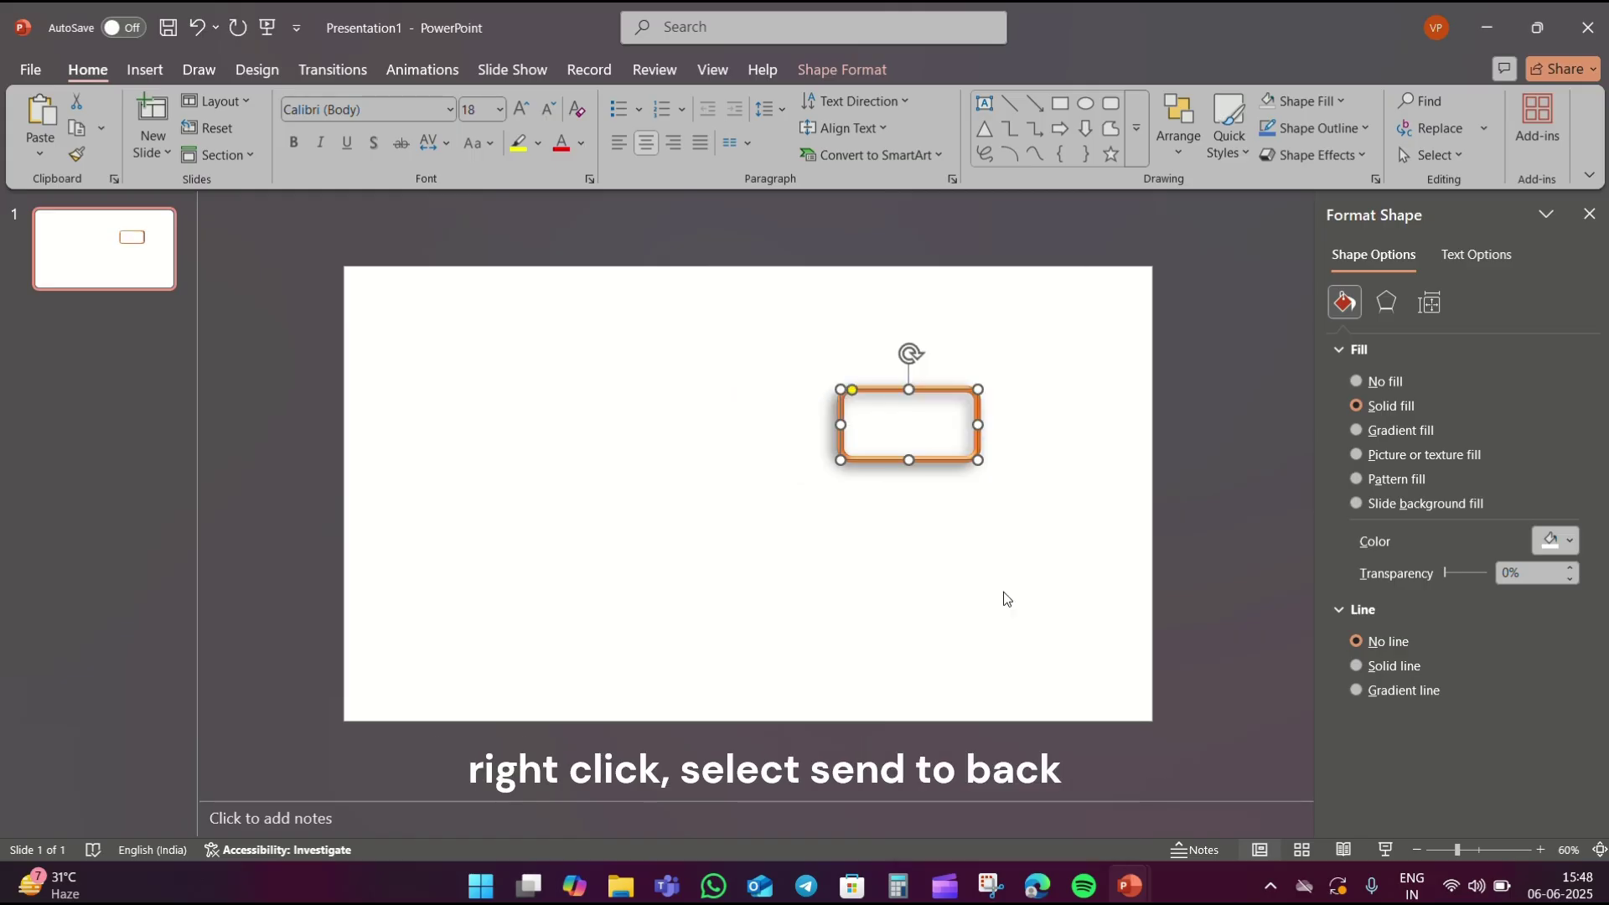
pyautogui.click(1063, 411)
pyautogui.moveTo(775, 333); pyautogui.dragTo(1078, 541)
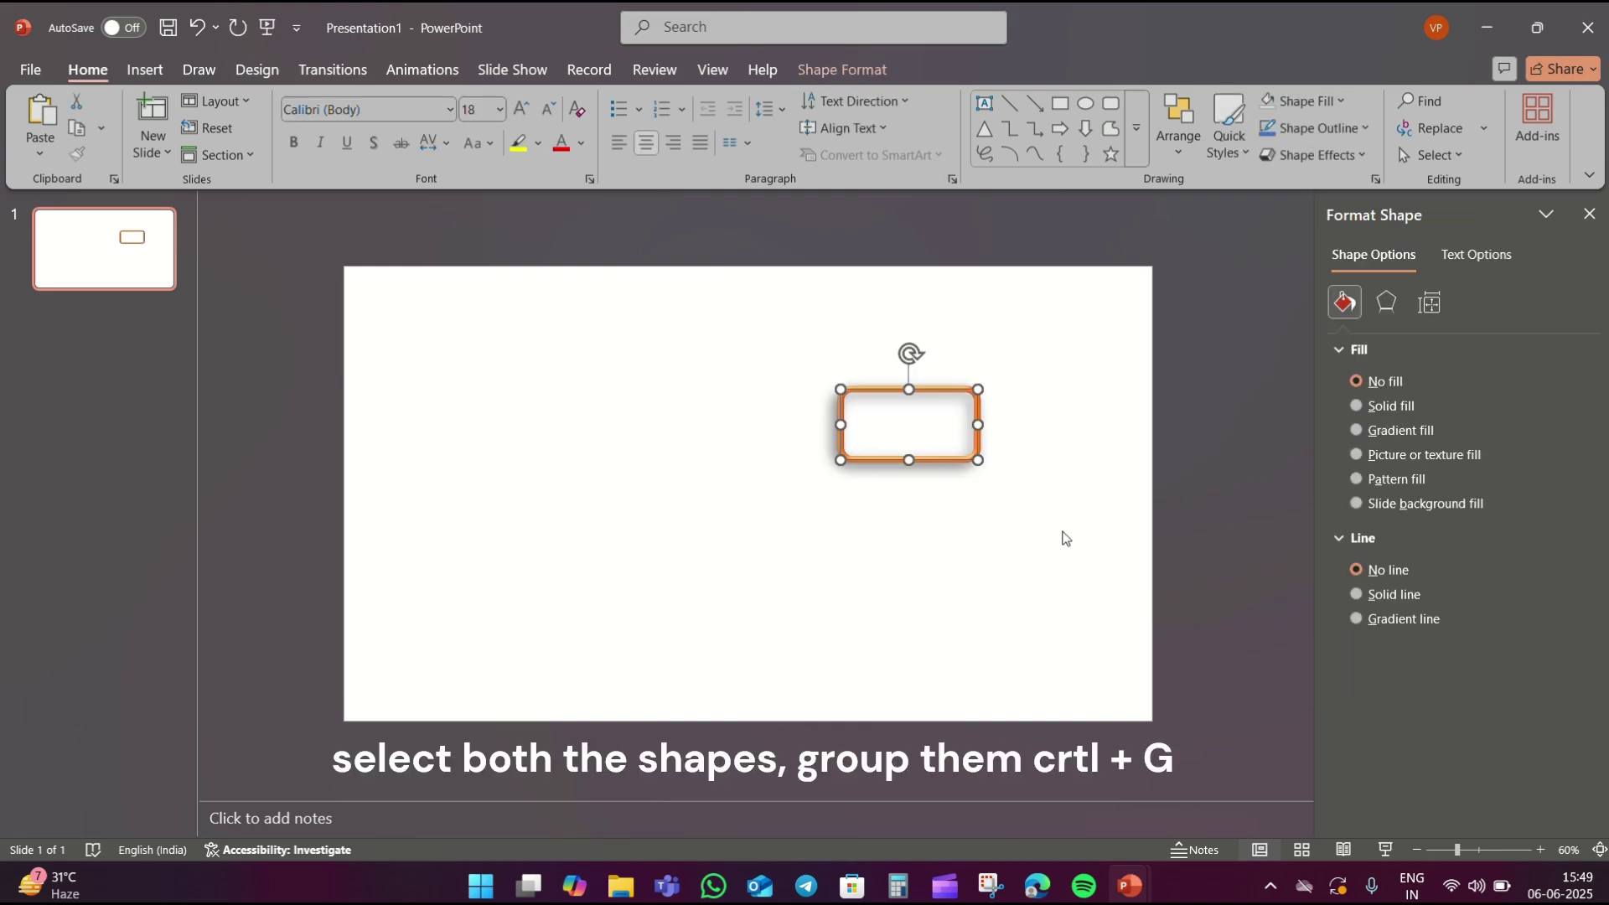
pyautogui.hotkey('ctrl', 'g')
pyautogui.moveTo(923, 420); pyautogui.dragTo(862, 391)
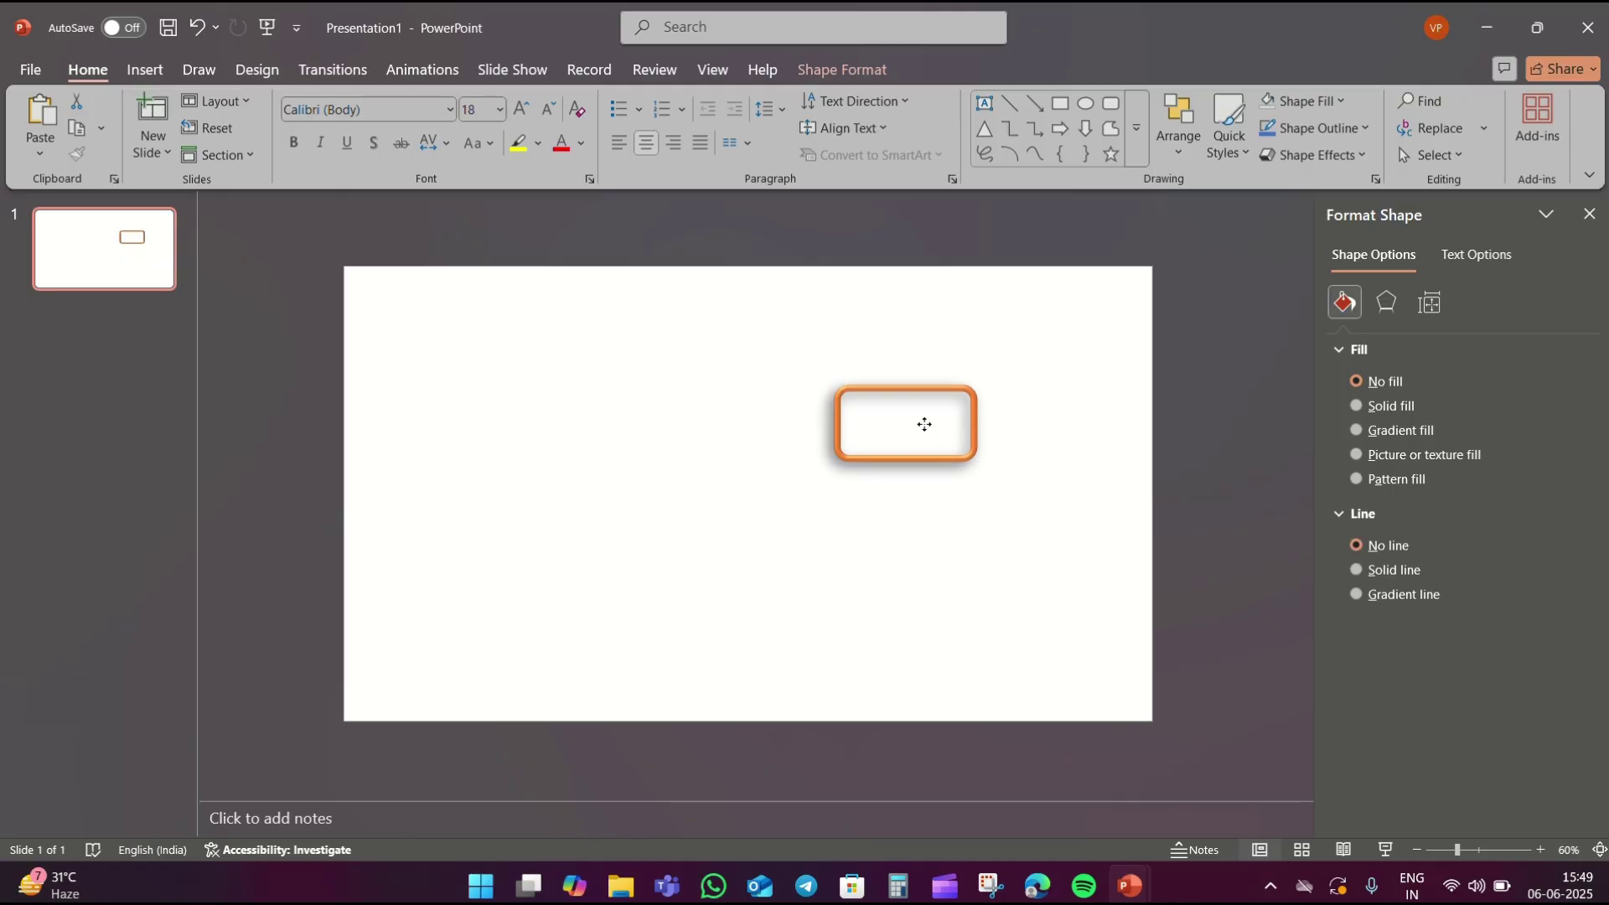
pyautogui.click(1131, 149)
# Draw a hexagon below the box and size it 1.82 cm tall by 2.11 cm wide.
pyautogui.click(1185, 363)
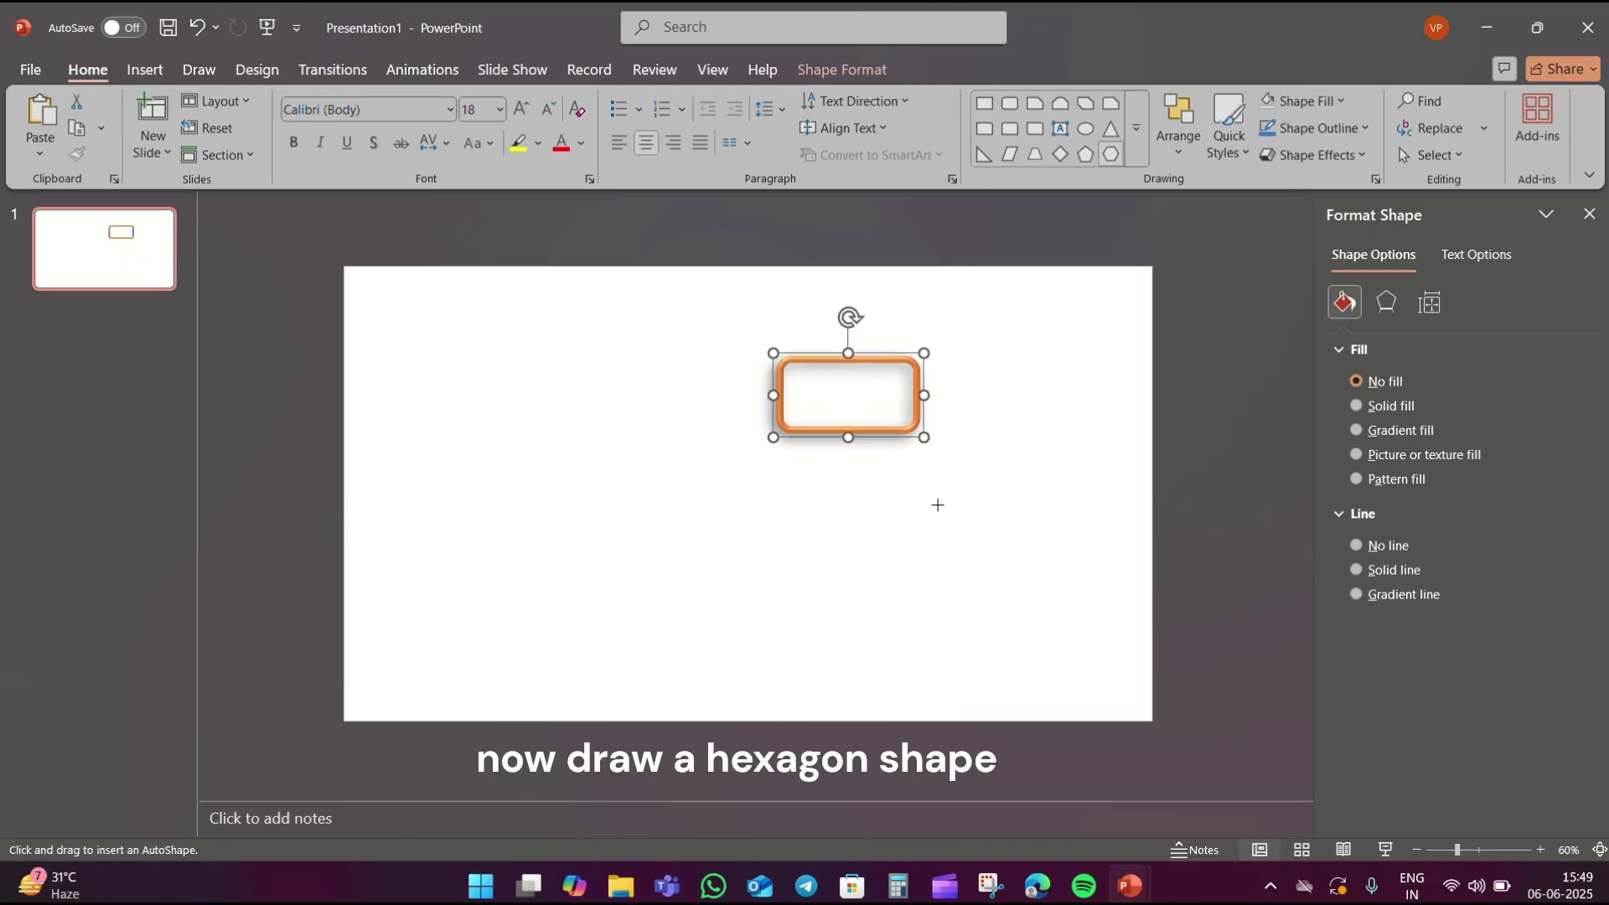
pyautogui.moveTo(939, 501); pyautogui.dragTo(1018, 559)
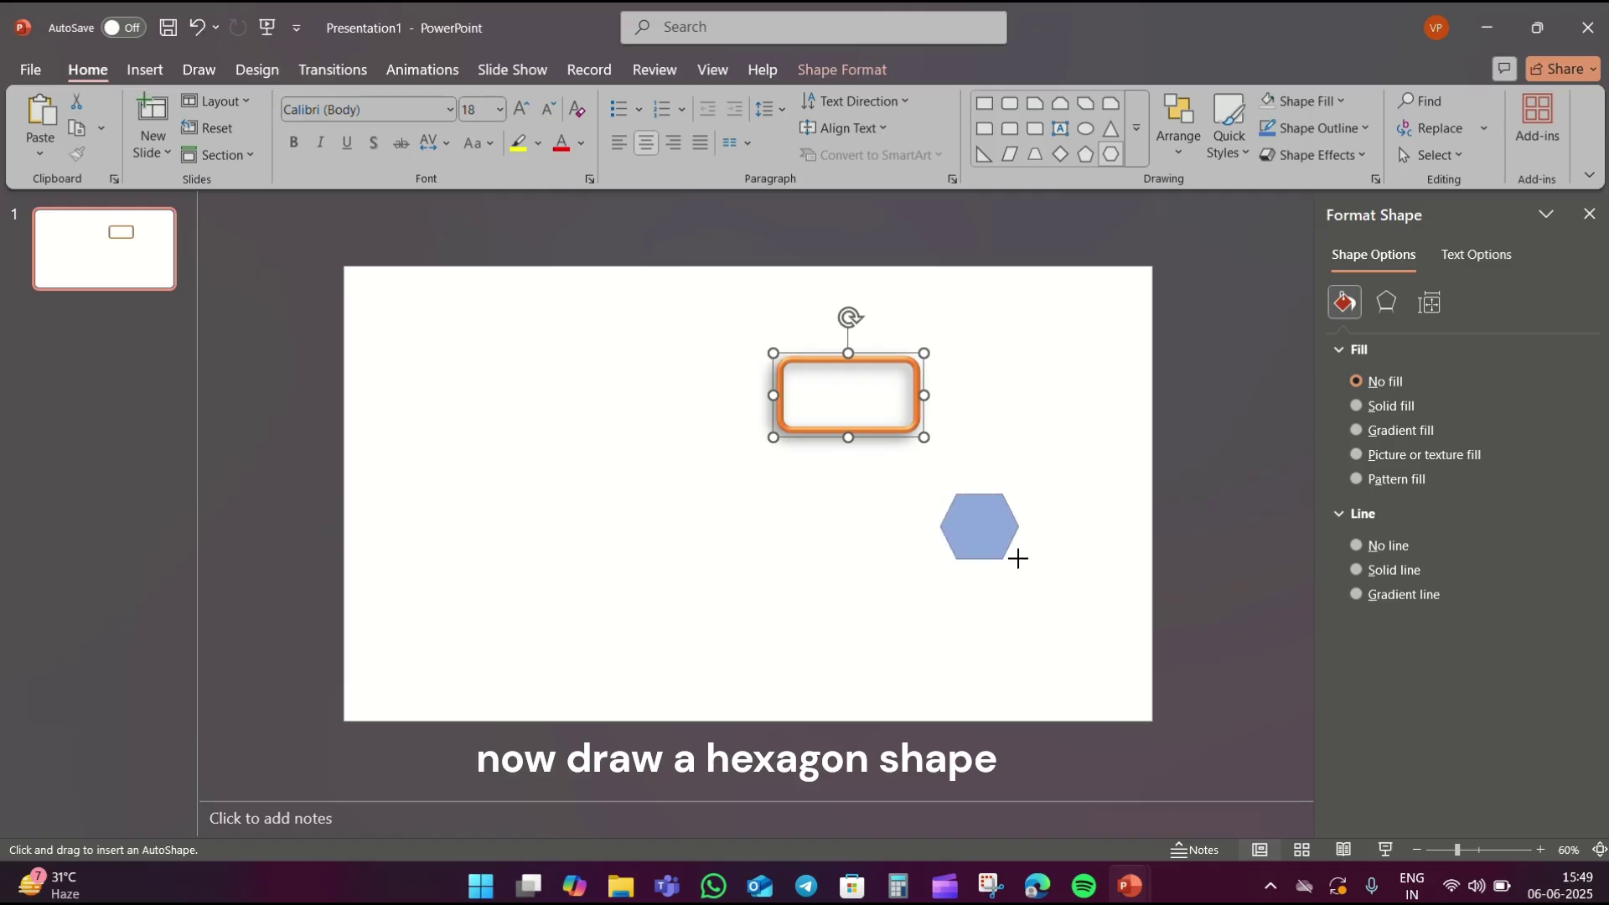
pyautogui.click(1377, 109)
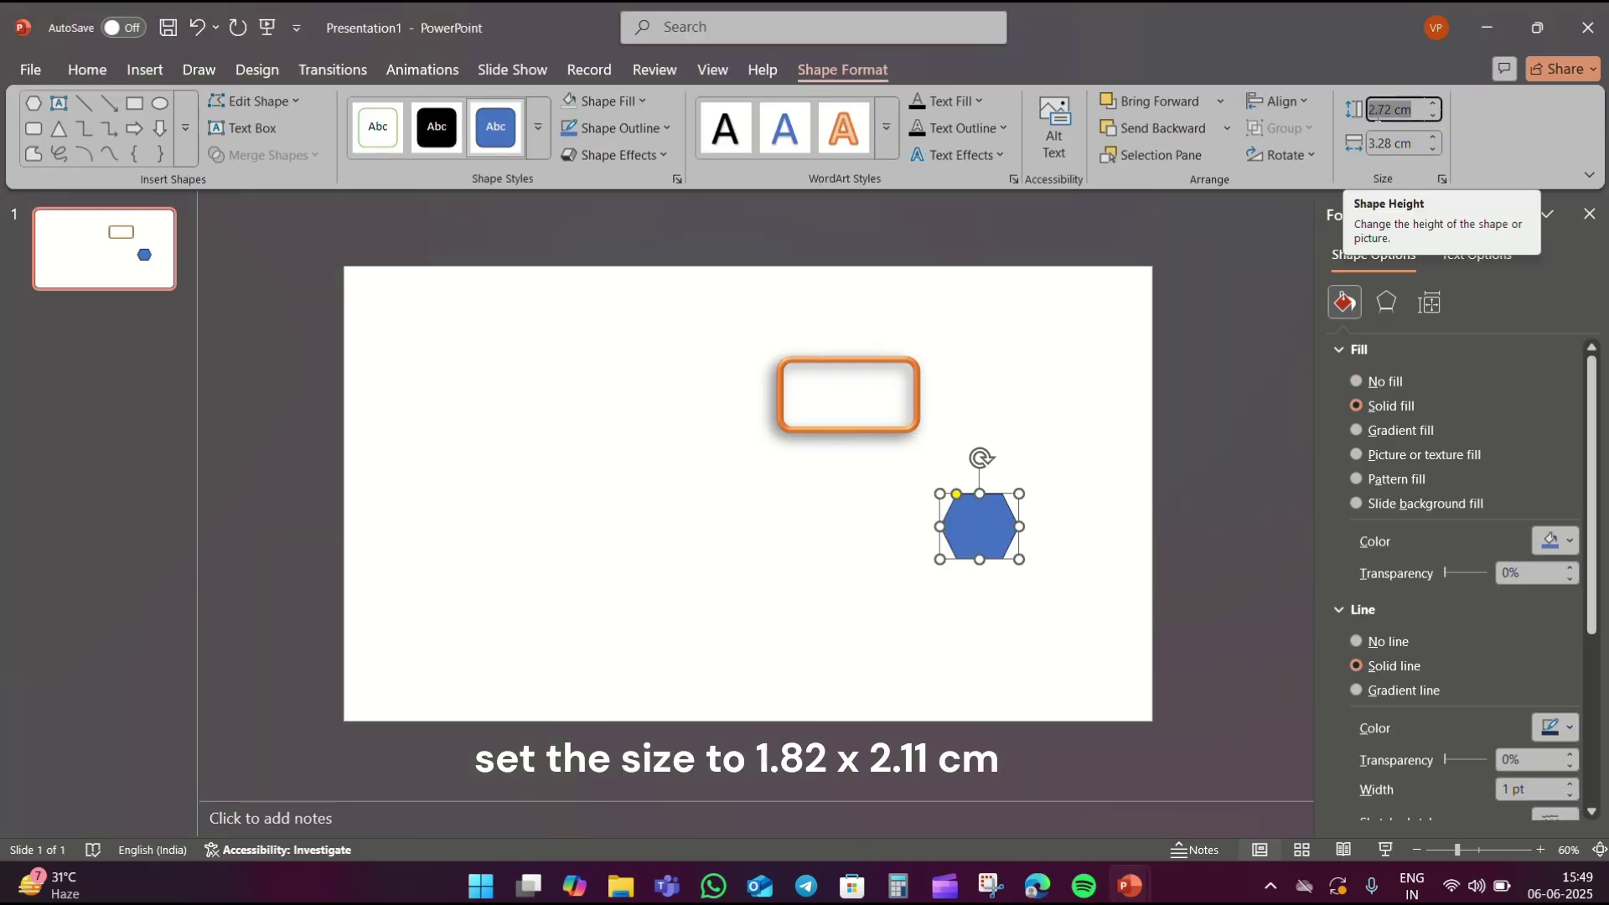
pyautogui.write('1.82')
pyautogui.click(1407, 143)
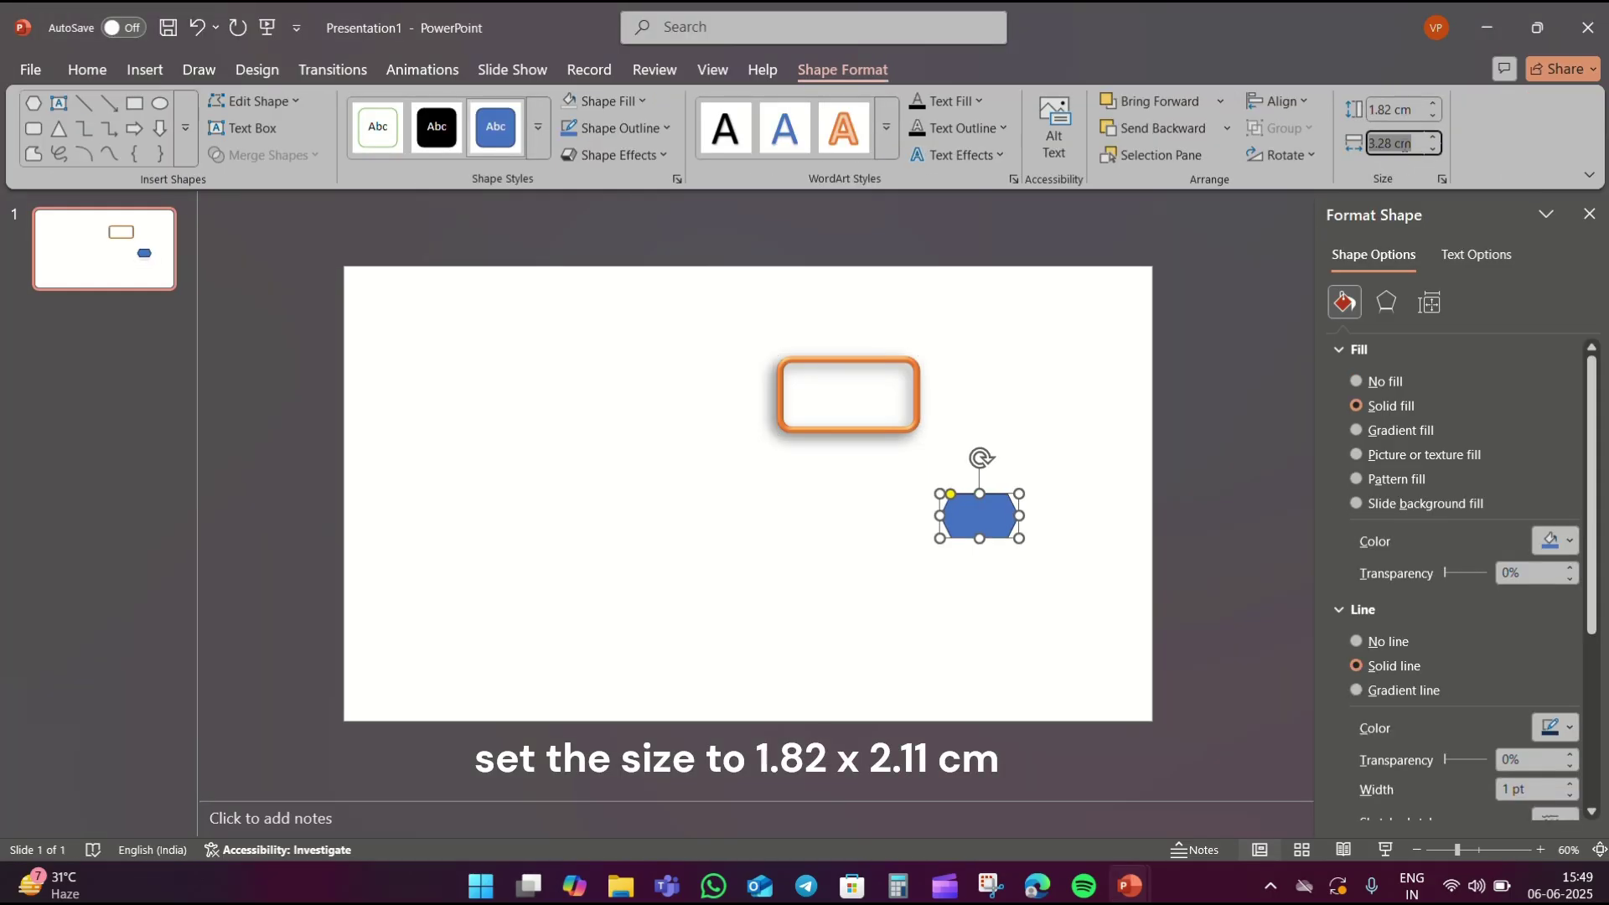
pyautogui.write('2.11')
pyautogui.click(964, 359)
# Rotate the hexagon, place it at the box's left edge, and add a copy up-left.
pyautogui.click(952, 511)
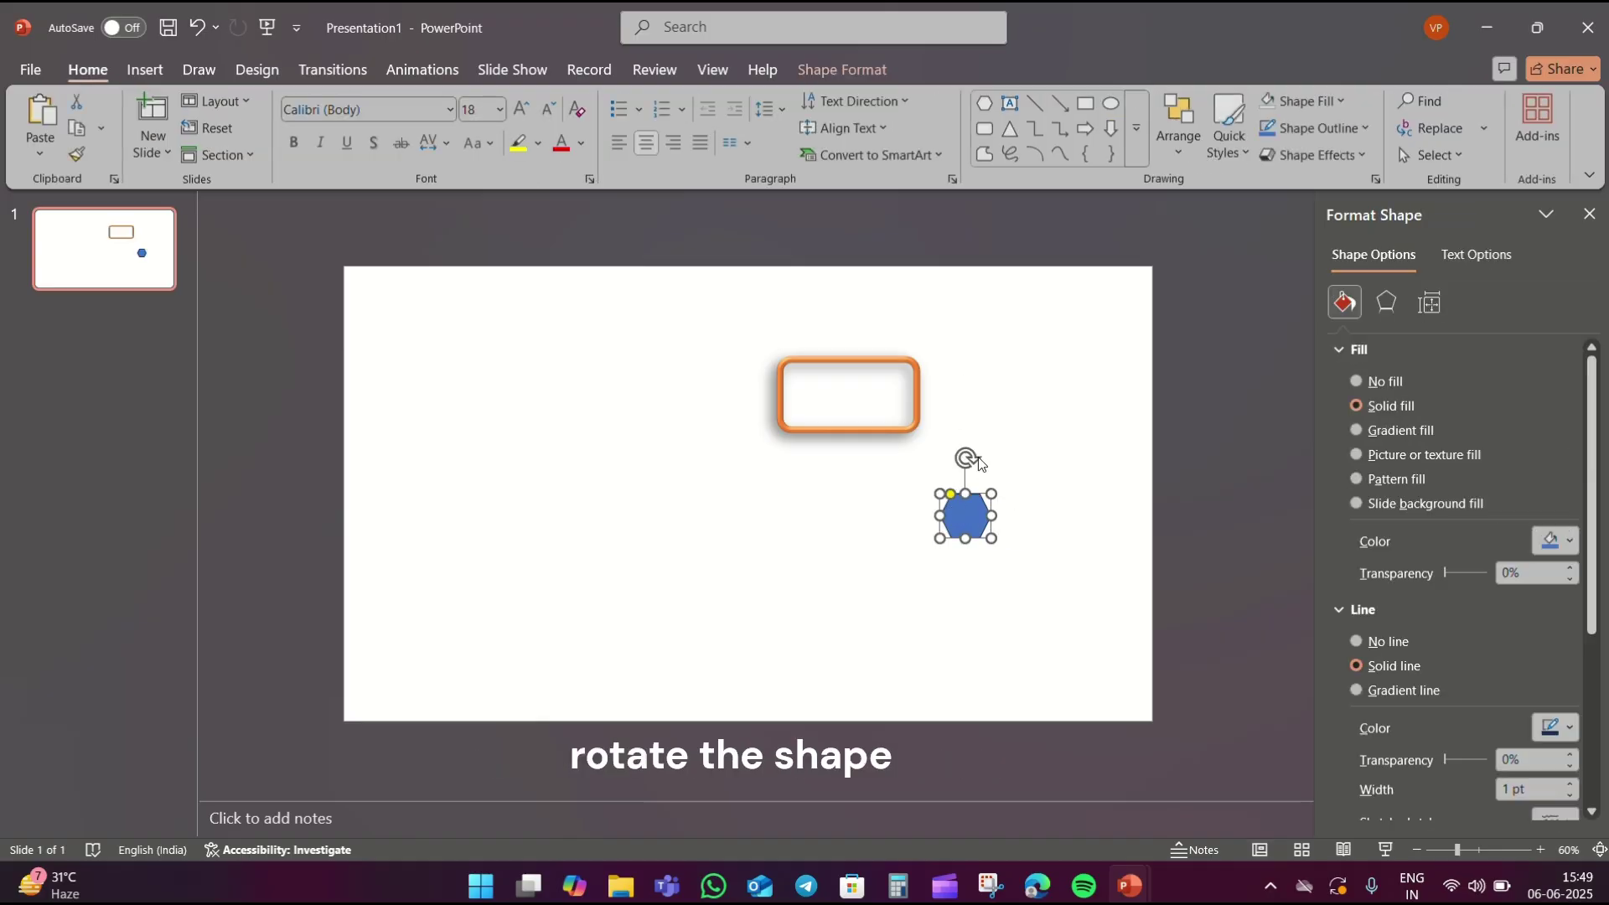
pyautogui.moveTo(979, 458)
pyautogui.mouseDown()
pyautogui.moveTo(1023, 514)
pyautogui.moveTo(772, 392)
pyautogui.mouseUp()
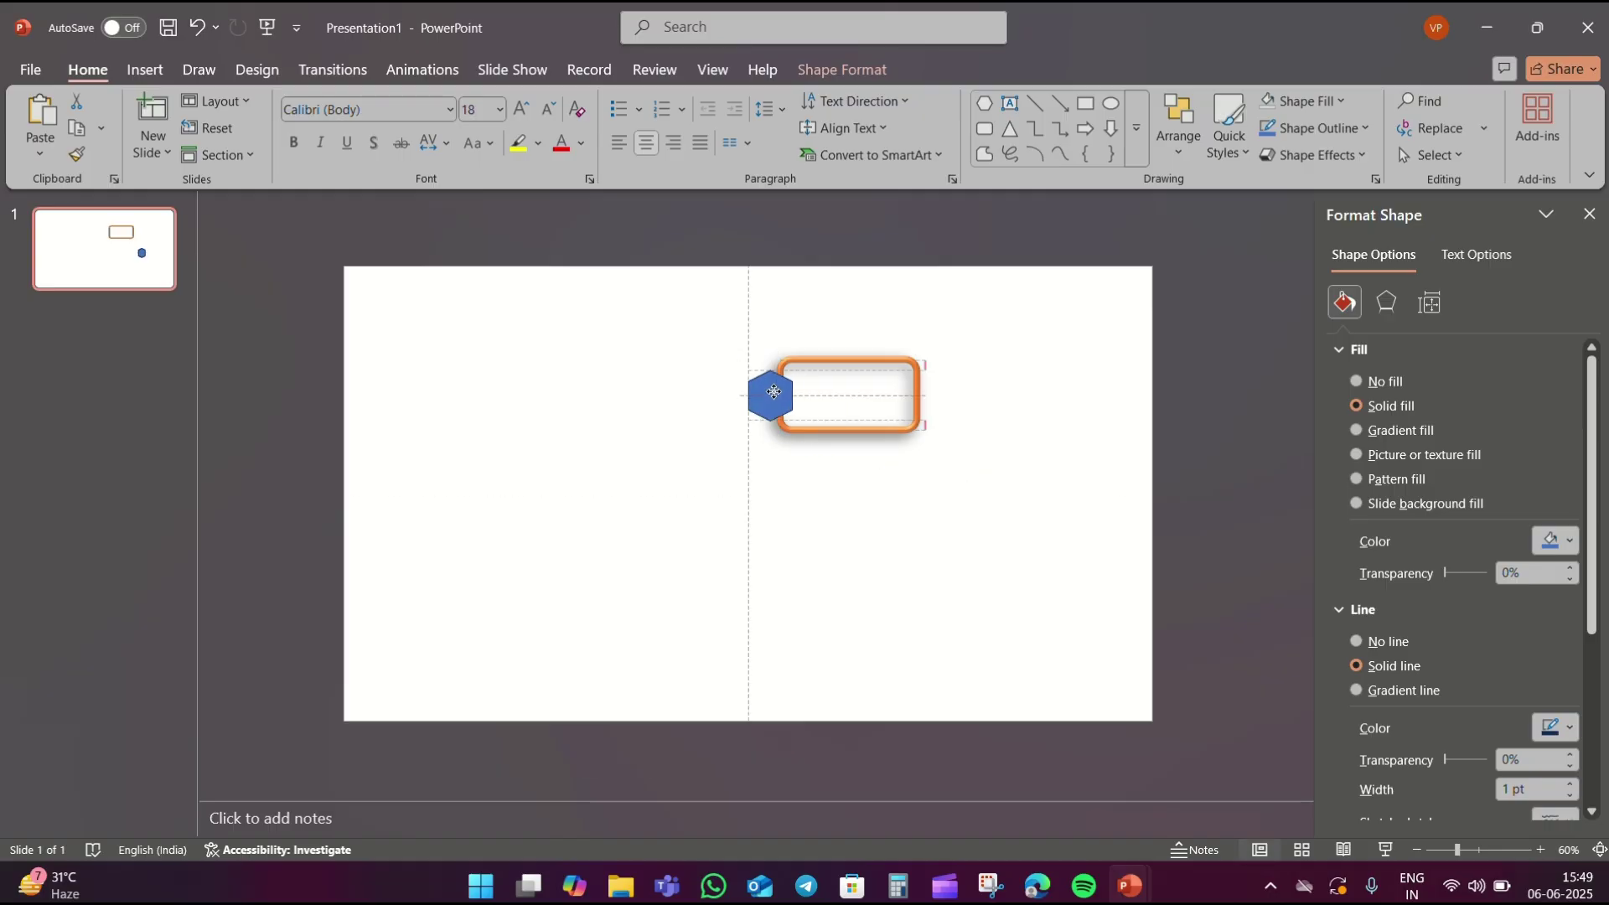
pyautogui.click(793, 520)
pyautogui.click(771, 401)
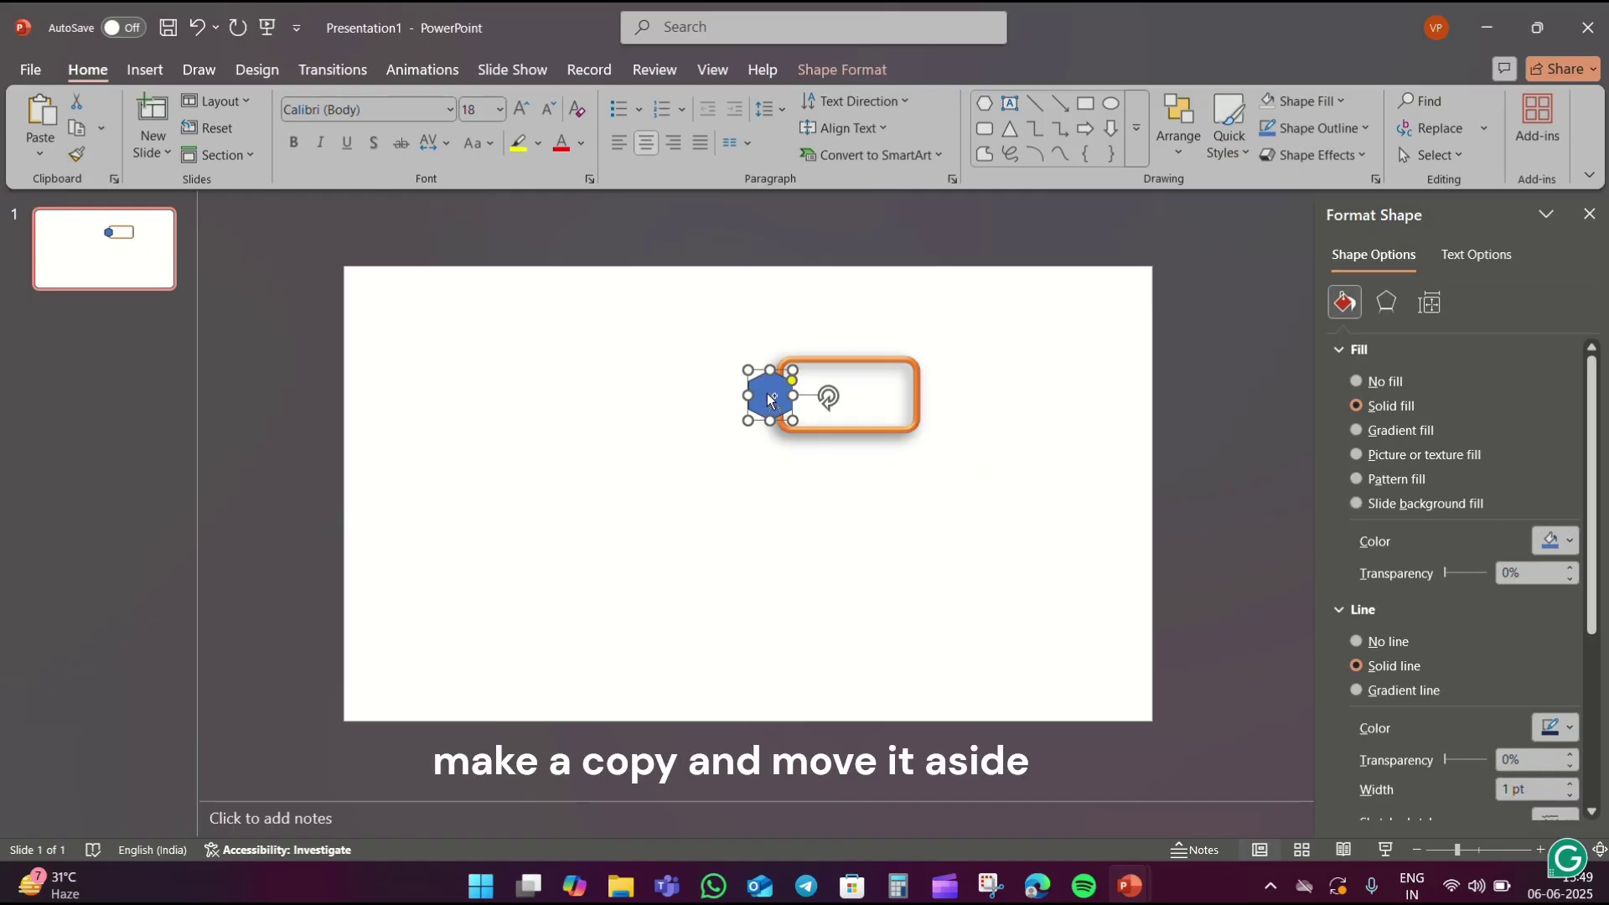
pyautogui.moveTo(771, 401); pyautogui.dragTo(668, 366)
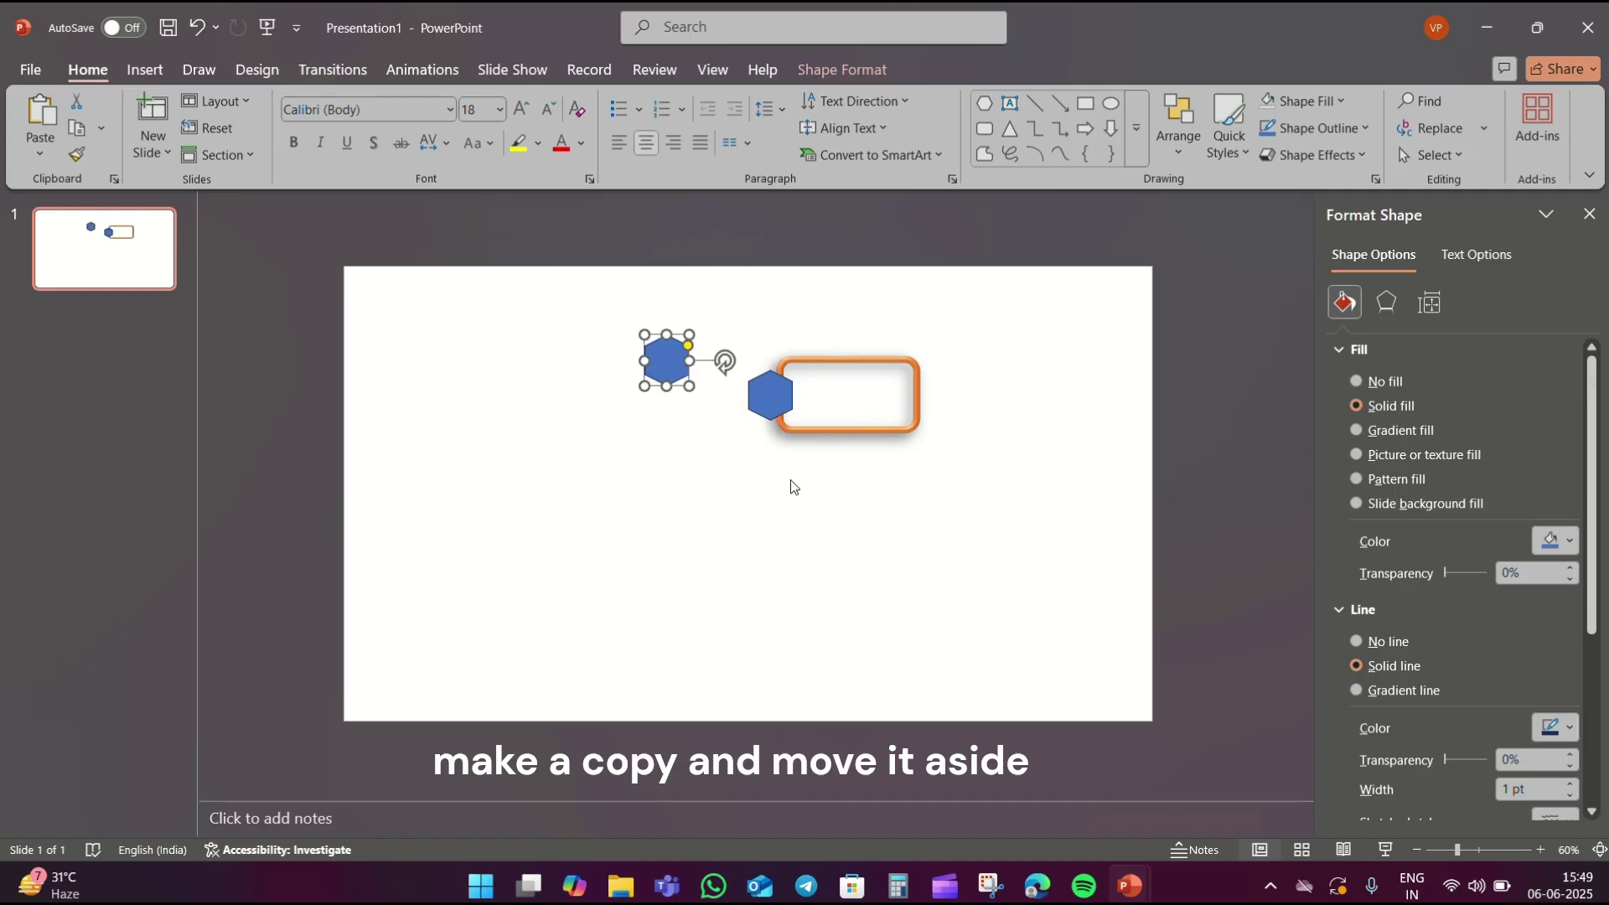
pyautogui.click(793, 486)
# Give the edge hexagon a 5 pt orange outline and no fill.
pyautogui.click(769, 395)
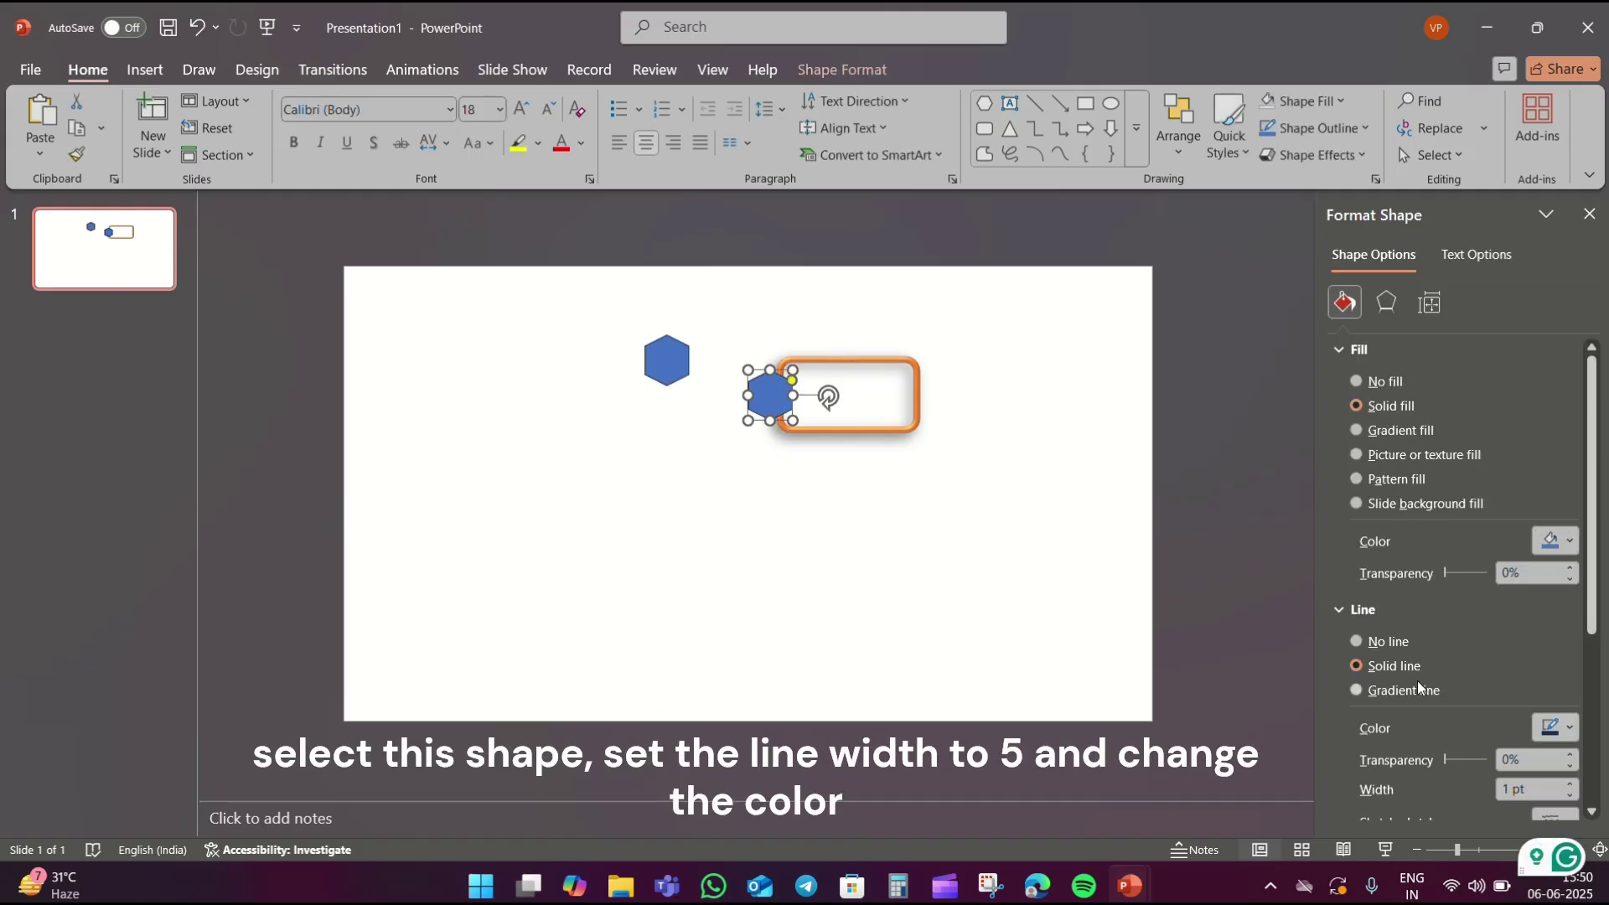
pyautogui.click(1500, 790)
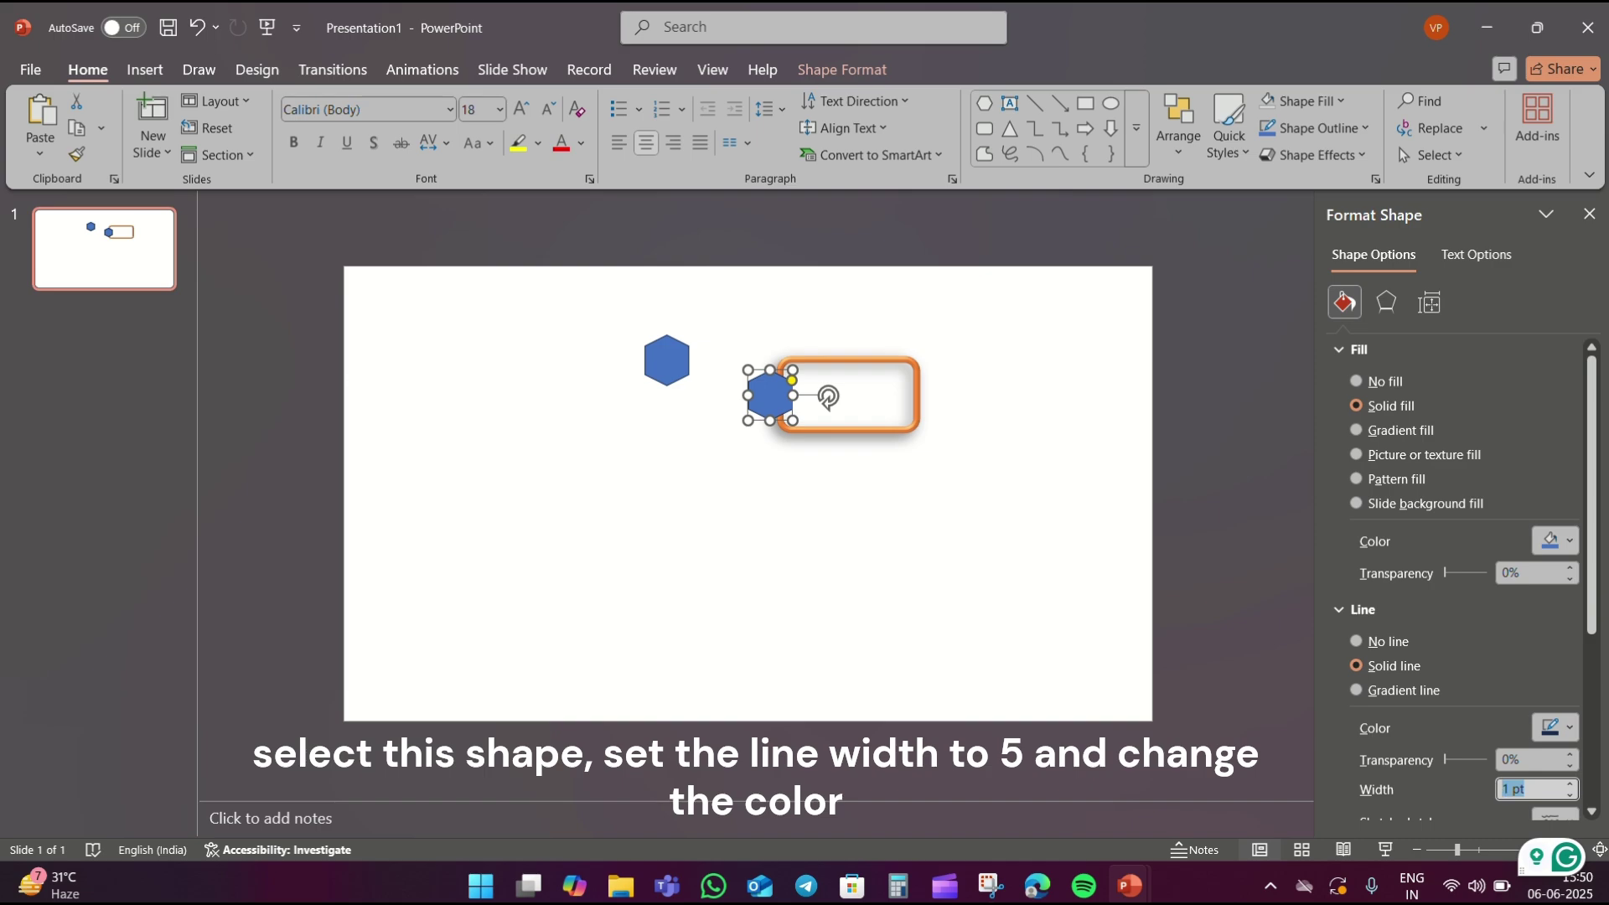
pyautogui.write('5')
pyautogui.click(1555, 728)
pyautogui.click(1485, 425)
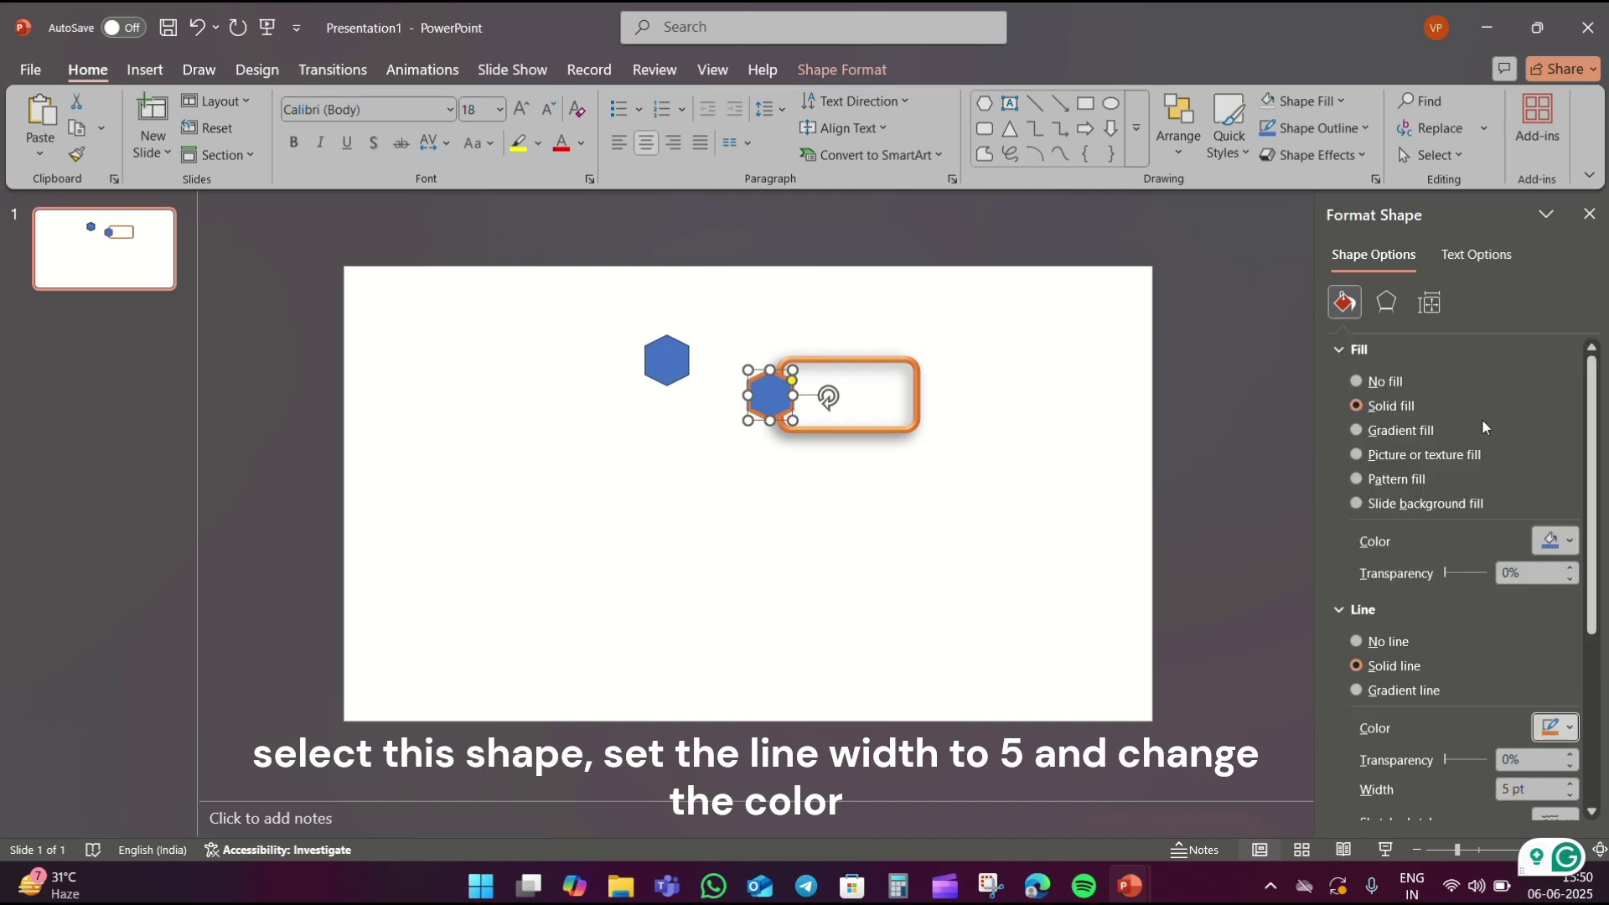
pyautogui.click(1388, 383)
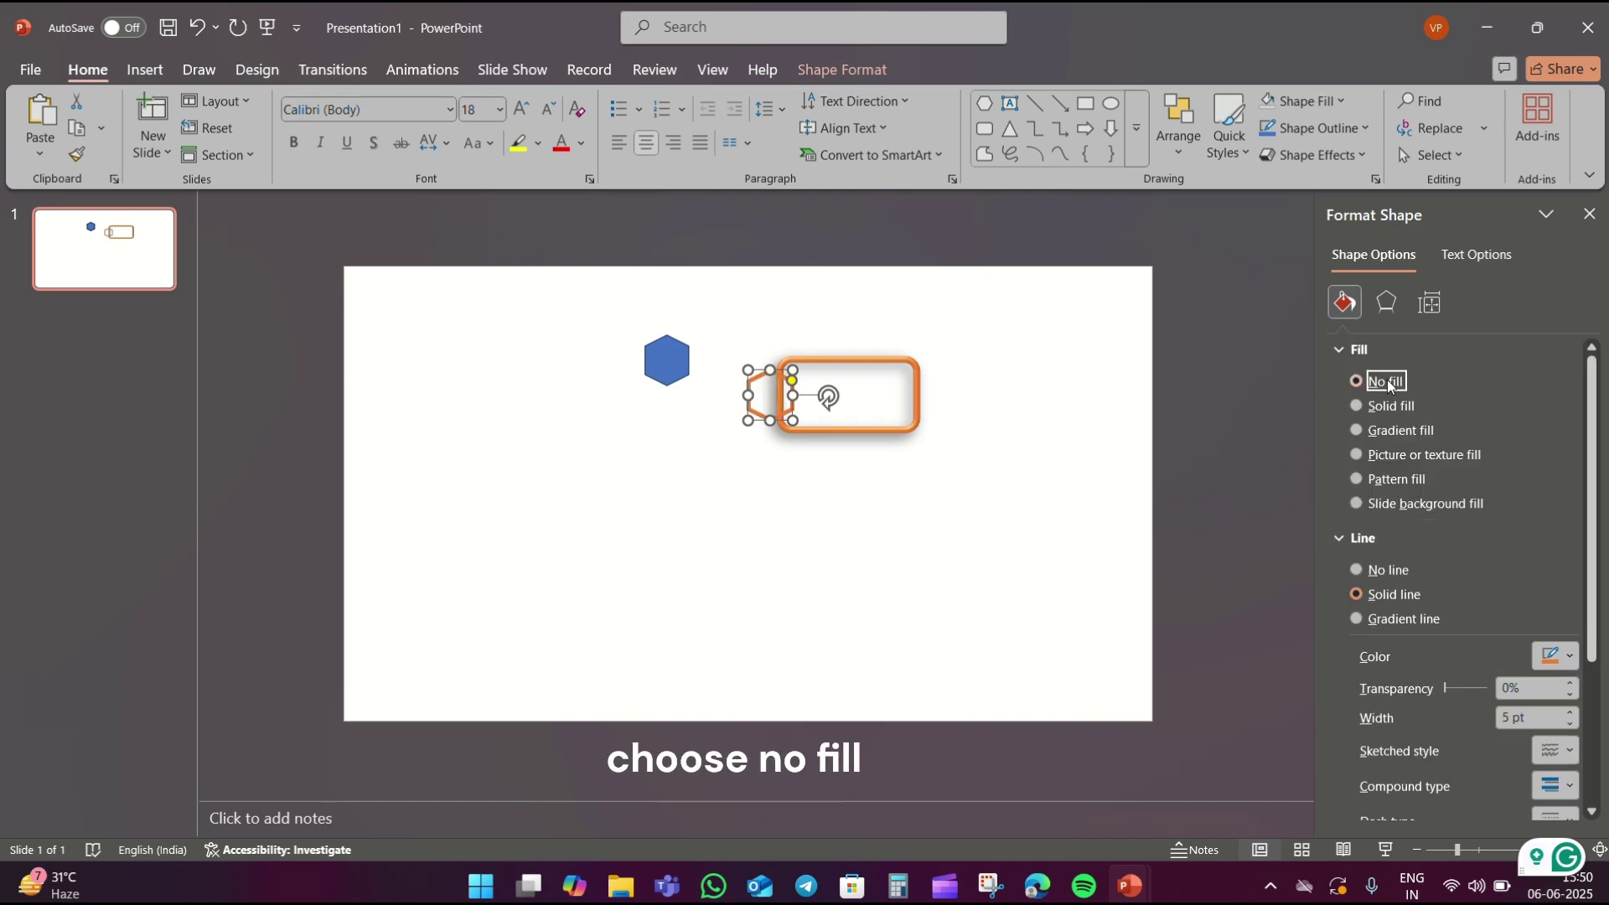
# Give the orange-outlined hexagon a top bevel 80 pt wide and 5 pt high.
pyautogui.click(1388, 318)
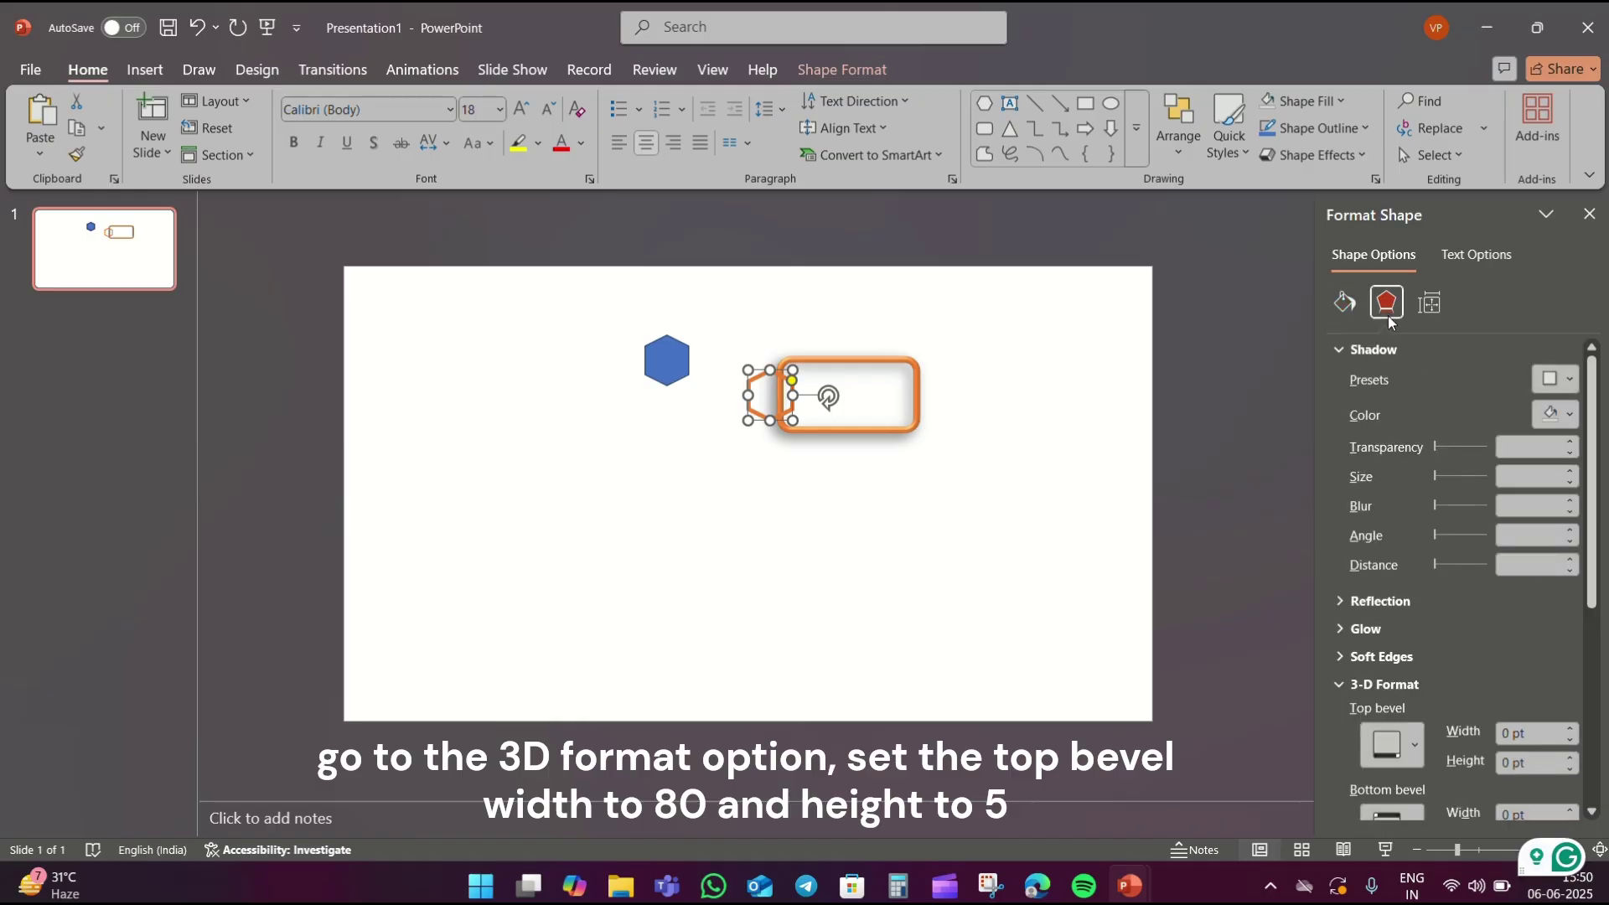
pyautogui.scroll(-1, 1468, 680)
pyautogui.click(1465, 679)
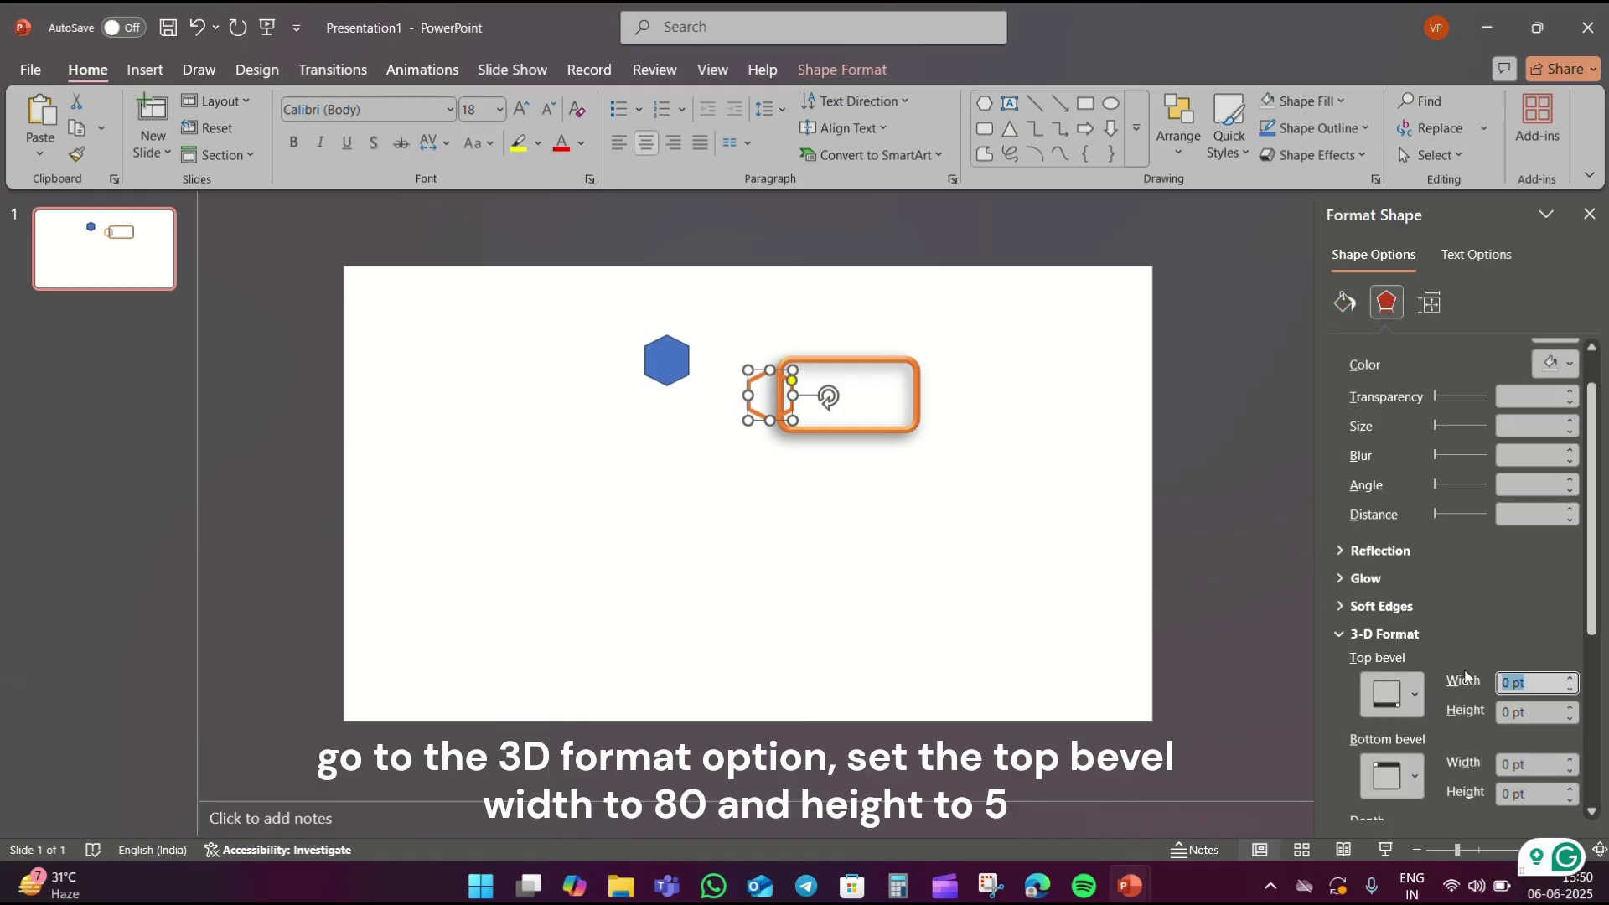
pyautogui.write('80')
pyautogui.press('Tab')
pyautogui.write('5')
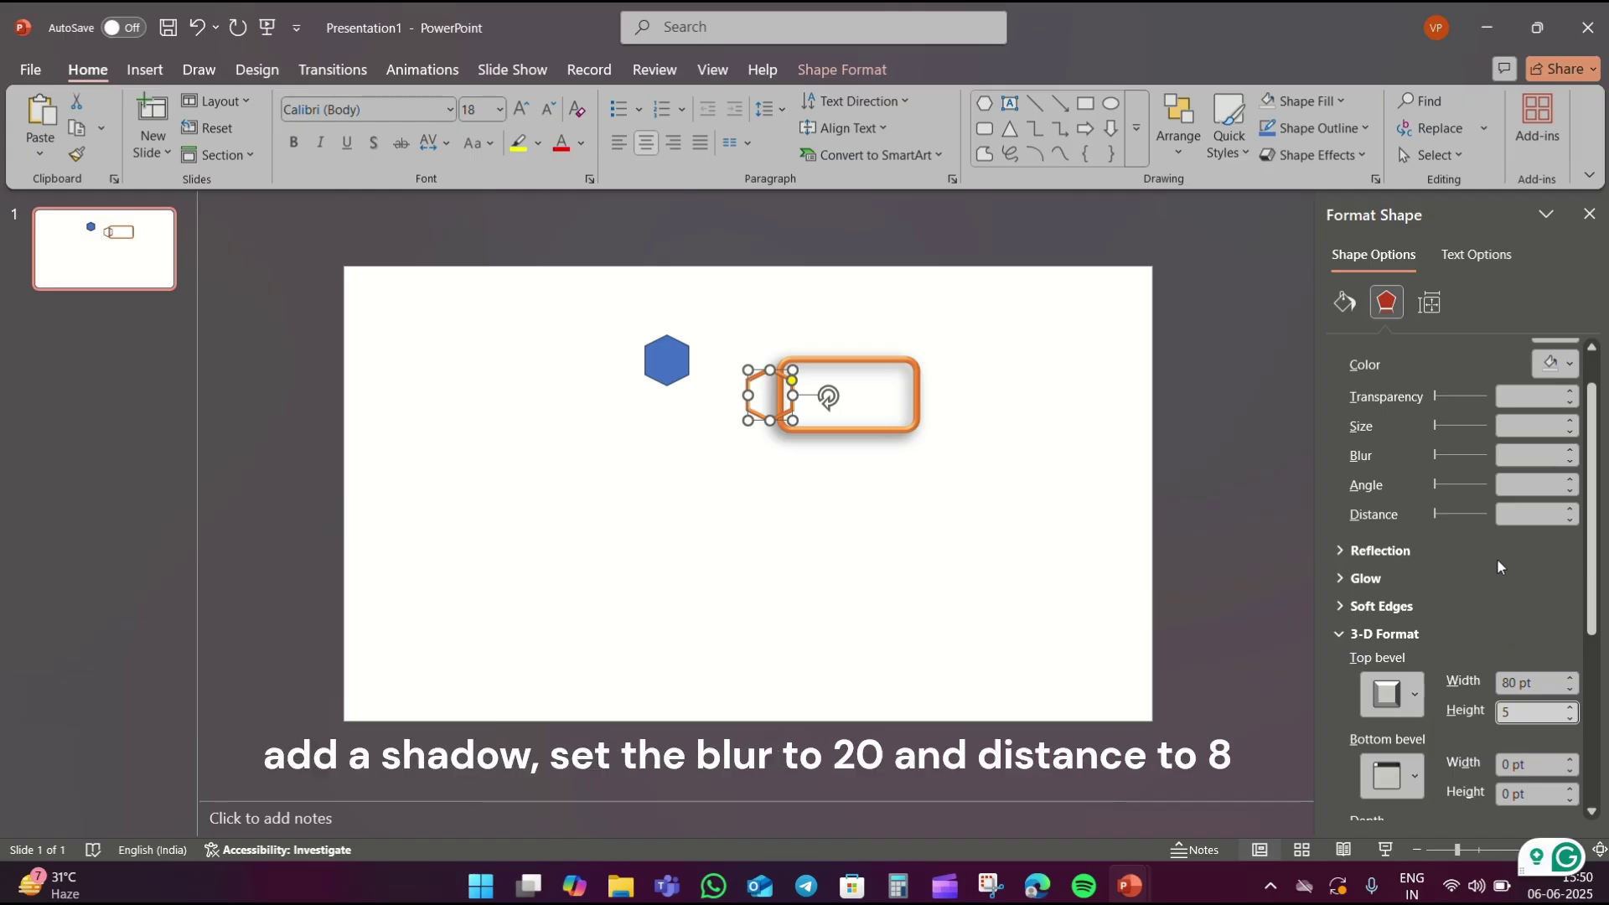
pyautogui.scroll(1, 1476, 597)
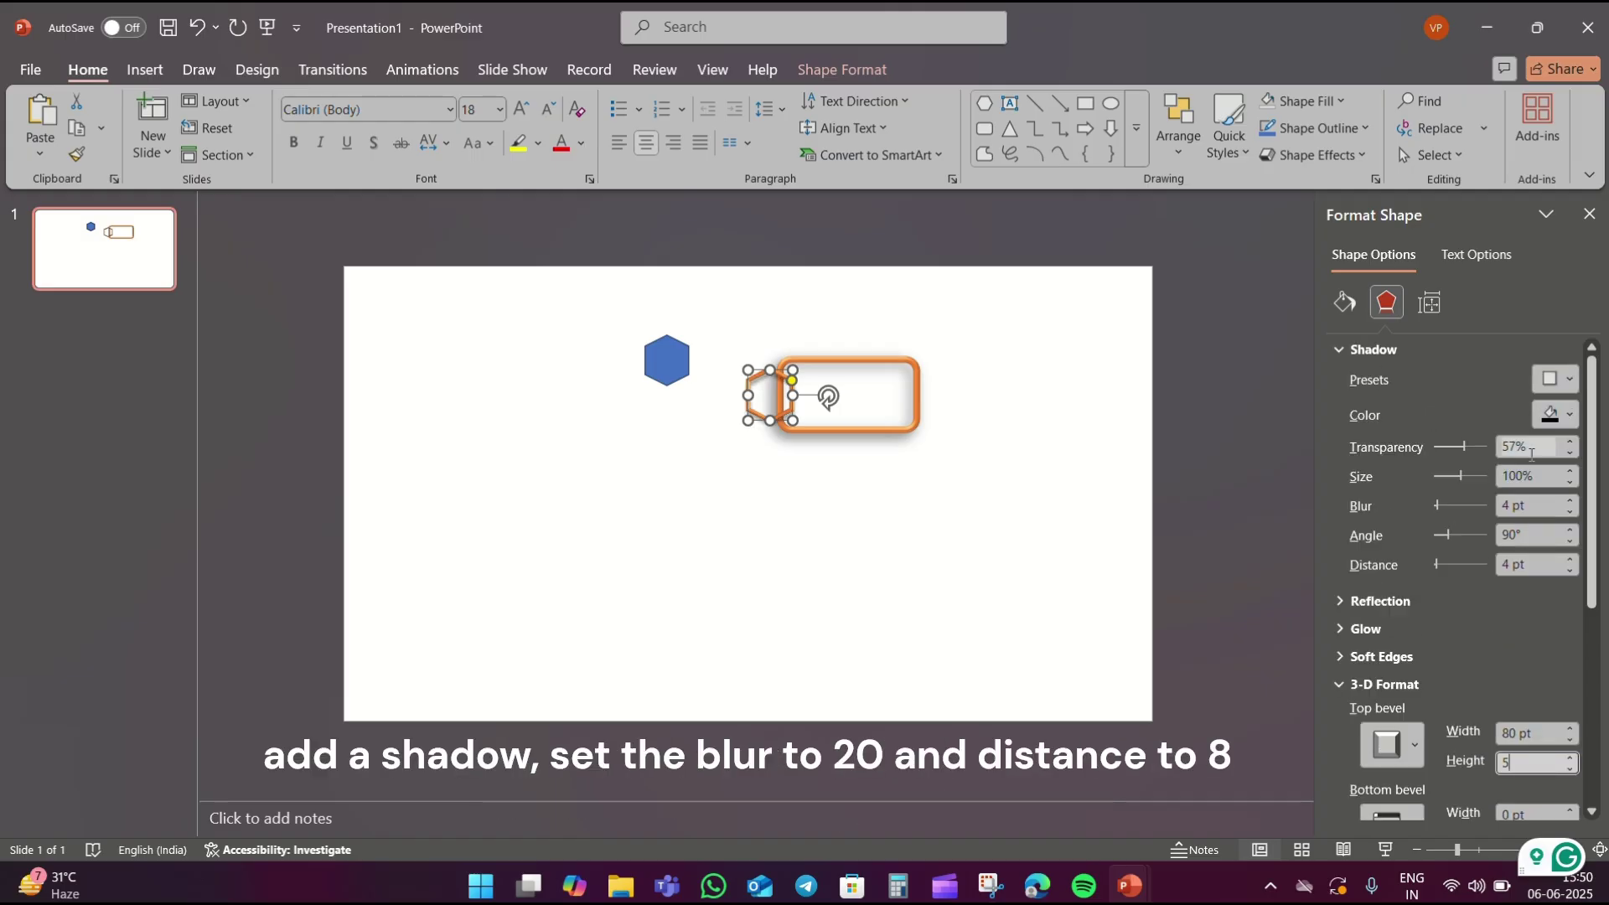
# Add an outer shadow with 20 pt blur to the outlined hexagon.
pyautogui.click(1556, 378)
pyautogui.click(1573, 563)
pyautogui.click(1532, 505)
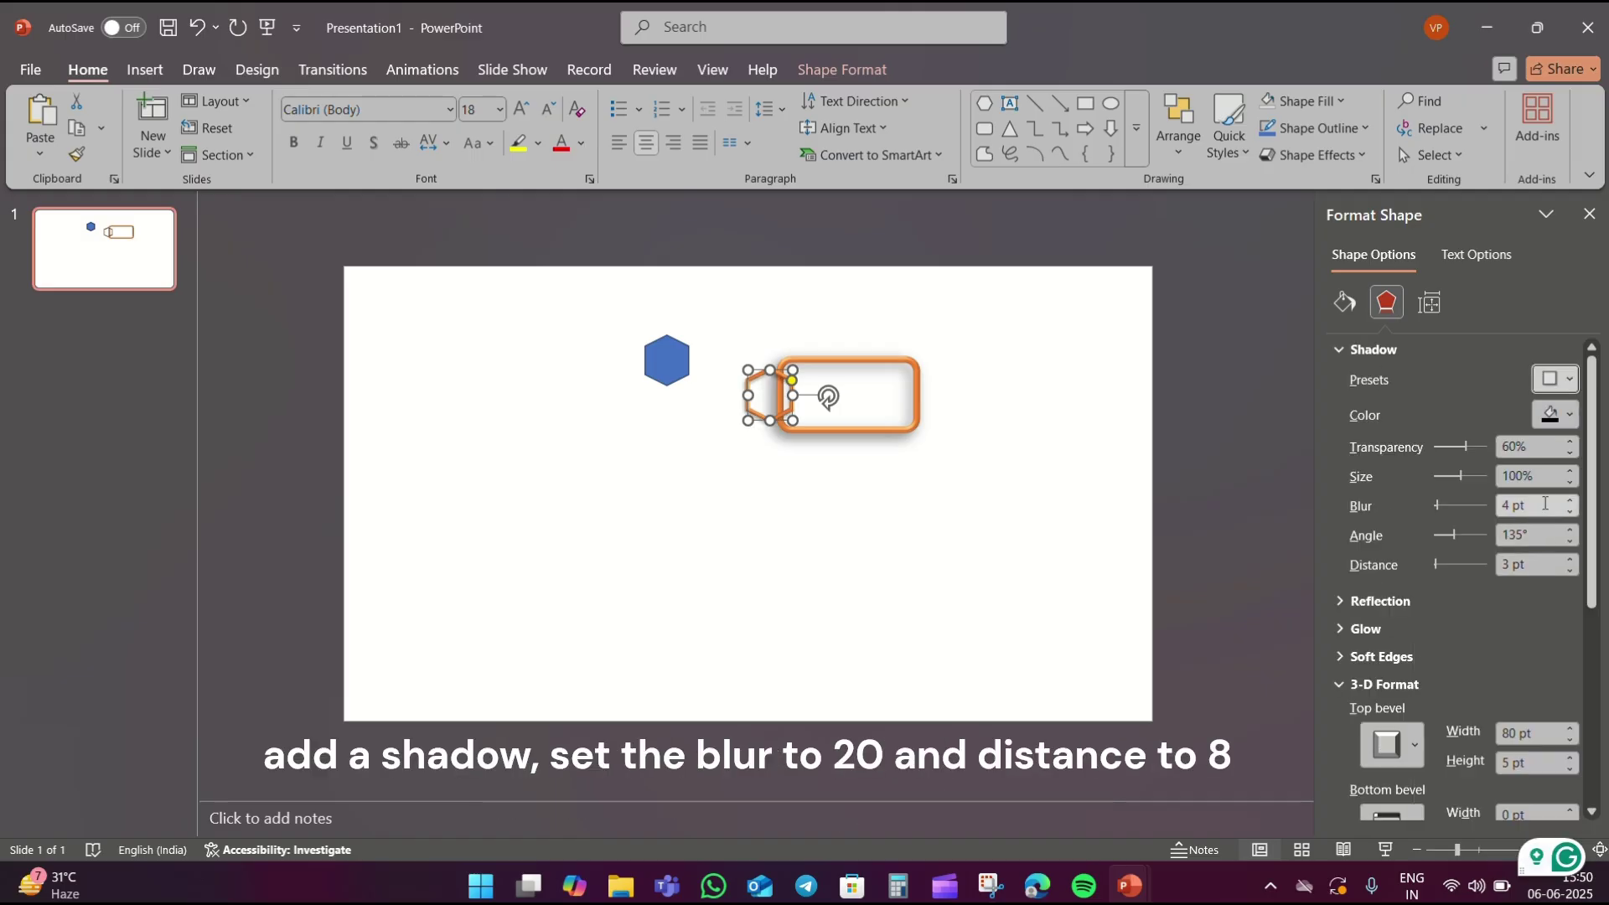
pyautogui.write('20')
pyautogui.moveTo(1540, 568); pyautogui.dragTo(1481, 569)
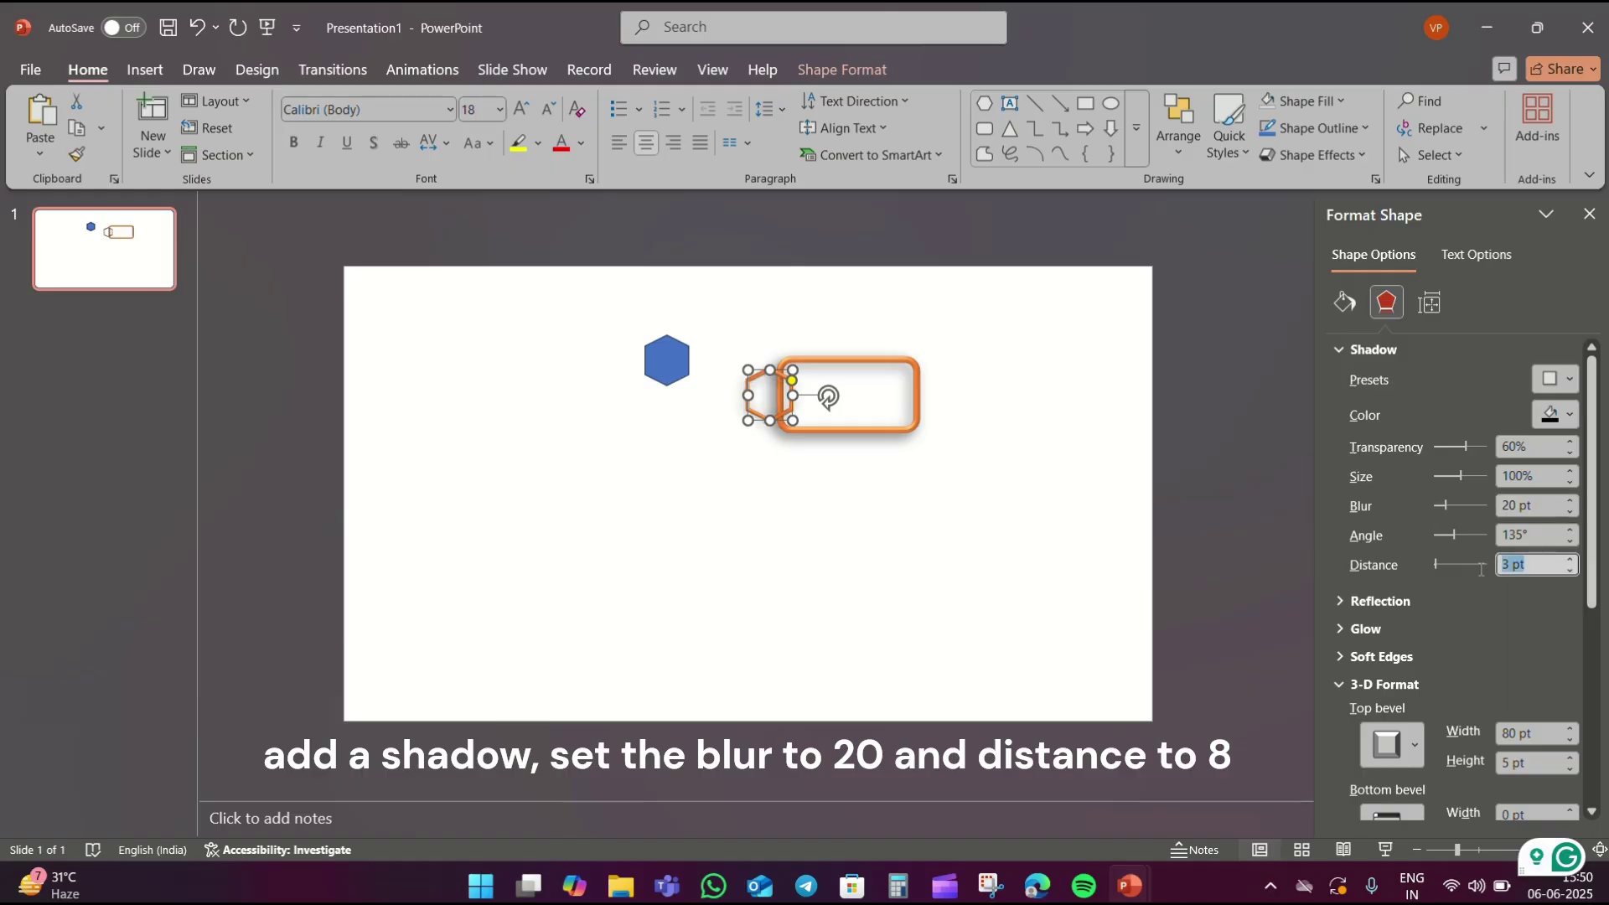
pyautogui.write('8')
pyautogui.click(1061, 470)
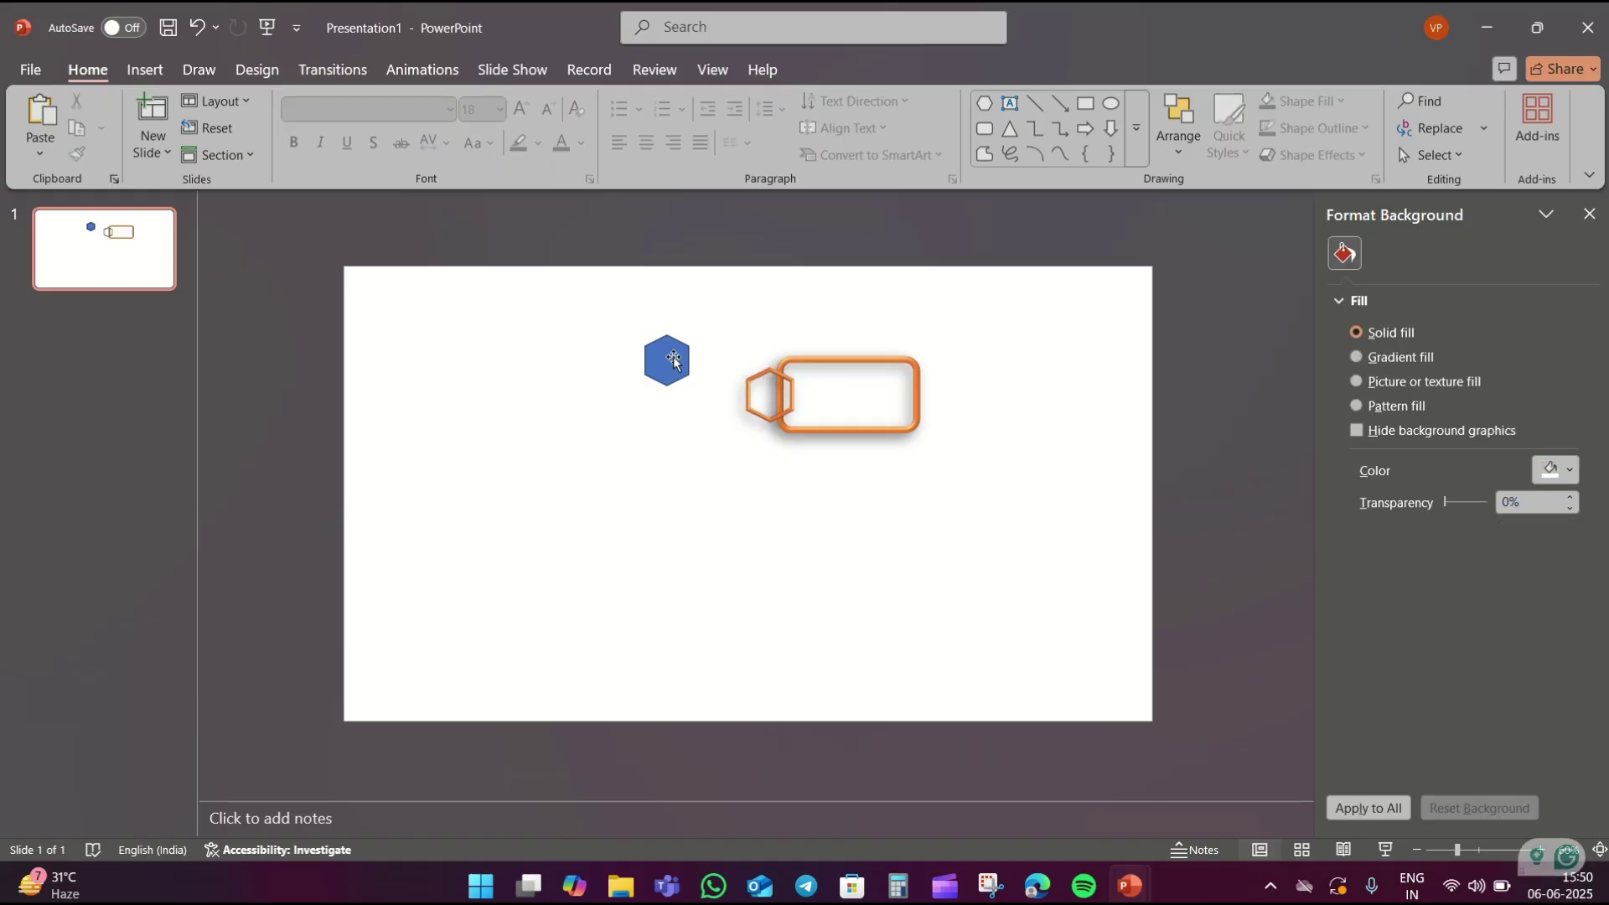
# Make the copied hexagon white with no outline.
pyautogui.click(667, 382)
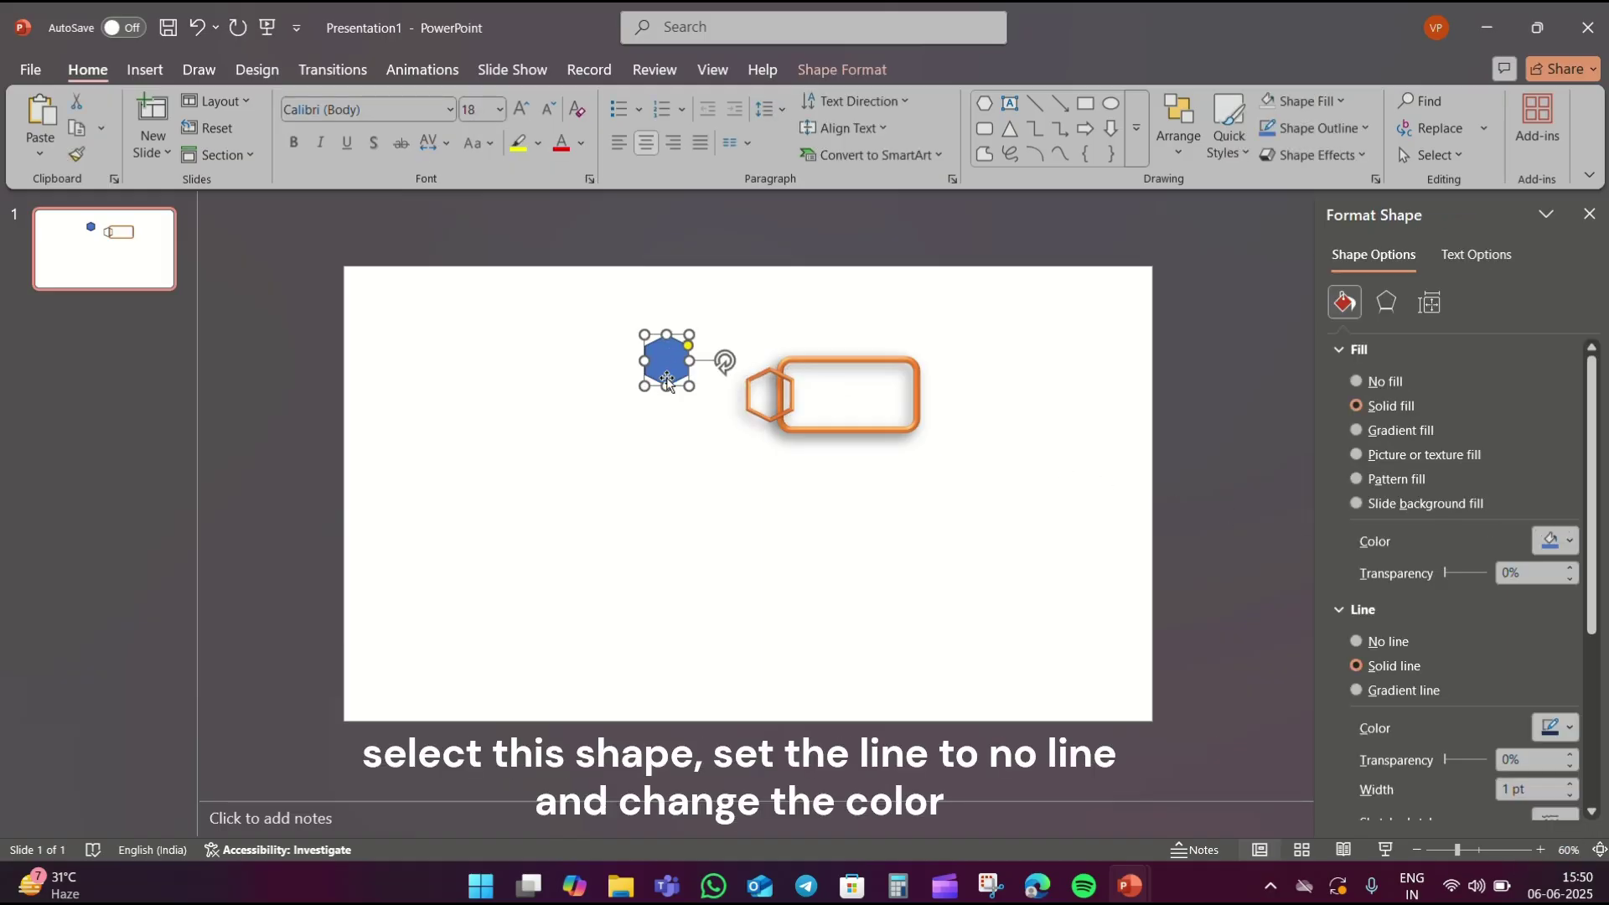
pyautogui.click(1391, 641)
pyautogui.click(1554, 541)
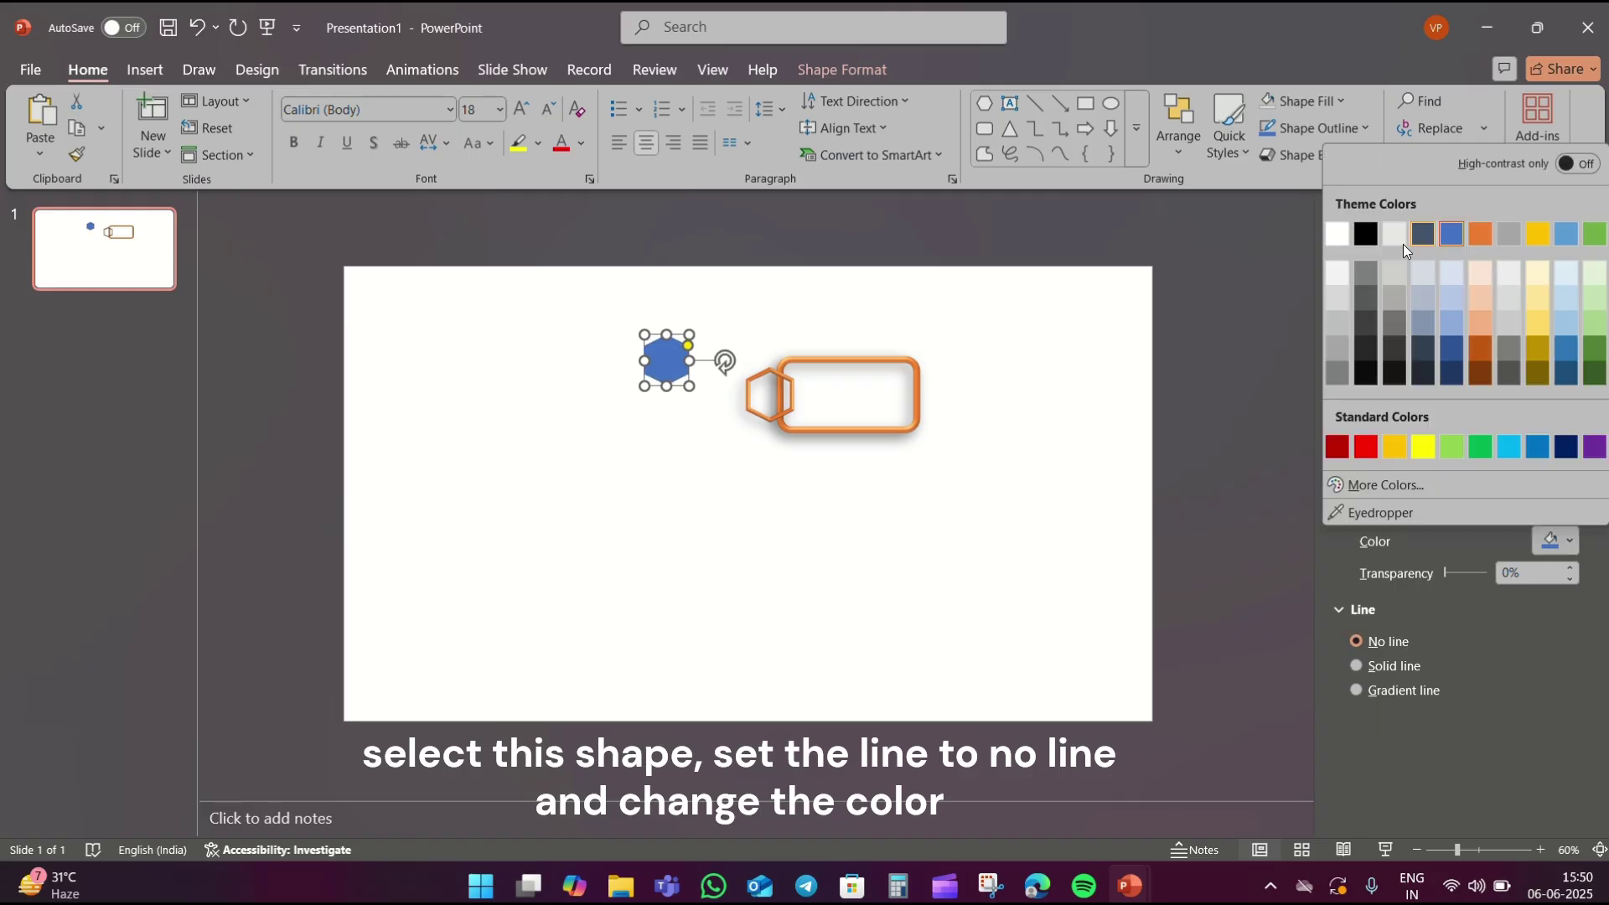
pyautogui.click(1348, 238)
# Give the white hexagon an outer shadow with 20 pt blur and 8 pt distance.
pyautogui.click(1385, 302)
pyautogui.click(1373, 349)
pyautogui.click(1556, 379)
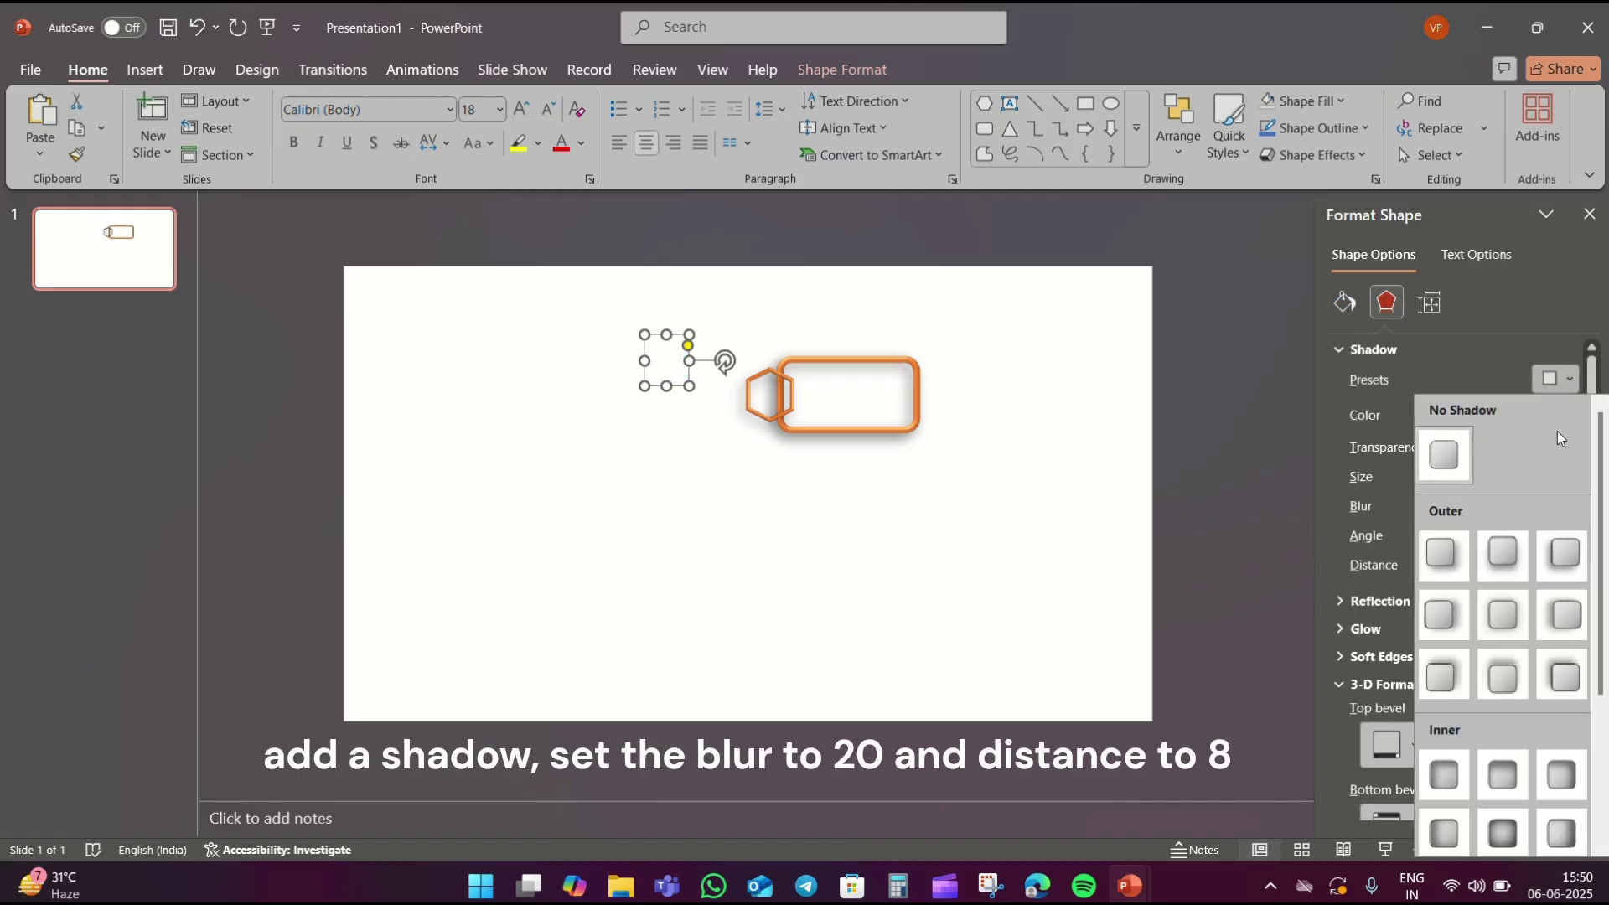
pyautogui.click(1564, 553)
pyautogui.doubleClick(1521, 506)
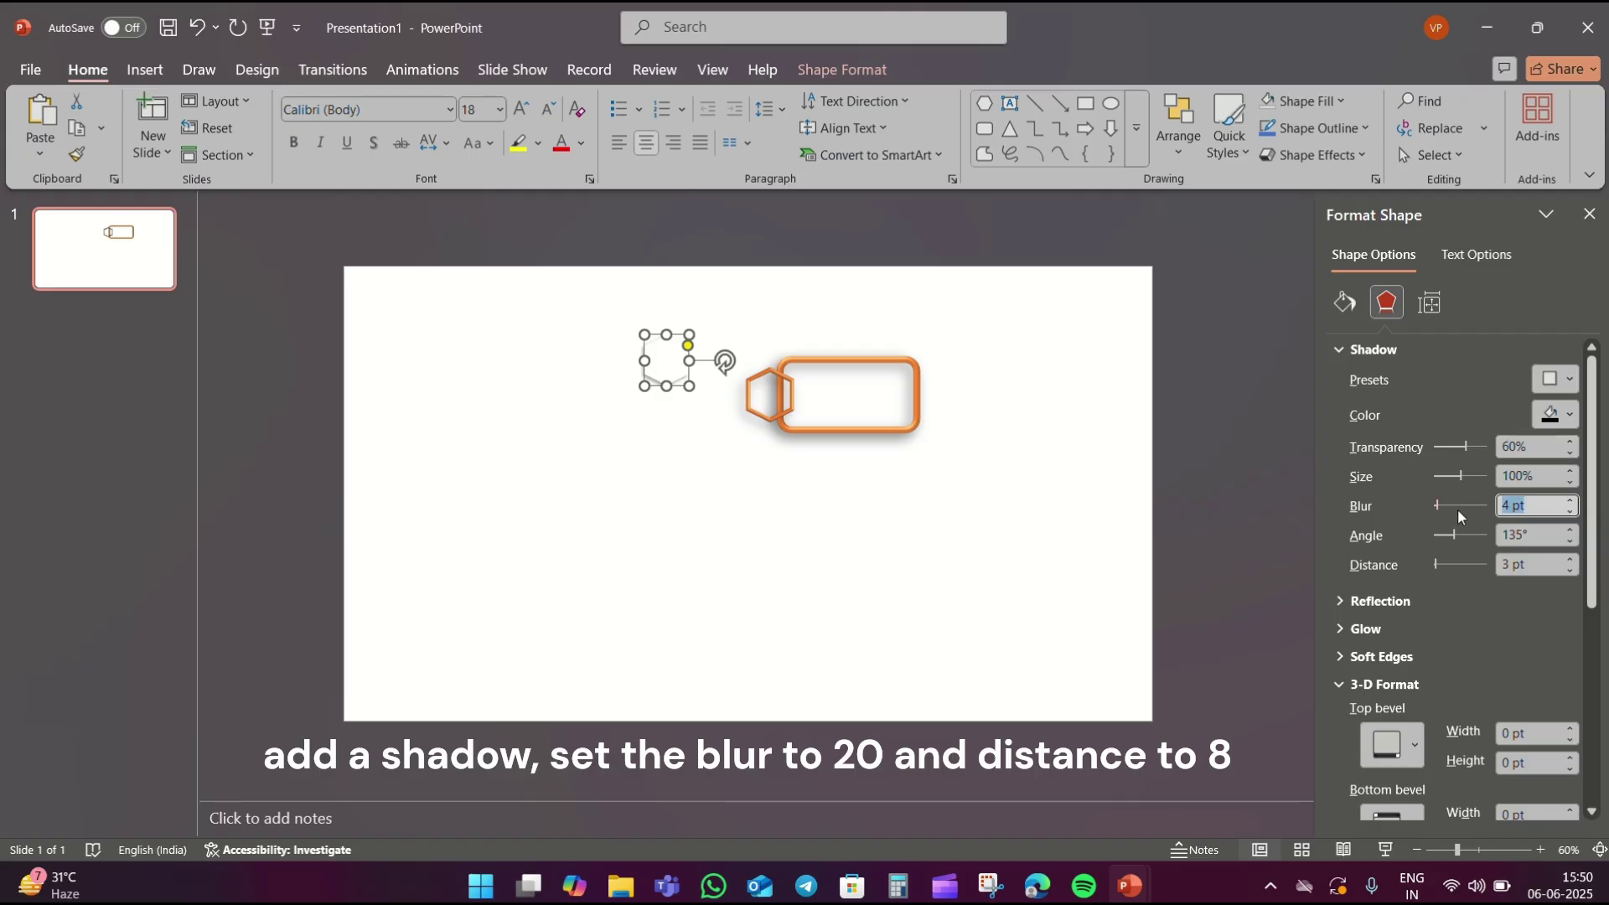
pyautogui.write('20')
pyautogui.doubleClick(1521, 565)
pyautogui.write('8')
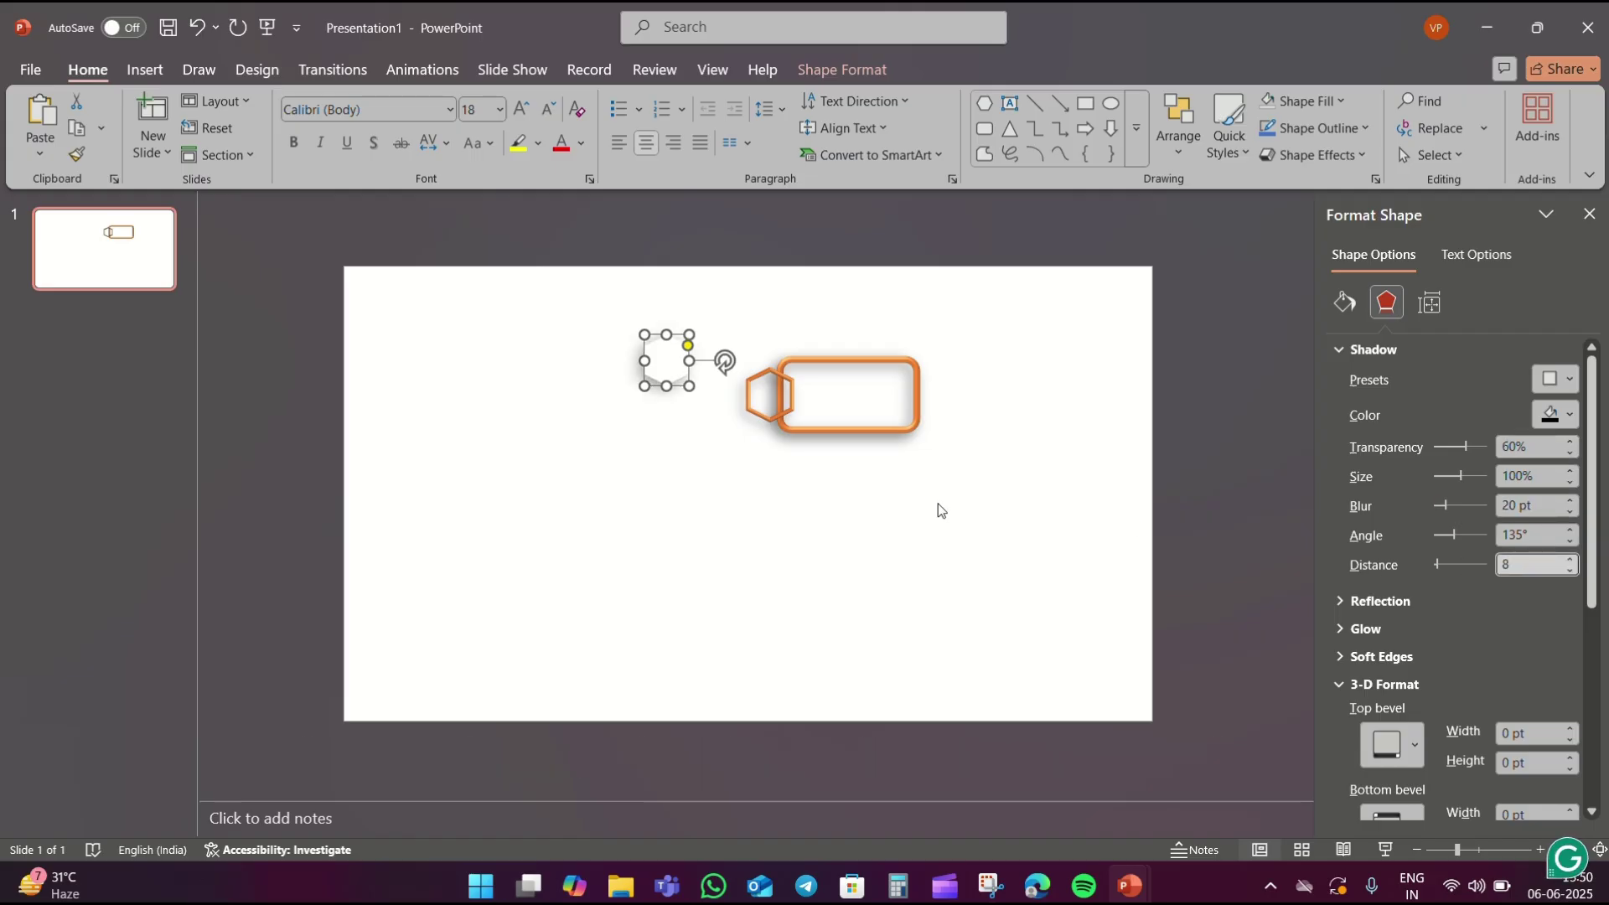
pyautogui.click(941, 510)
# Bring the orange hexagon to front and stack the white hexagon beneath it as one unit.
pyautogui.click(745, 394)
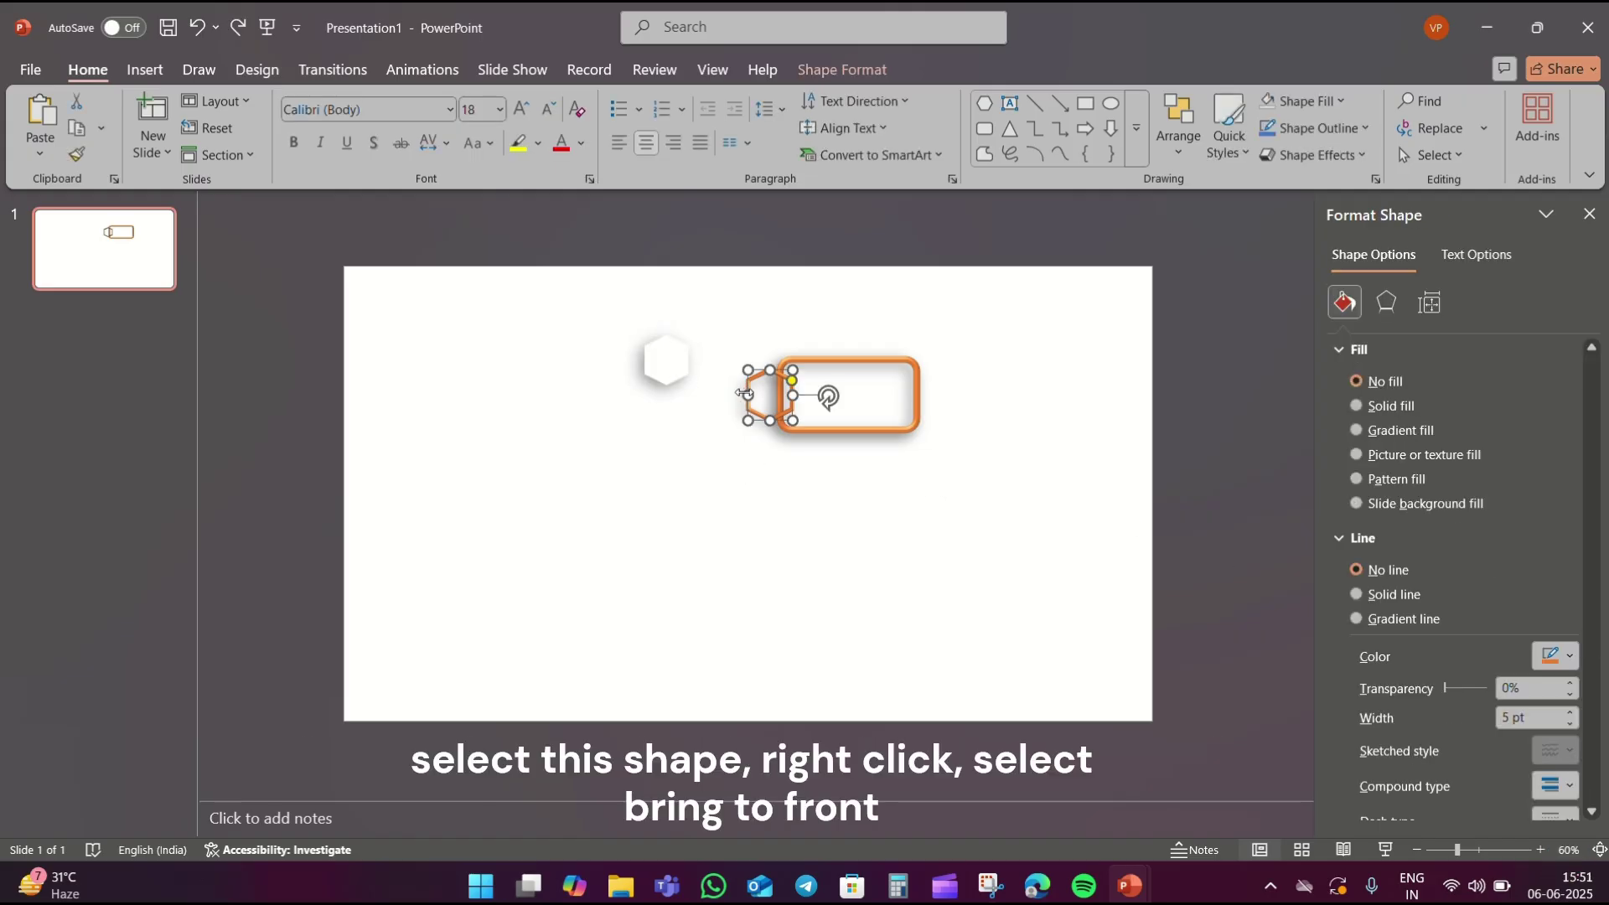
pyautogui.rightClick(749, 382)
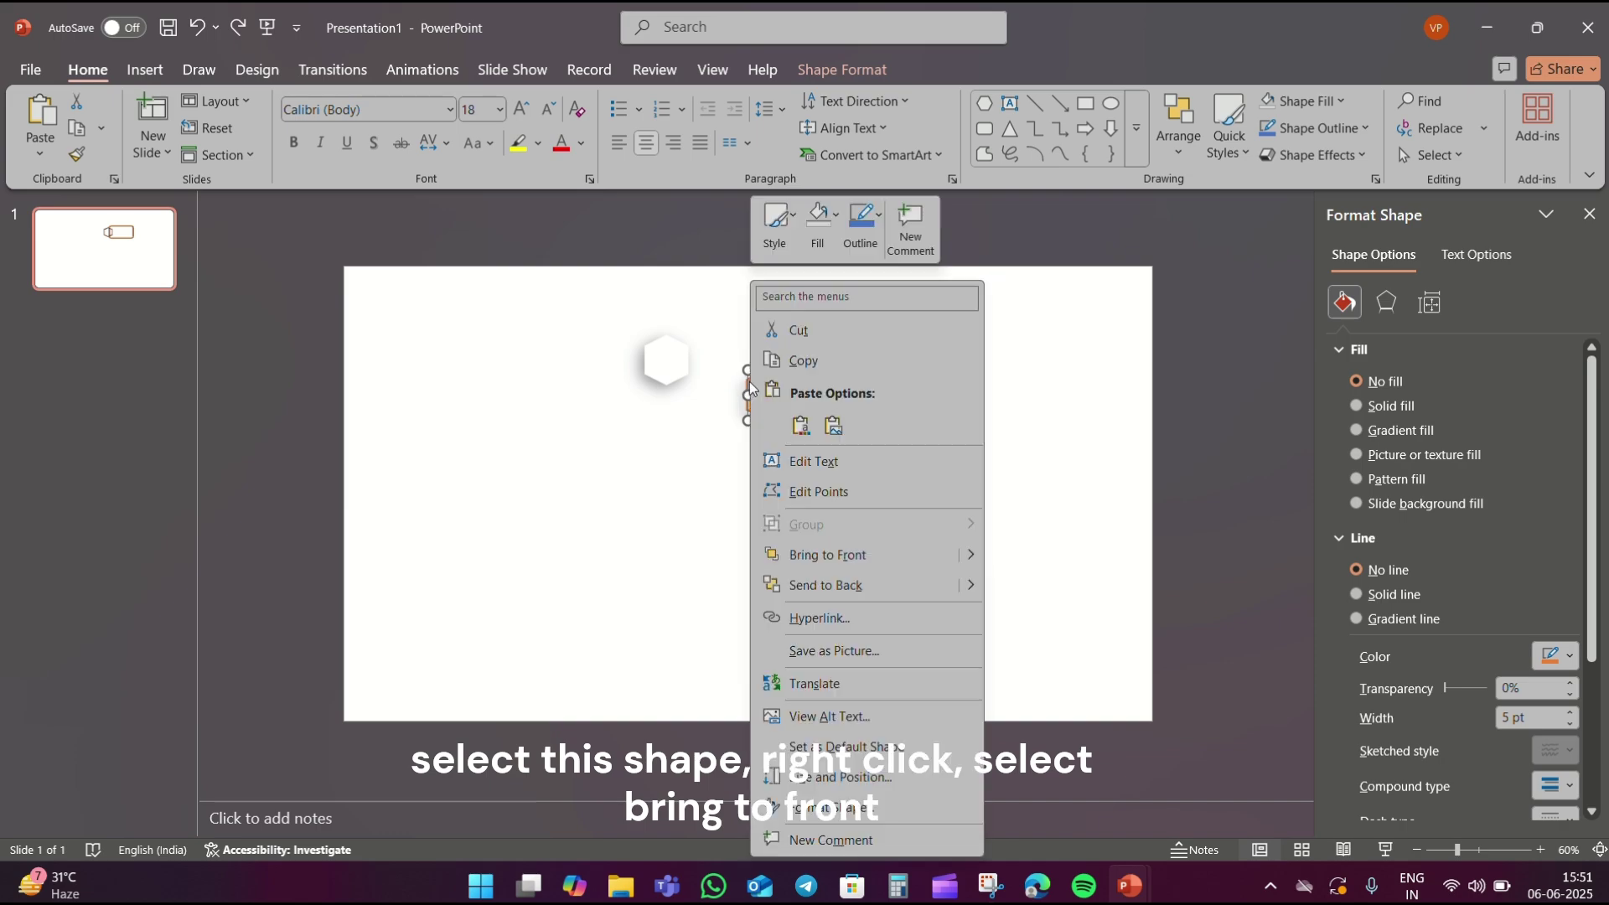
pyautogui.click(816, 555)
pyautogui.click(724, 467)
pyautogui.moveTo(654, 375); pyautogui.dragTo(769, 401)
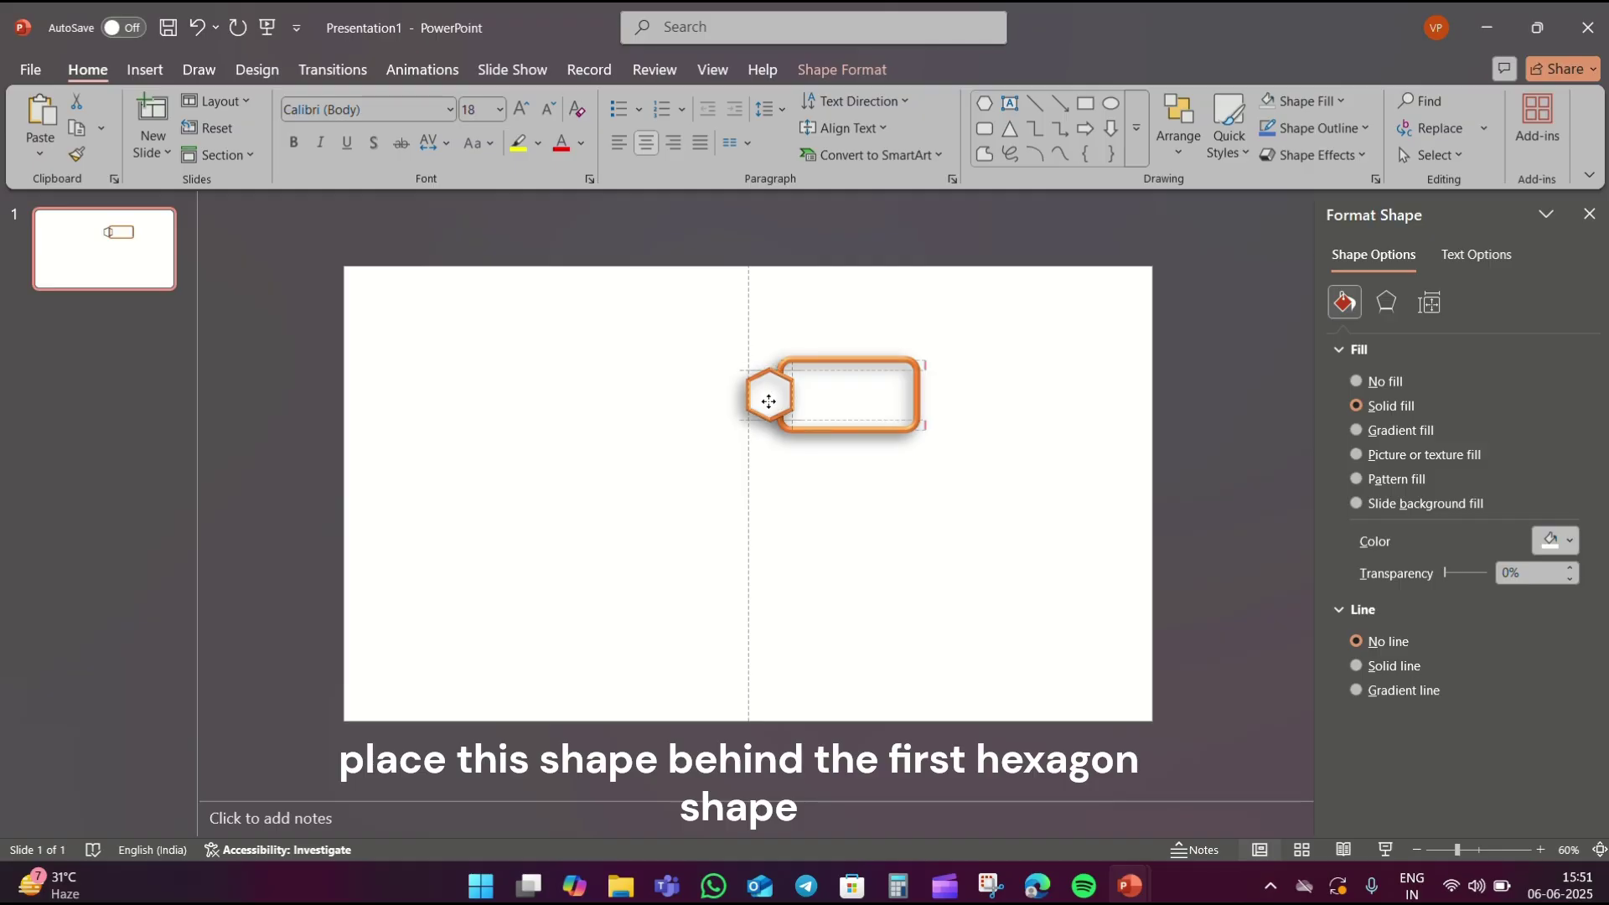
pyautogui.keyDown('shift'); pyautogui.click(756, 381); pyautogui.keyUp('shift')
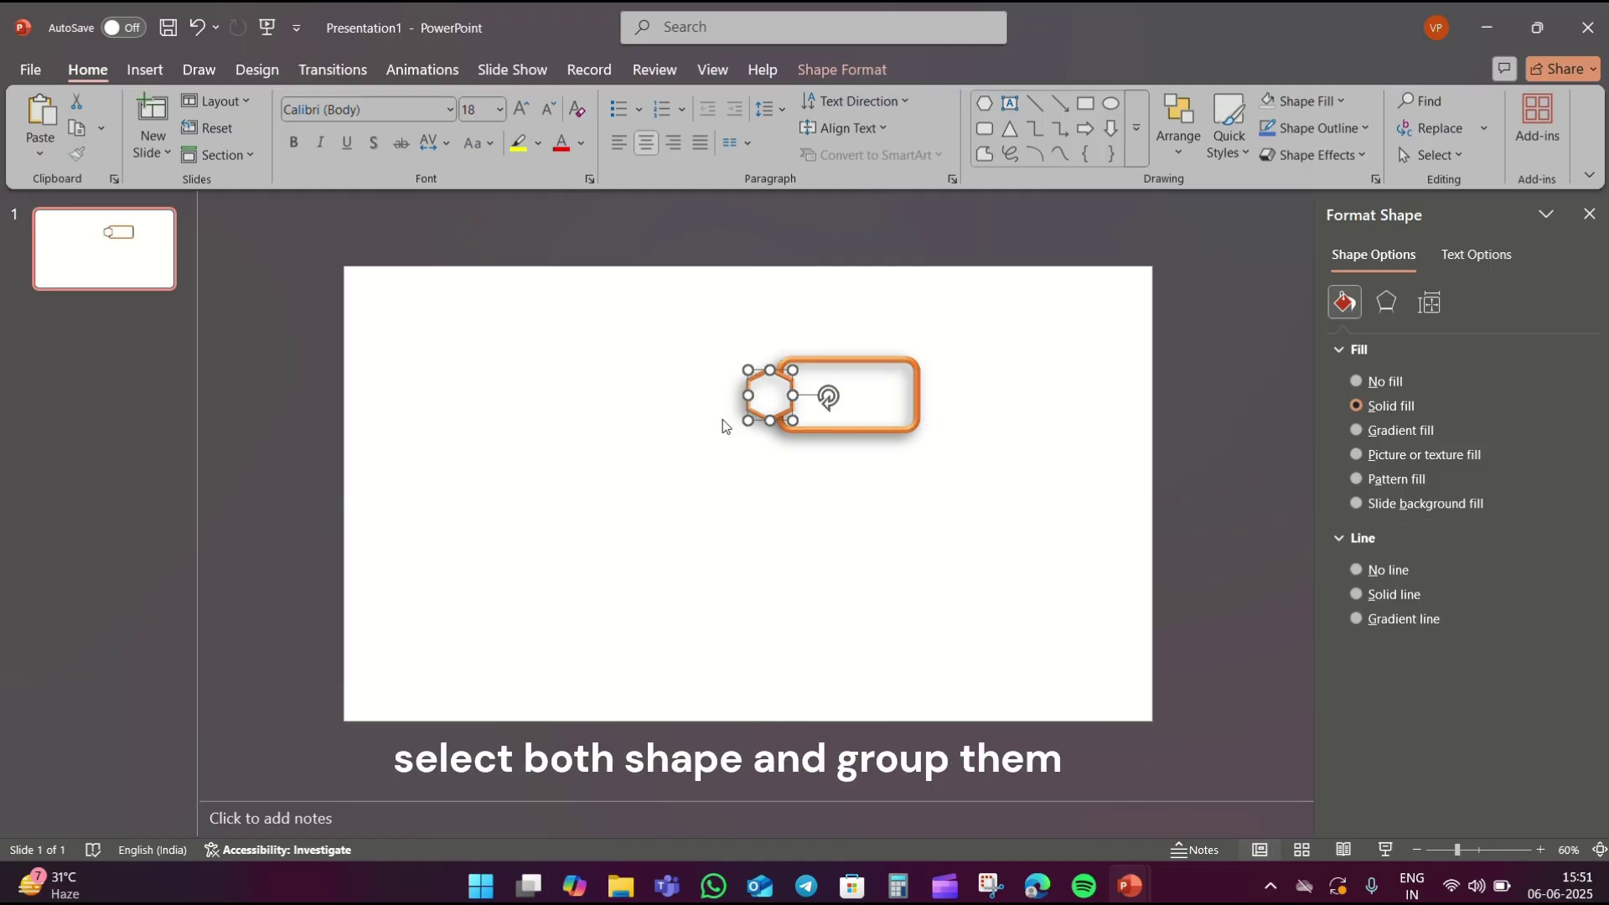
pyautogui.press('Tab')
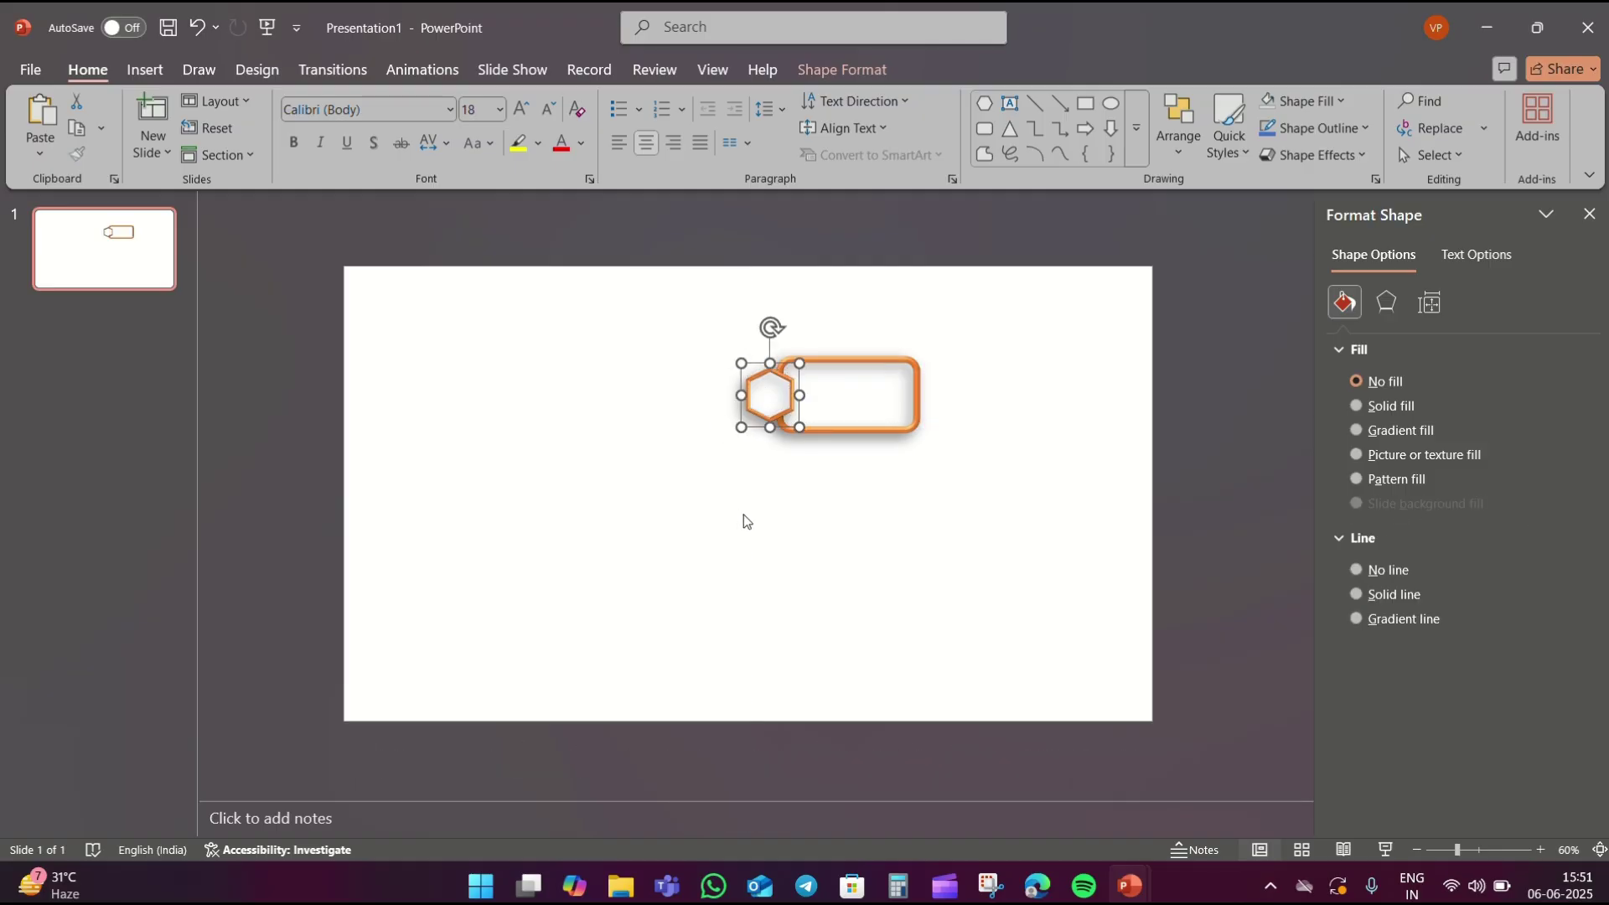
# Copy the hexagon-and-box pair twice below the original to form a right column of three.
pyautogui.moveTo(686, 322); pyautogui.dragTo(1016, 495)
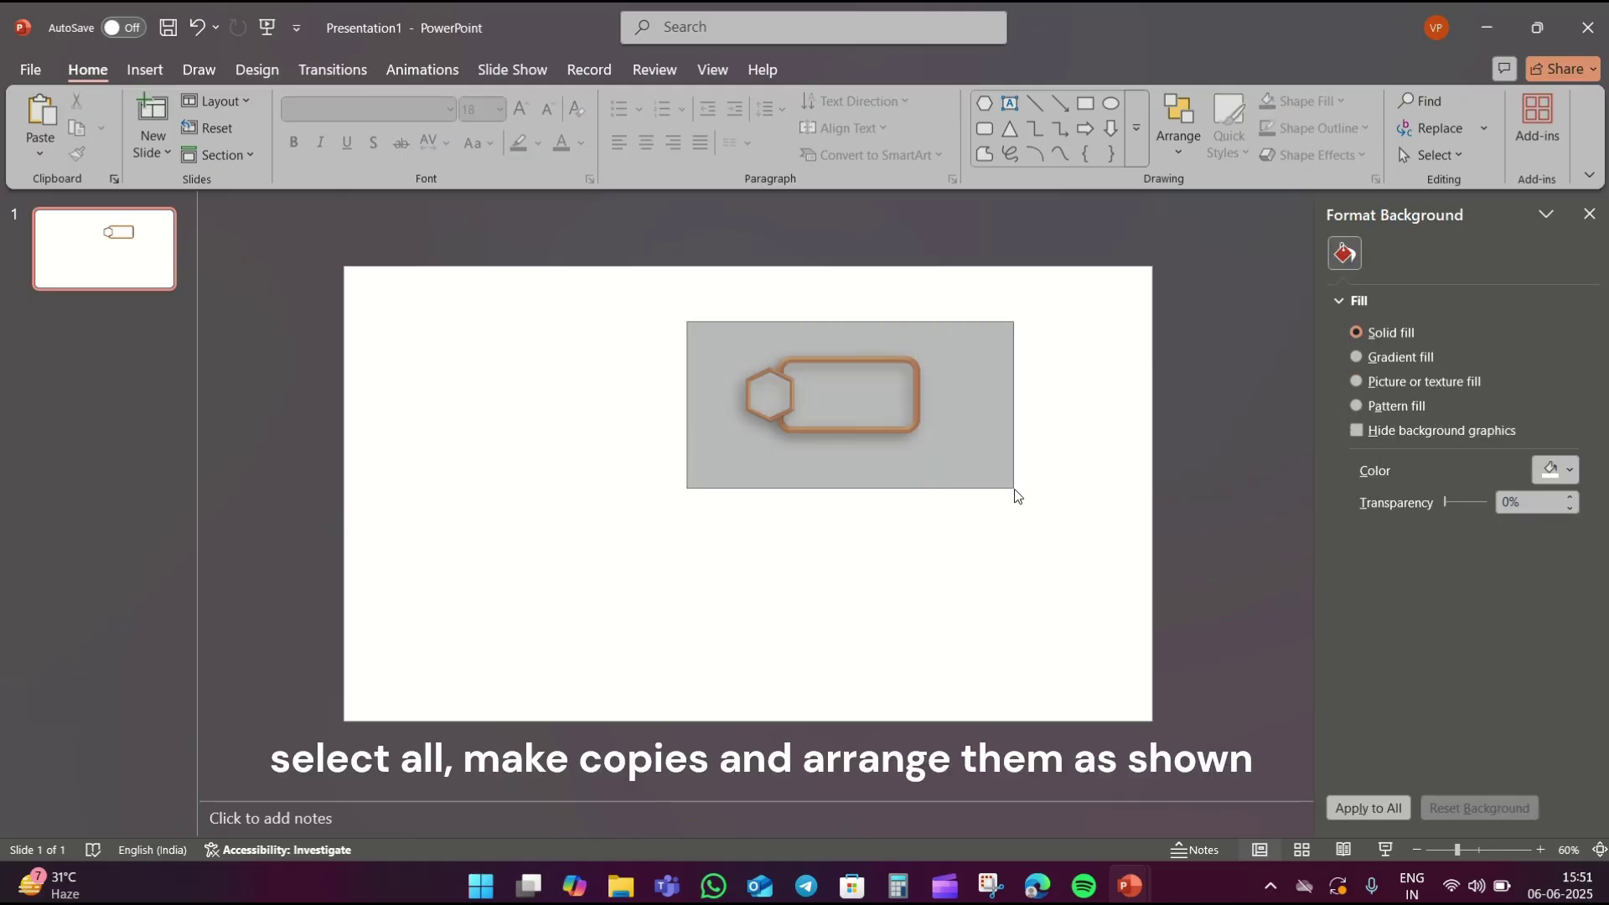
pyautogui.hotkey('ctrl', 'c')
pyautogui.hotkey('ctrl', 'v')
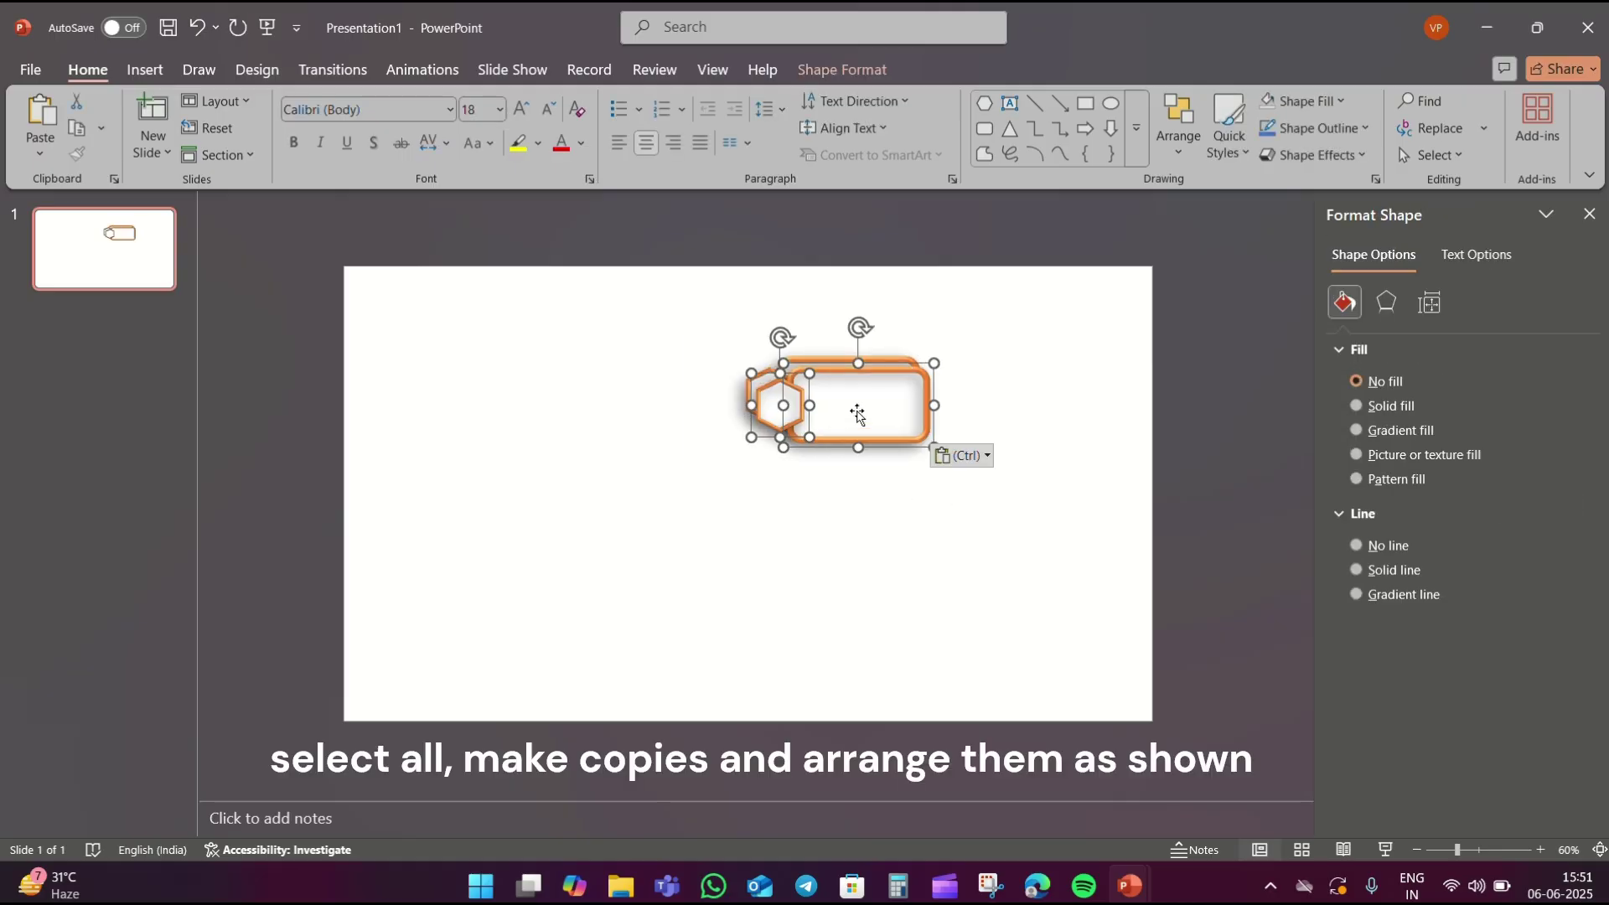
pyautogui.moveTo(857, 412); pyautogui.dragTo(896, 497)
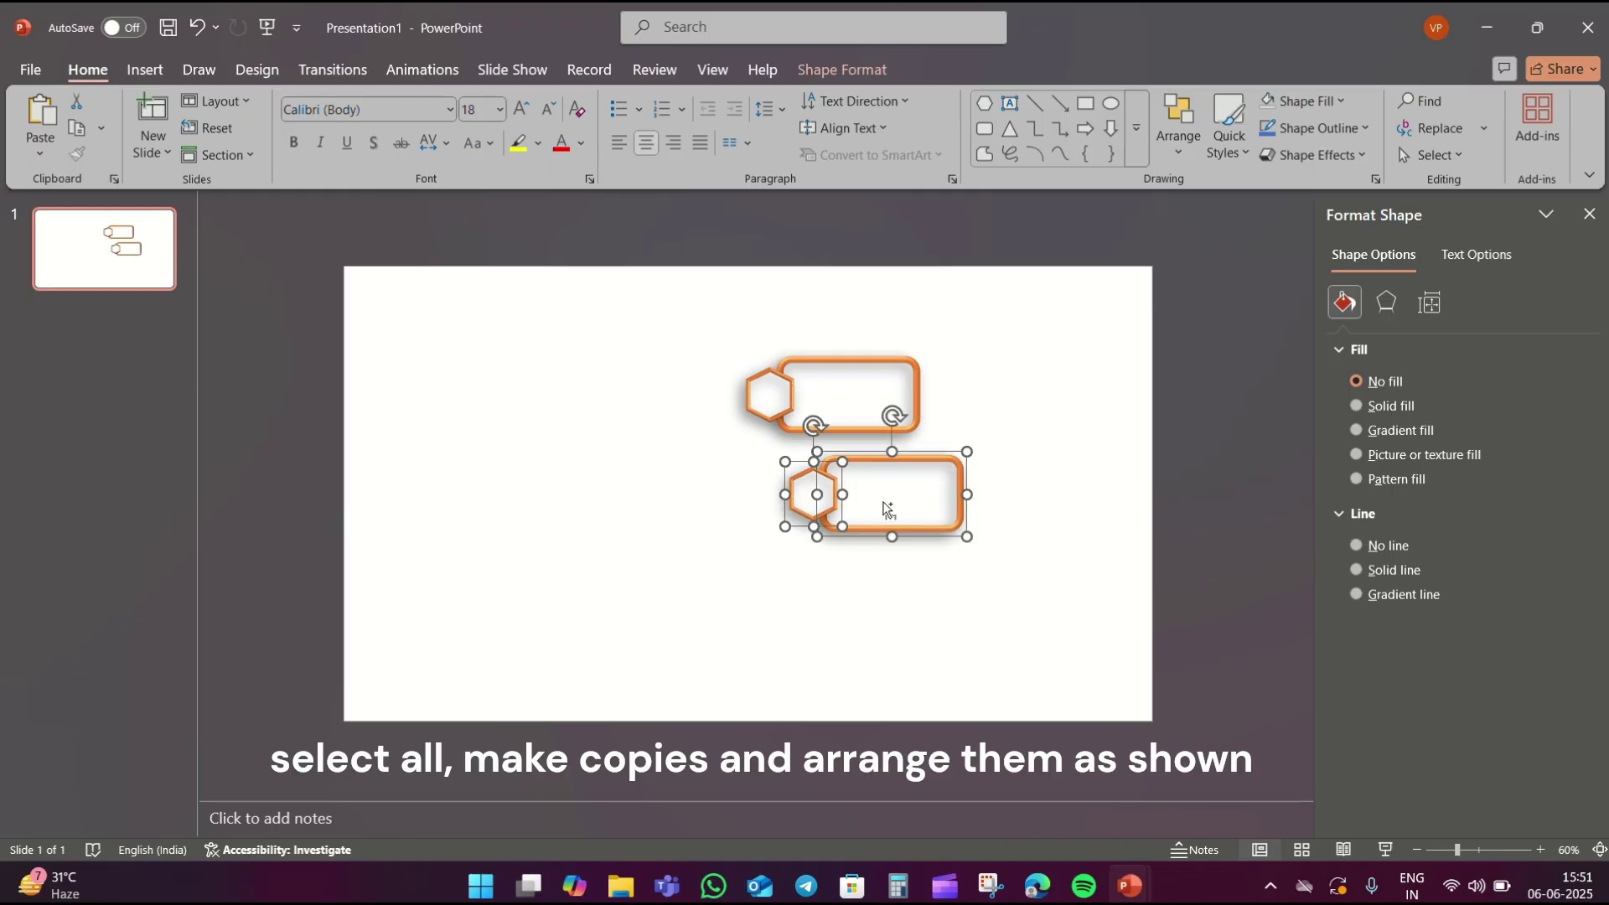
pyautogui.hotkey('ctrl', 'v')
pyautogui.moveTo(854, 390); pyautogui.dragTo(849, 591)
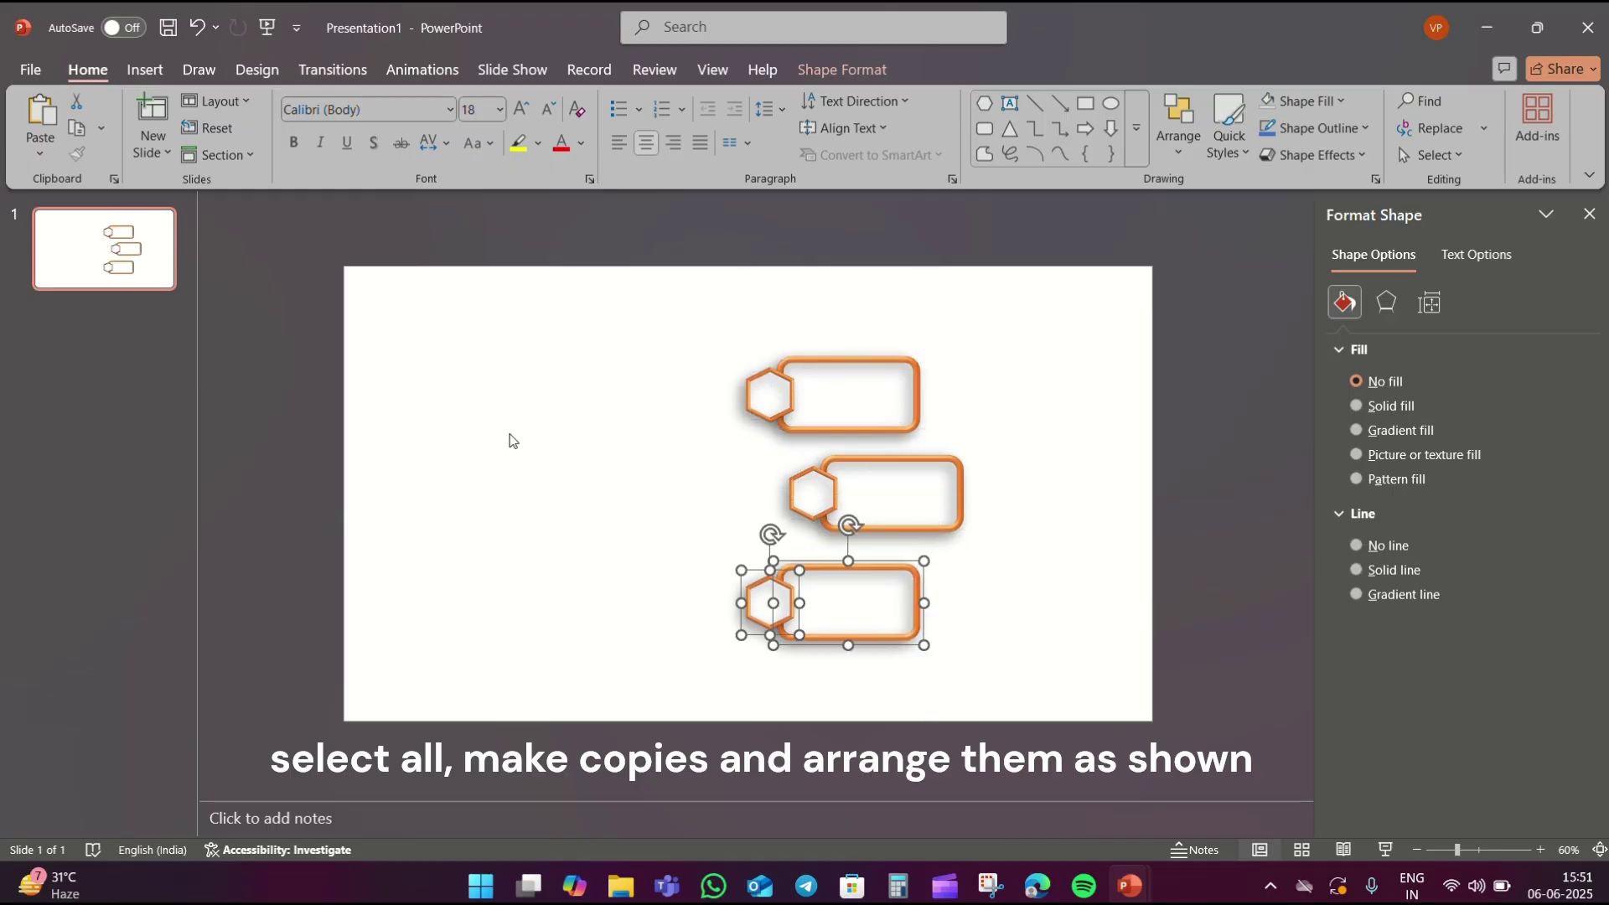
pyautogui.click(523, 443)
# Place a copy of the top pair at upper left with its hexagon moved to the box's right end.
pyautogui.click(851, 394)
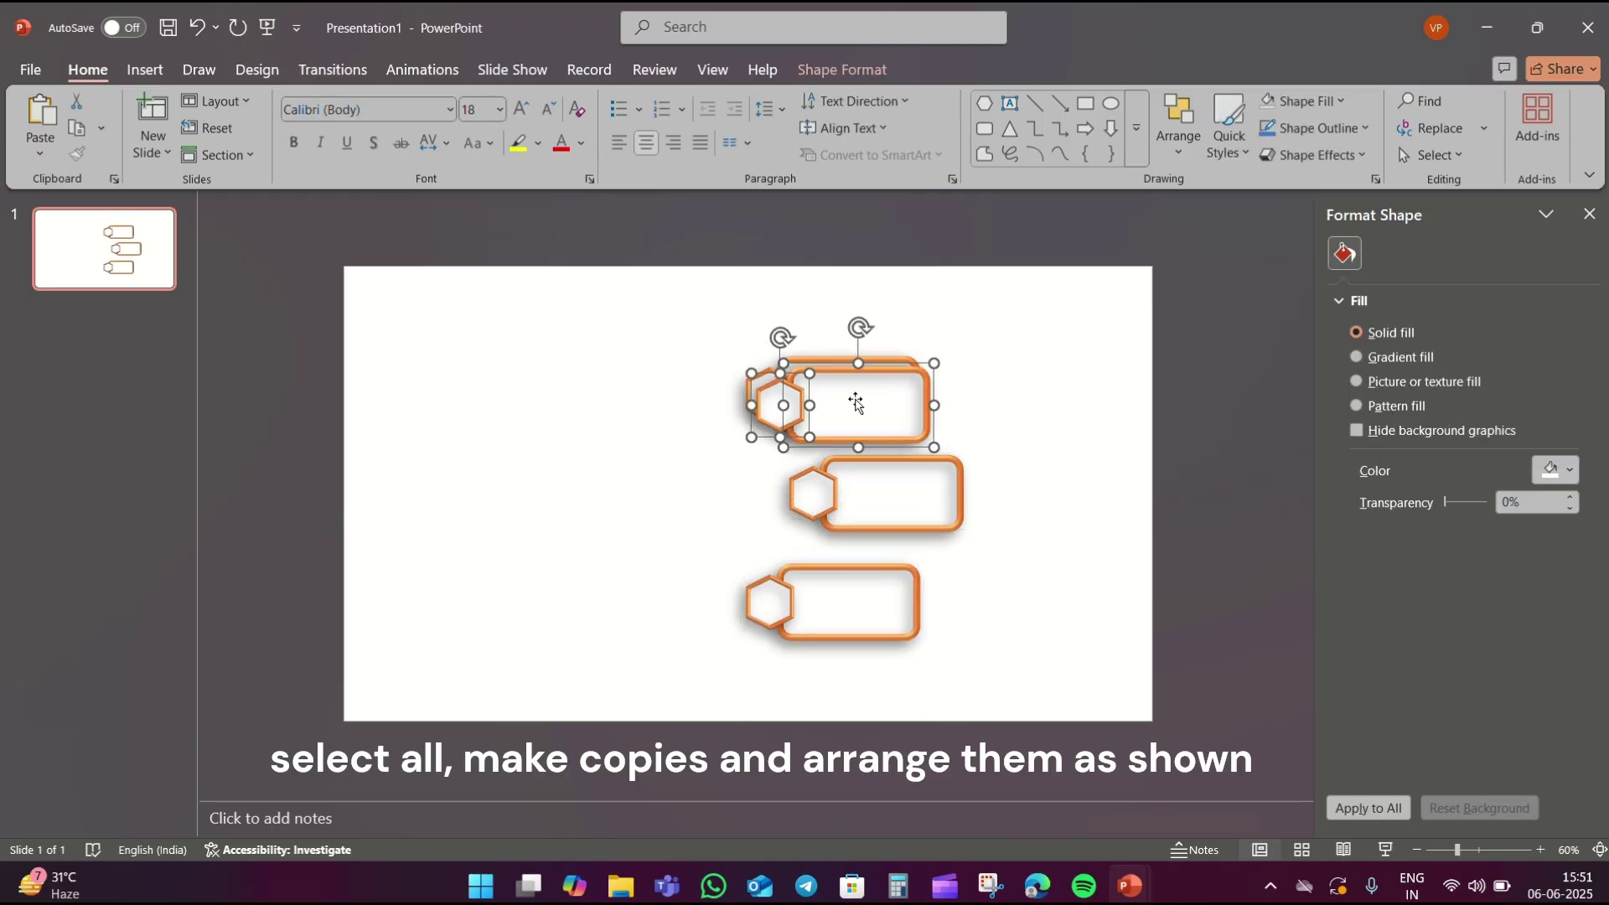
pyautogui.hotkey('ctrl', 'v')
pyautogui.moveTo(850, 394); pyautogui.dragTo(524, 382)
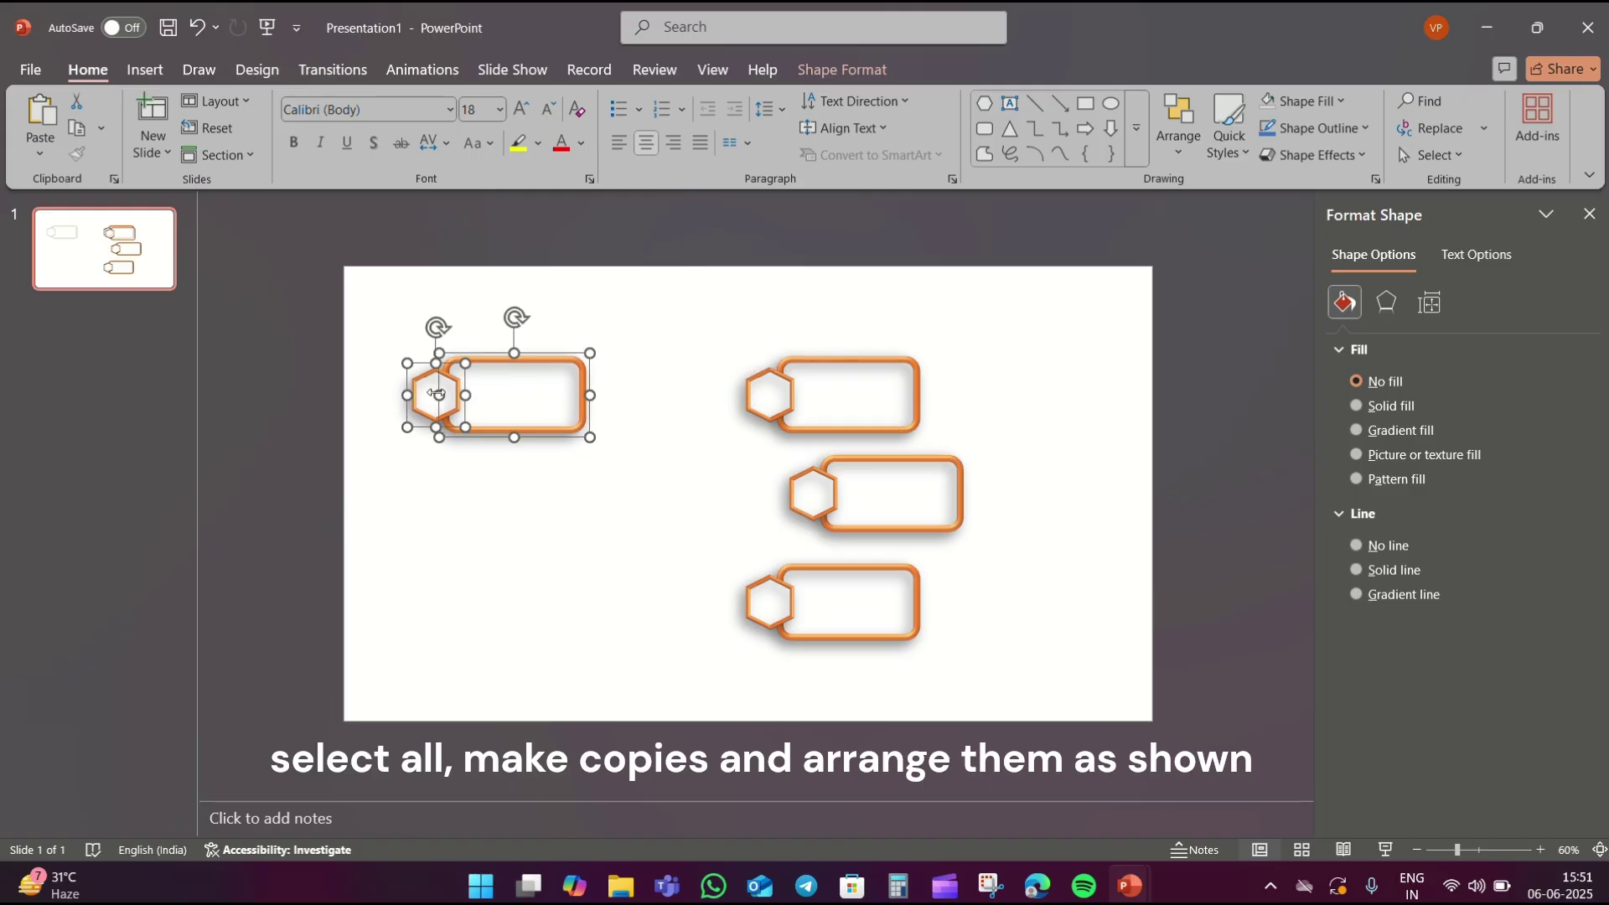
pyautogui.press('Escape')
pyautogui.click(439, 396)
pyautogui.moveTo(439, 395); pyautogui.dragTo(594, 397)
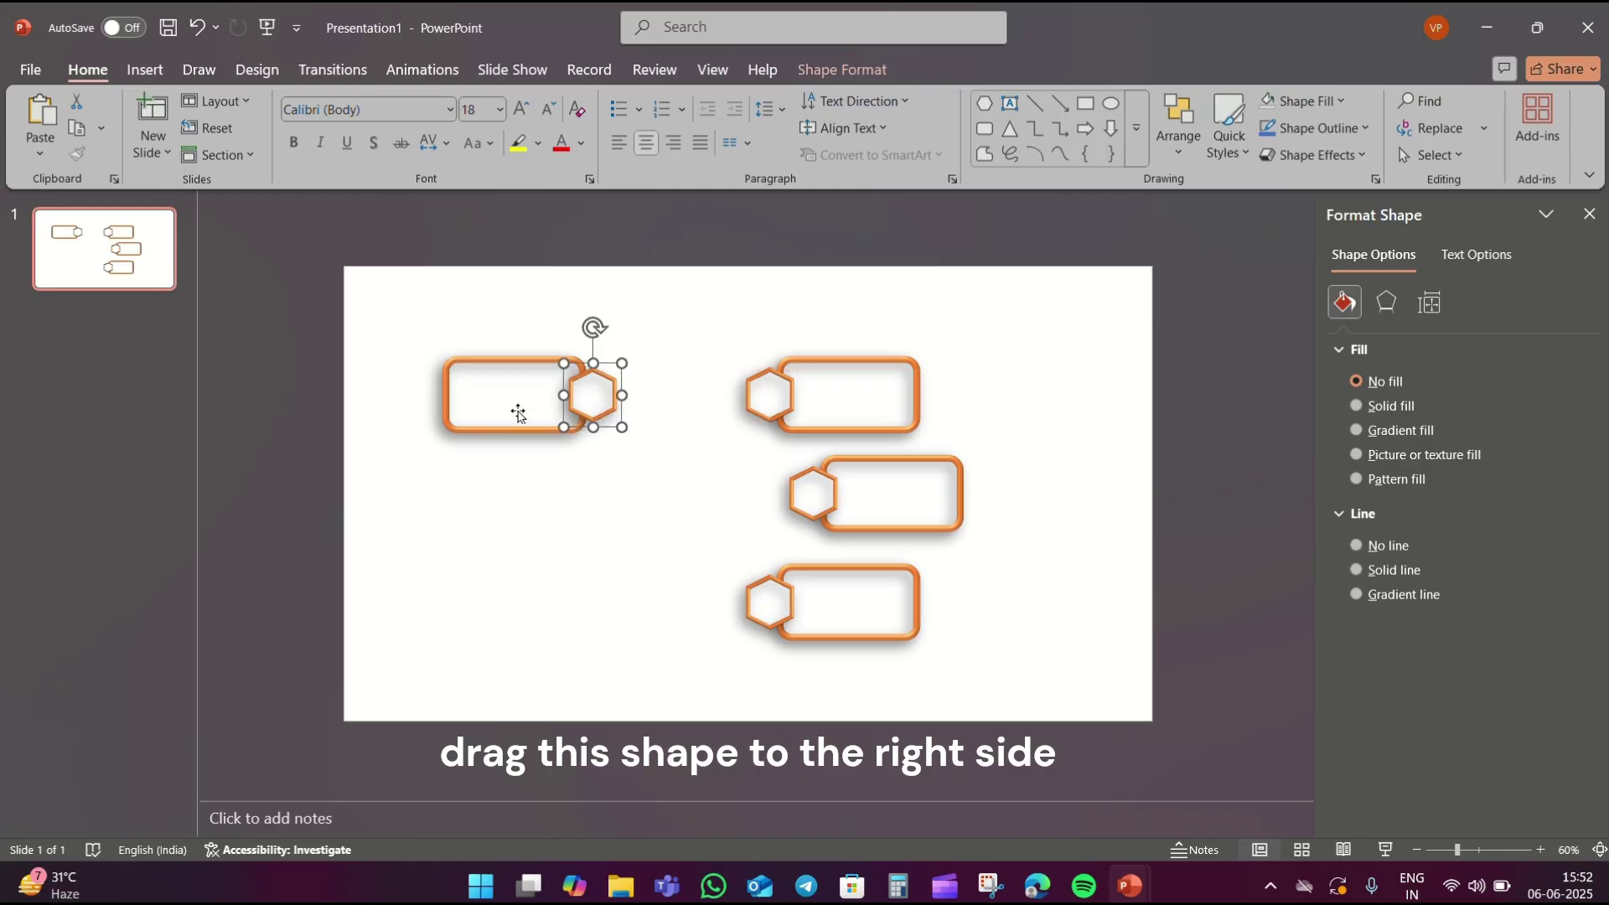
# Duplicate the left pair into the middle and bottom rows of the left column.
pyautogui.keyDown('shift'); pyautogui.click(521, 406); pyautogui.keyUp('shift')
pyautogui.hotkey('ctrl', 'c')
pyautogui.hotkey('ctrl', 'v')
pyautogui.moveTo(531, 420)
pyautogui.mouseDown()
pyautogui.moveTo(553, 514)
pyautogui.moveTo(551, 500)
pyautogui.mouseUp()
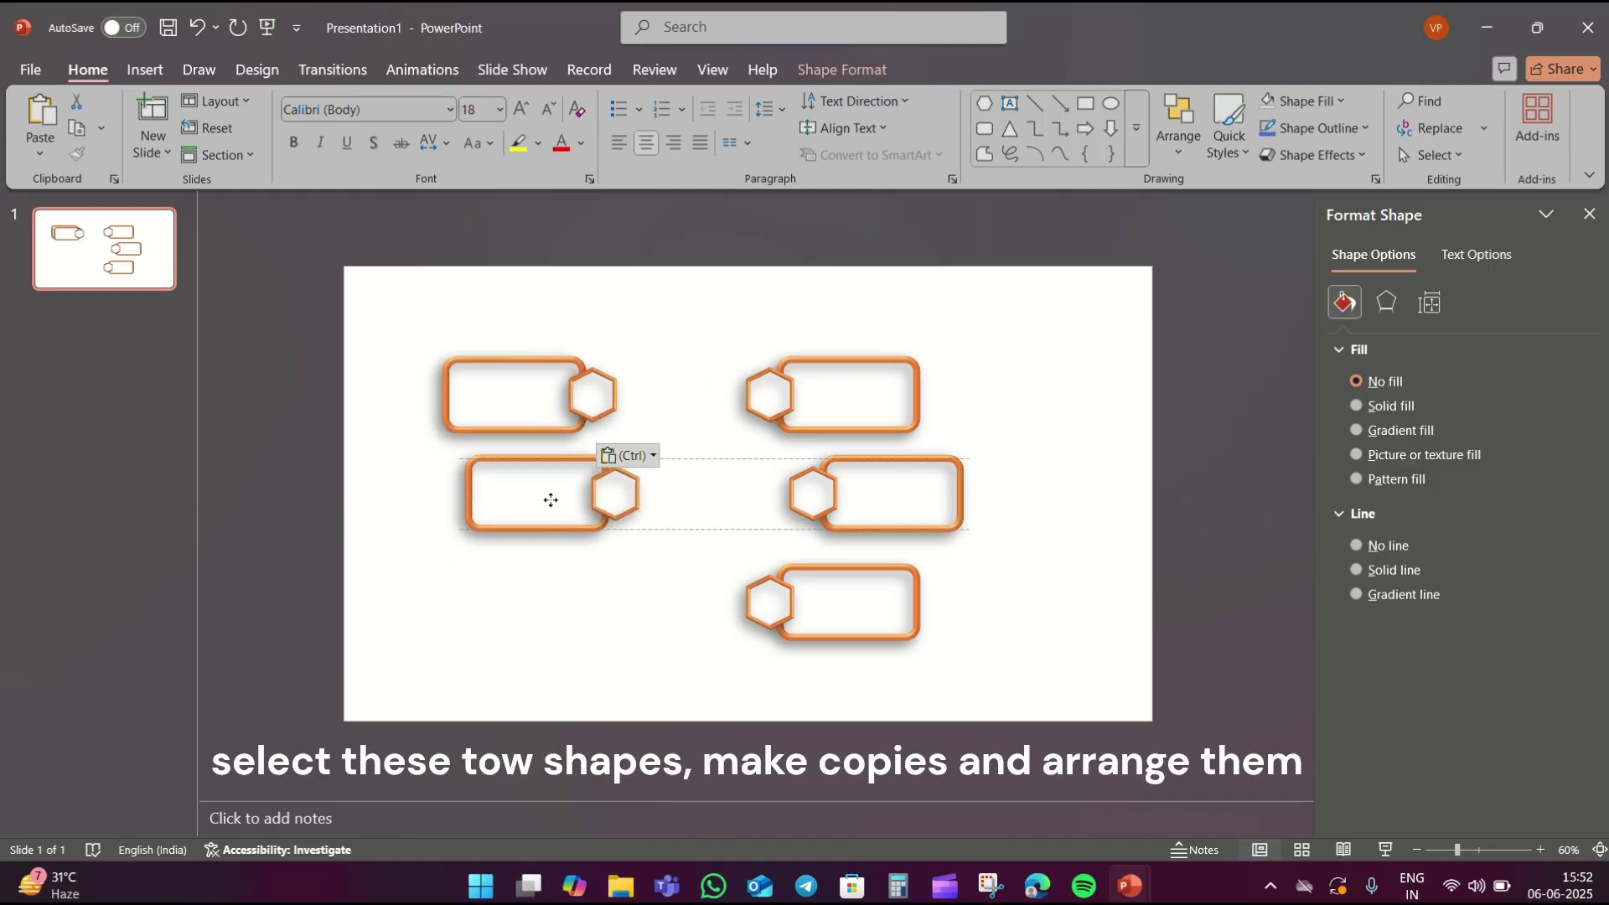
pyautogui.hotkey('ctrl', 'v')
pyautogui.moveTo(553, 403)
pyautogui.mouseDown()
pyautogui.moveTo(558, 605)
pyautogui.moveTo(535, 605)
pyautogui.mouseUp()
# Nudge the middle-right pair left, then move the whole right column further right.
pyautogui.click(894, 503)
pyautogui.keyDown('shift'); pyautogui.click(813, 493); pyautogui.keyUp('shift')
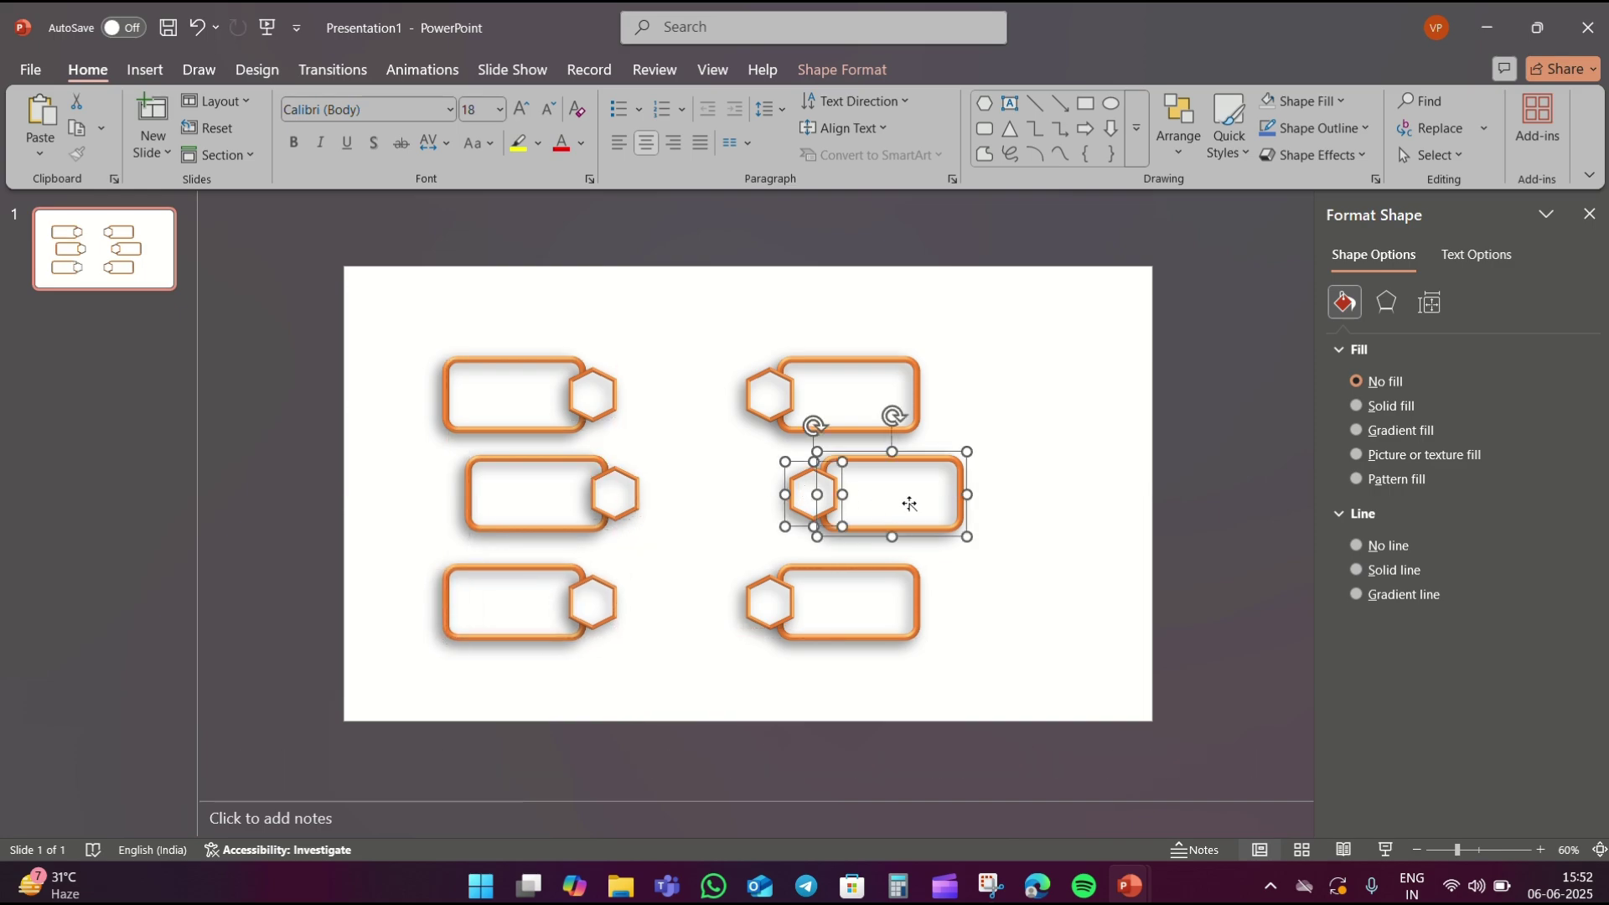
pyautogui.moveTo(909, 503); pyautogui.dragTo(887, 504)
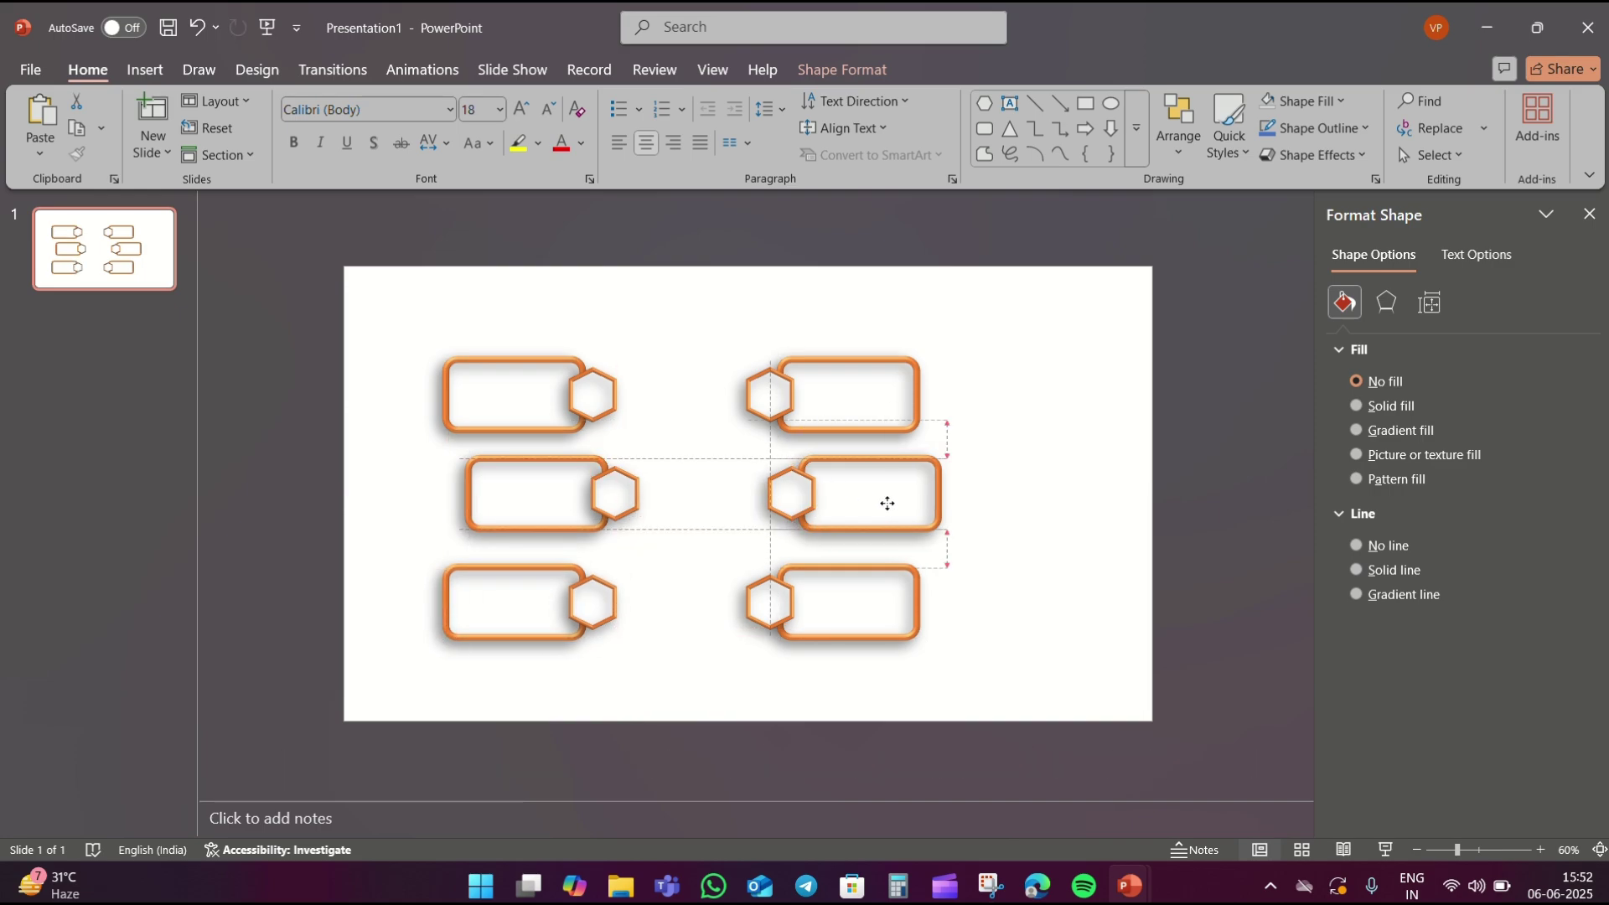
pyautogui.click(885, 461)
pyautogui.moveTo(714, 319); pyautogui.dragTo(1052, 722)
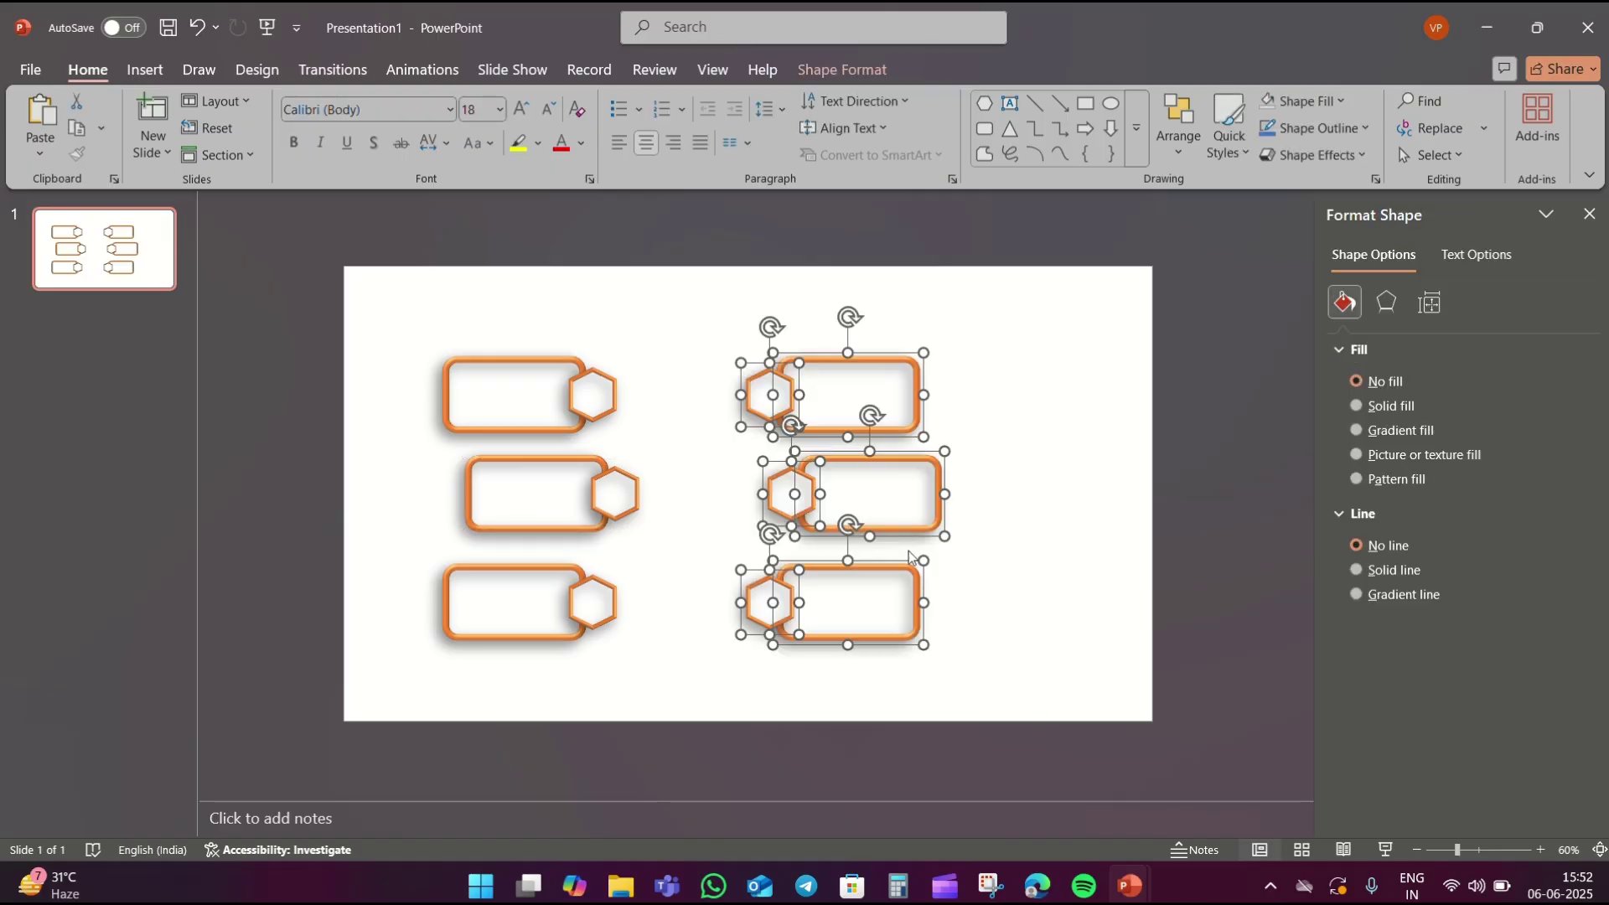
pyautogui.moveTo(860, 505); pyautogui.dragTo(995, 504)
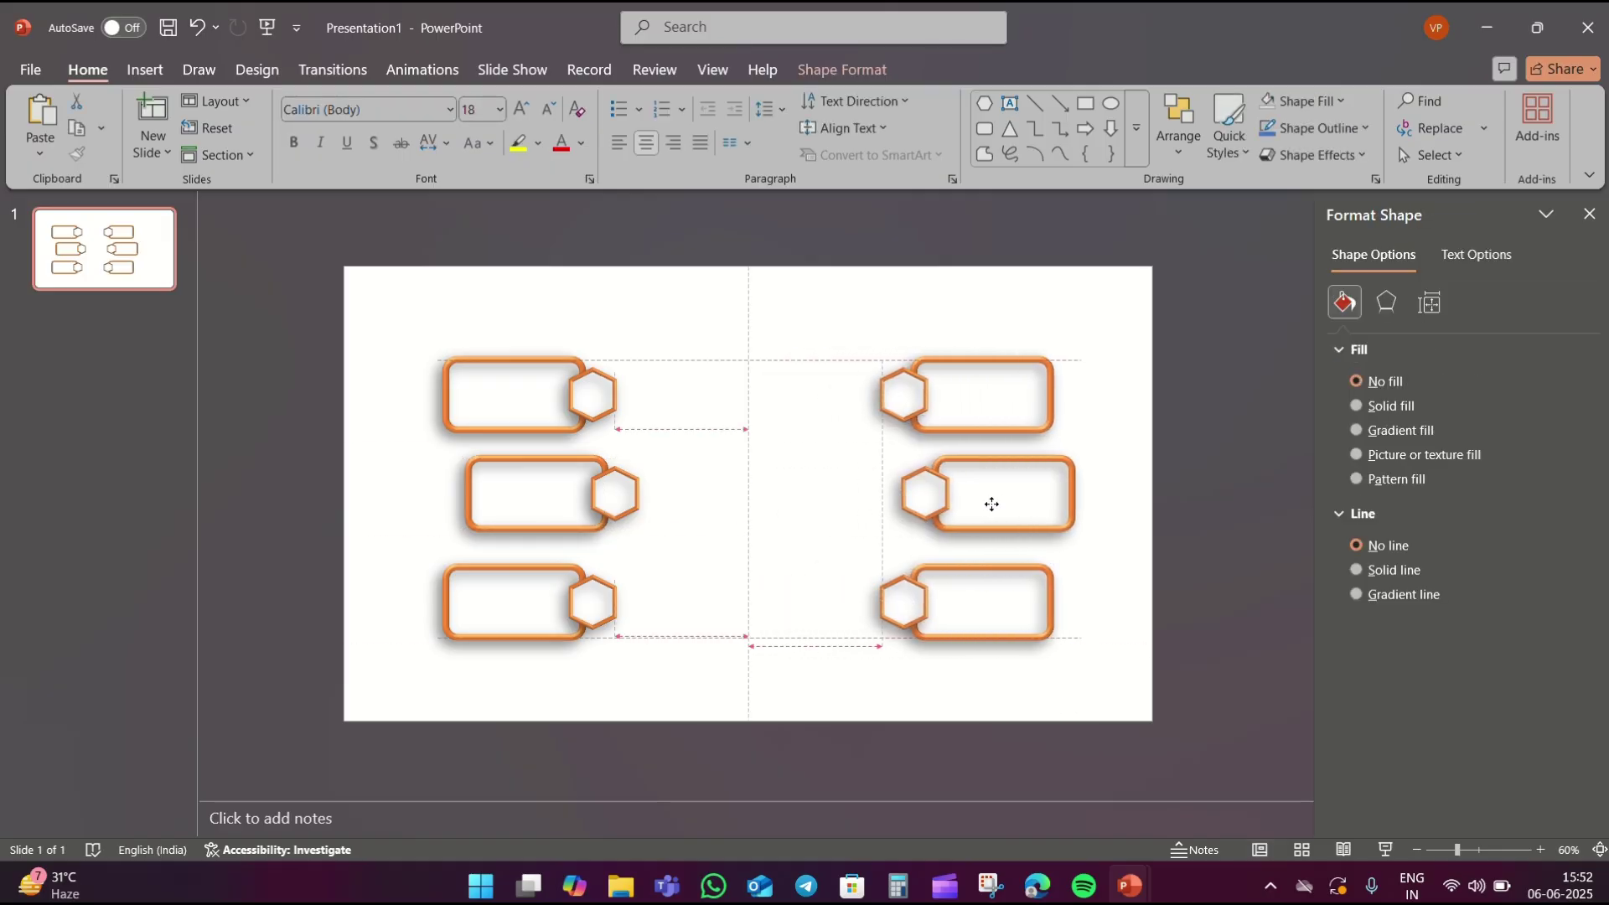
pyautogui.click(784, 320)
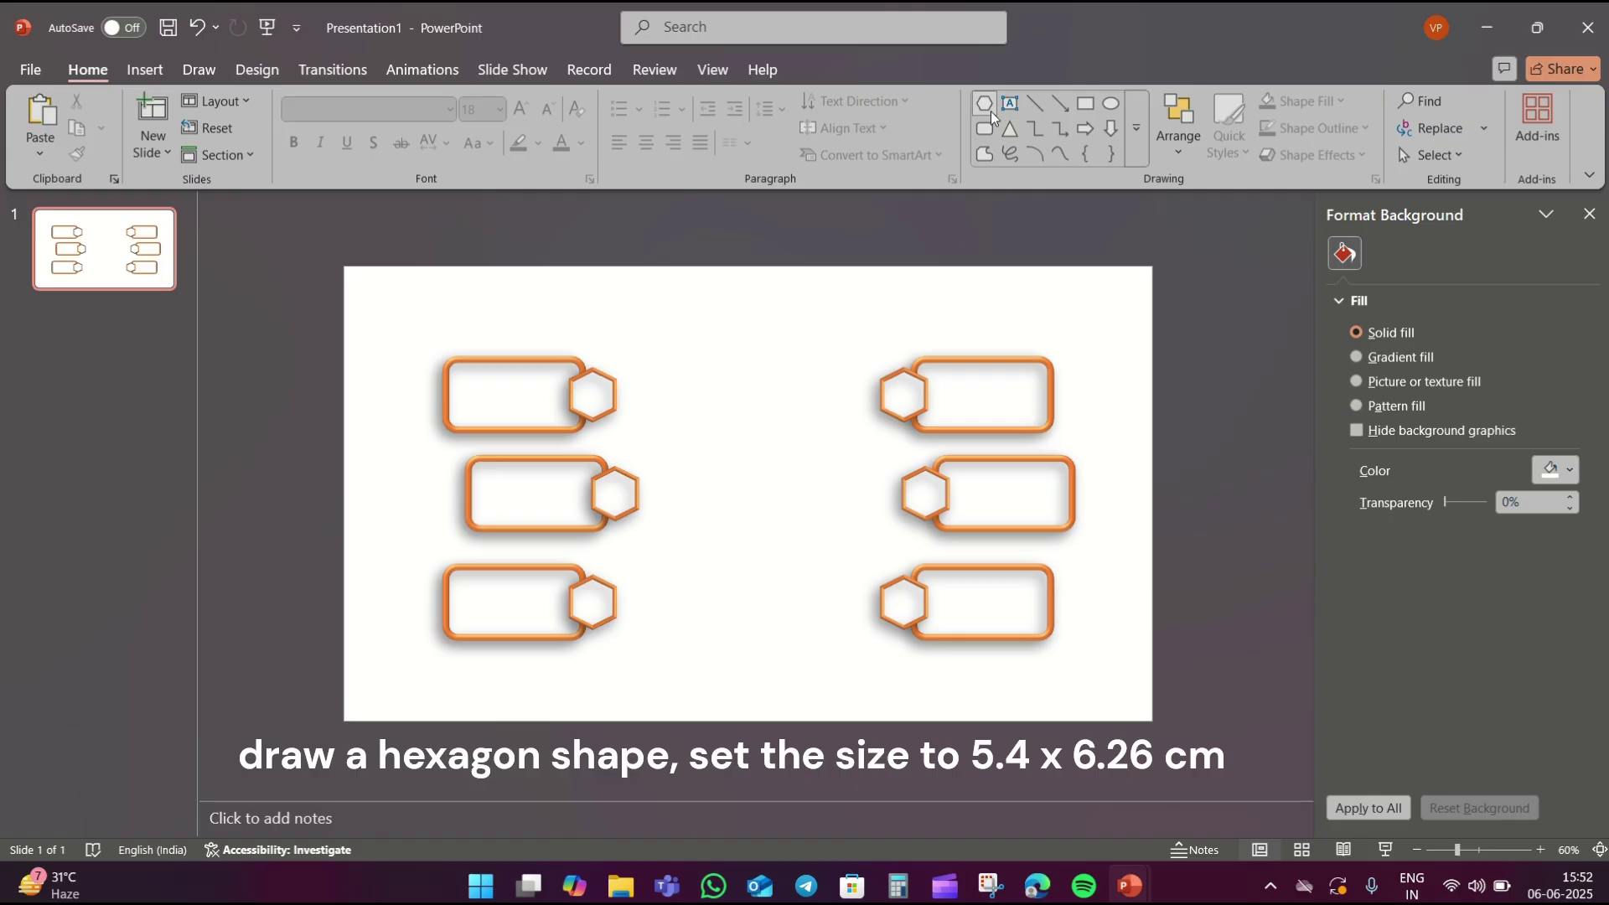
# Draw a central hexagon sized 5.4 × 6.2 cm and rotate it 90° so it stands point-up.
pyautogui.click(986, 104)
pyautogui.moveTo(691, 419); pyautogui.dragTo(860, 578)
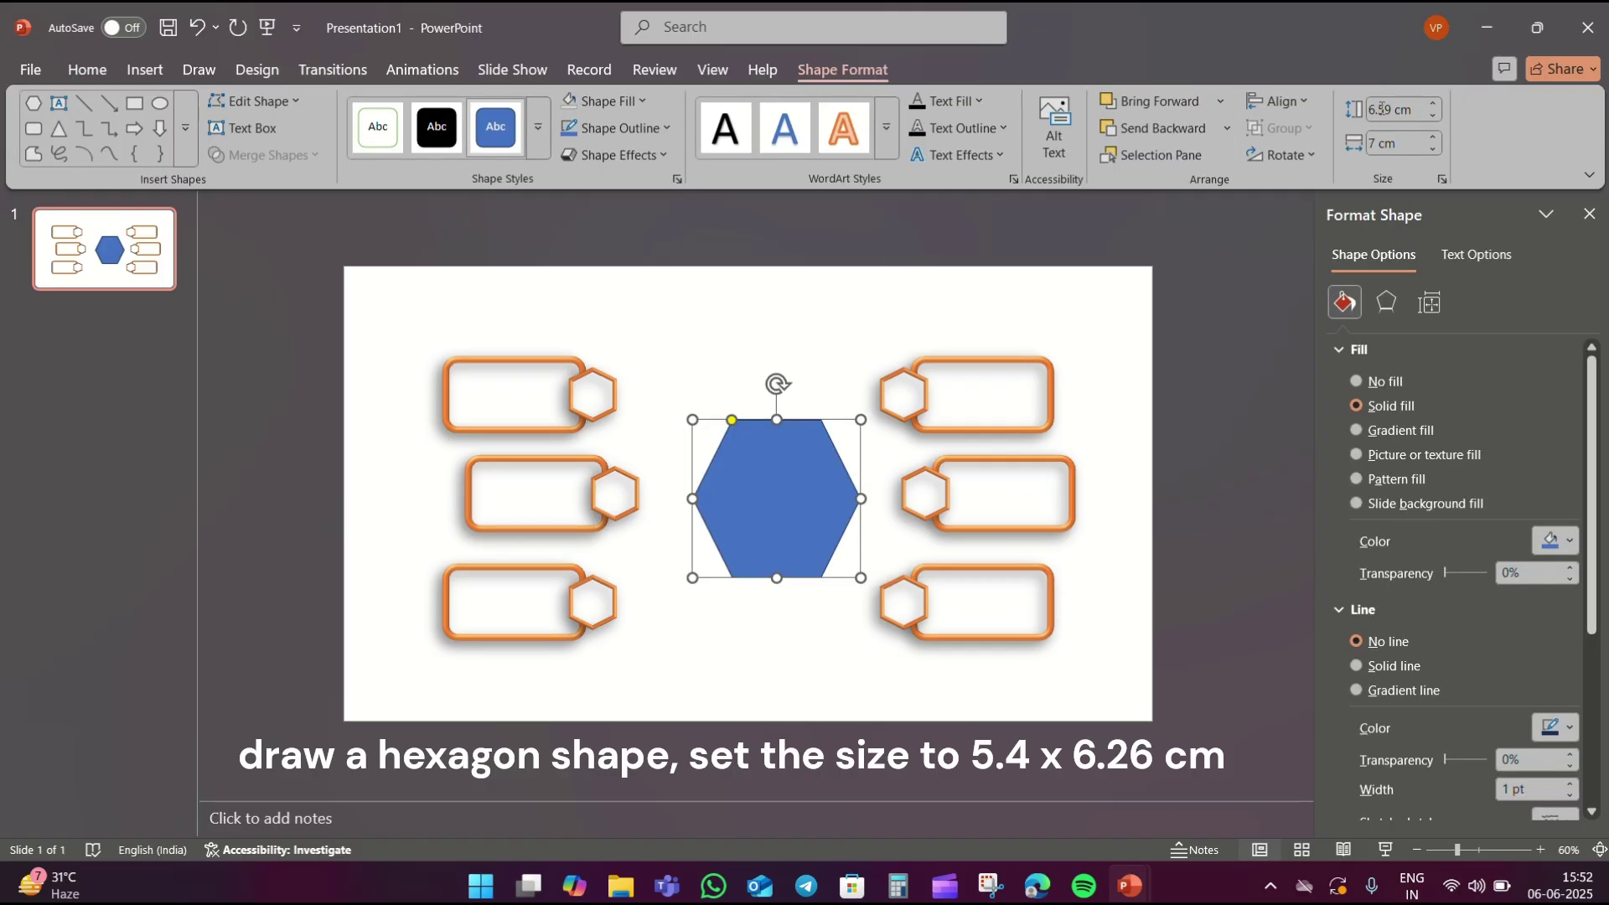
pyautogui.click(1398, 109)
pyautogui.write('5.4')
pyautogui.click(1406, 144)
pyautogui.write('6.26')
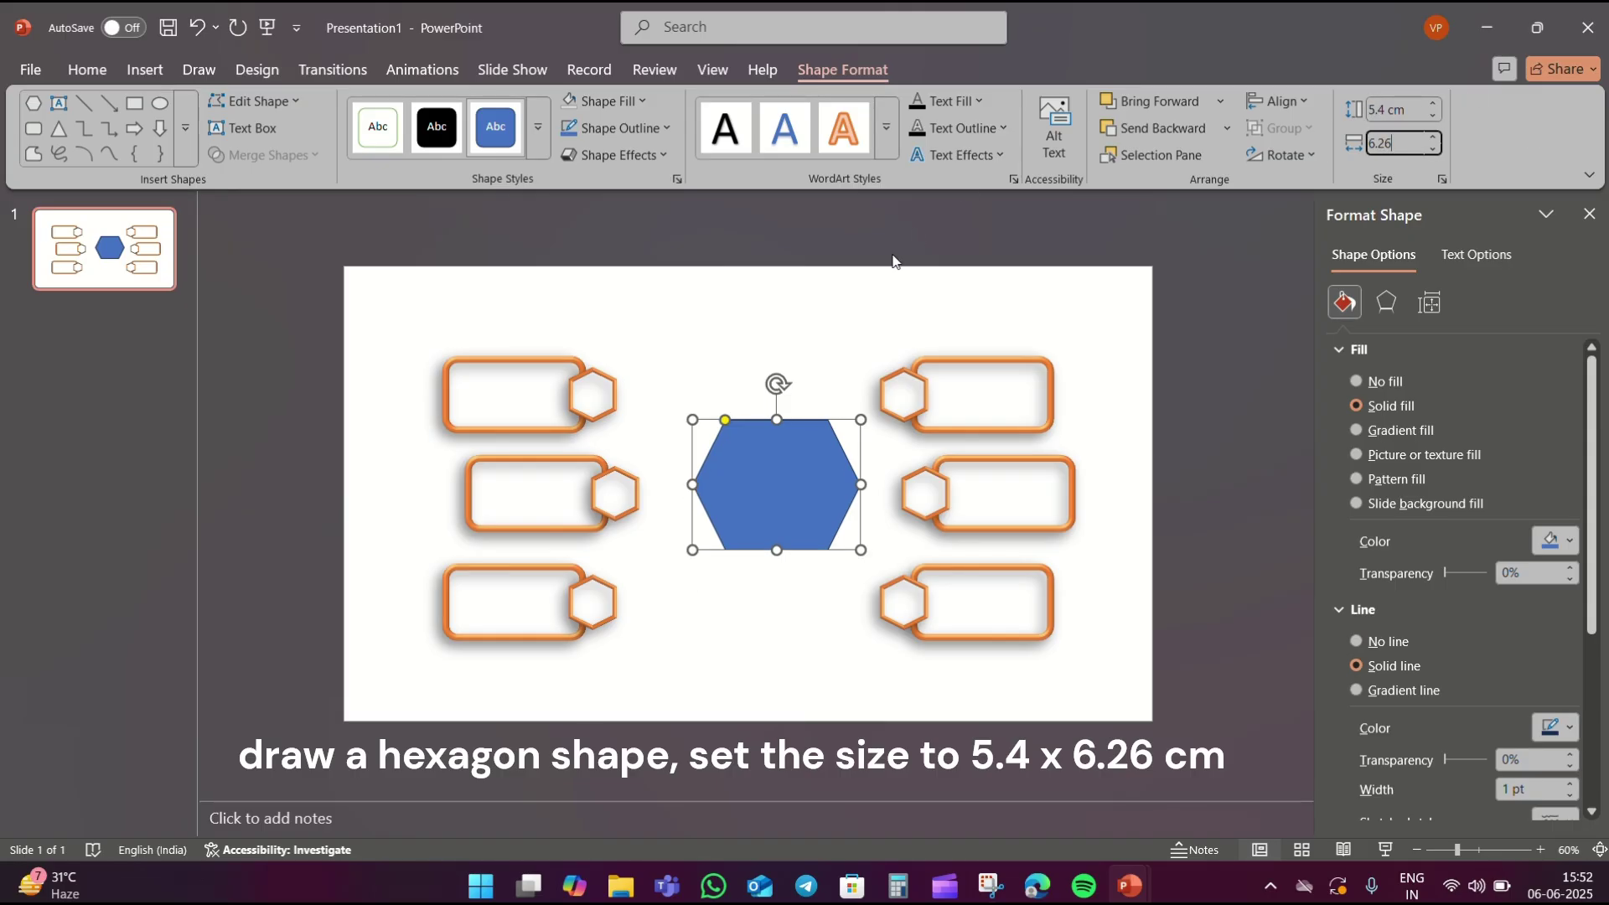
pyautogui.click(863, 316)
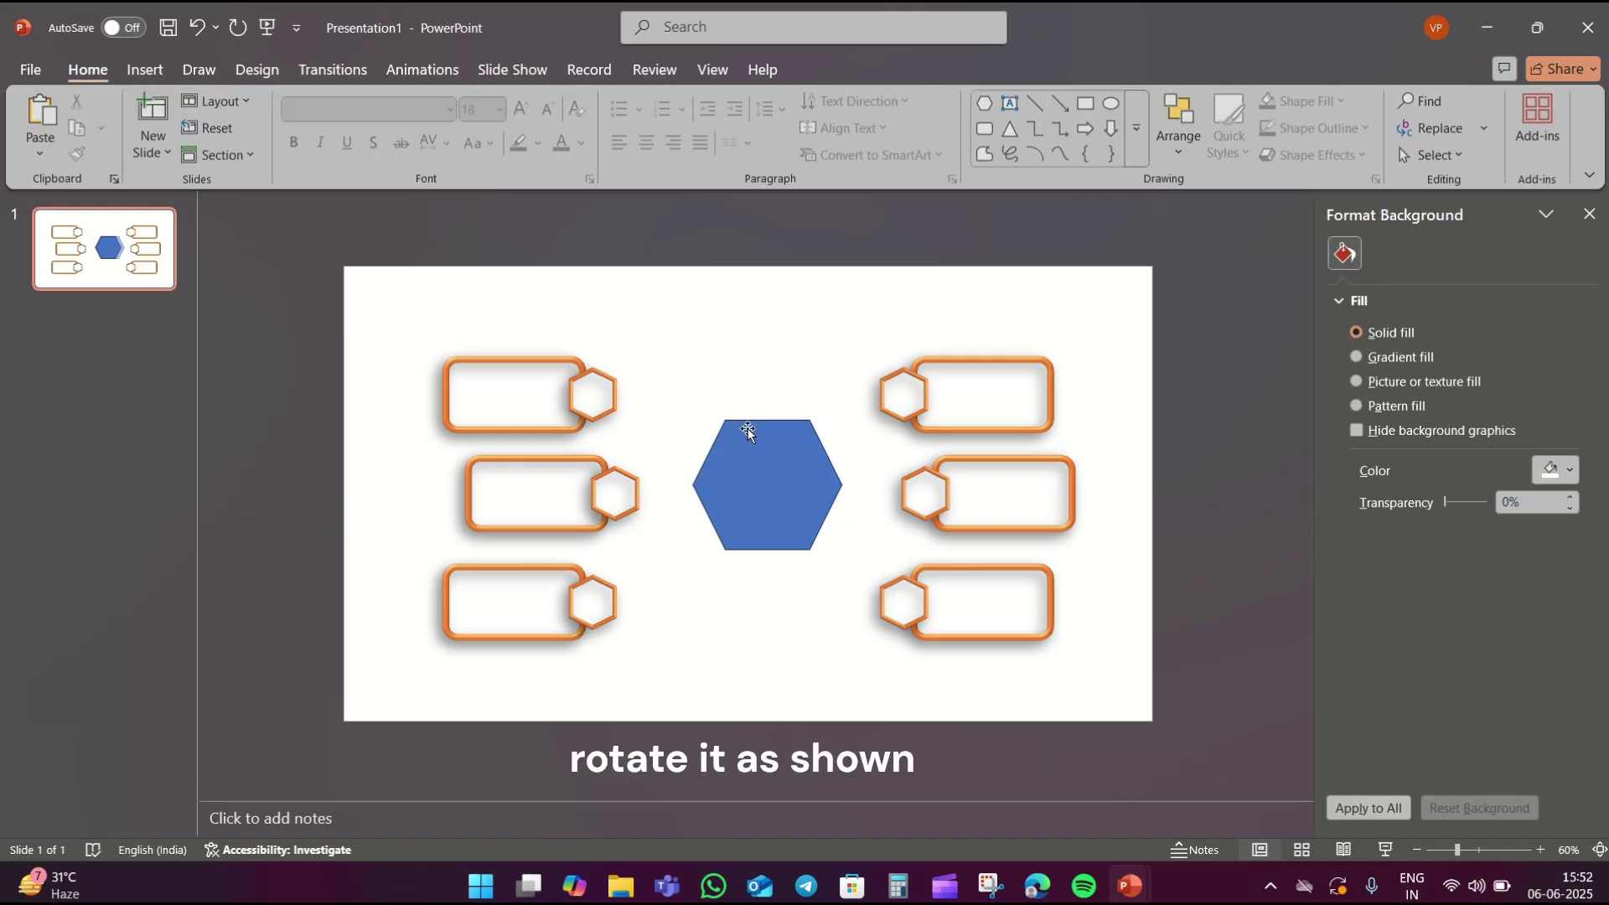
pyautogui.click(744, 461)
pyautogui.moveTo(769, 384)
pyautogui.mouseDown()
pyautogui.moveTo(819, 492)
pyautogui.moveTo(697, 407)
pyautogui.mouseUp()
# Duplicate the hexagon and give the lower copy an 8 pt purple outline with no fill.
pyautogui.hotkey('ctrl', 'c')
pyautogui.hotkey('ctrl', 'v')
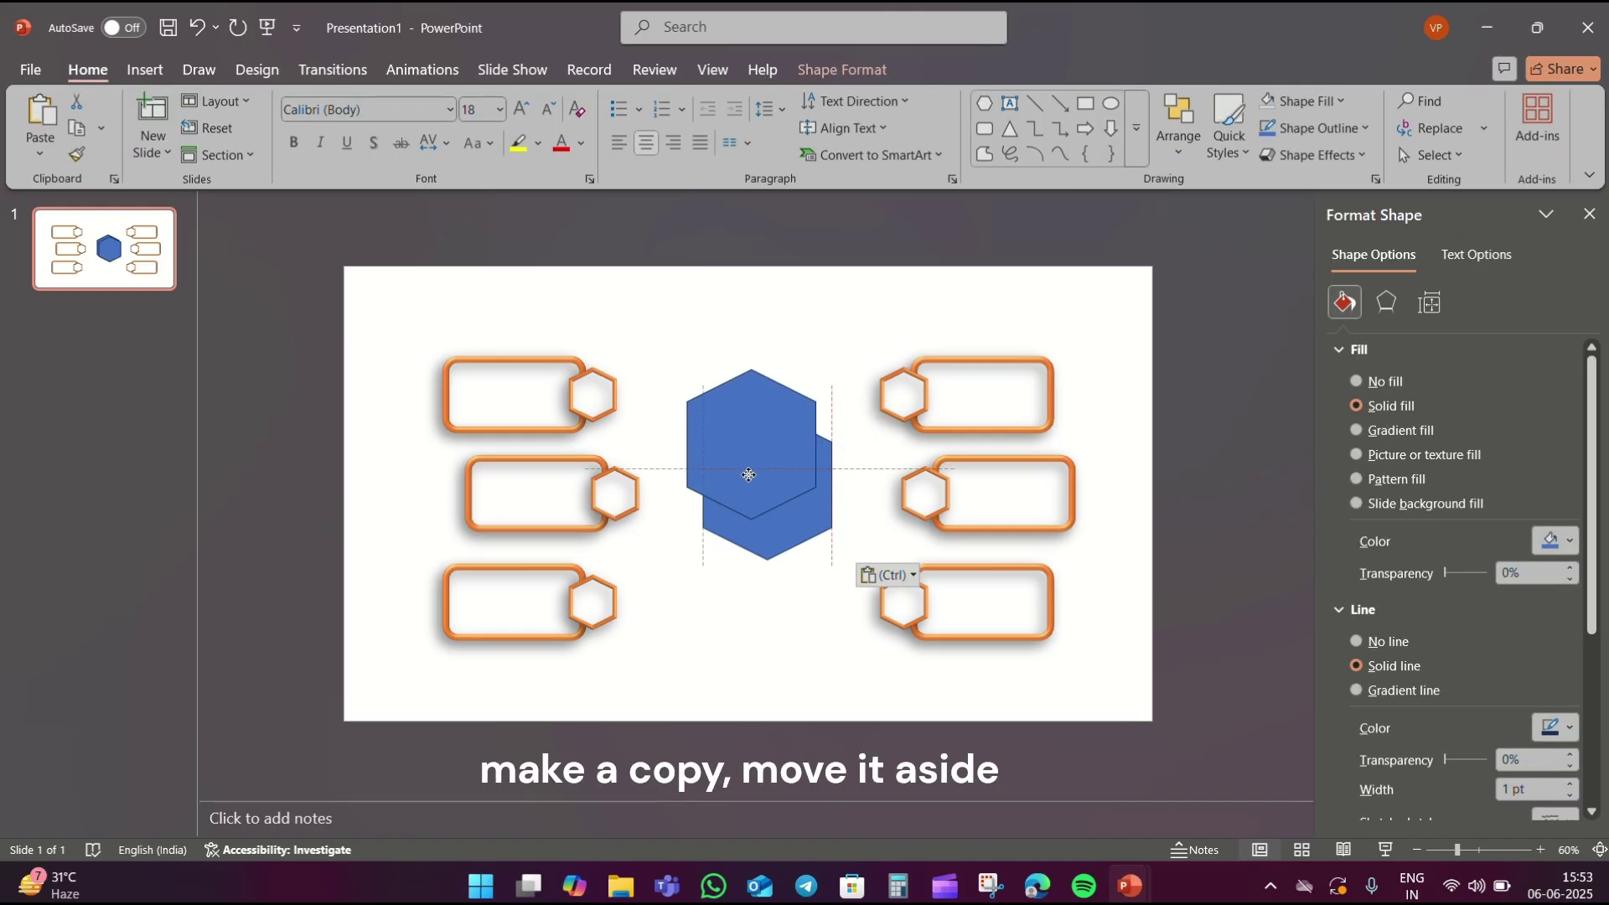
pyautogui.click(792, 511)
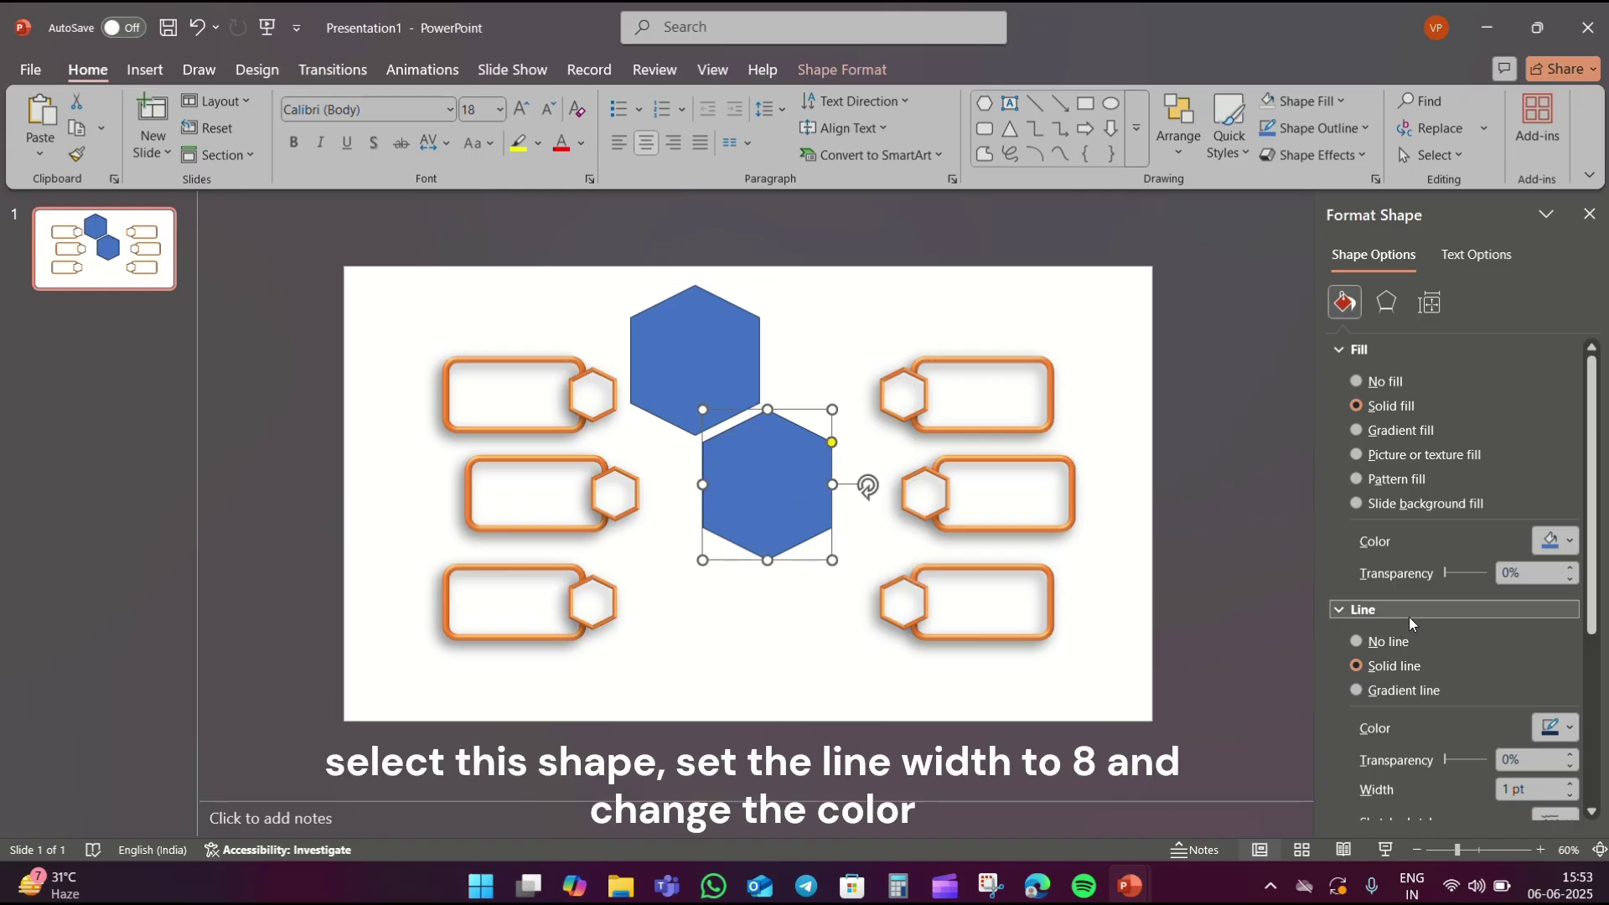
pyautogui.moveTo(1533, 789); pyautogui.dragTo(1478, 786)
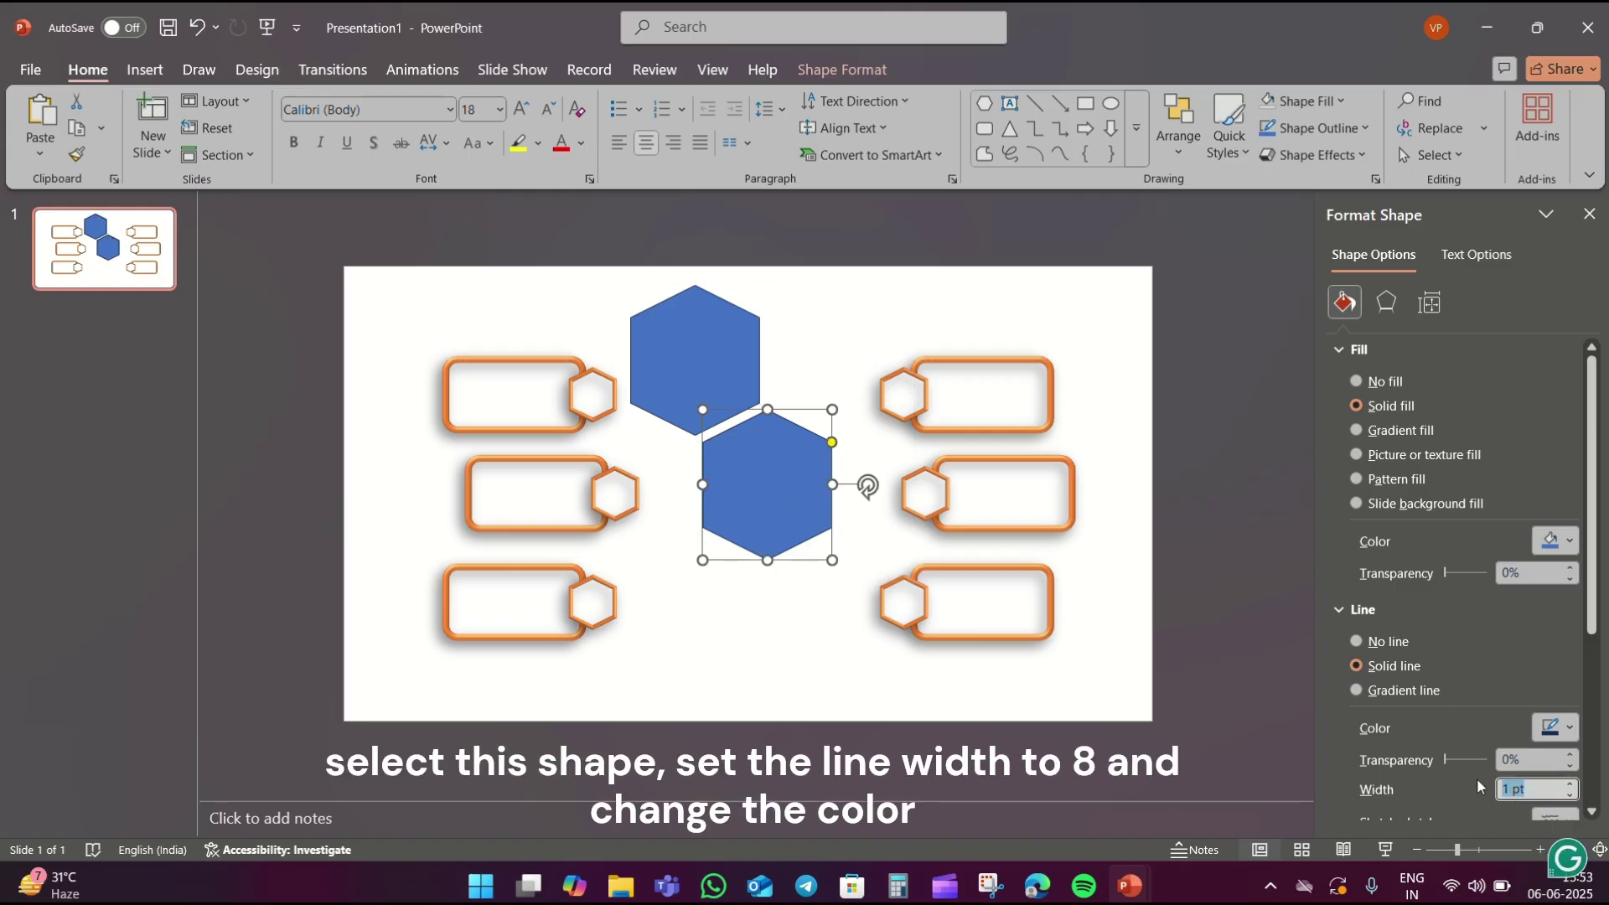
pyautogui.write('8')
pyautogui.click(1552, 726)
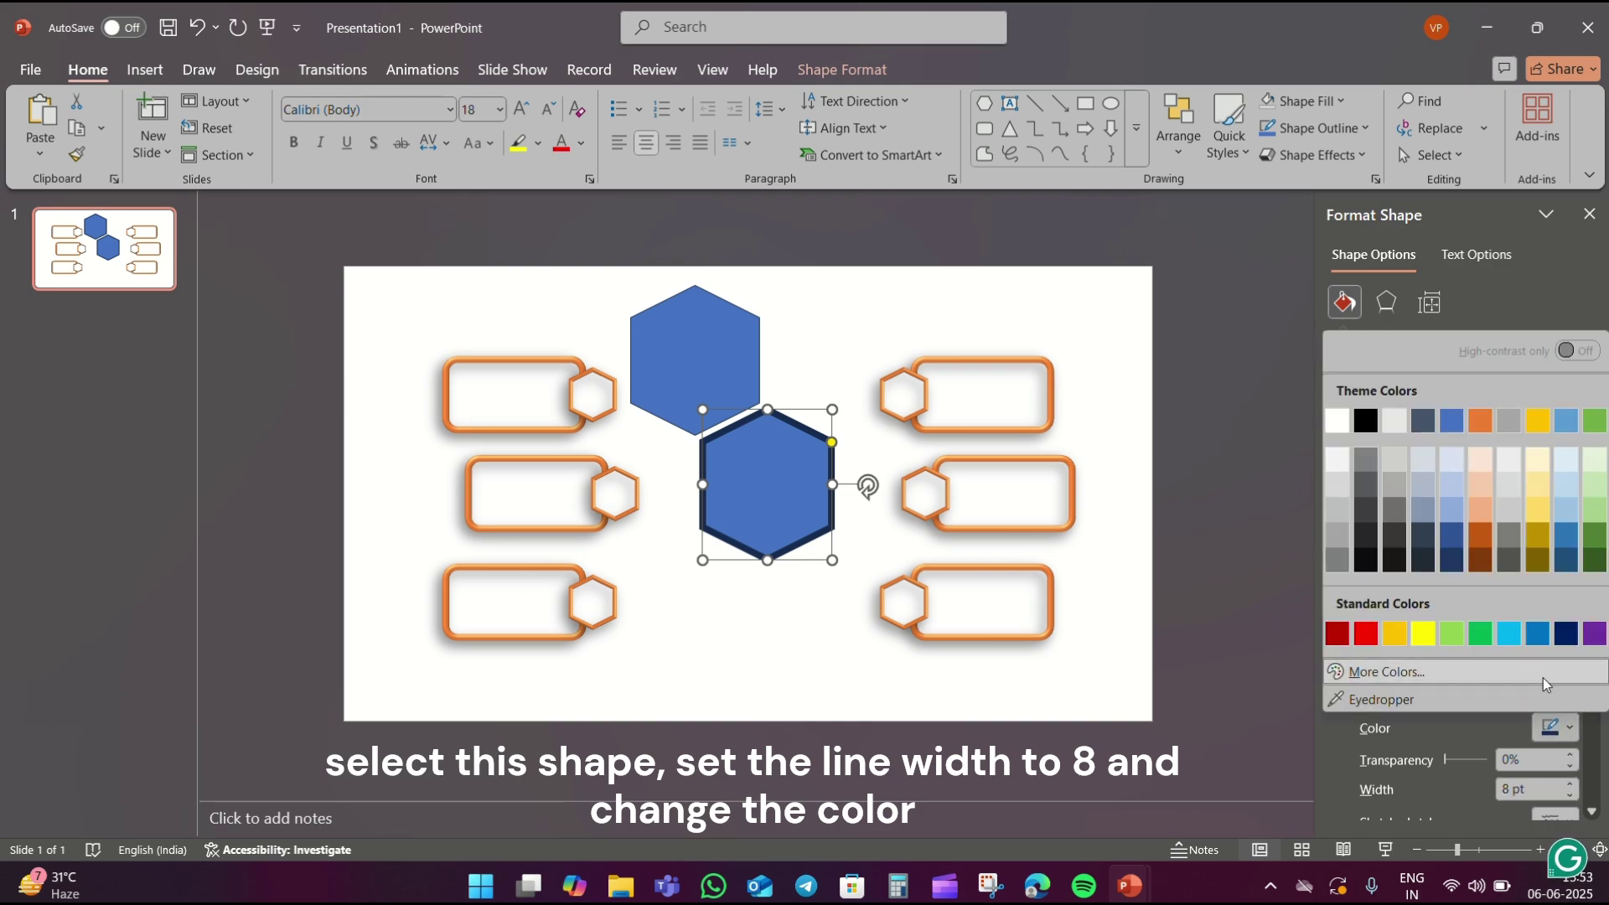
pyautogui.click(1592, 636)
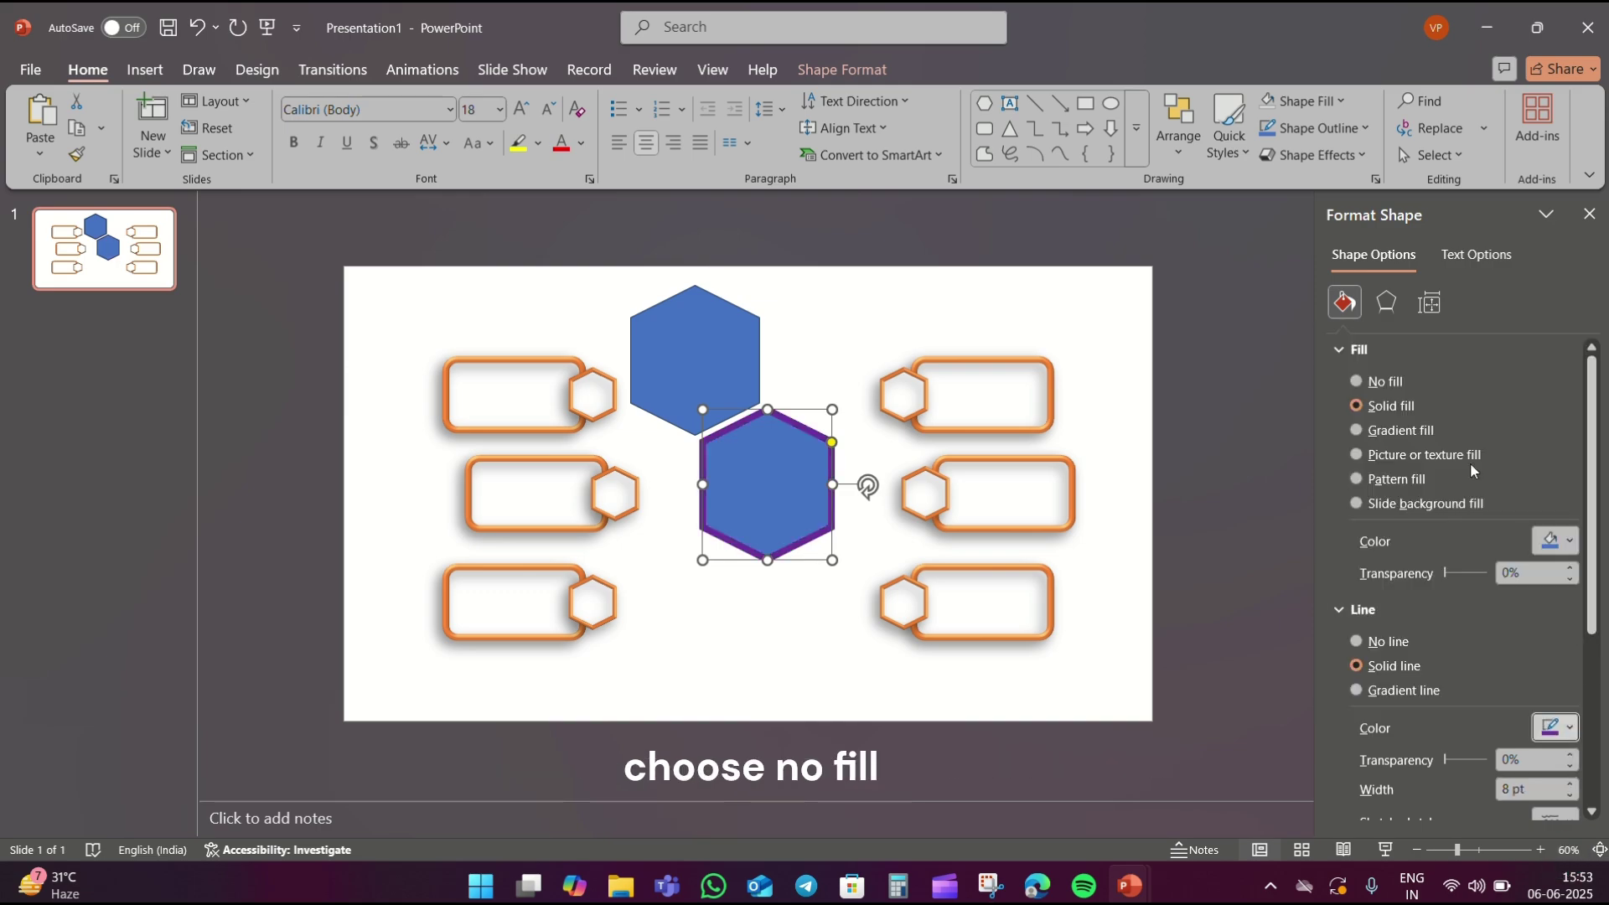
pyautogui.click(1396, 380)
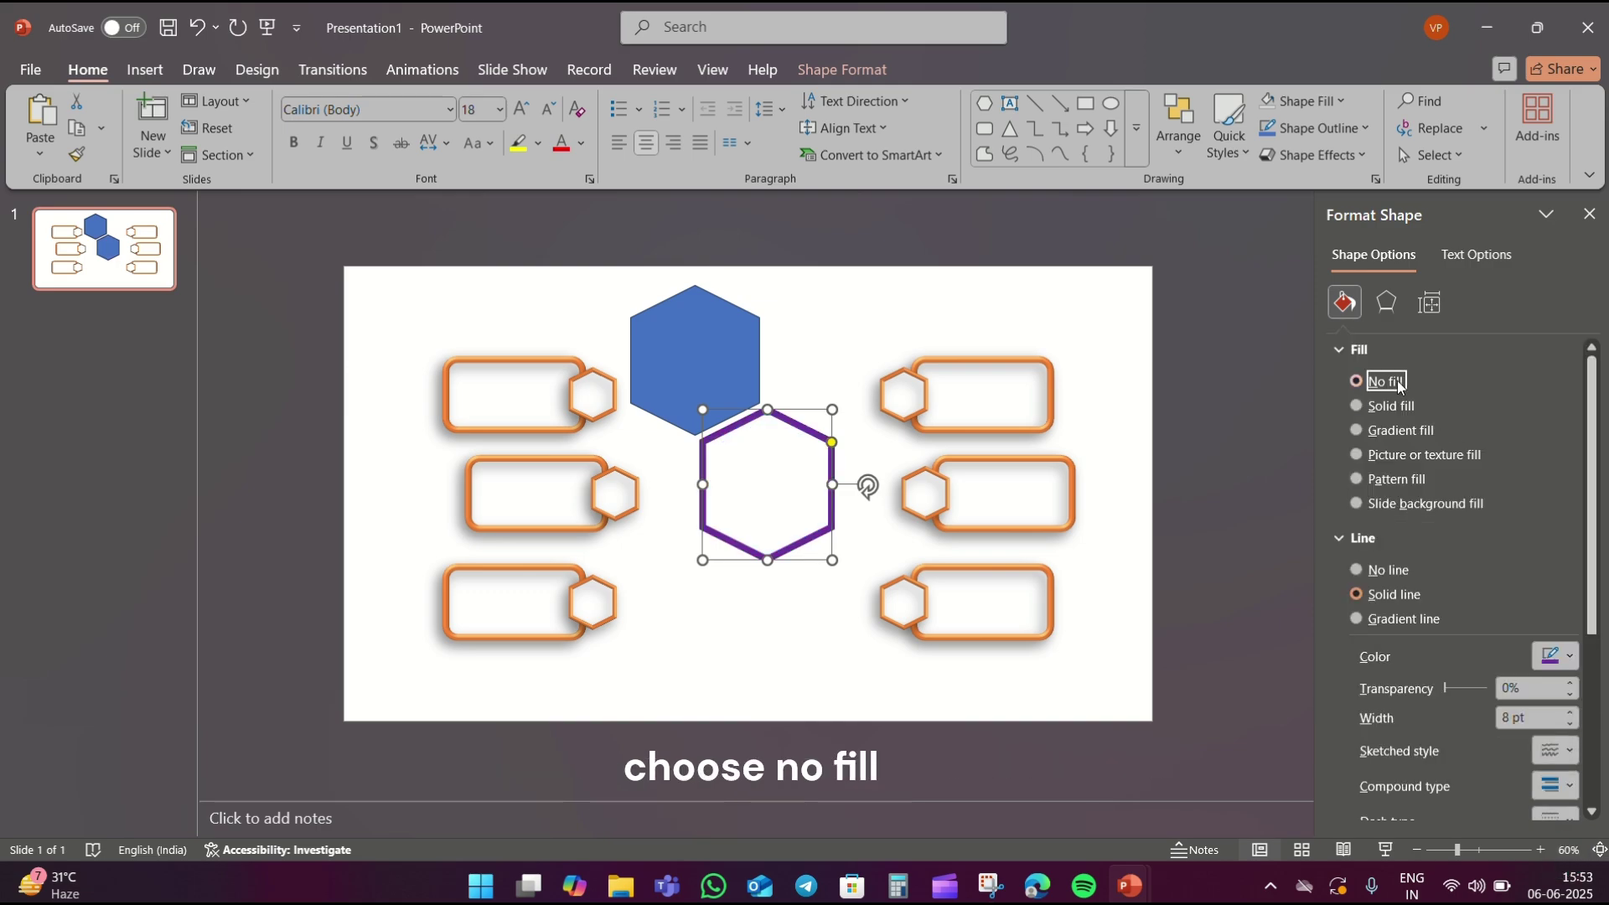
# Give the purple hexagon an 80 × 5 pt top bevel and a centred outer shadow with 20 pt blur.
pyautogui.click(1387, 303)
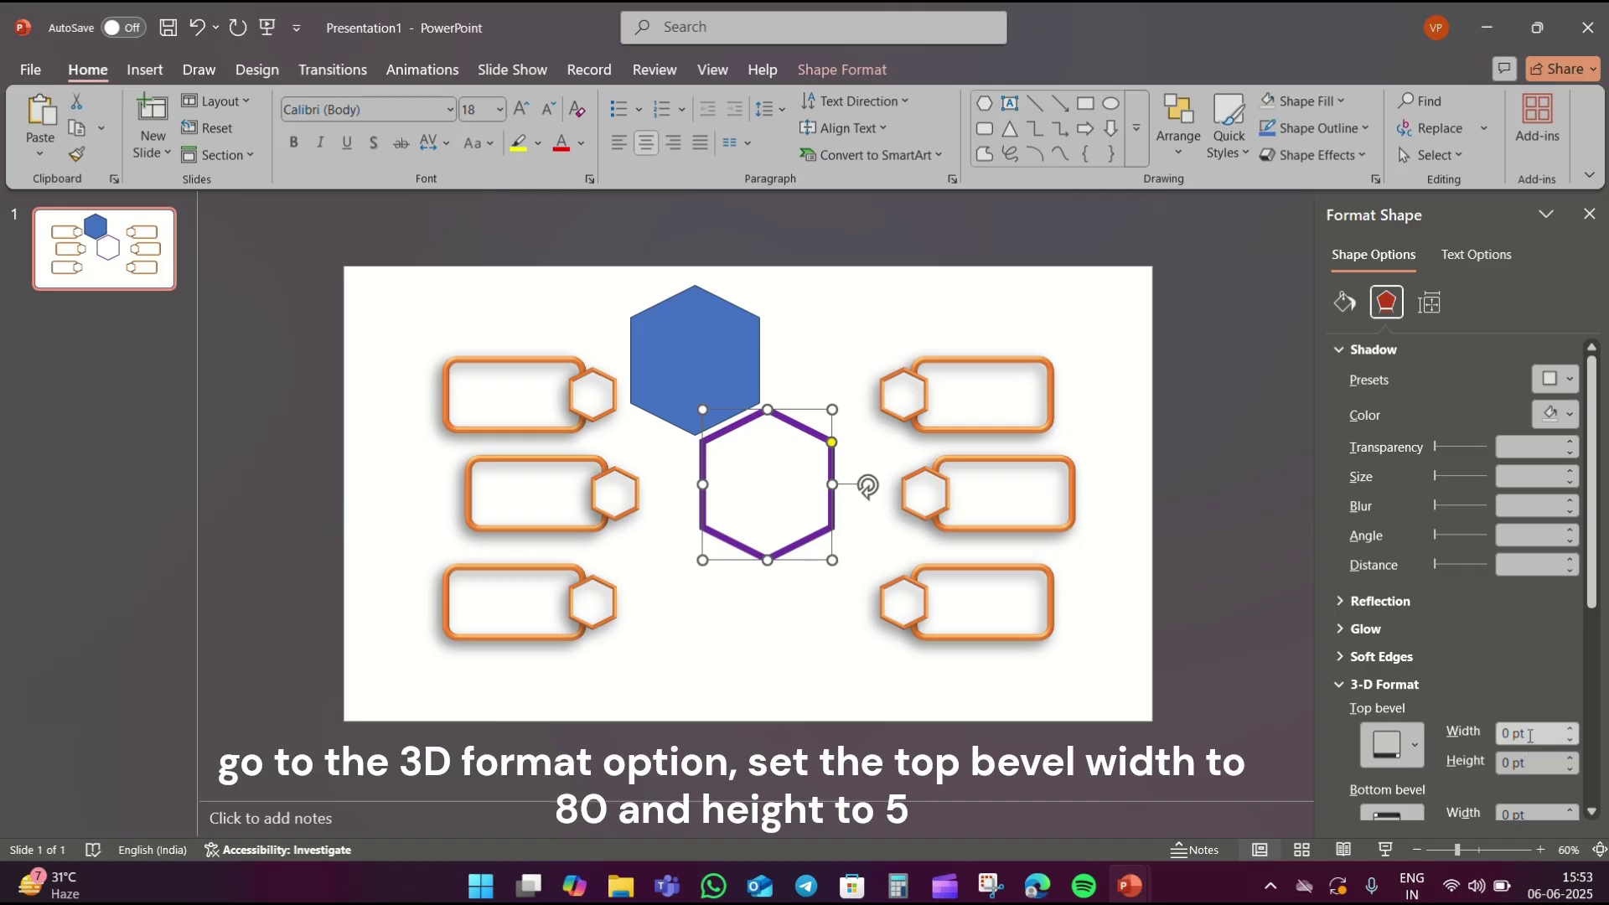
pyautogui.click(1521, 734)
pyautogui.write('80')
pyautogui.press('Tab')
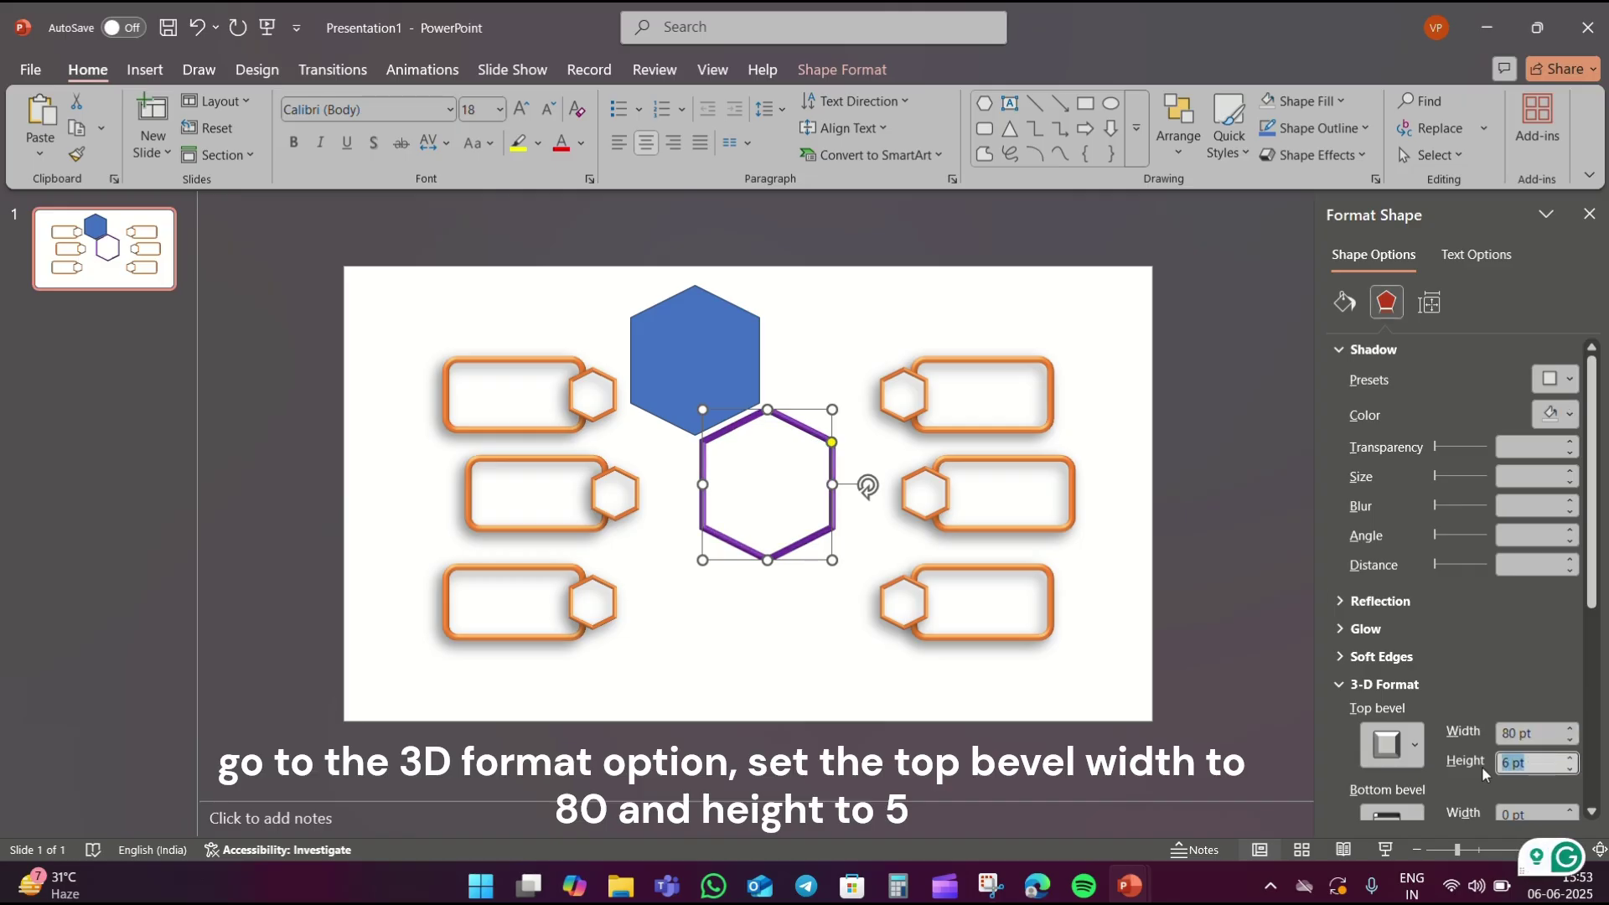
pyautogui.write('5')
pyautogui.click(1556, 379)
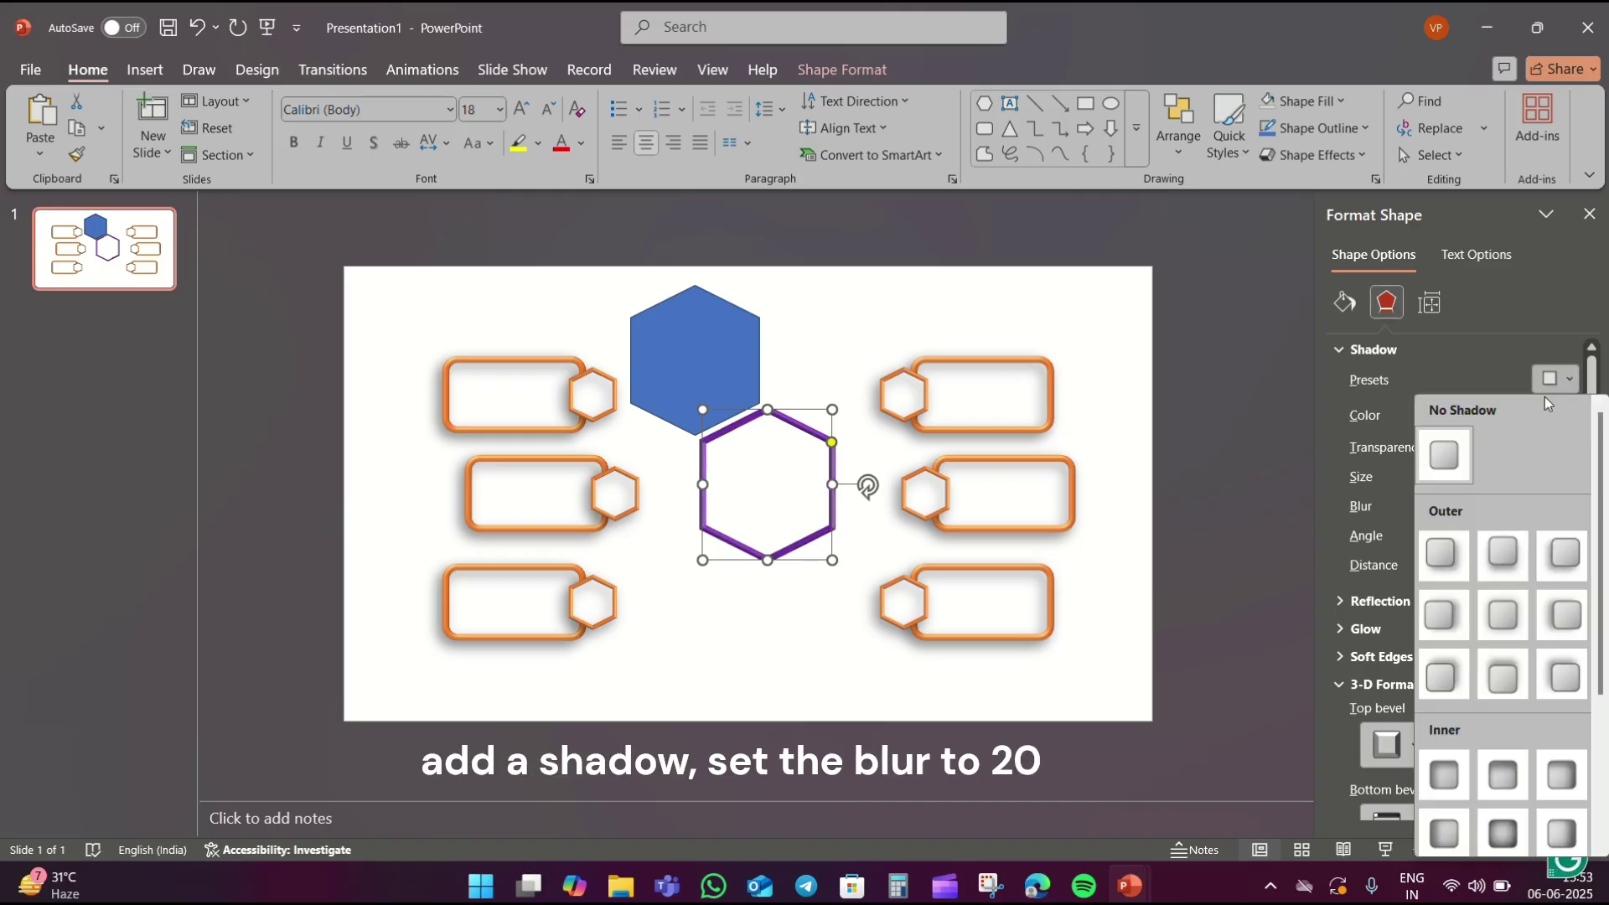
pyautogui.click(1513, 598)
pyautogui.click(1526, 505)
pyautogui.write('20')
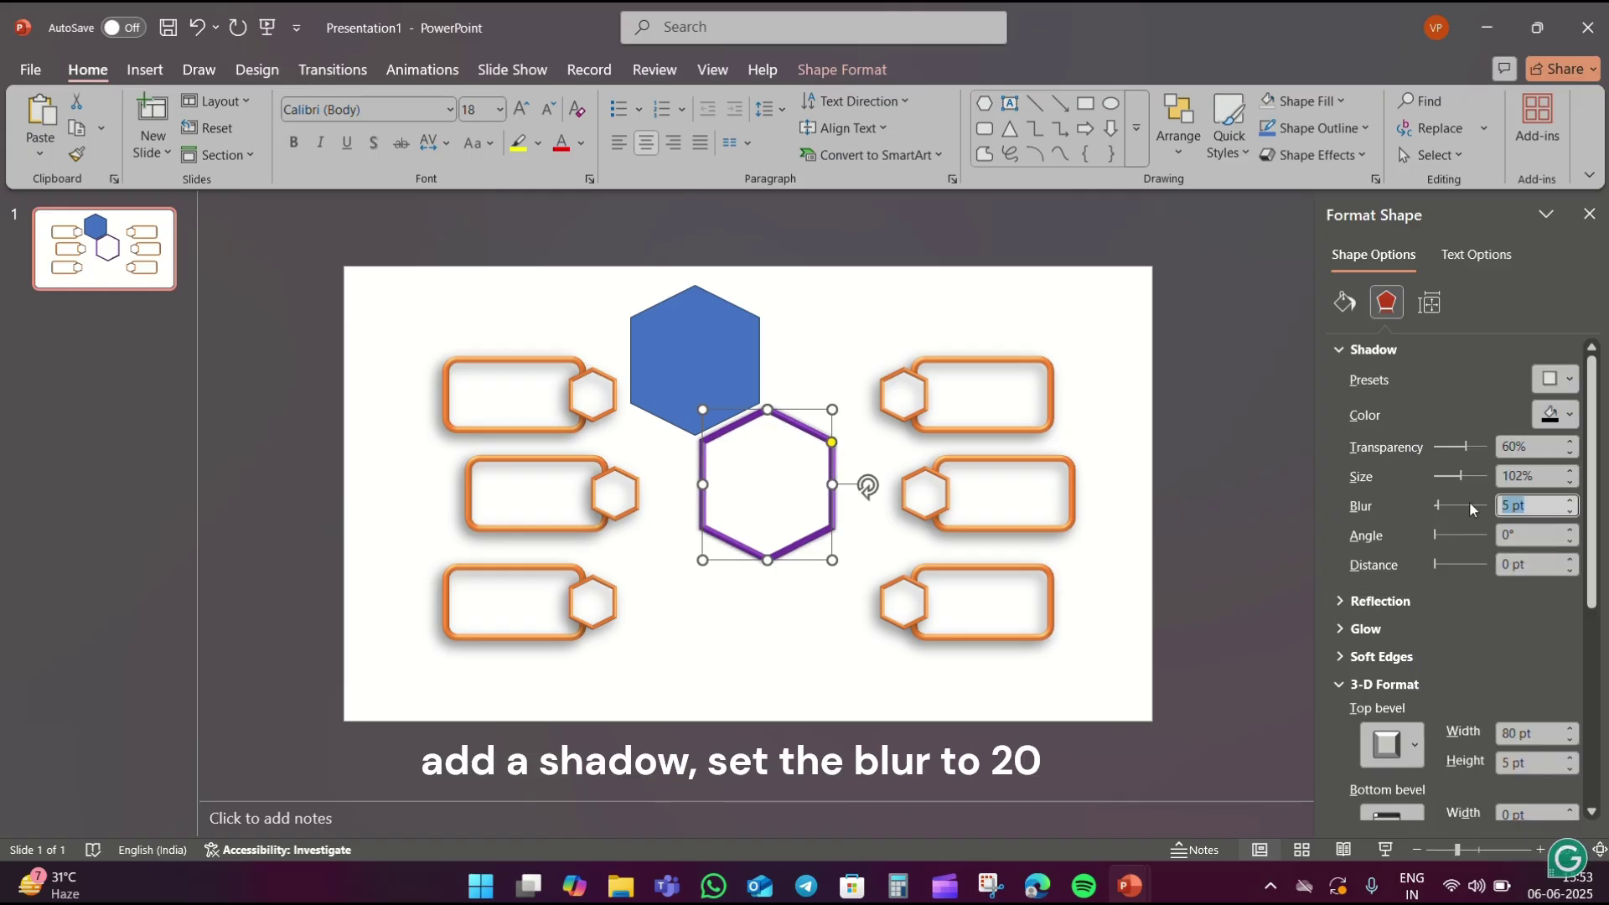
pyautogui.click(772, 339)
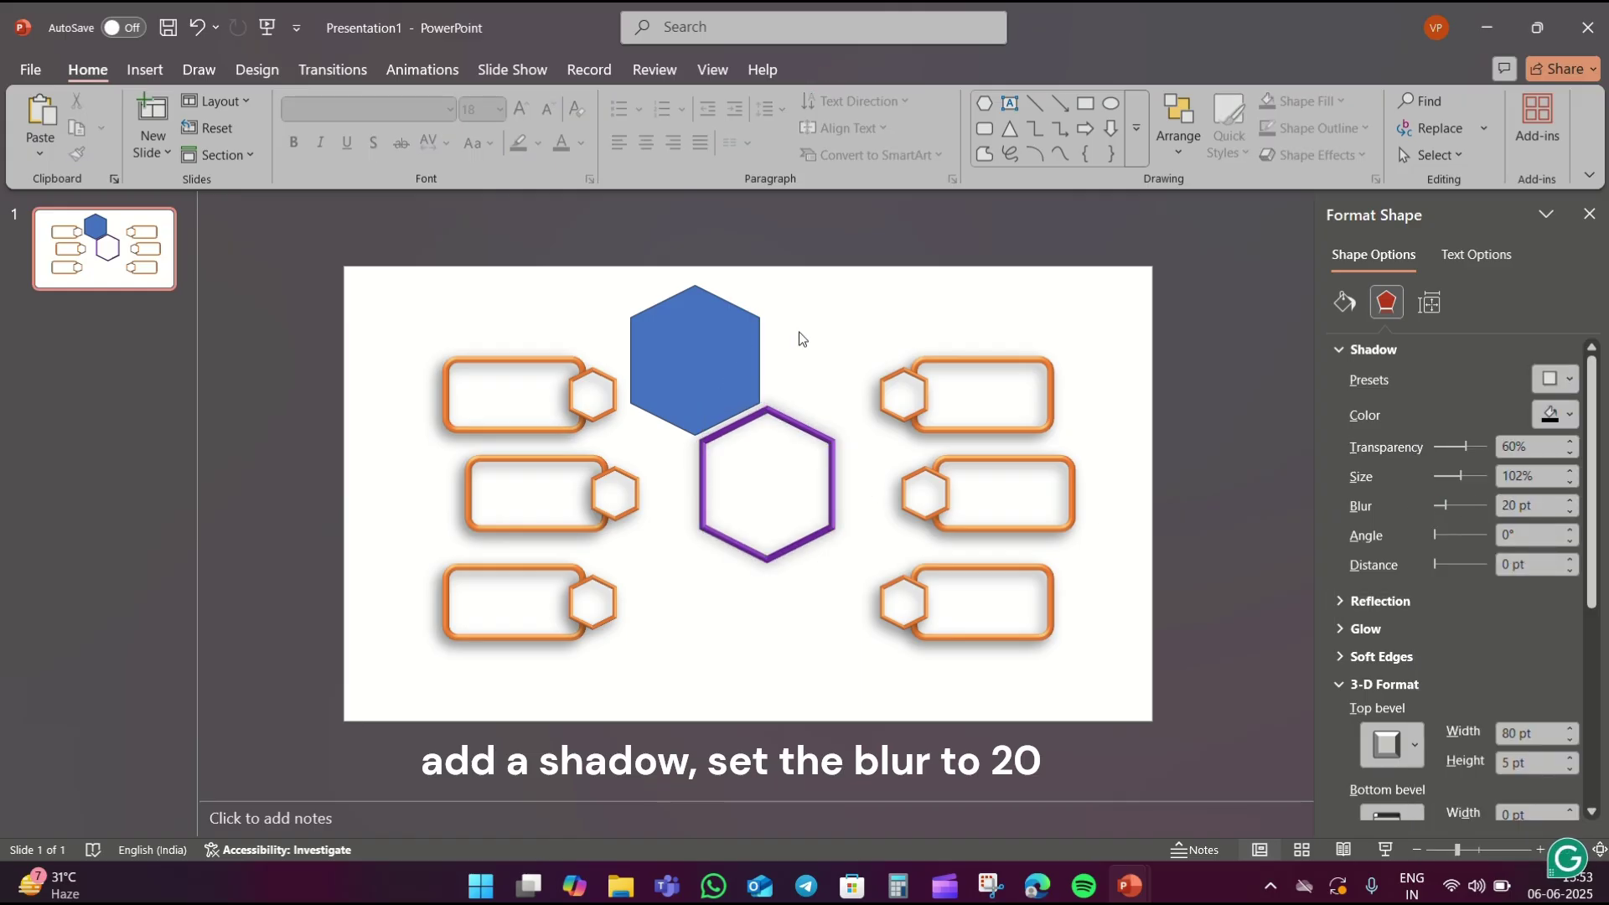
# Make the blue hexagon white with no outline and the same 20 pt blur outer shadow.
pyautogui.click(718, 341)
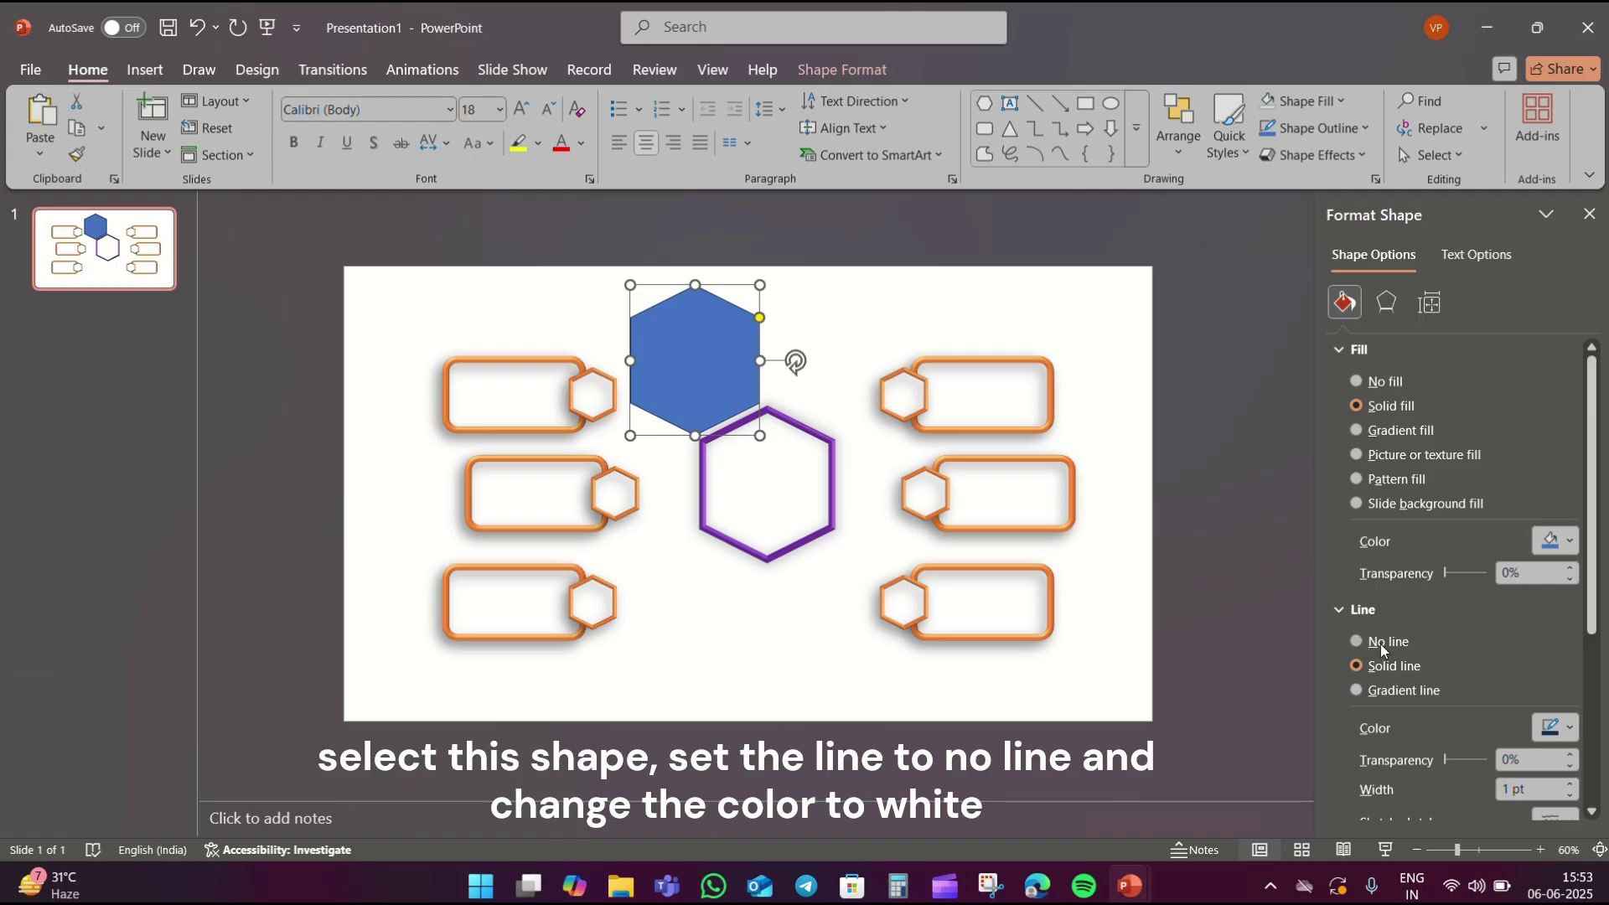
pyautogui.click(1384, 647)
pyautogui.click(1556, 541)
pyautogui.click(1338, 235)
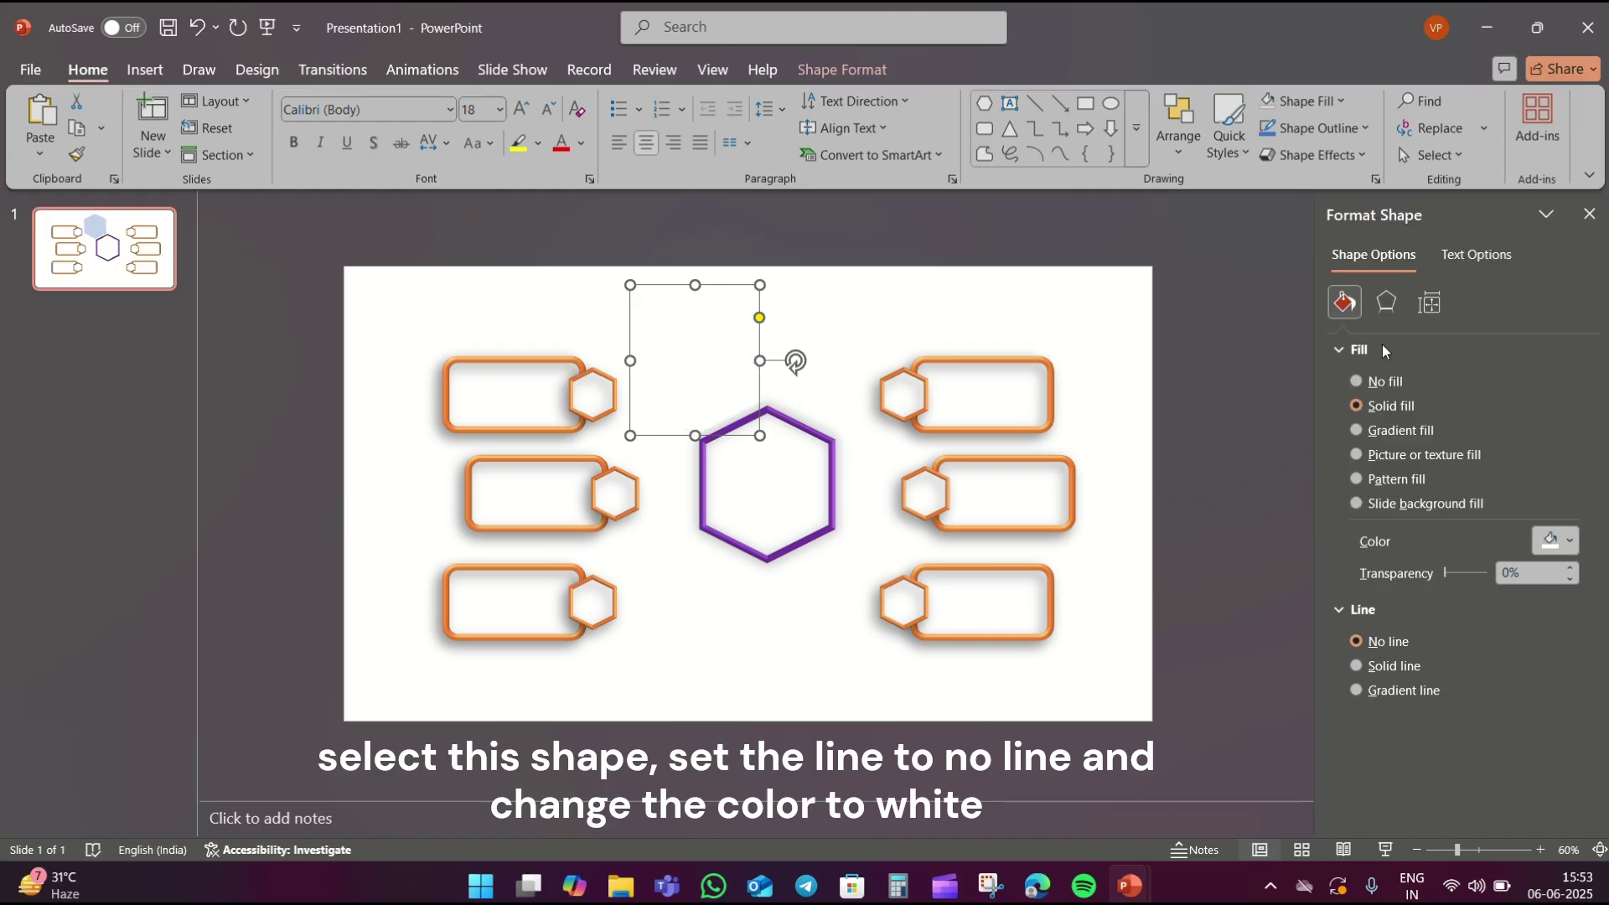
pyautogui.click(1387, 303)
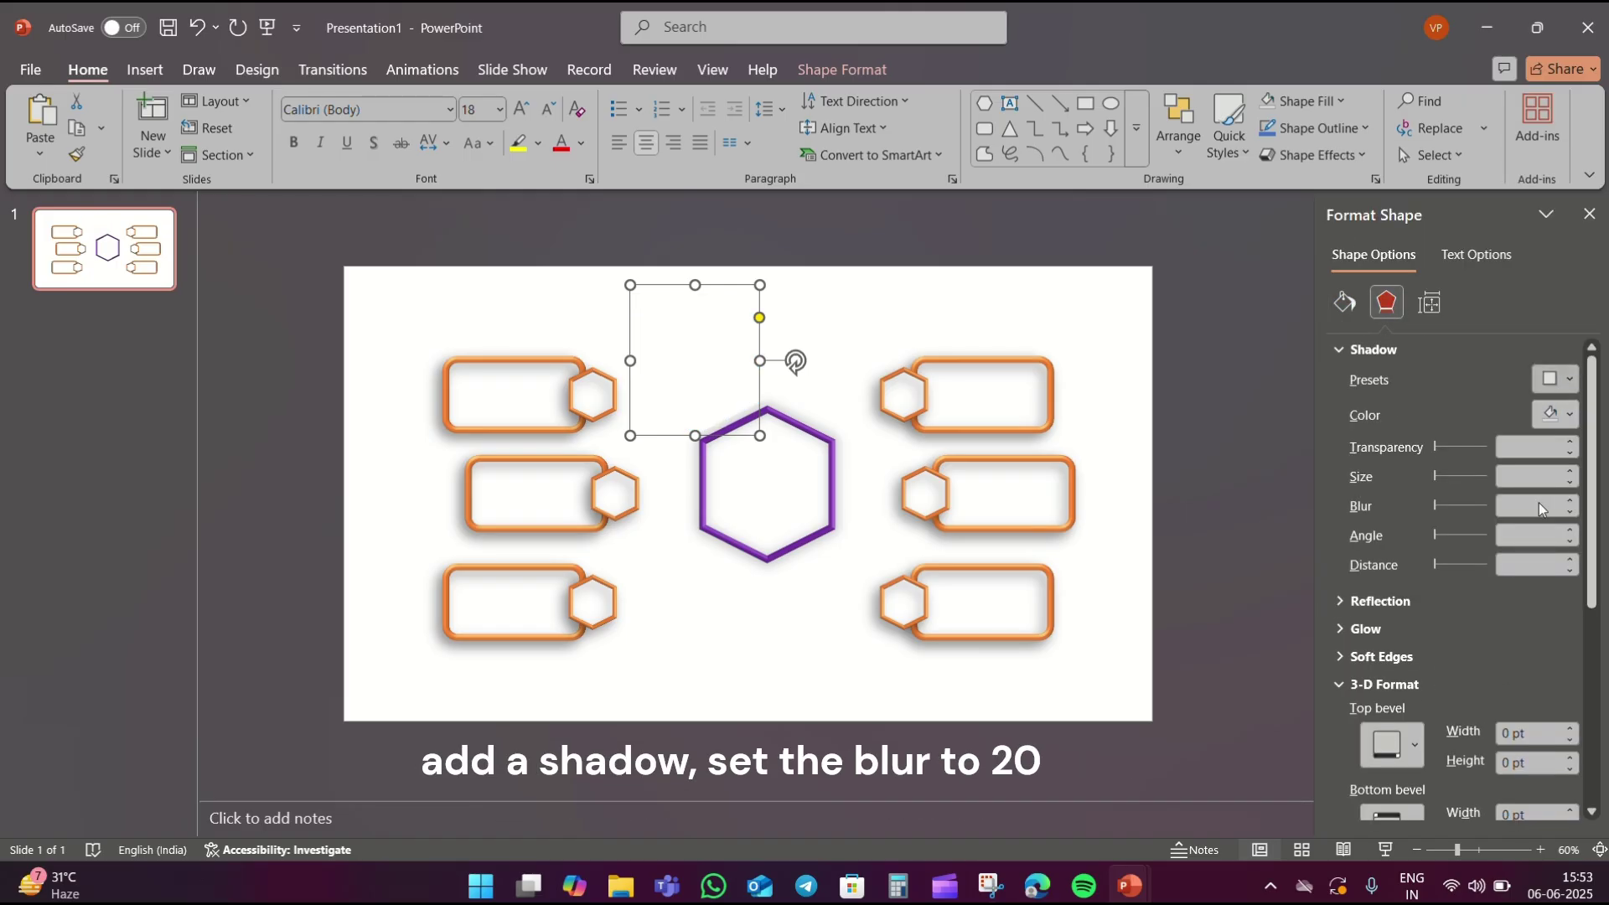
pyautogui.click(1556, 379)
pyautogui.click(1502, 616)
pyautogui.tripleClick(1543, 503)
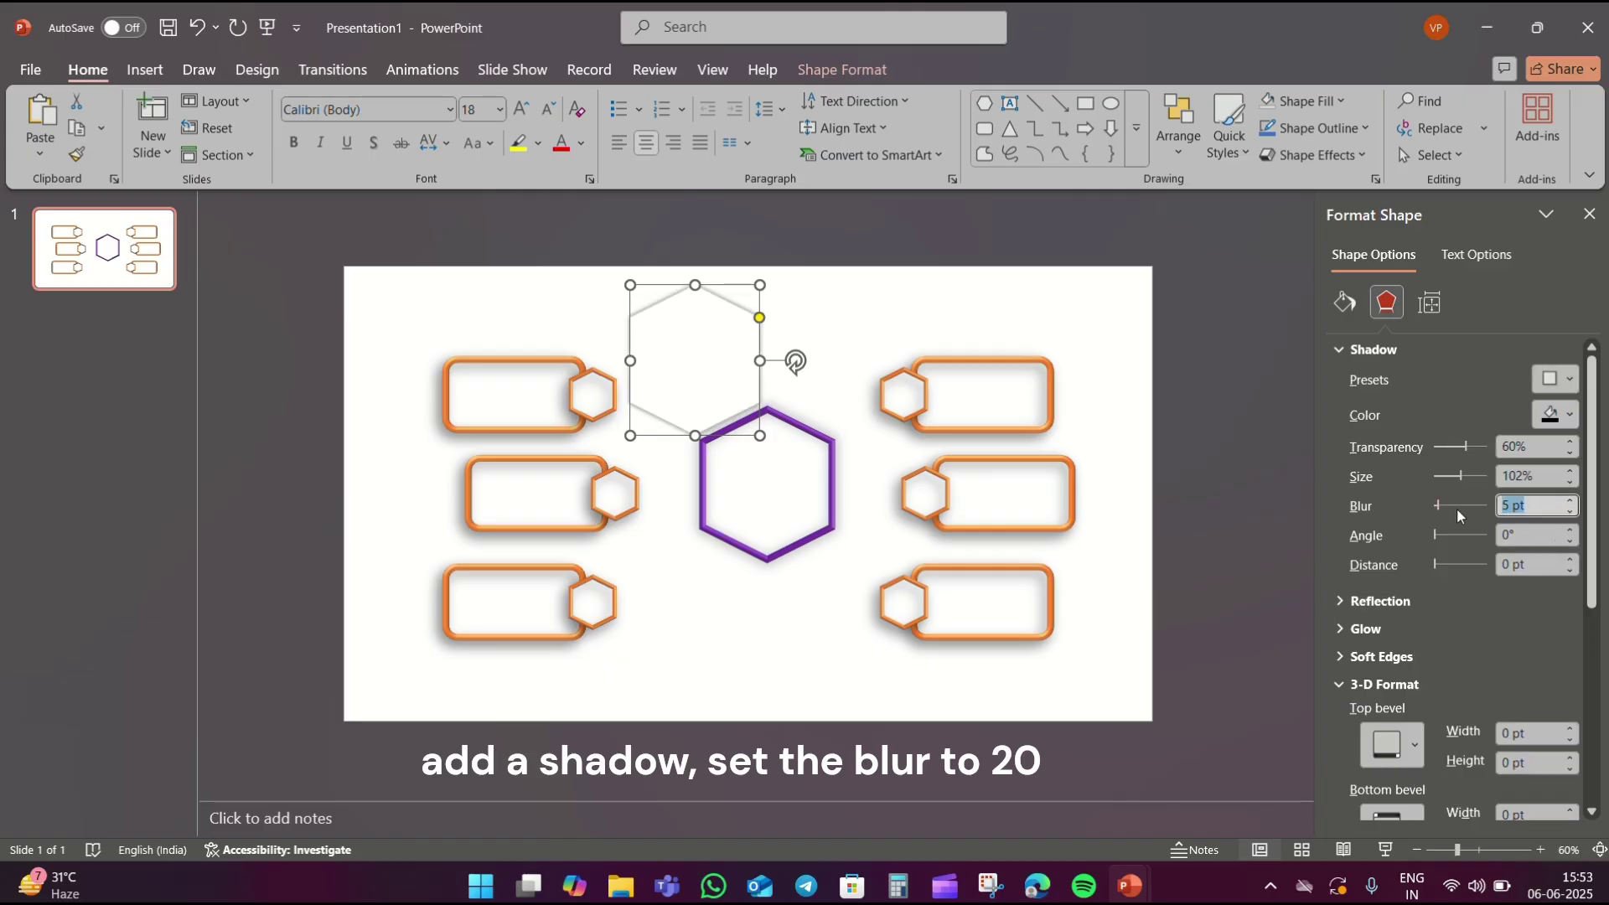
pyautogui.write('20')
pyautogui.click(839, 393)
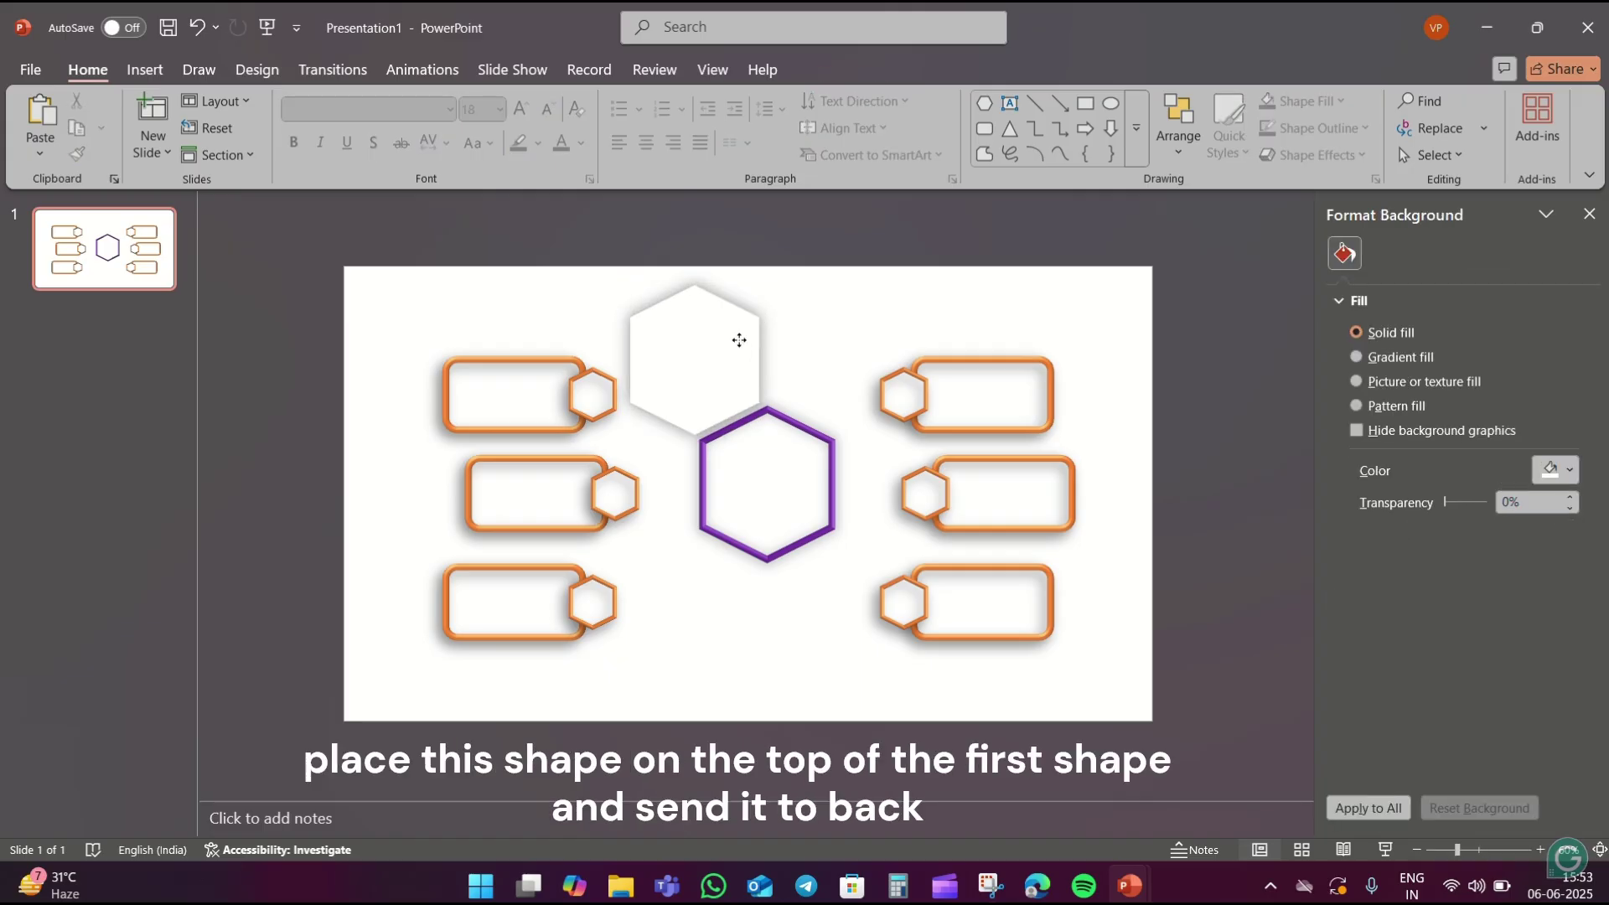
pyautogui.click(688, 362)
# Move the white hexagon onto the purple one, send it to back, and group the two.
pyautogui.moveTo(688, 362)
pyautogui.mouseDown()
pyautogui.moveTo(758, 455)
pyautogui.moveTo(760, 484)
pyautogui.mouseUp()
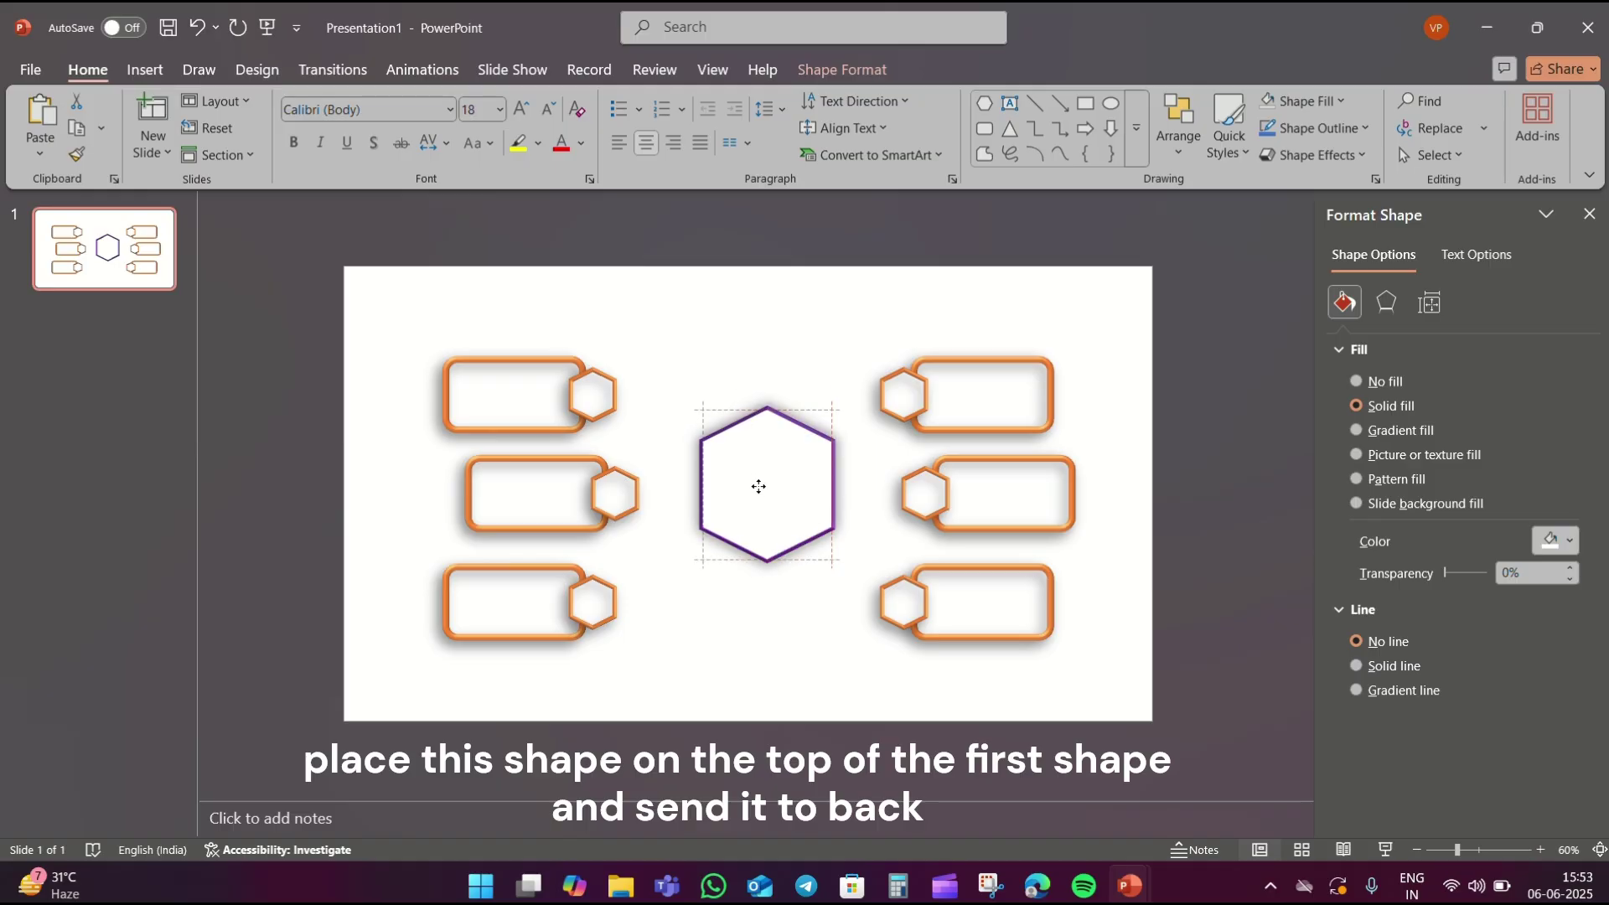
pyautogui.rightClick(761, 483)
pyautogui.click(830, 585)
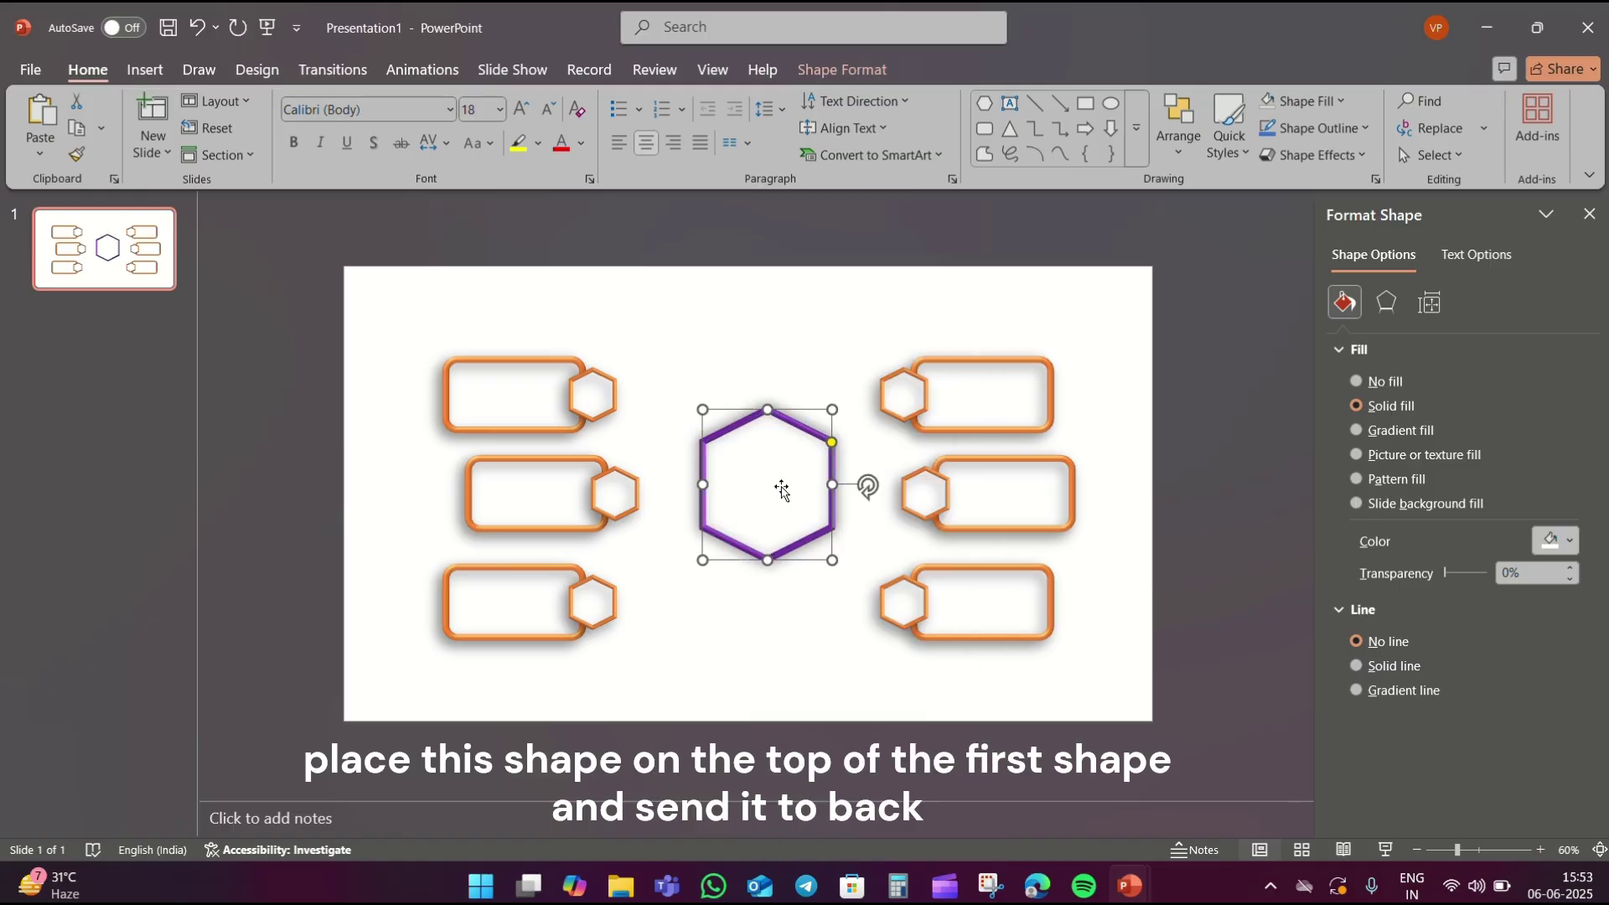
pyautogui.press('Escape')
pyautogui.click(786, 421)
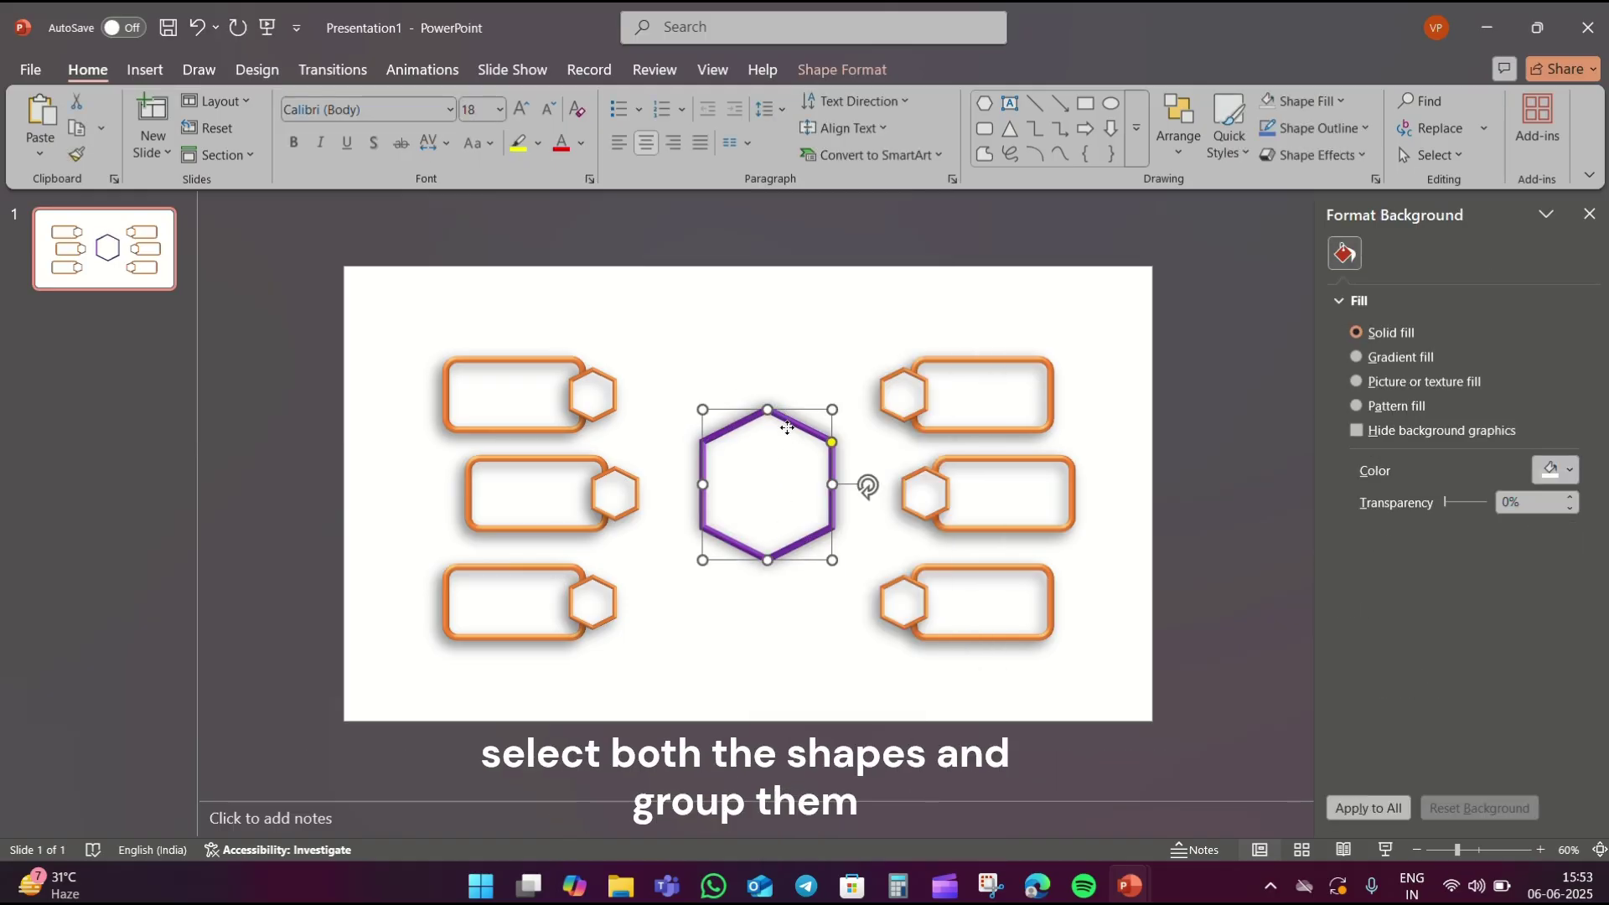
pyautogui.keyDown('ctrl'); pyautogui.click(780, 486); pyautogui.keyUp('ctrl')
pyautogui.hotkey('ctrl', 'g')
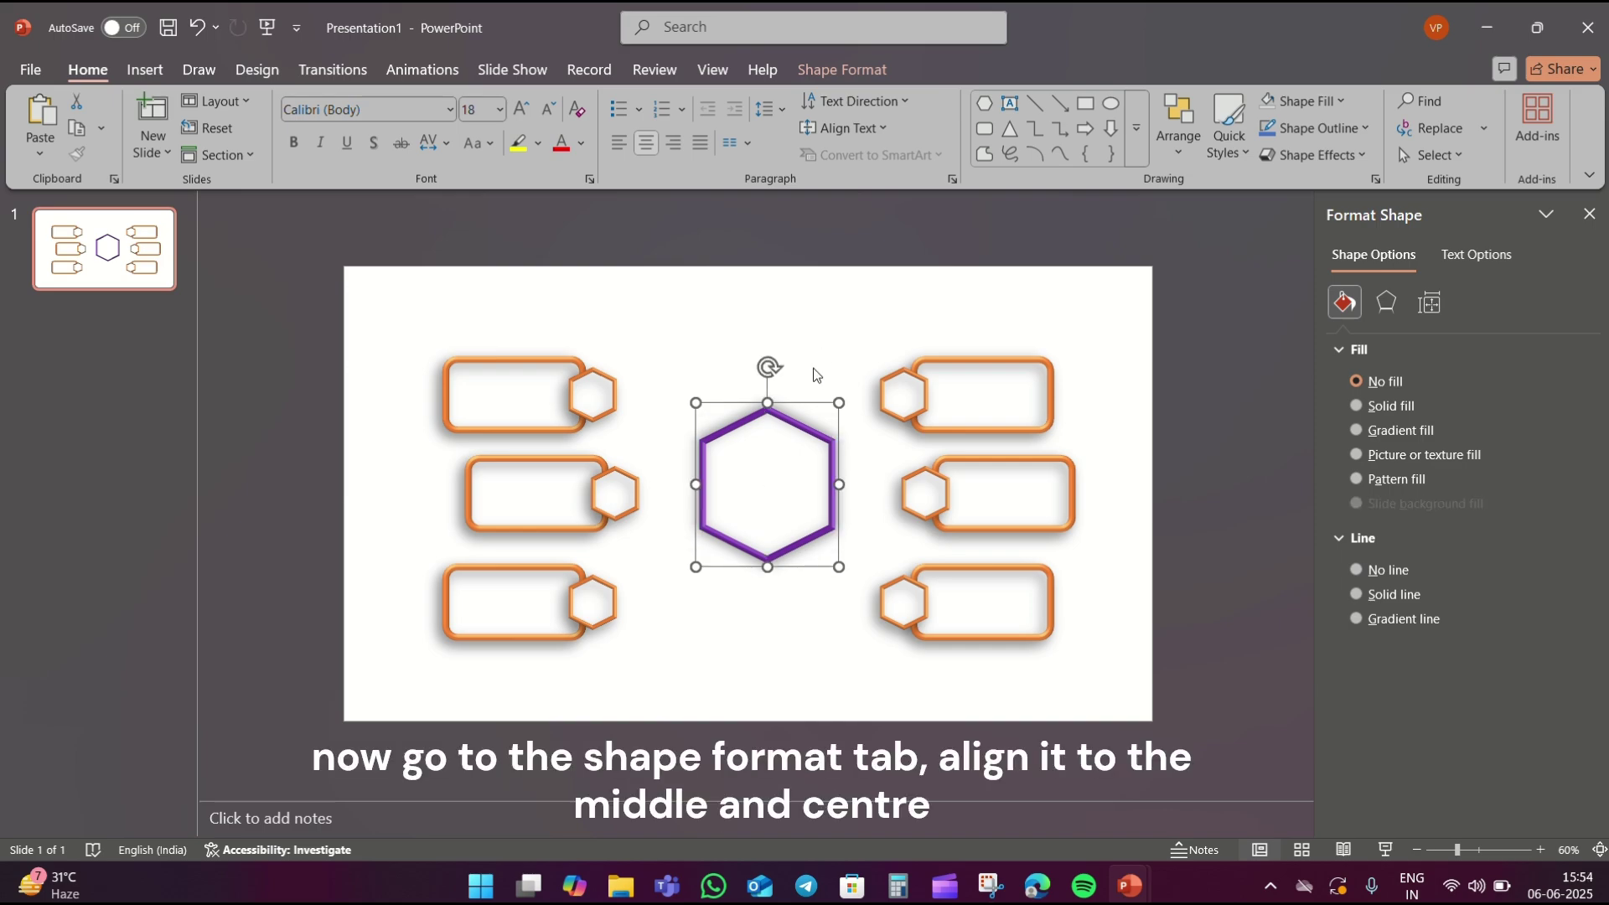
# Centre the hexagon group vertically and horizontally on the slide.
pyautogui.click(842, 70)
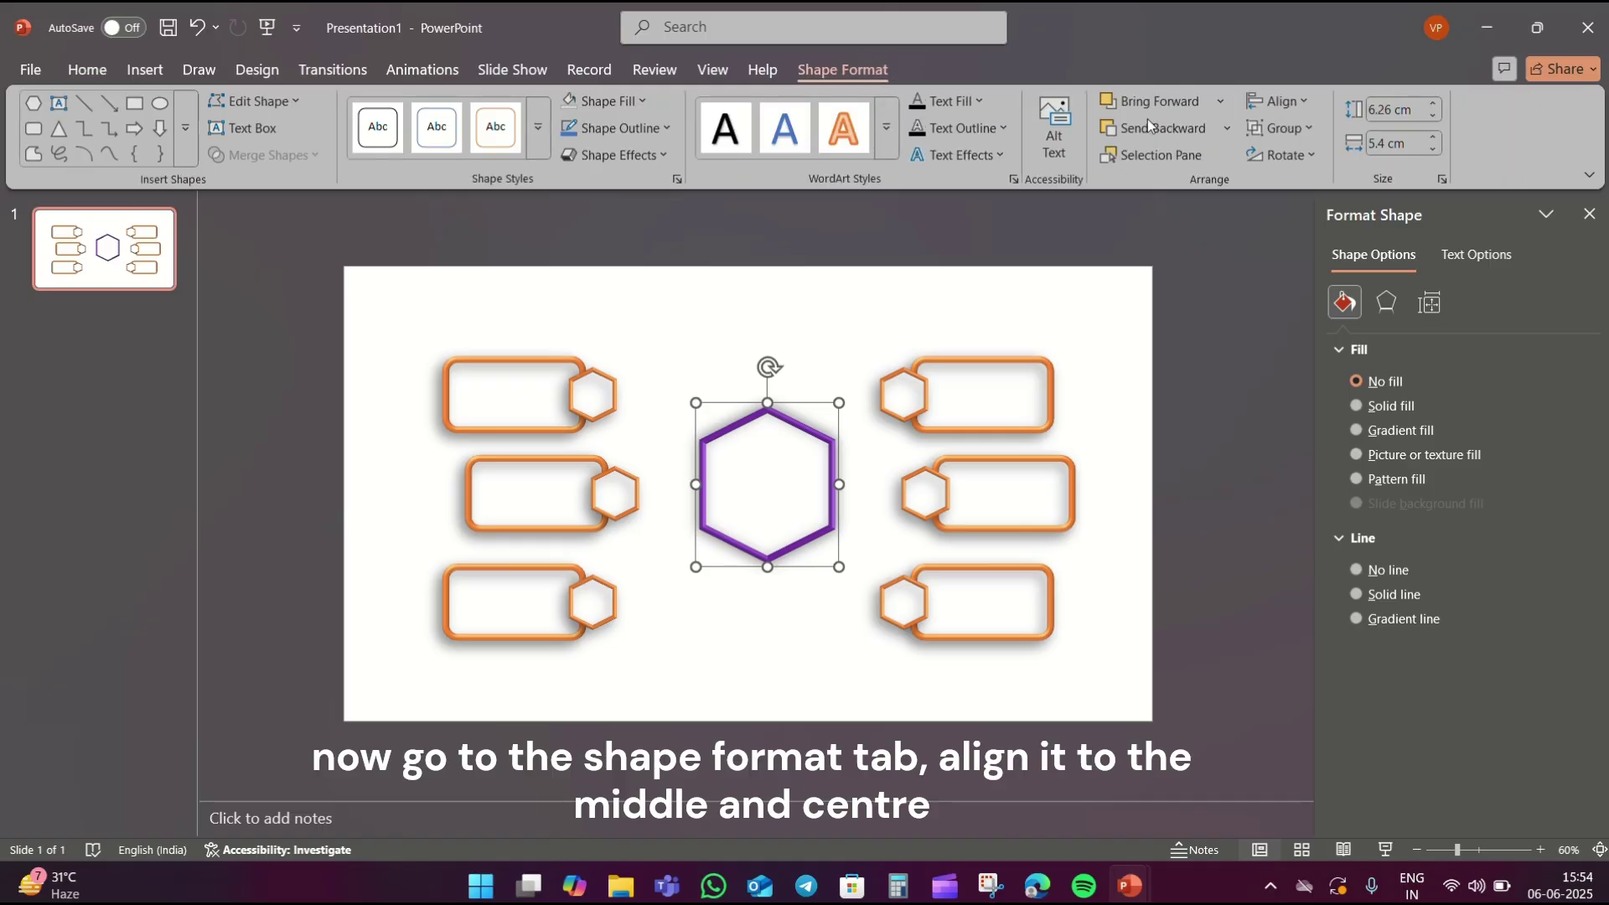
pyautogui.click(1267, 101)
pyautogui.click(1301, 251)
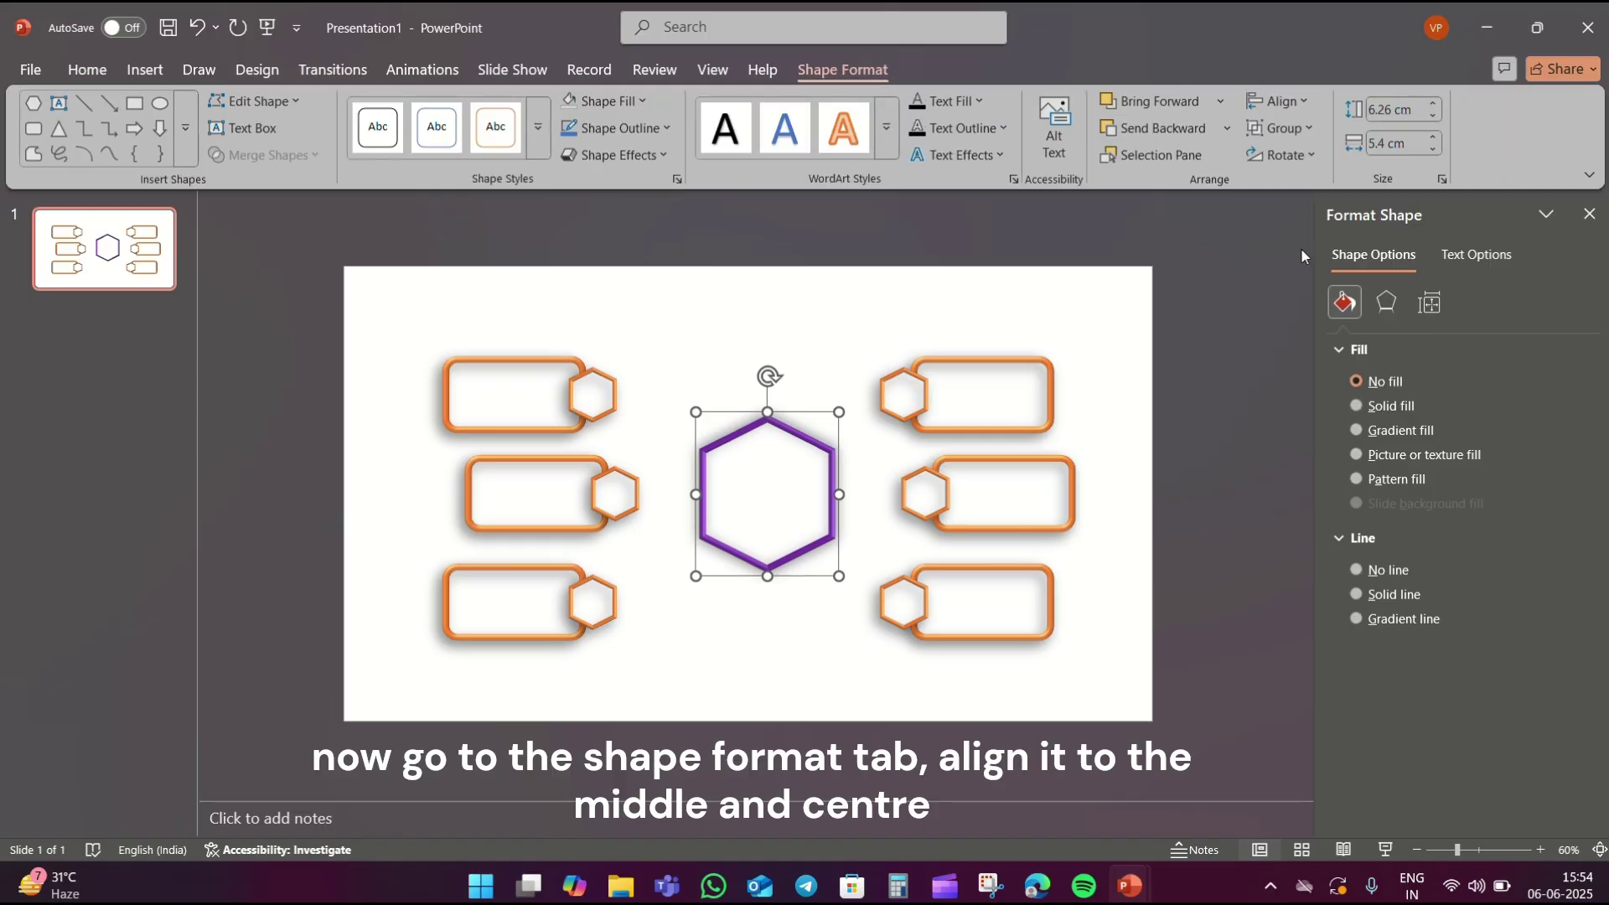
pyautogui.click(1290, 104)
pyautogui.click(1298, 169)
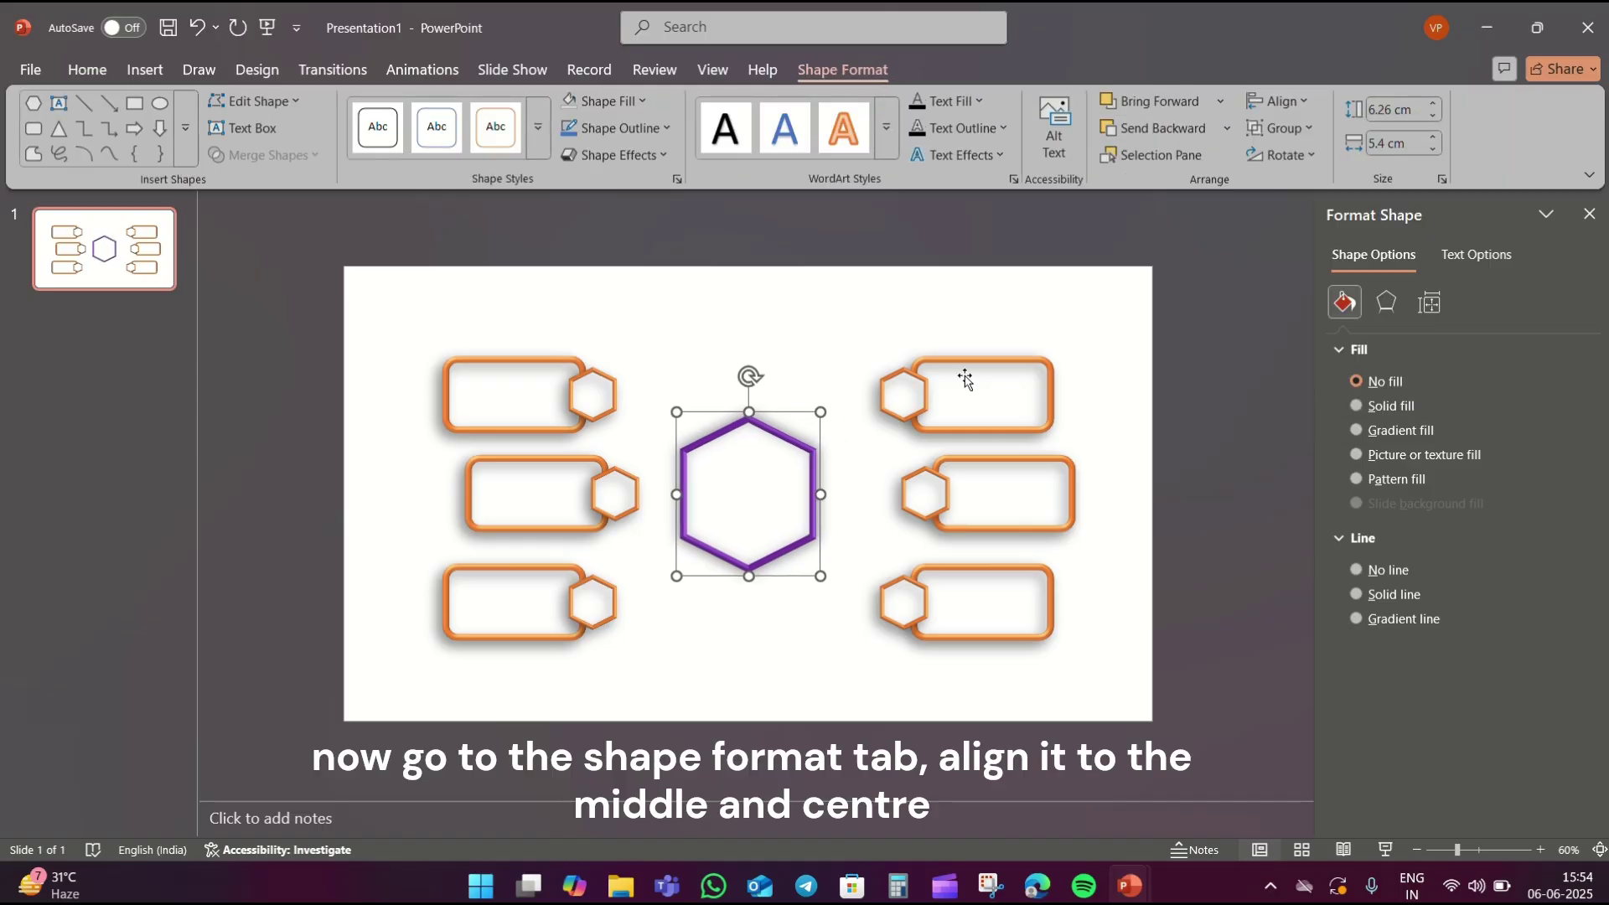
# Nudge the three right-hand label shapes toward the centre and the three left-hand shapes slightly left.
pyautogui.moveTo(858, 312); pyautogui.dragTo(1073, 680)
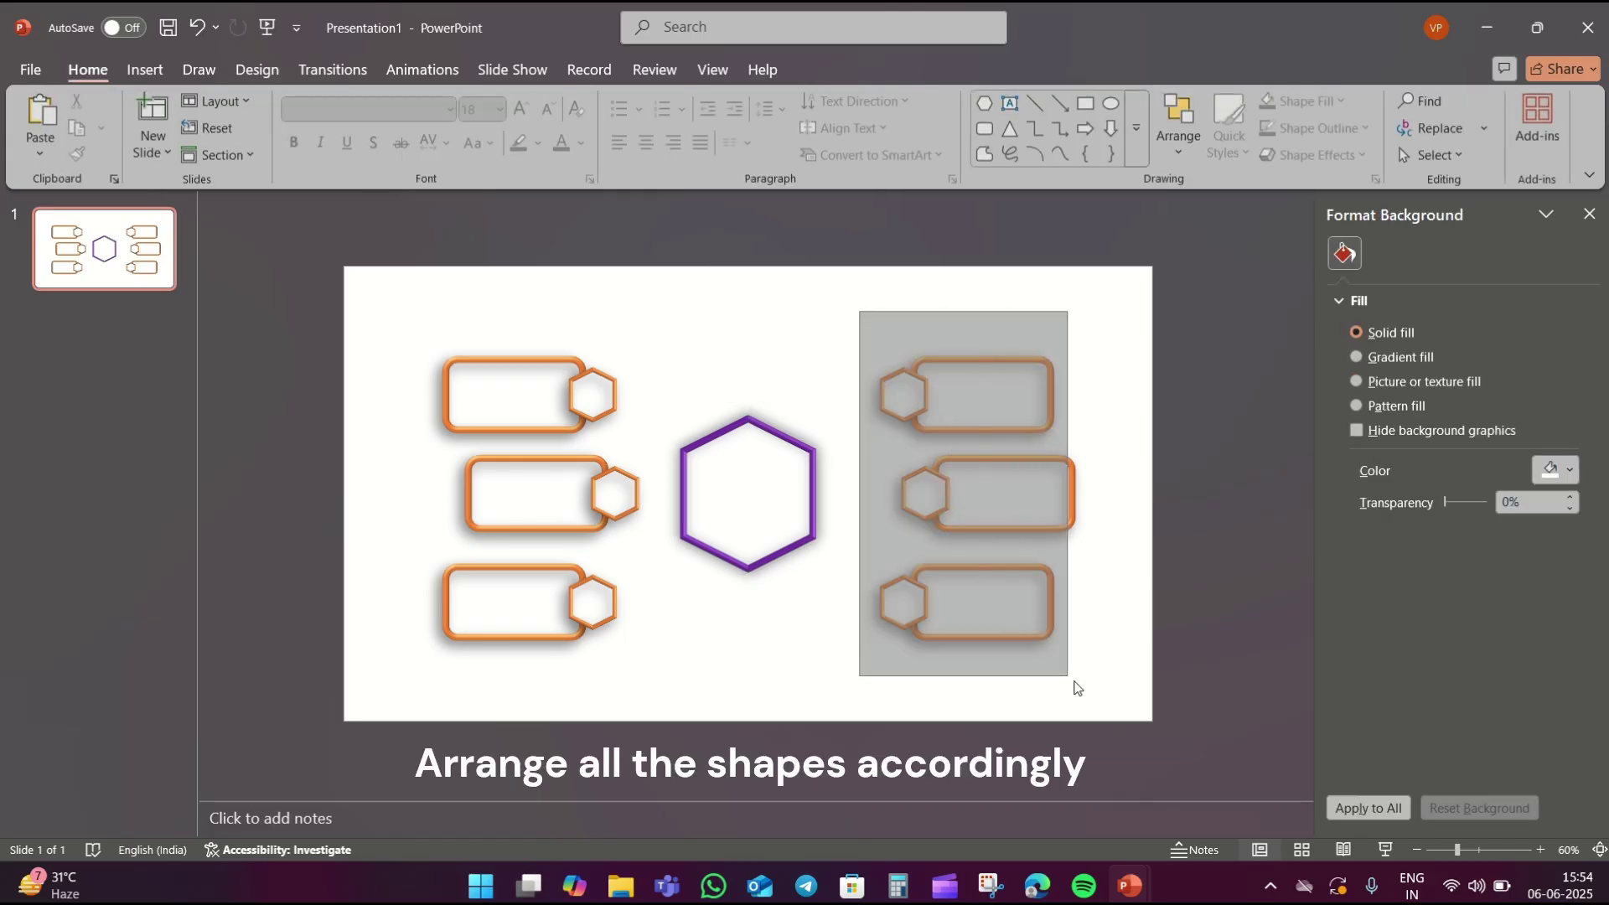
pyautogui.moveTo(1000, 493); pyautogui.dragTo(976, 497)
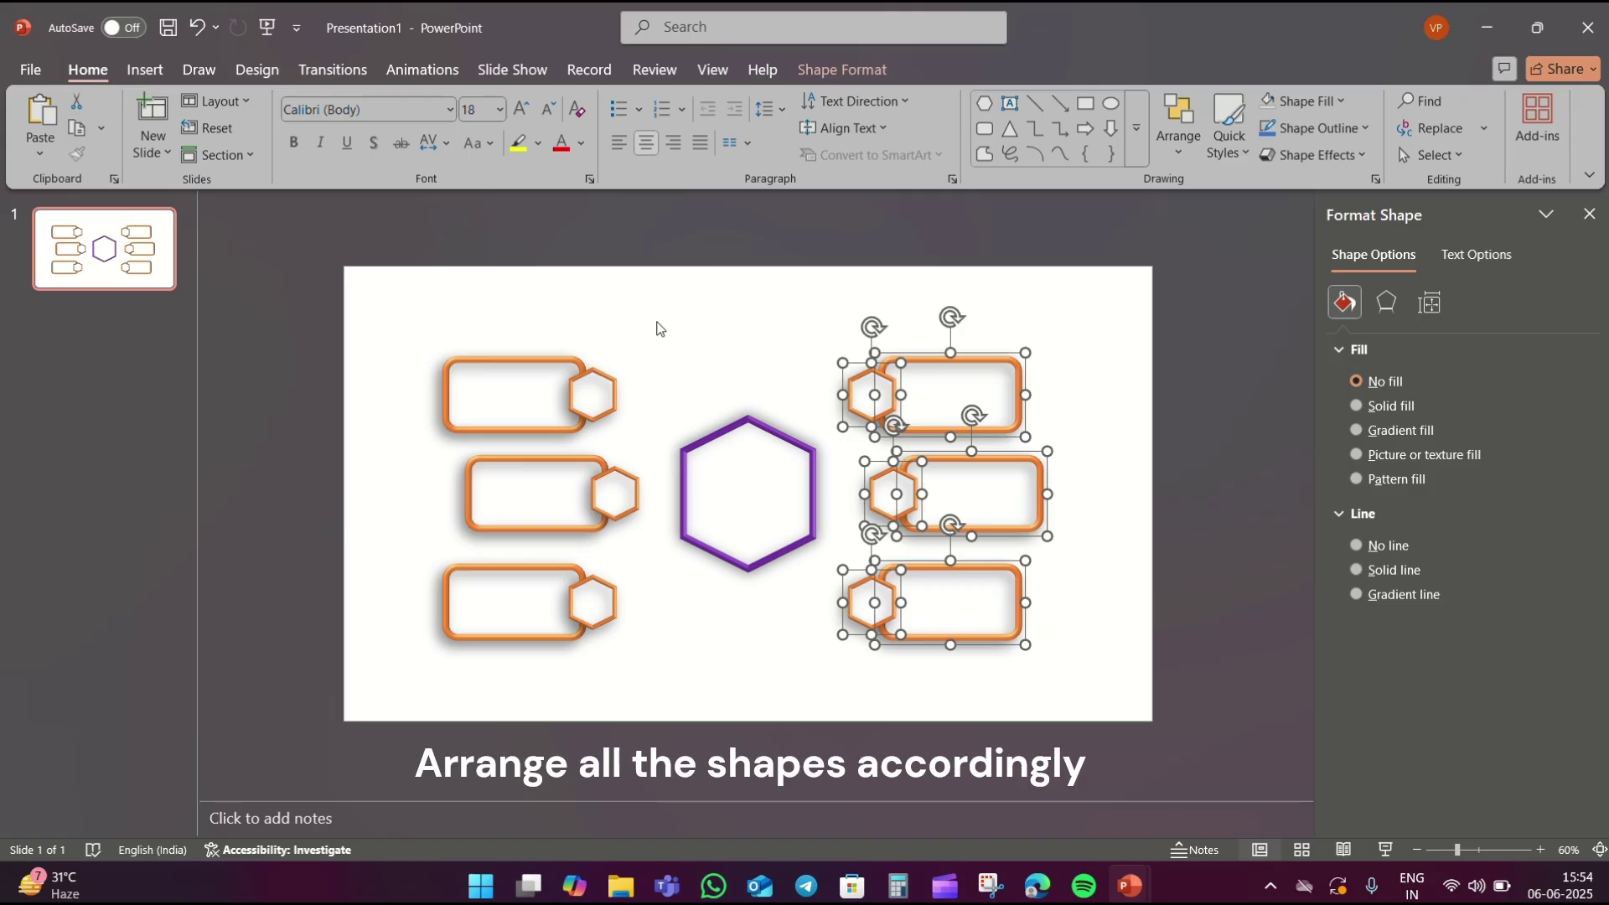
pyautogui.click(657, 322)
pyautogui.moveTo(656, 312); pyautogui.dragTo(291, 716)
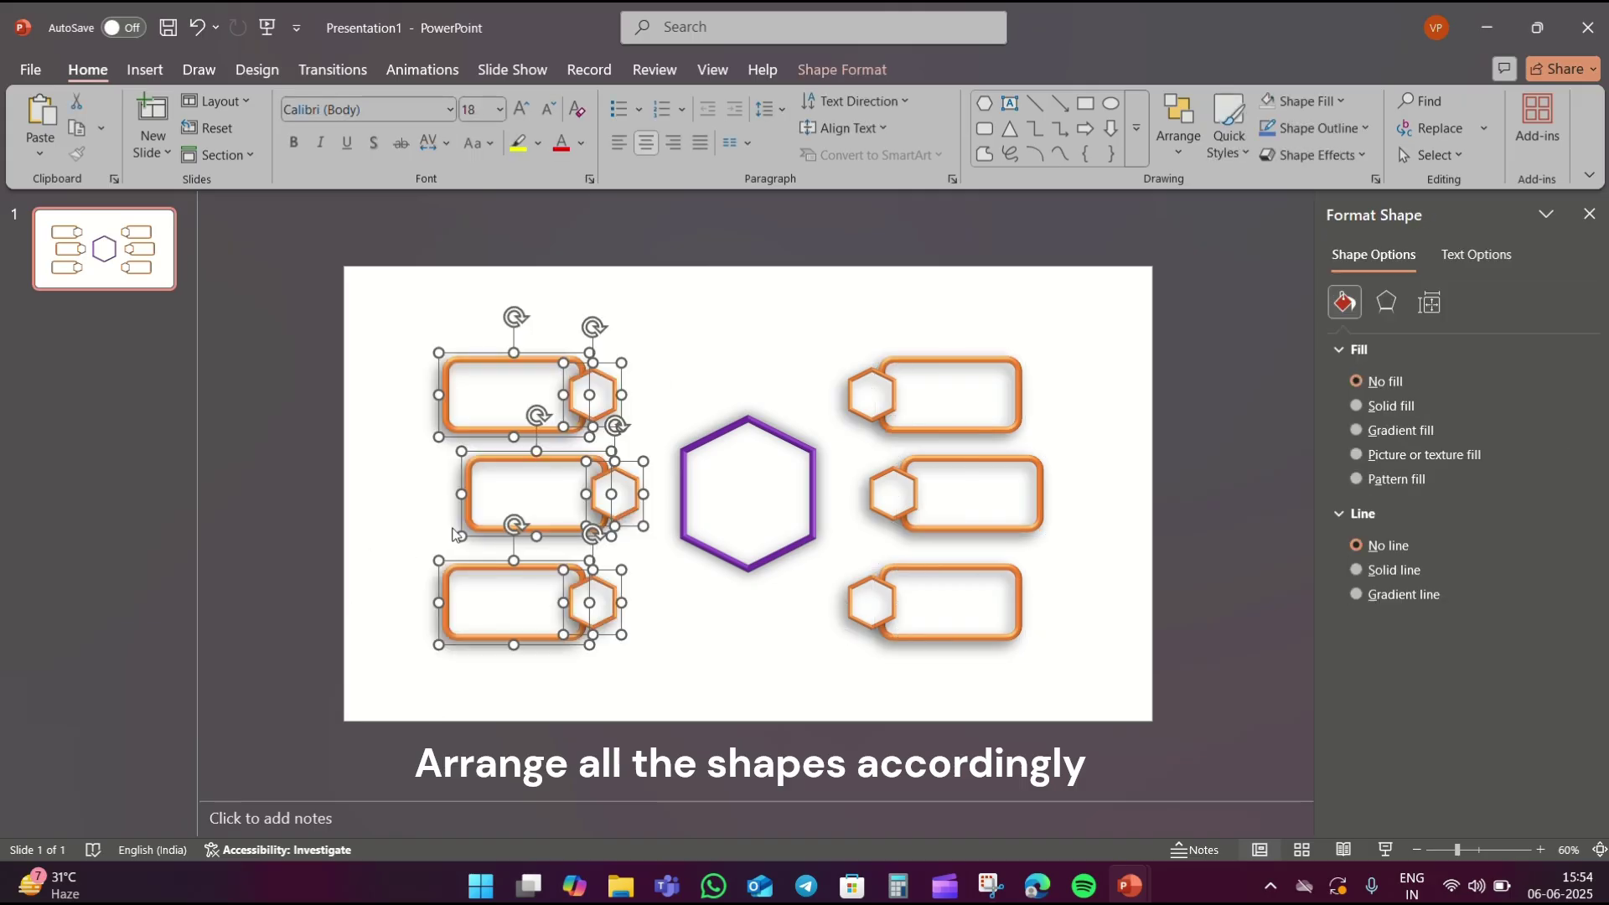
pyautogui.moveTo(520, 487); pyautogui.dragTo(519, 490)
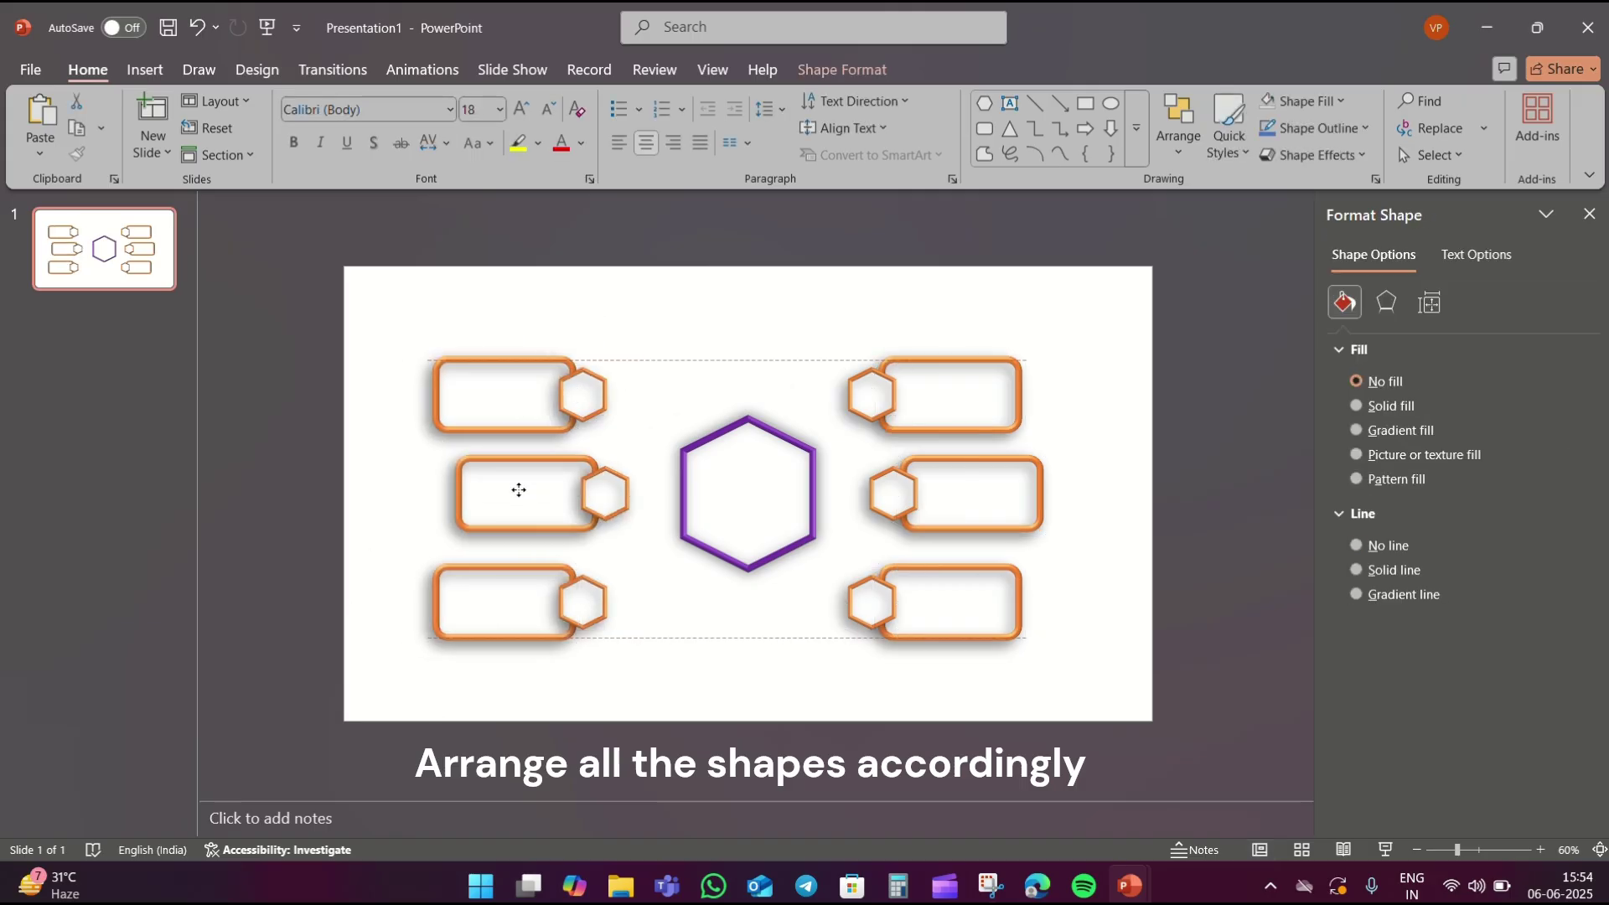
pyautogui.click(1070, 377)
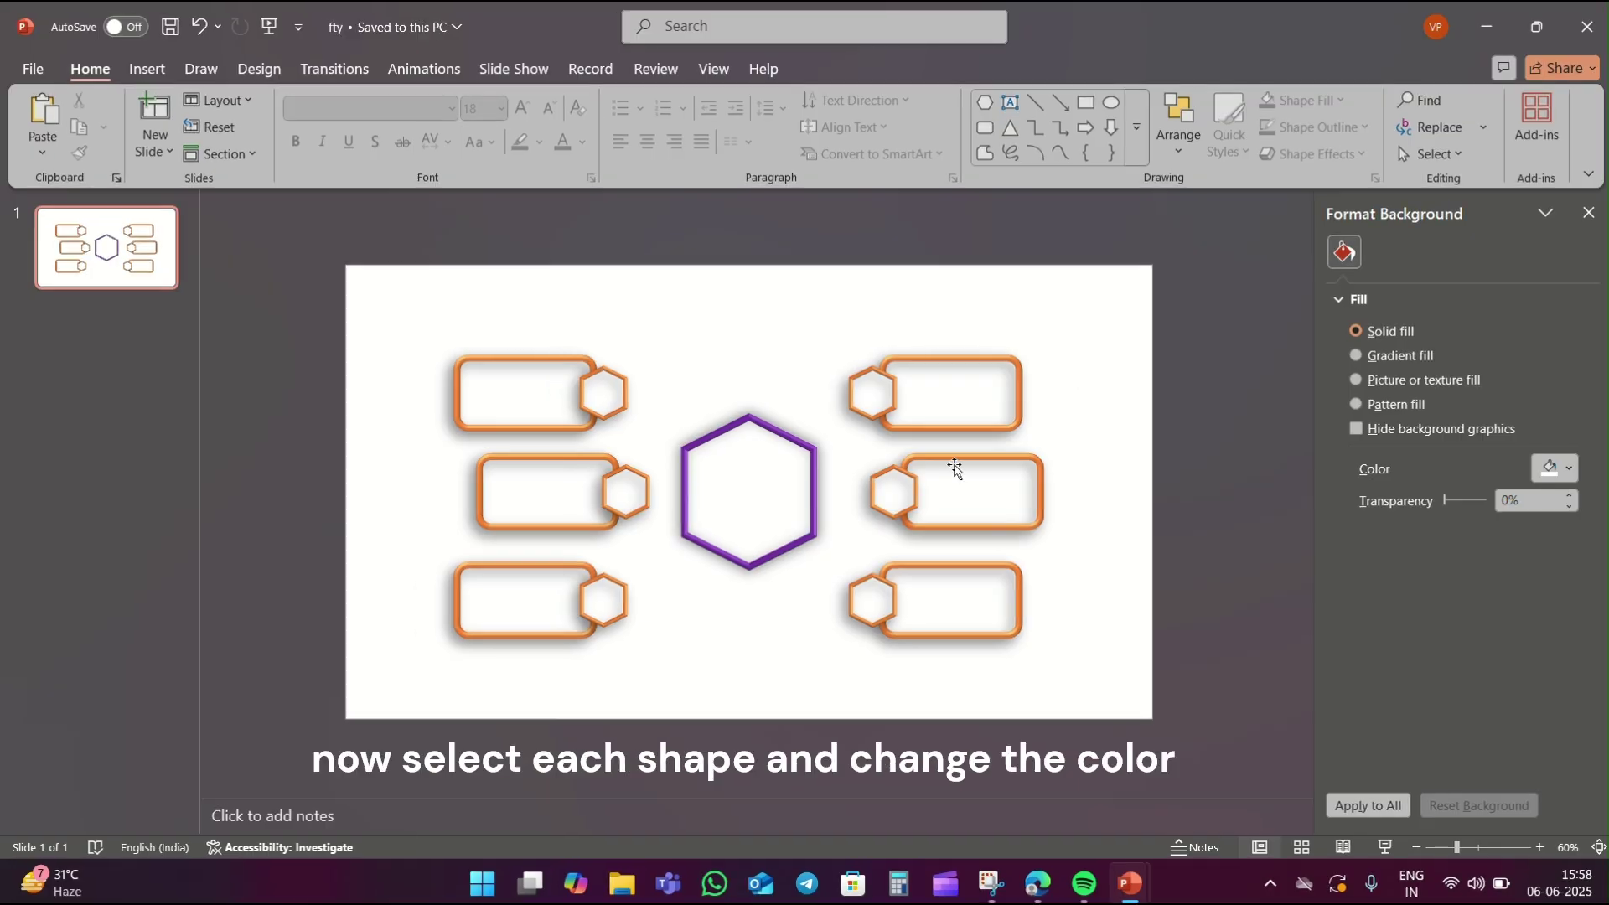
pyautogui.click(952, 457)
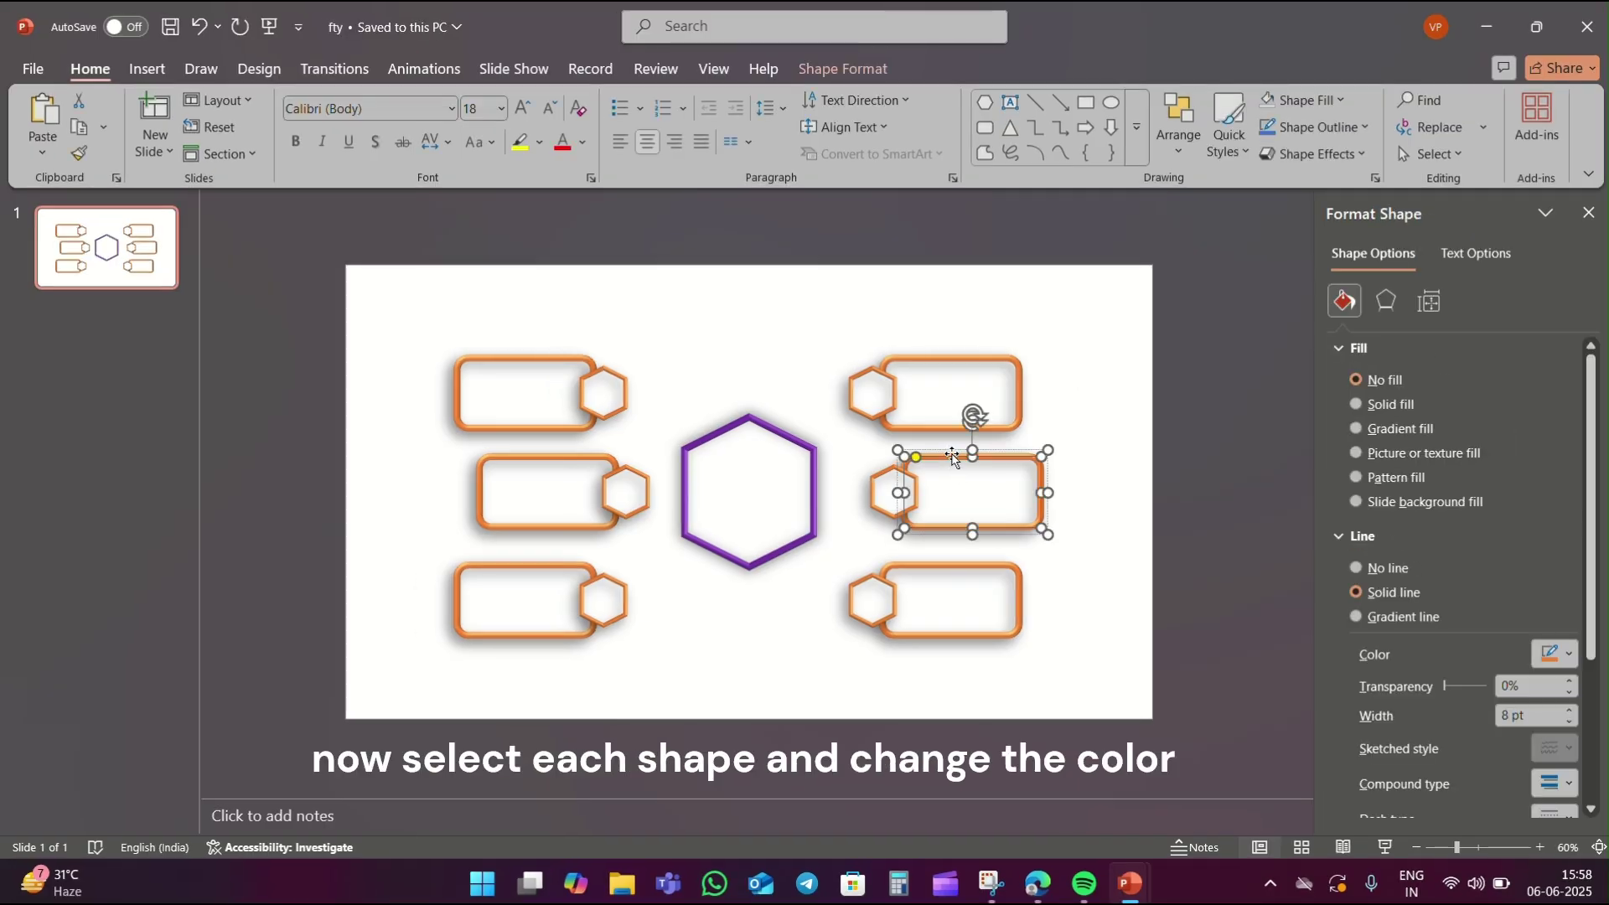
# Outline the middle-right box and its small hexagon in green, and the bottom-right pair in dark blue.
pyautogui.click(1555, 654)
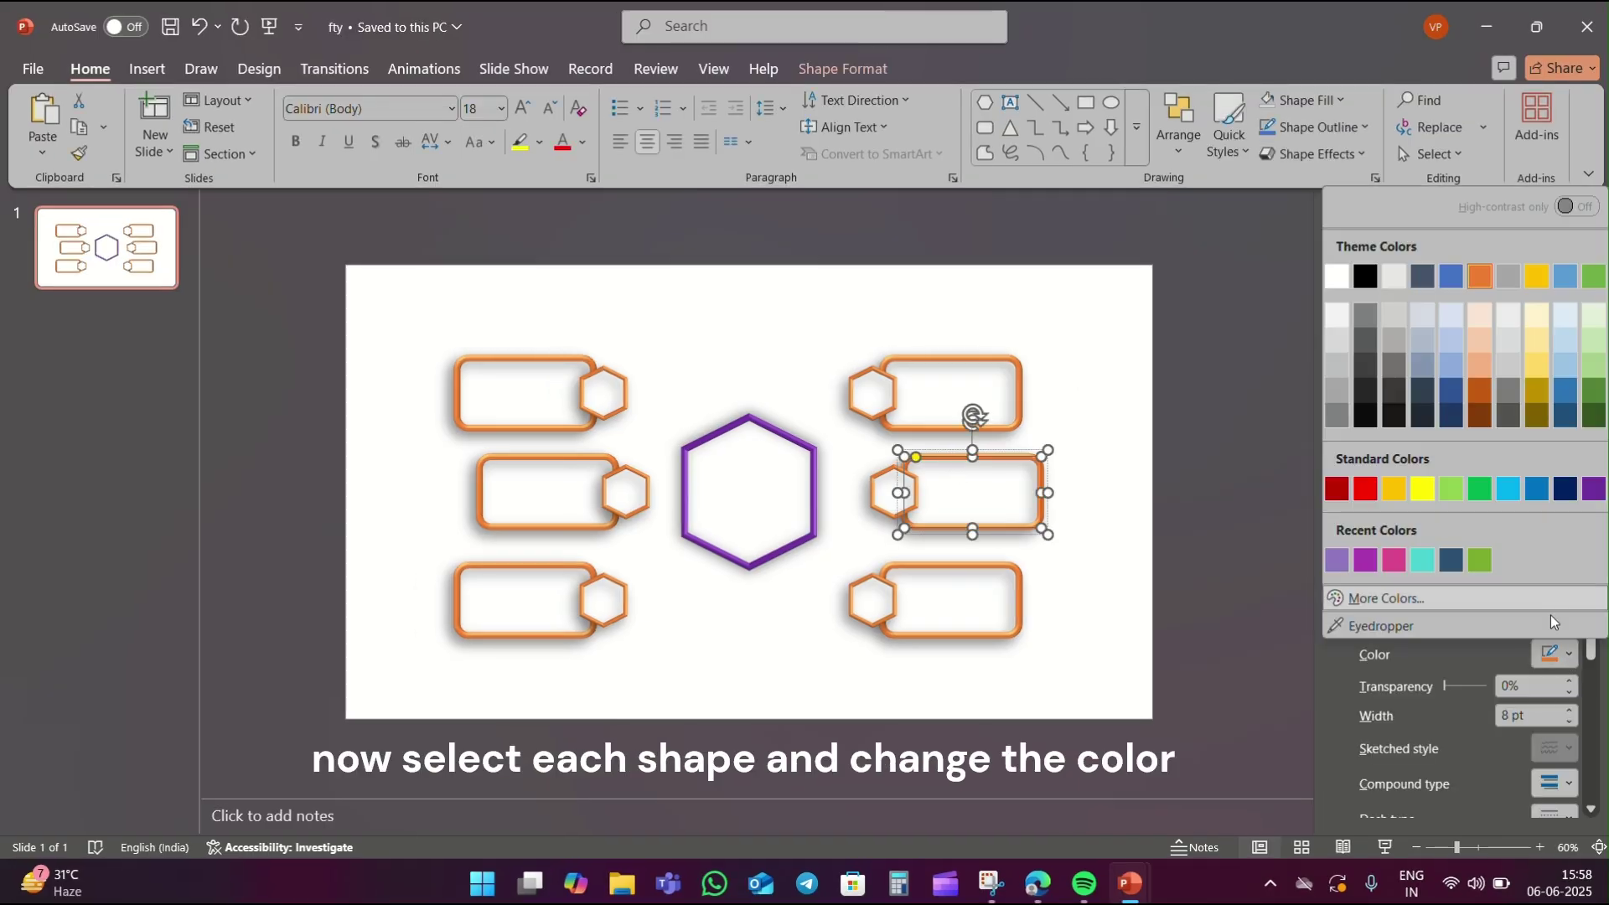
pyautogui.click(1478, 560)
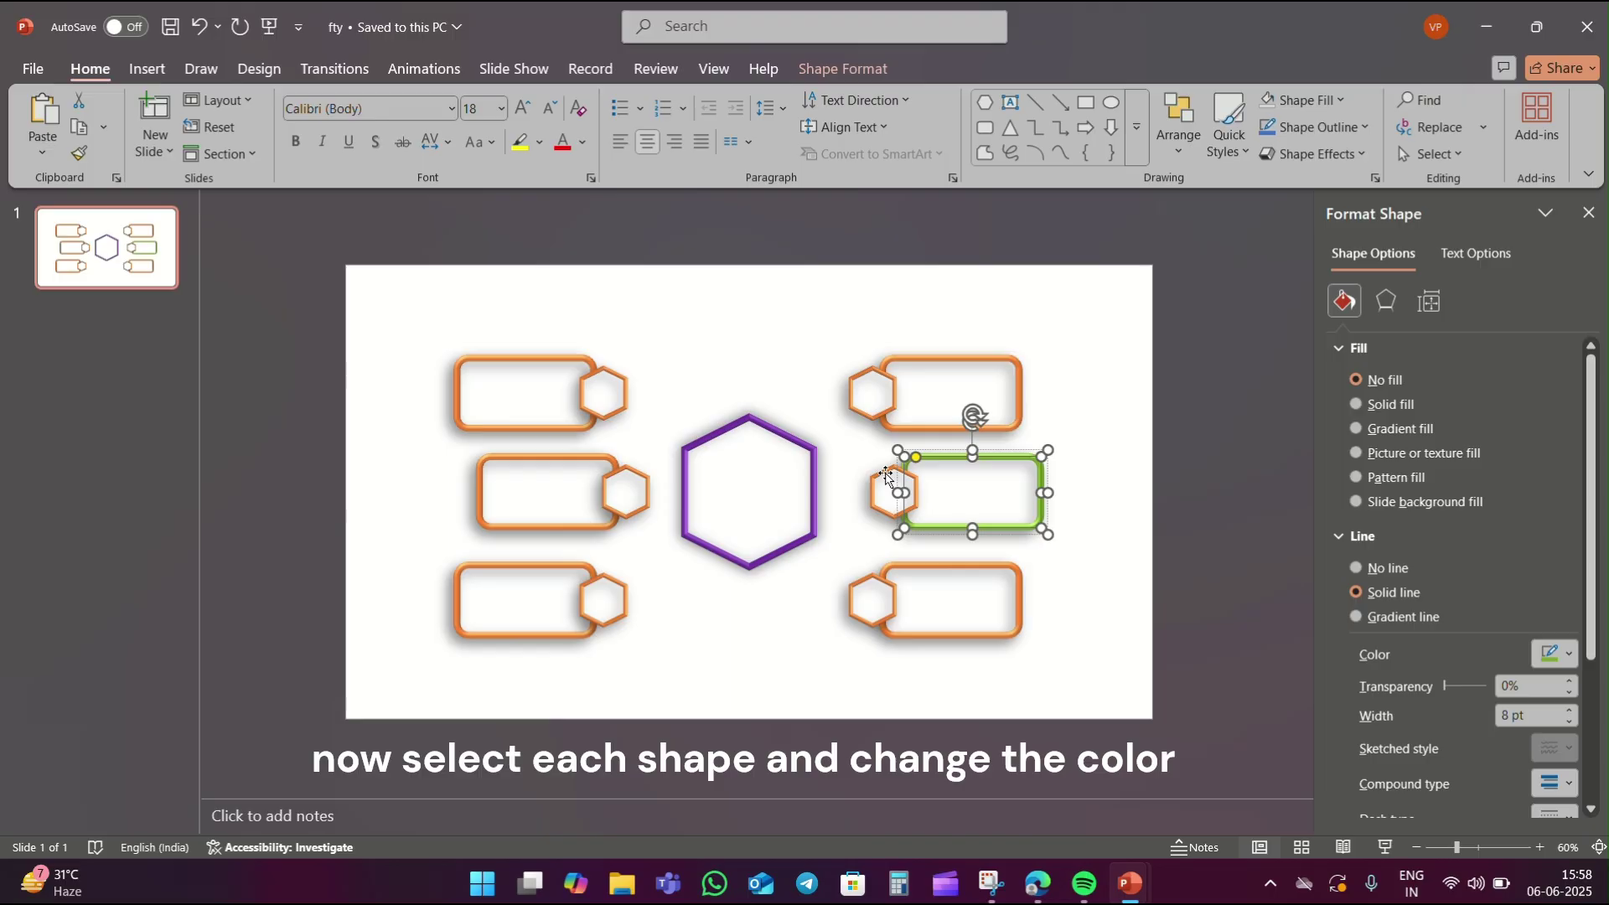
pyautogui.click(886, 476)
pyautogui.click(1554, 654)
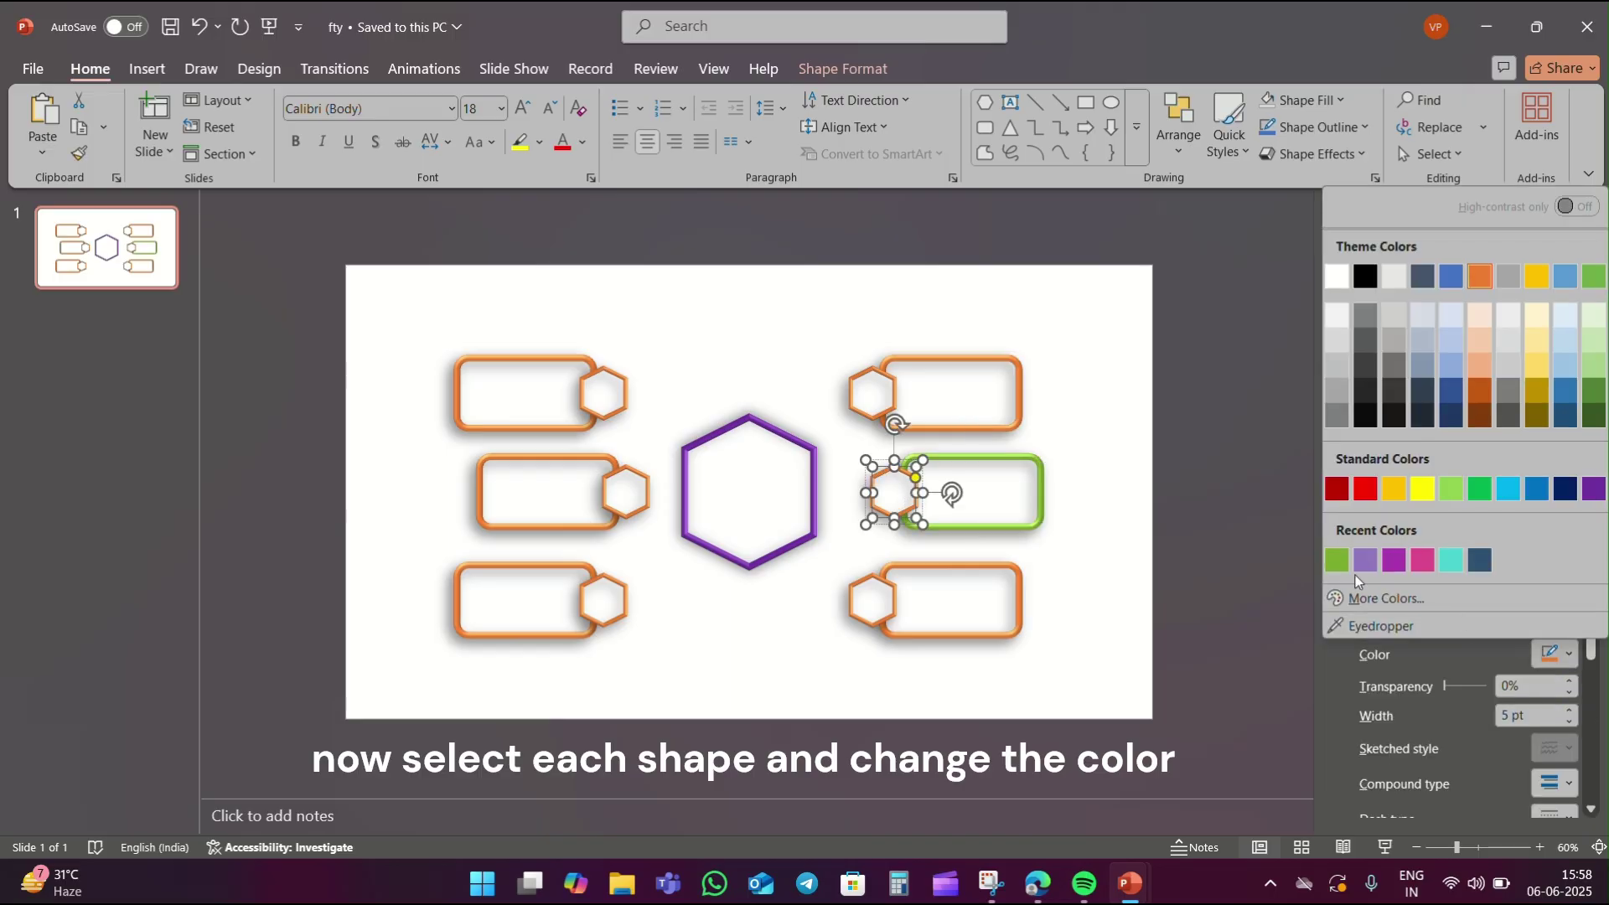
pyautogui.click(1355, 560)
pyautogui.click(970, 570)
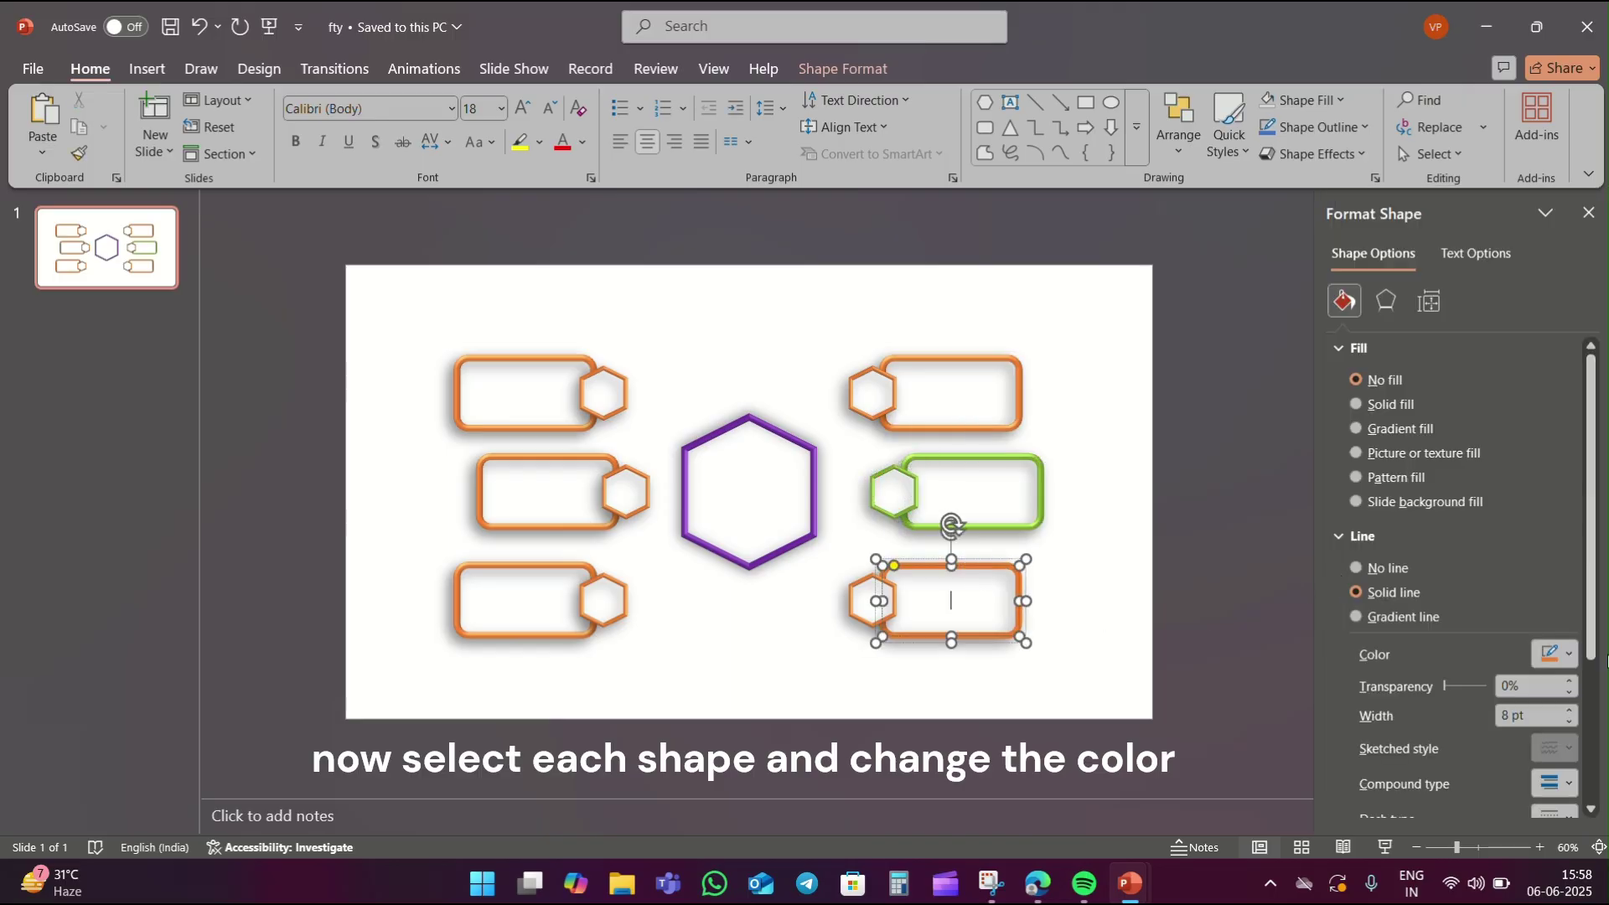
pyautogui.click(1554, 655)
pyautogui.click(1488, 566)
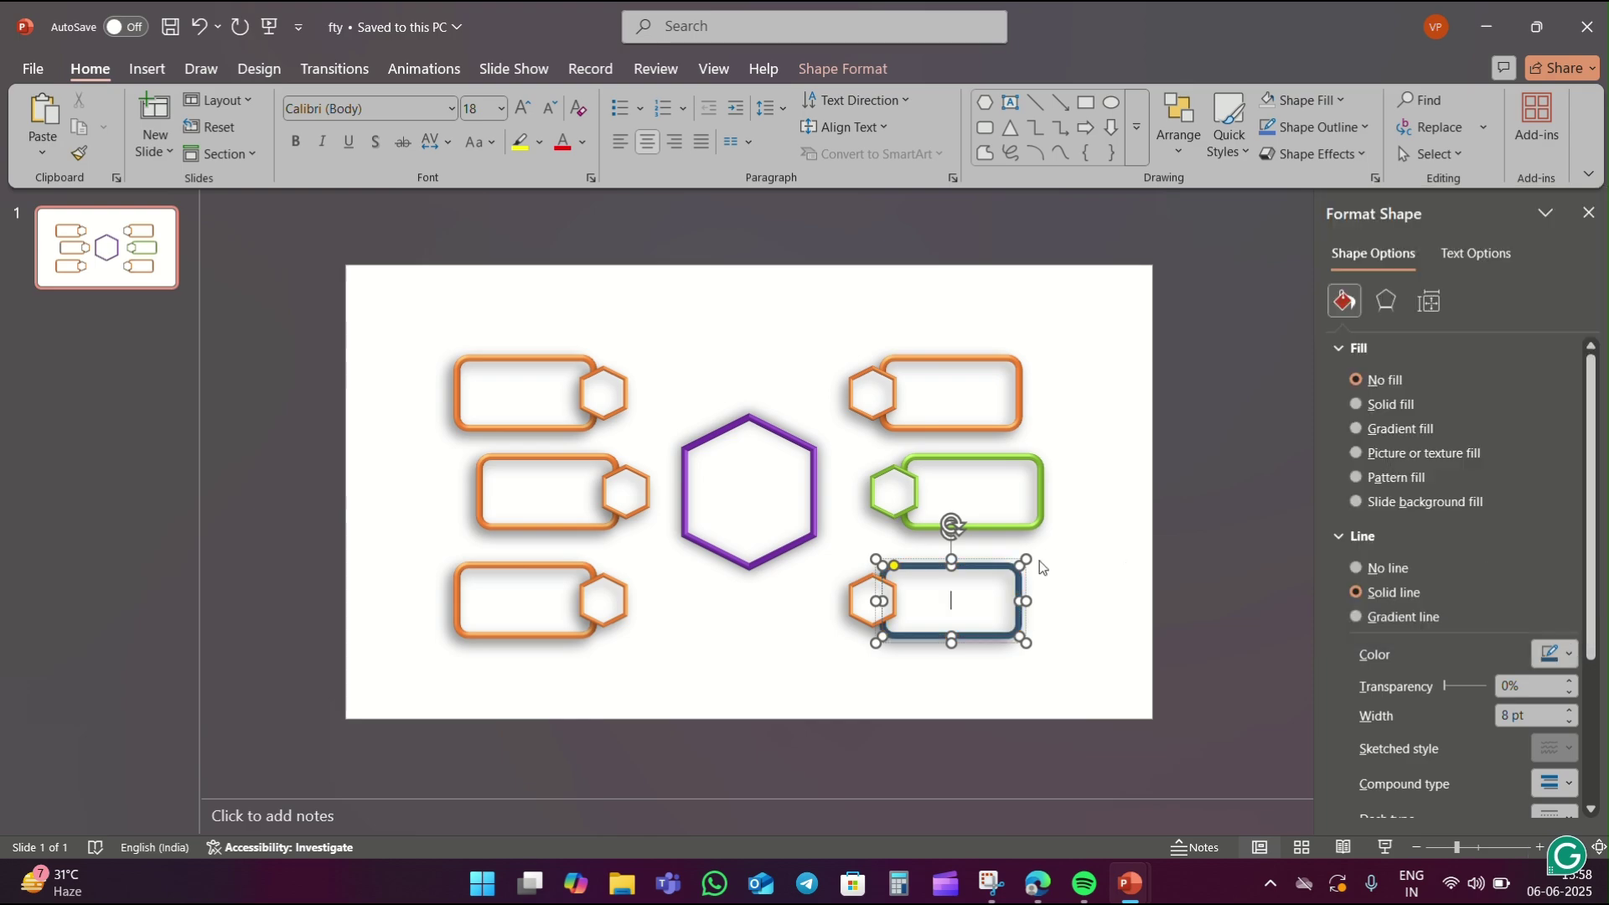
pyautogui.click(861, 587)
pyautogui.click(1554, 654)
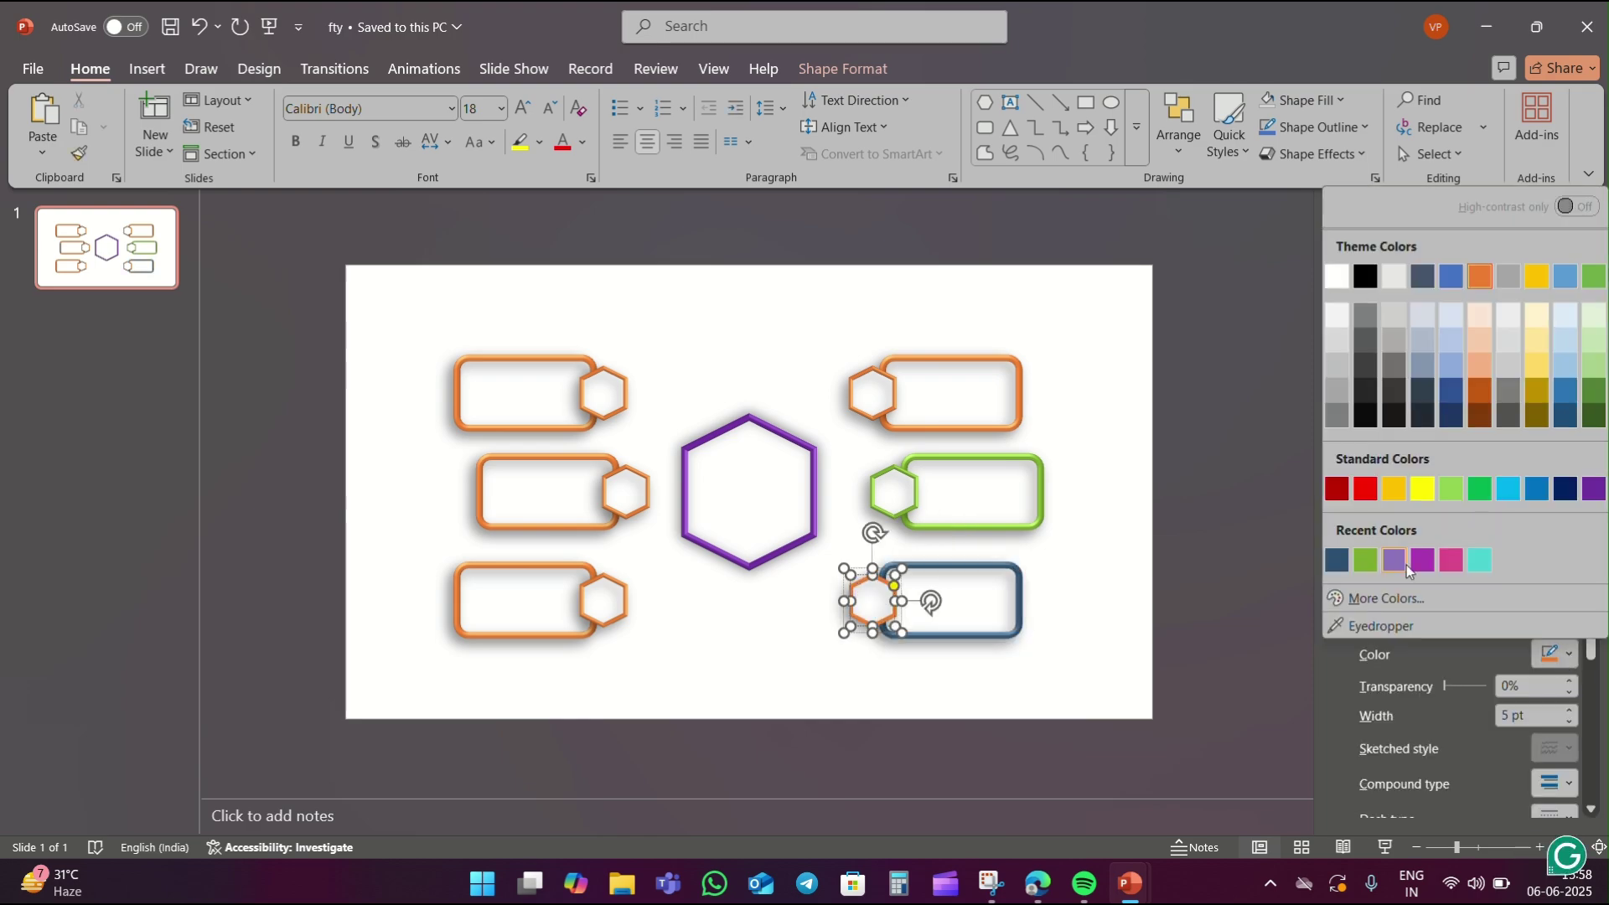
pyautogui.click(1346, 555)
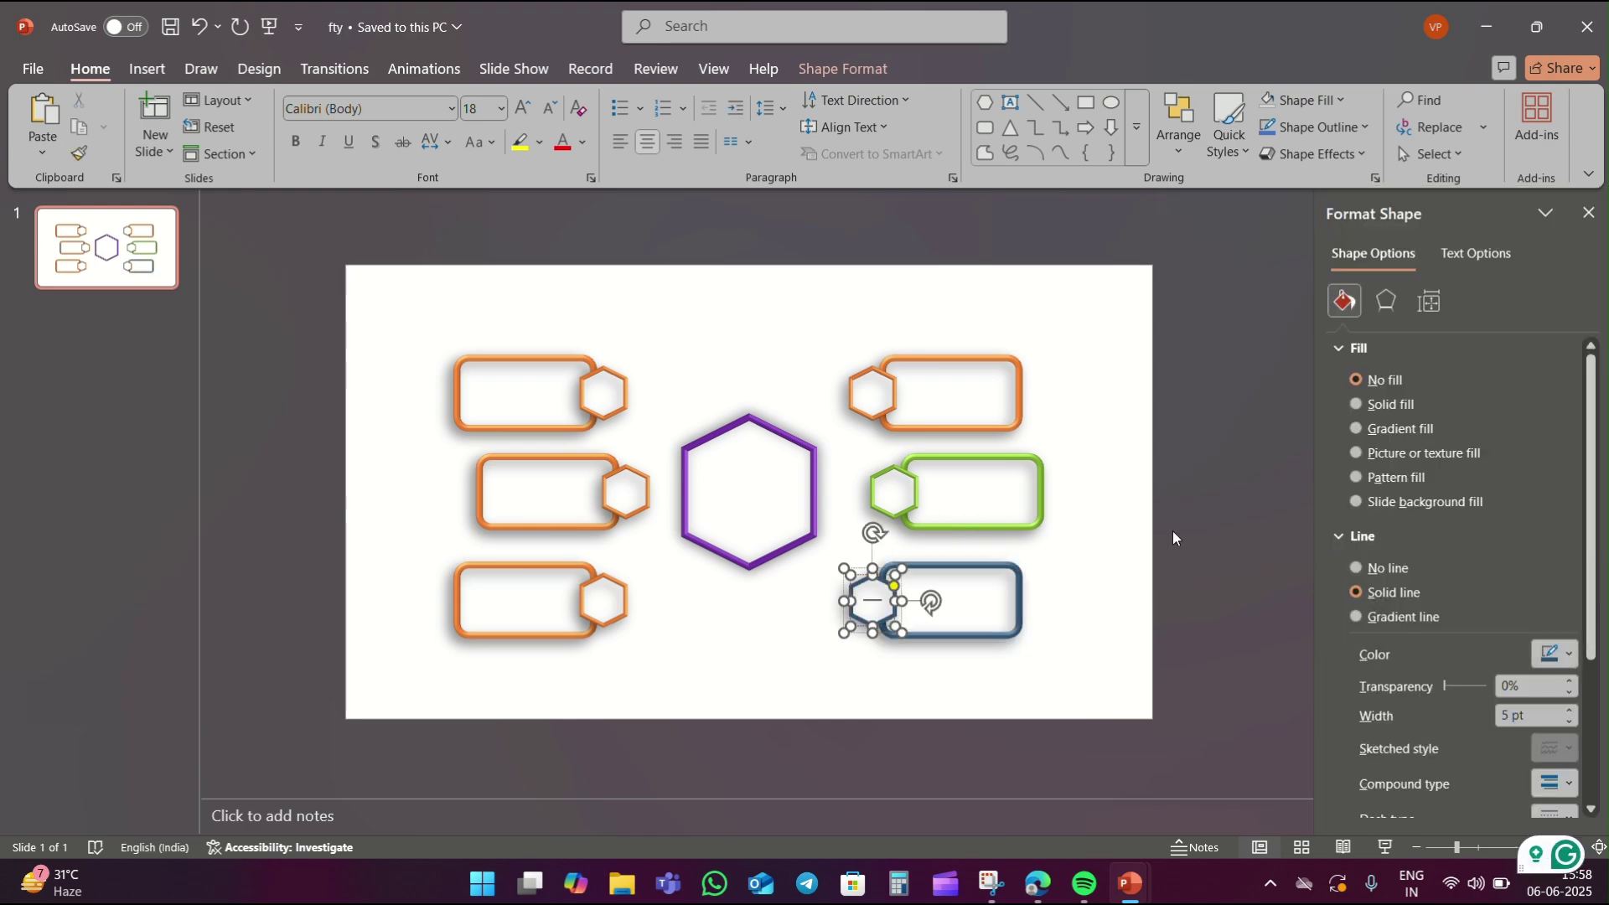
# Outline the top-left box and its small hexagon in teal, and the middle-left pair in pink.
pyautogui.click(582, 358)
pyautogui.click(1554, 654)
pyautogui.click(1488, 573)
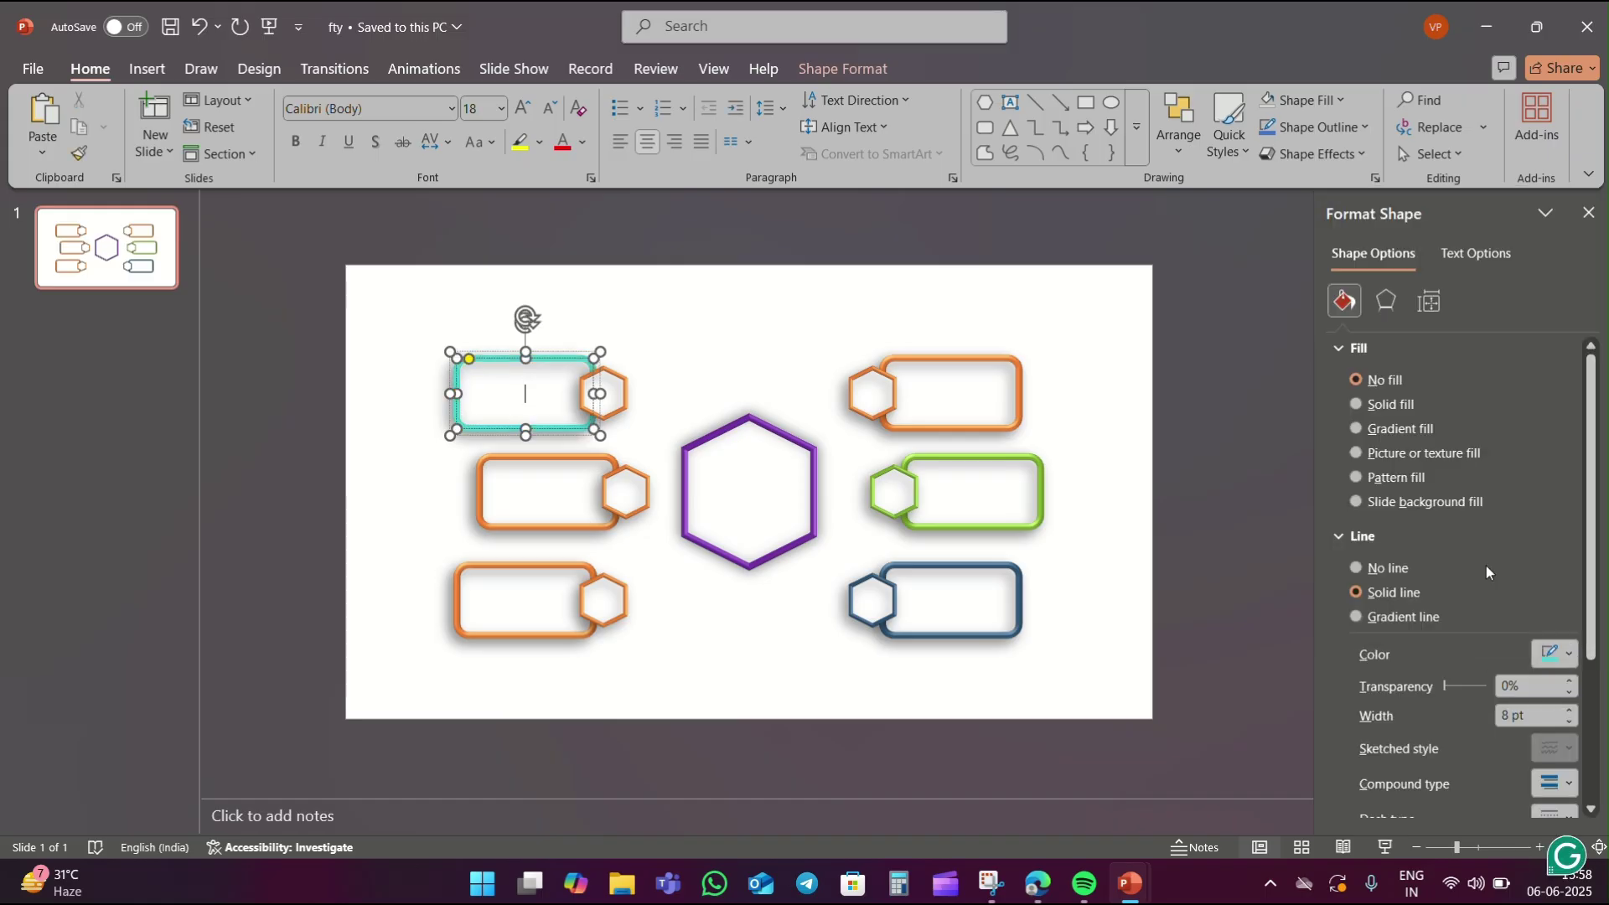
pyautogui.click(623, 388)
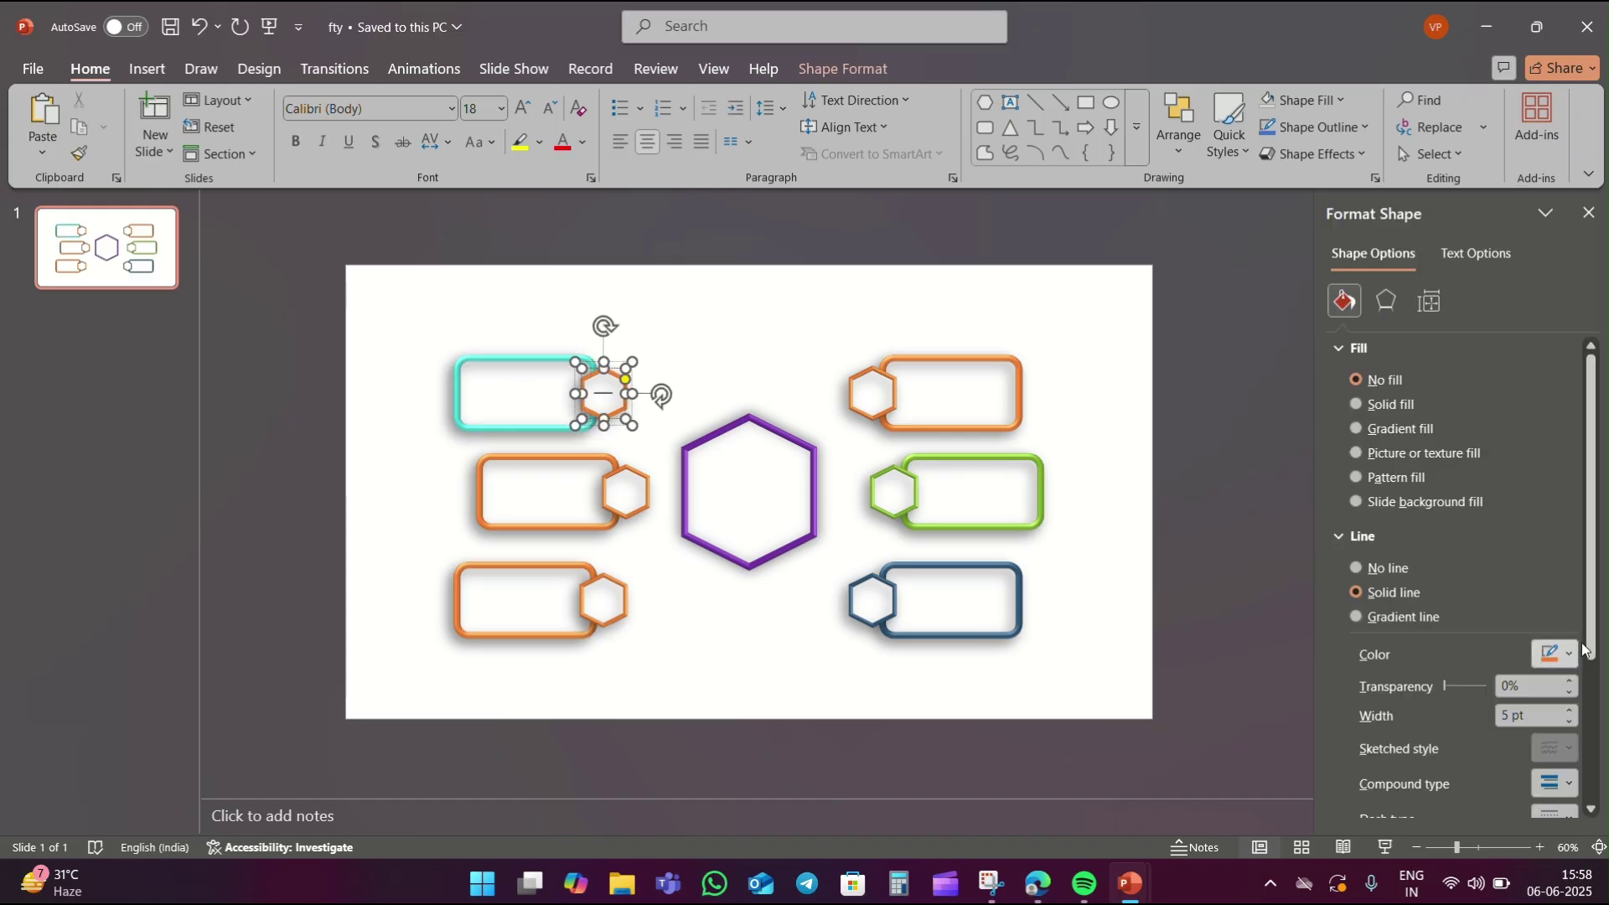
pyautogui.click(1554, 655)
pyautogui.click(1336, 559)
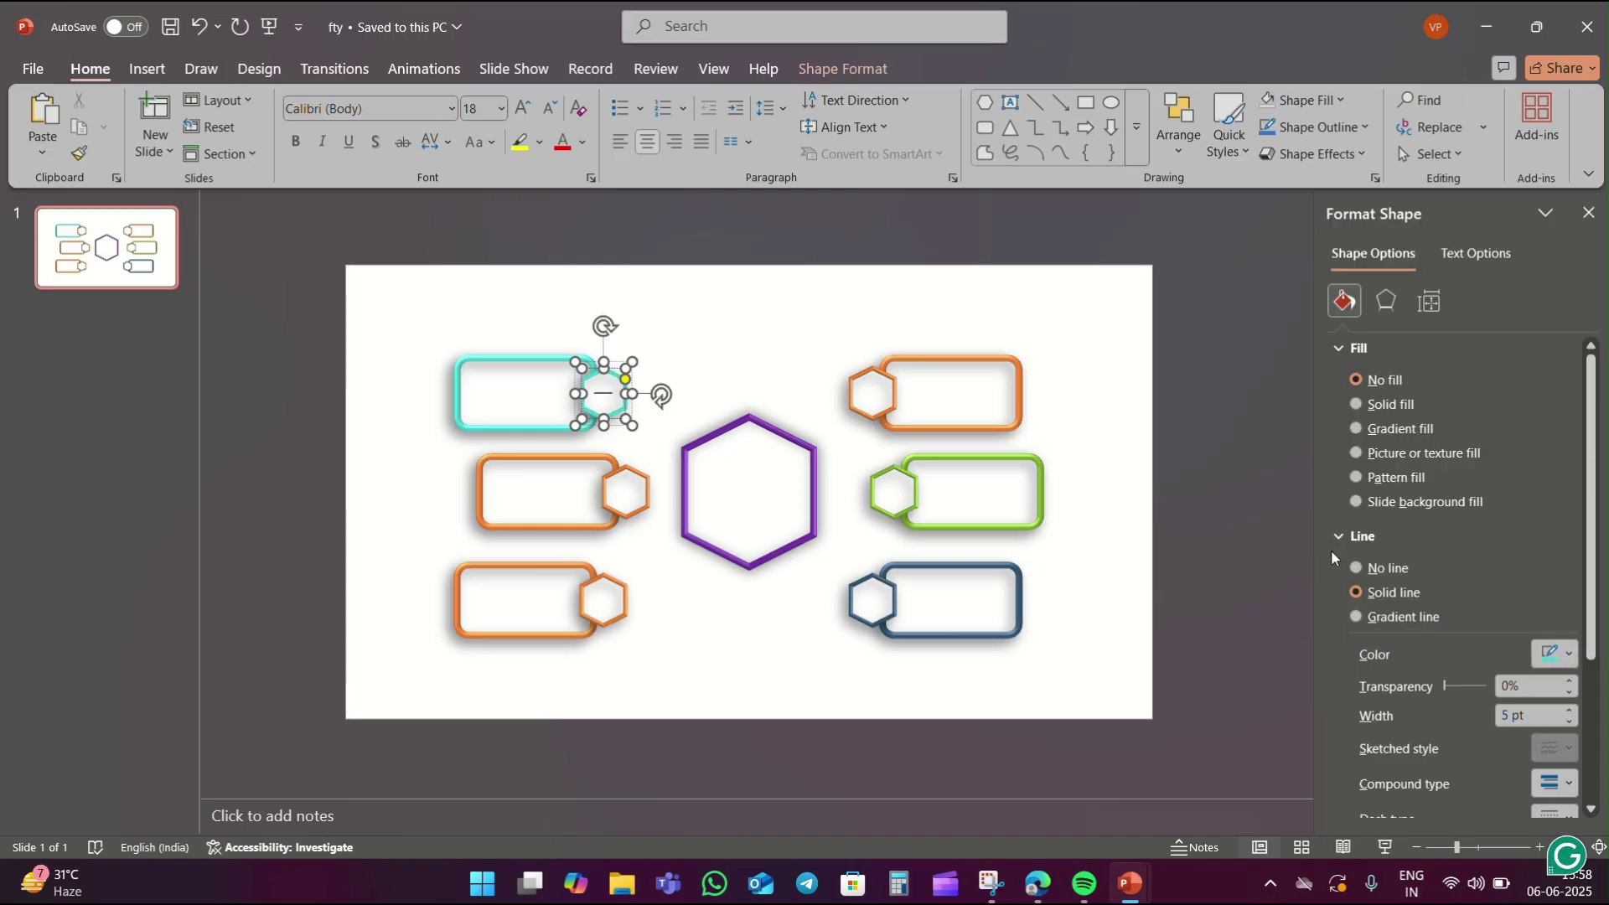
pyautogui.click(548, 460)
pyautogui.click(1555, 654)
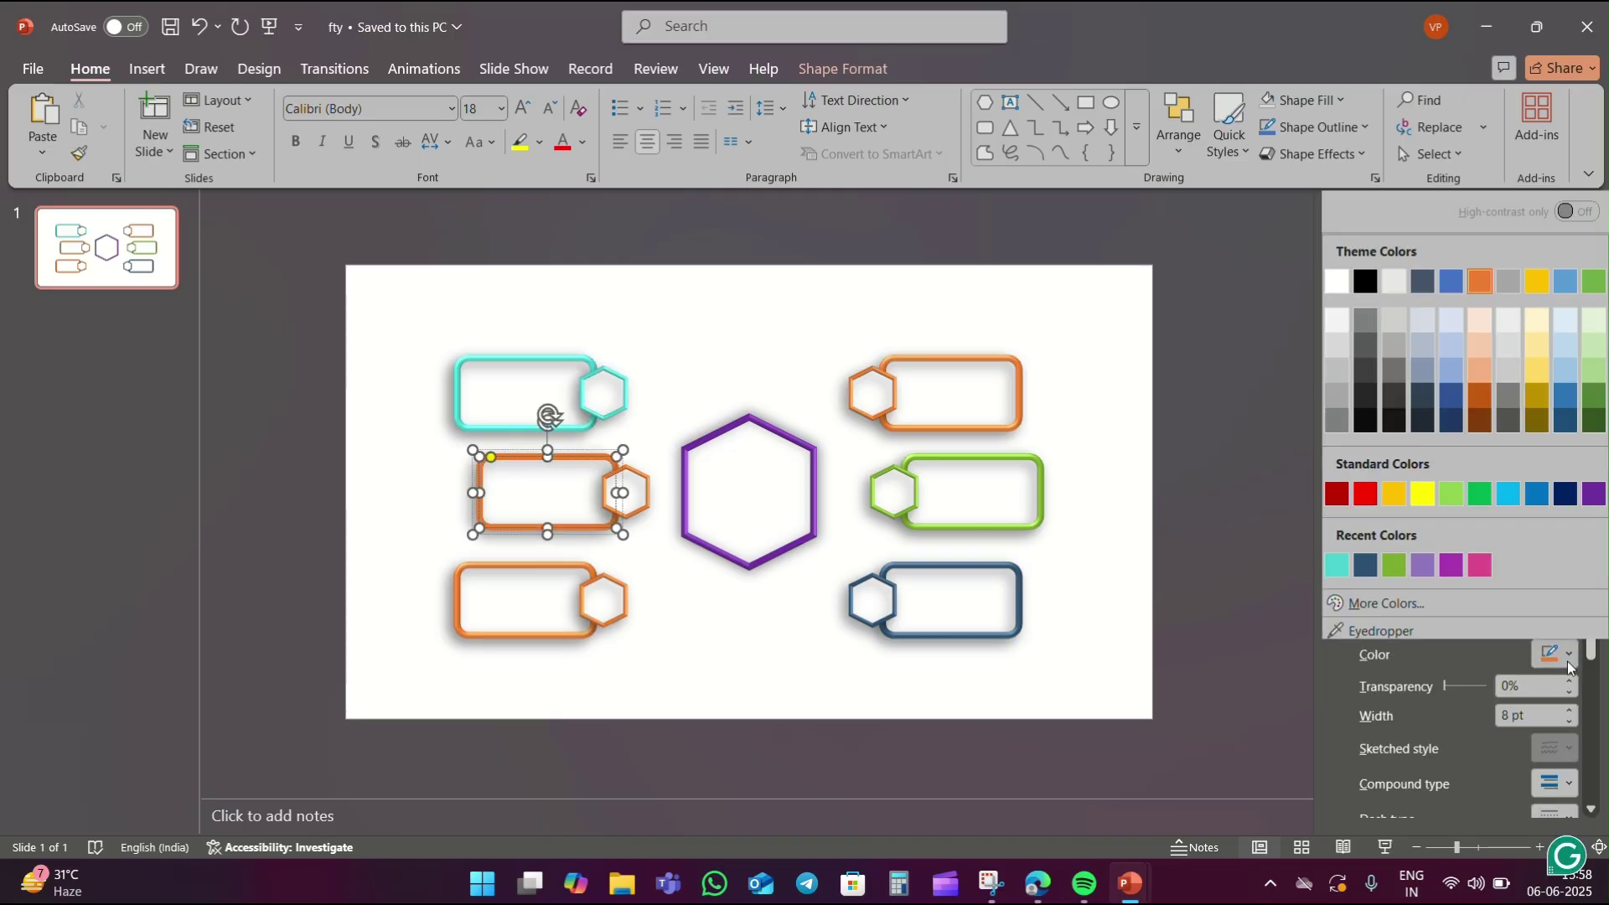
pyautogui.click(1479, 560)
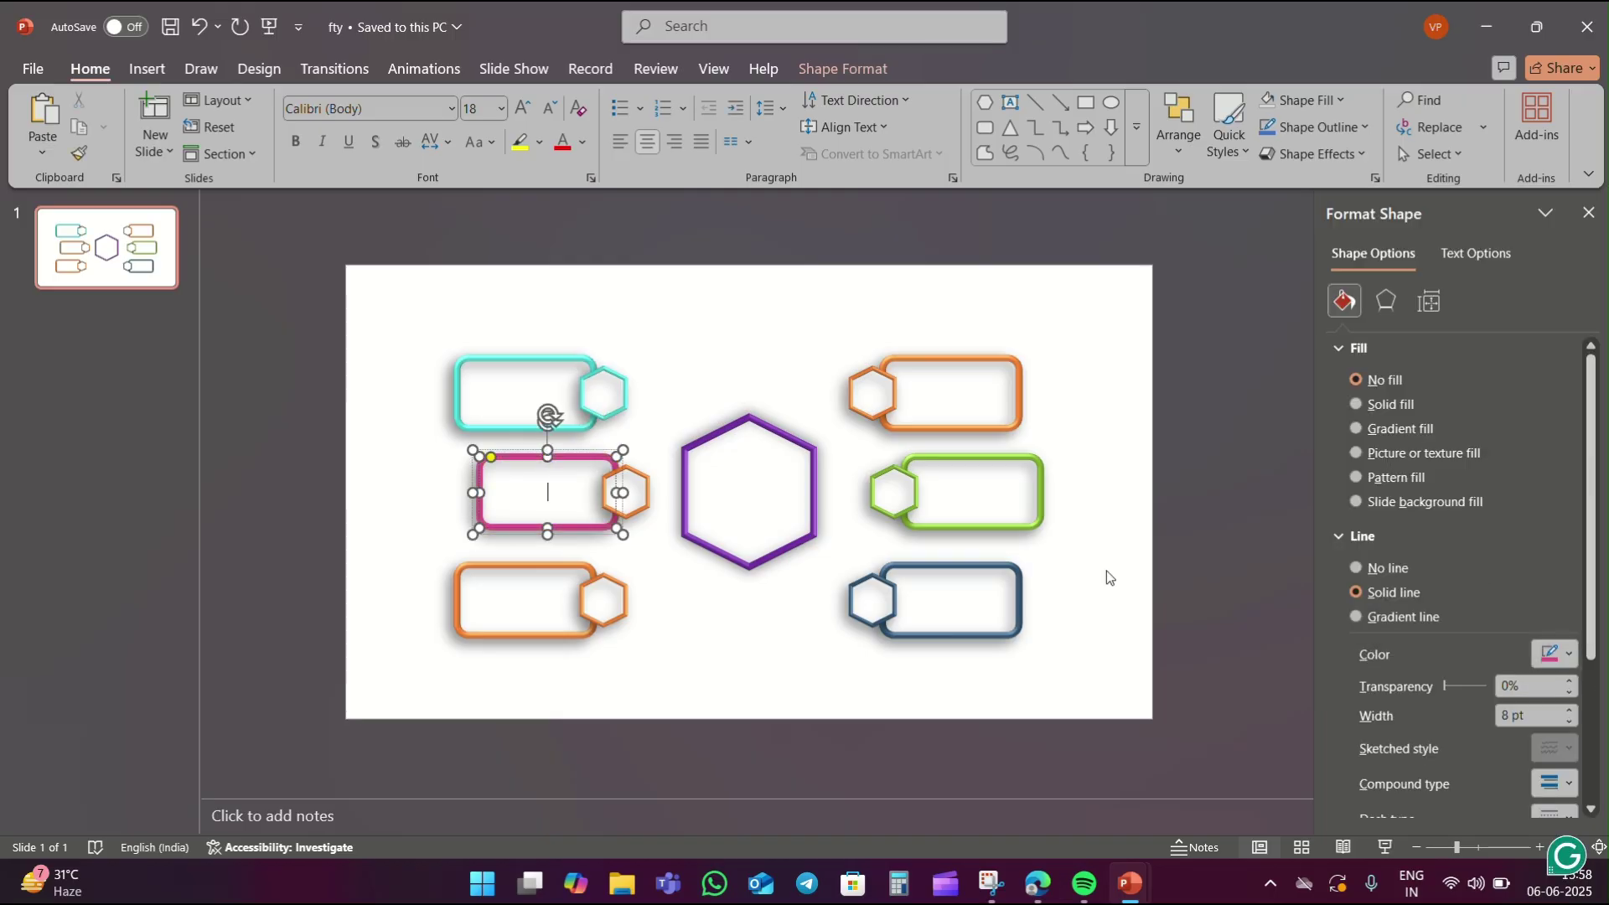
pyautogui.click(641, 495)
pyautogui.click(1554, 654)
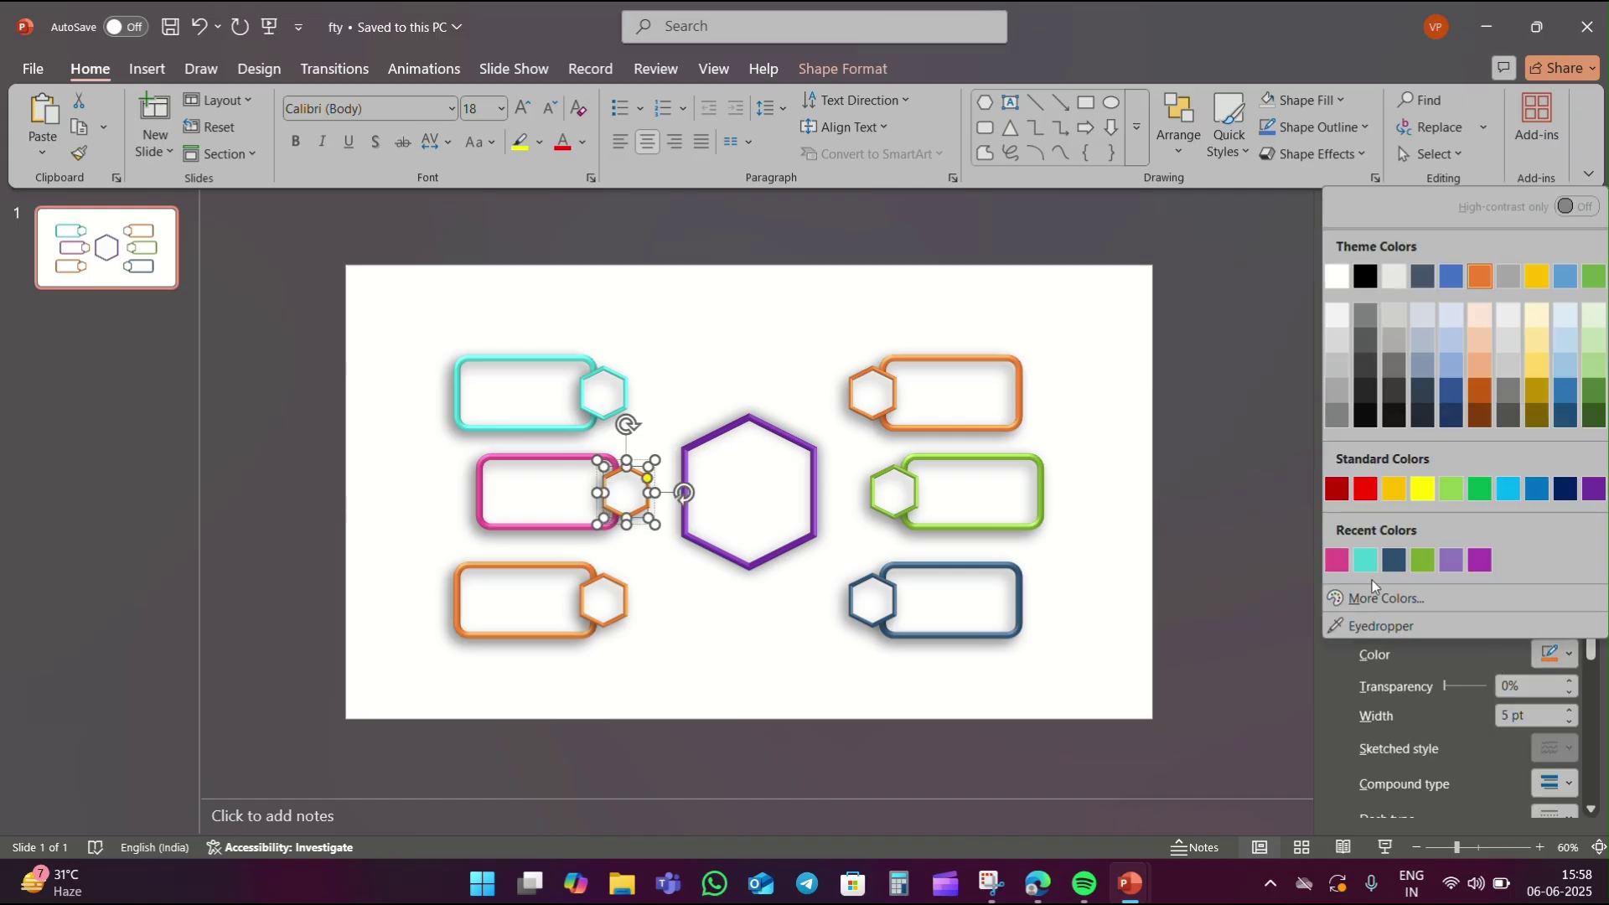
pyautogui.click(1342, 559)
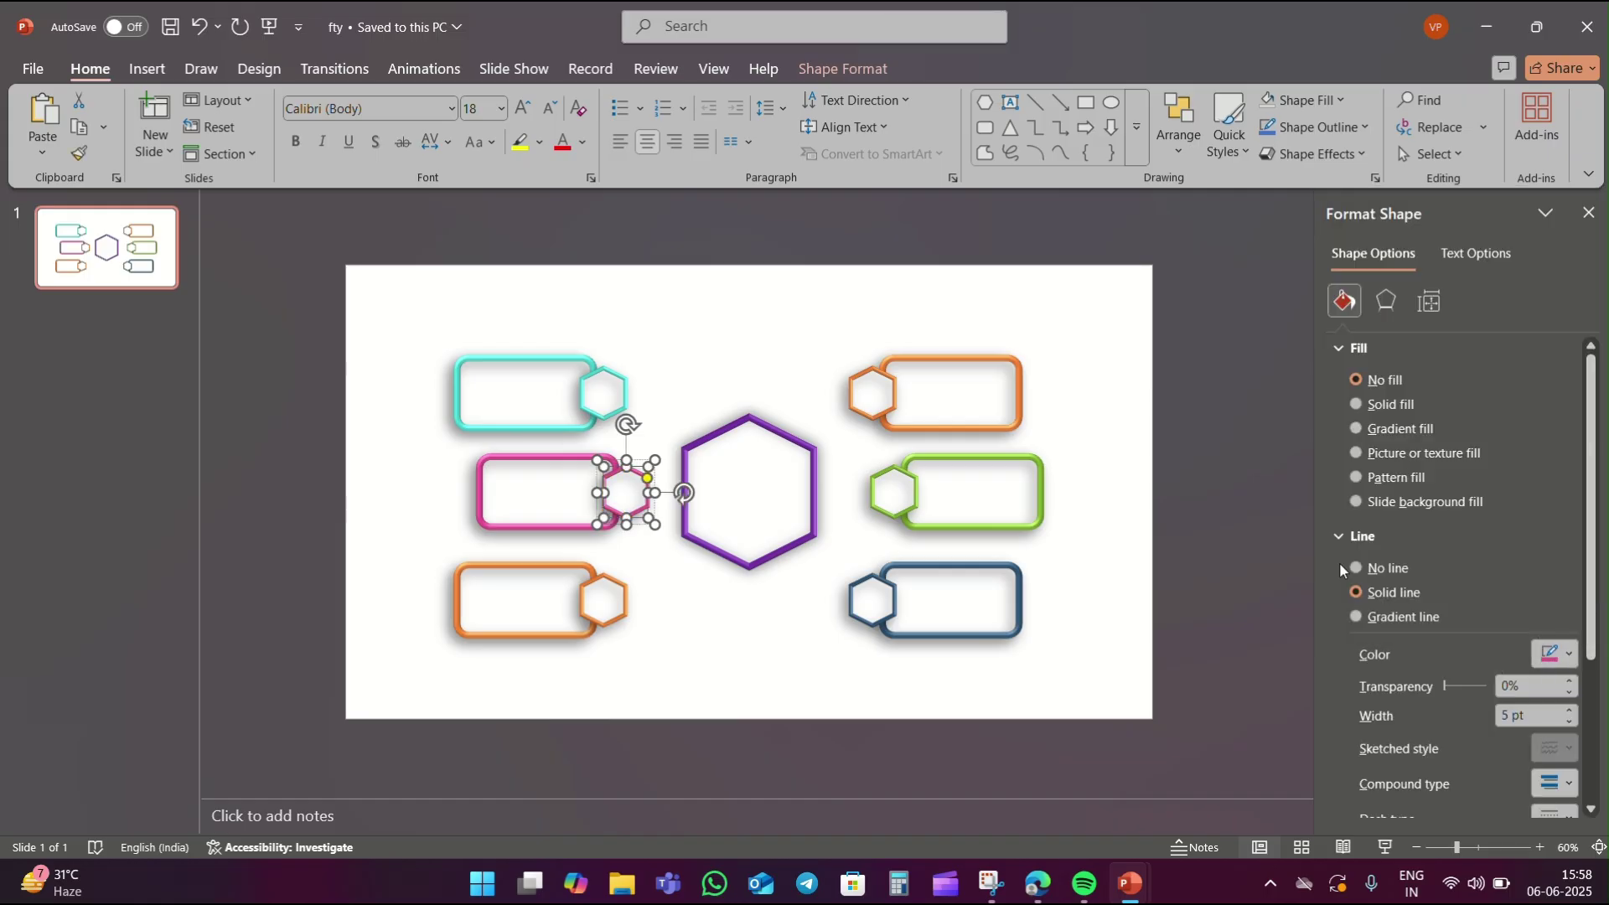
# Outline the bottom-left box and hexagon in magenta, and change the central hexagon's outline to lavender.
pyautogui.click(594, 574)
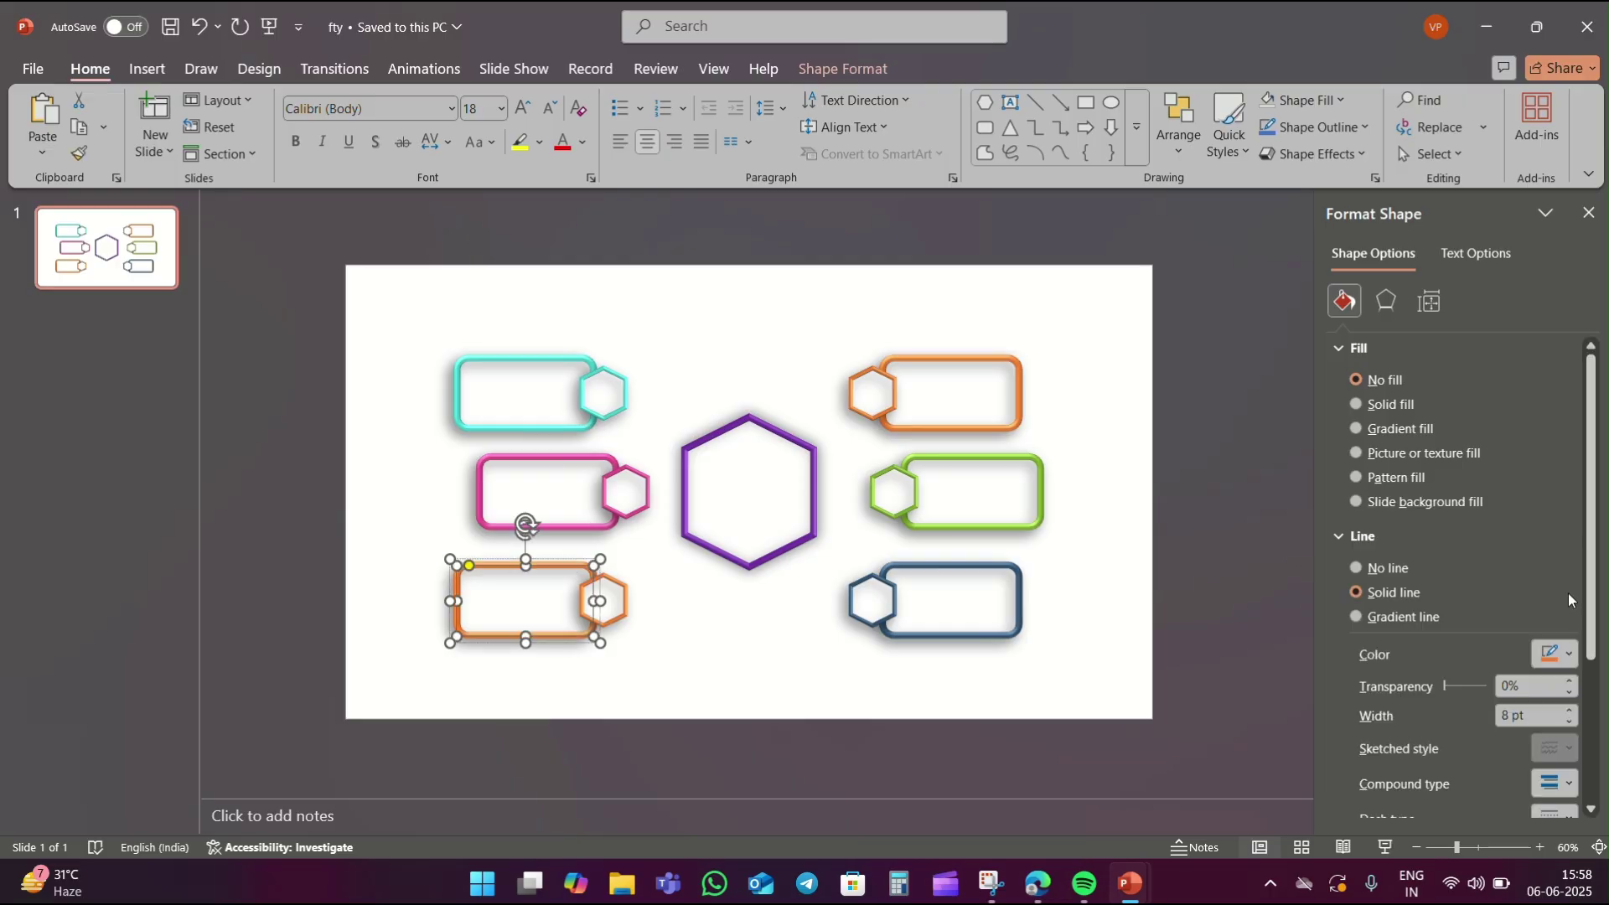
pyautogui.click(1551, 652)
pyautogui.click(1483, 566)
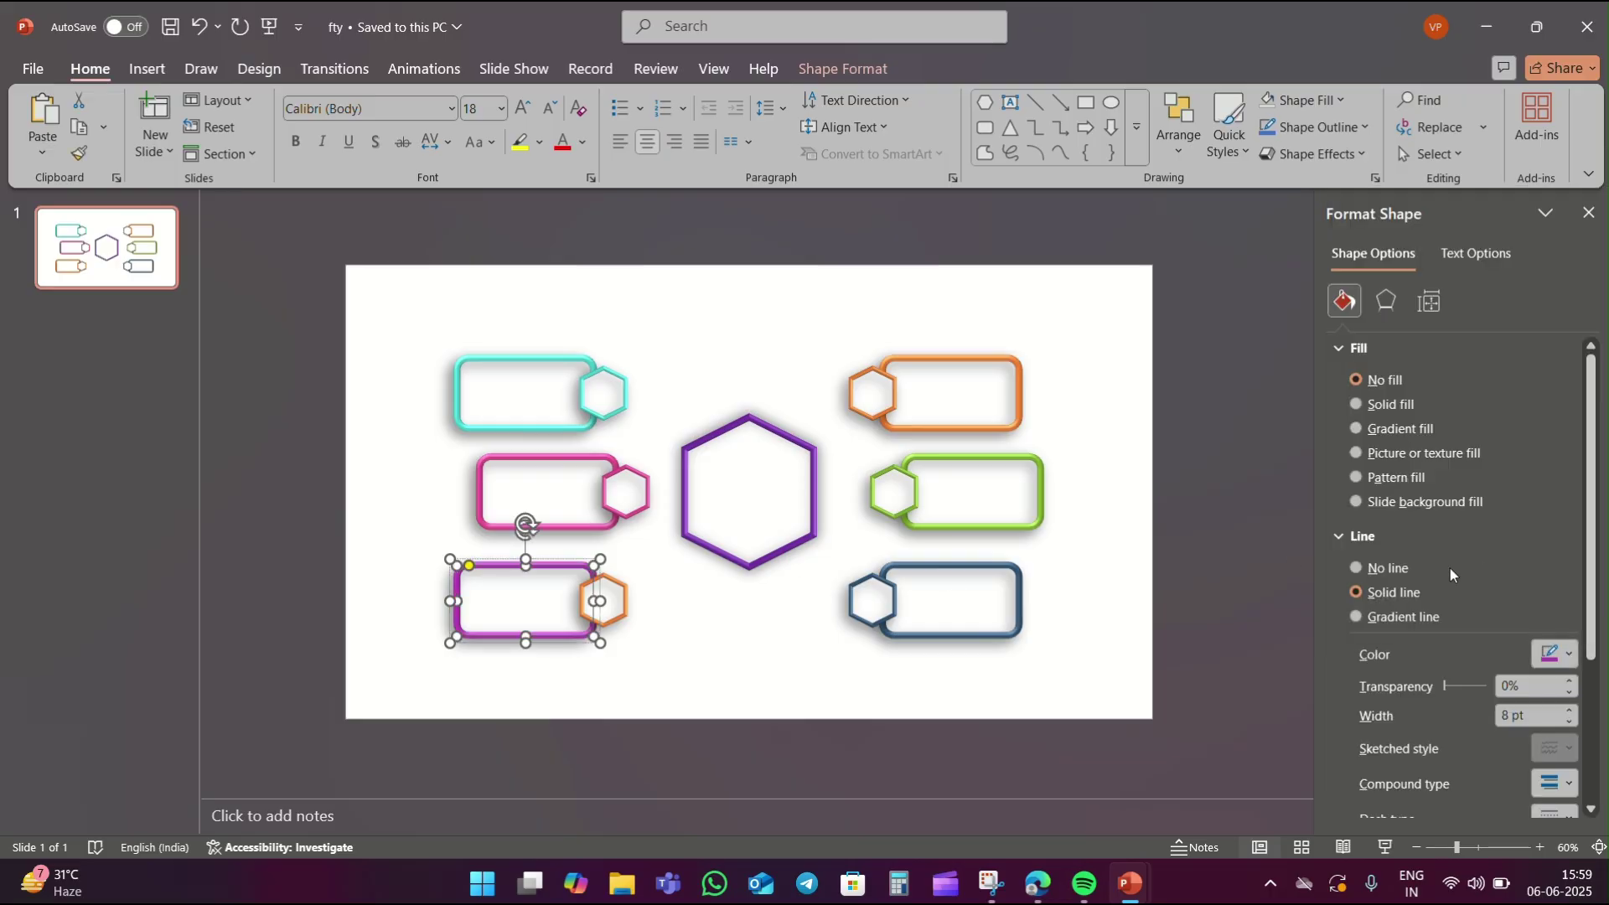
pyautogui.click(610, 579)
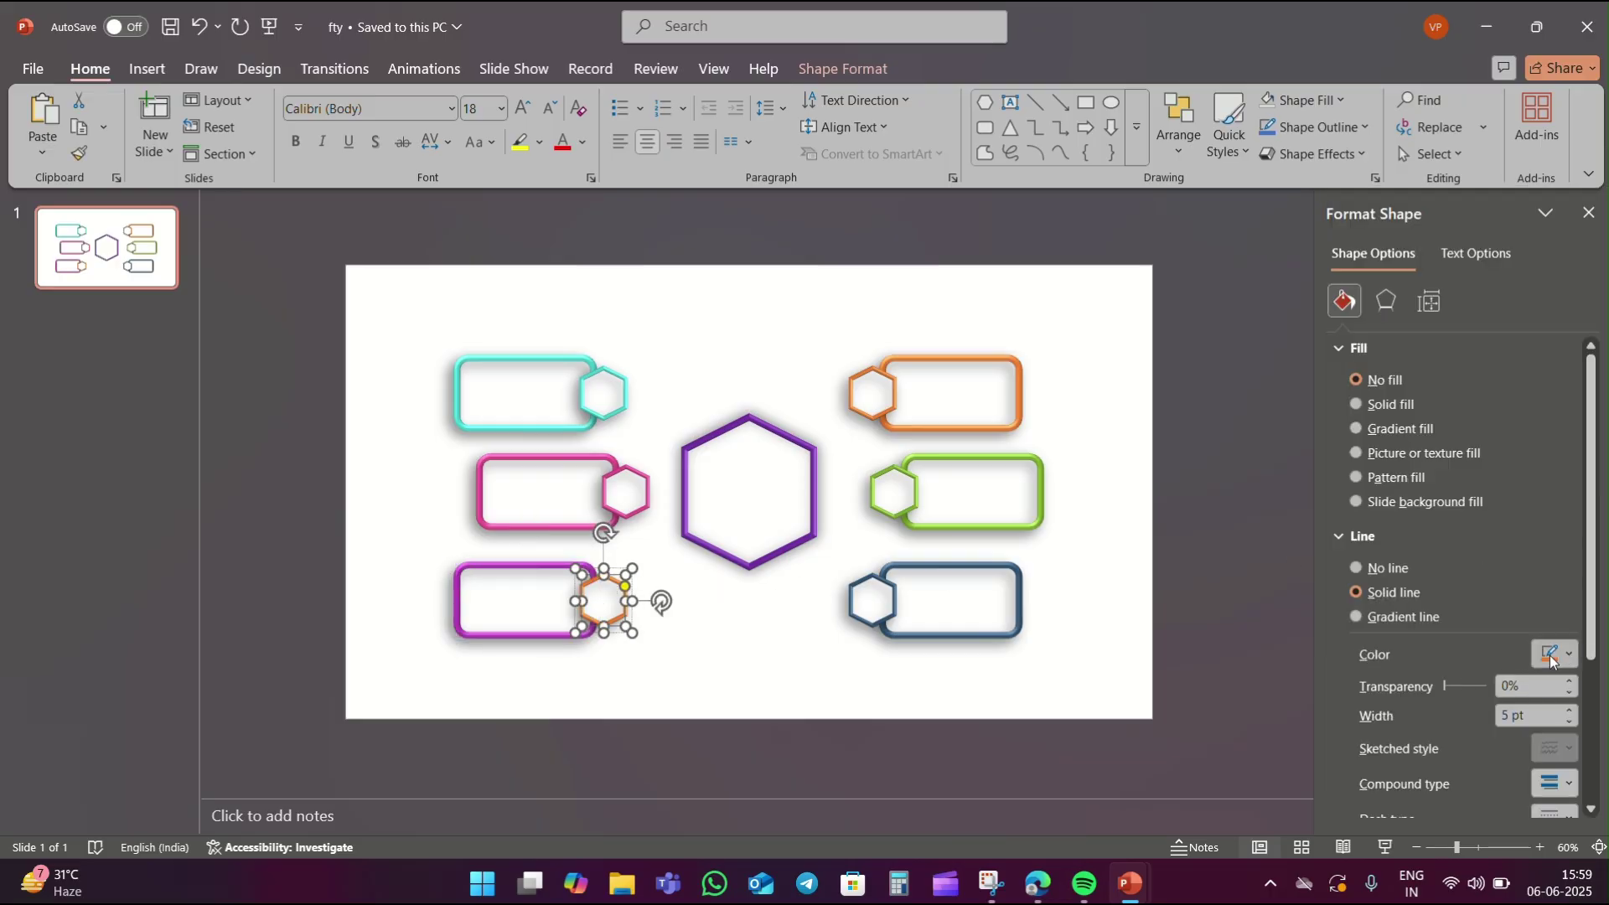
pyautogui.click(1551, 653)
pyautogui.click(1338, 561)
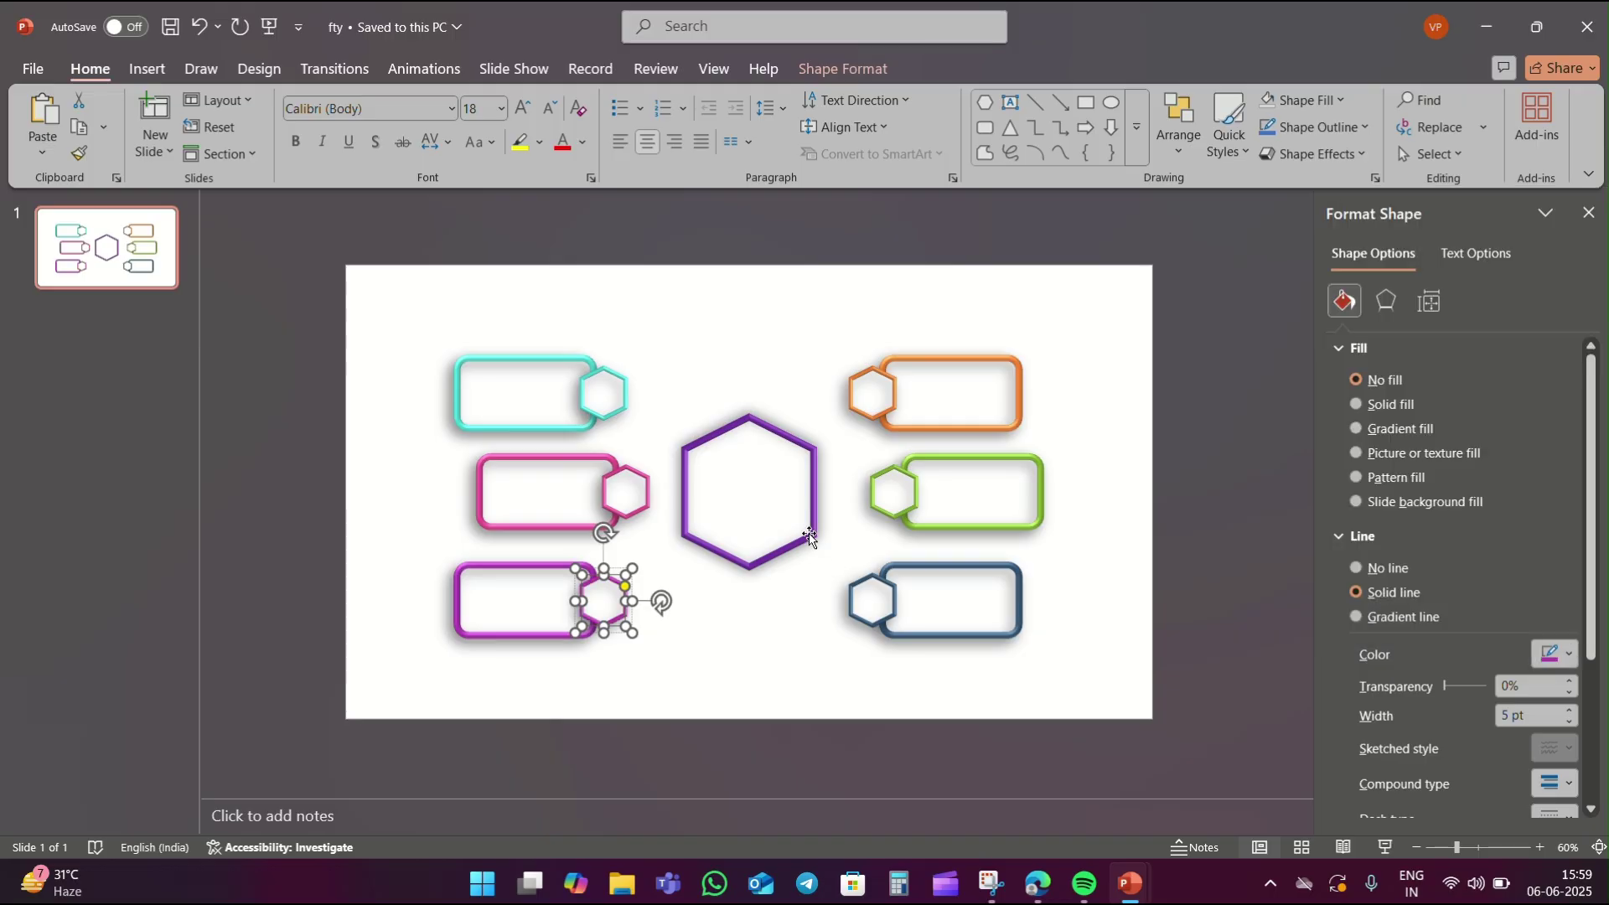
pyautogui.click(809, 538)
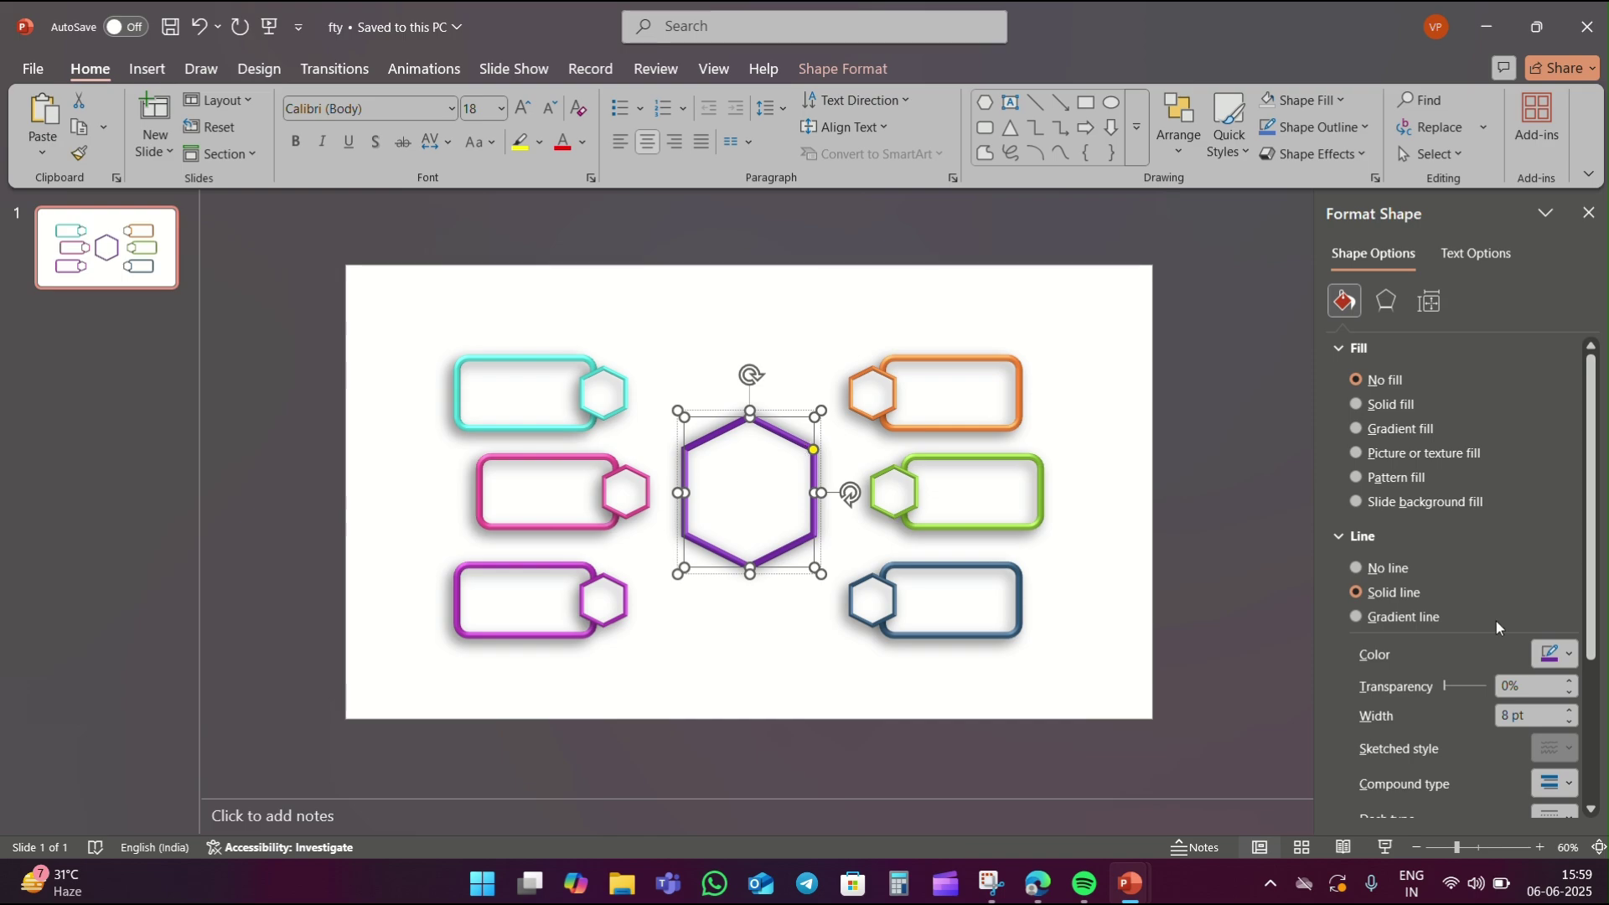
pyautogui.click(1549, 658)
pyautogui.click(1480, 561)
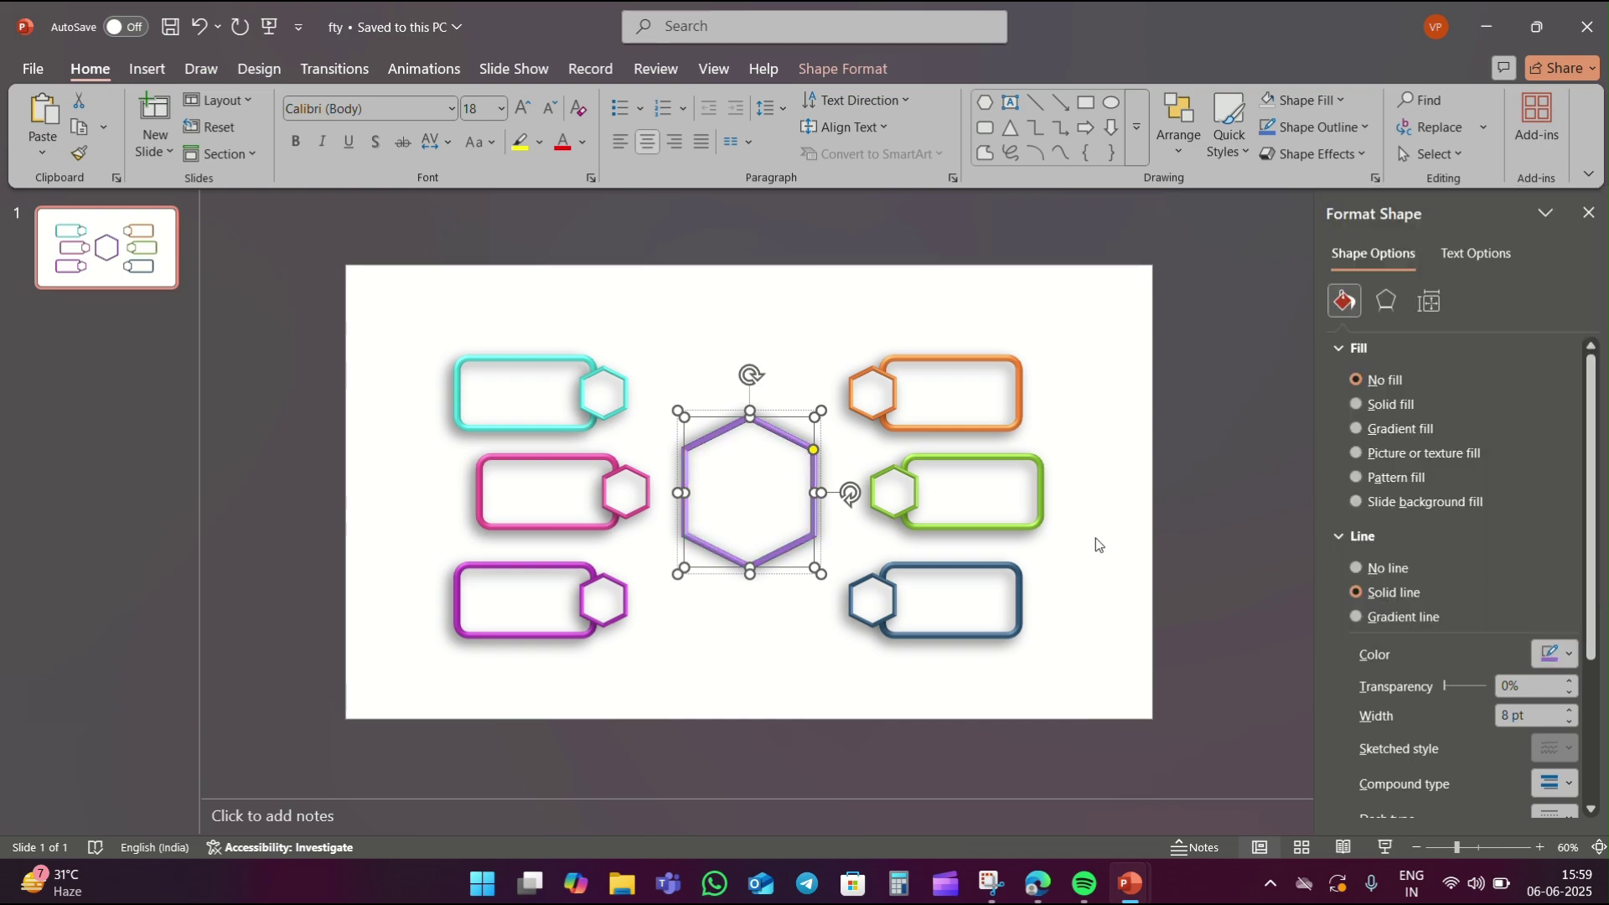
pyautogui.click(769, 305)
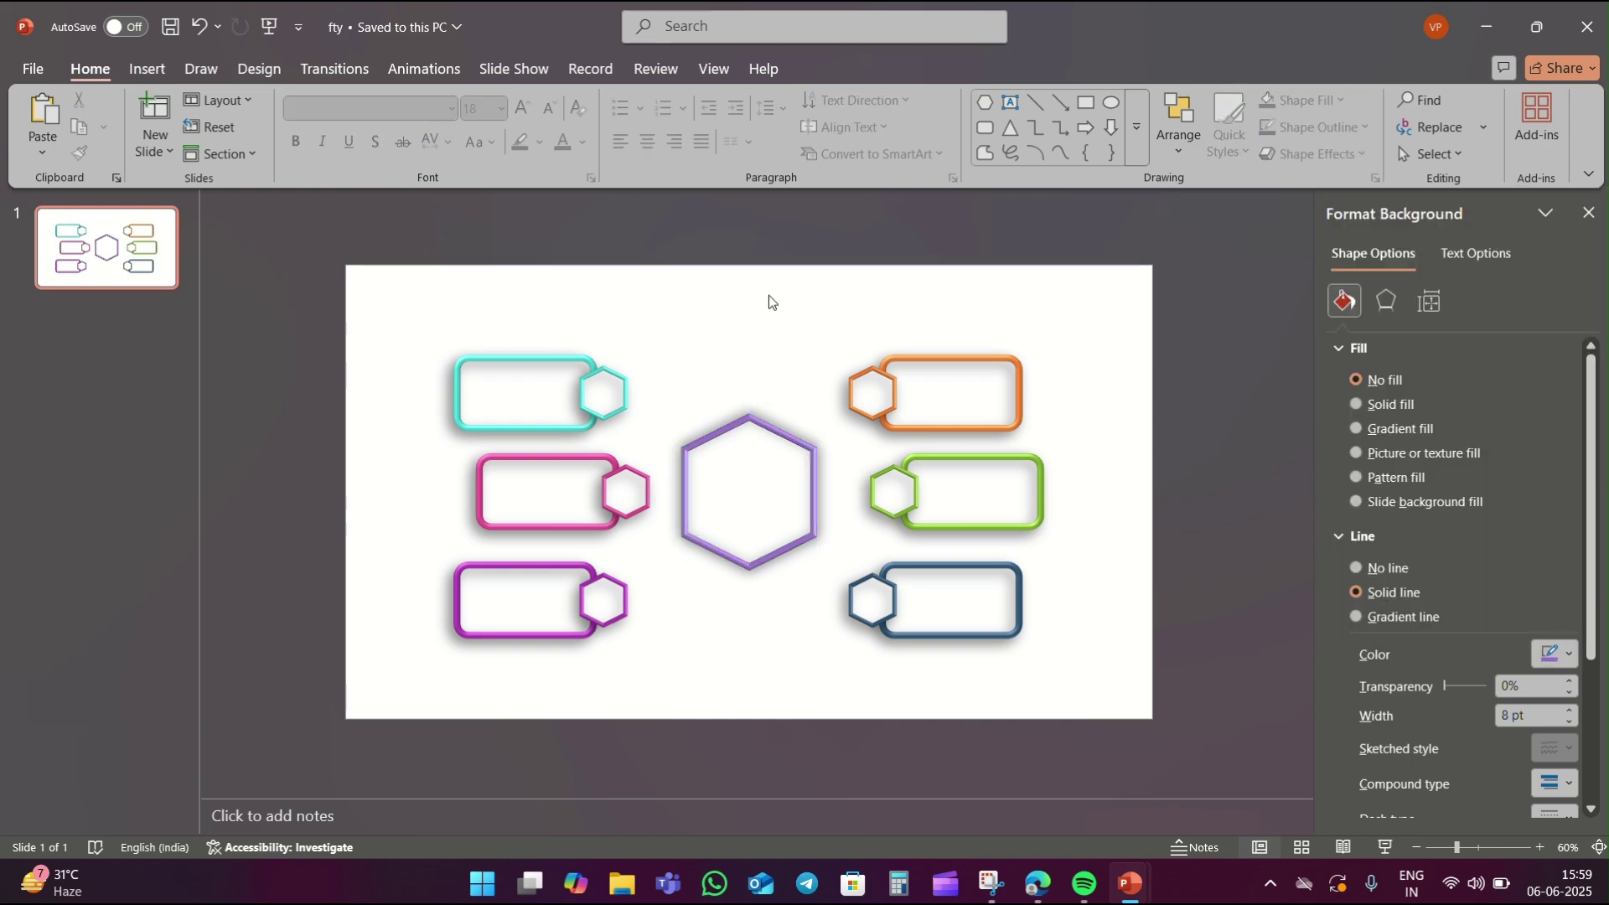
# Fill the three right-side small hexagons orange, green and dark blue to match their boxes.
pyautogui.click(870, 402)
pyautogui.click(1549, 541)
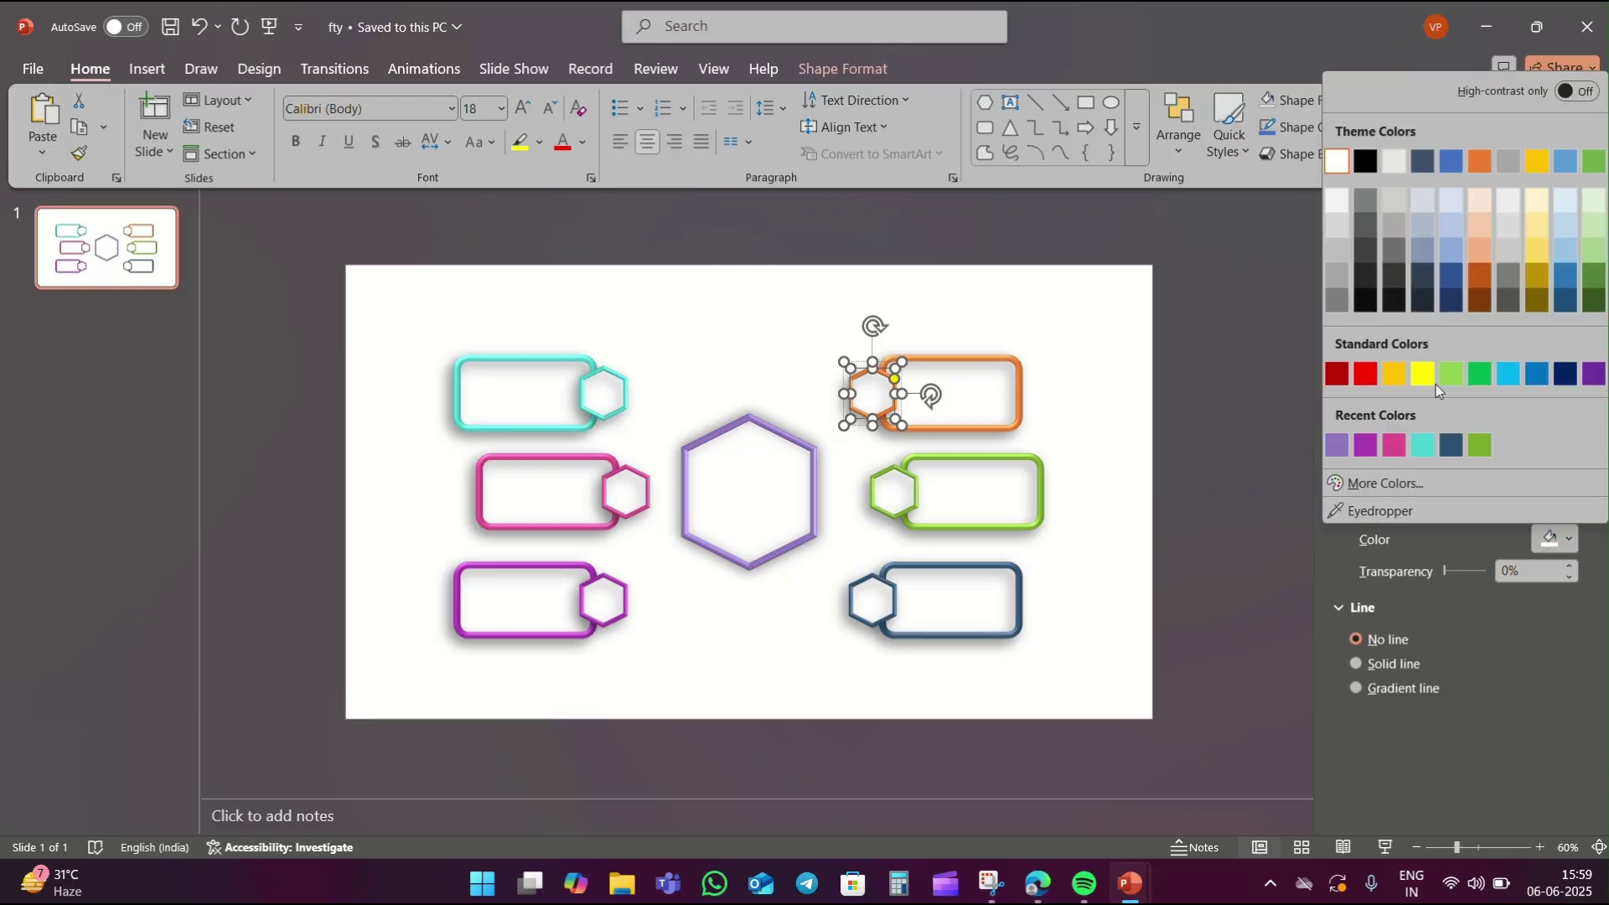
pyautogui.click(1477, 159)
pyautogui.click(896, 497)
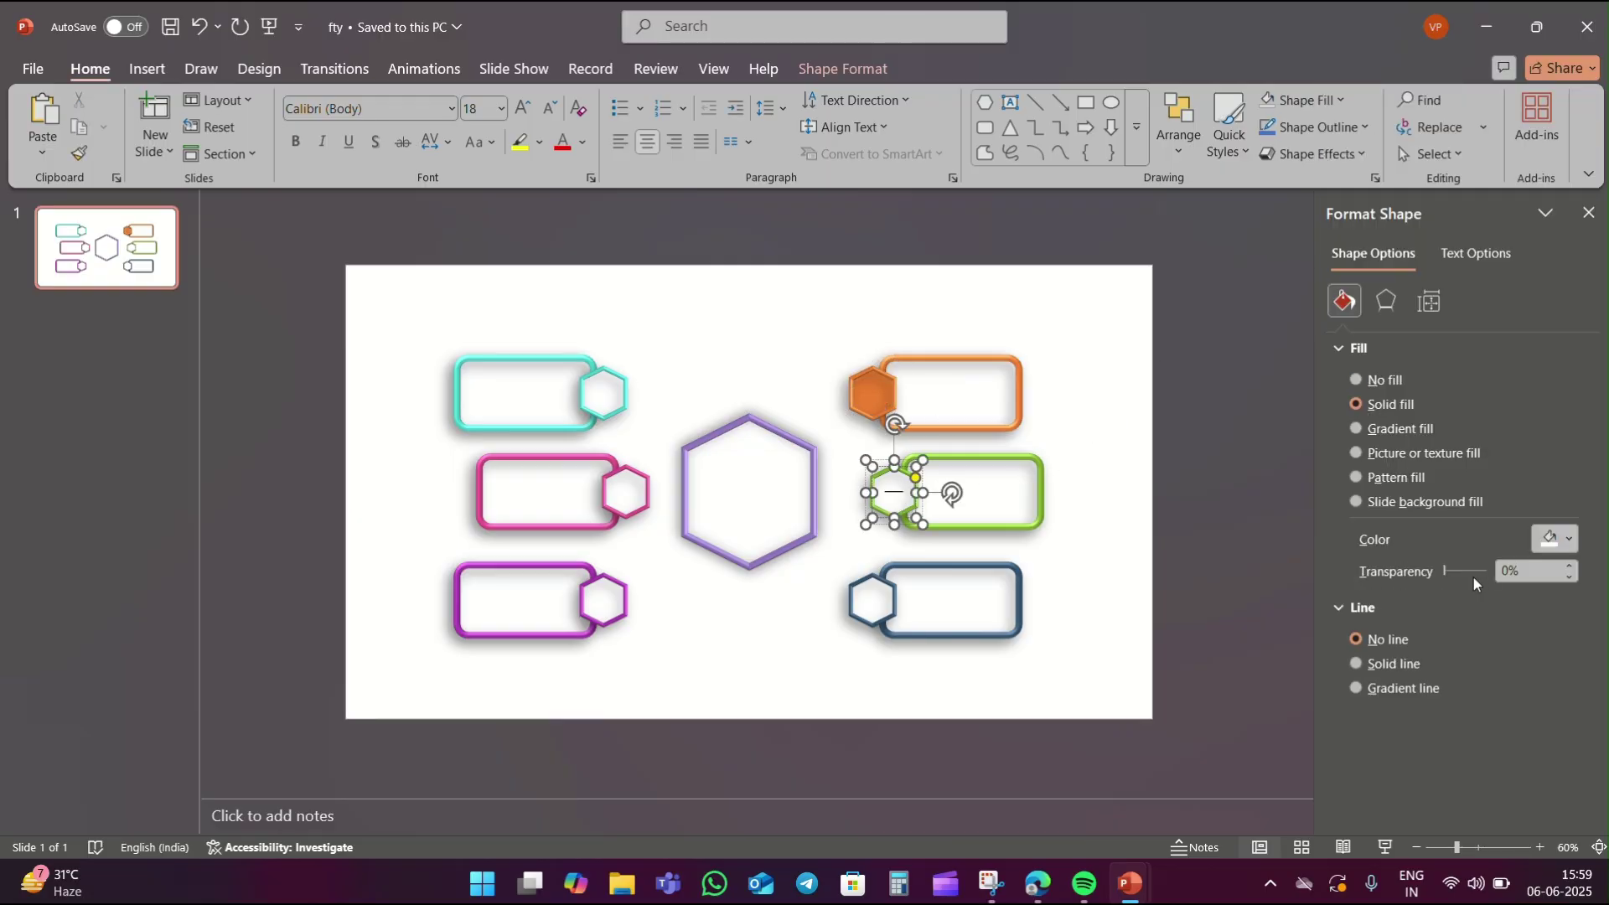
pyautogui.click(1549, 540)
pyautogui.click(1446, 480)
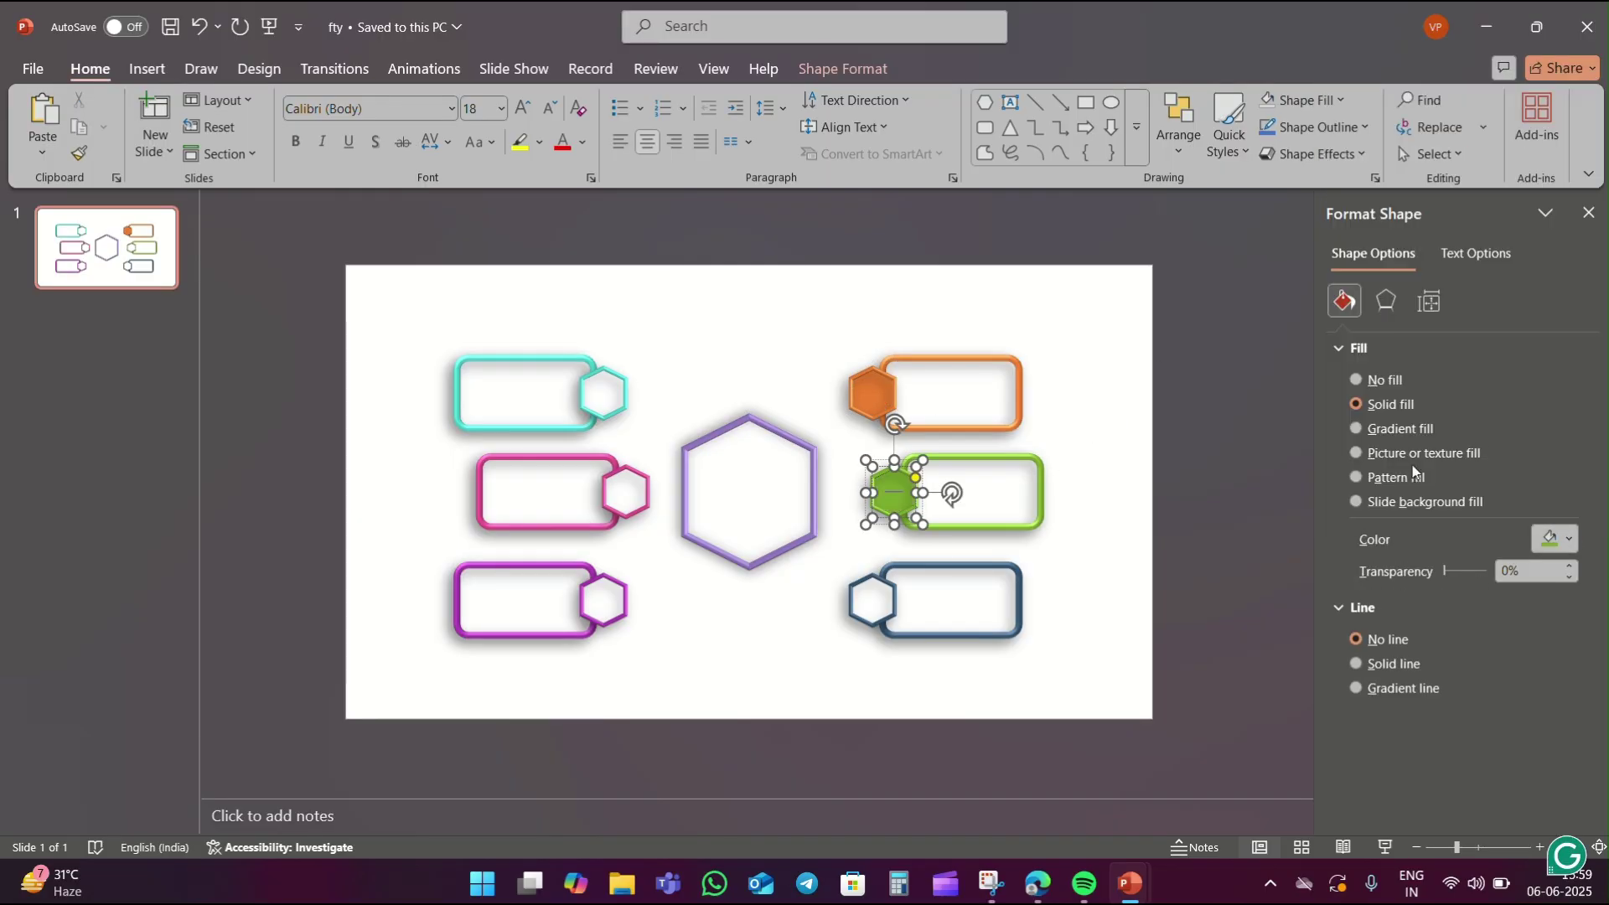
pyautogui.click(869, 600)
pyautogui.click(1549, 538)
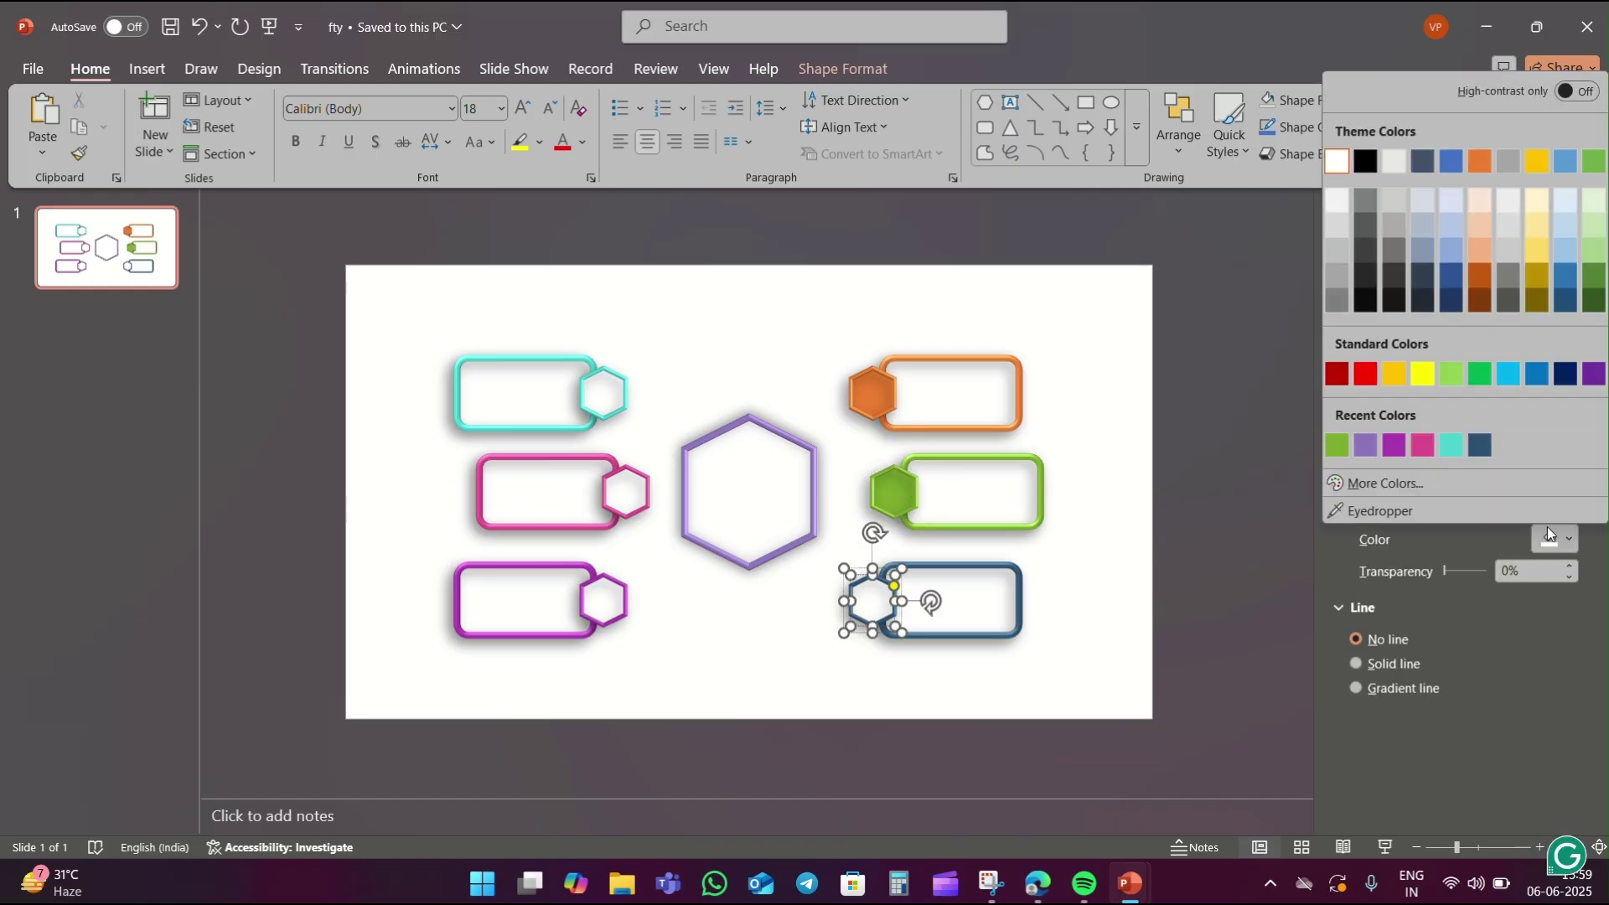
pyautogui.click(1479, 445)
# Fill the three left-side small hexagons cyan, pink and purple to match their boxes.
pyautogui.click(605, 393)
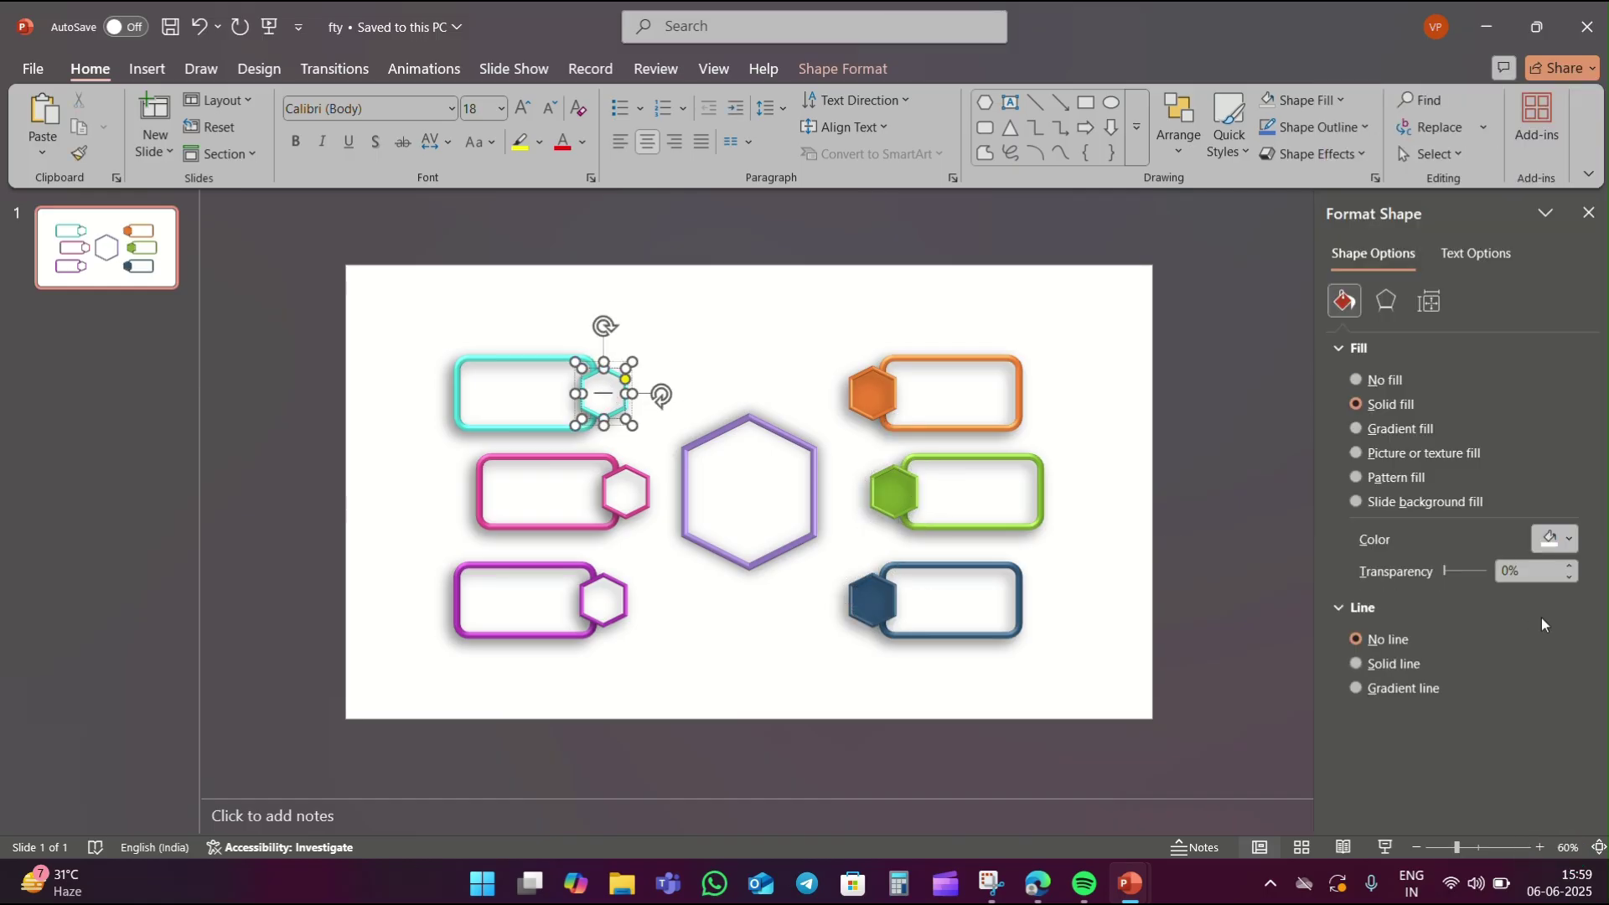
pyautogui.click(1571, 541)
pyautogui.click(1478, 446)
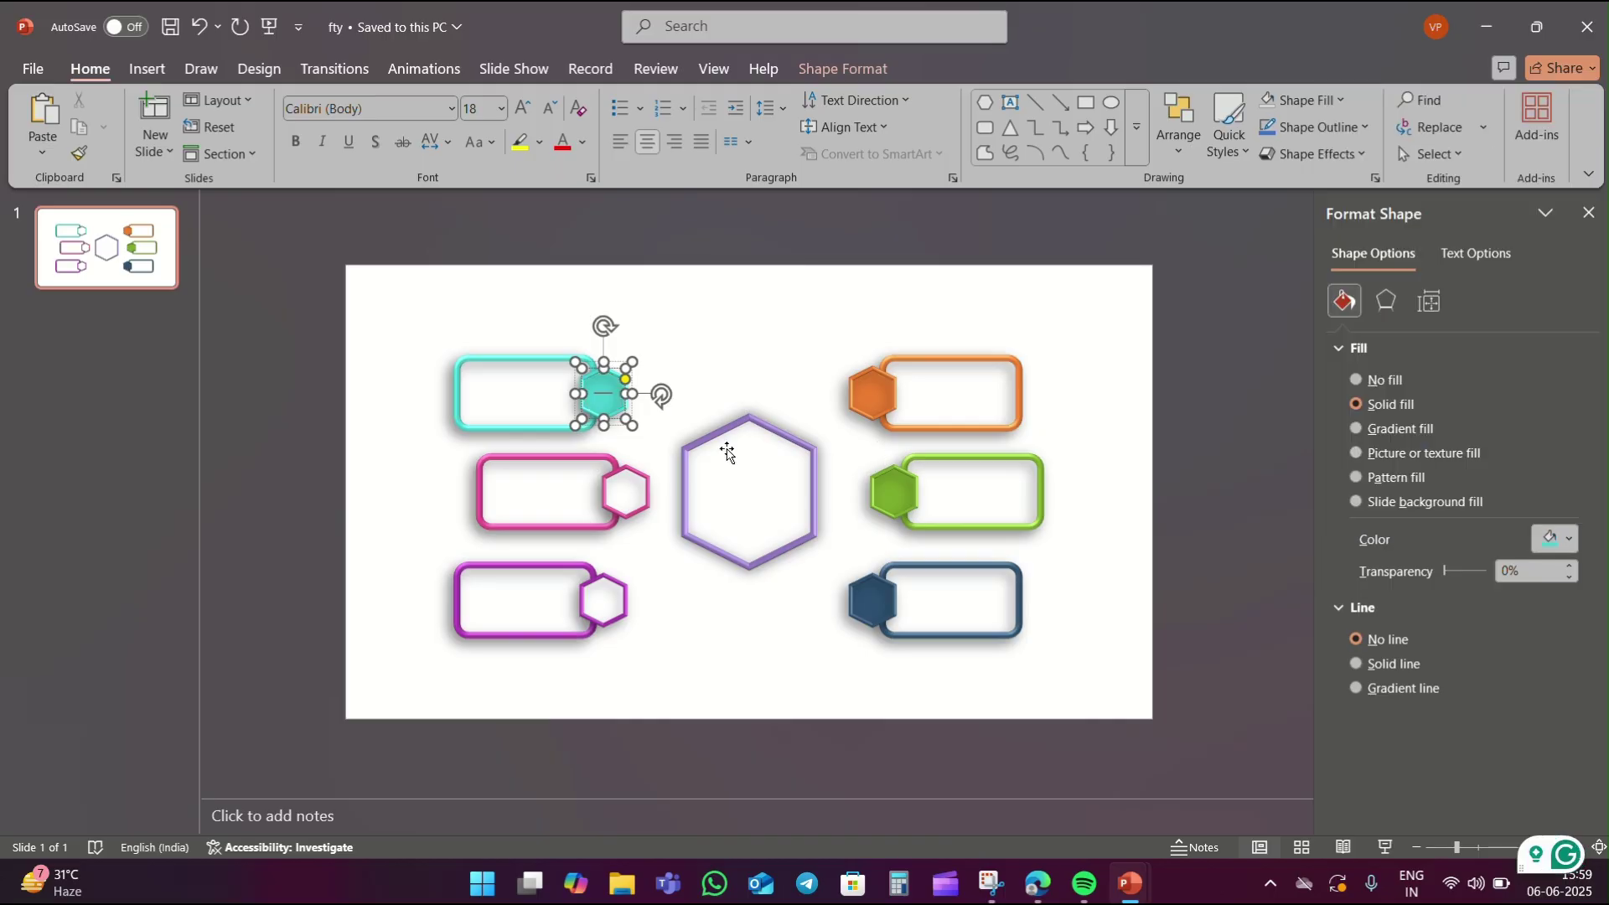
pyautogui.click(628, 486)
pyautogui.click(1563, 542)
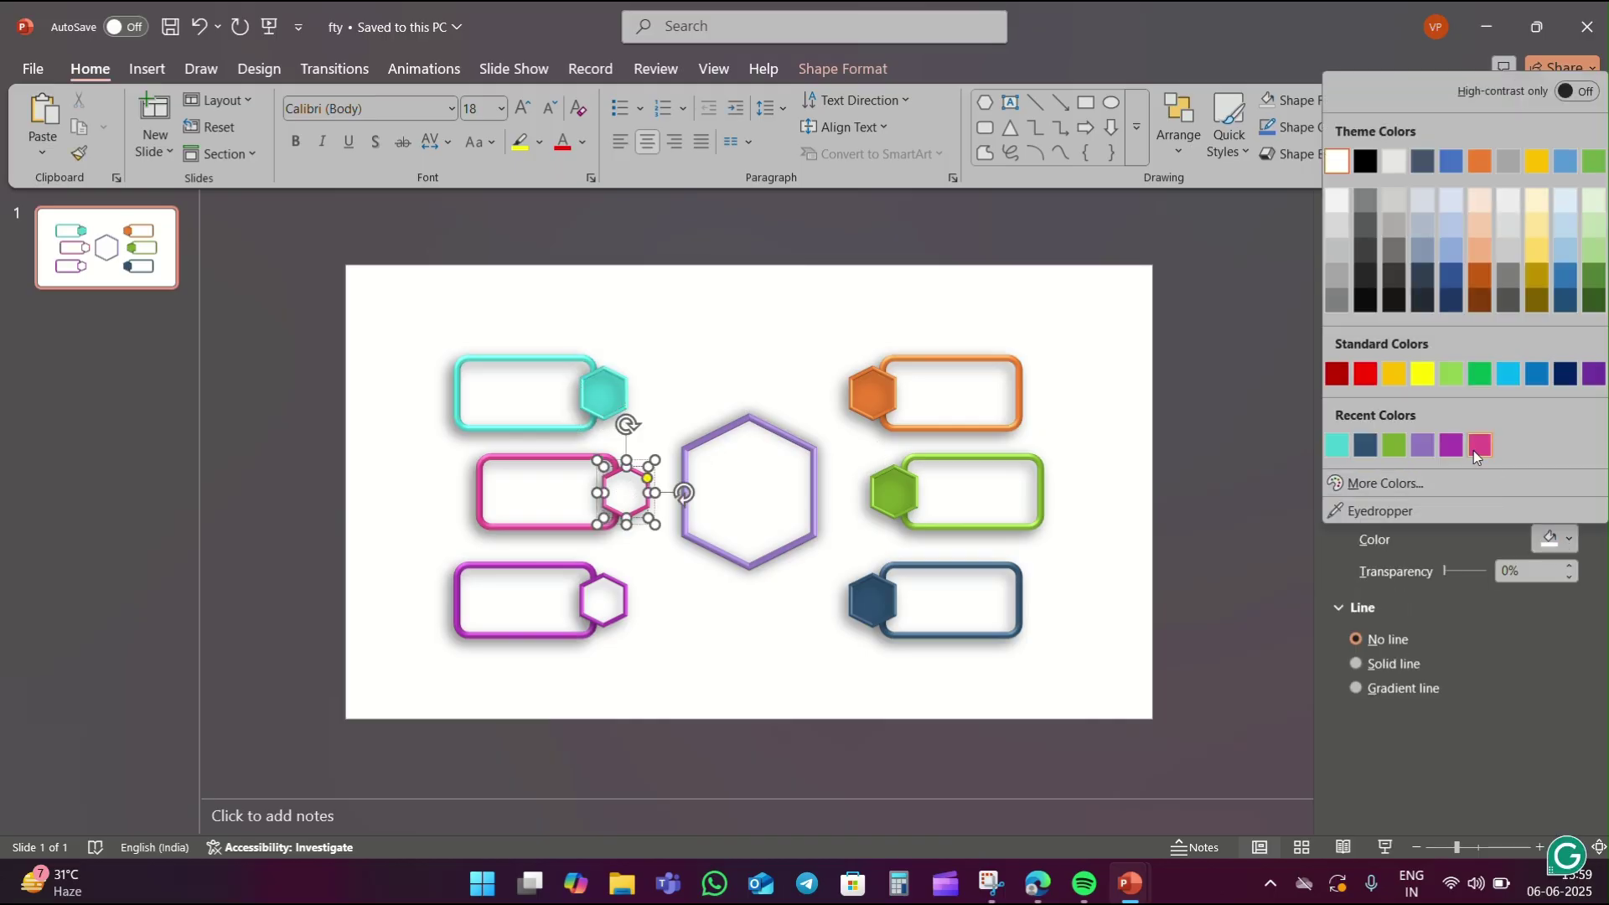
pyautogui.click(1478, 445)
pyautogui.click(604, 600)
pyautogui.click(1557, 540)
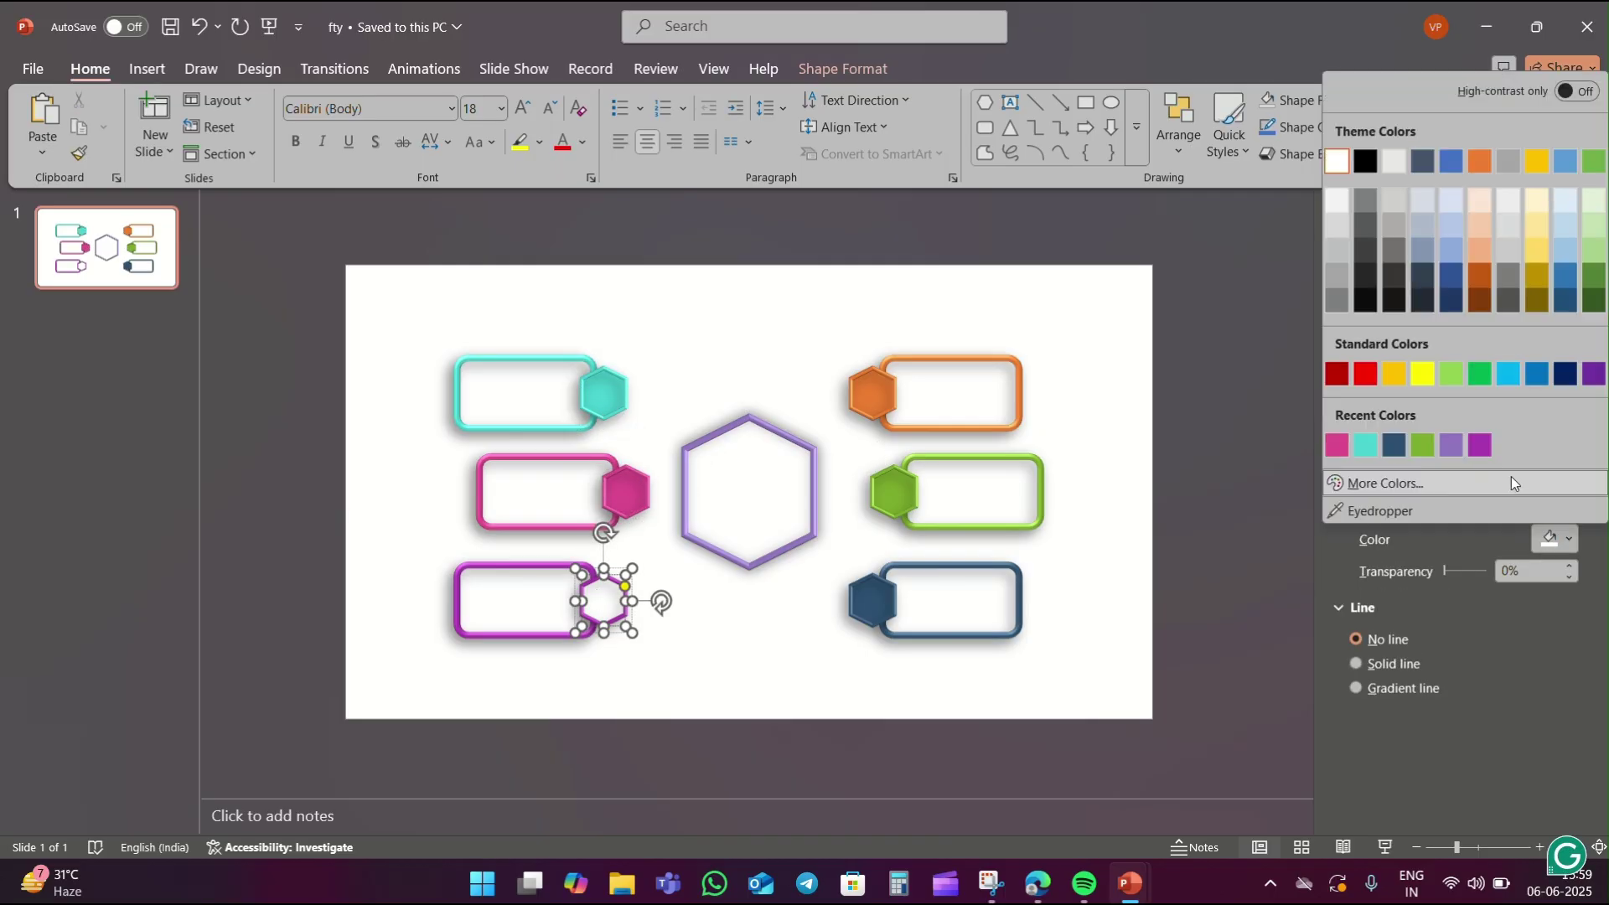
pyautogui.click(1484, 449)
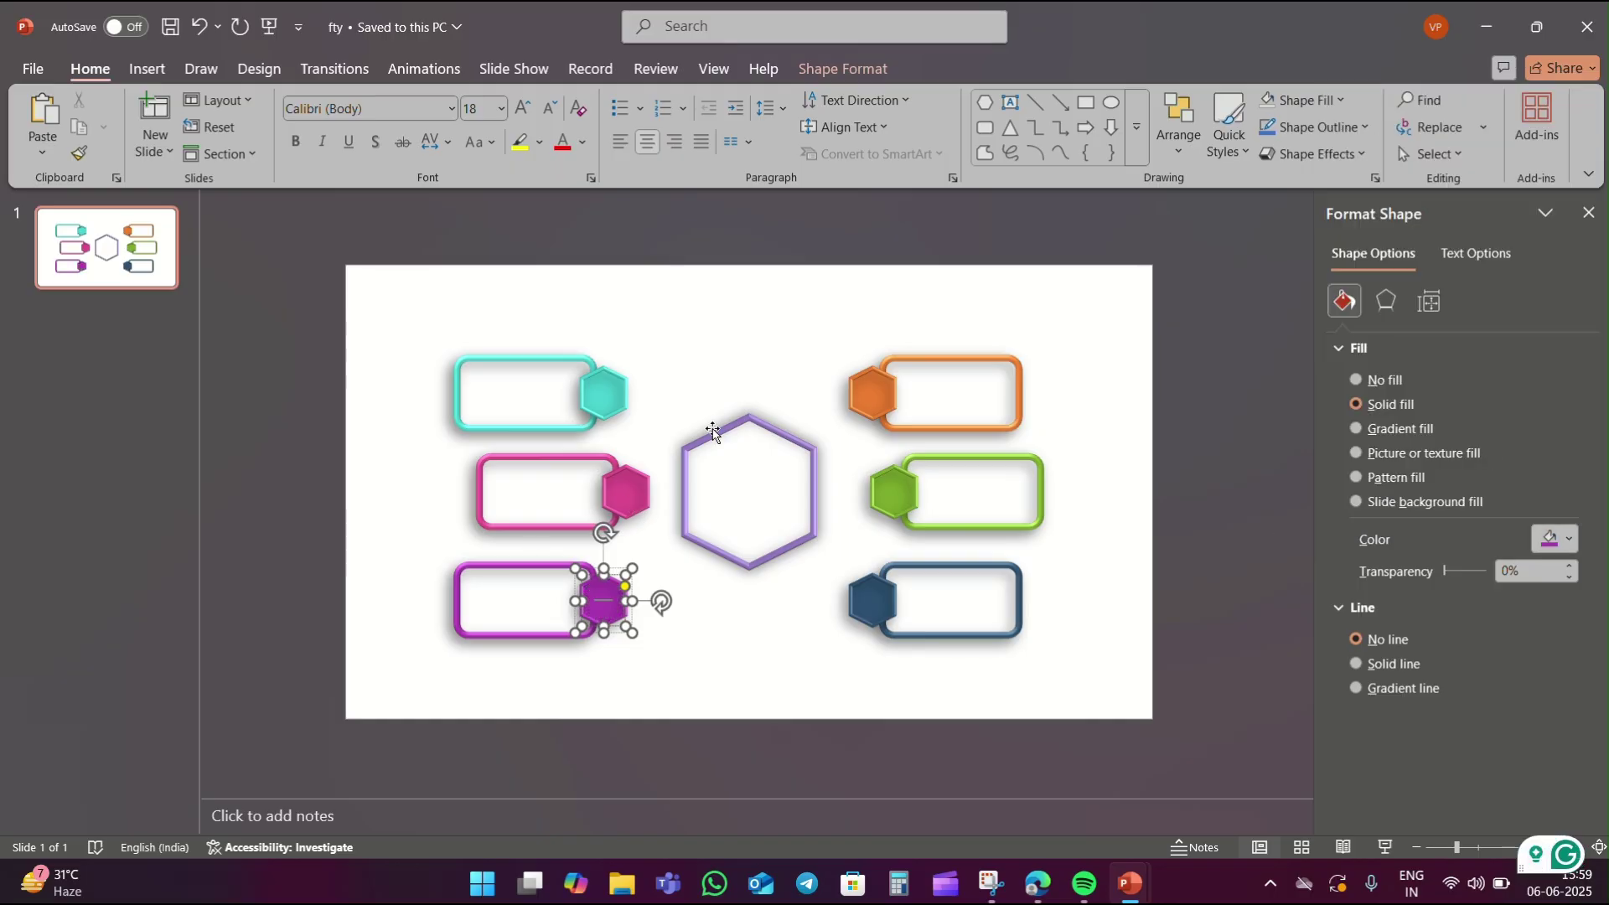
pyautogui.click(731, 327)
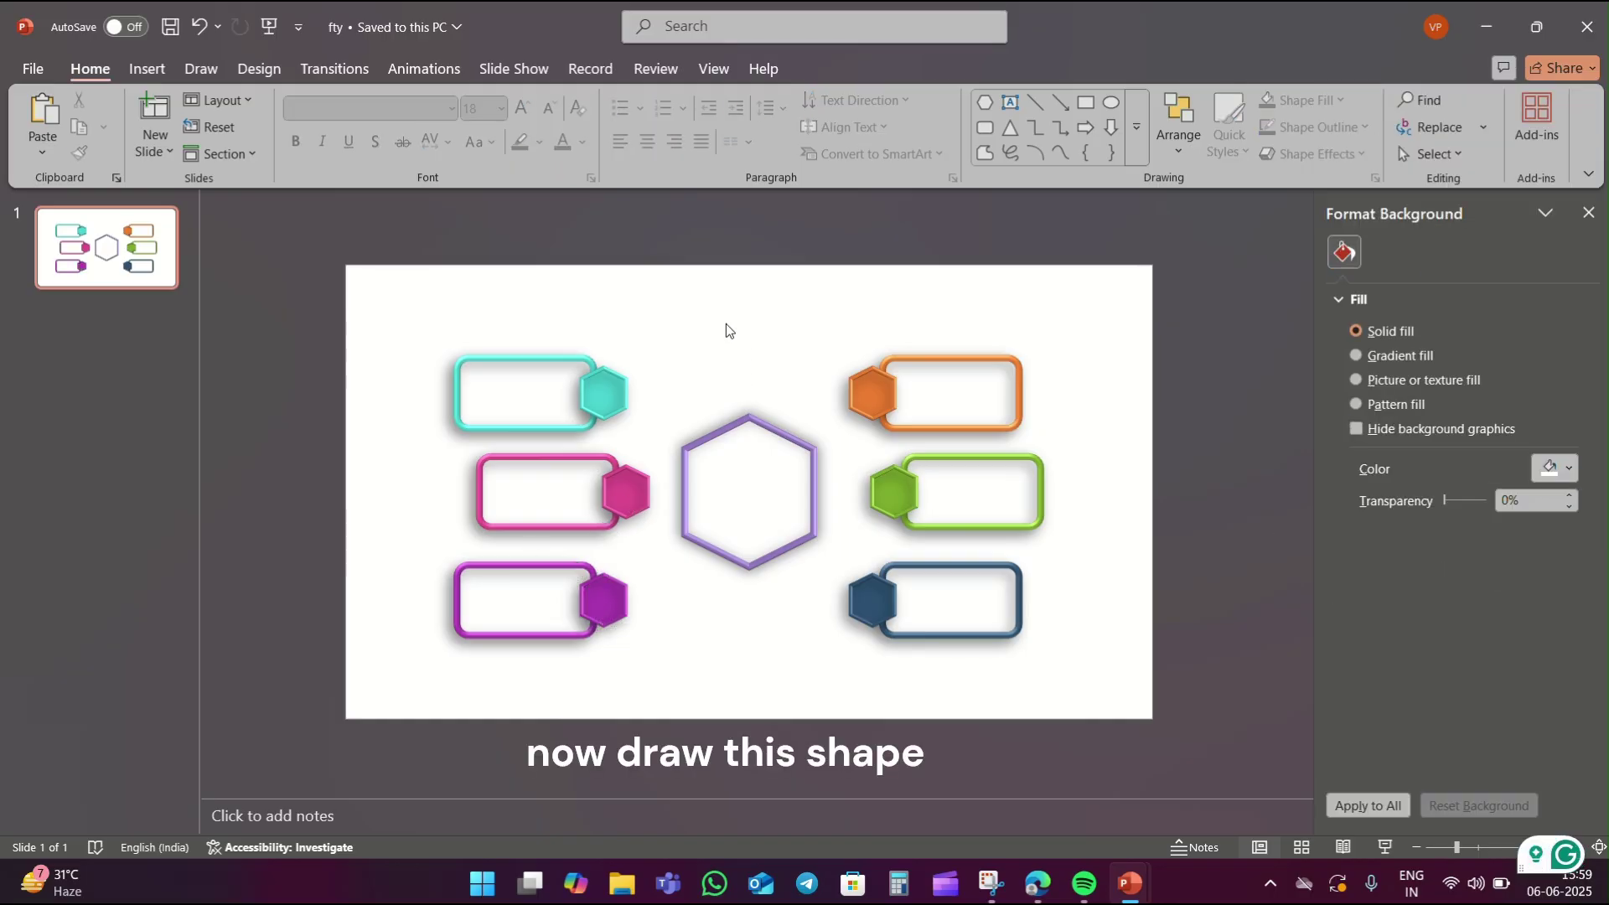
# Draw a U-turn arrow over the right-side boxes, thin its band, and shrink it to about 6.26 × 6.33 cm.
pyautogui.click(1131, 146)
pyautogui.click(1209, 504)
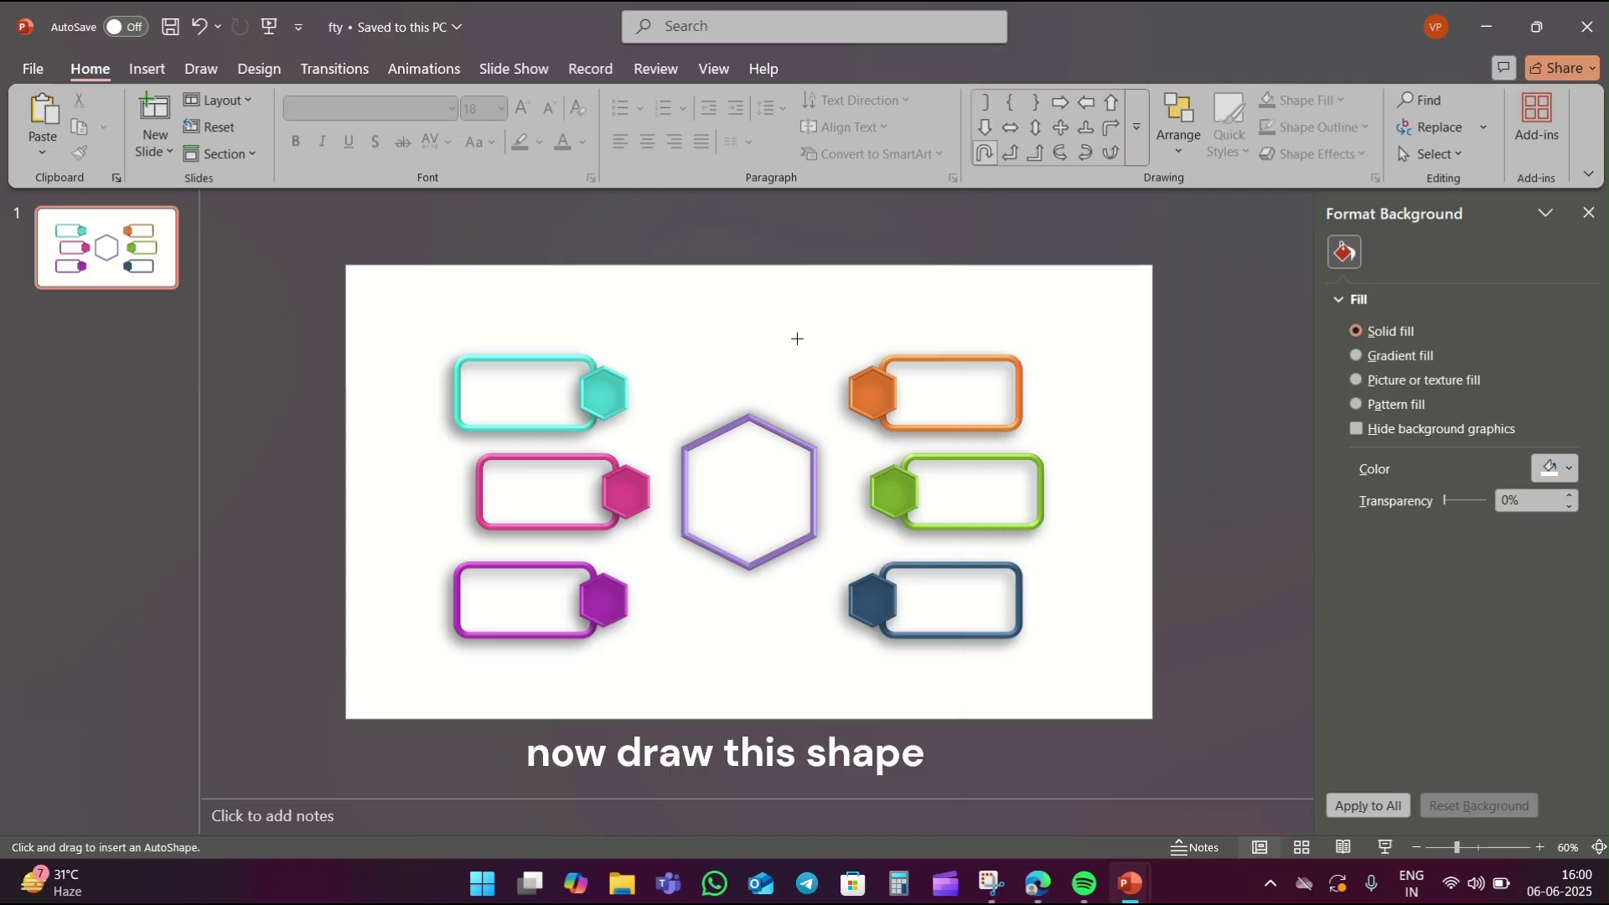
pyautogui.moveTo(797, 339); pyautogui.dragTo(1032, 567)
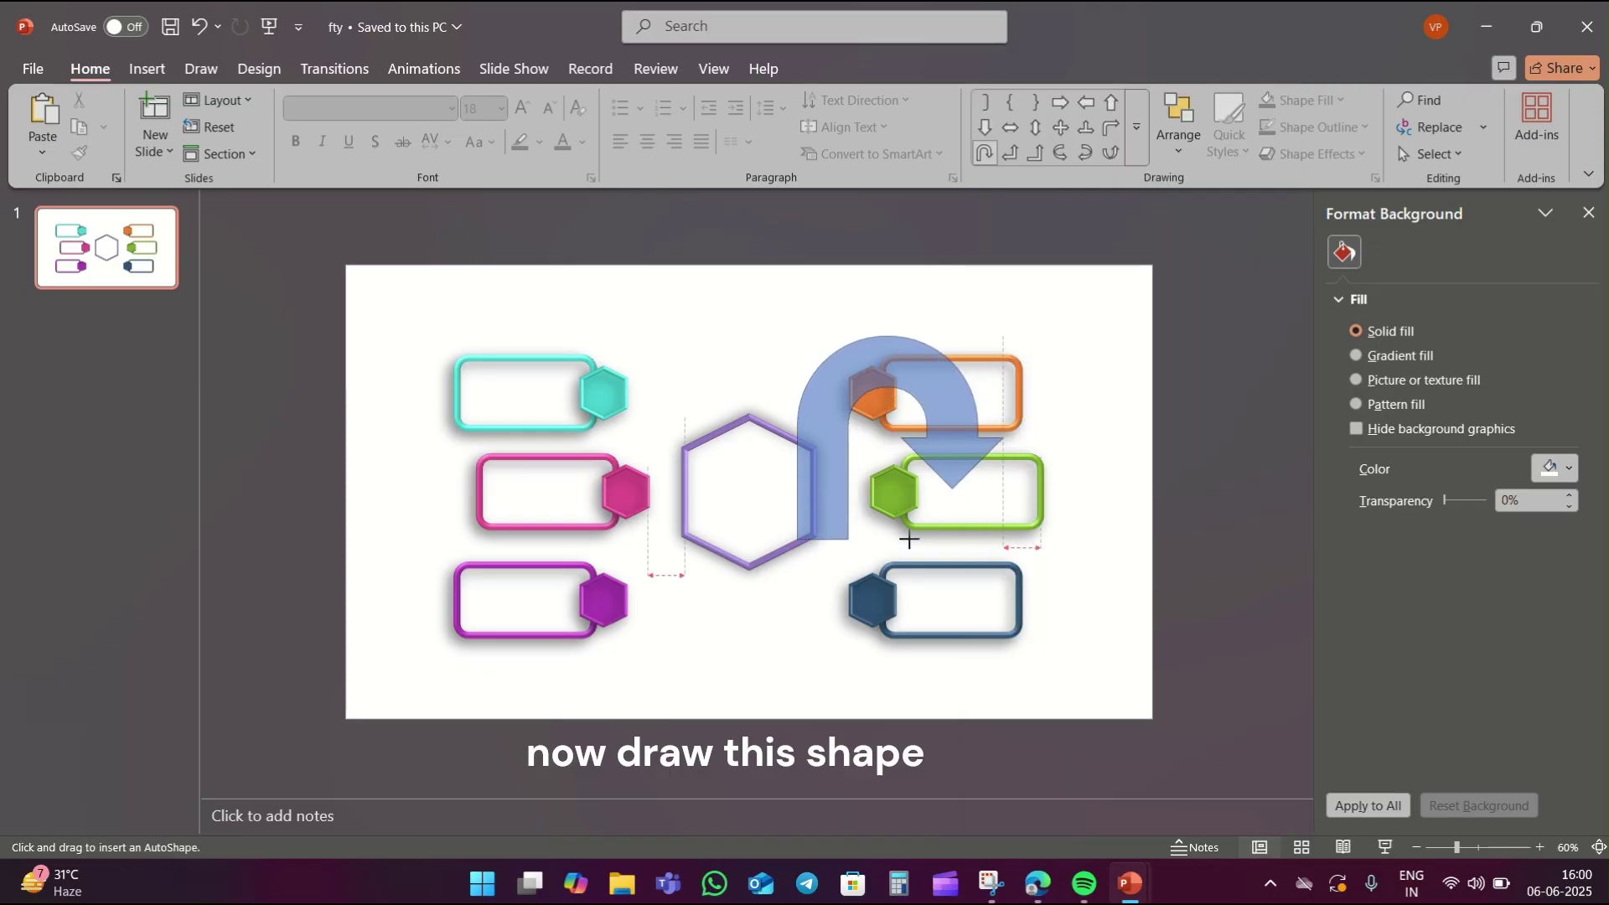
pyautogui.moveTo(856, 567); pyautogui.dragTo(804, 569)
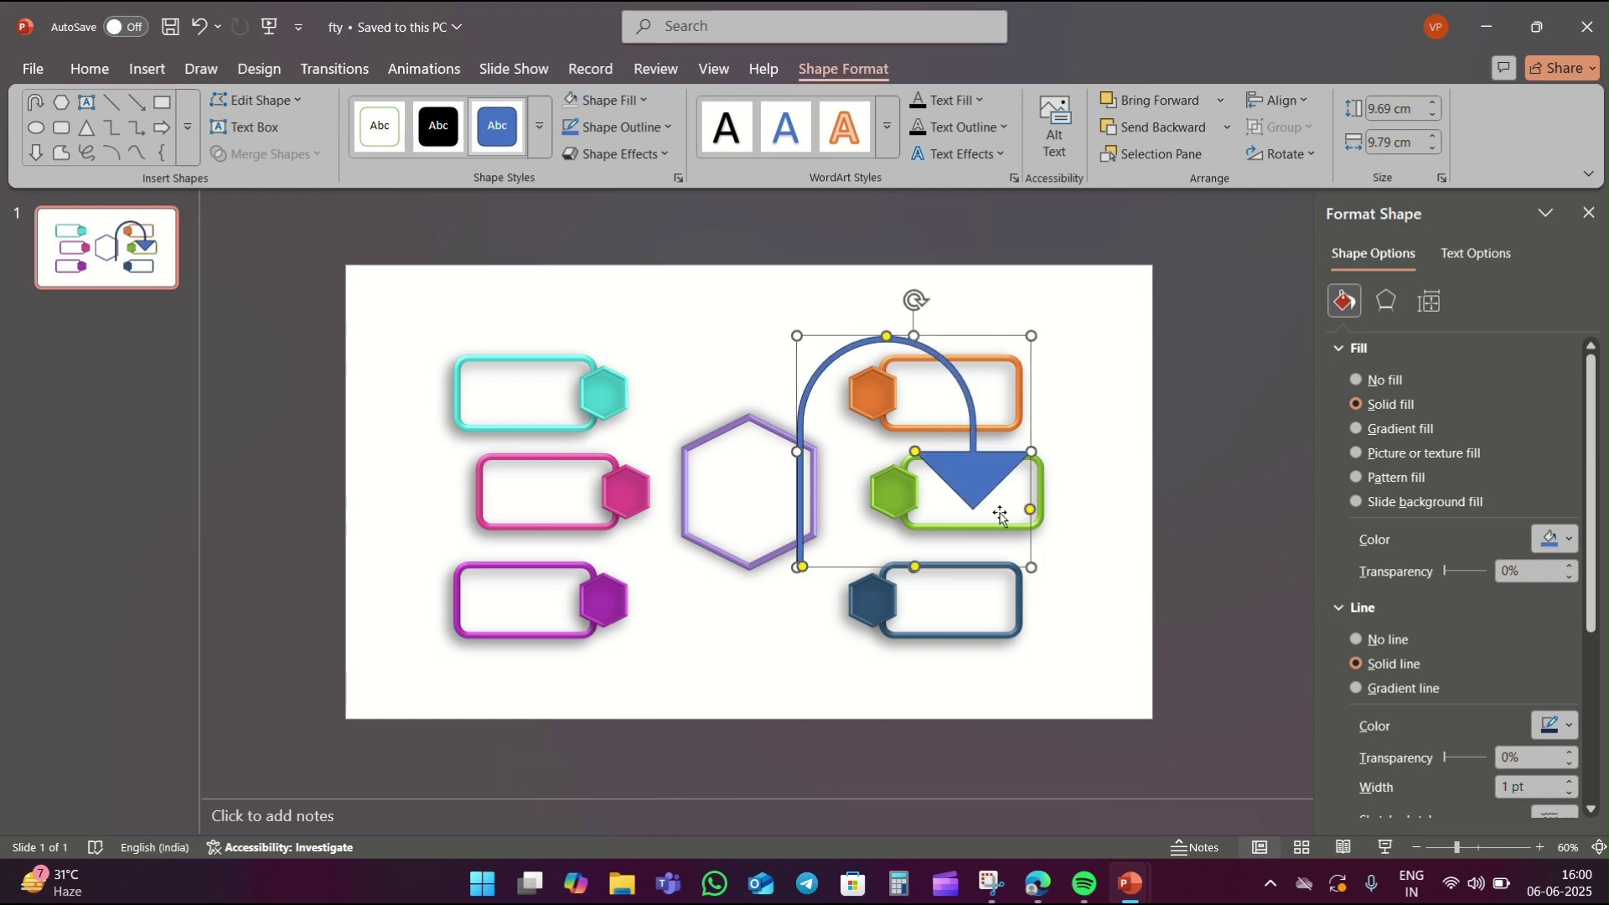
pyautogui.moveTo(1031, 567); pyautogui.dragTo(909, 485)
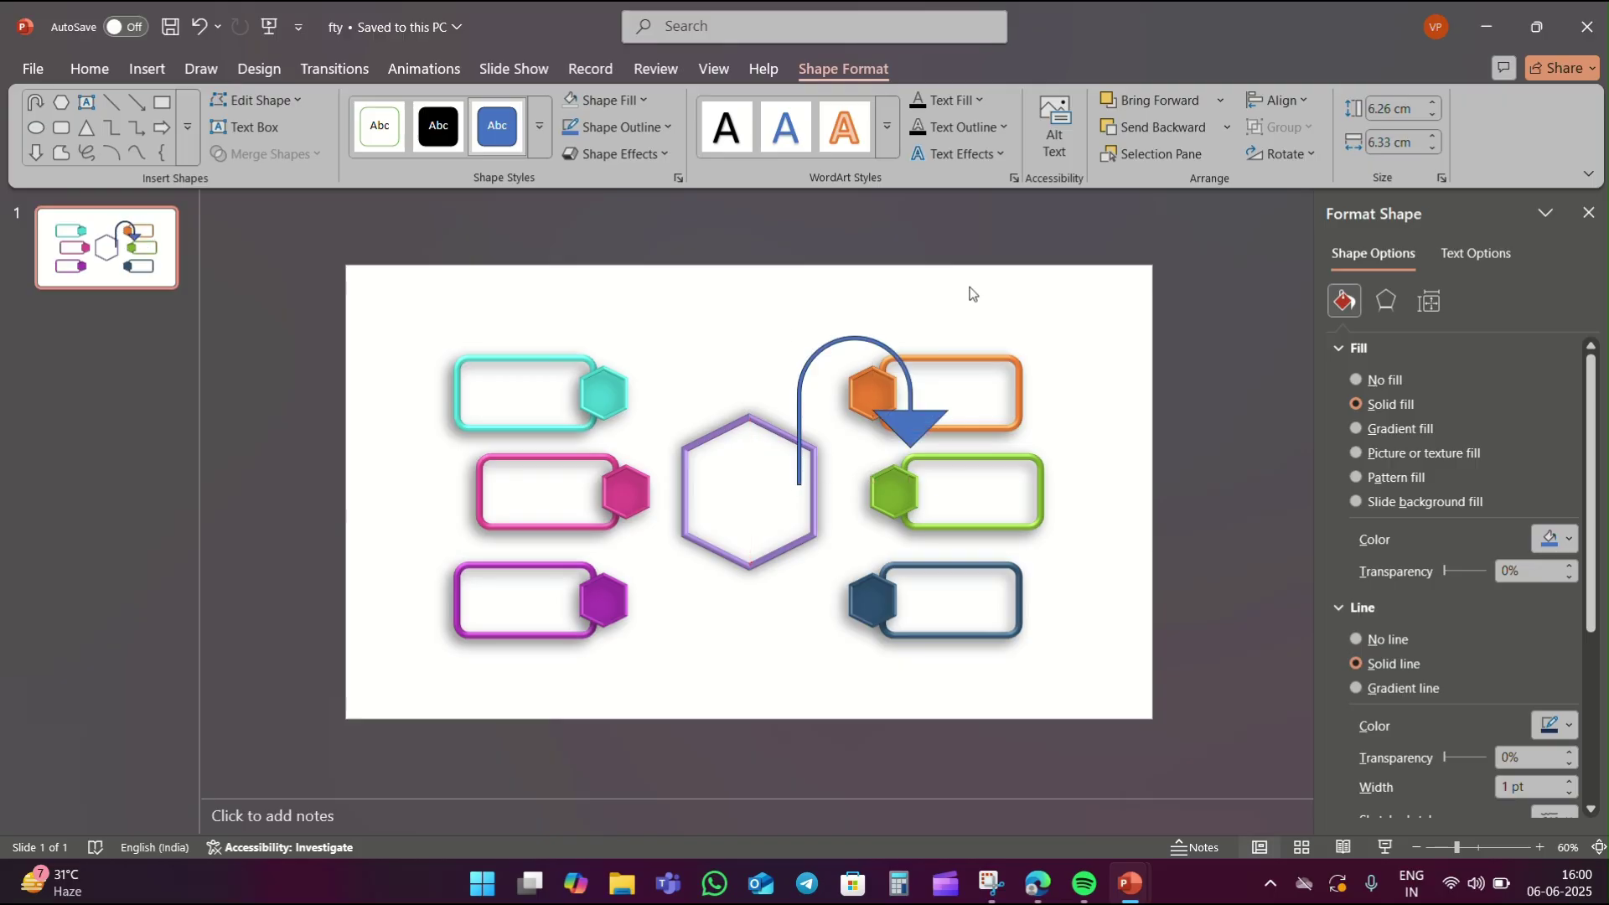
pyautogui.click(970, 288)
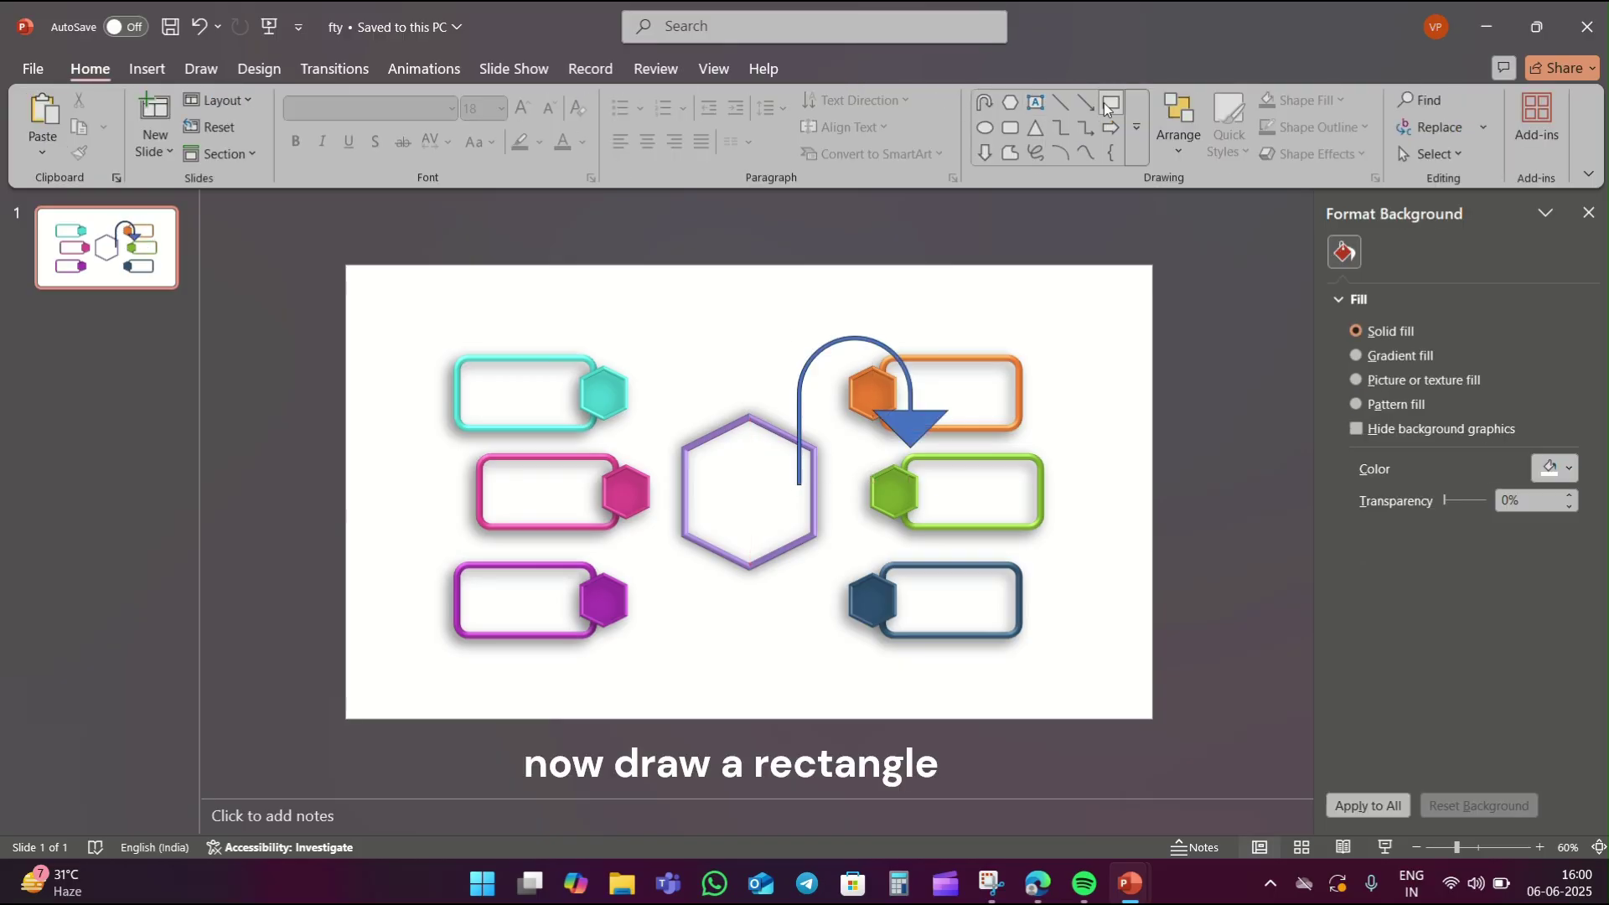
# Draw a rectangle over the U-turn arrow and subtract it, leaving a slim arc about 6.26 × 2.38 cm.
pyautogui.click(1110, 104)
pyautogui.moveTo(850, 300)
pyautogui.mouseDown()
pyautogui.moveTo(992, 495)
pyautogui.moveTo(1039, 503)
pyautogui.mouseUp()
pyautogui.moveTo(900, 345)
pyautogui.mouseDown()
pyautogui.moveTo(938, 344)
pyautogui.moveTo(905, 332)
pyautogui.moveTo(903, 358)
pyautogui.mouseUp()
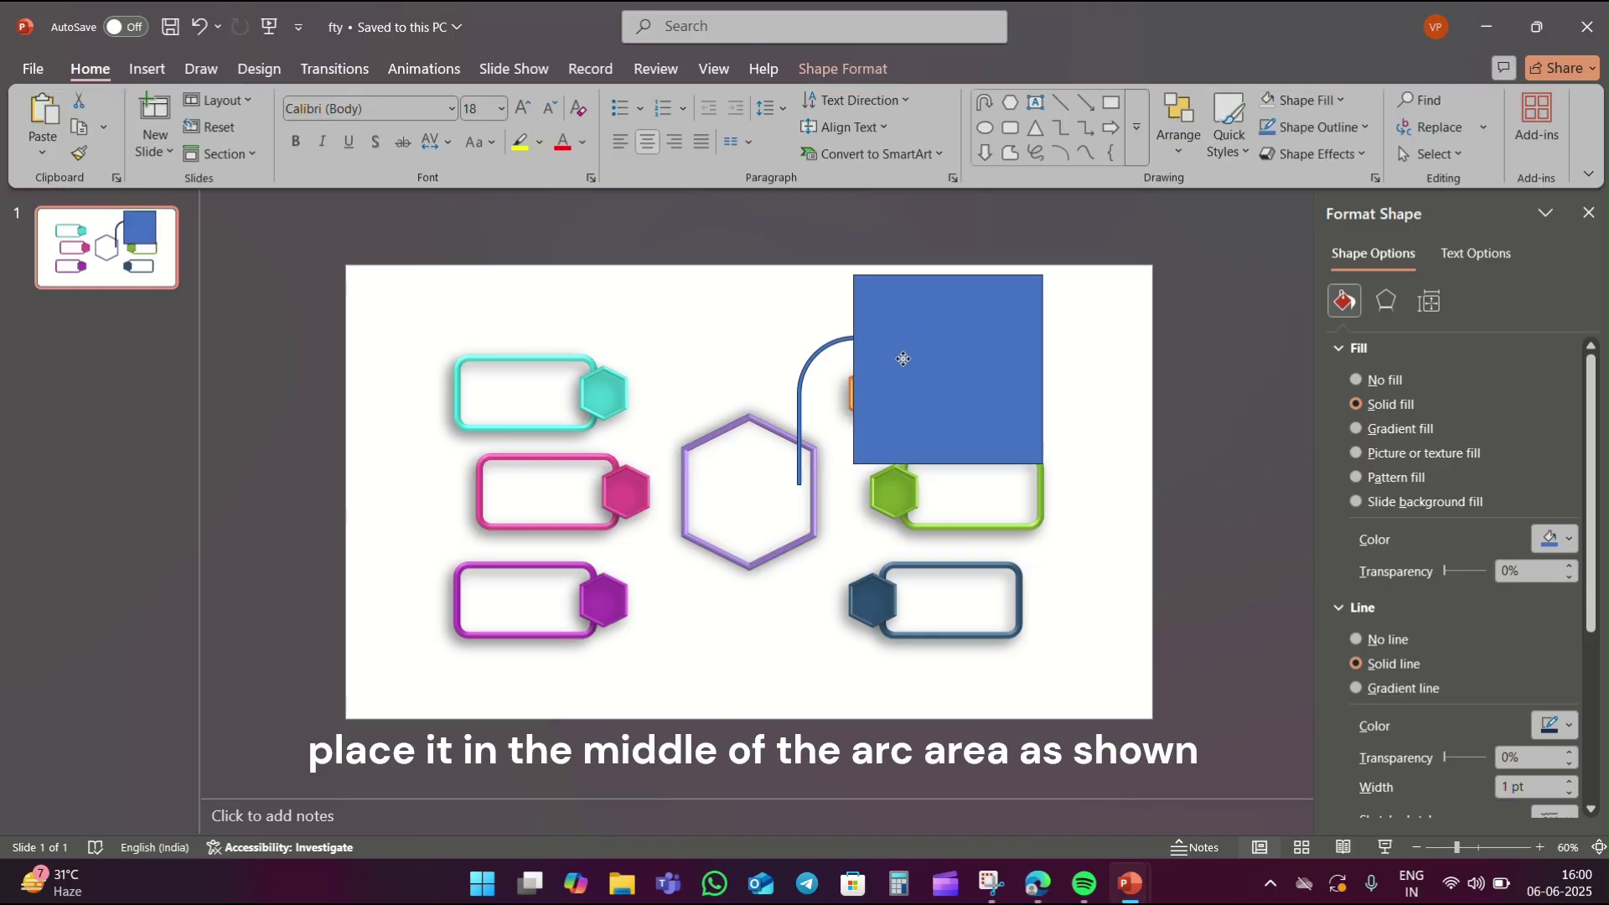
pyautogui.keyDown('shift'); pyautogui.click(801, 402); pyautogui.keyUp('shift')
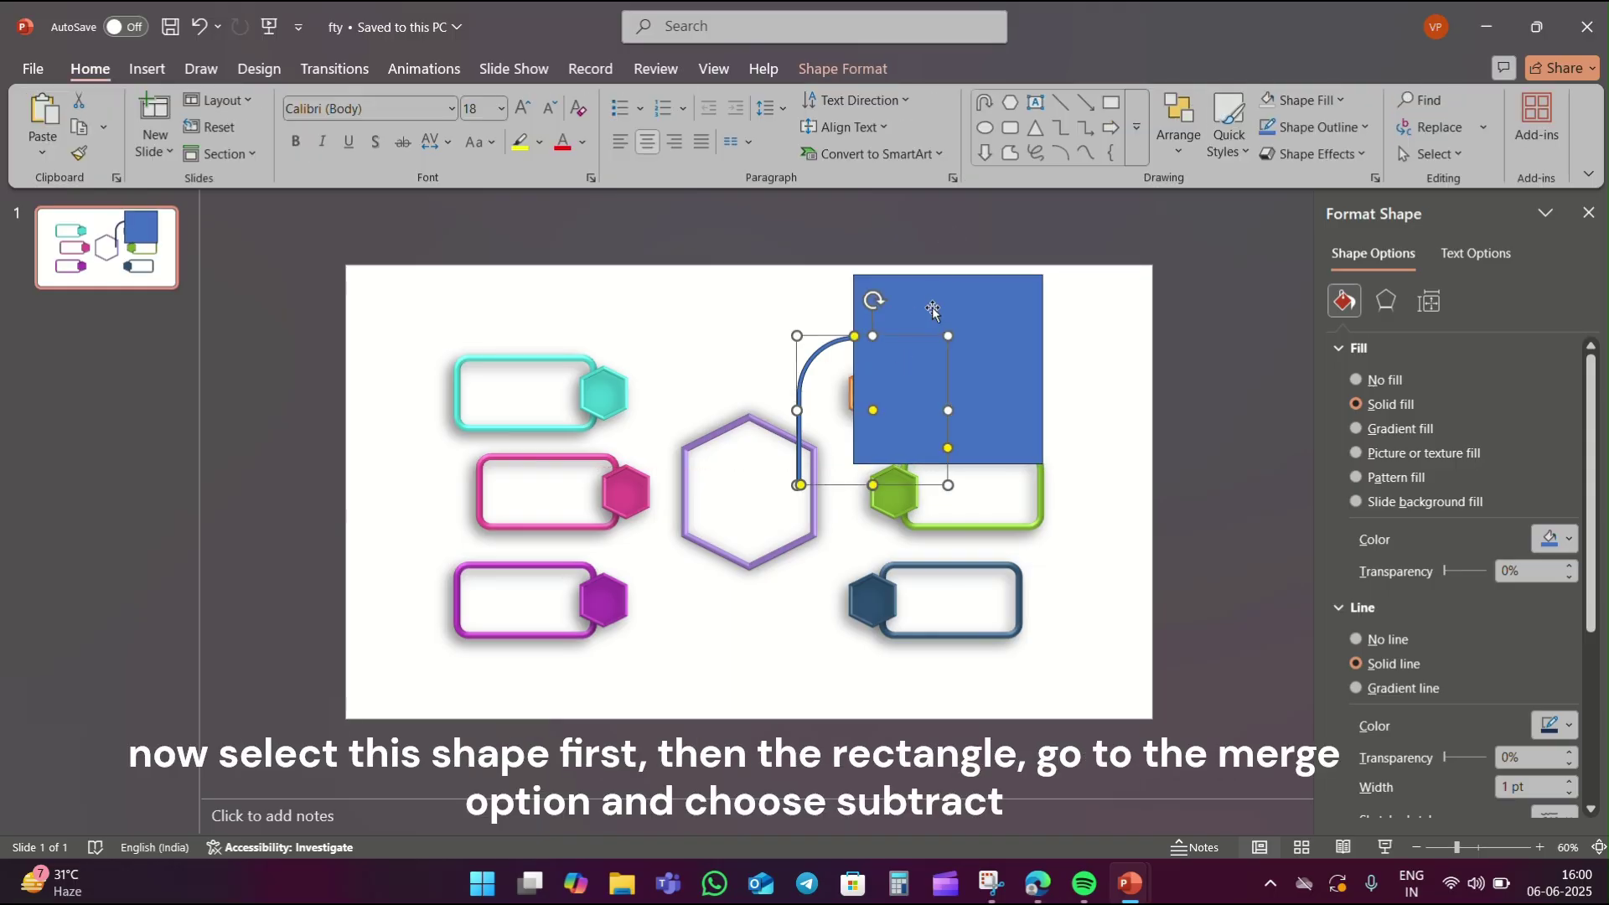
pyautogui.click(811, 78)
pyautogui.click(289, 158)
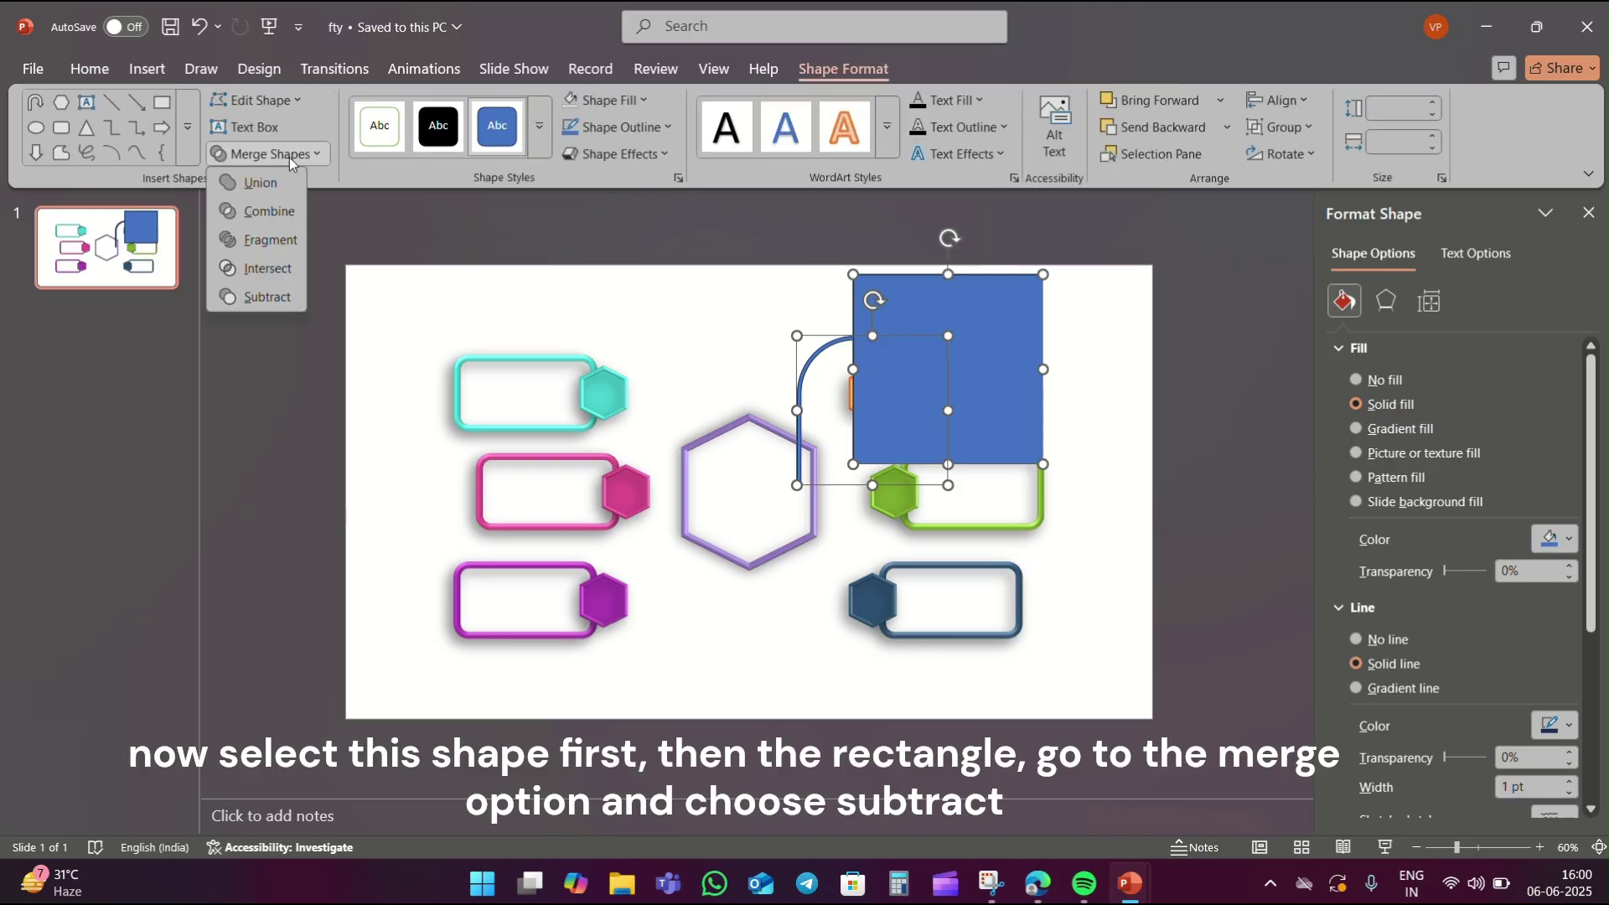
pyautogui.click(276, 297)
# Give the arc a 5 pt orange line.
pyautogui.doubleClick(1529, 787)
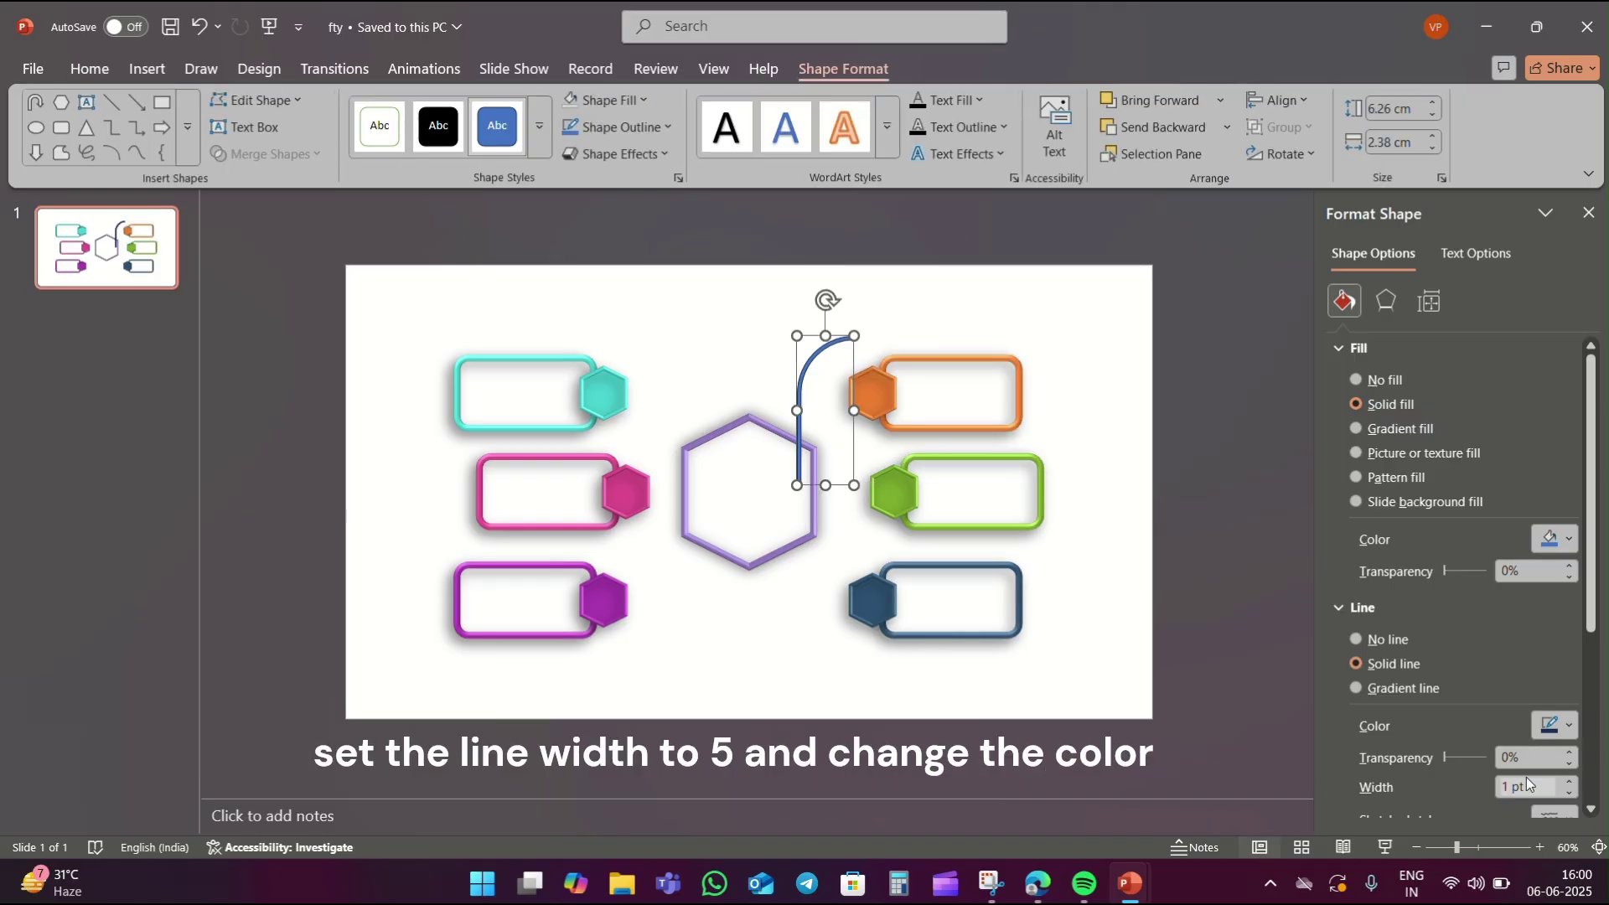
pyautogui.write('5')
pyautogui.press('Return')
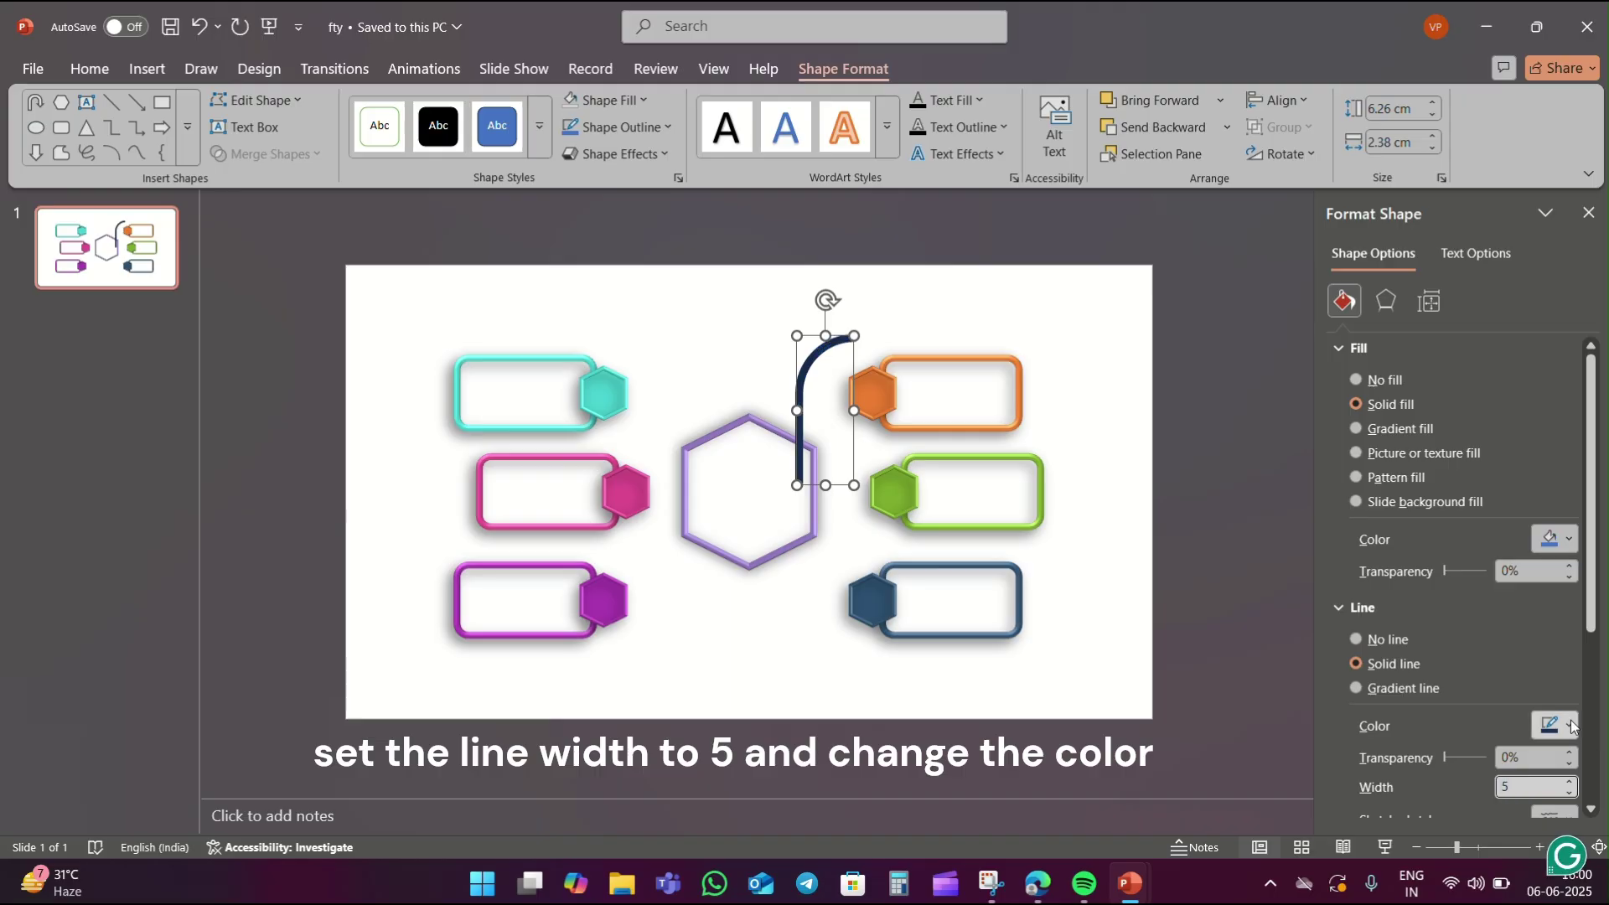
pyautogui.click(1569, 729)
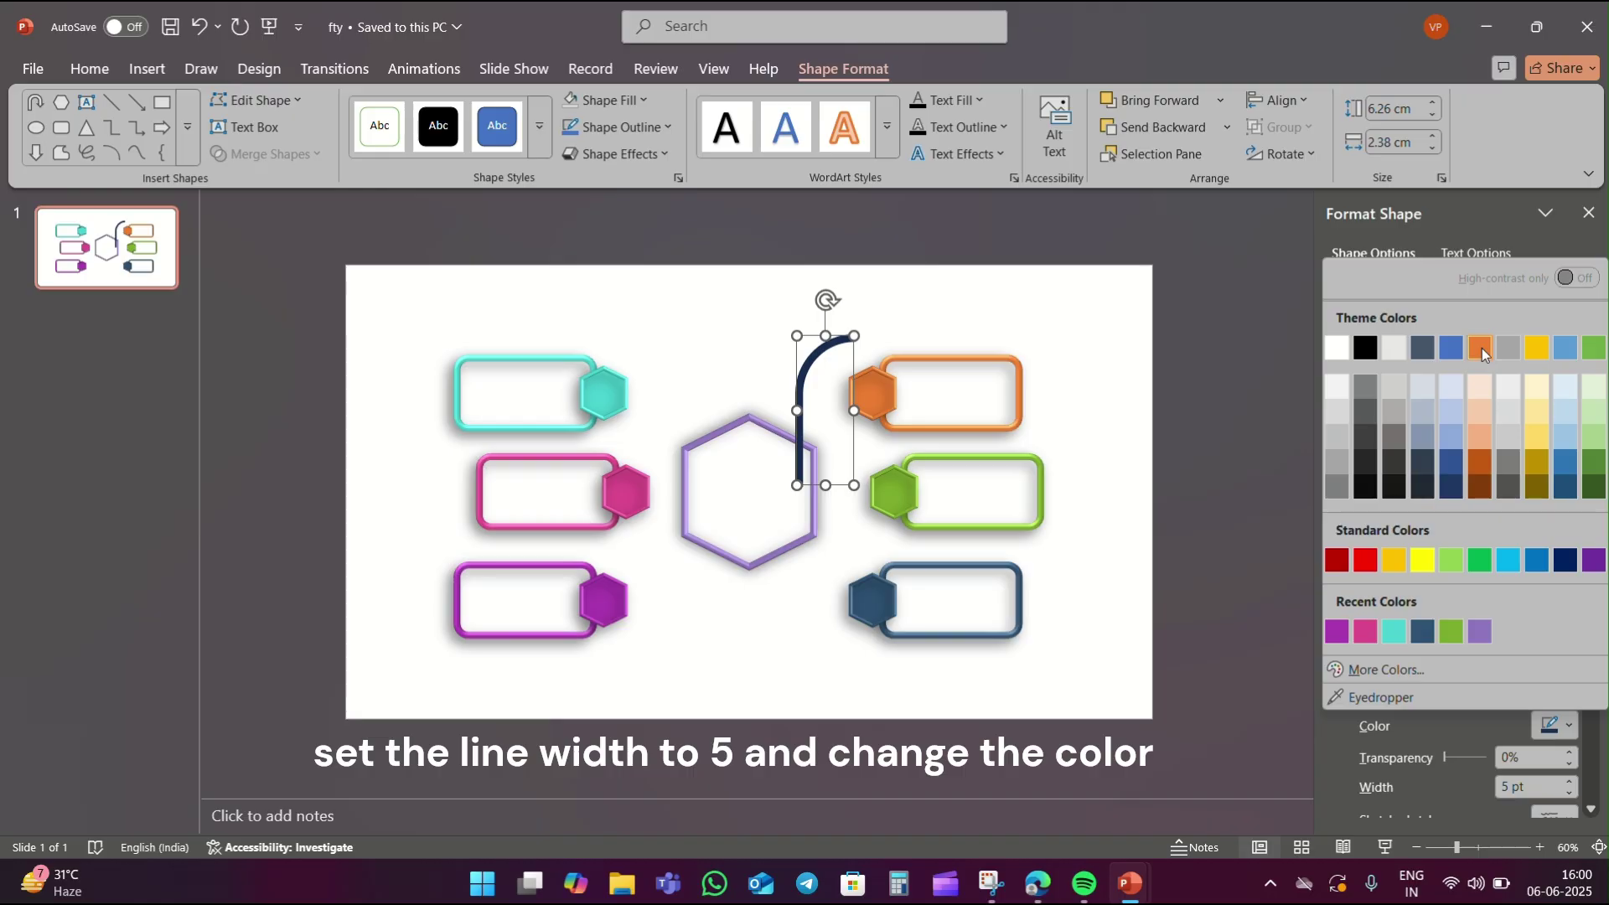
pyautogui.click(1480, 347)
# Apply an 80 × 5 pt top bevel to the arc, then shrink it onto the hexagon's top.
pyautogui.click(1386, 301)
pyautogui.click(1384, 682)
pyautogui.click(1537, 729)
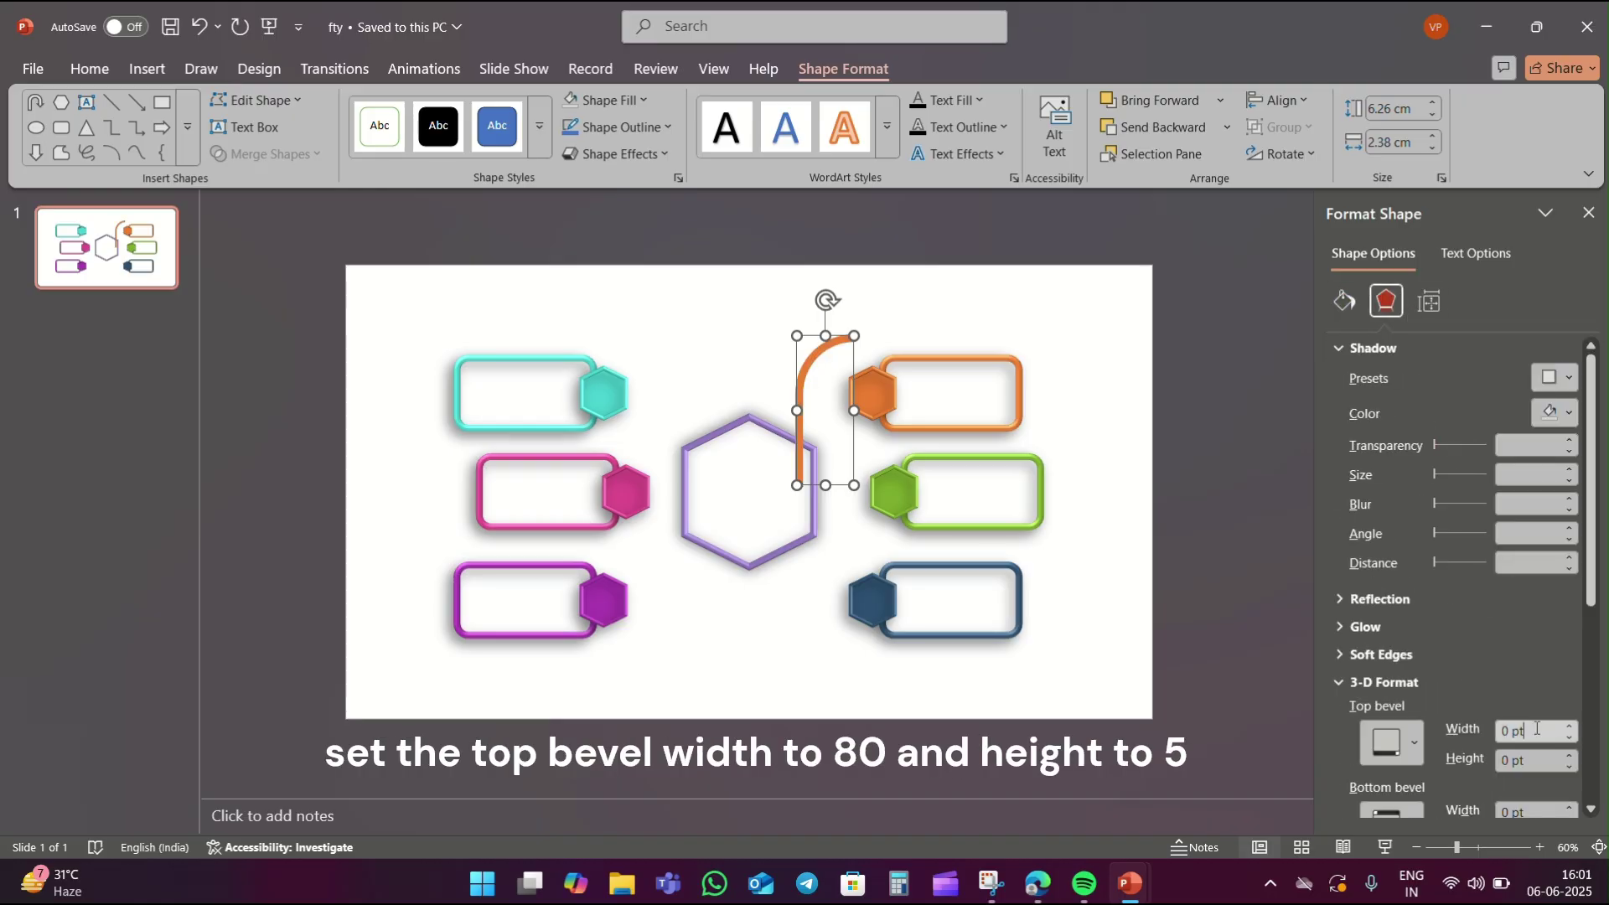
pyautogui.write('80')
pyautogui.press('Tab')
pyautogui.write('5')
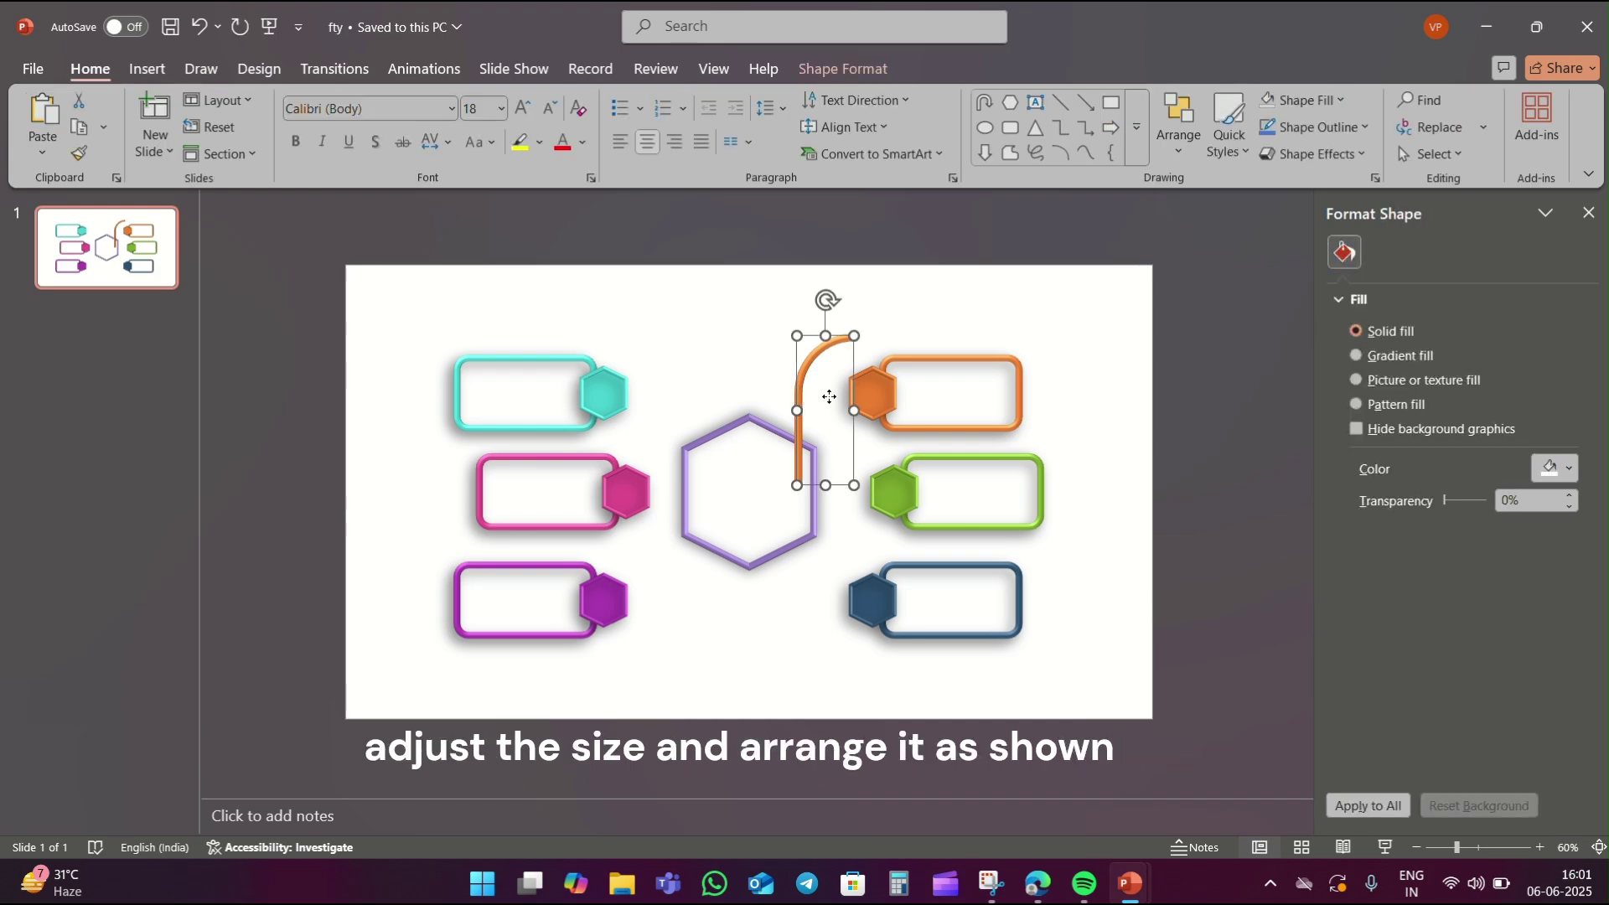
pyautogui.moveTo(853, 485); pyautogui.dragTo(814, 421)
pyautogui.moveTo(800, 358); pyautogui.dragTo(783, 403)
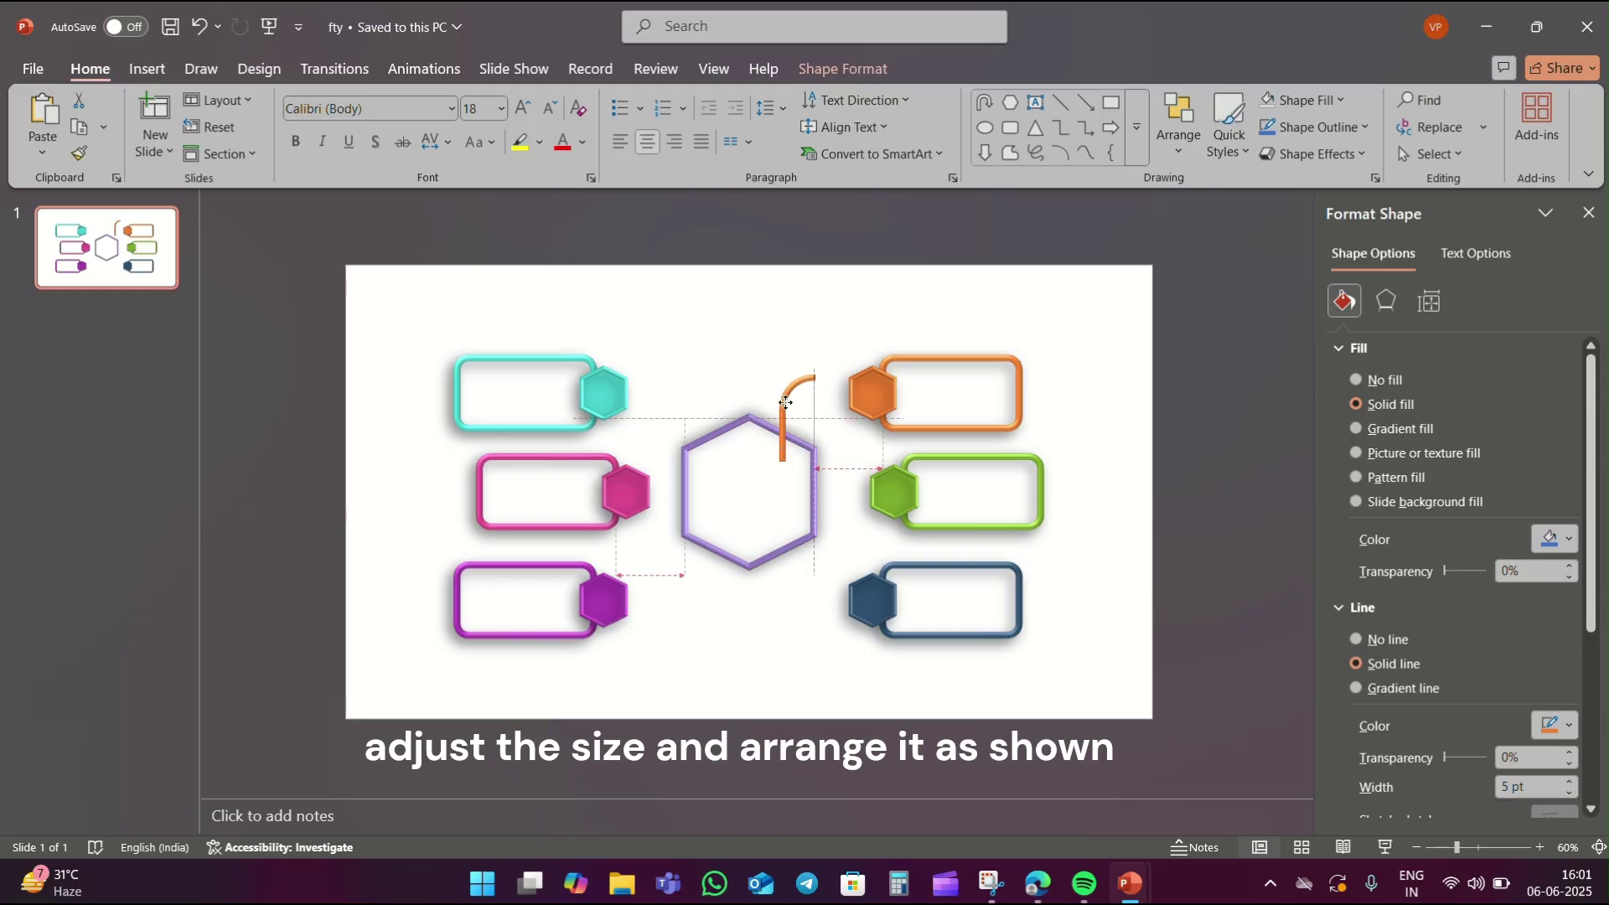
# Move the orange label box group up against the orange connector's end.
pyautogui.click(947, 396)
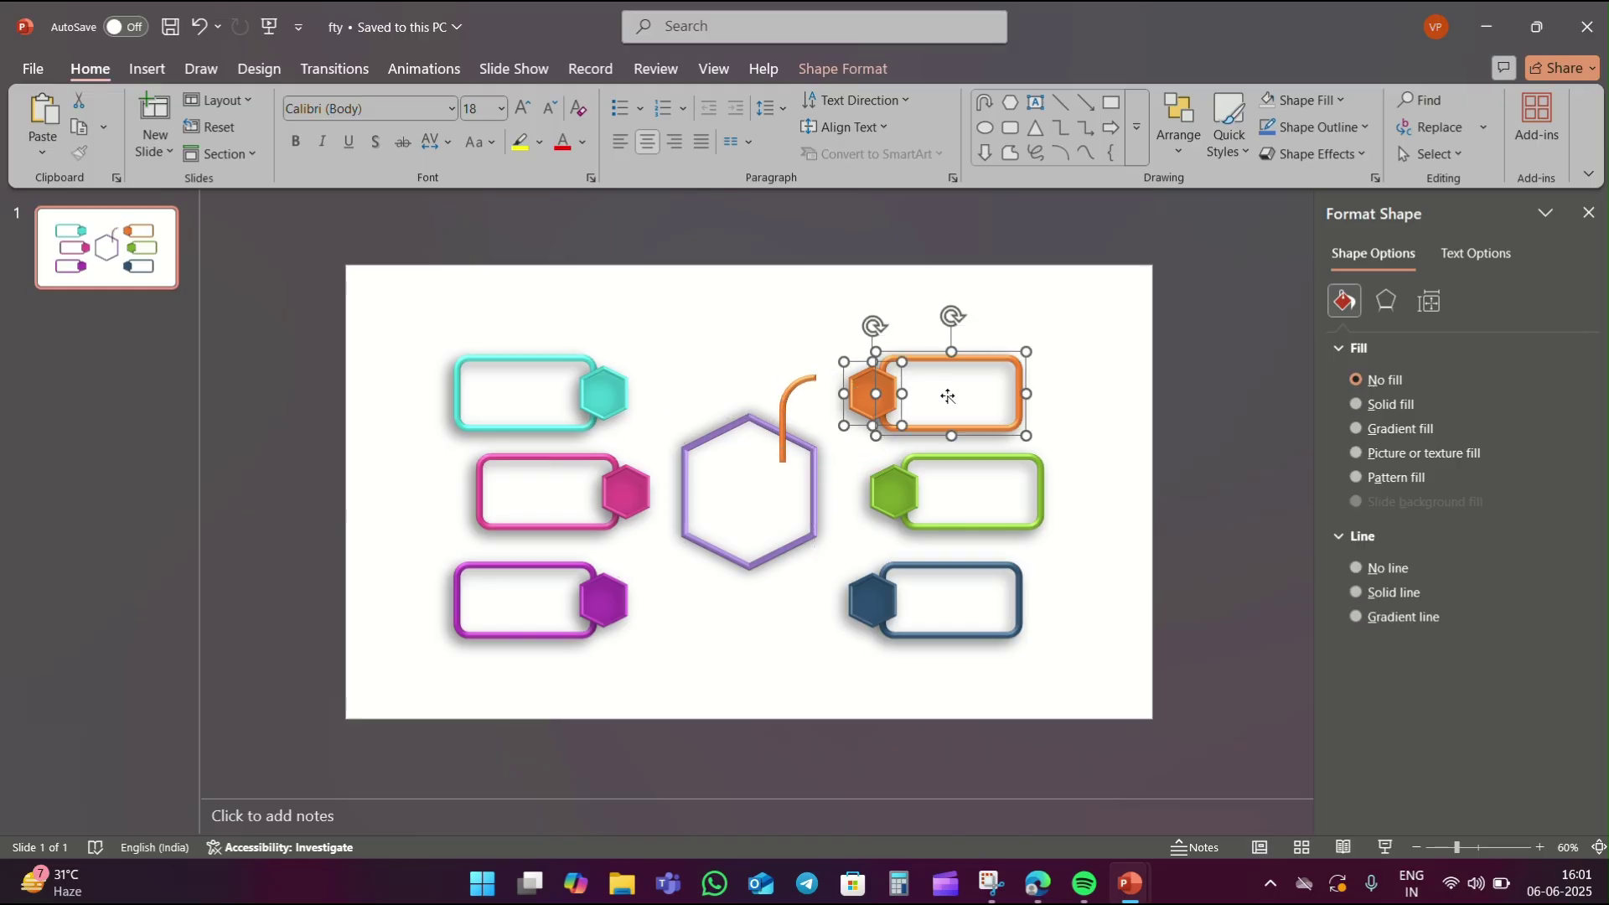
pyautogui.moveTo(947, 397); pyautogui.dragTo(918, 380)
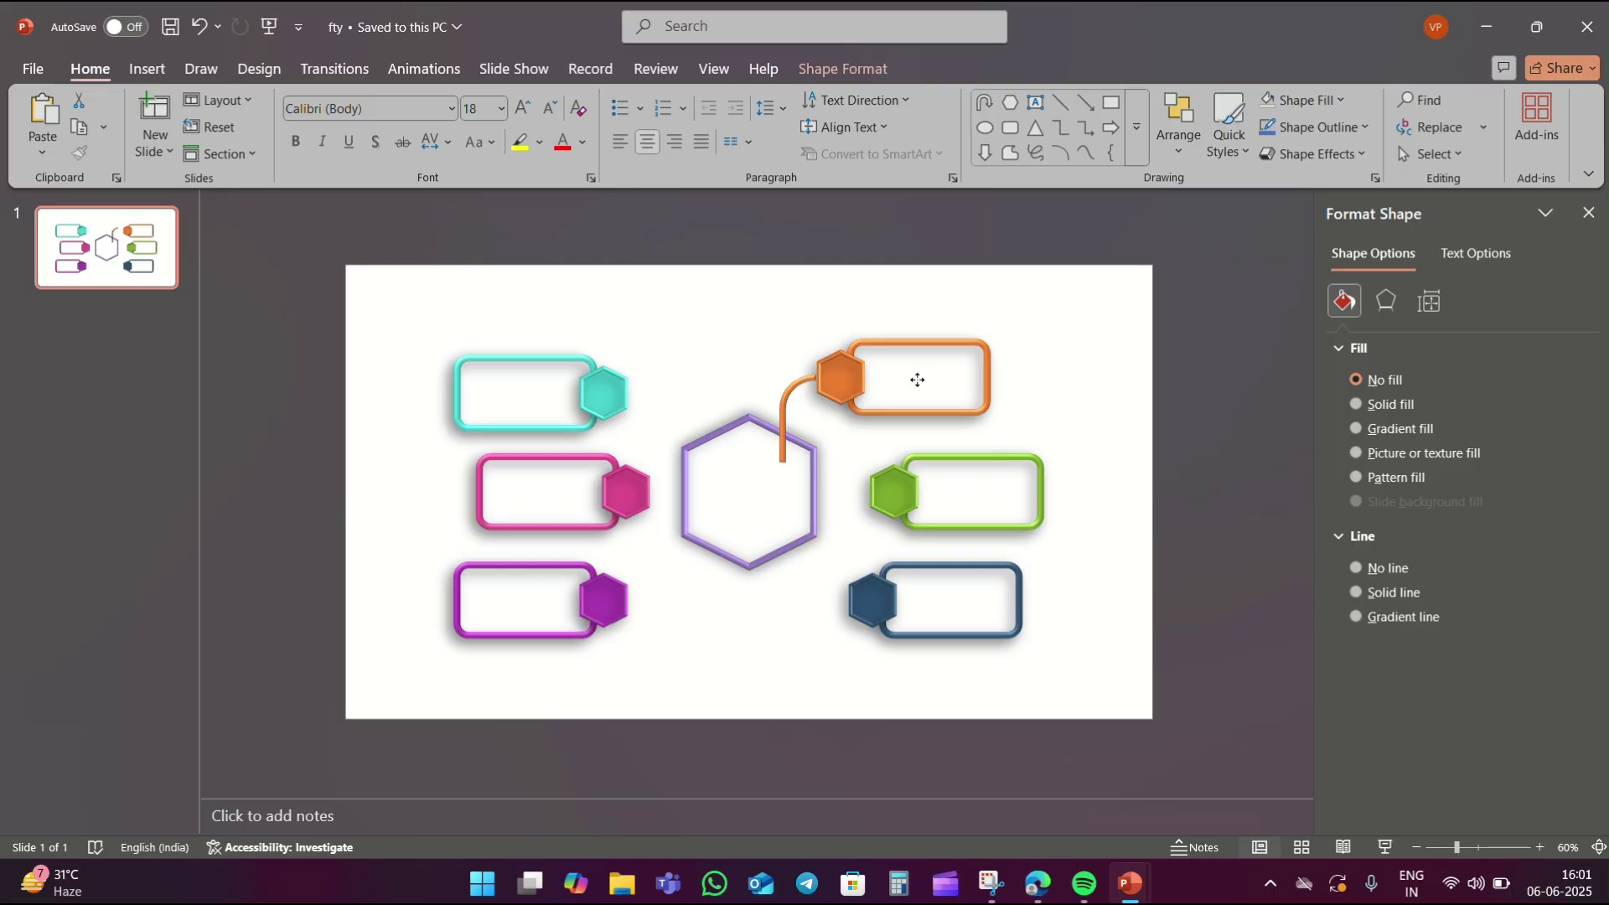
pyautogui.click(1099, 372)
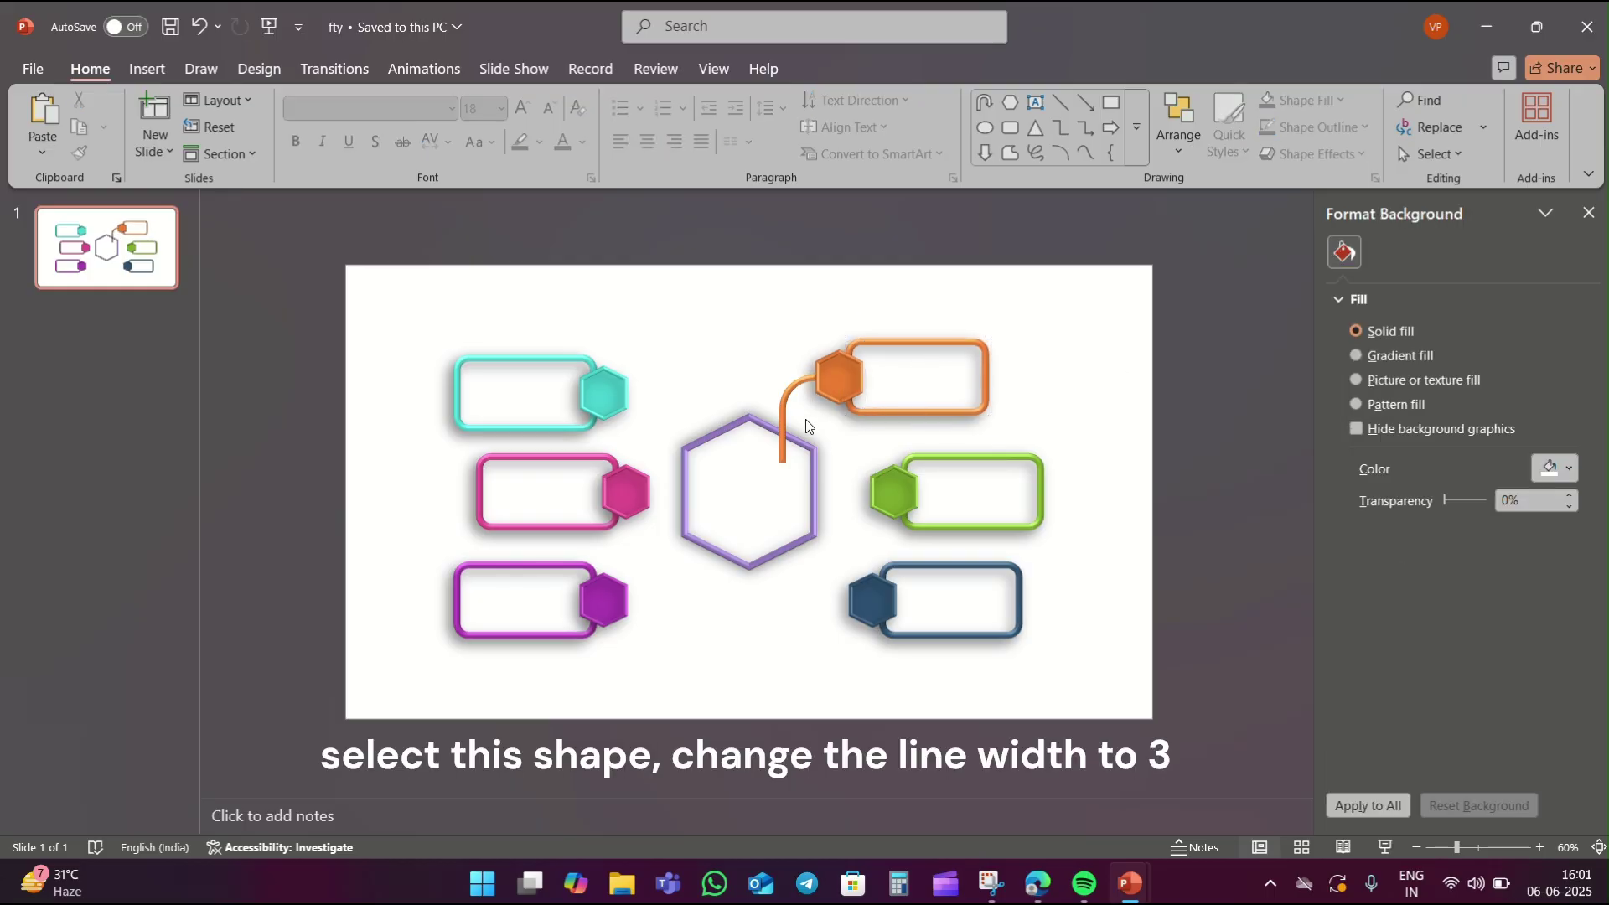
# Thin the orange connector to 3 pt and send it behind the hexagon.
pyautogui.click(779, 408)
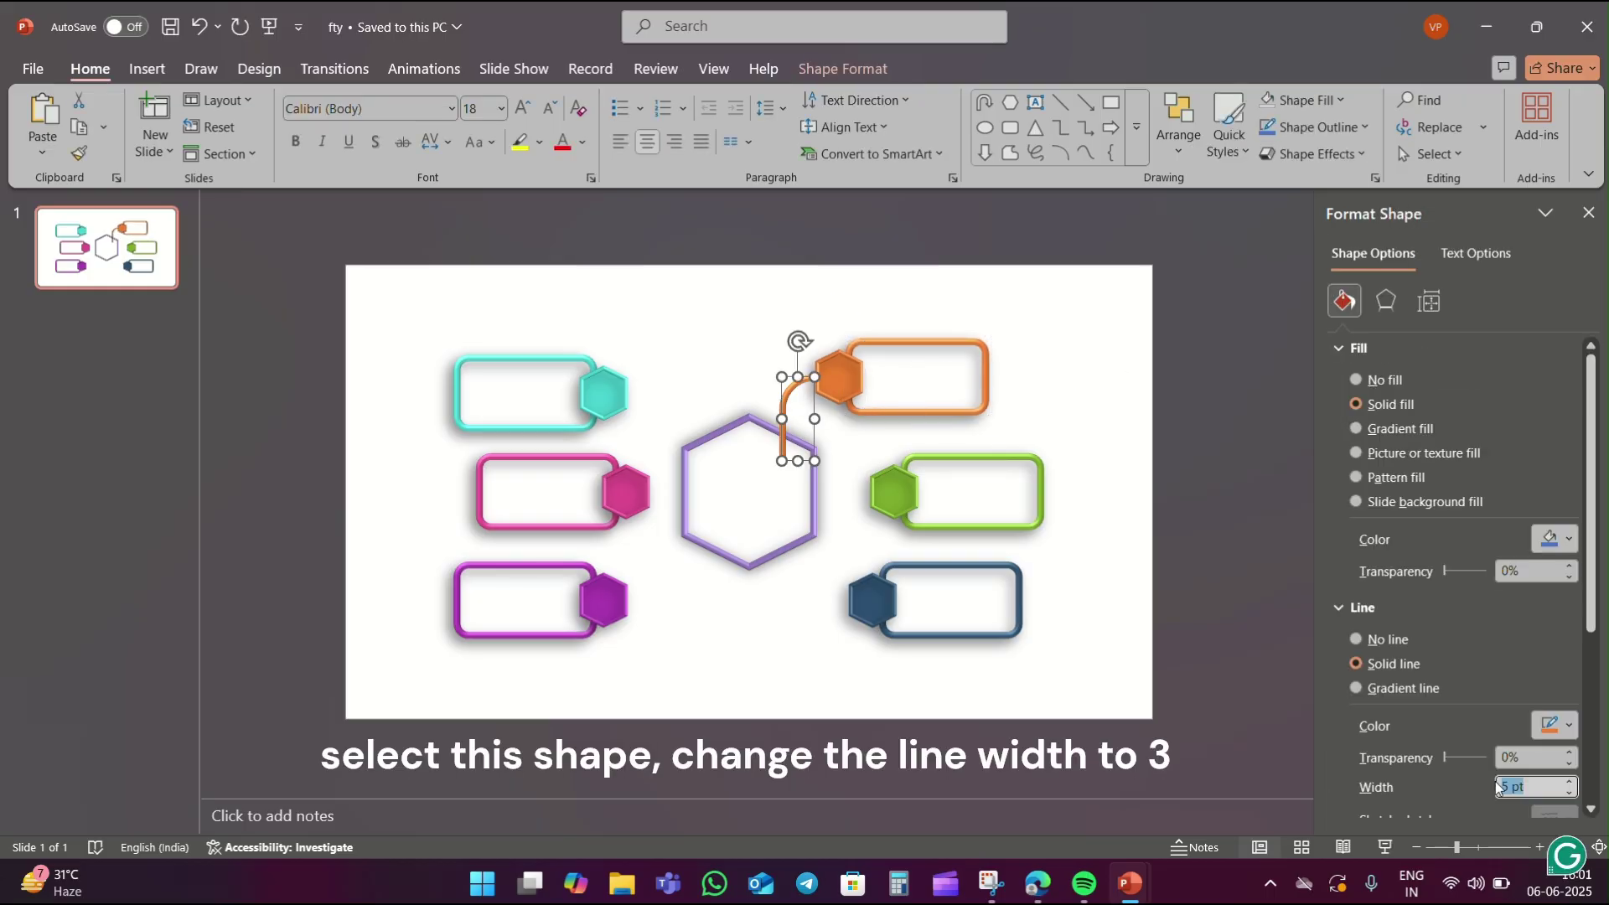
pyautogui.moveTo(1550, 785); pyautogui.dragTo(1493, 781)
pyautogui.write('3')
pyautogui.press('Return')
pyautogui.click(734, 360)
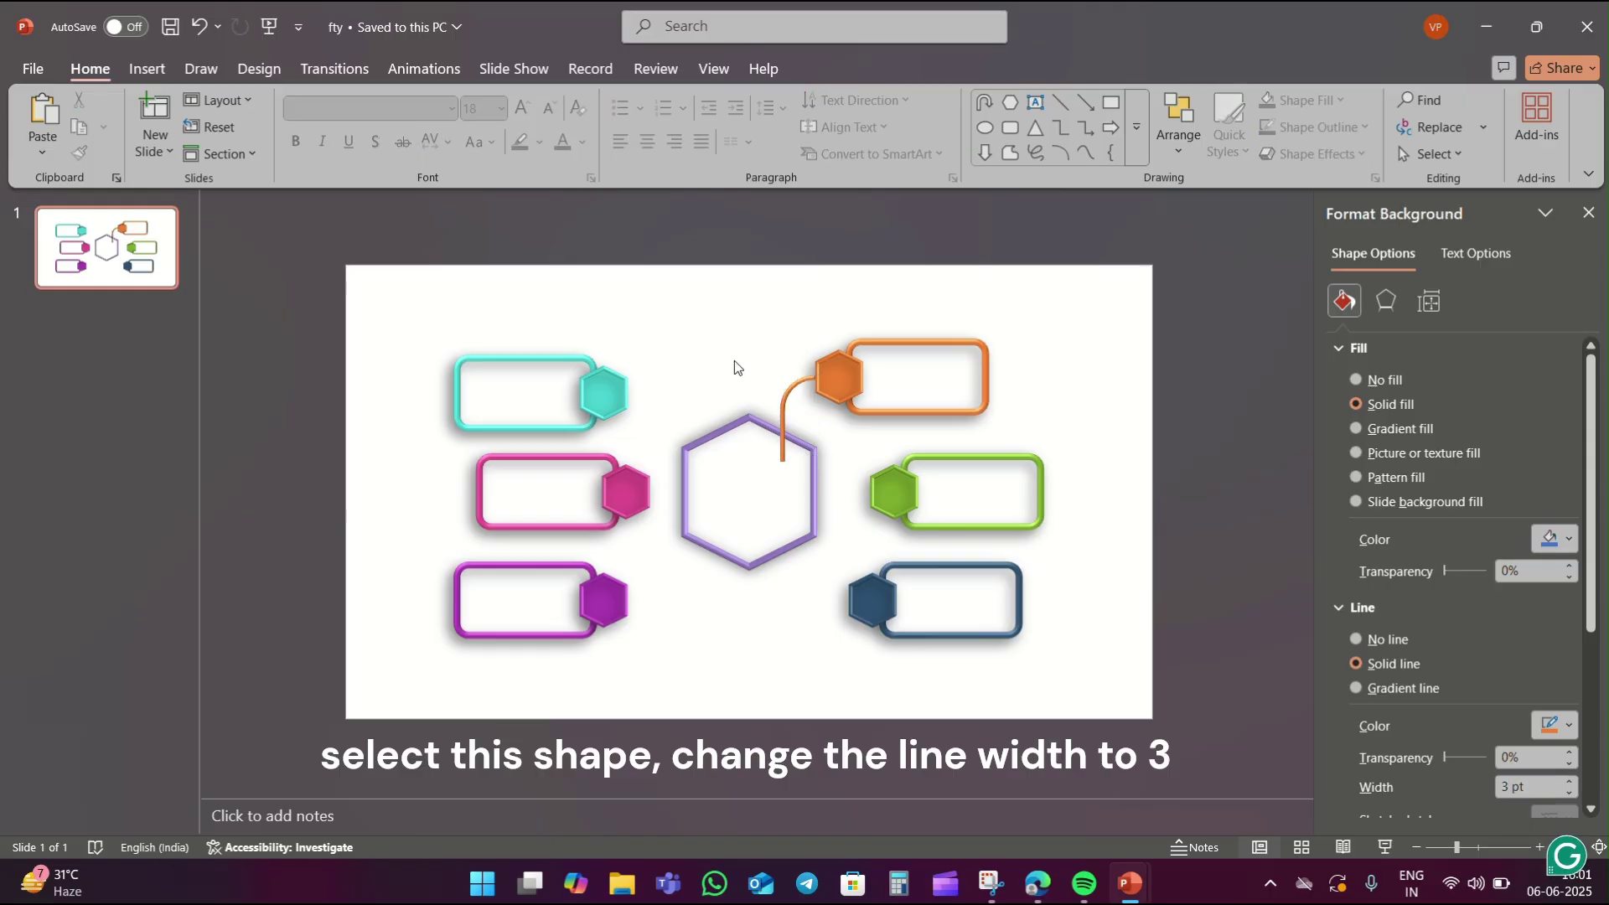
pyautogui.rightClick(786, 407)
pyautogui.click(871, 618)
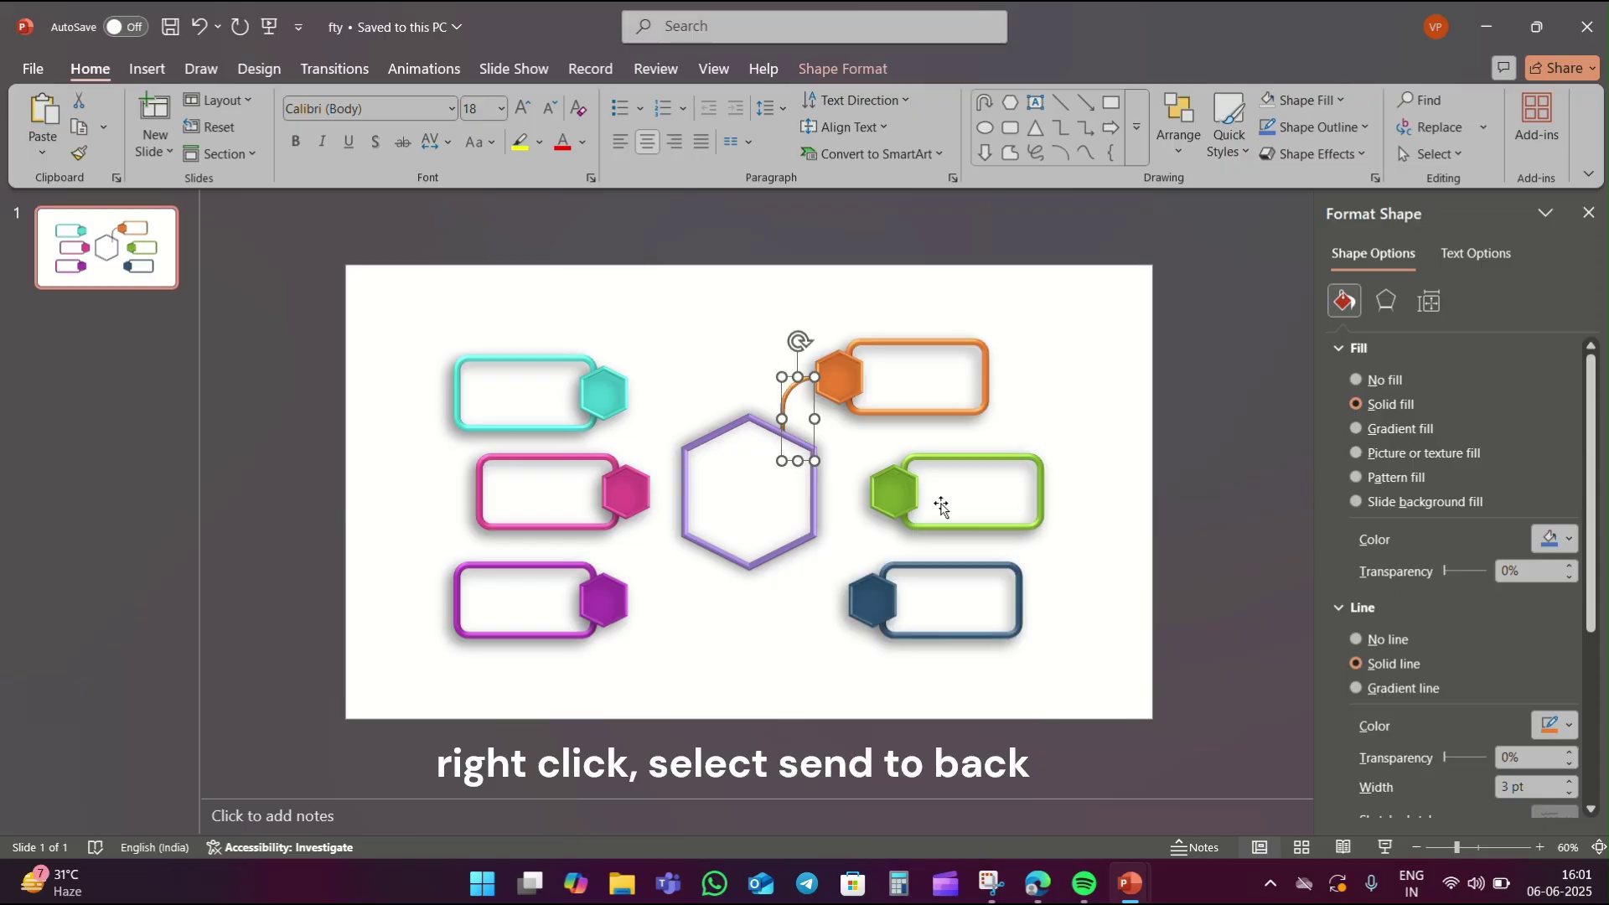
pyautogui.click(1054, 352)
# Duplicate the orange connector, flip it horizontally, and place it at the hexagon's upper left.
pyautogui.click(780, 410)
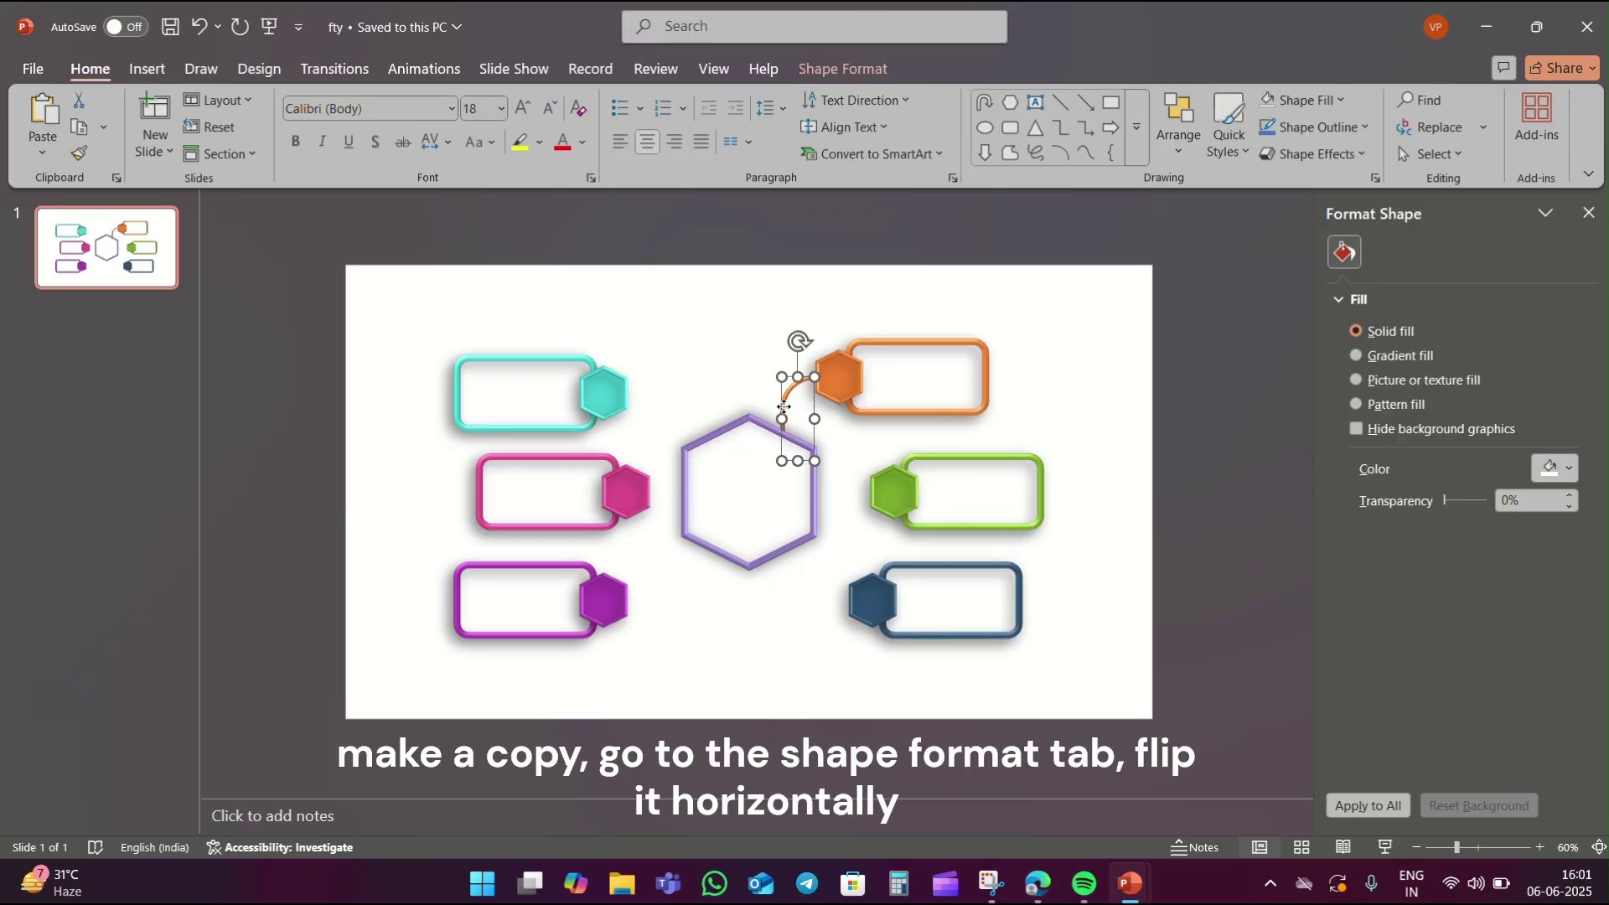
pyautogui.hotkey('ctrl', 'c')
pyautogui.hotkey('ctrl', 'v')
pyautogui.moveTo(782, 410); pyautogui.dragTo(792, 487)
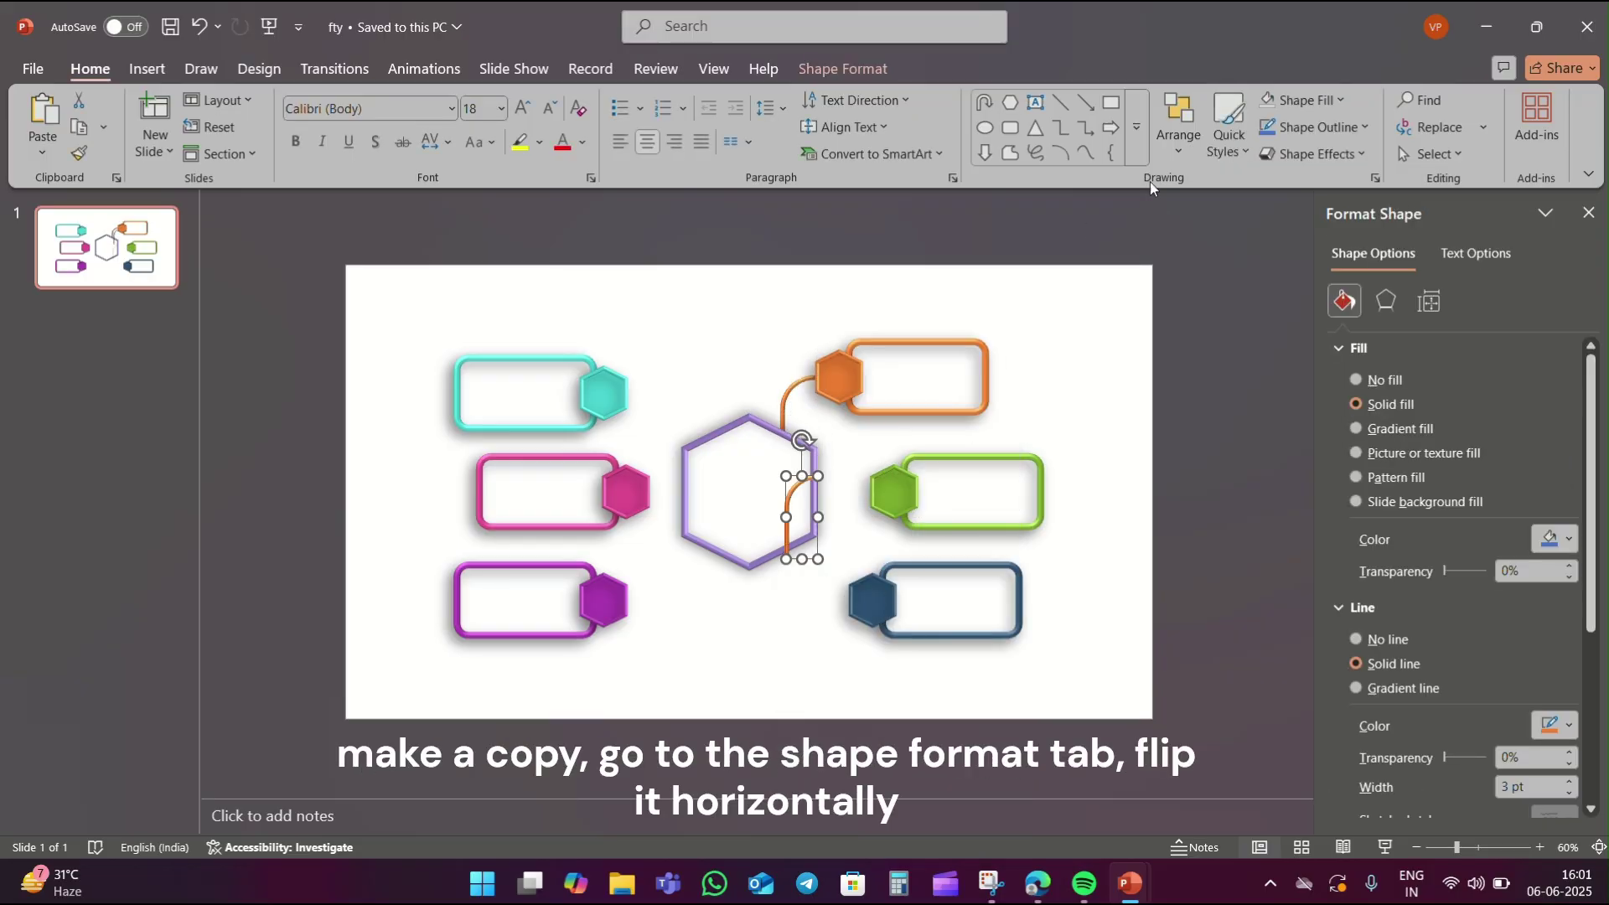
pyautogui.click(859, 75)
pyautogui.click(1278, 154)
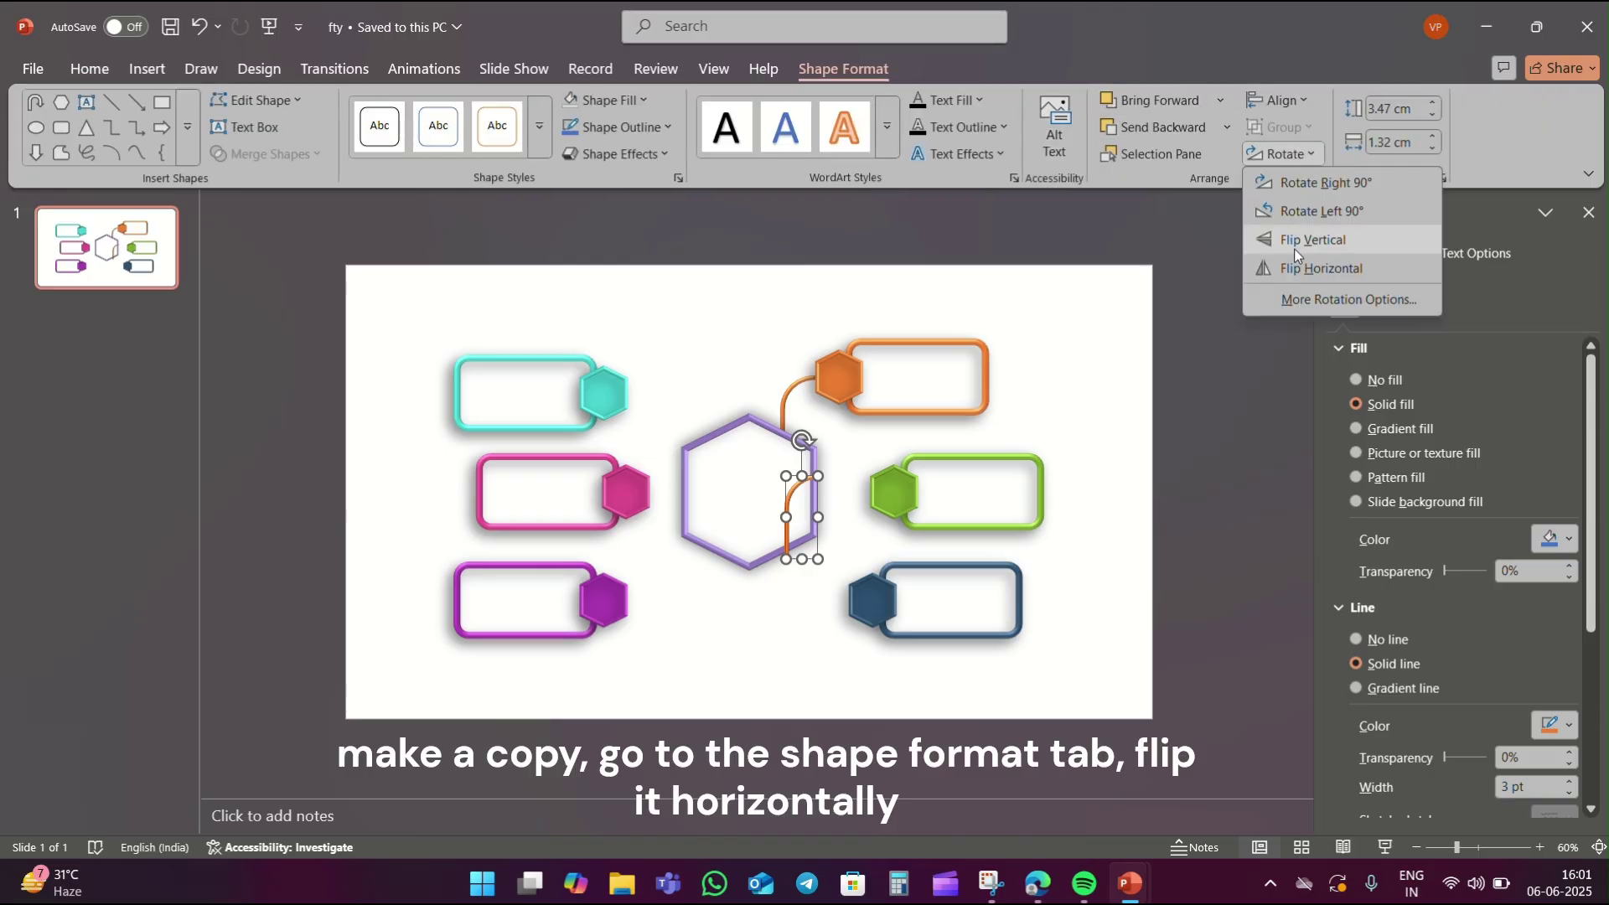
pyautogui.click(1314, 268)
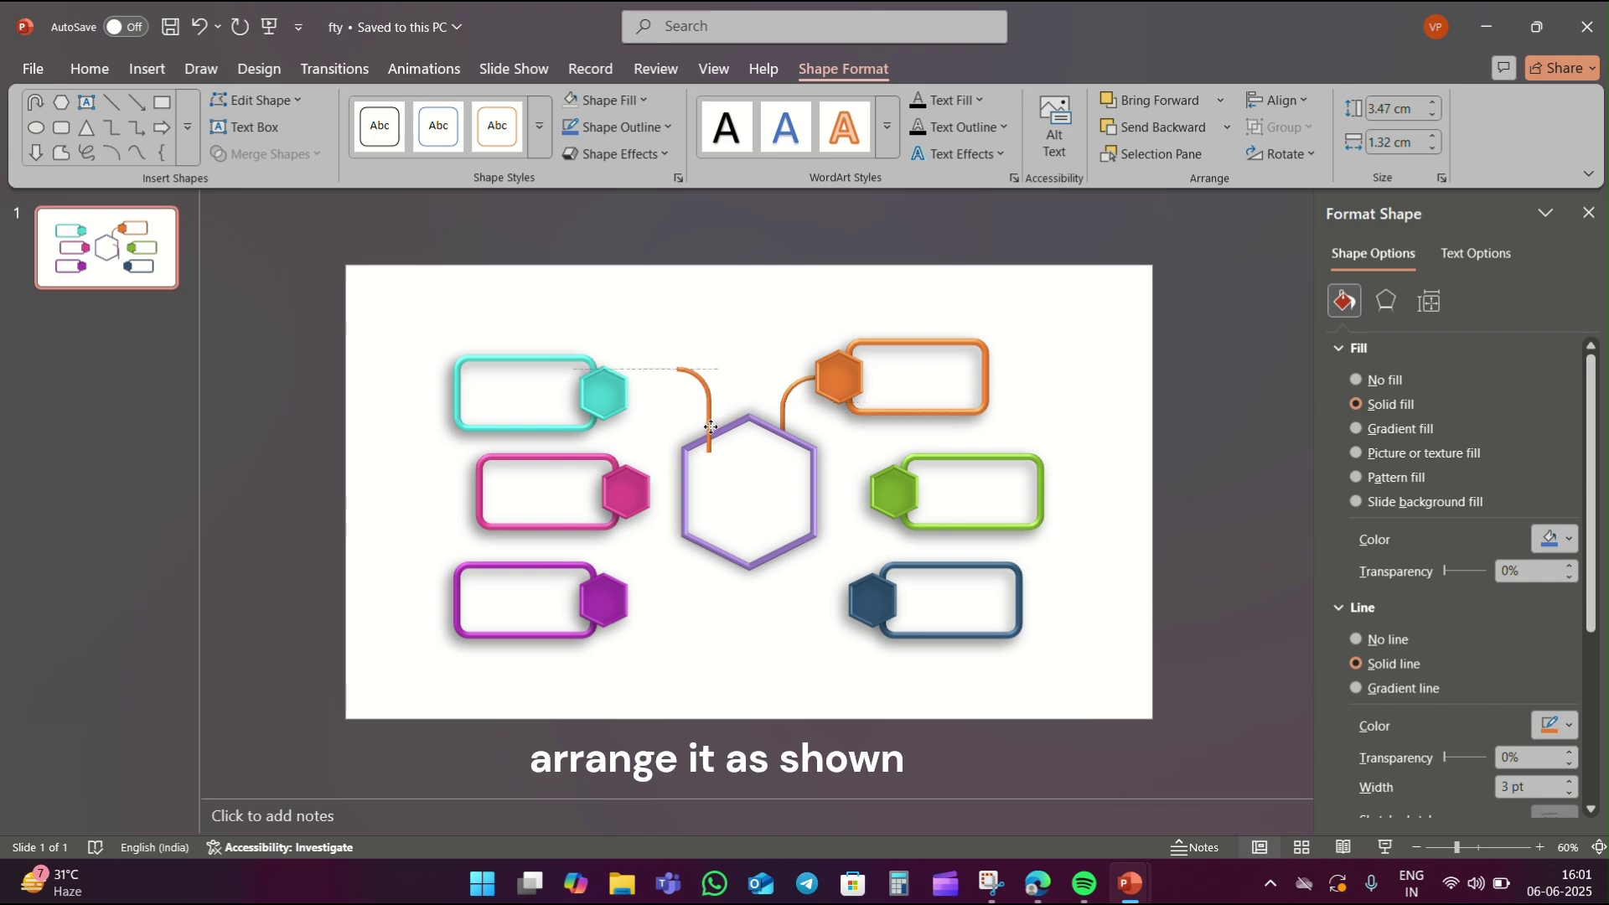
pyautogui.moveTo(708, 419); pyautogui.dragTo(715, 436)
pyautogui.click(652, 334)
# Colour the mirrored connector teal and send it behind the other shapes.
pyautogui.click(706, 401)
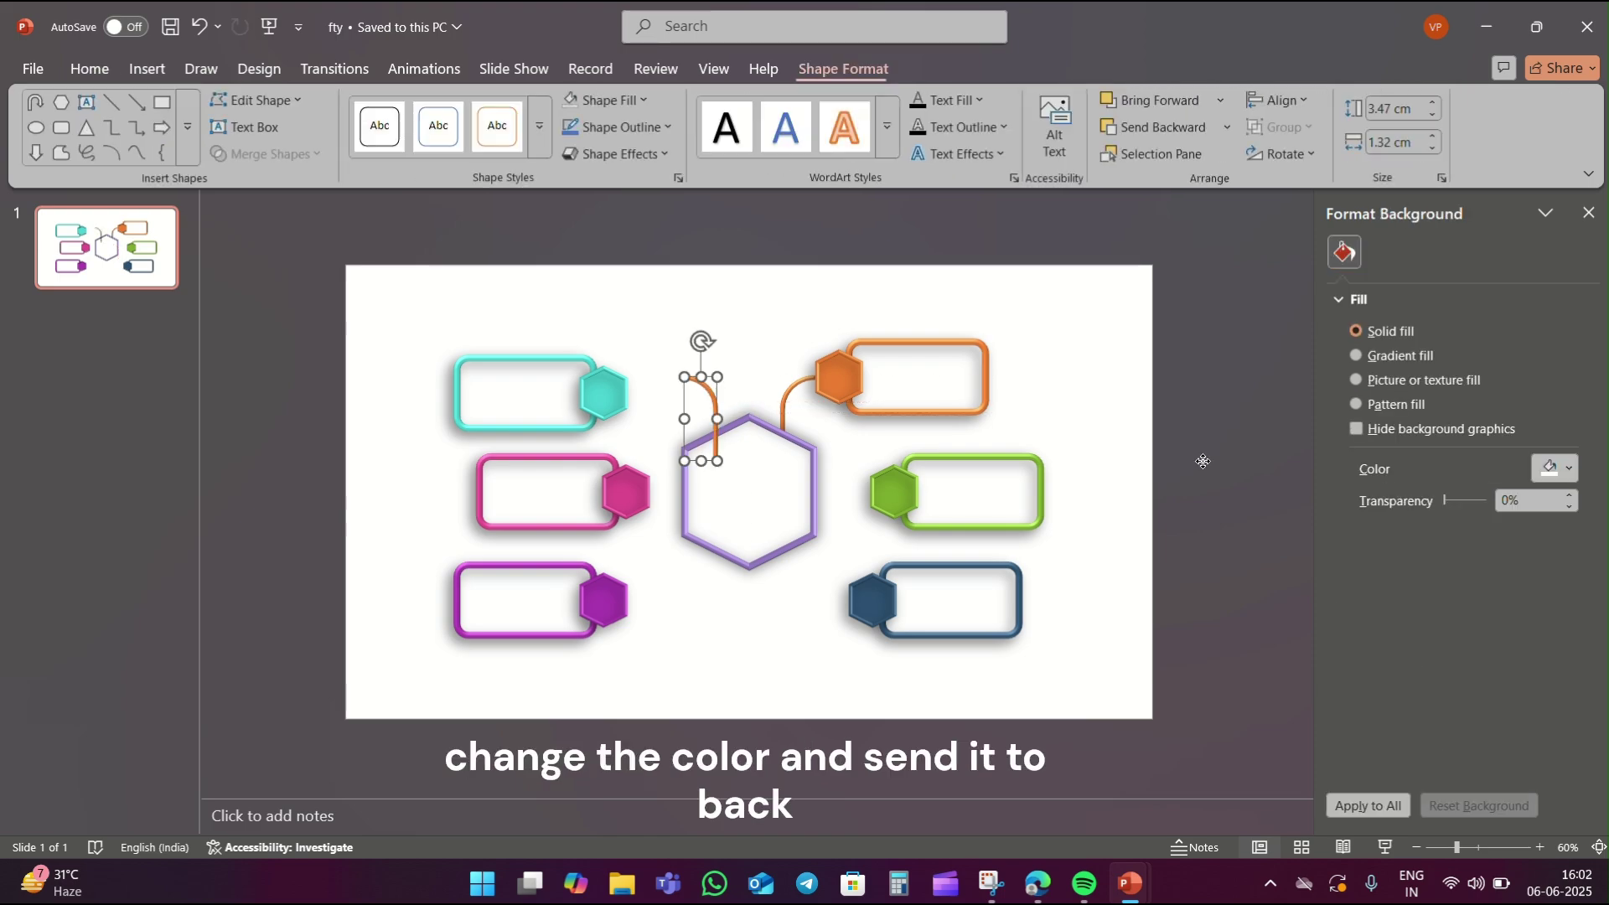
pyautogui.click(1554, 728)
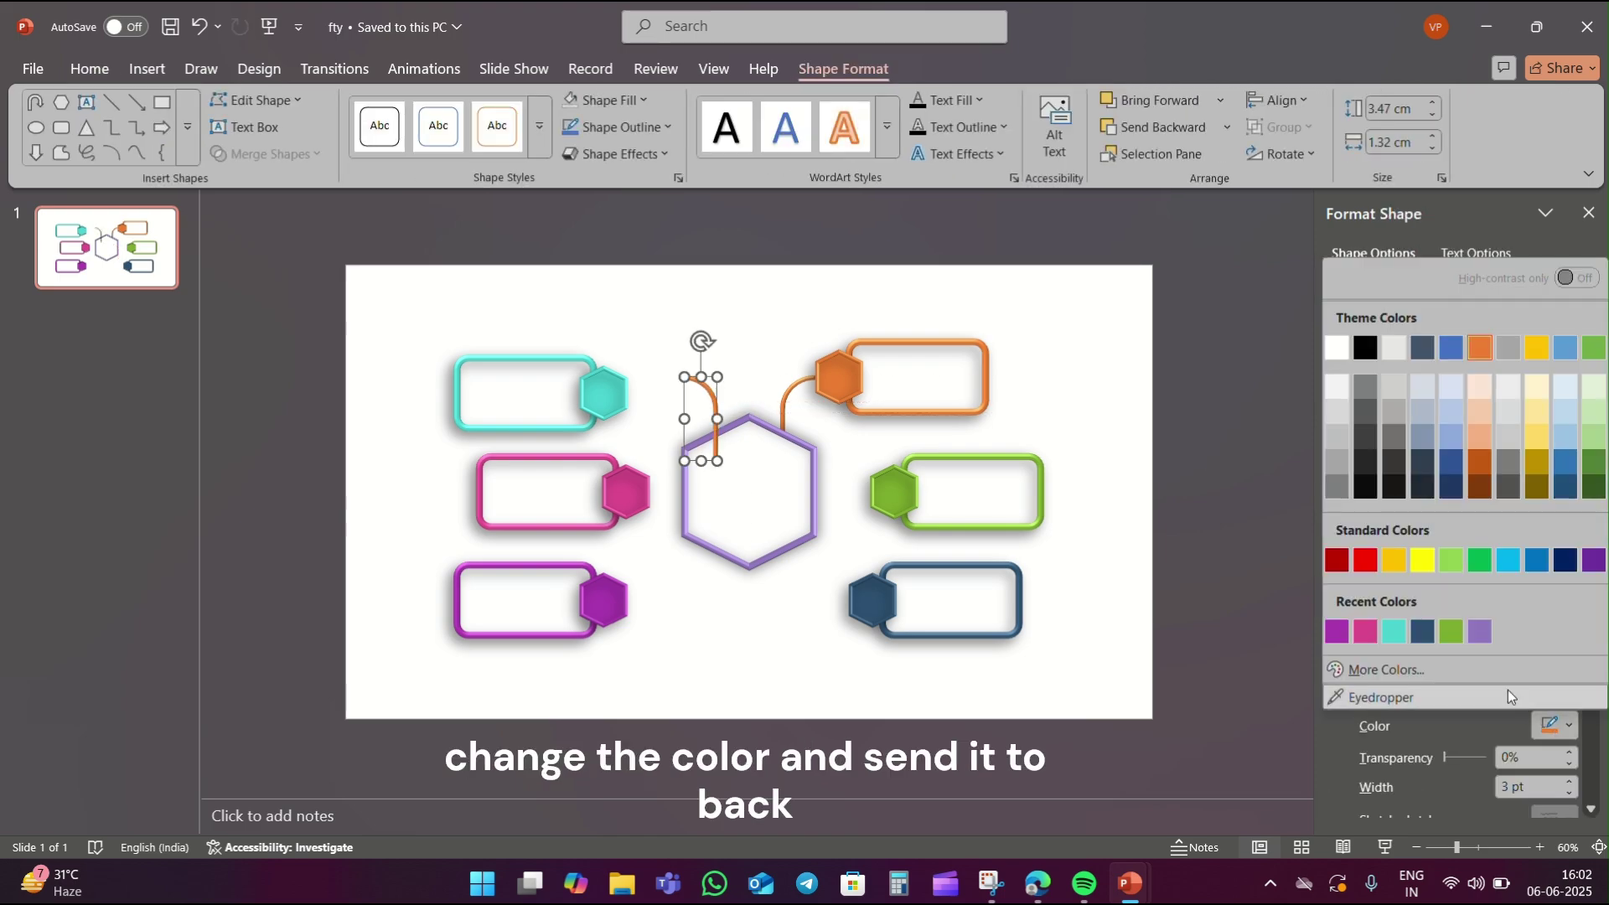
pyautogui.click(1397, 636)
pyautogui.rightClick(710, 391)
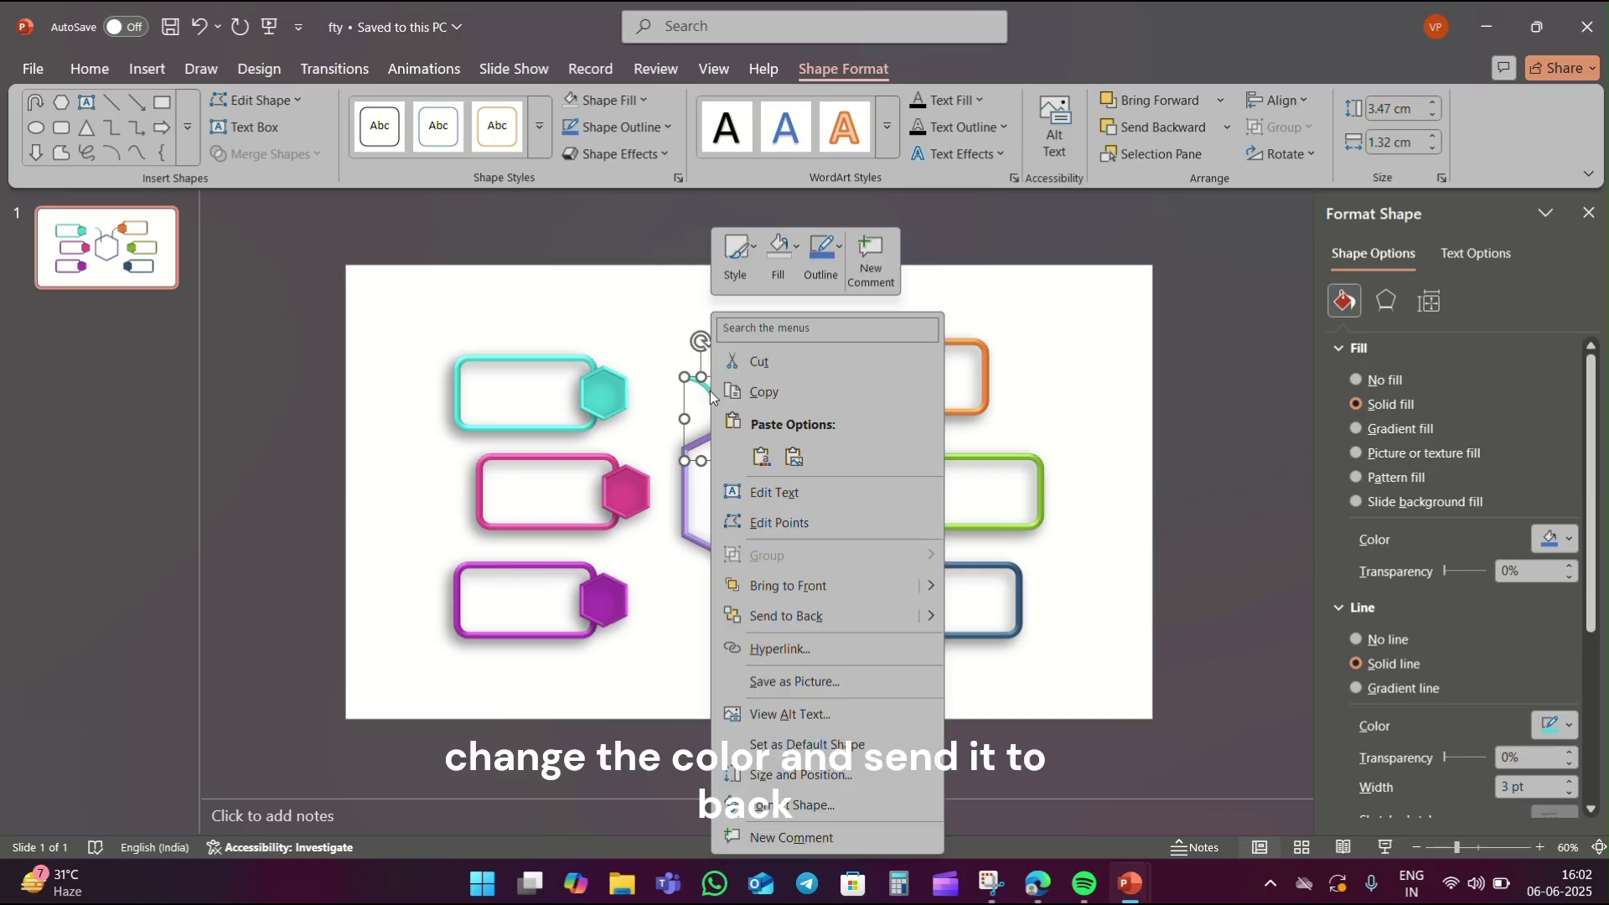
pyautogui.click(765, 616)
pyautogui.click(603, 400)
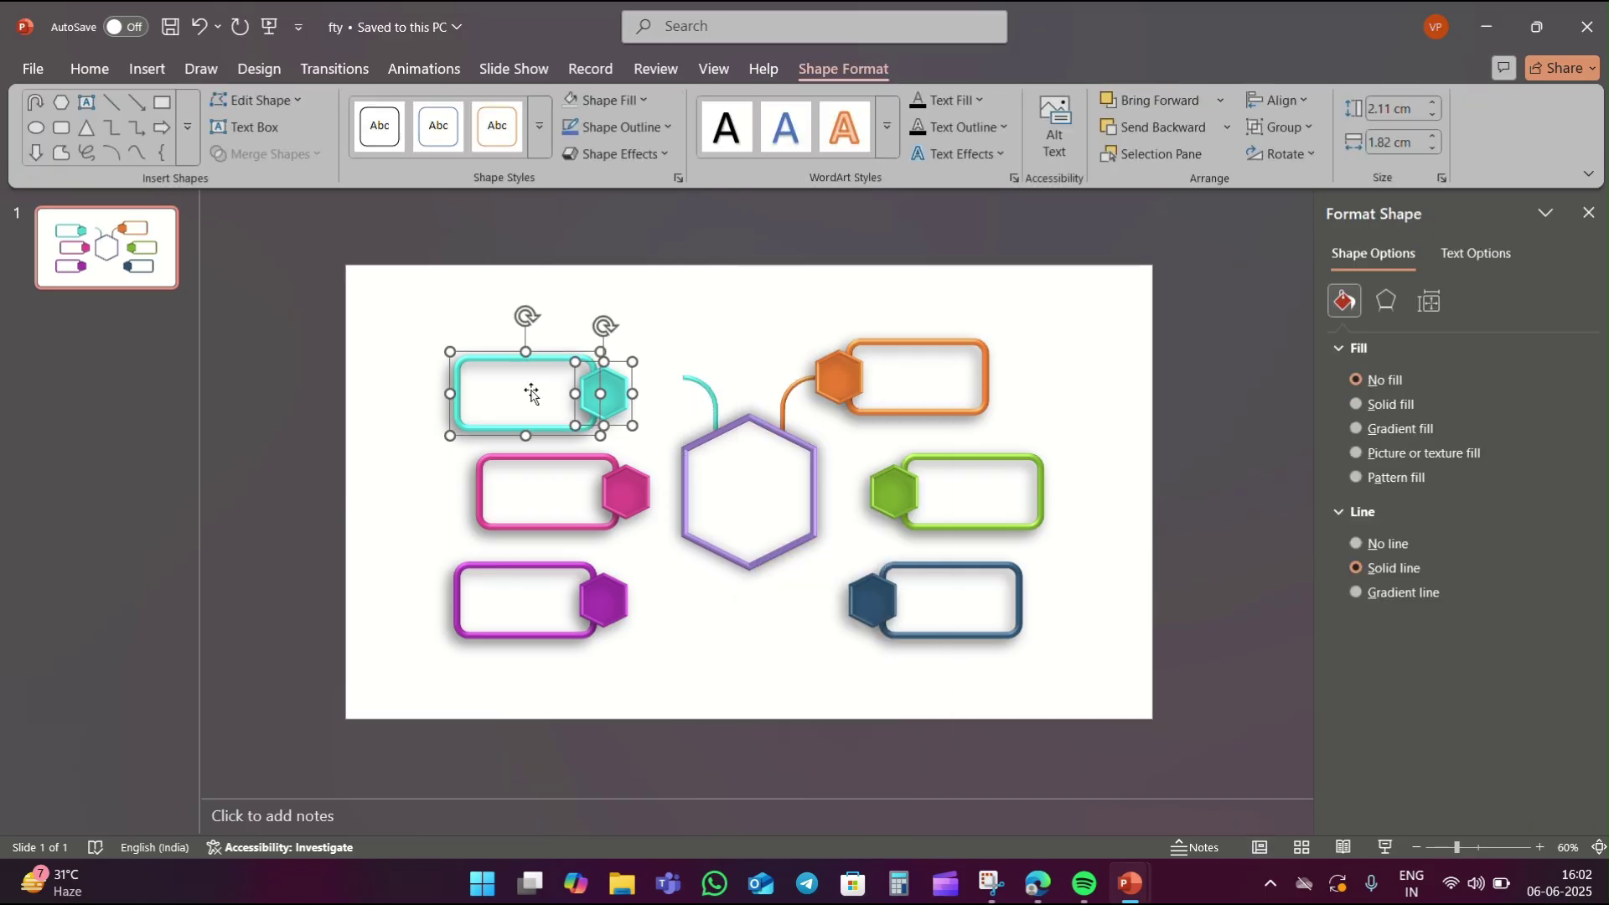
# Move the teal label box up to meet the teal connector's end.
pyautogui.moveTo(510, 379); pyautogui.dragTo(593, 392)
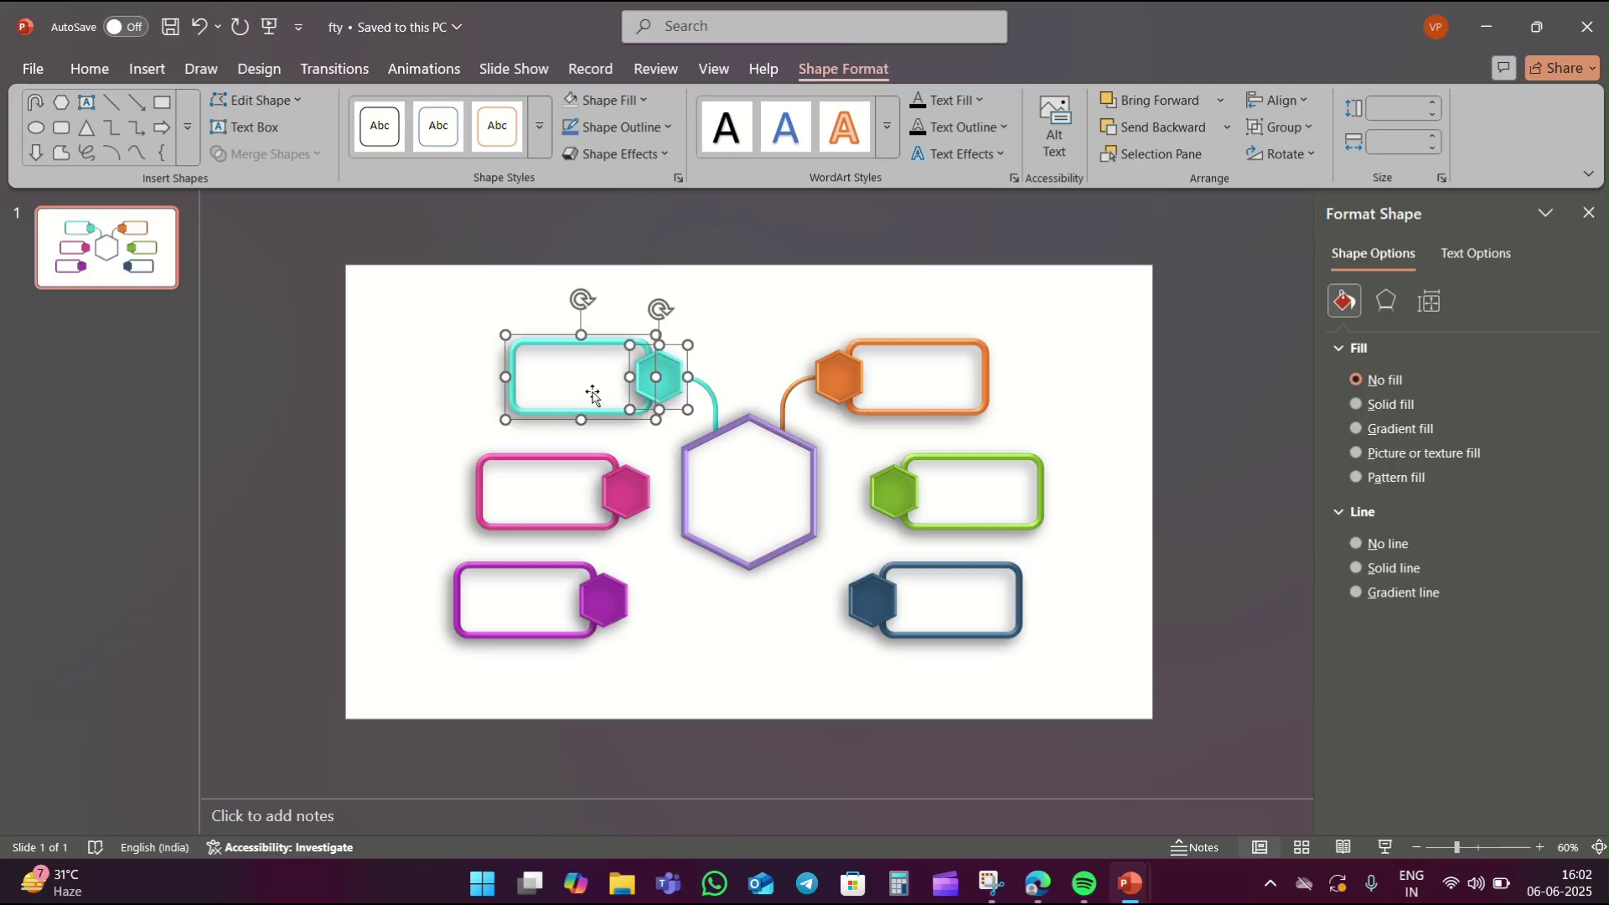
pyautogui.click(781, 310)
pyautogui.click(793, 385)
# Paste another connector copy, flip it vertically, move it down, and send it behind the hexagon.
pyautogui.hotkey('ctrl', 'c')
pyautogui.hotkey('ctrl', 'v')
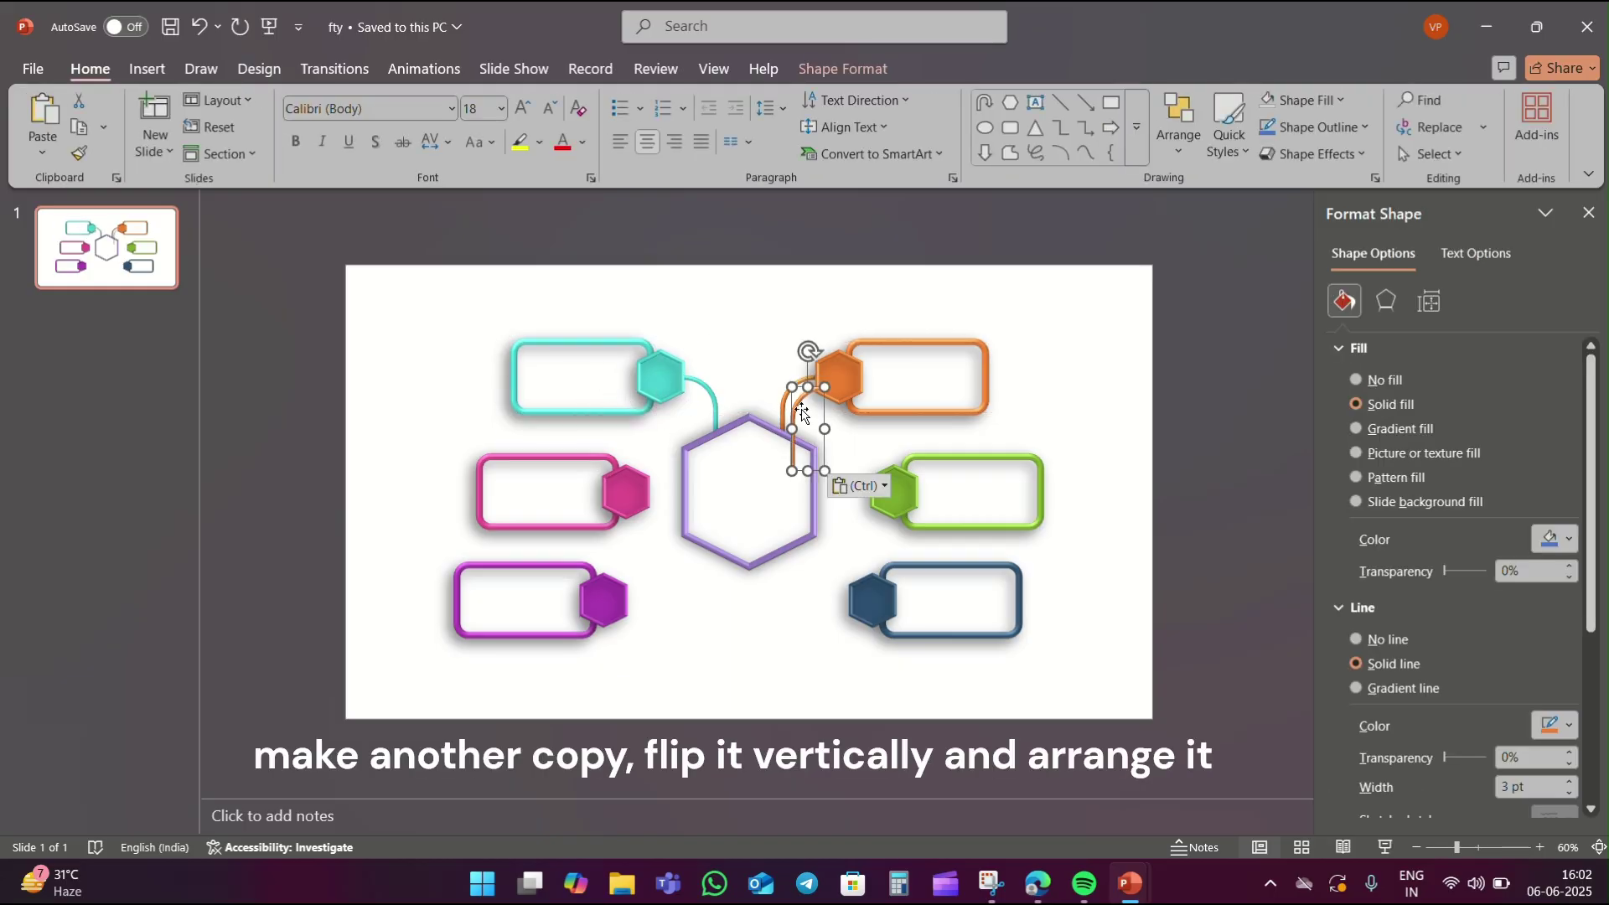
pyautogui.click(843, 69)
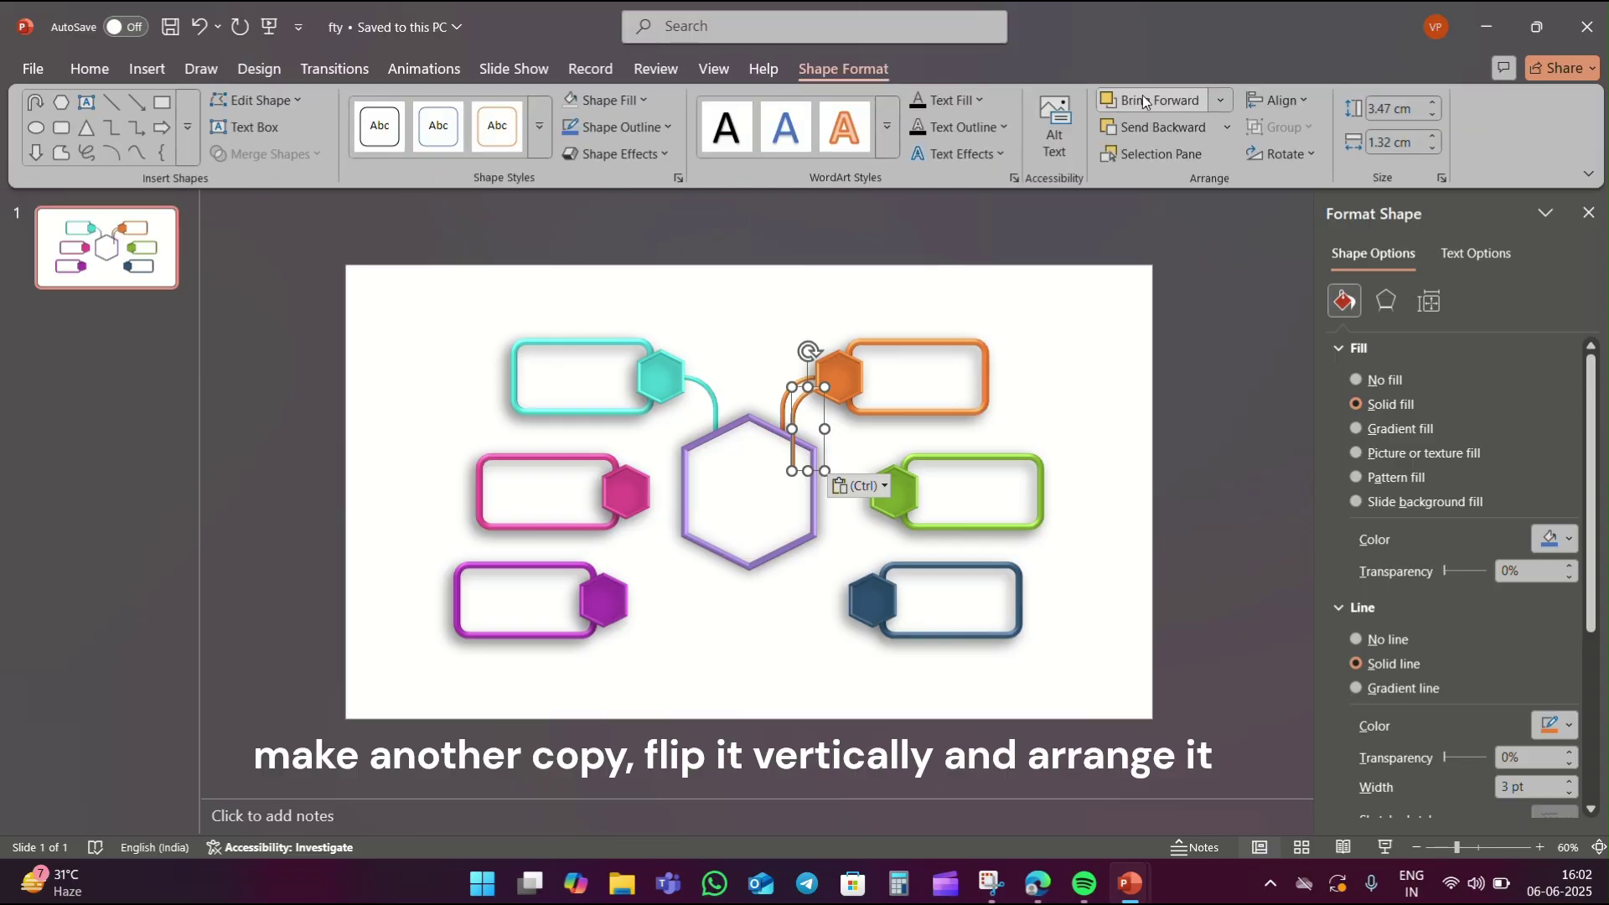
pyautogui.click(1284, 154)
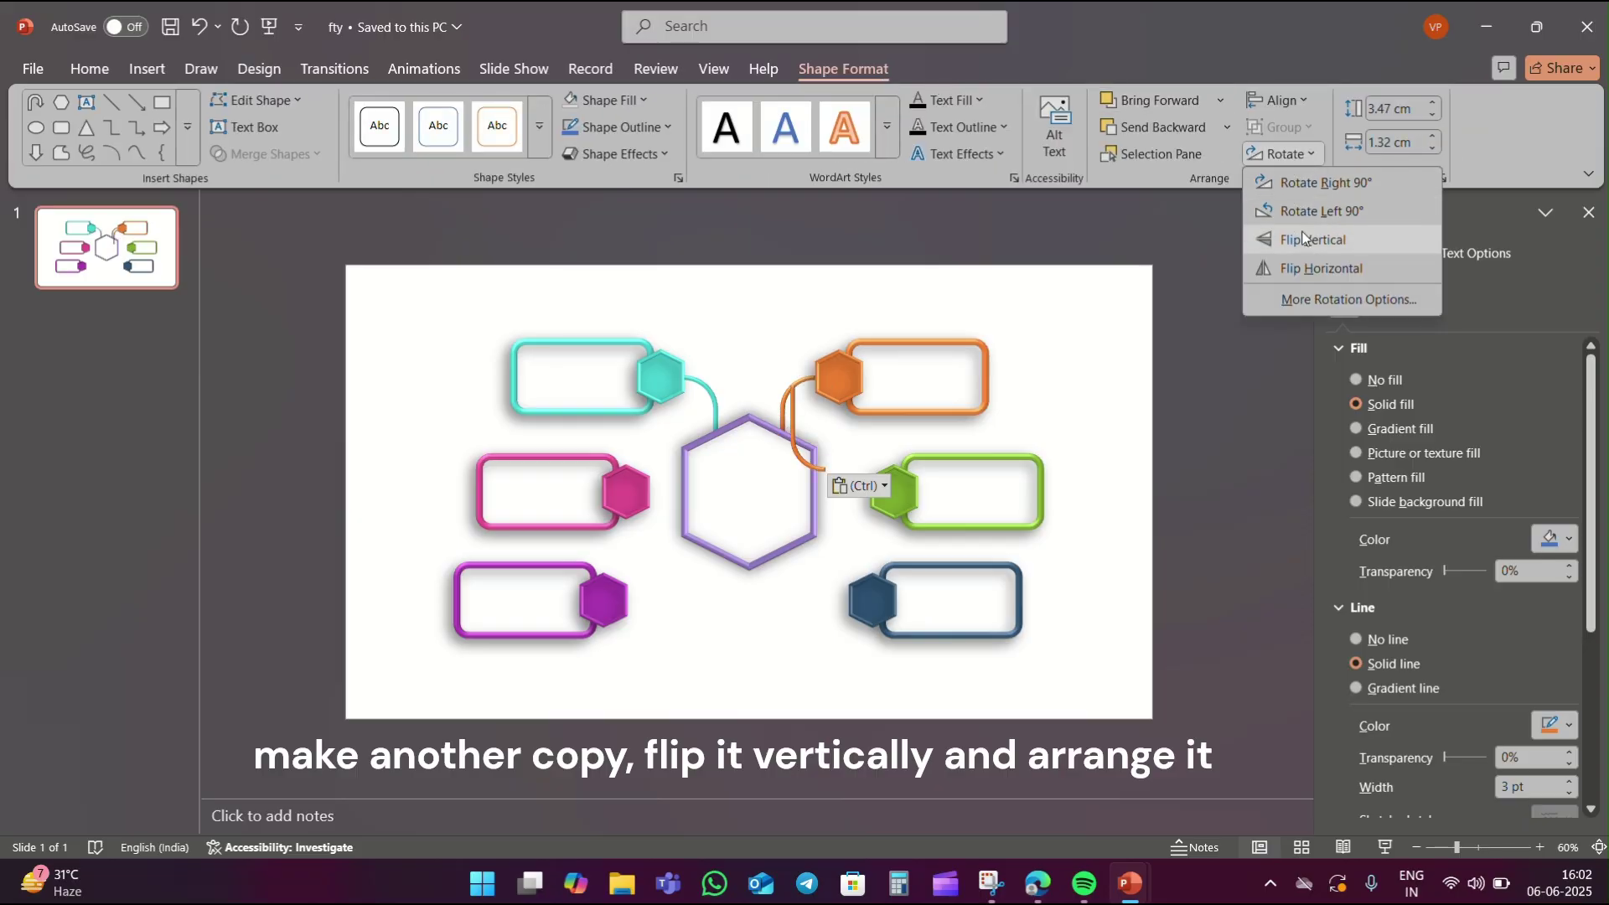
pyautogui.click(1310, 239)
pyautogui.moveTo(793, 406); pyautogui.dragTo(778, 573)
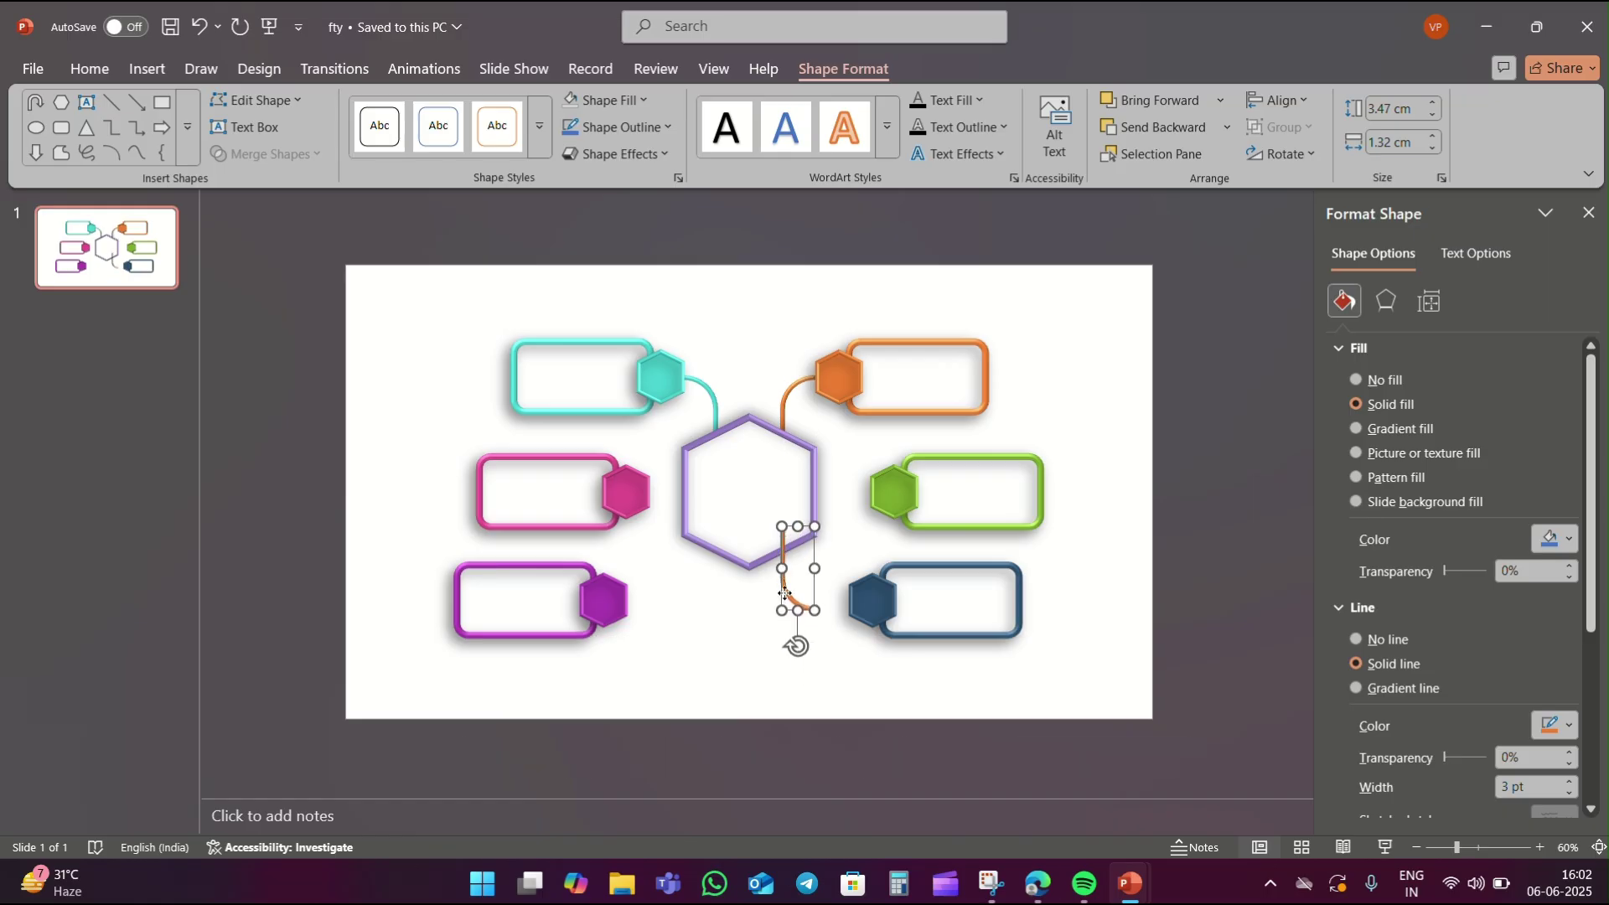
pyautogui.rightClick(783, 586)
pyautogui.click(865, 362)
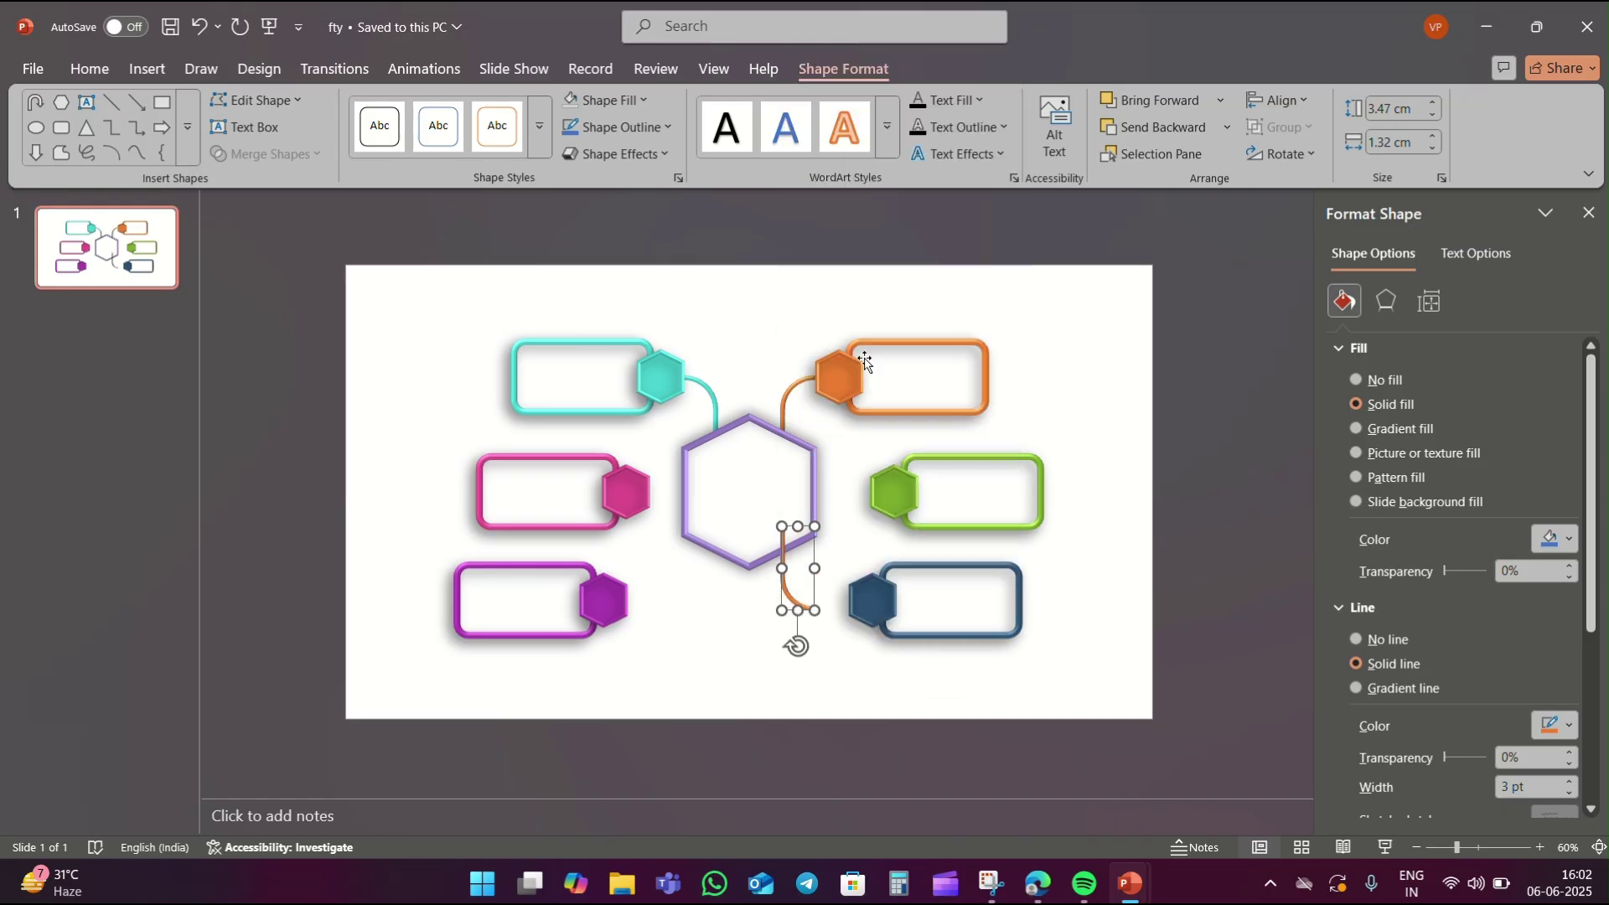
pyautogui.click(835, 482)
# Colour the lower connector dark blue and move the dark-blue box down-left to meet it.
pyautogui.click(786, 590)
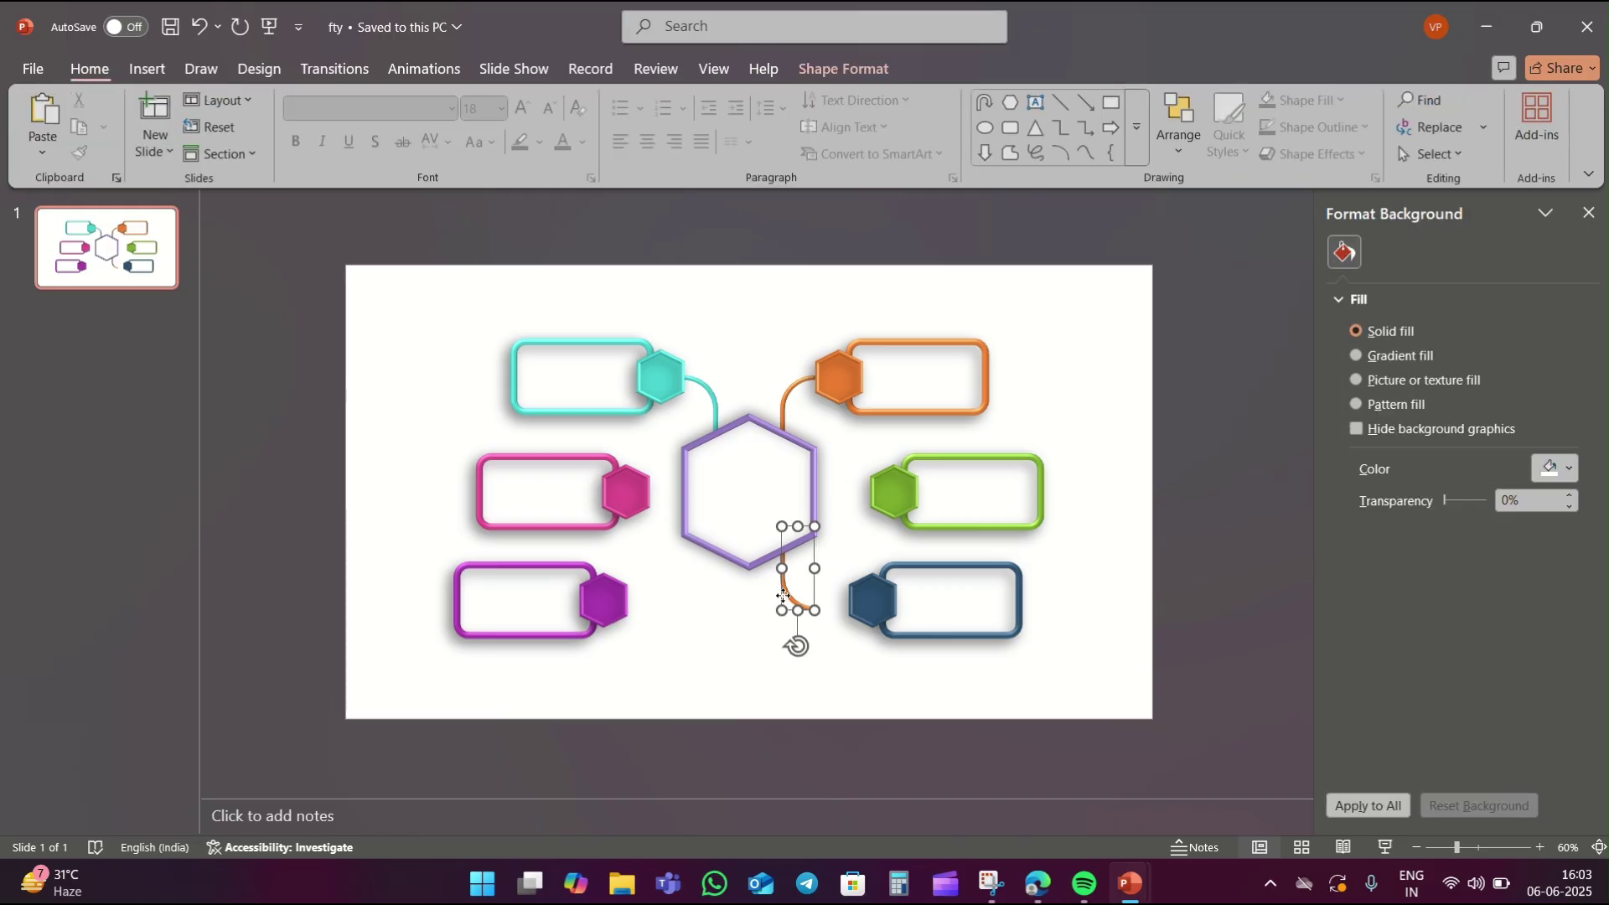
pyautogui.click(1551, 728)
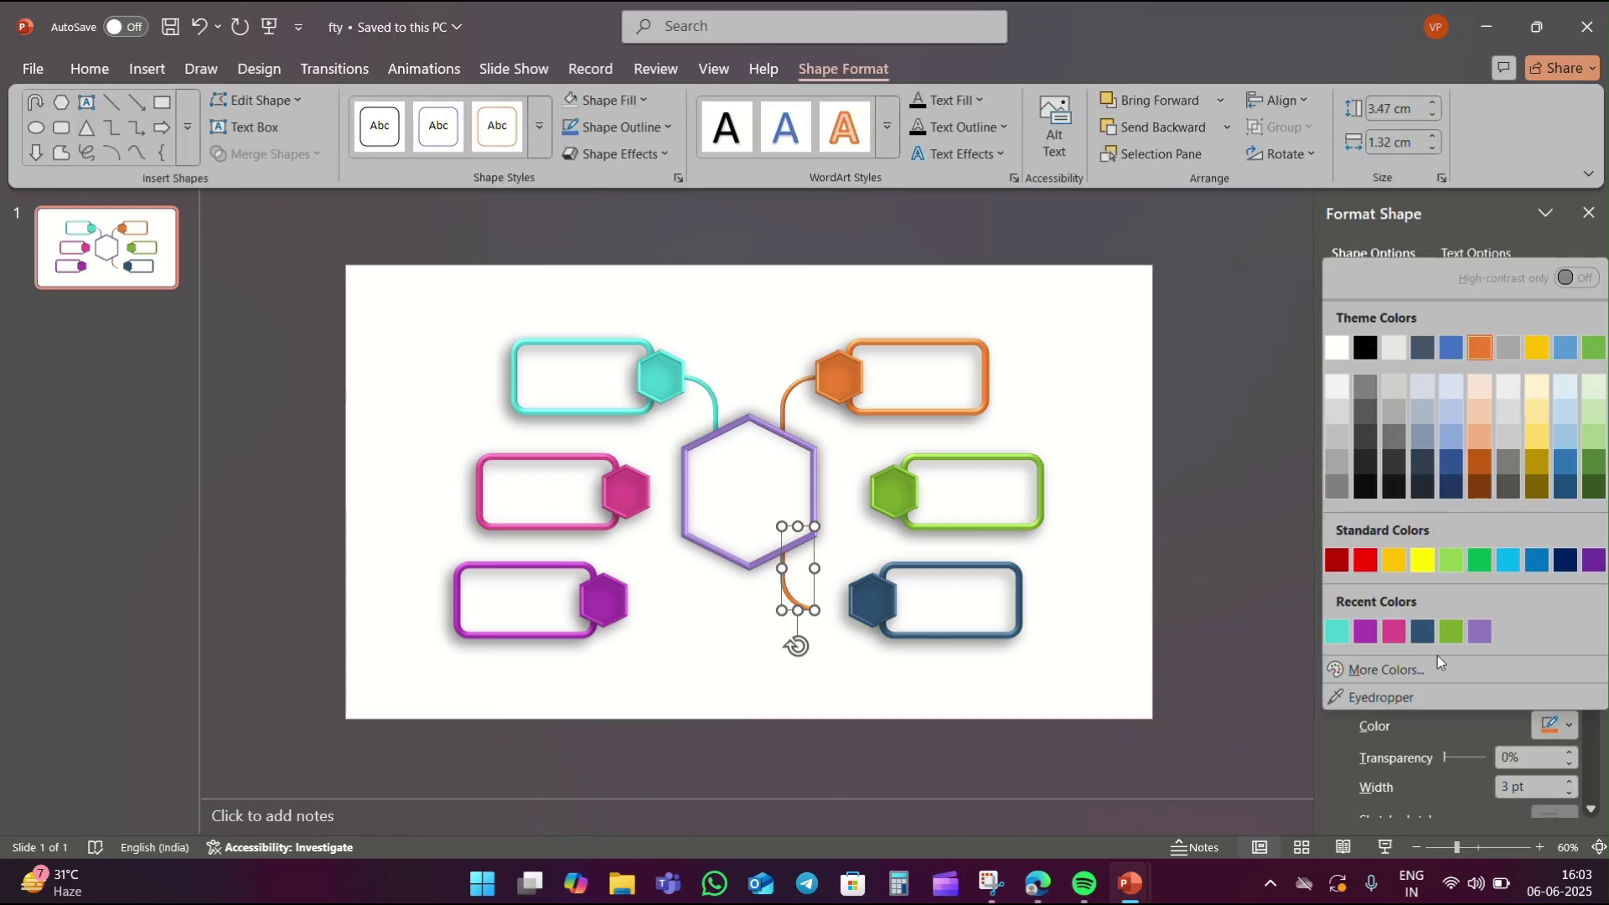
pyautogui.click(1399, 632)
pyautogui.click(872, 610)
pyautogui.click(869, 607)
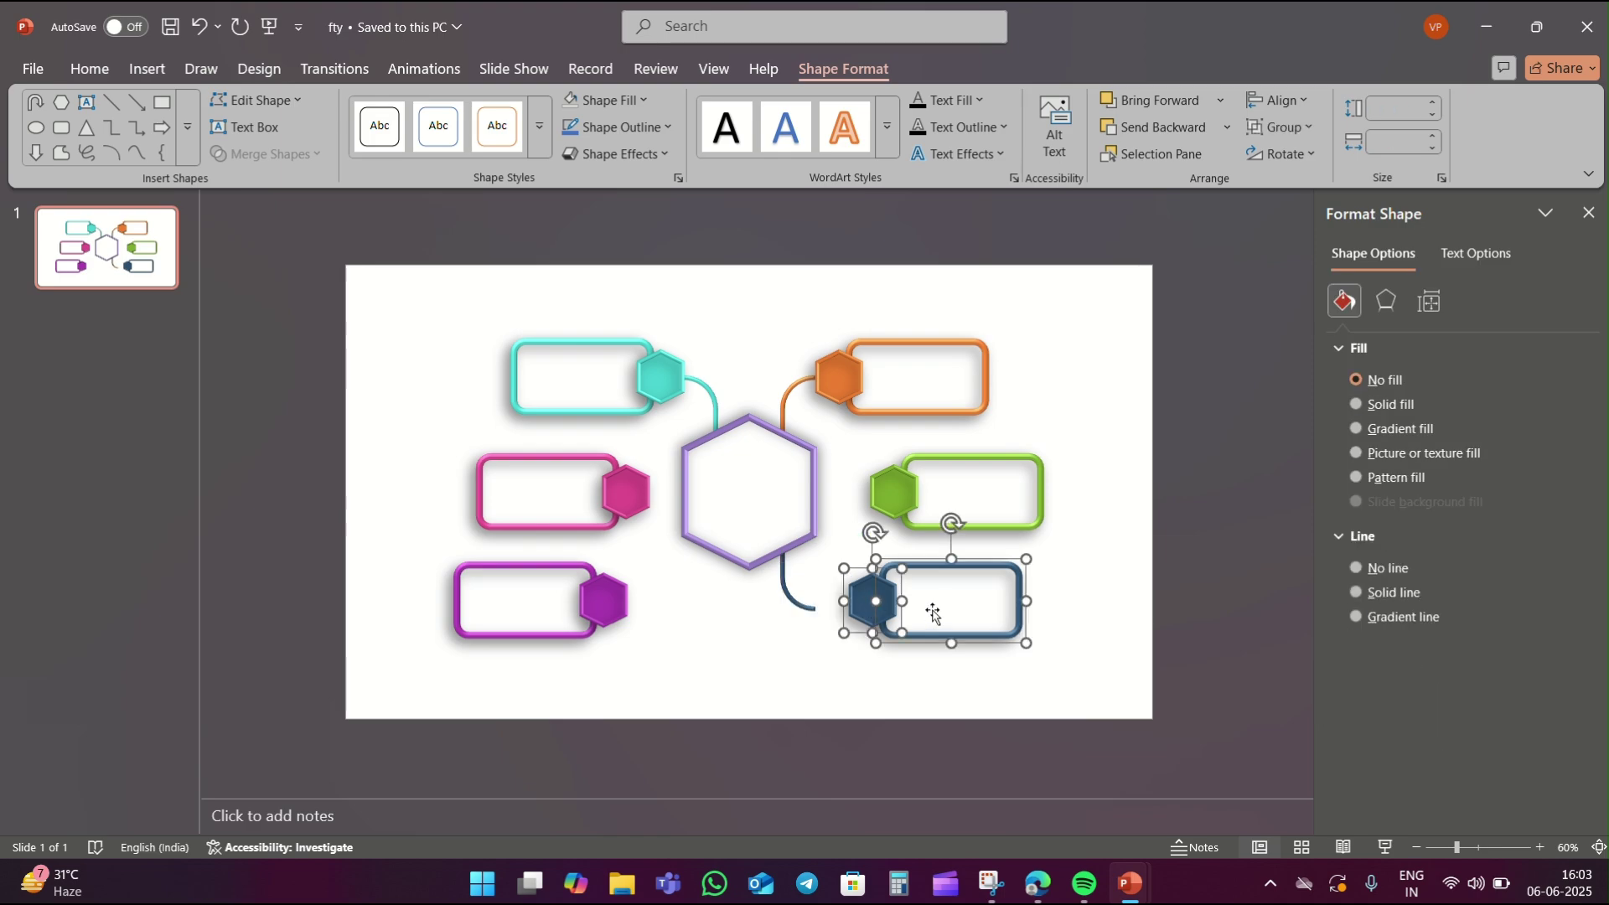
pyautogui.moveTo(932, 614); pyautogui.dragTo(903, 622)
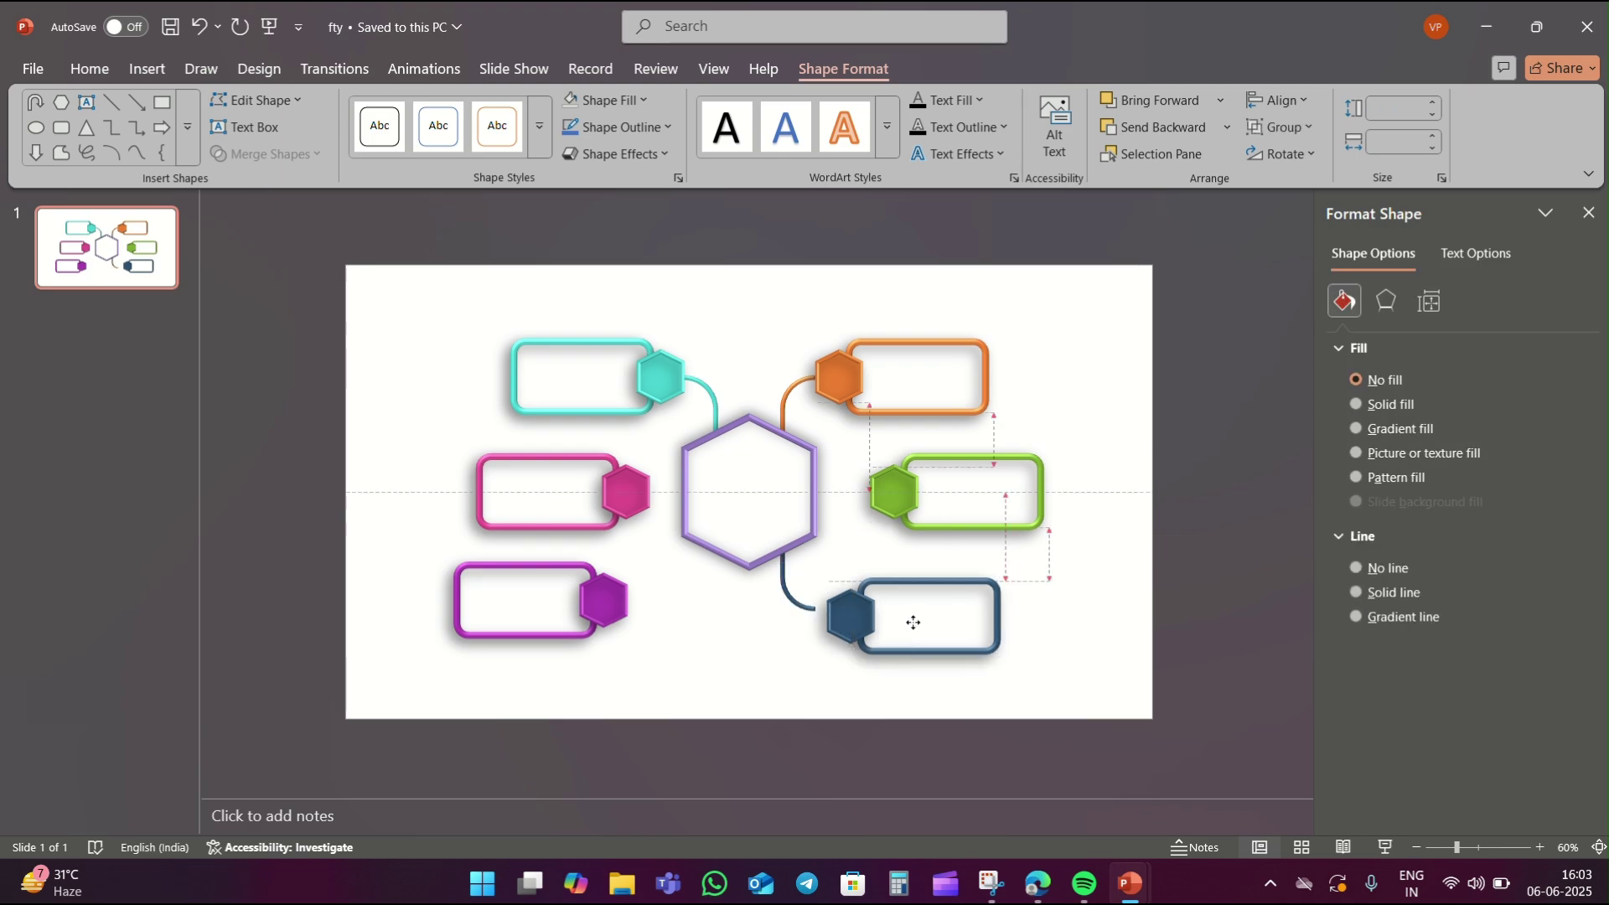
pyautogui.click(1077, 568)
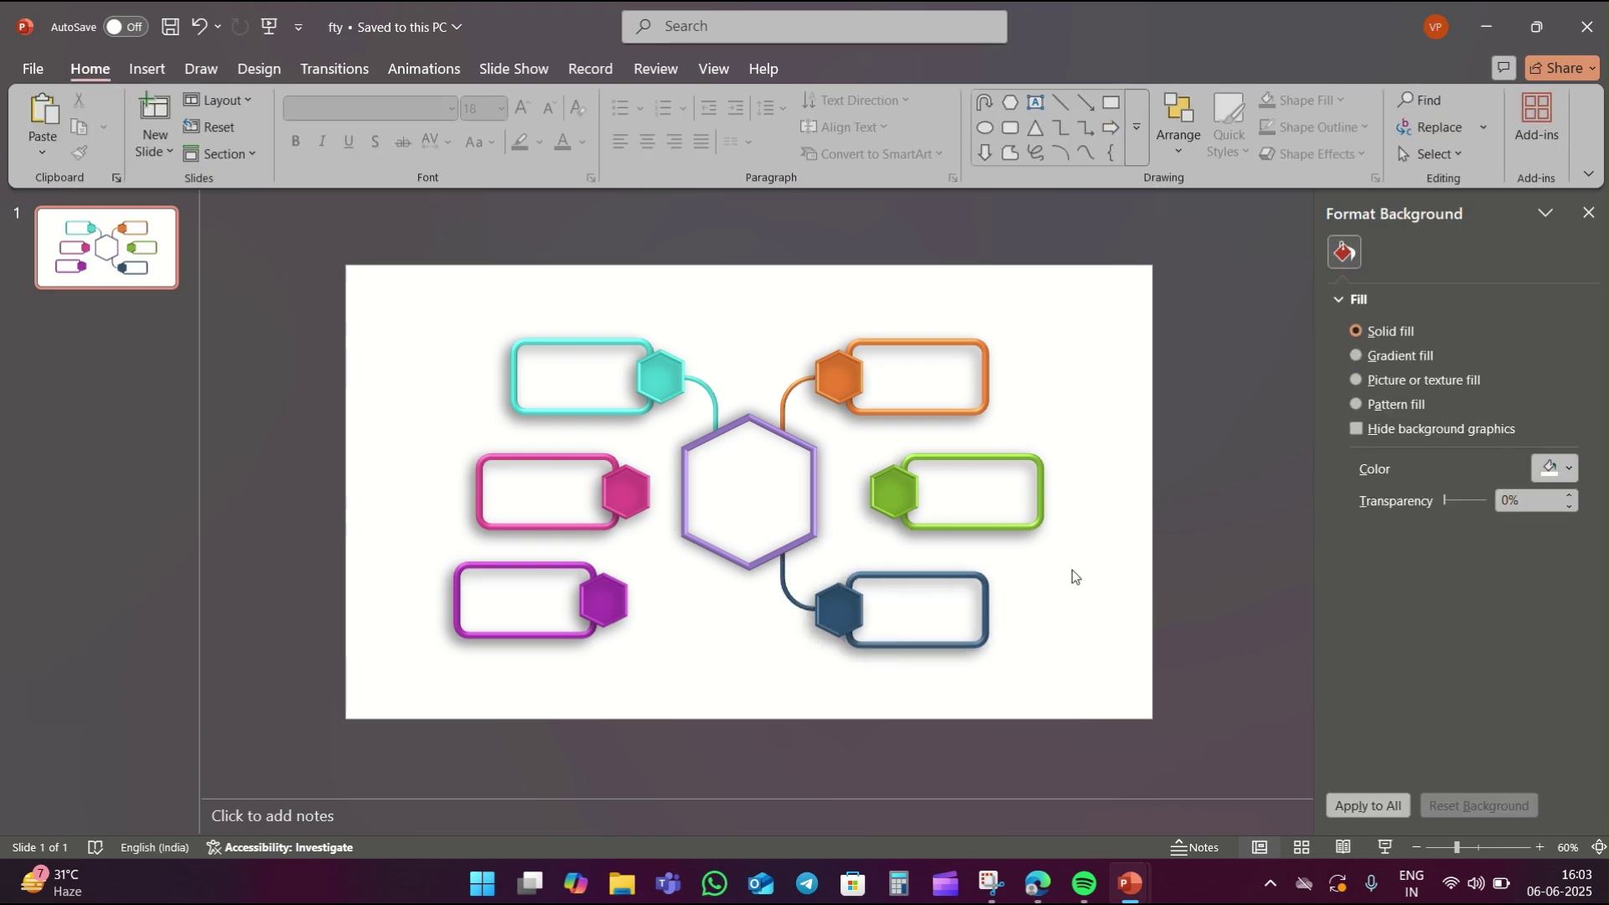
pyautogui.click(790, 587)
# Copy the dark-blue connector, flip it horizontally, place it at the hexagon's lower left, and send it back.
pyautogui.moveTo(789, 588)
pyautogui.mouseDown()
pyautogui.moveTo(796, 614)
pyautogui.moveTo(718, 636)
pyautogui.mouseUp()
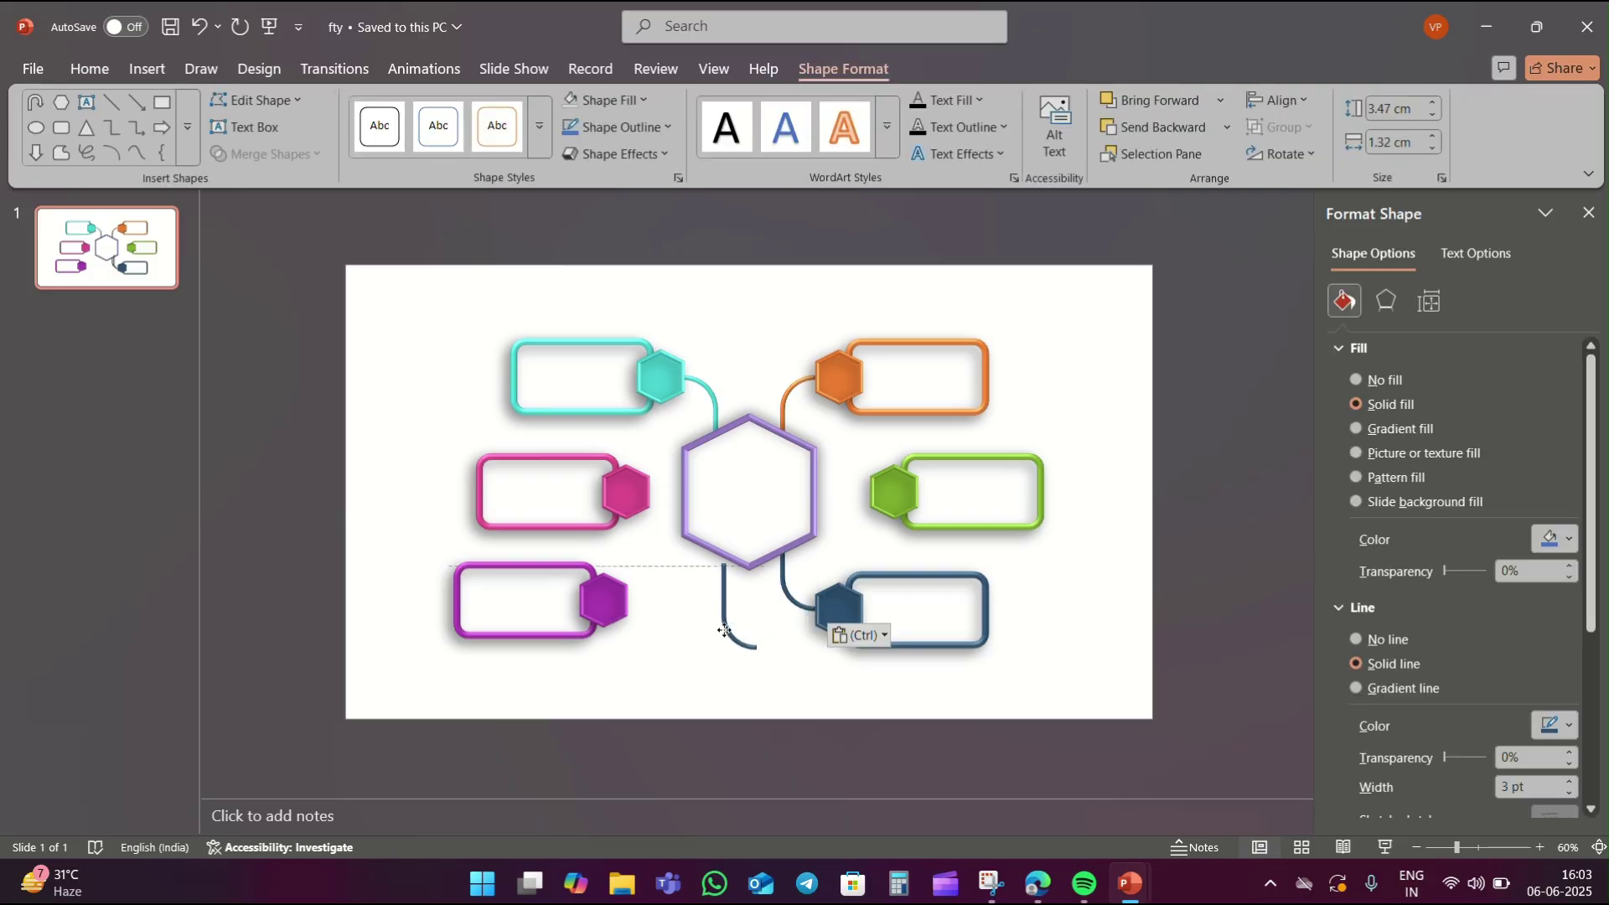
pyautogui.click(1255, 158)
pyautogui.click(1287, 268)
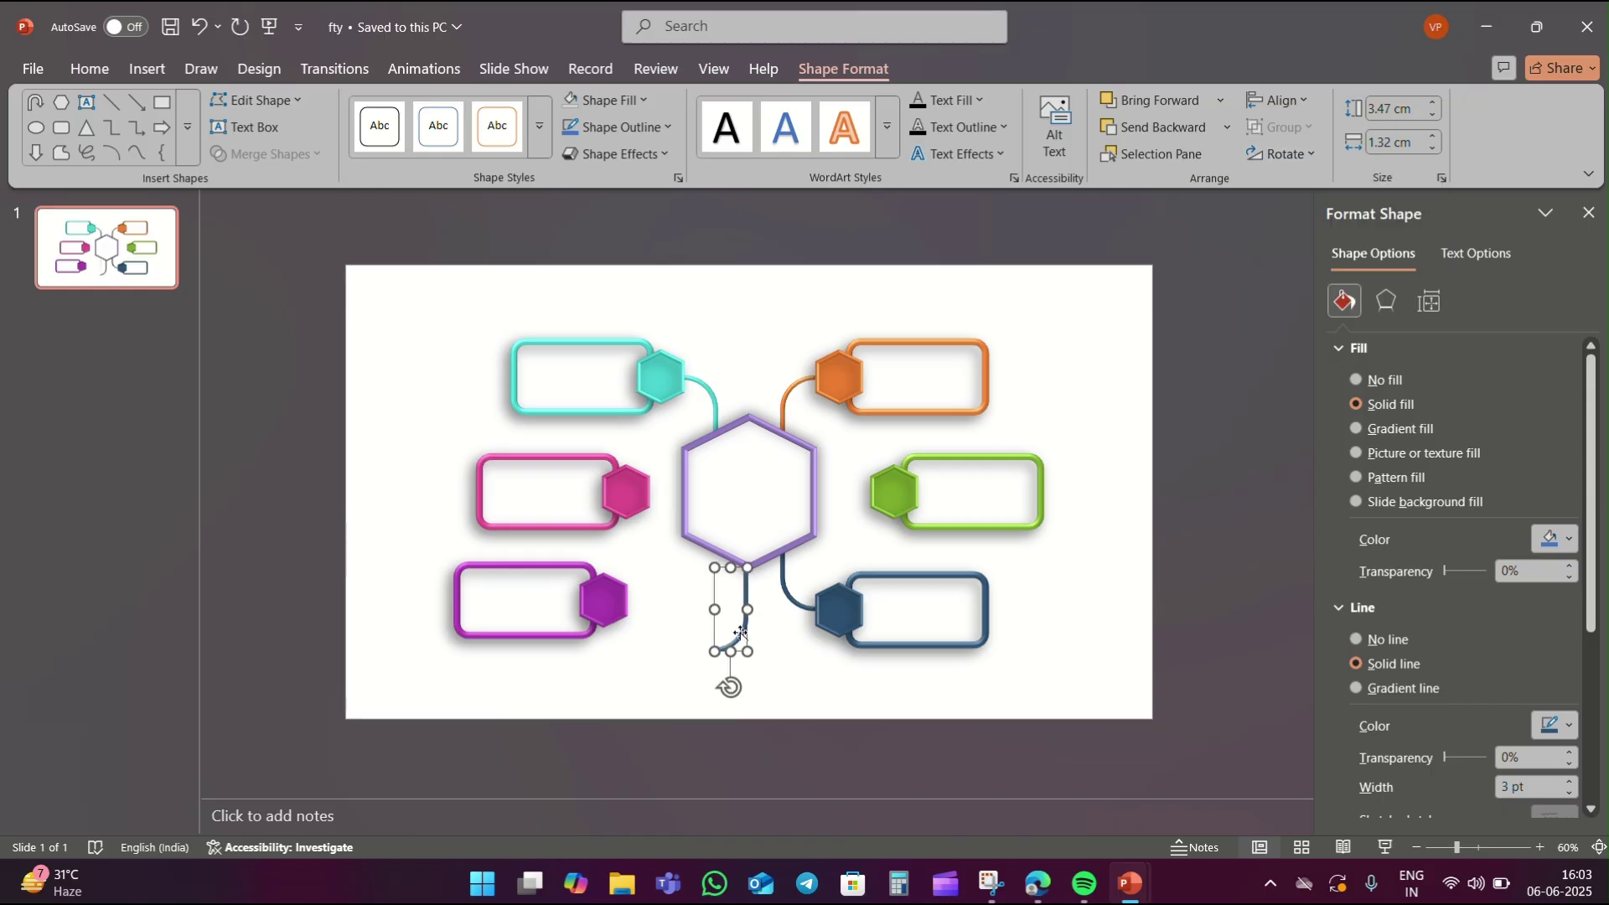
pyautogui.moveTo(740, 632); pyautogui.dragTo(707, 594)
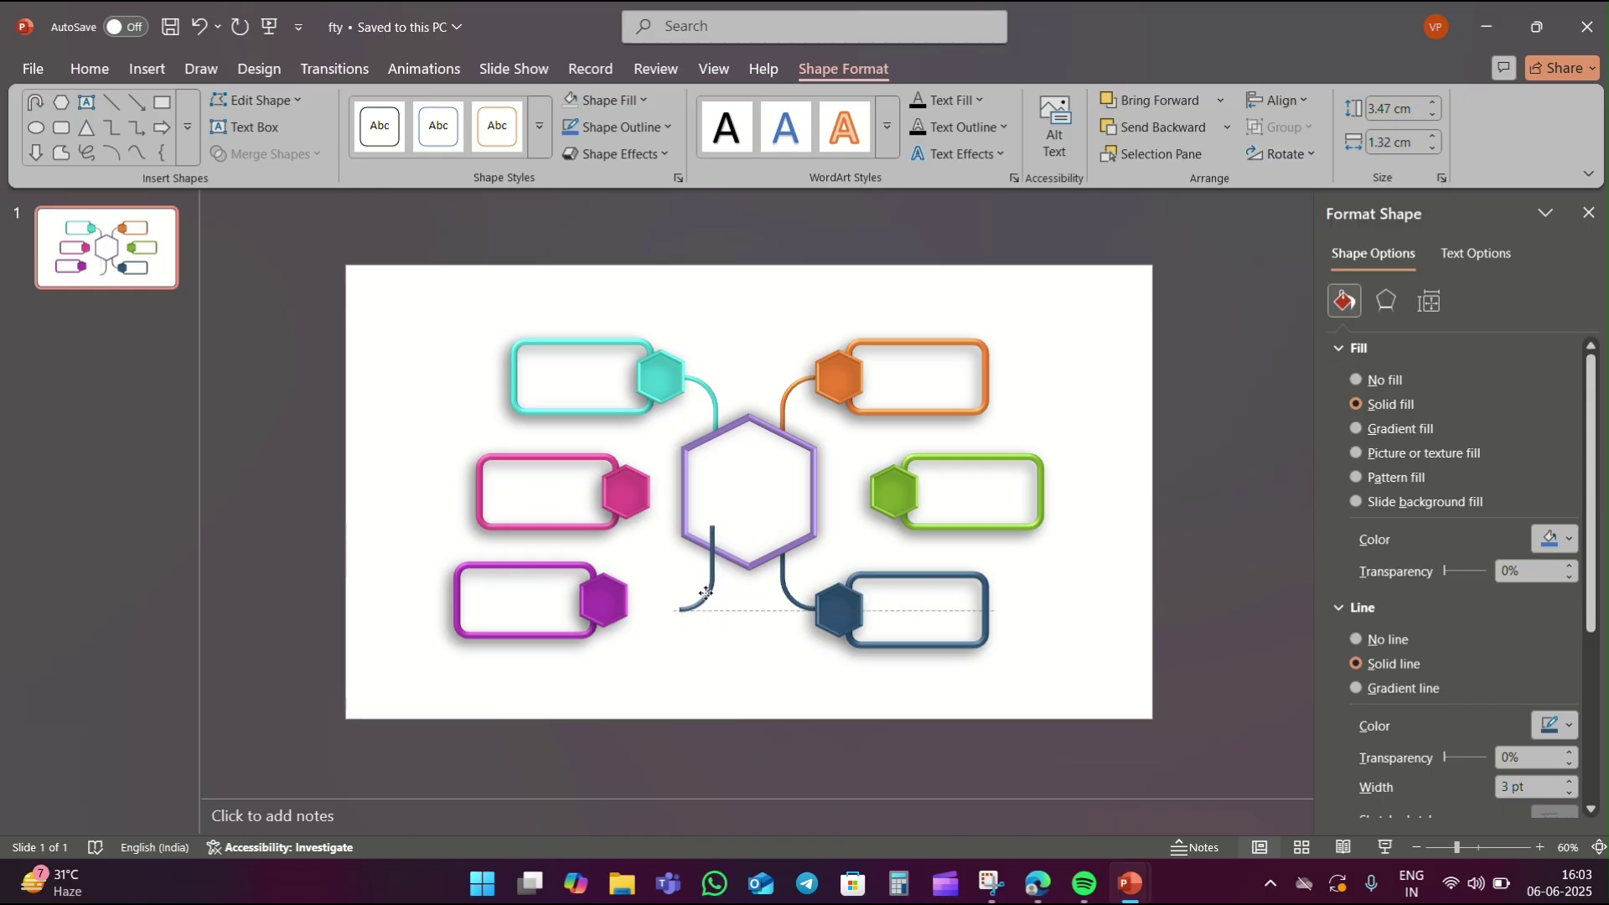
pyautogui.rightClick(706, 595)
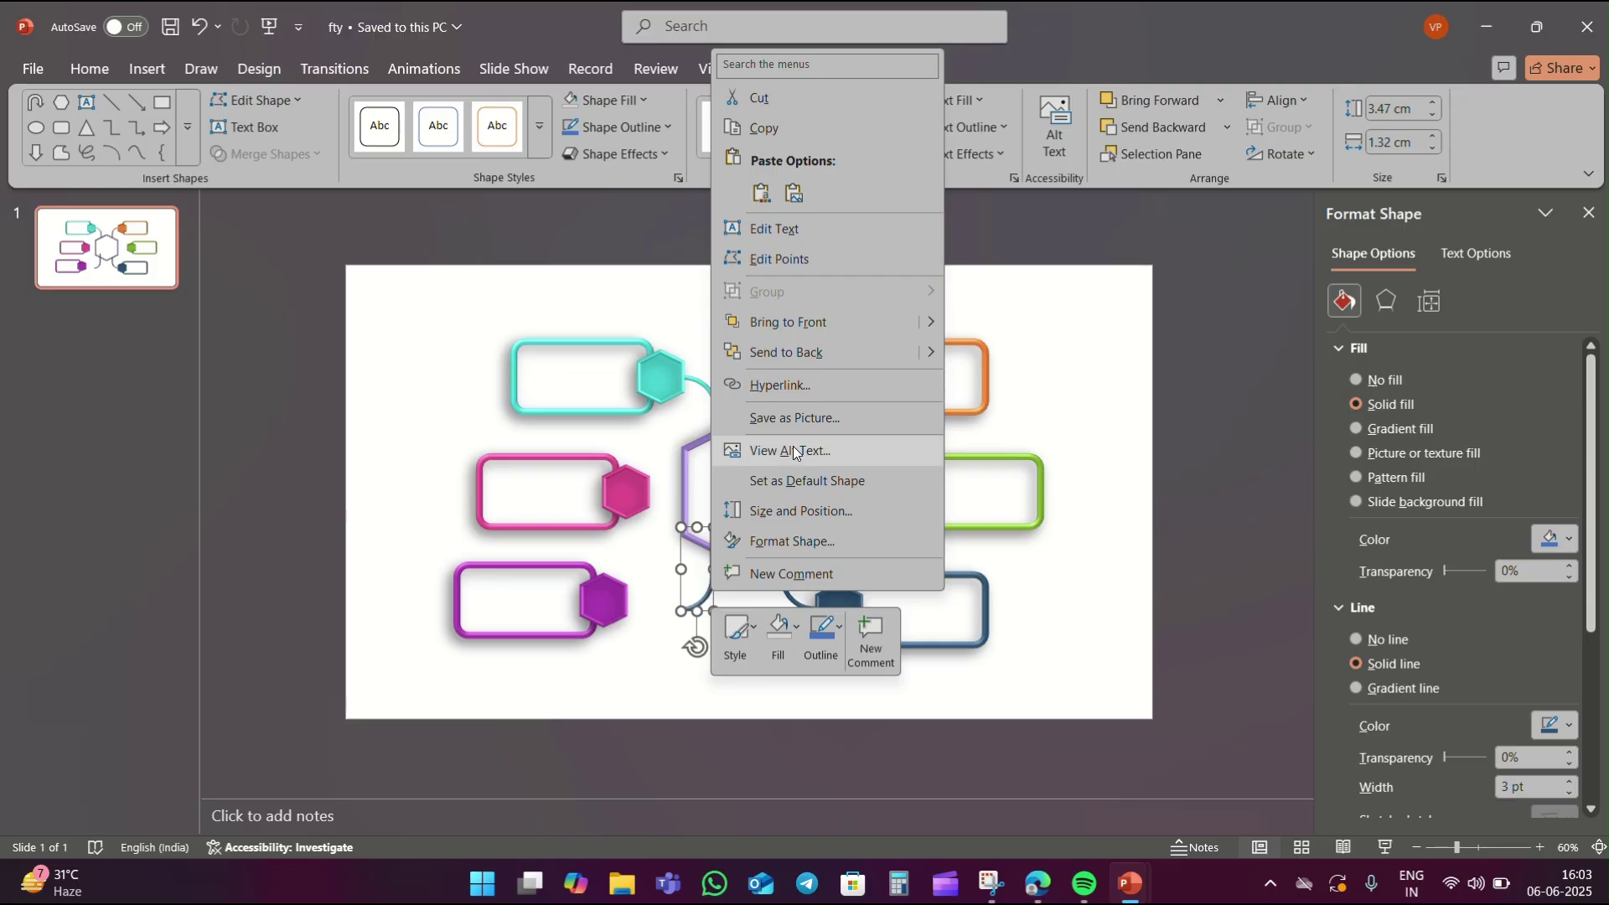
pyautogui.click(792, 362)
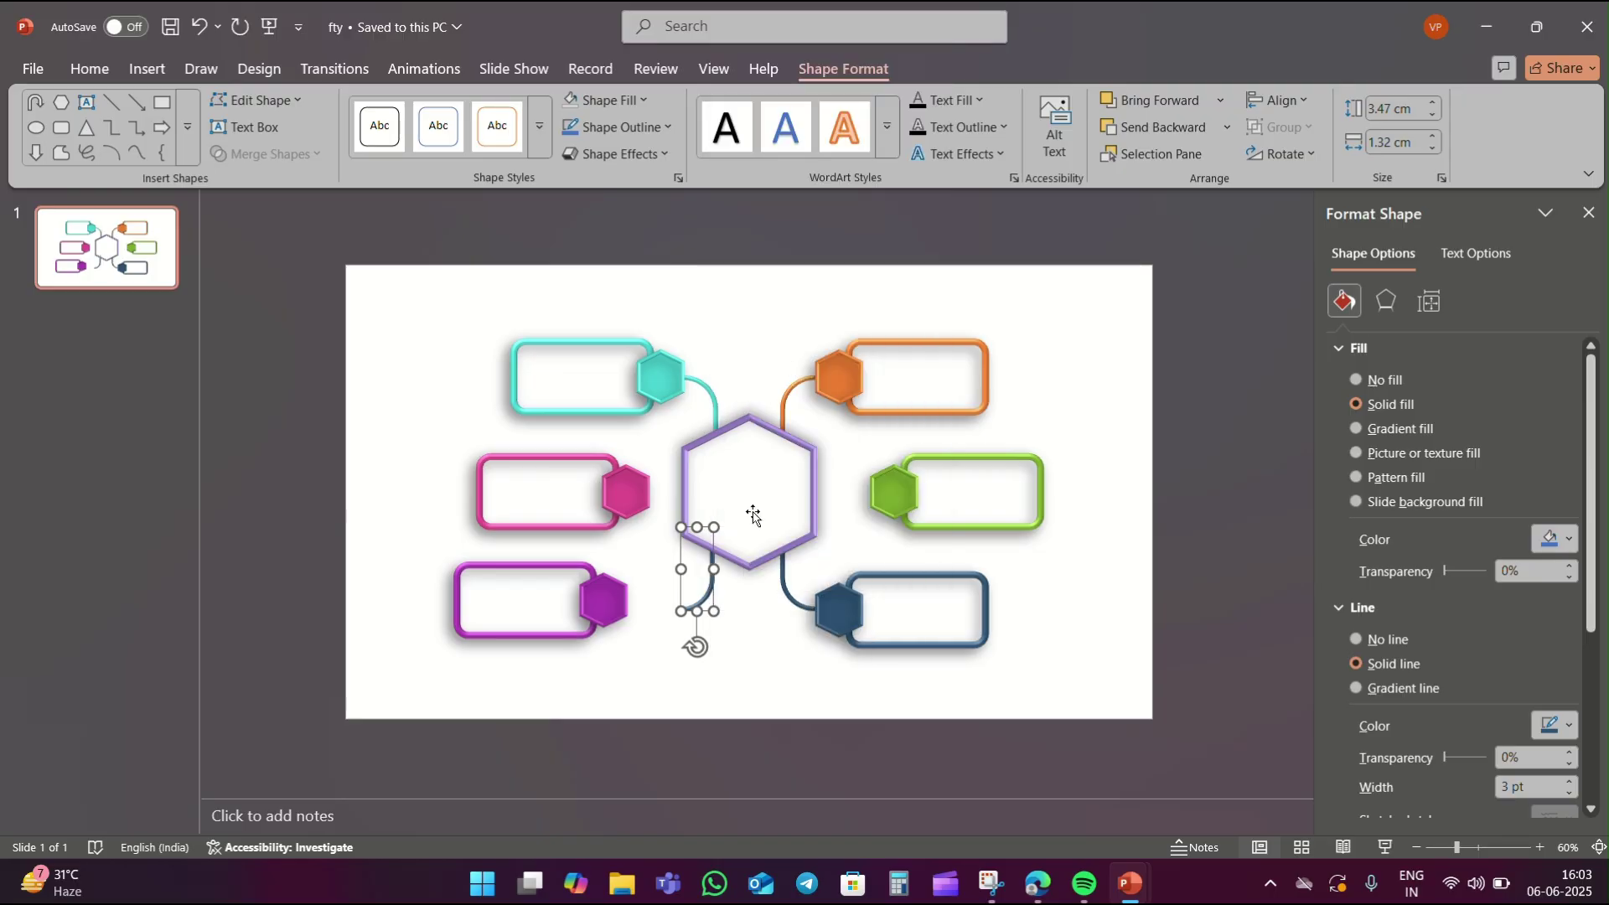
# Colour the mirrored connector purple and move the purple box right to meet it.
pyautogui.click(1548, 726)
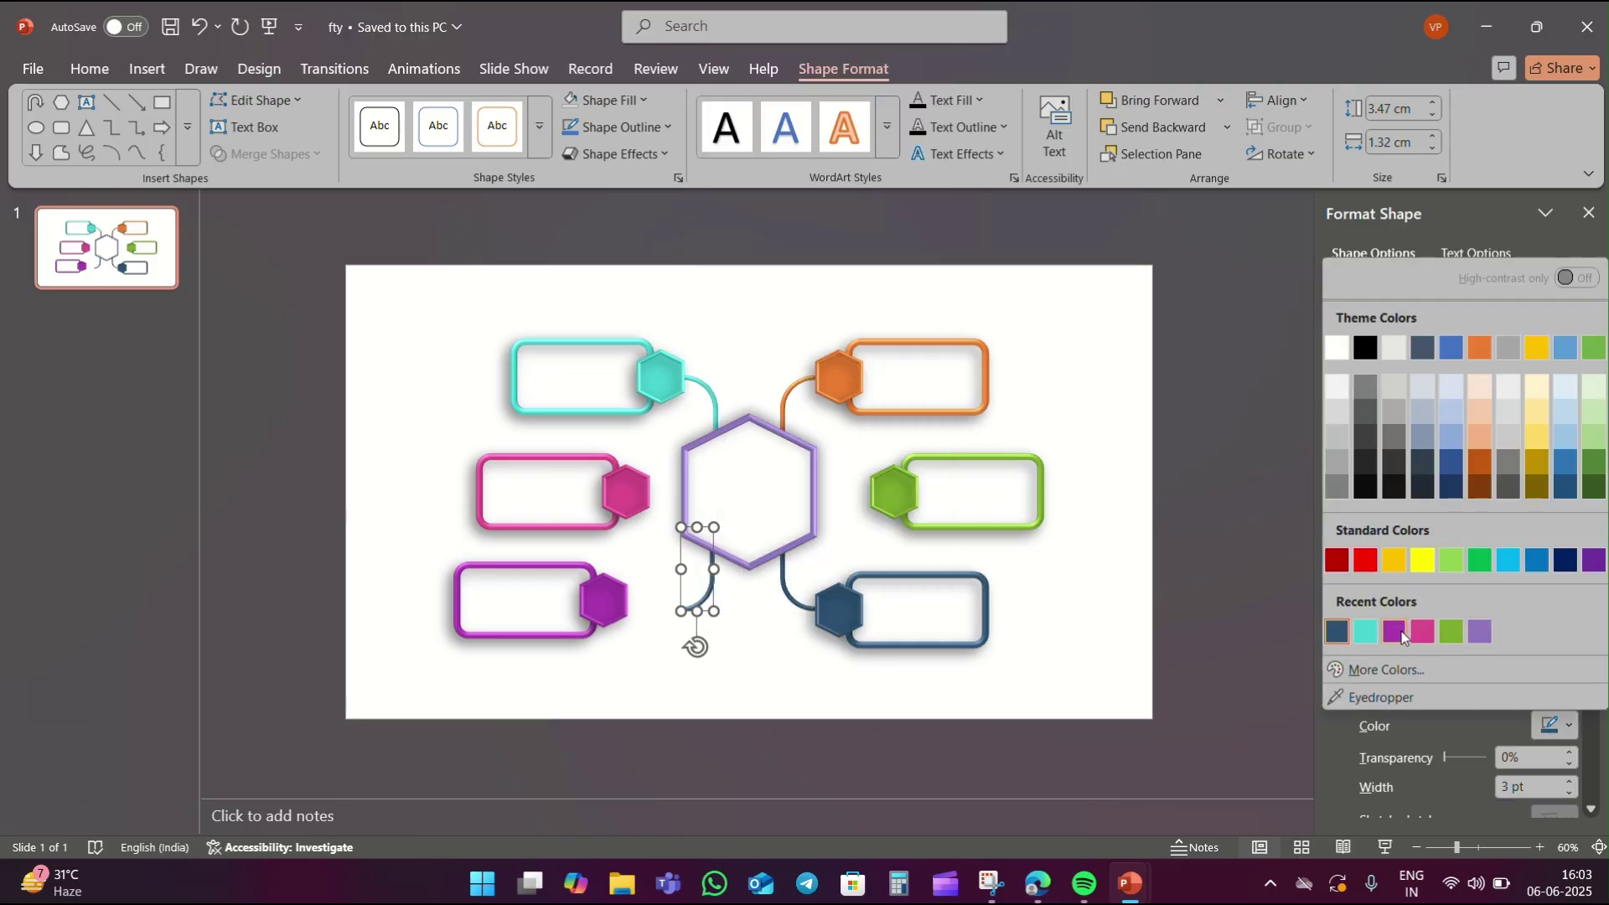
pyautogui.click(563, 662)
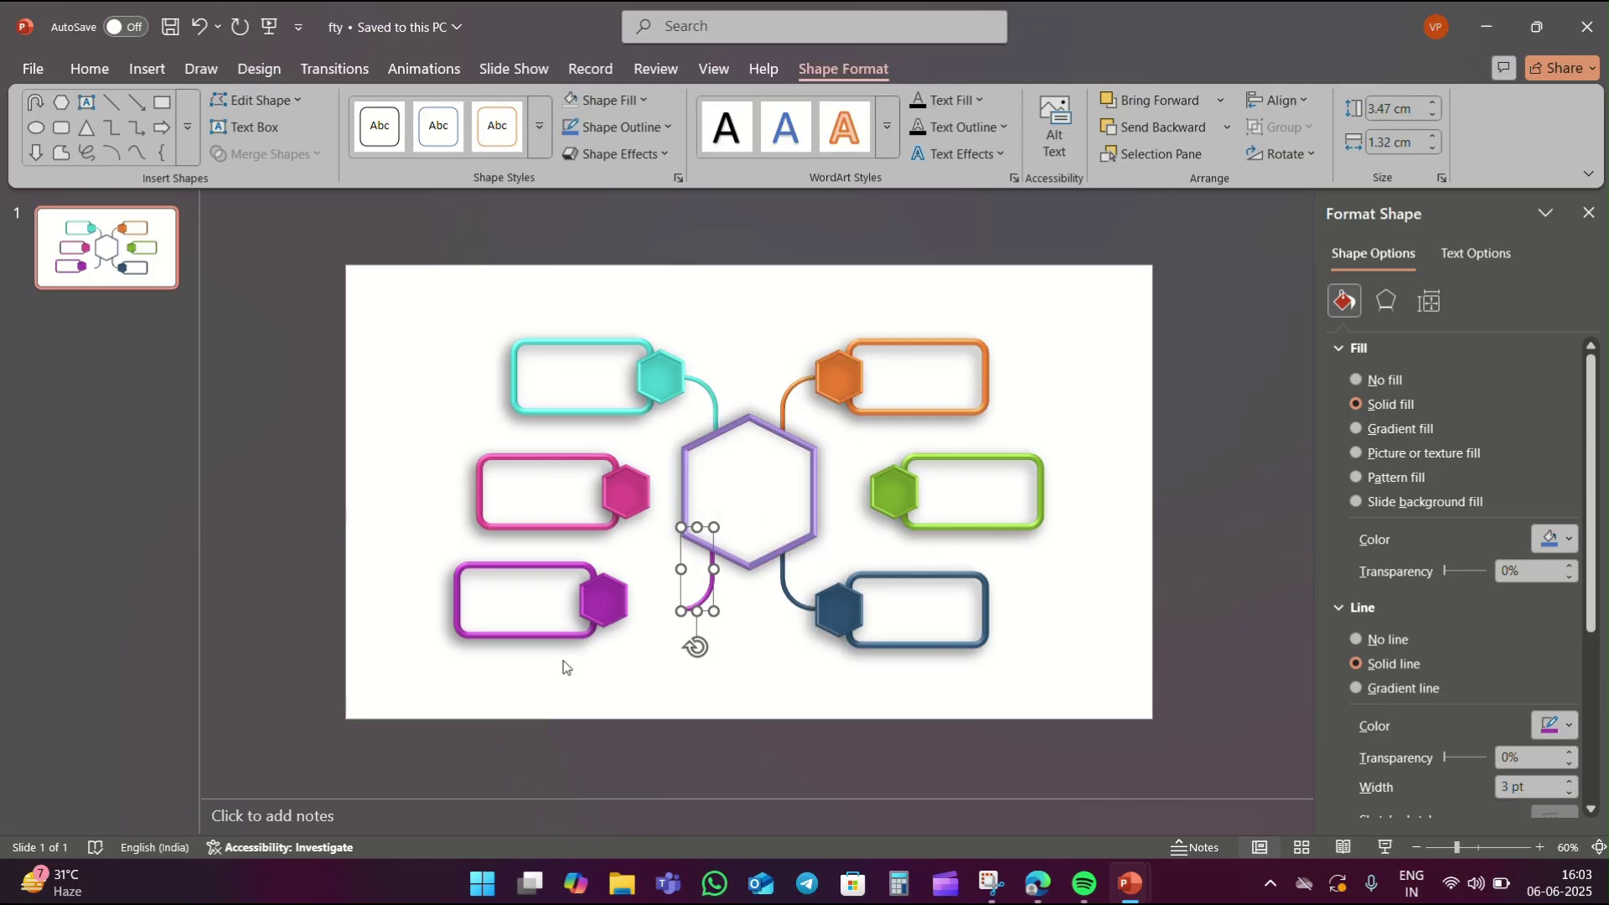
pyautogui.click(620, 603)
pyautogui.moveTo(527, 597); pyautogui.dragTo(581, 612)
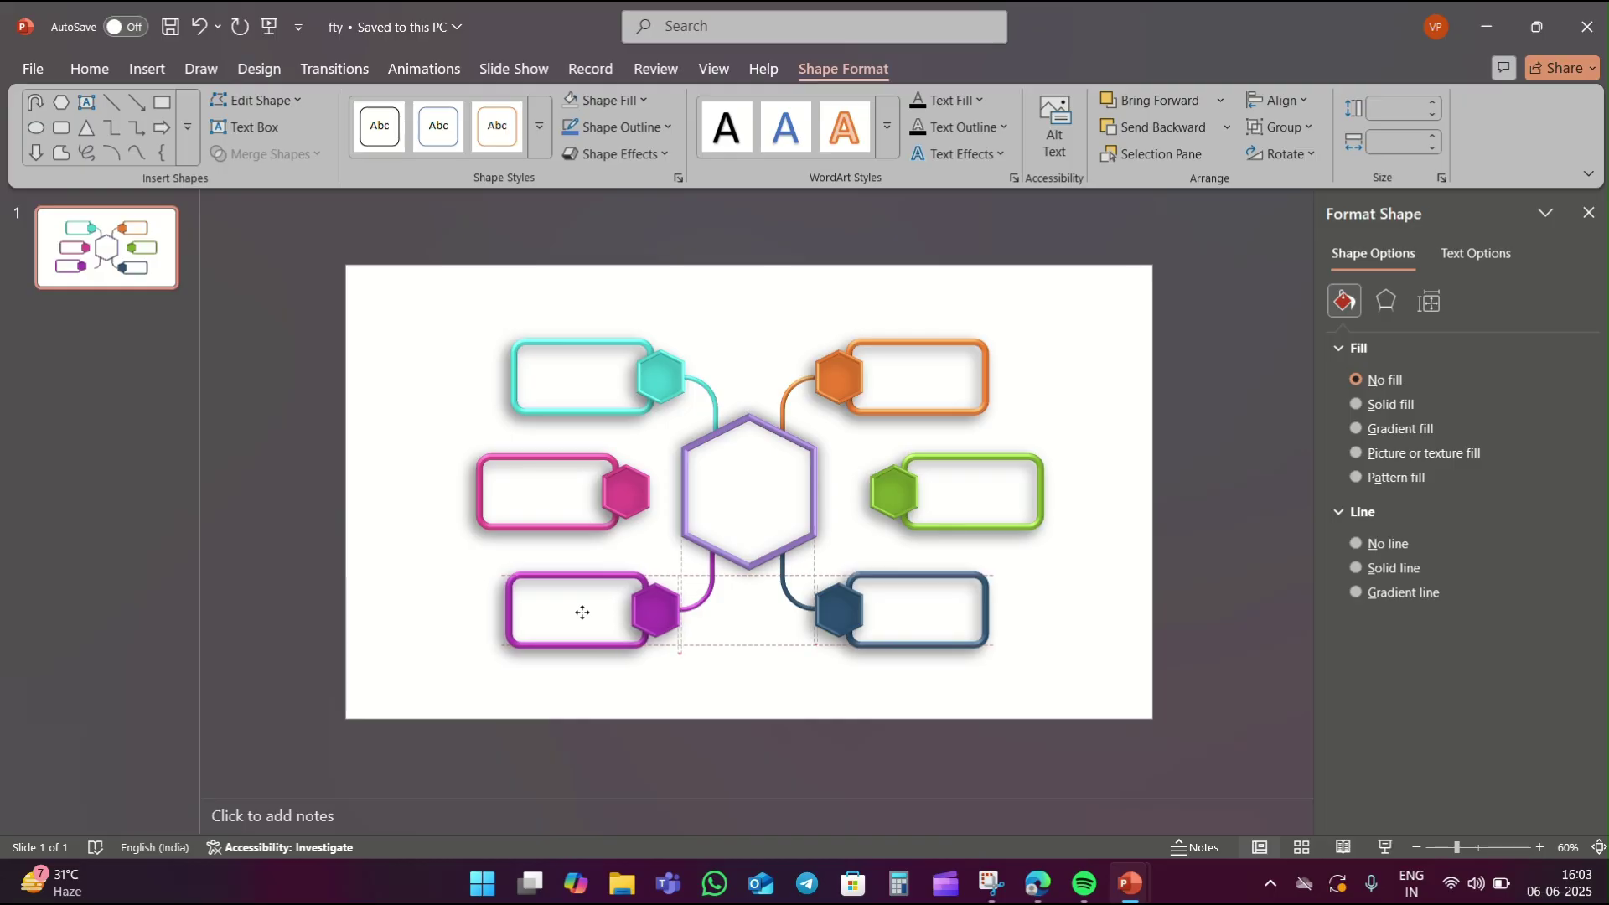
pyautogui.click(746, 680)
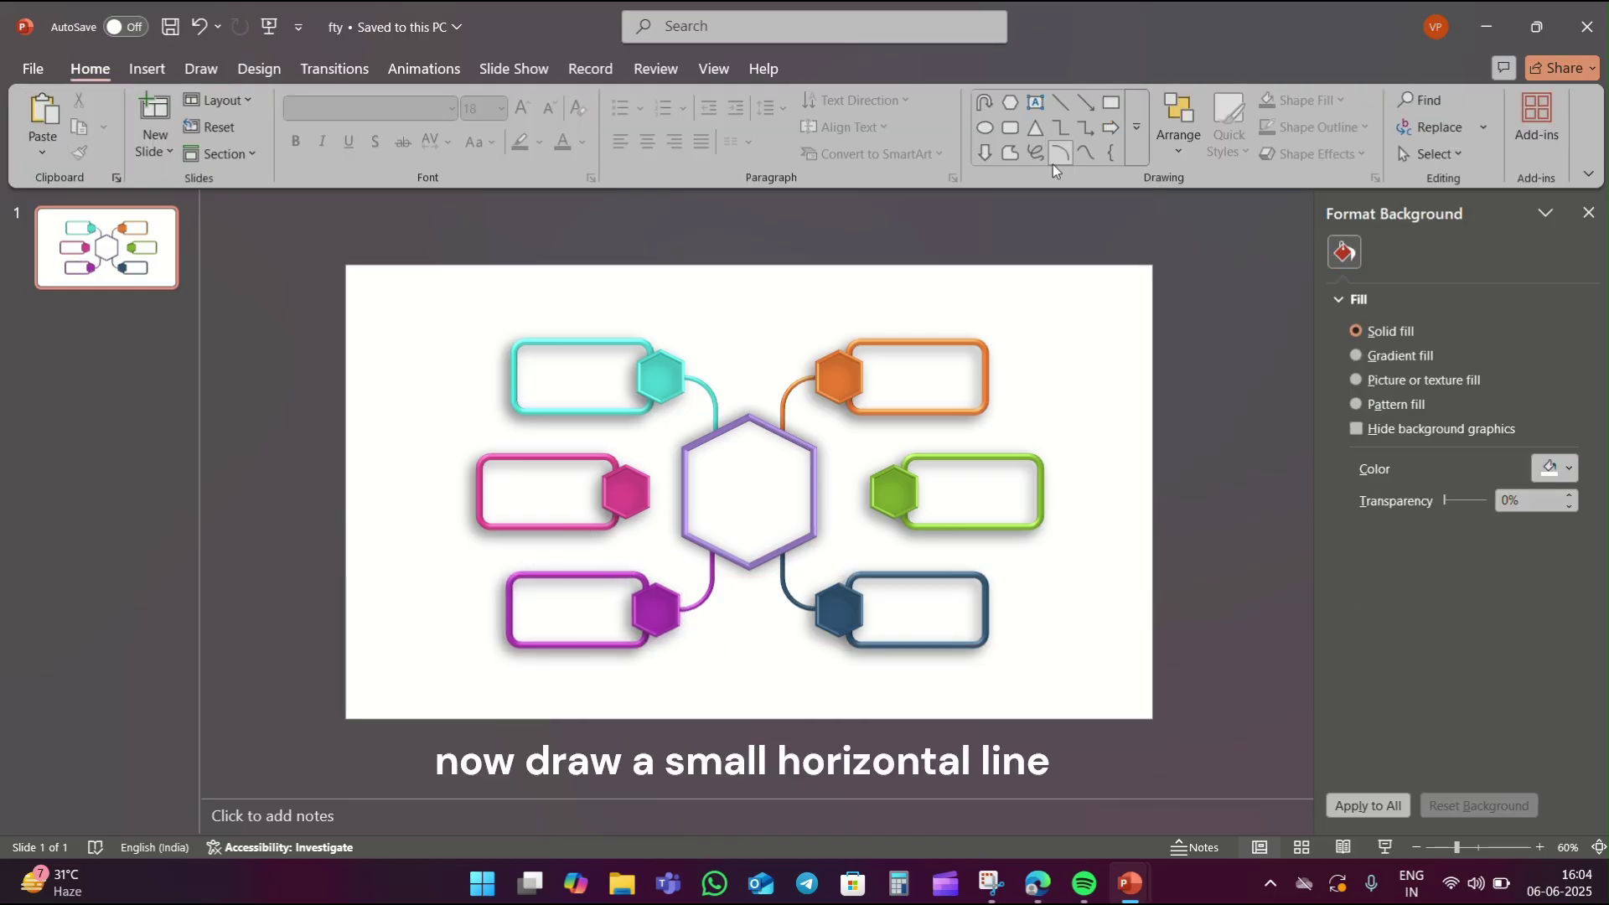
# Draw a short horizontal line at the slide's right, 3 pt wide and green.
pyautogui.click(1066, 108)
pyautogui.moveTo(1031, 412); pyautogui.dragTo(1078, 412)
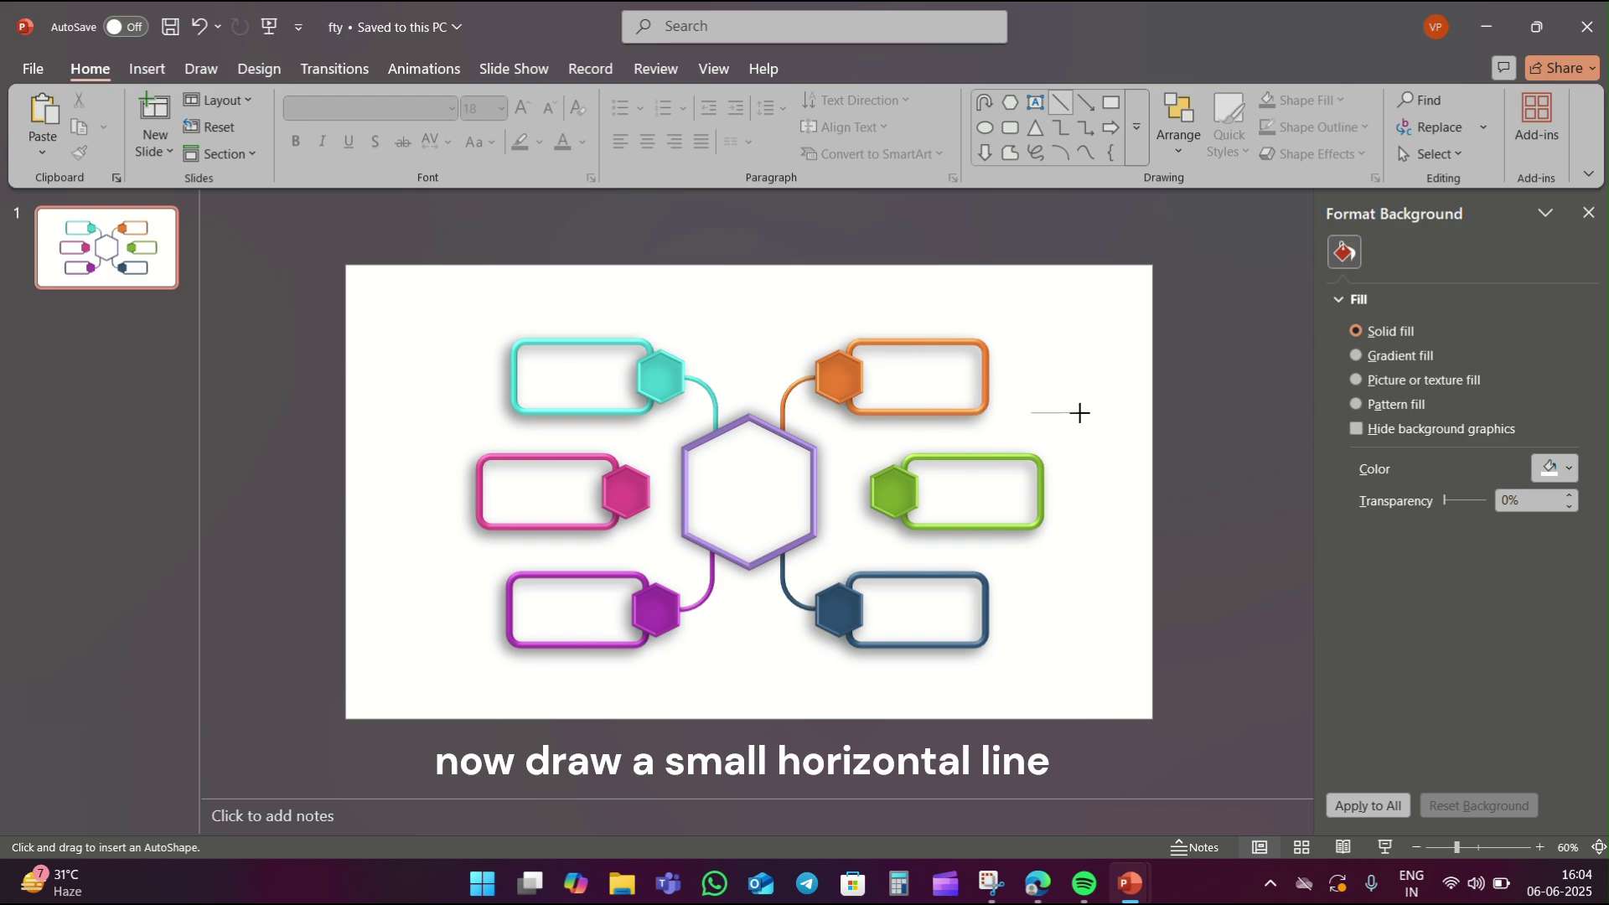
pyautogui.moveTo(1543, 496); pyautogui.dragTo(1506, 500)
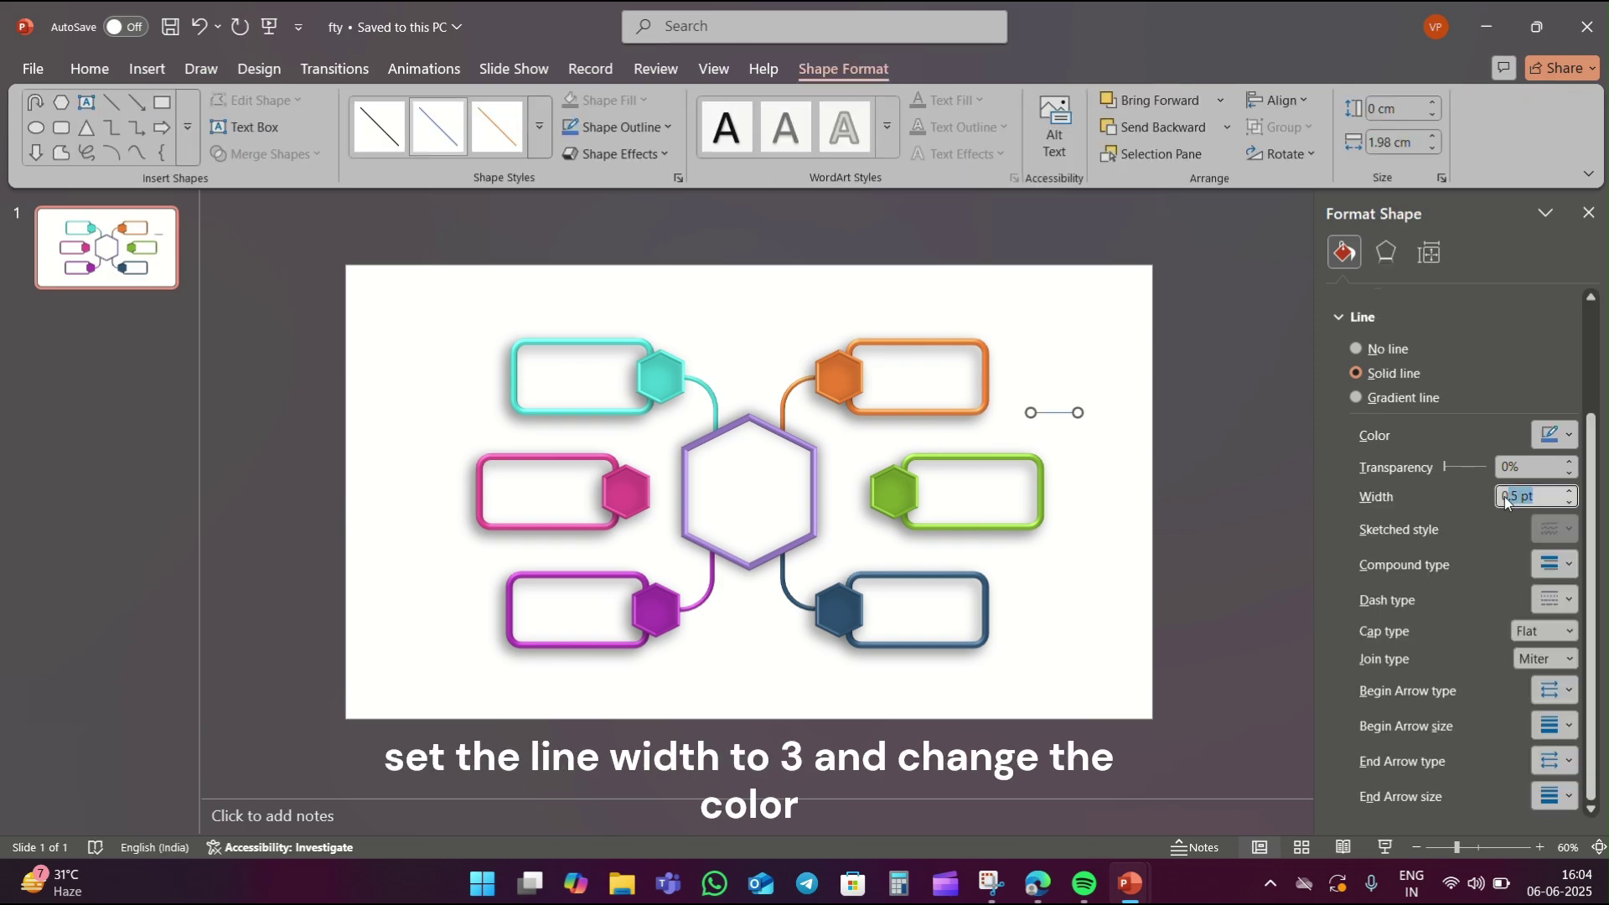
pyautogui.write('3')
pyautogui.click(1556, 435)
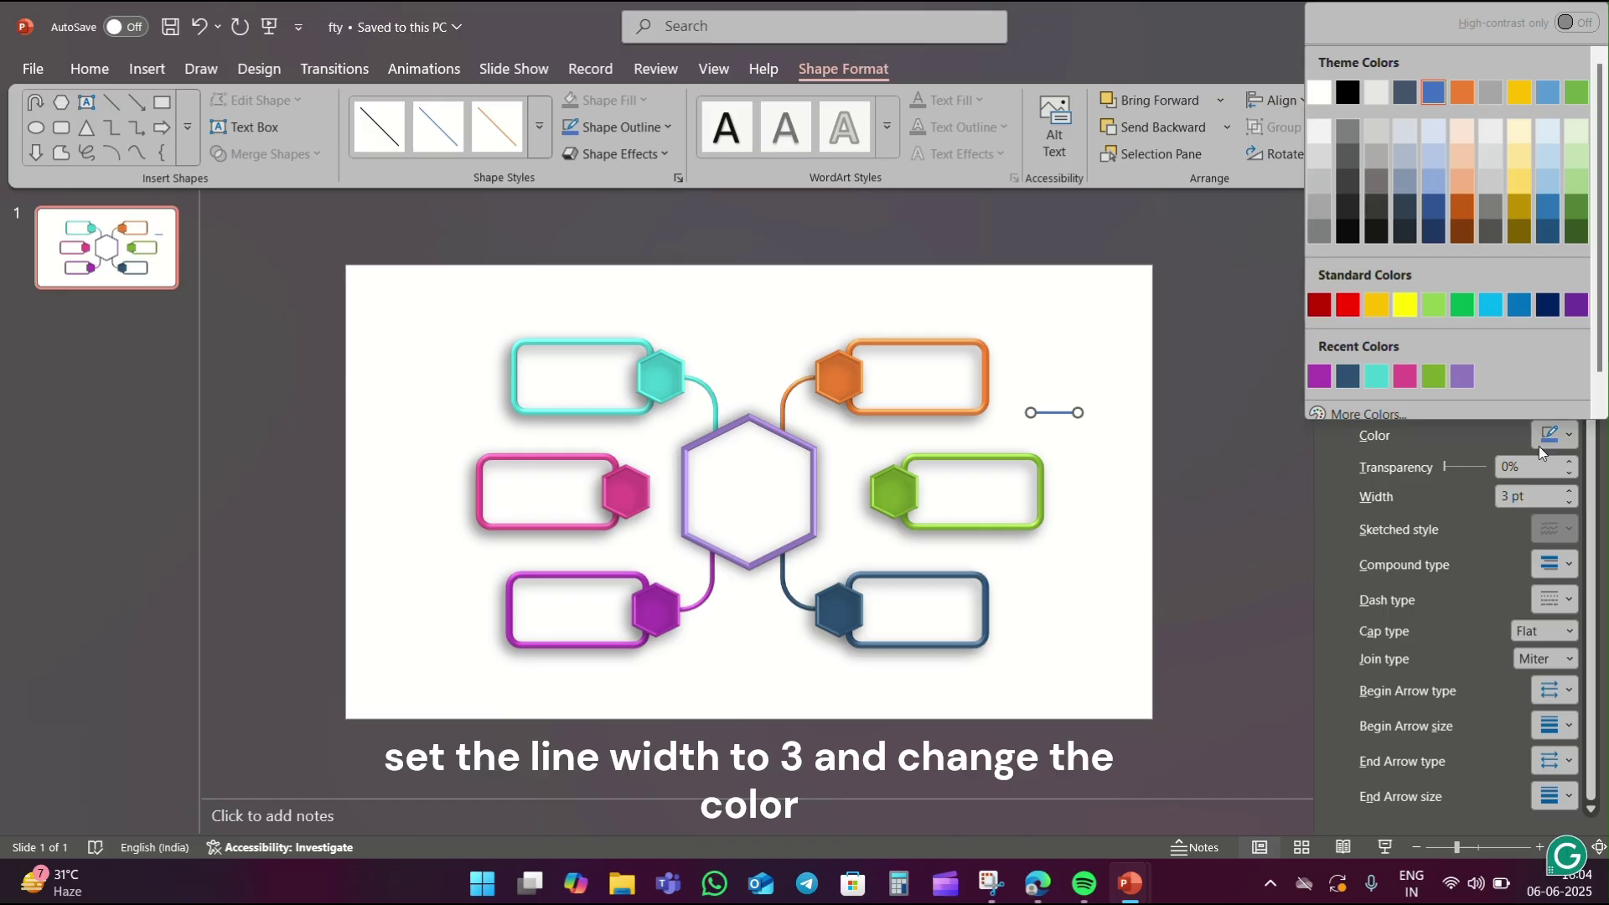
pyautogui.click(1449, 376)
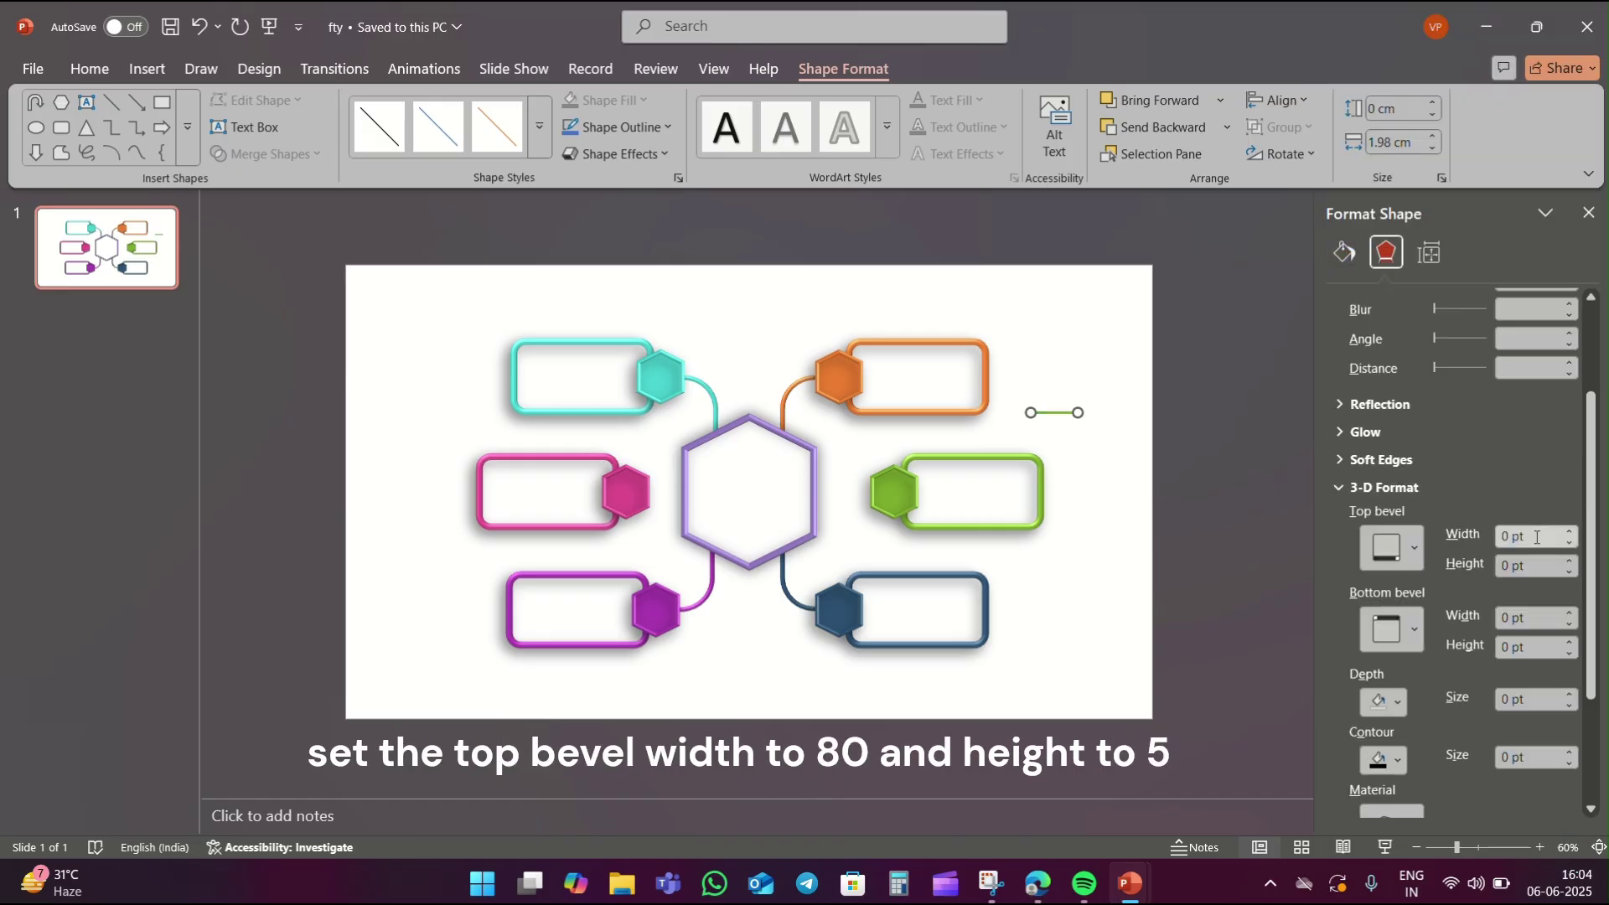
# Give the green line a top bevel of 80 pt width and 5 pt height.
pyautogui.click(1534, 536)
pyautogui.write('80')
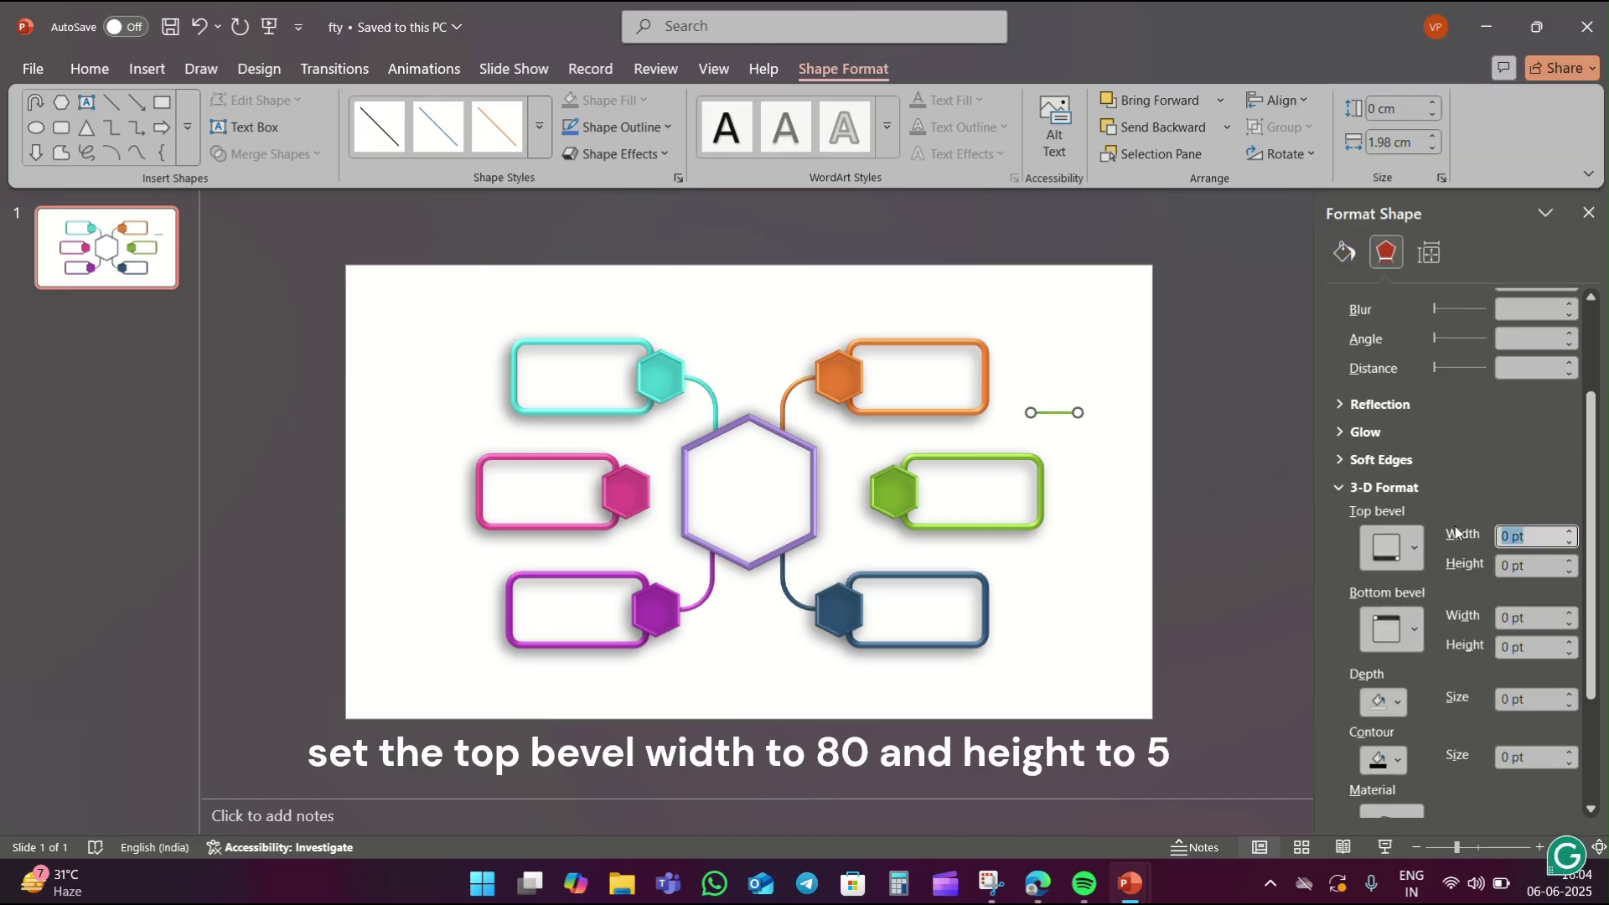
pyautogui.press('Tab')
pyautogui.write('5')
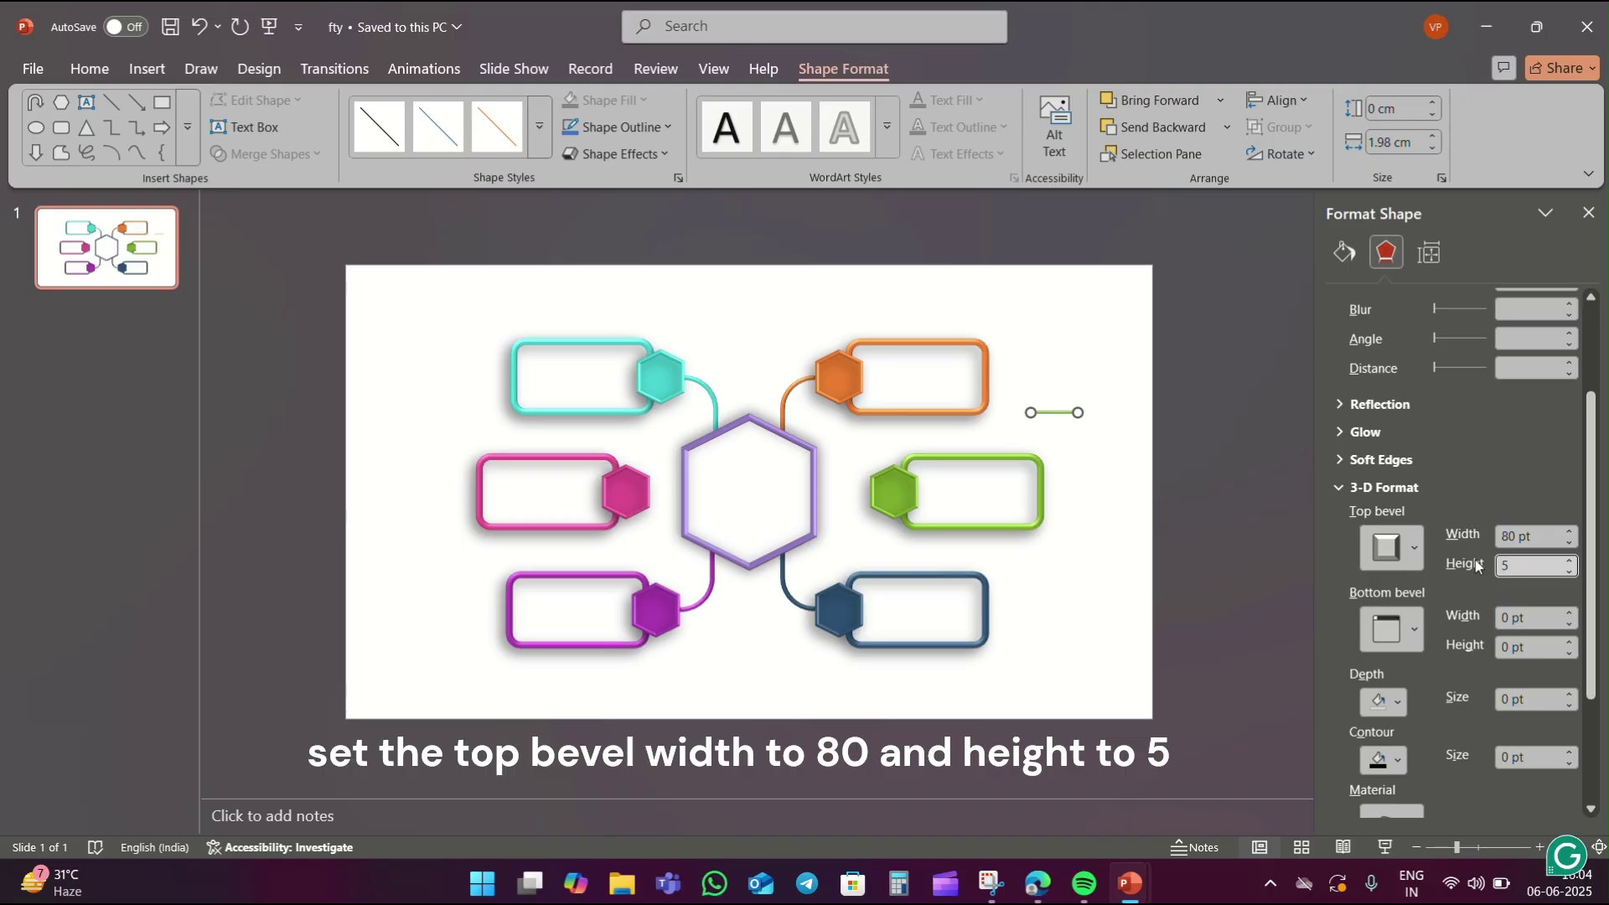
pyautogui.click(1054, 412)
pyautogui.click(1034, 428)
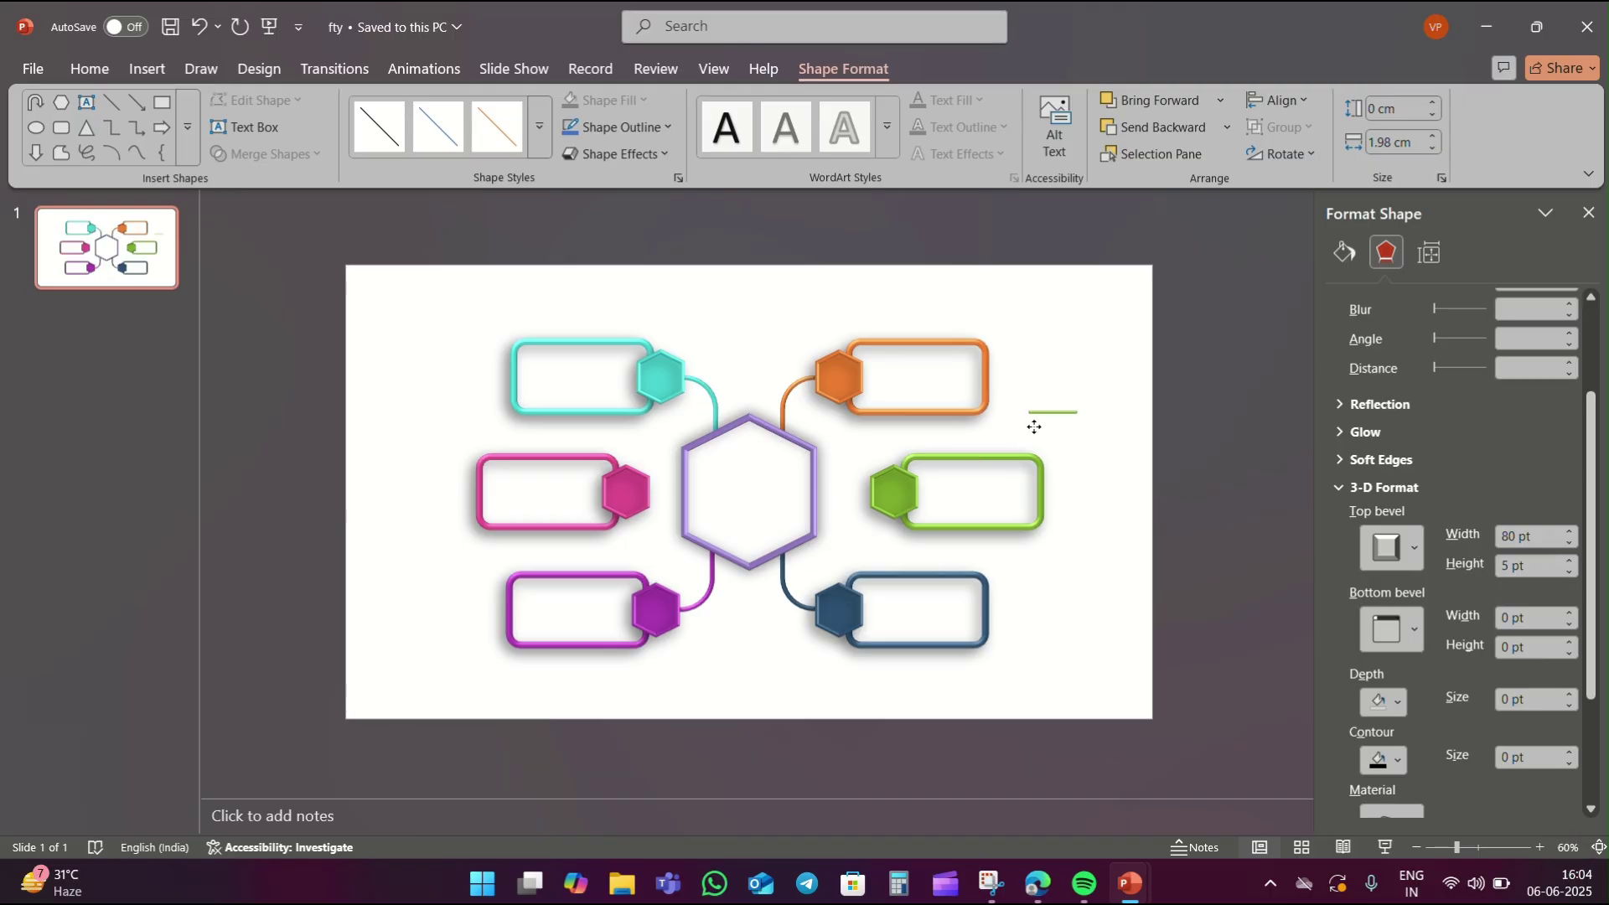
# Check the green connector's line width and shortcut menu settings.
pyautogui.click(844, 497)
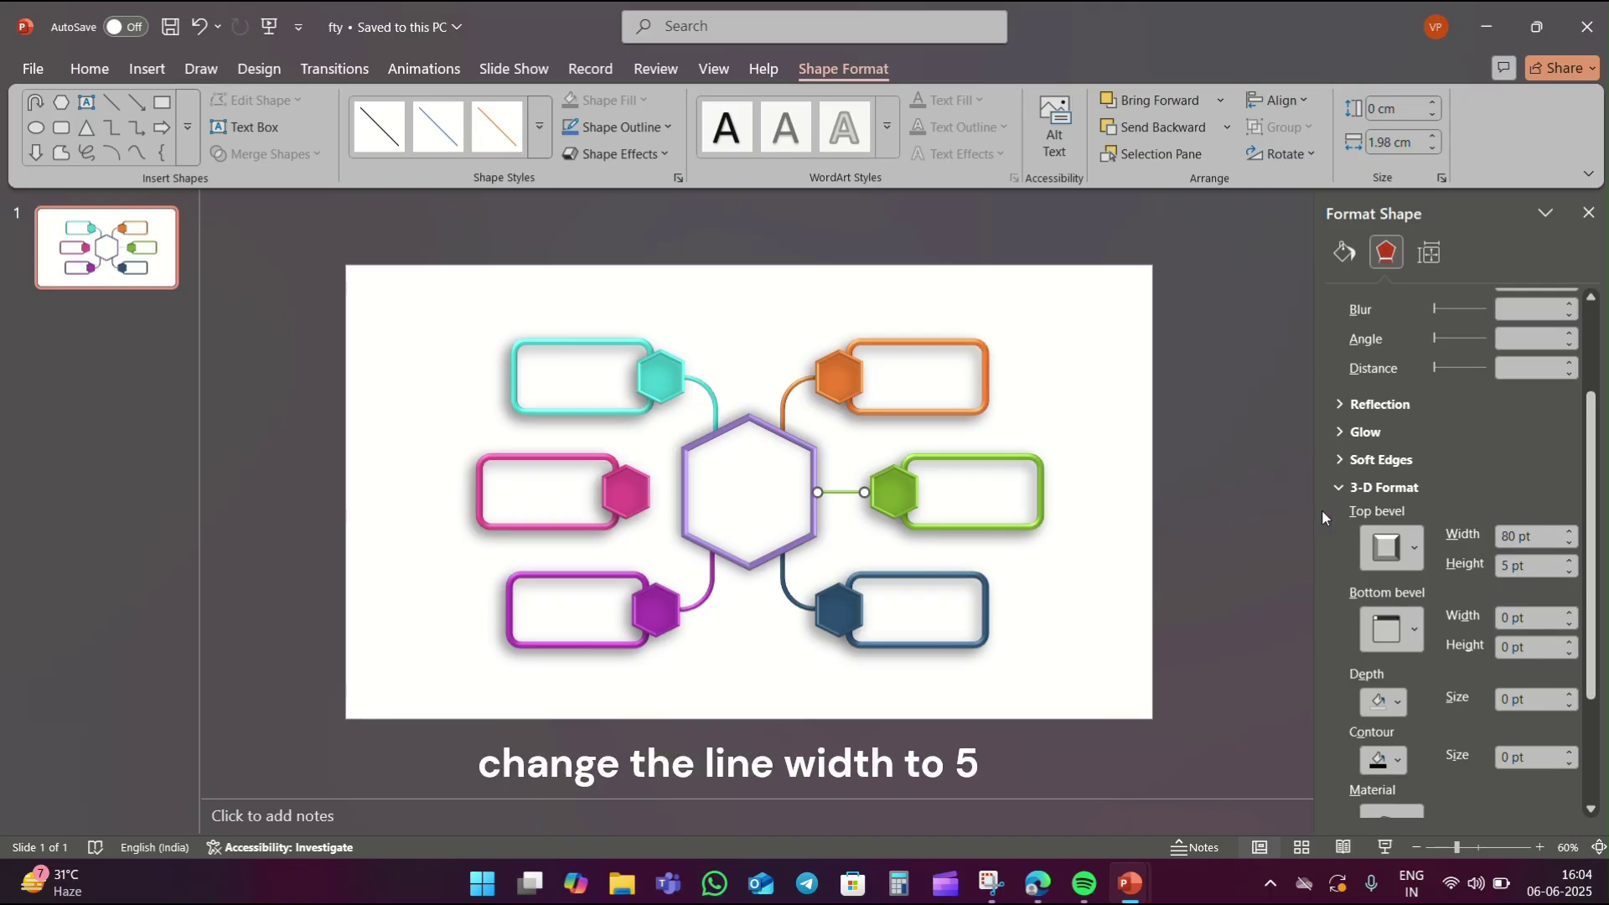
pyautogui.click(1345, 255)
pyautogui.moveTo(1542, 496); pyautogui.dragTo(1481, 495)
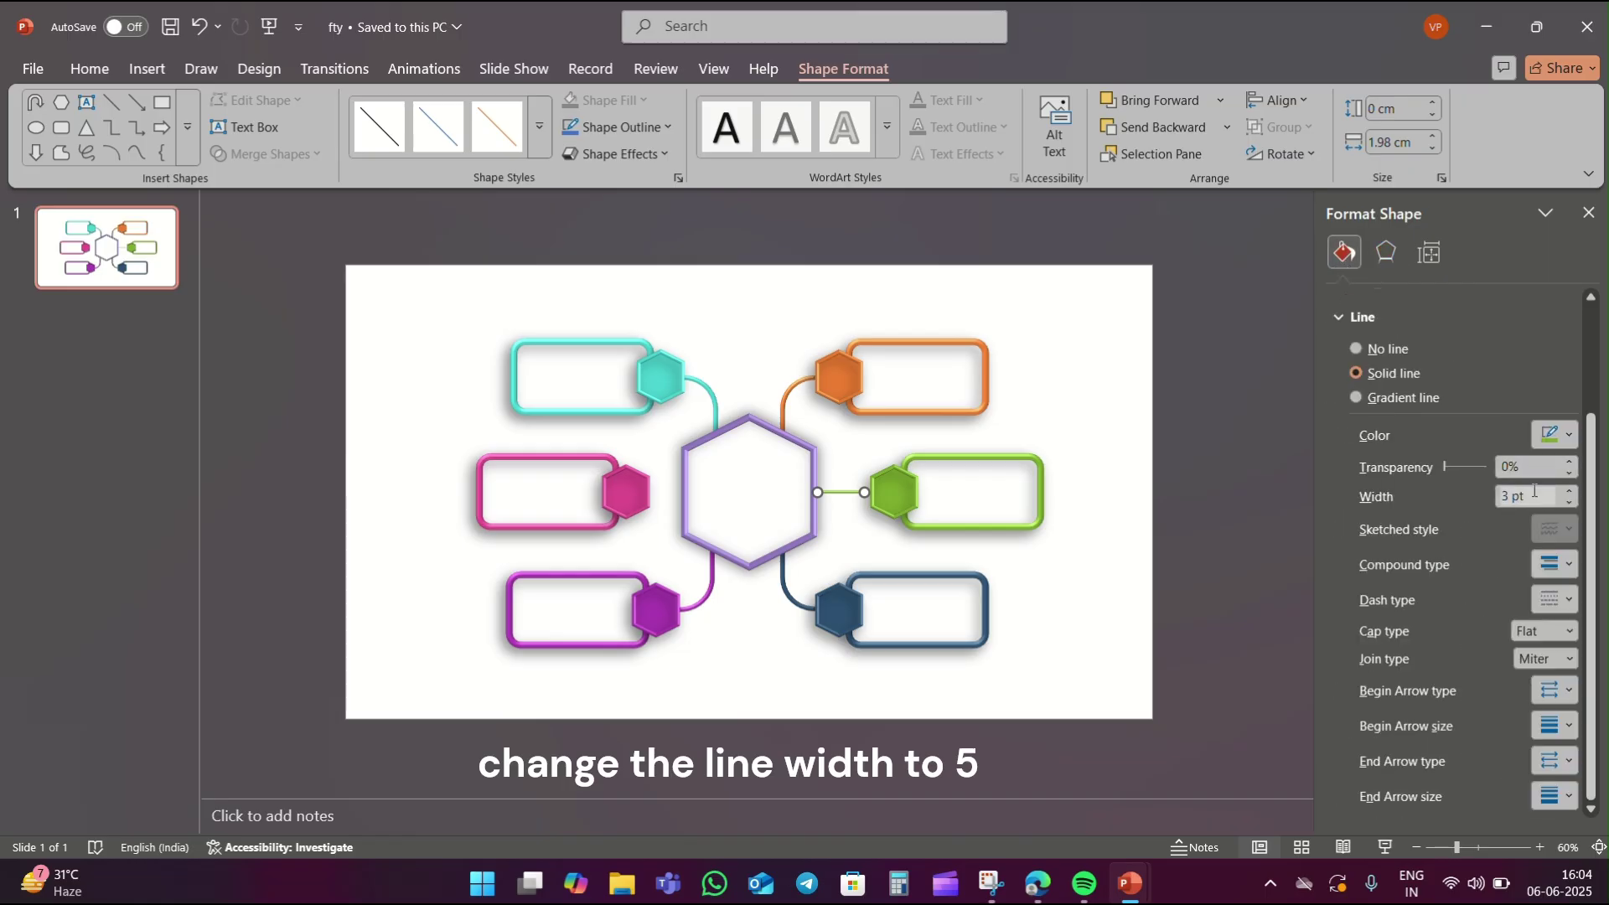
pyautogui.click(838, 468)
pyautogui.click(840, 493)
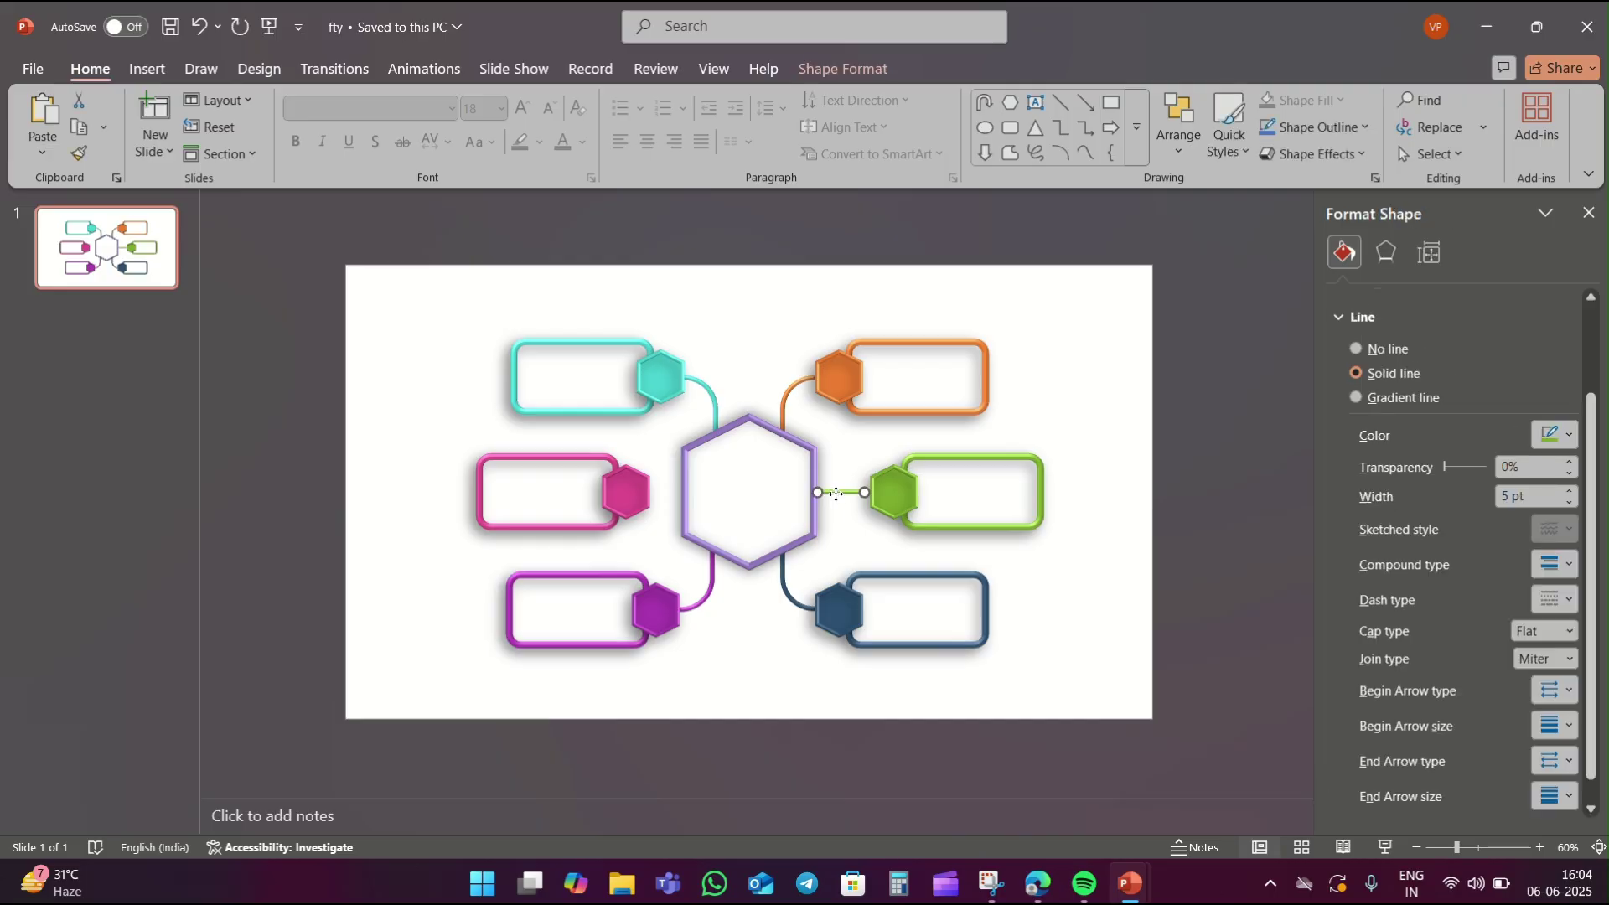
pyautogui.rightClick(841, 493)
pyautogui.click(887, 610)
pyautogui.click(850, 513)
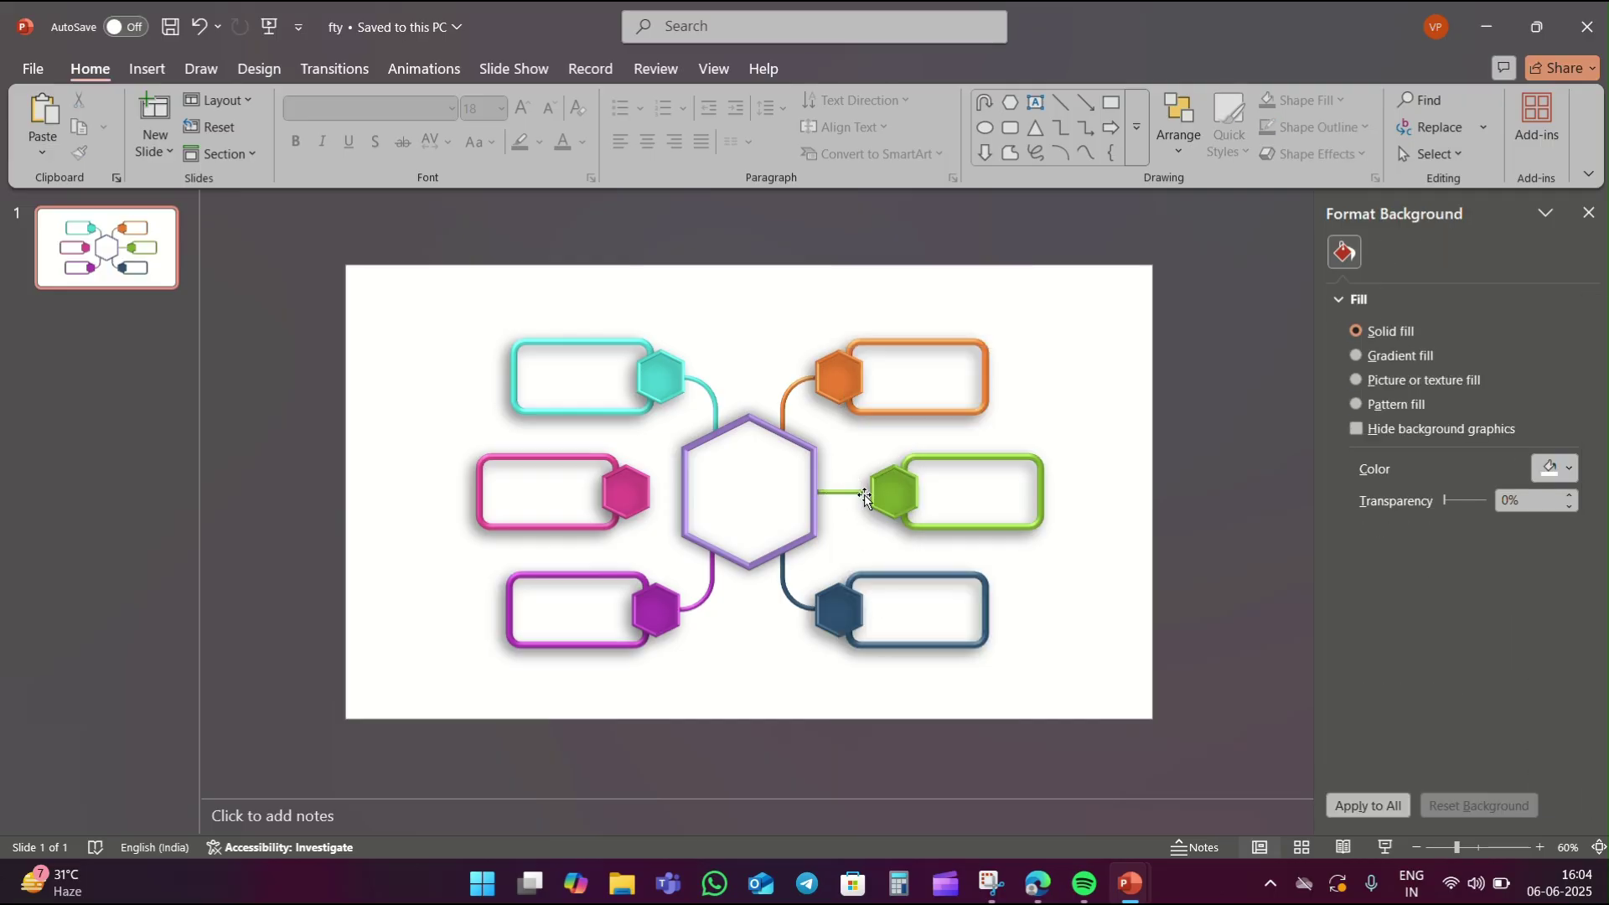
# Nudge the green label box group left against the green connector.
pyautogui.click(896, 503)
pyautogui.click(881, 495)
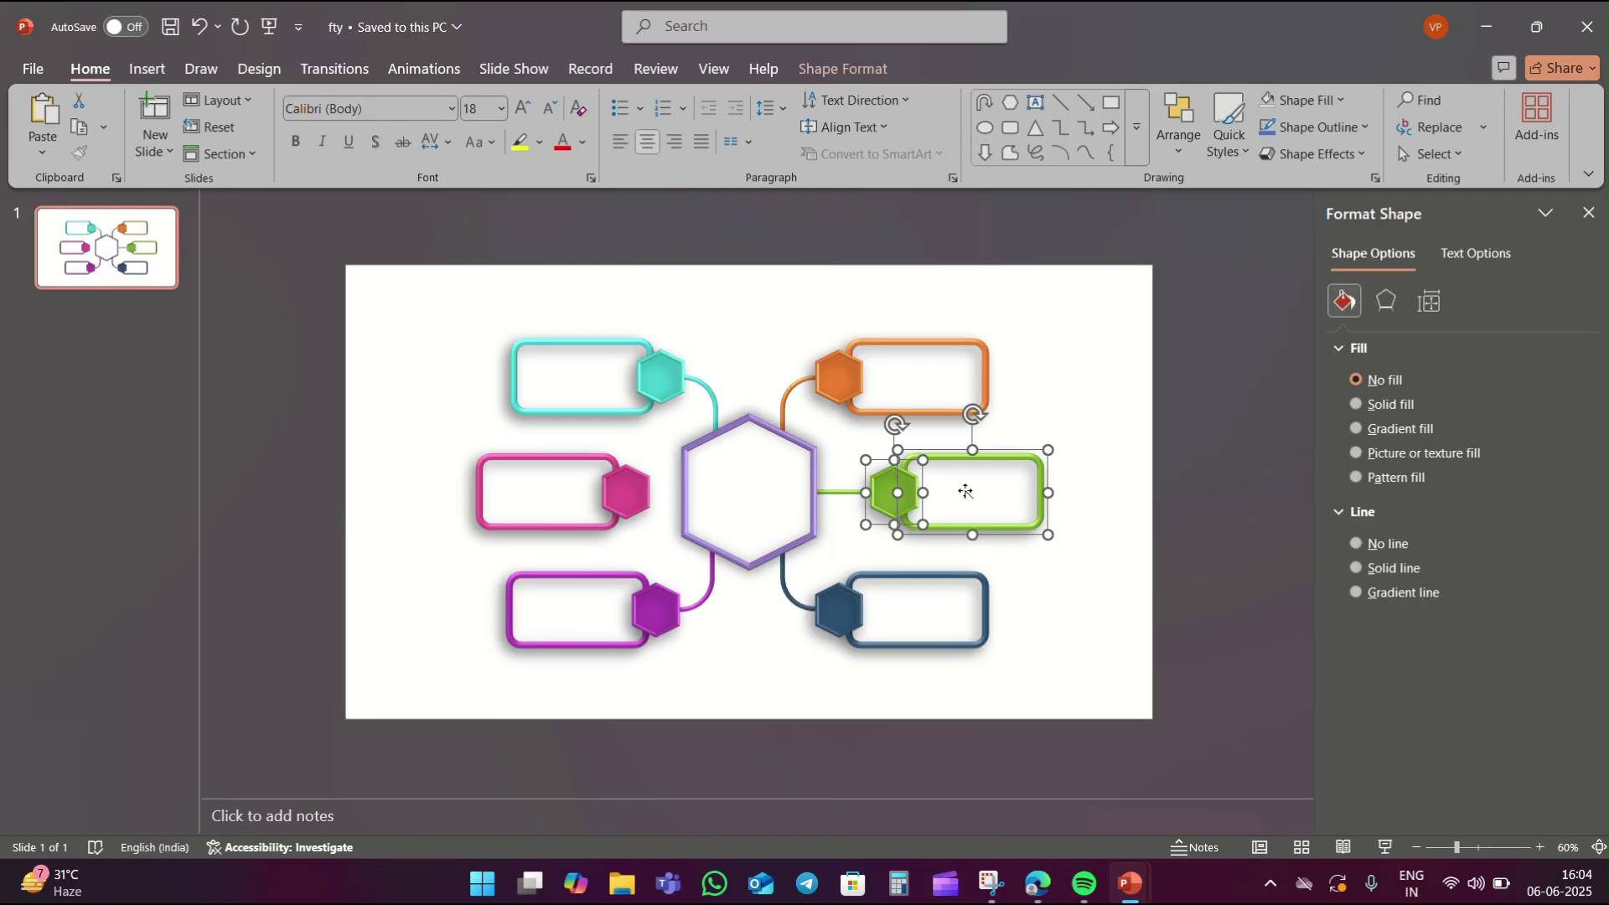
pyautogui.moveTo(965, 492); pyautogui.dragTo(966, 488)
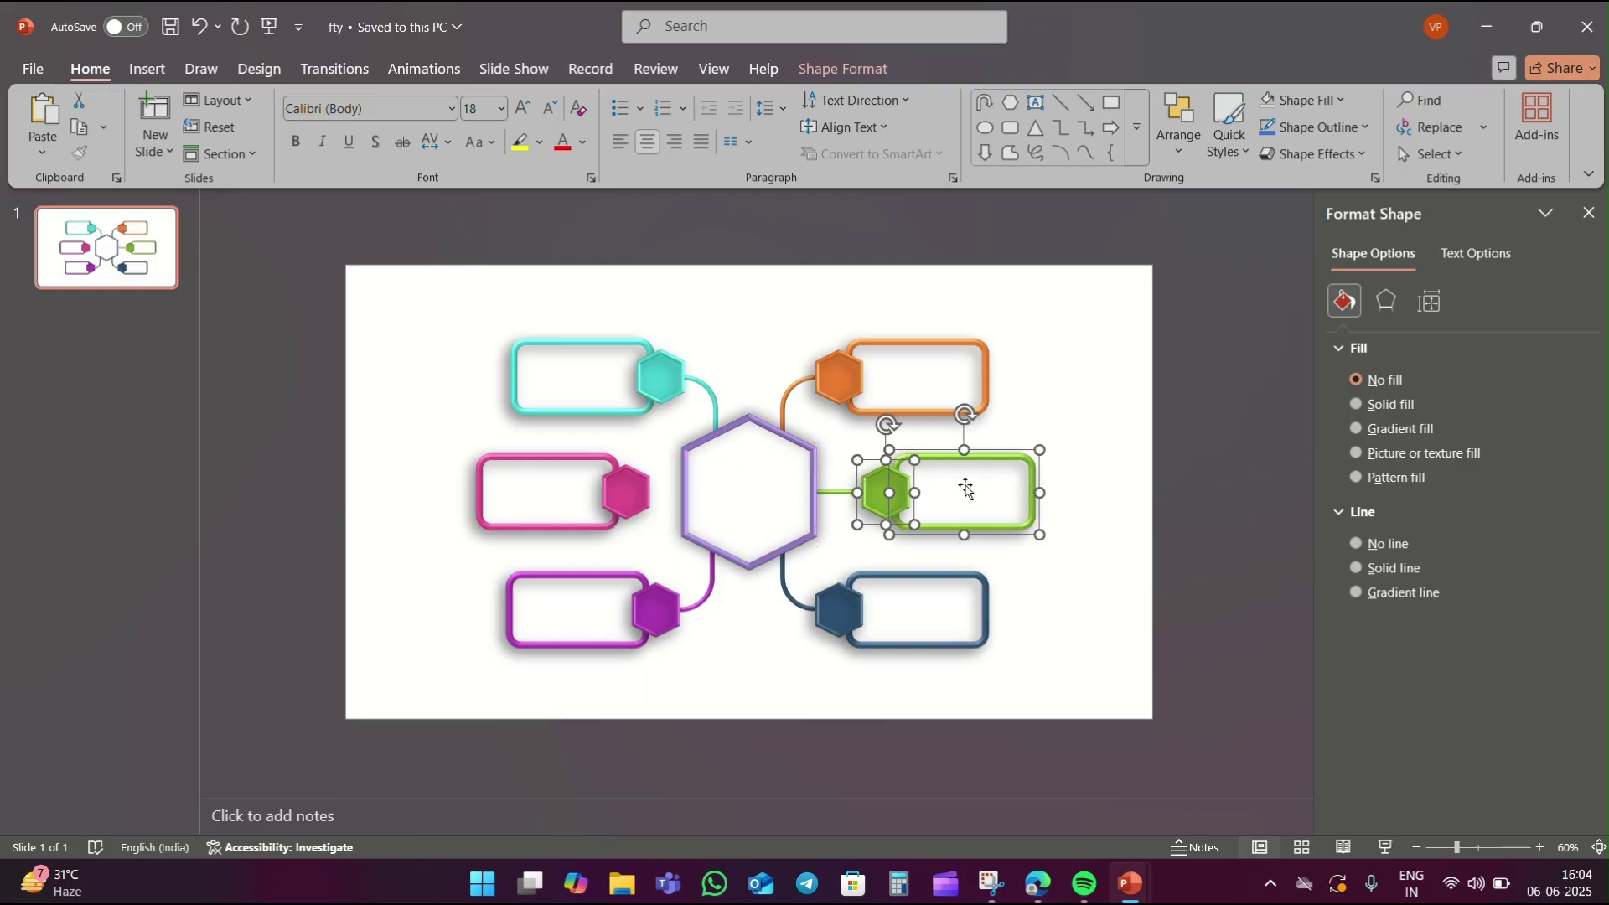
pyautogui.click(1103, 457)
# Copy the green connector between the pink and central hexagons, send it back, and colour it pink.
pyautogui.click(836, 491)
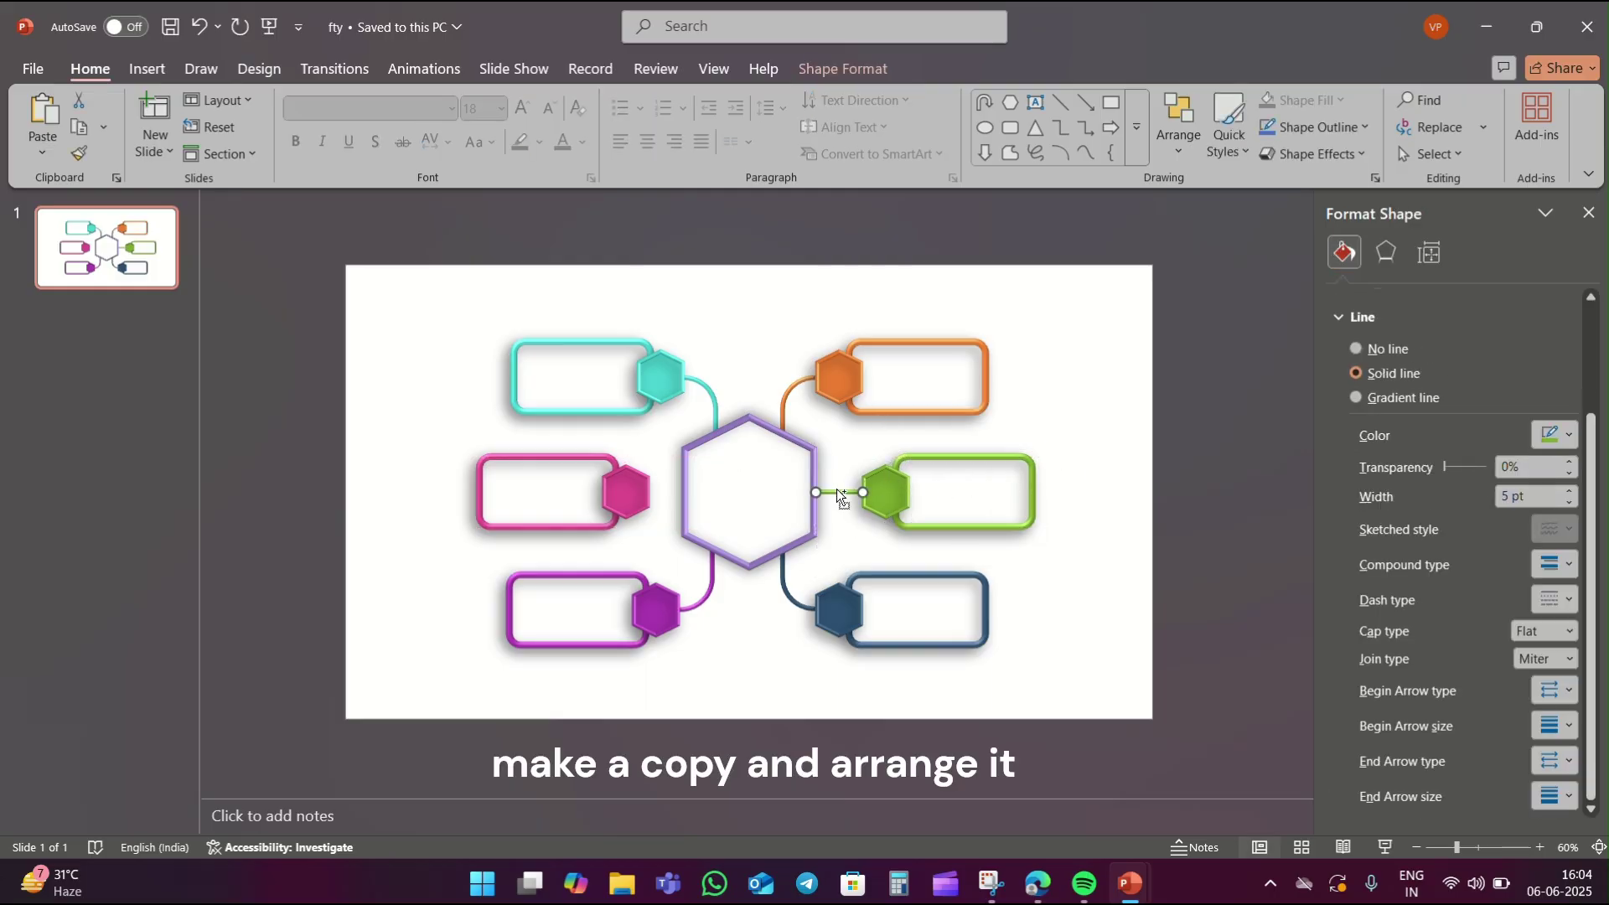
pyautogui.moveTo(849, 501); pyautogui.dragTo(708, 500)
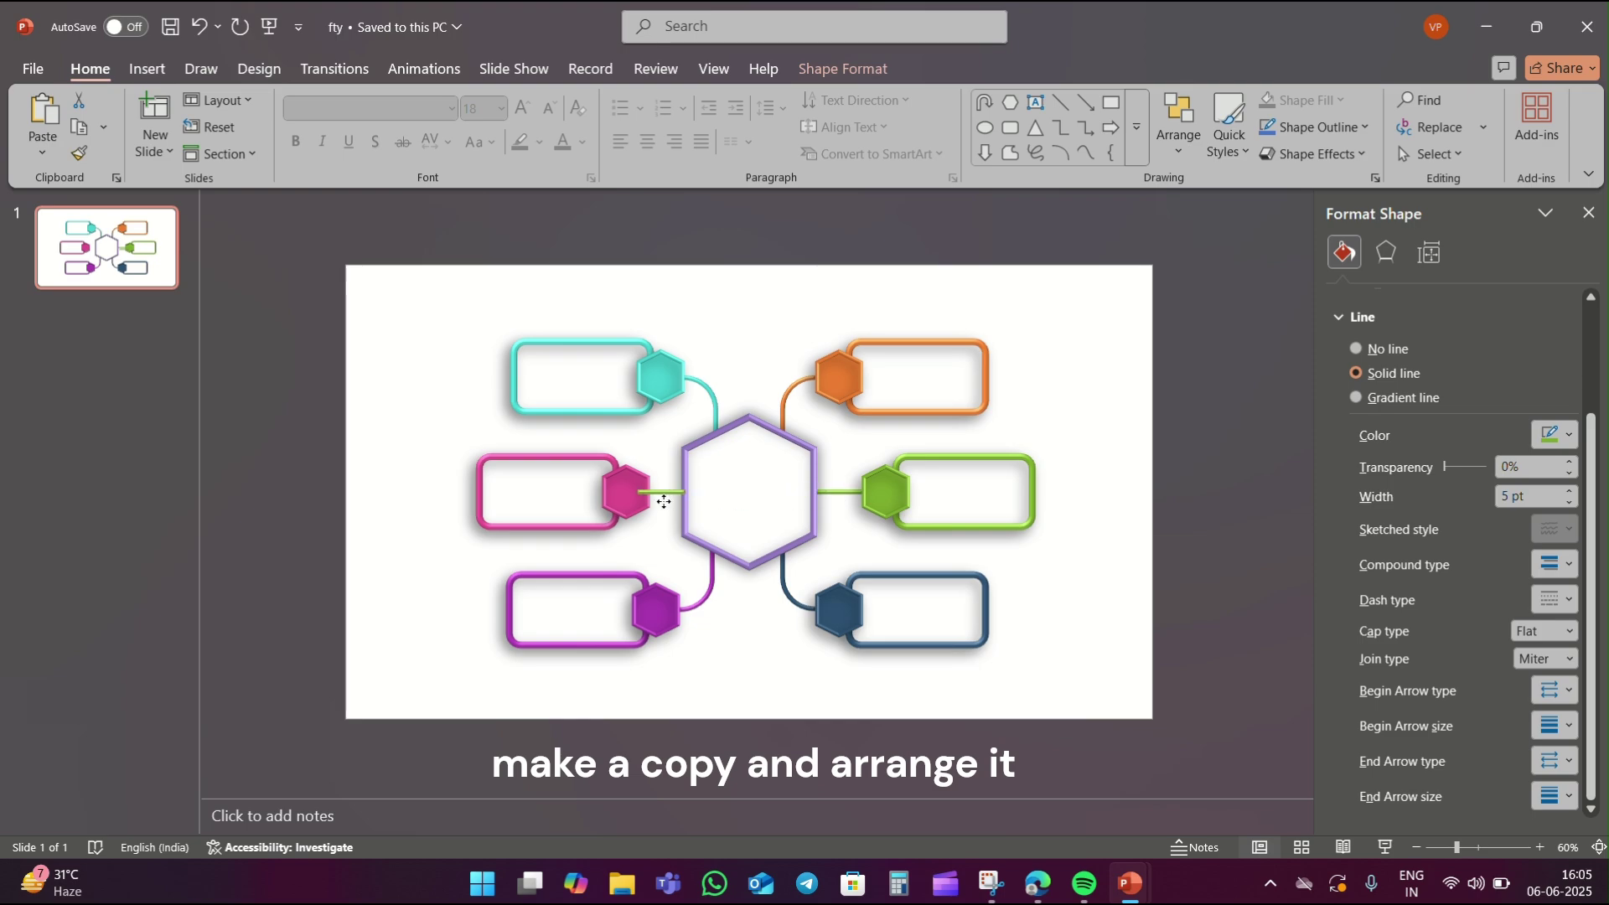
pyautogui.rightClick(666, 490)
pyautogui.click(729, 614)
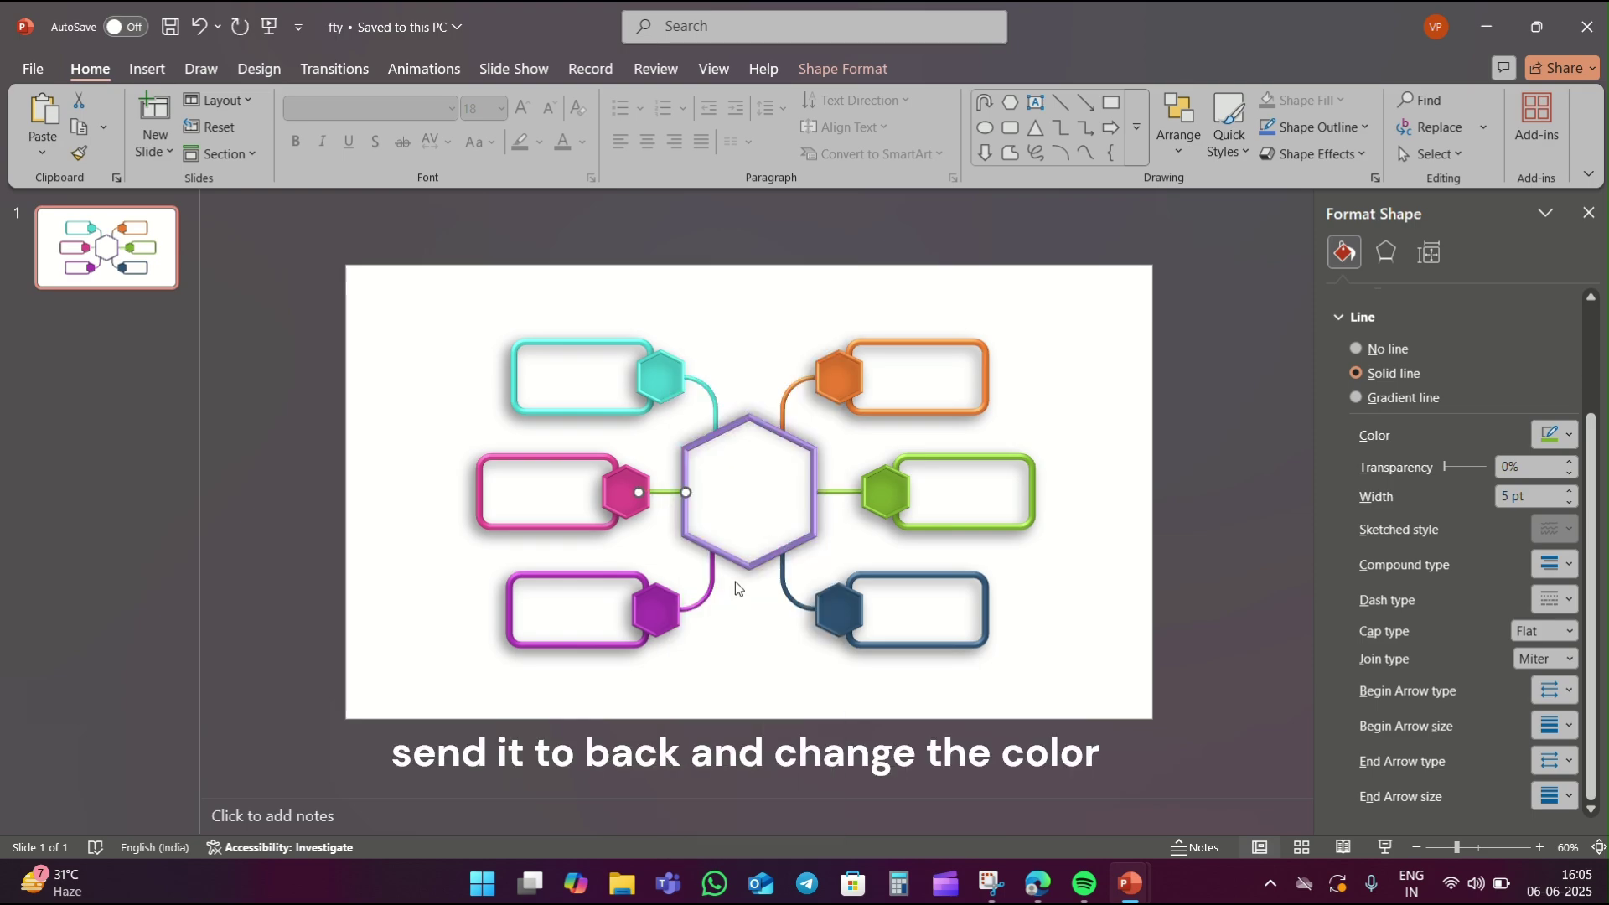
pyautogui.click(1554, 434)
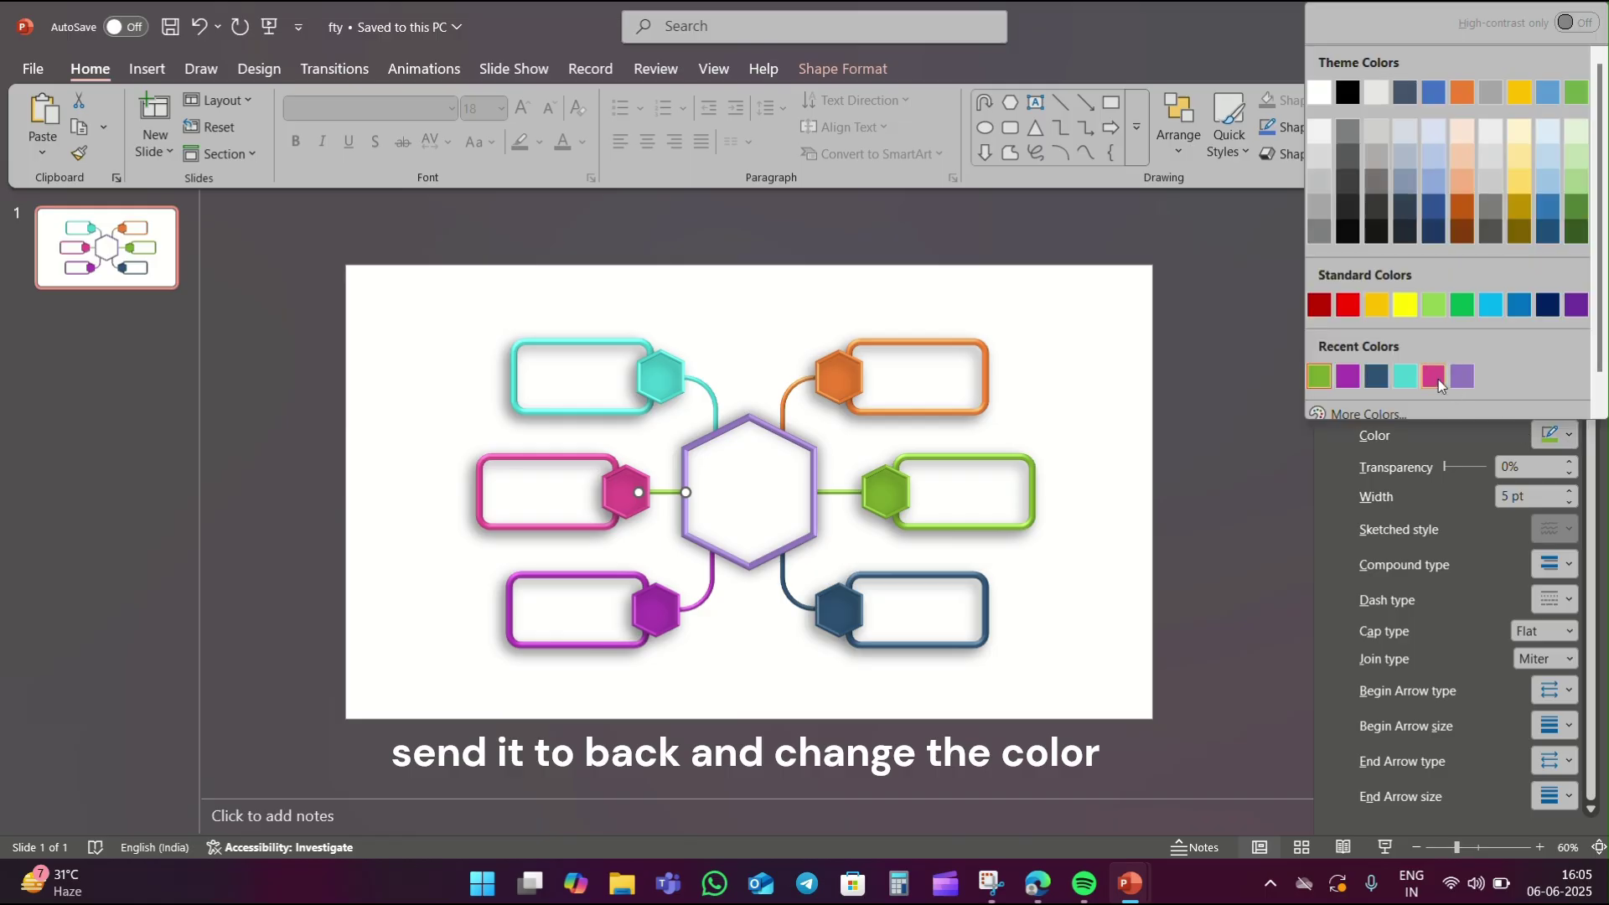
pyautogui.click(1433, 376)
# Select the pink label box and pink hexagon and shift them slightly left into alignment.
pyautogui.click(617, 486)
pyautogui.keyDown('shift'); pyautogui.click(527, 485); pyautogui.keyUp('shift')
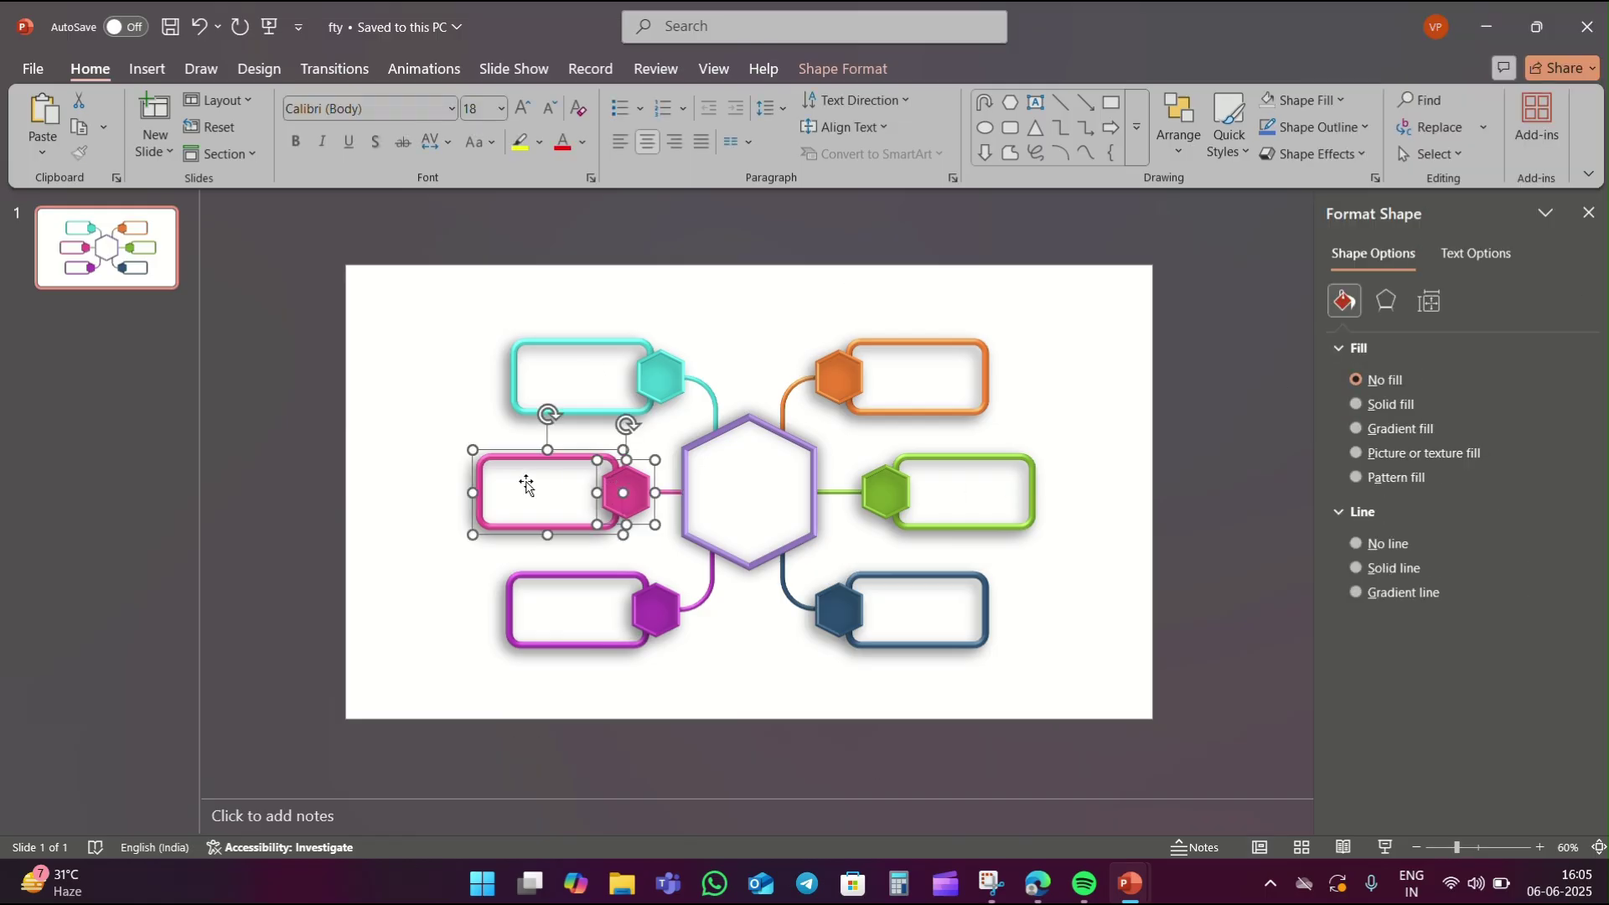
pyautogui.moveTo(626, 501); pyautogui.dragTo(623, 505)
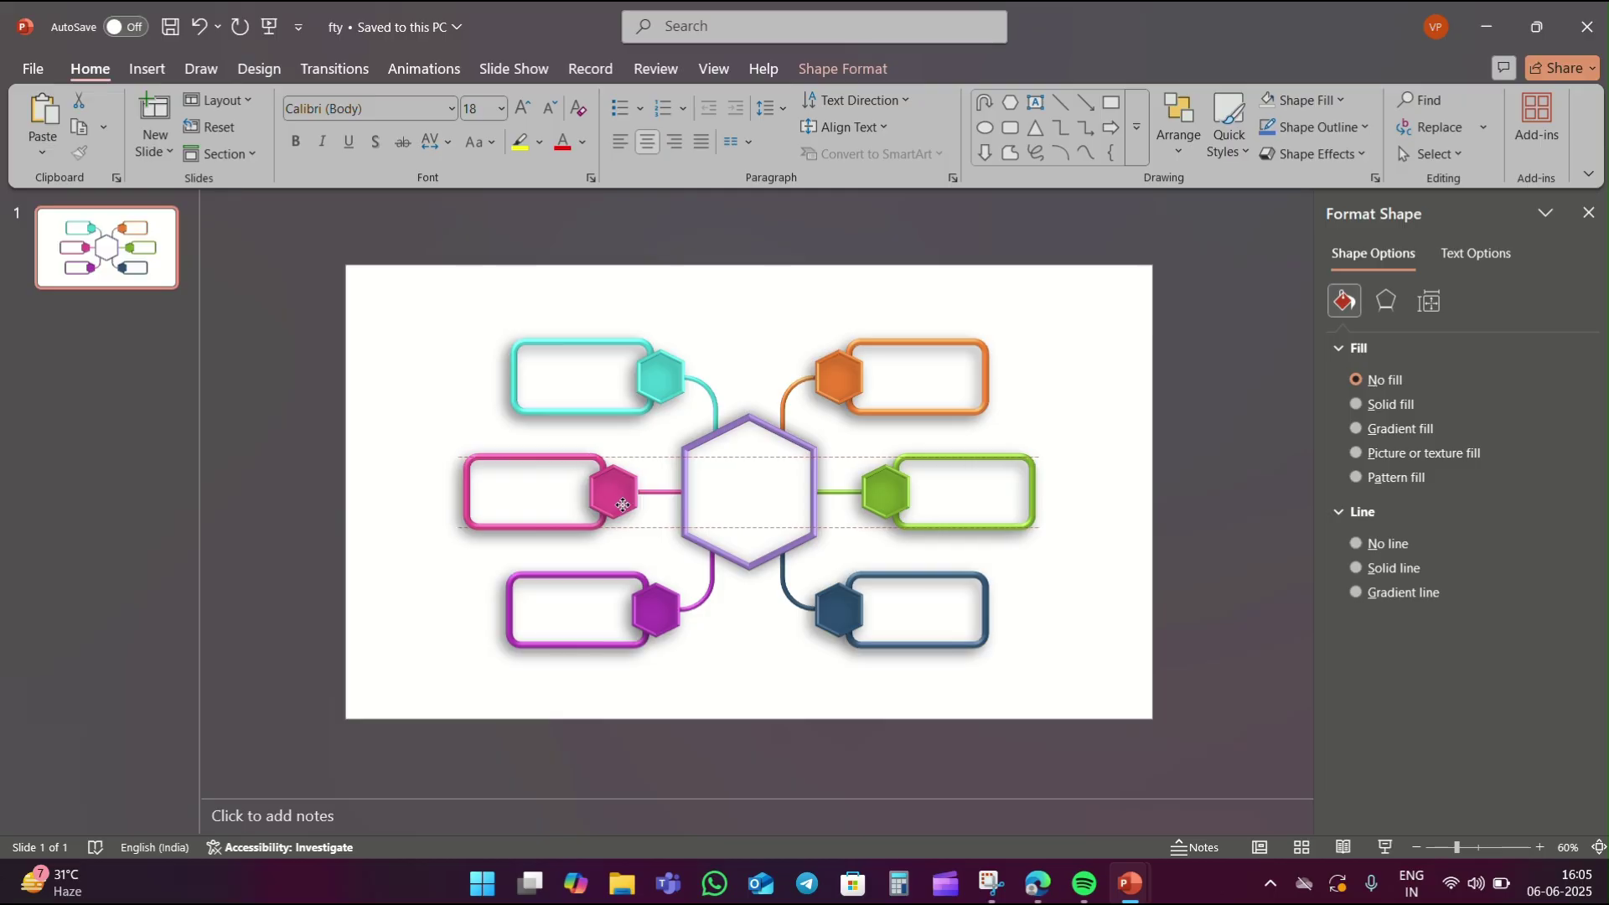
pyautogui.click(1052, 423)
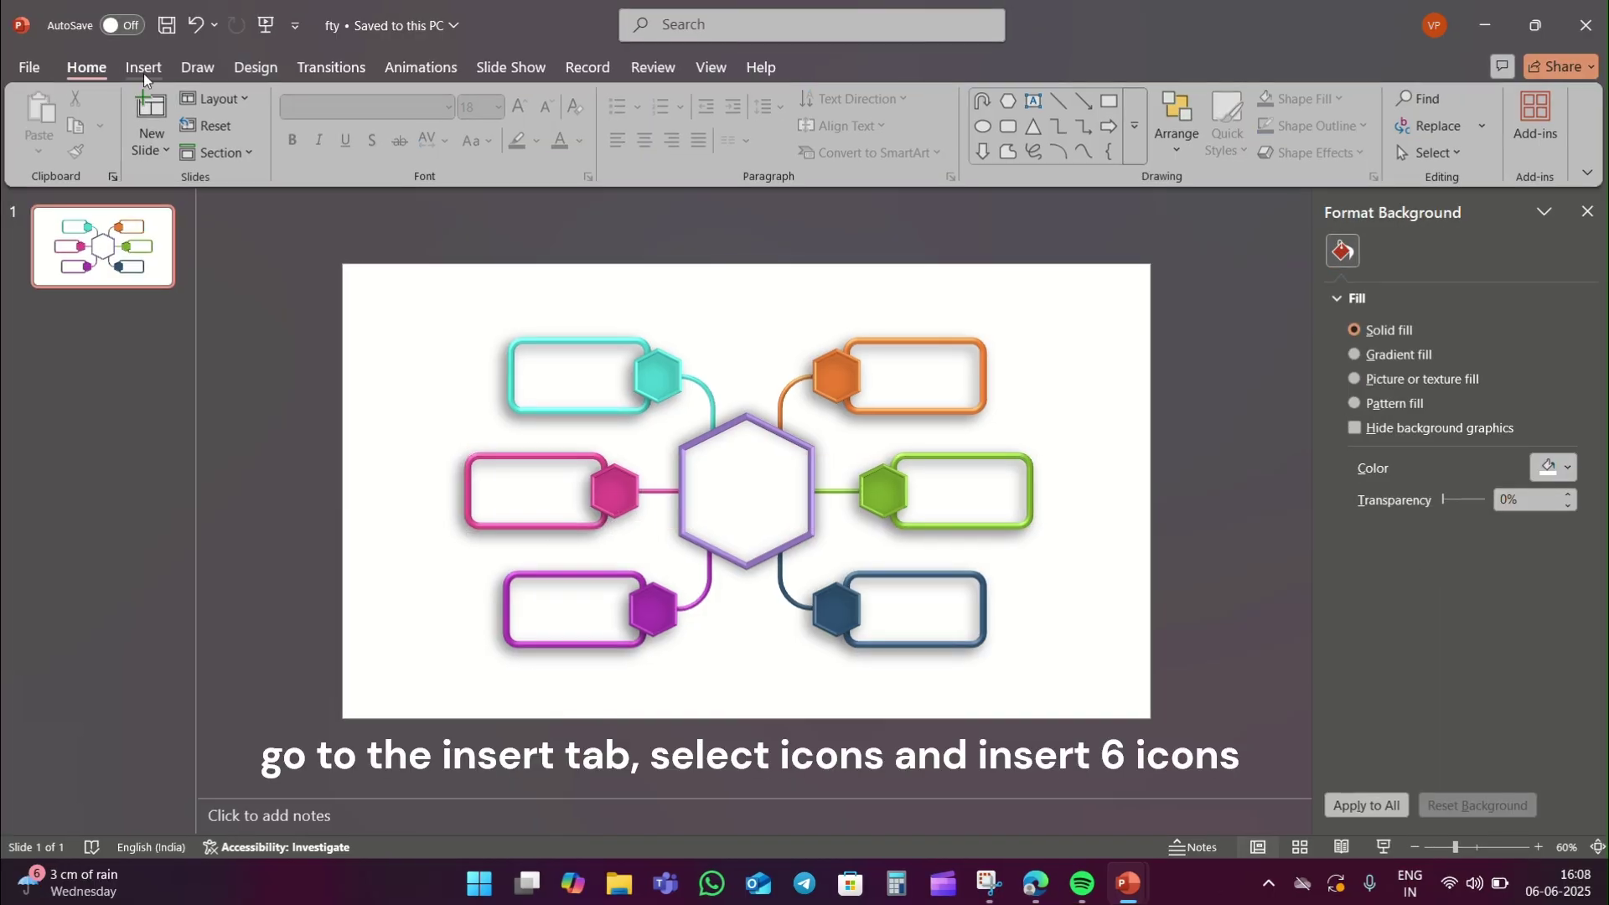
# Open the stock icon library and pick the airplane, diamond and Africa globe icons.
pyautogui.click(144, 69)
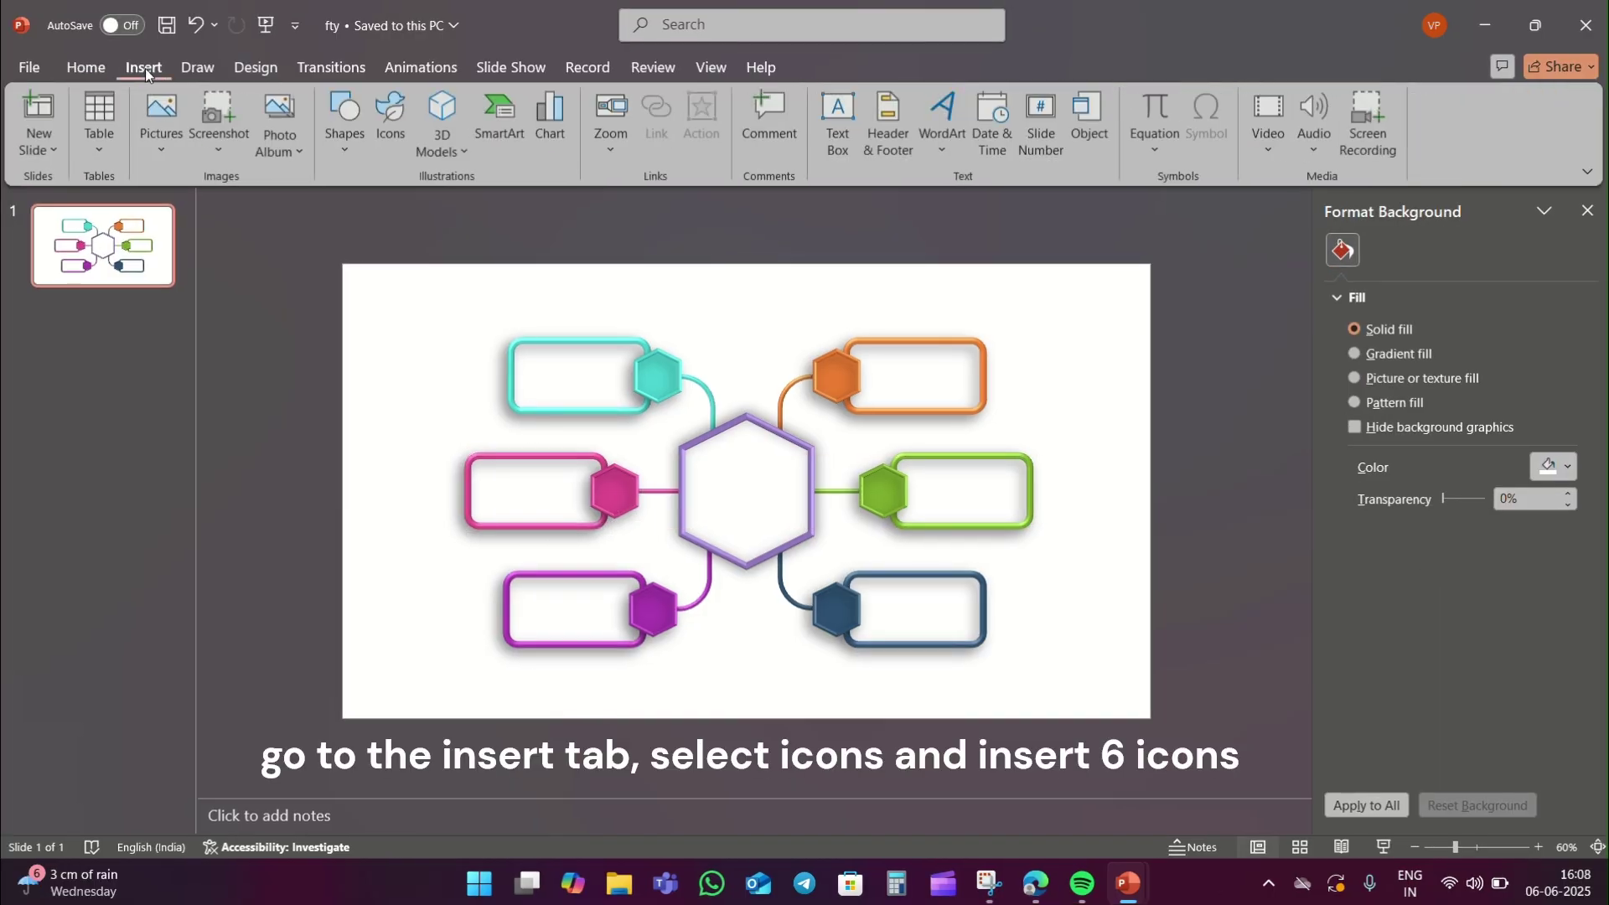
pyautogui.click(406, 129)
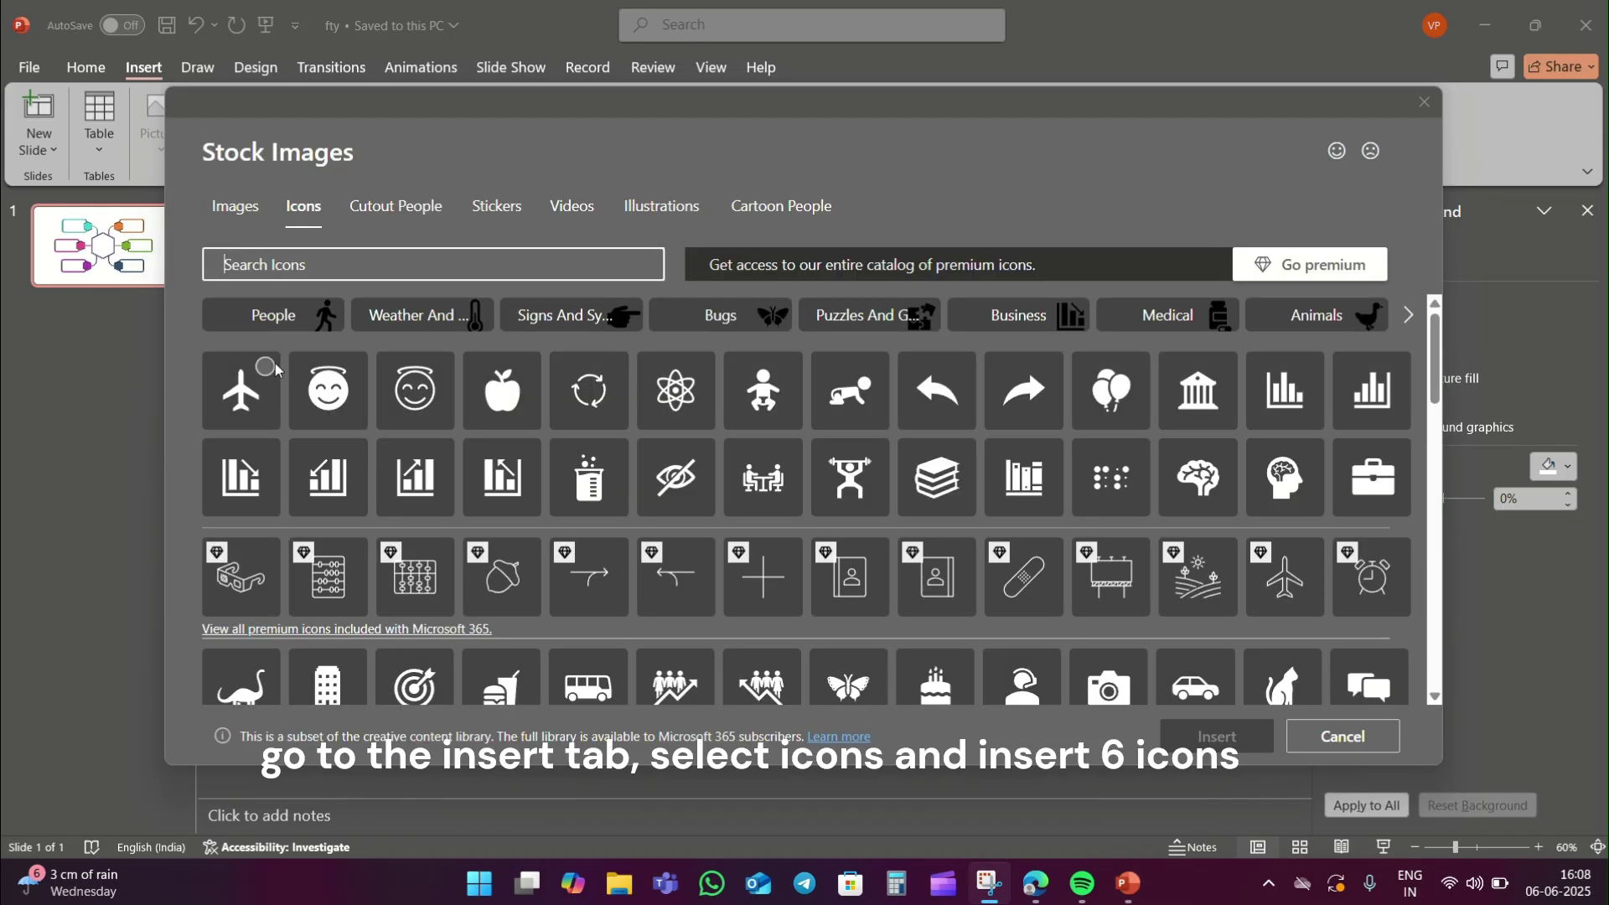
pyautogui.click(272, 371)
pyautogui.scroll(-5, 289, 453)
pyautogui.scroll(-2, 300, 501)
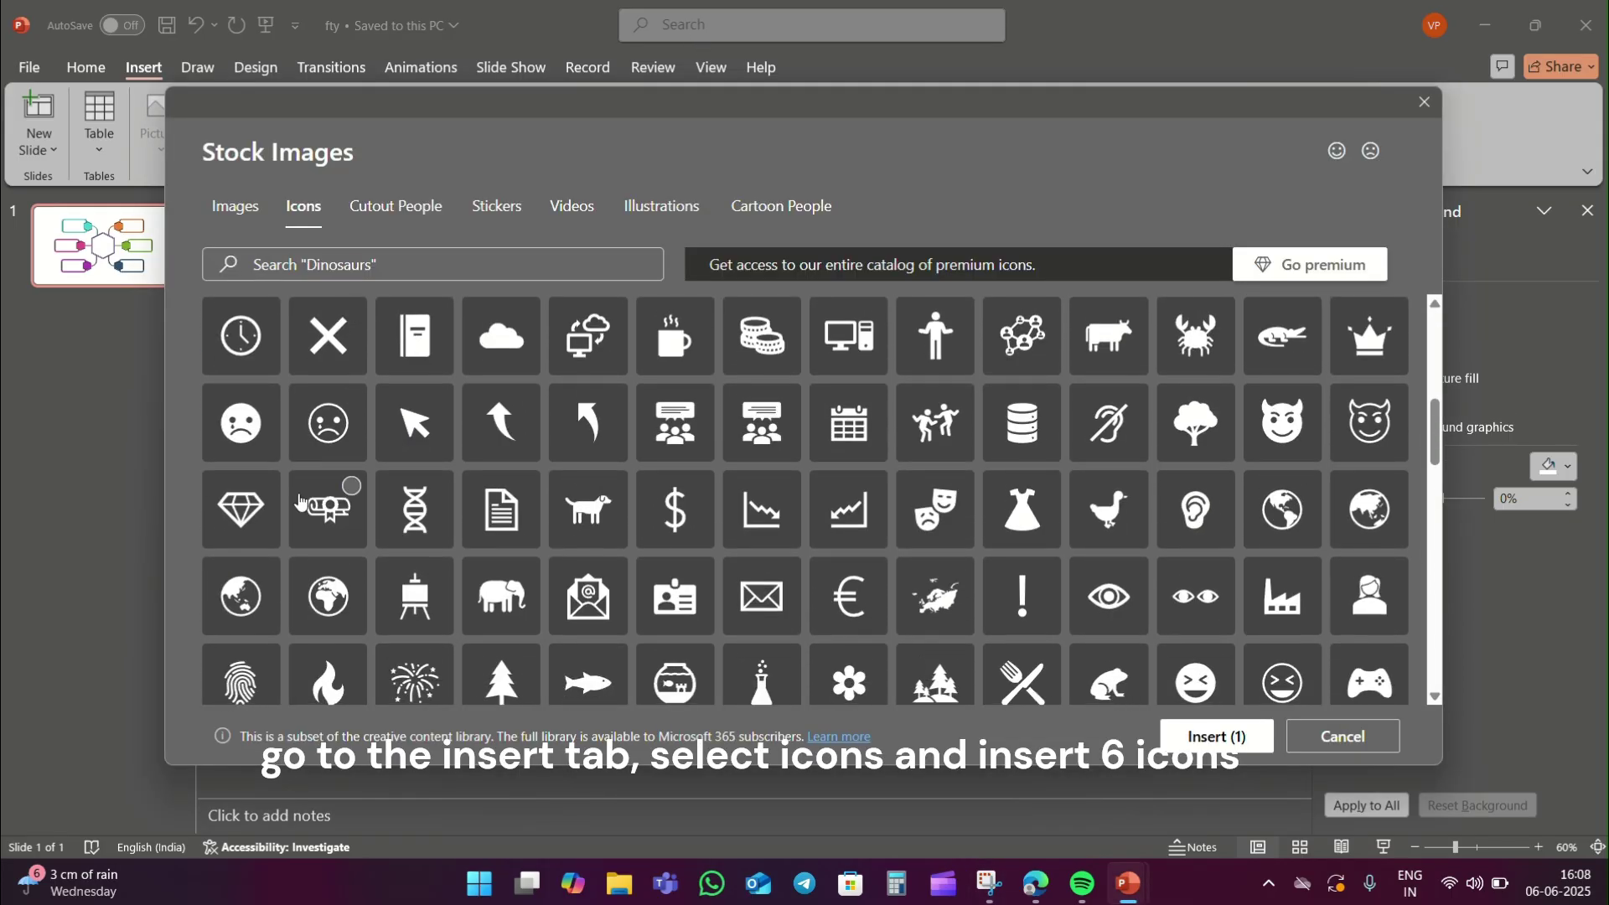
pyautogui.click(241, 507)
pyautogui.click(327, 594)
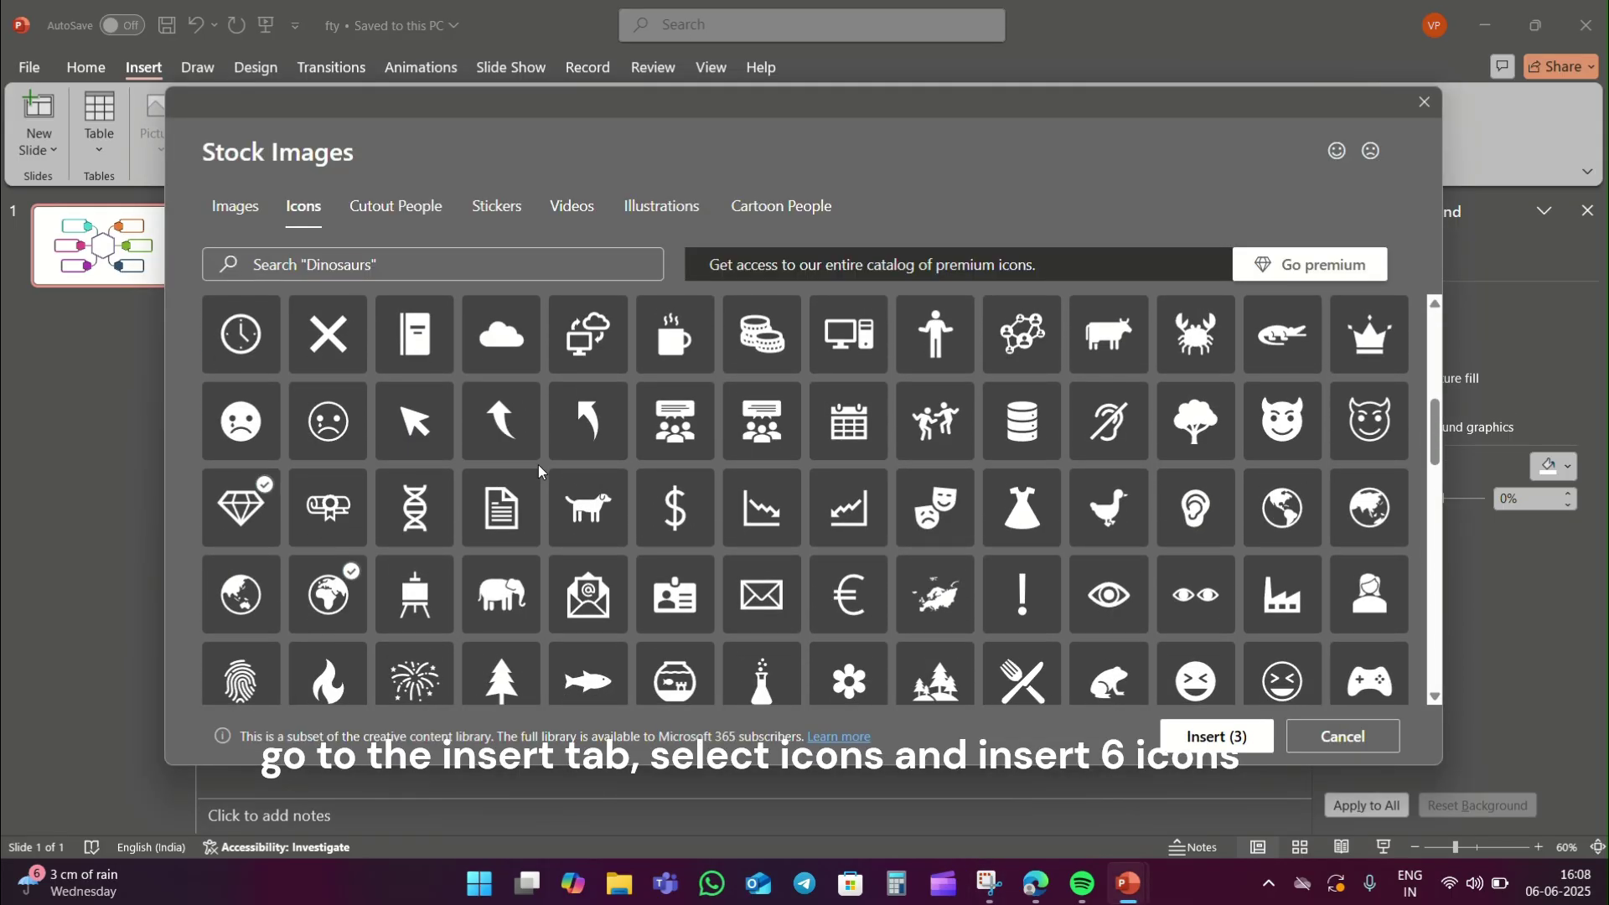
# Add the lightbulb-gear, robot and piggy-bank icons and insert all six.
pyautogui.scroll(-5, 538, 464)
pyautogui.click(849, 417)
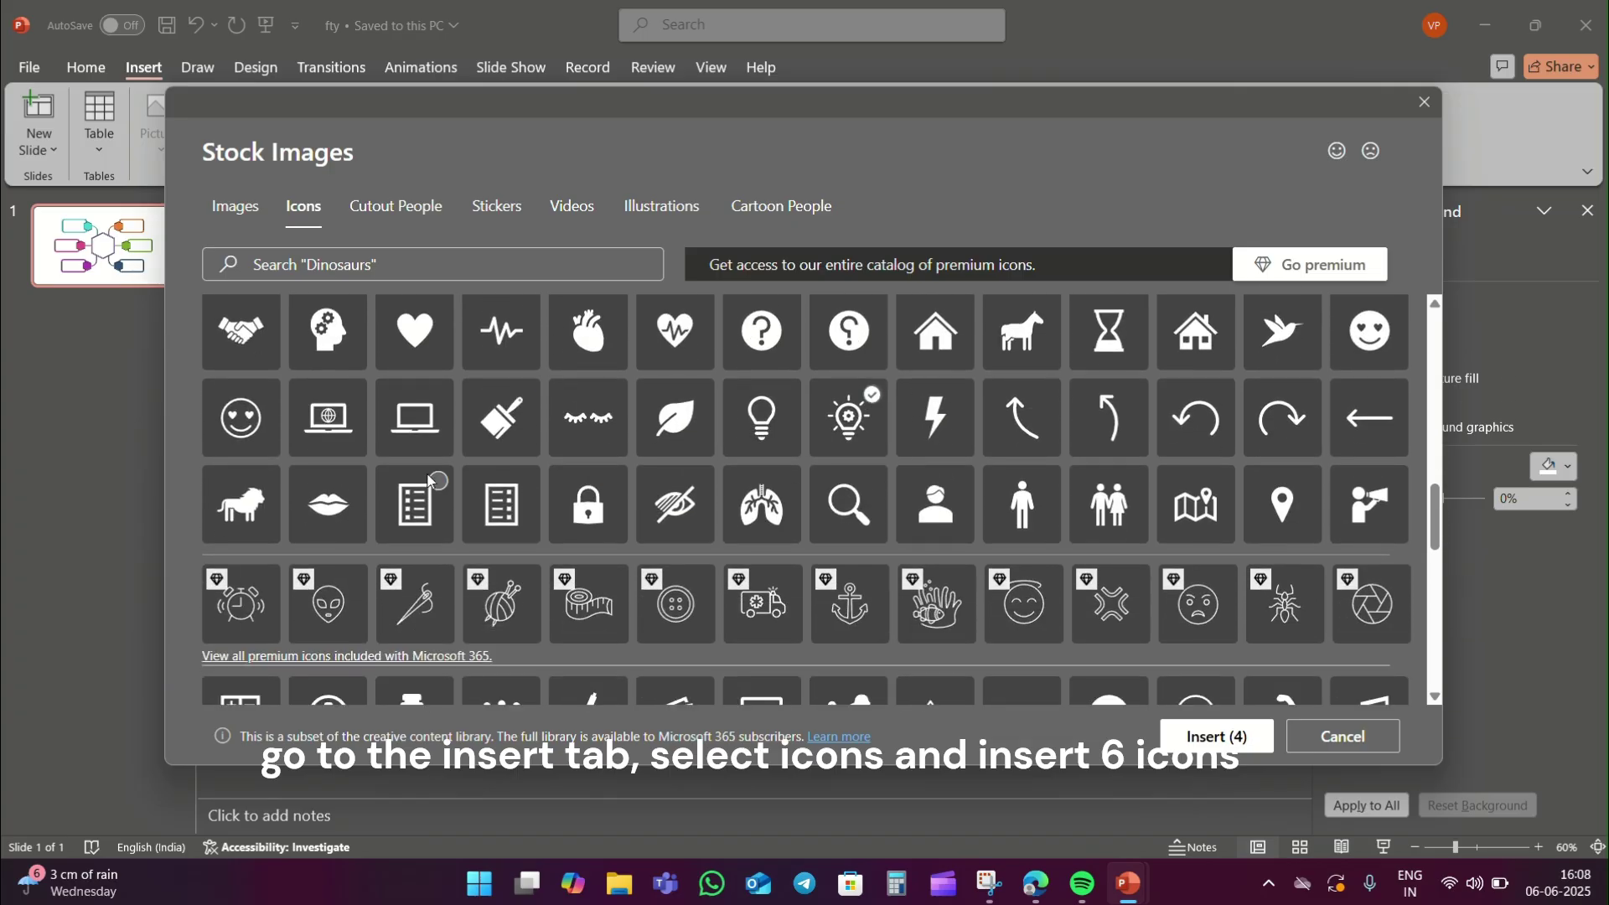
pyautogui.scroll(-3, 430, 480)
pyautogui.scroll(-2, 327, 511)
pyautogui.click(241, 536)
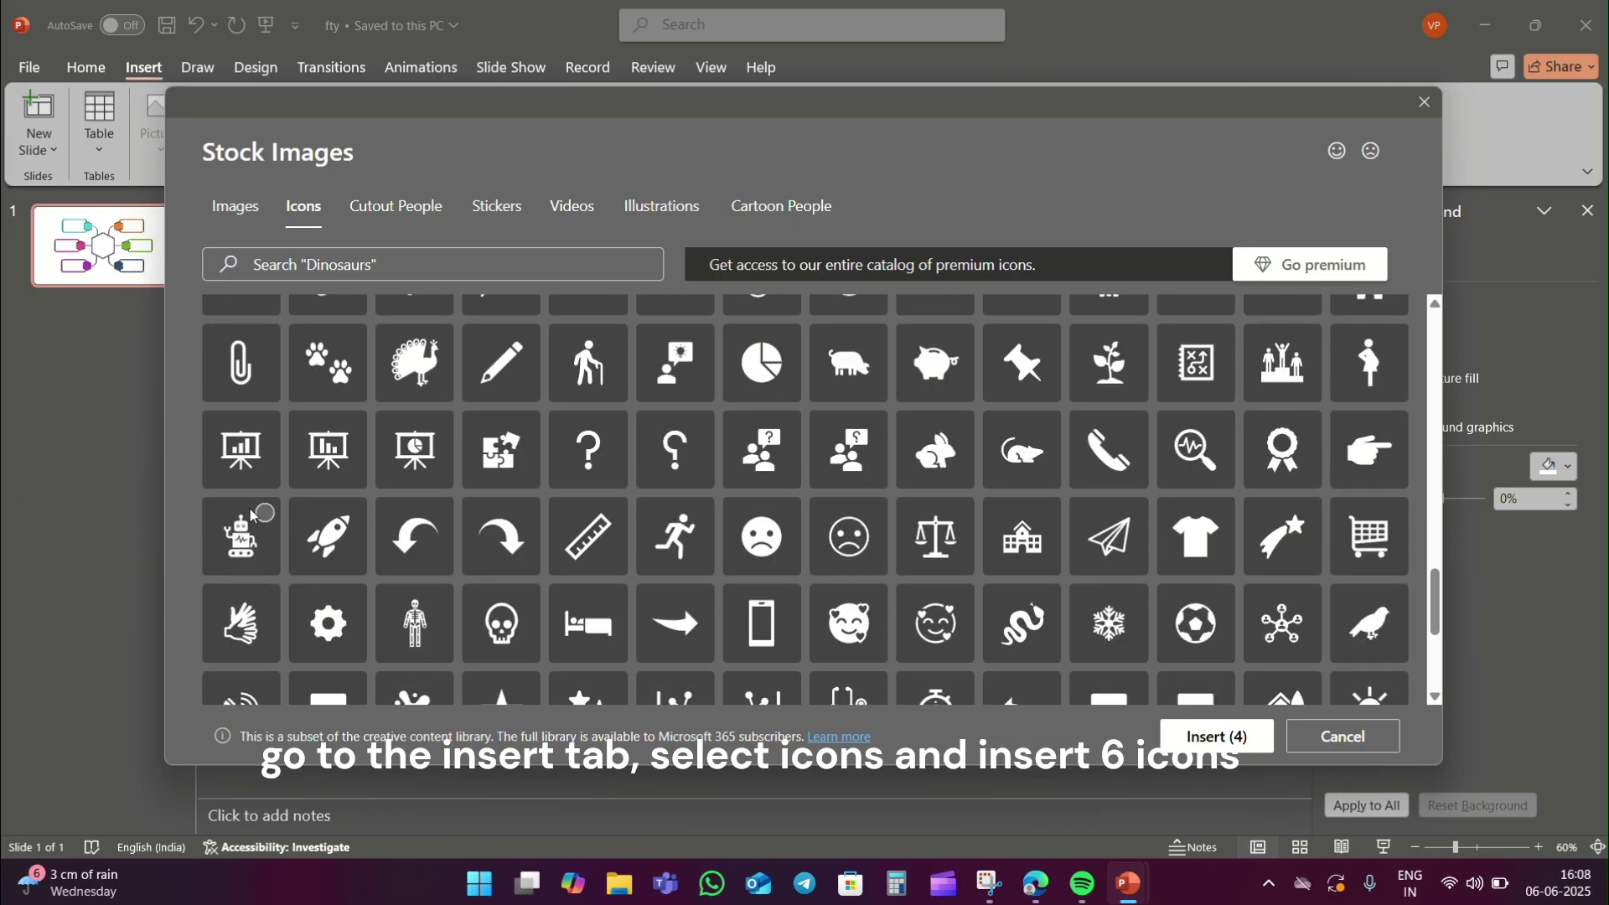
pyautogui.click(940, 394)
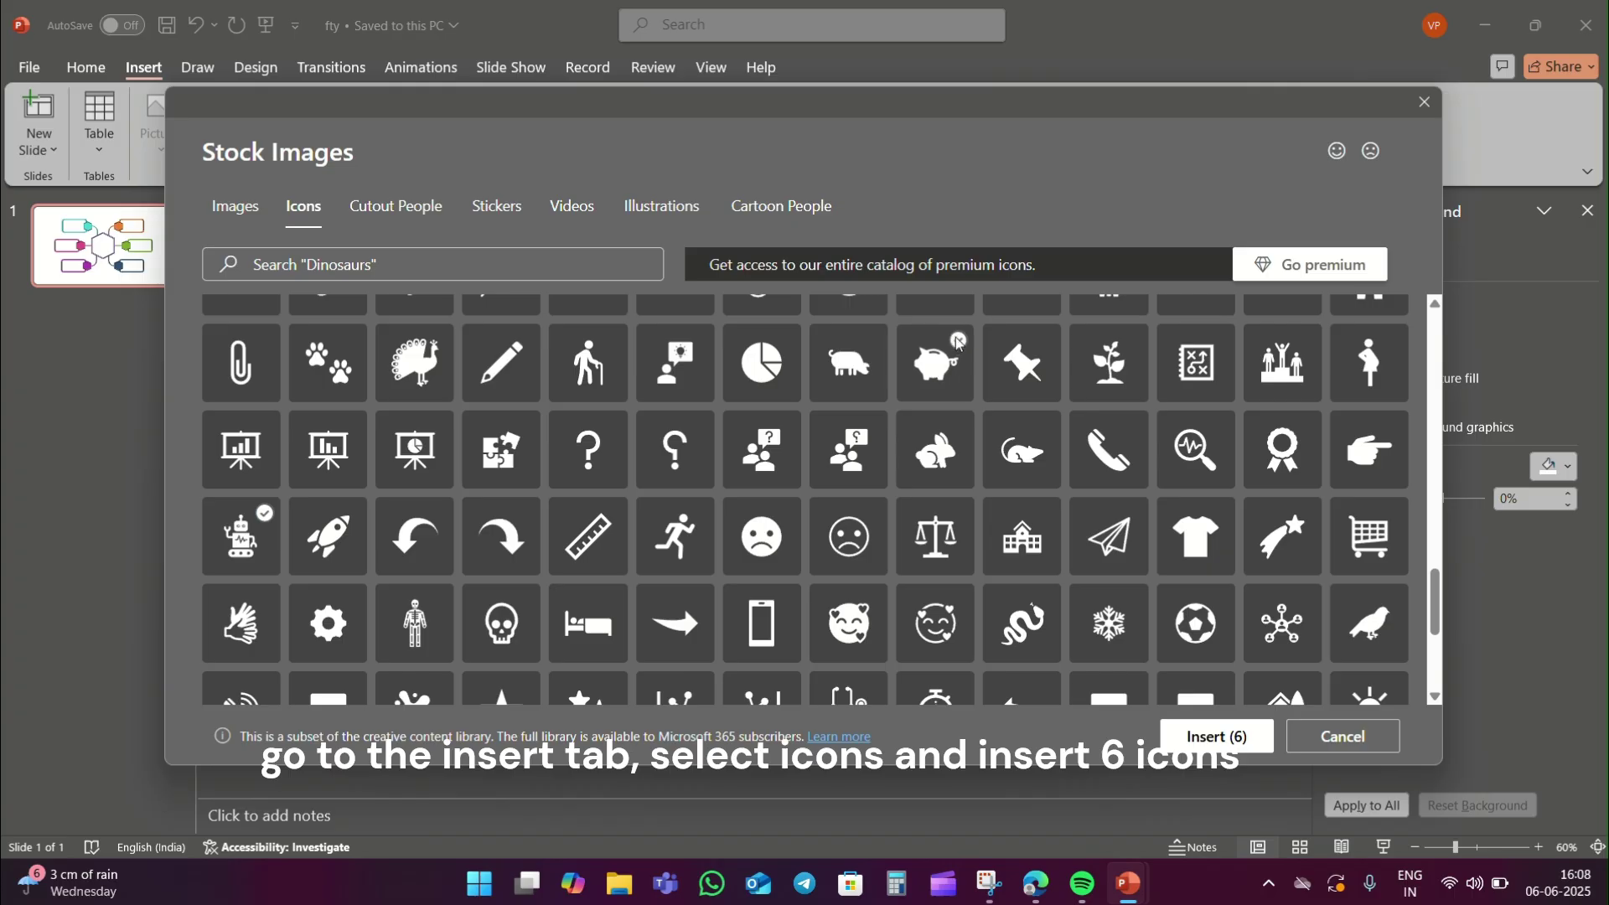
pyautogui.click(1200, 738)
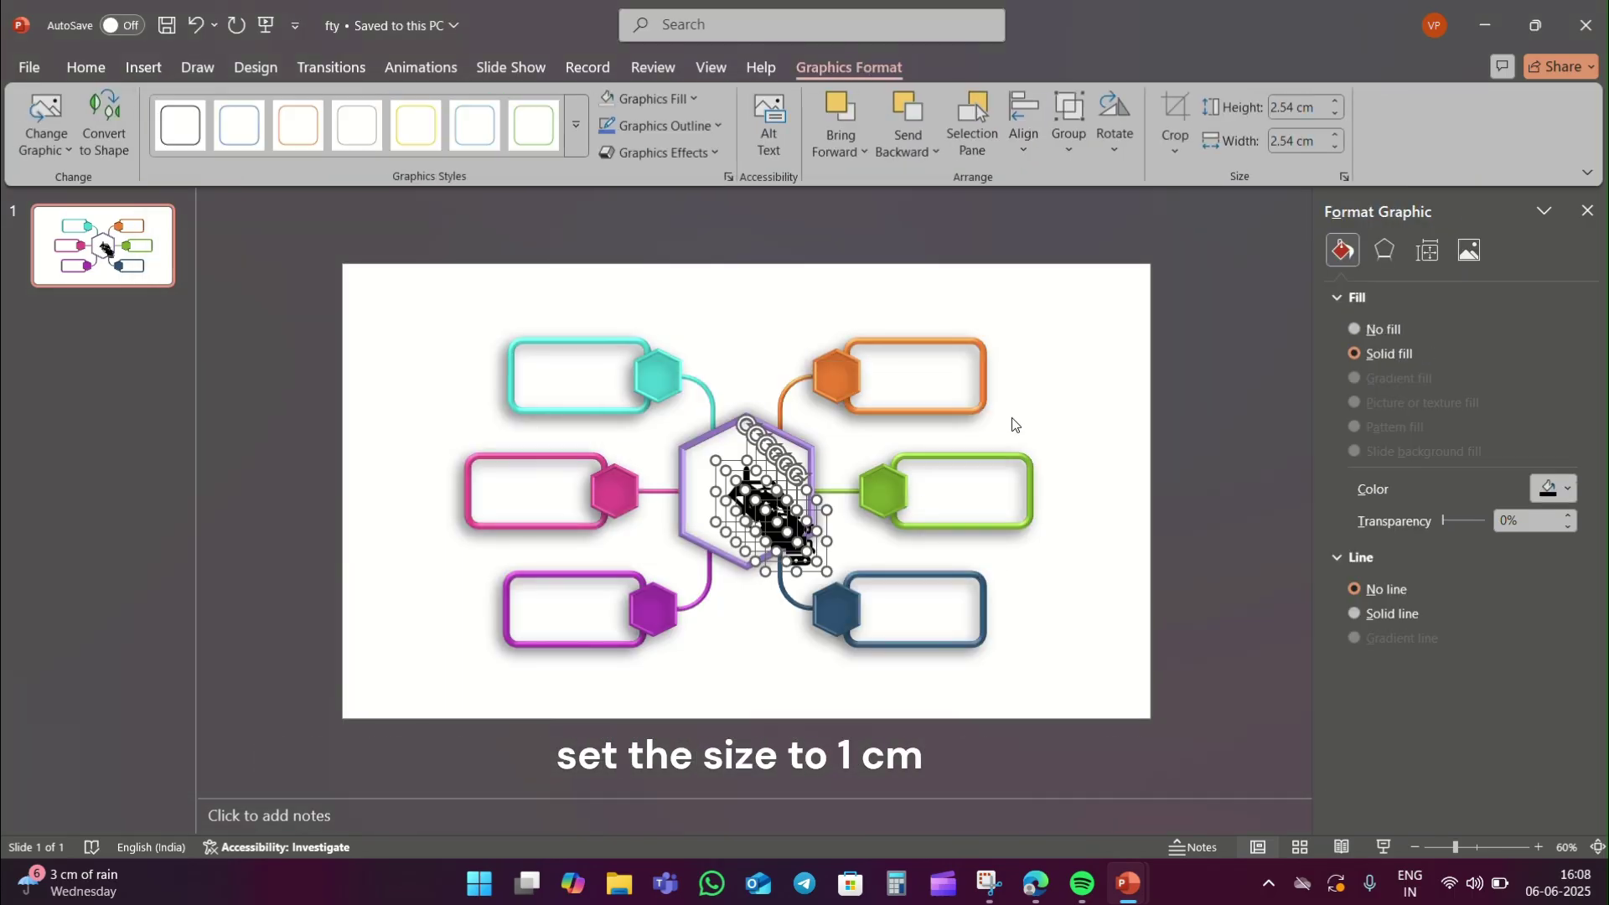
# Resize the six inserted icons to a height of 1 cm.
pyautogui.click(1320, 109)
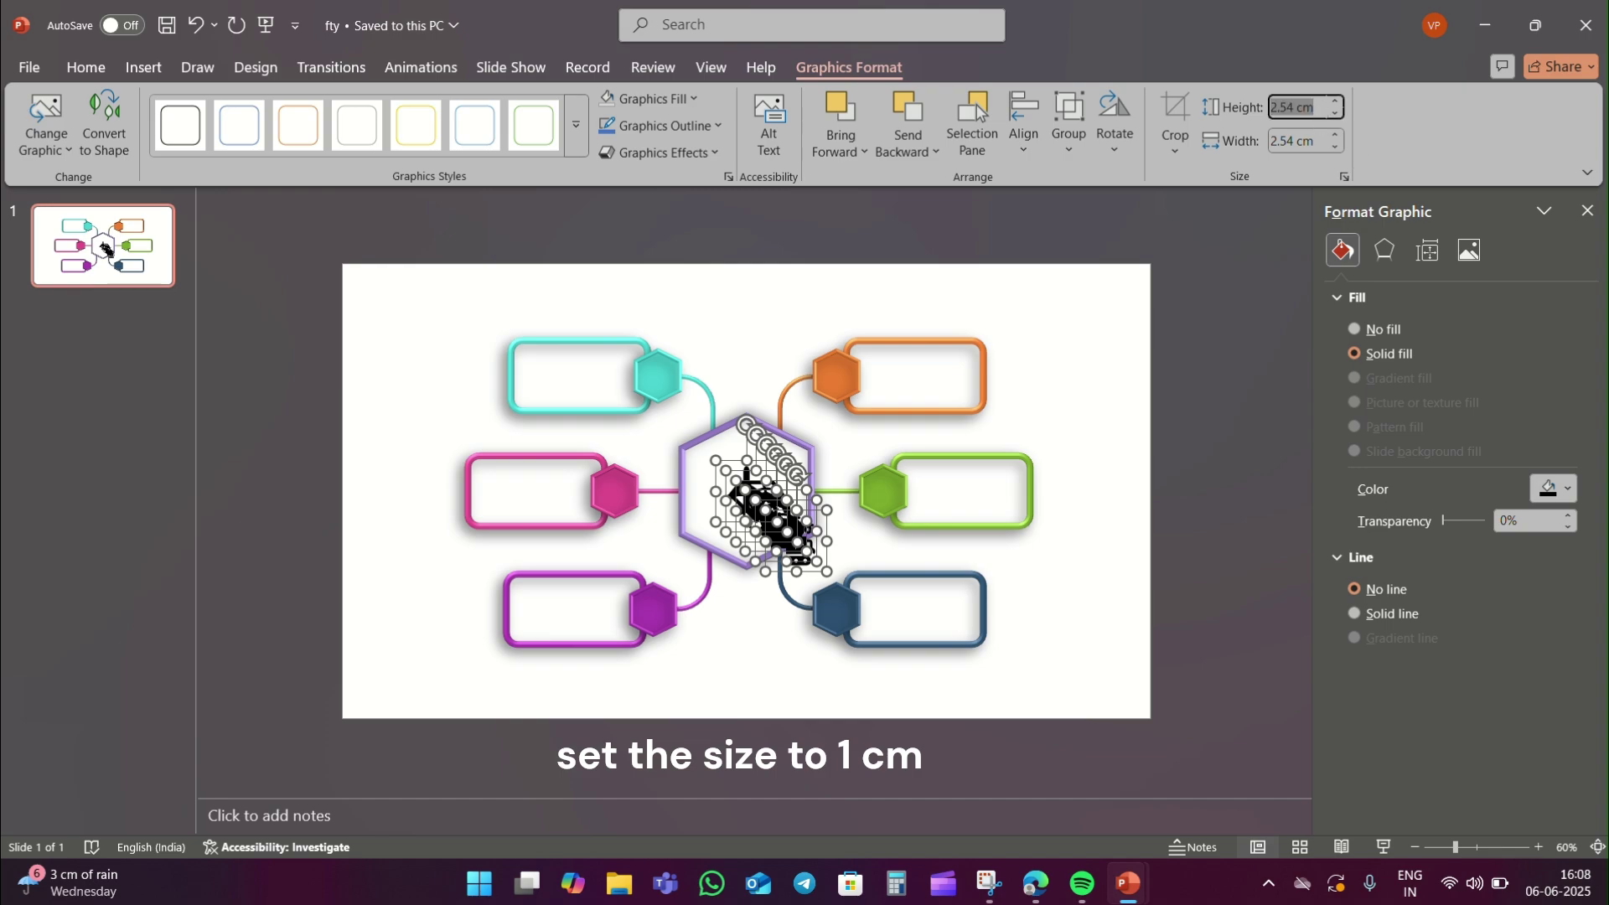
pyautogui.write('1')
pyautogui.press('Return')
pyautogui.click(1089, 329)
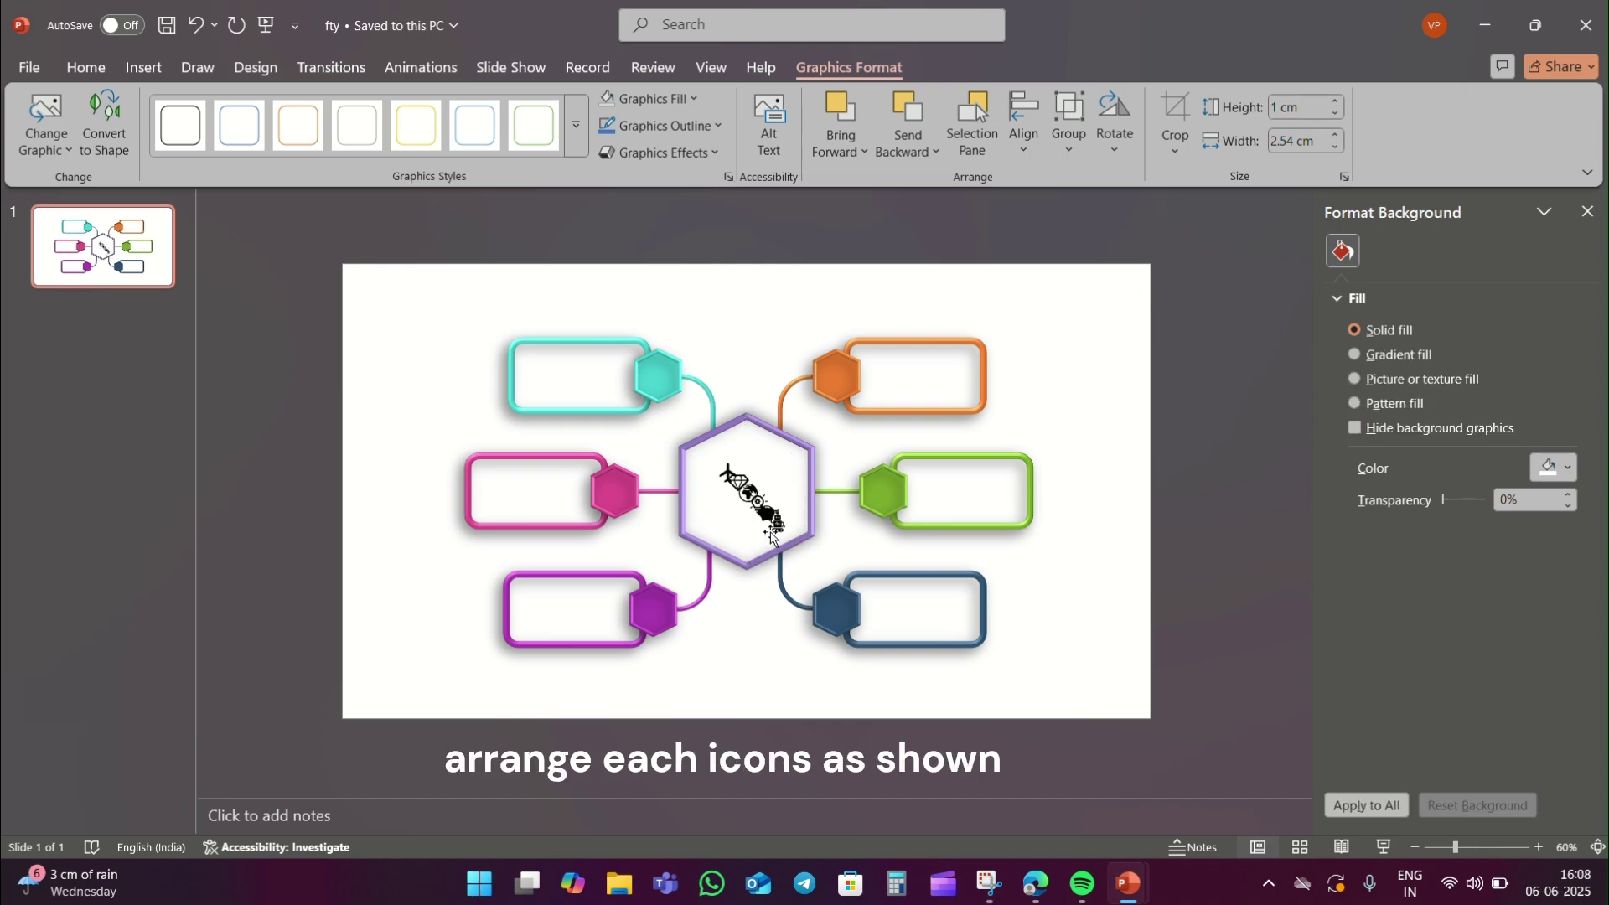
# Place the robot, piggy-bank, lightbulb, globe, diamond and airplane icons on the purple, pink, dark-blue, green, teal and orange hexagons.
pyautogui.moveTo(777, 528); pyautogui.dragTo(656, 666)
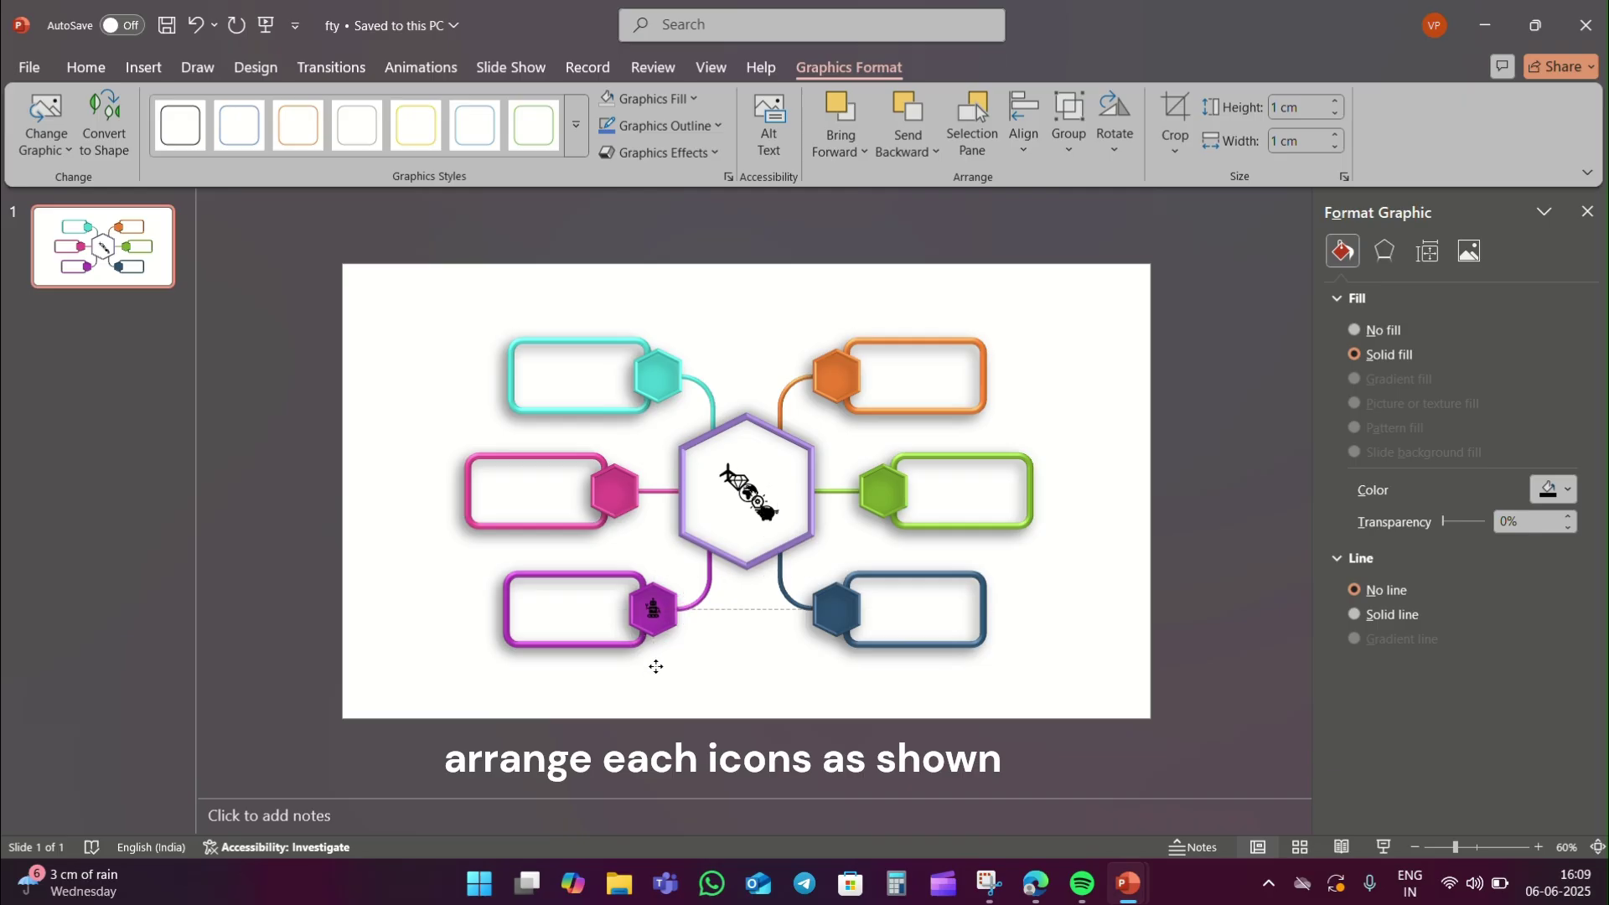
pyautogui.moveTo(765, 507); pyautogui.dragTo(614, 493)
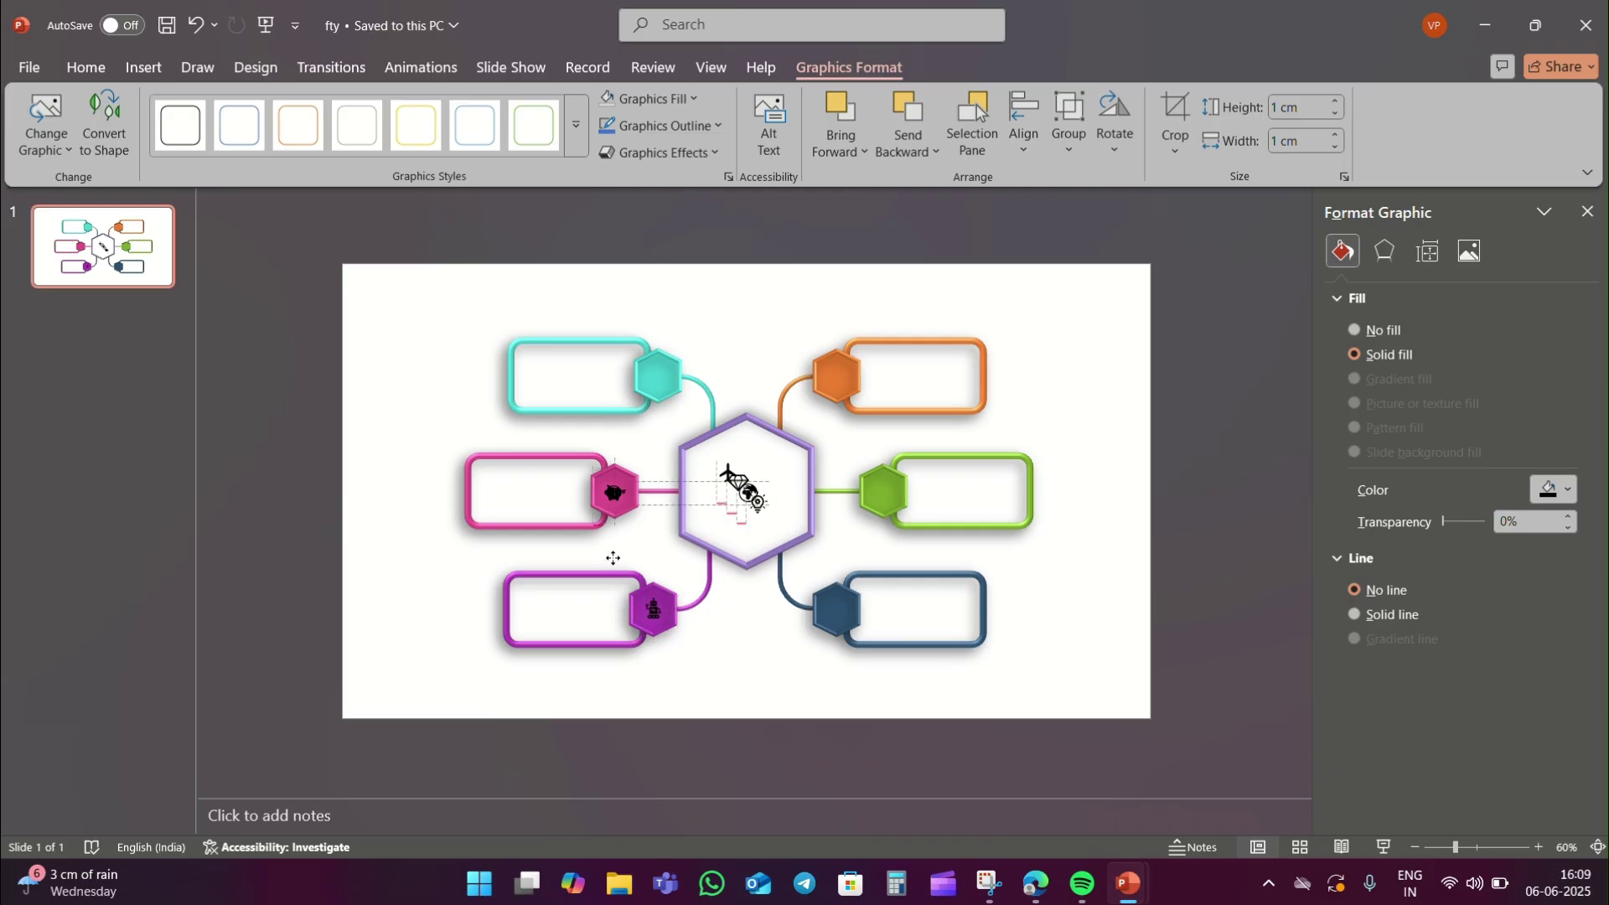
pyautogui.click(757, 503)
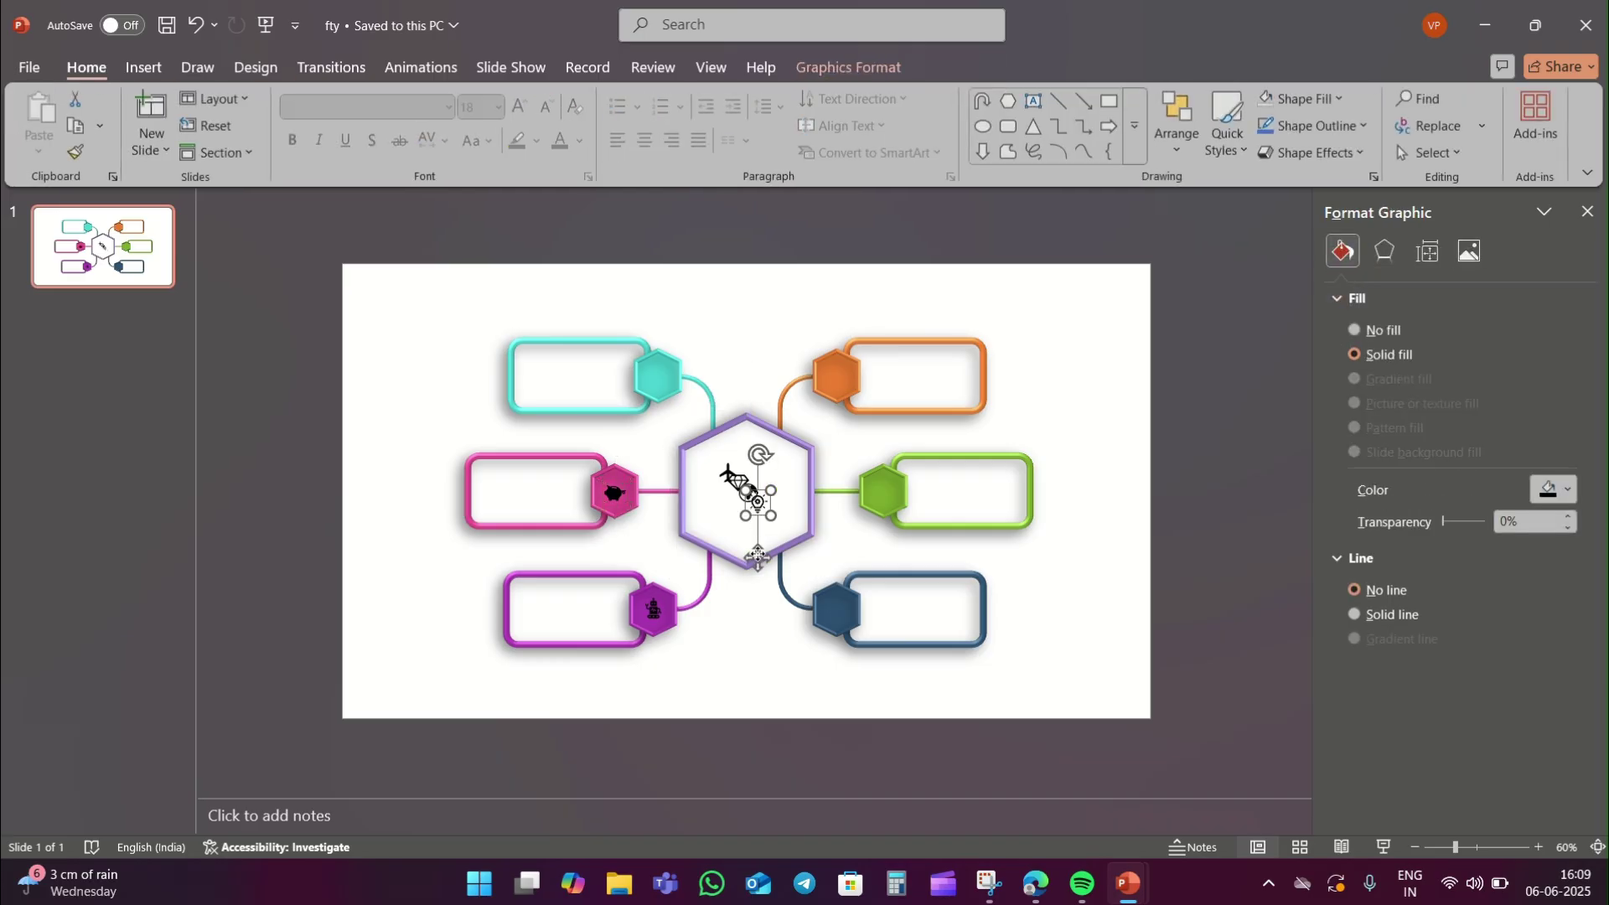
pyautogui.moveTo(757, 556); pyautogui.dragTo(836, 658)
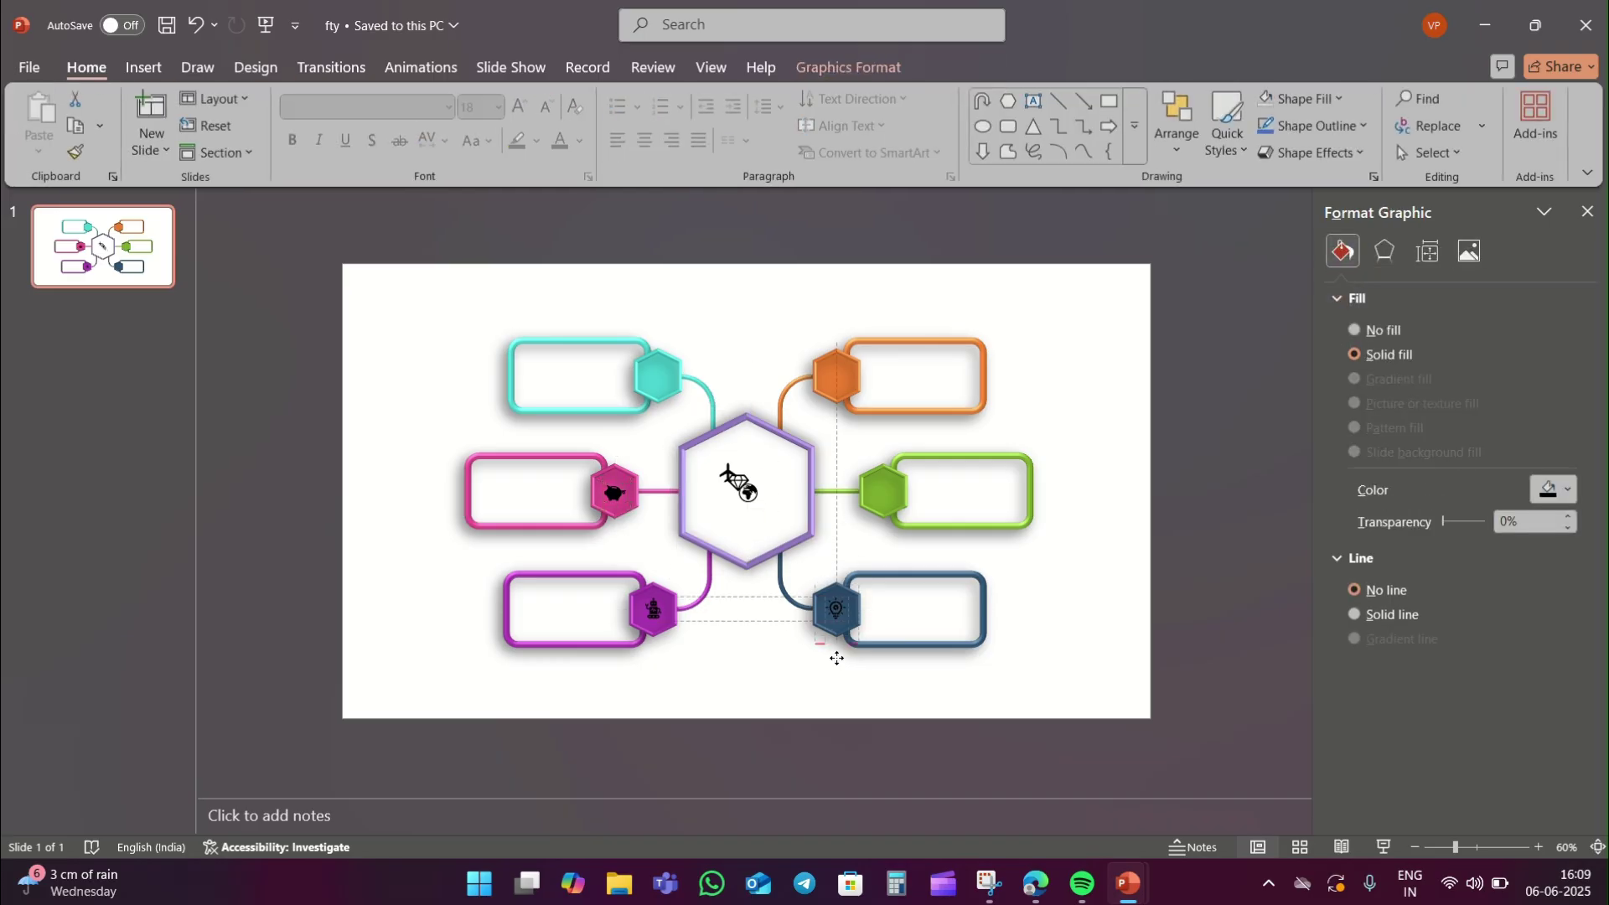
pyautogui.click(752, 552)
pyautogui.click(753, 552)
pyautogui.moveTo(753, 551); pyautogui.dragTo(881, 547)
pyautogui.click(740, 485)
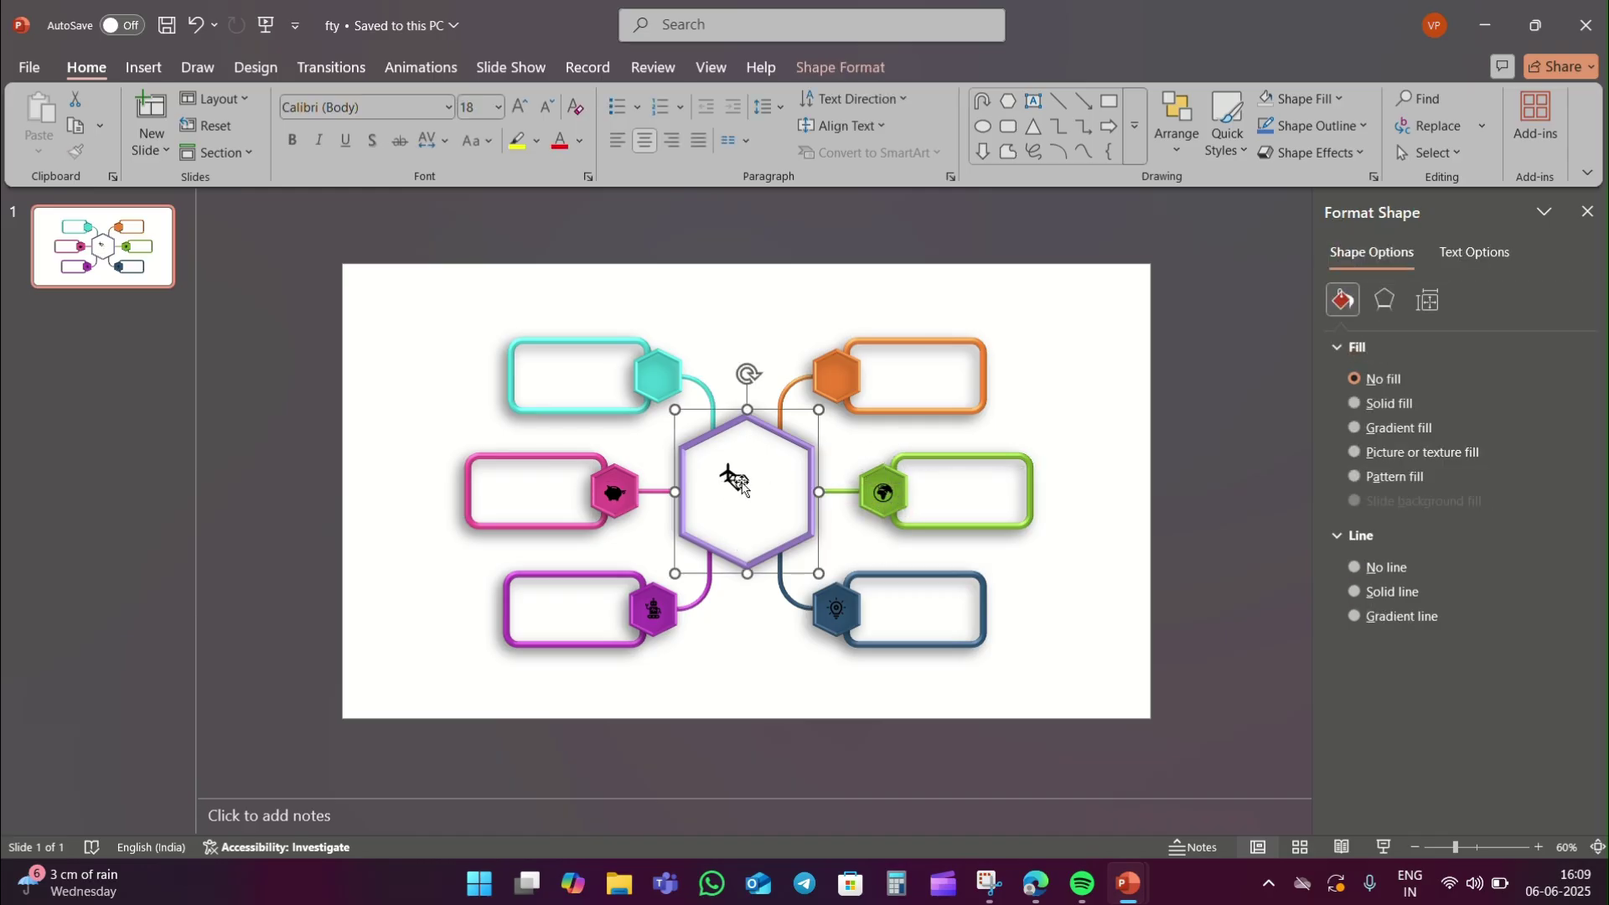
pyautogui.click(741, 484)
pyautogui.moveTo(740, 484); pyautogui.dragTo(657, 434)
pyautogui.moveTo(727, 472); pyautogui.dragTo(837, 433)
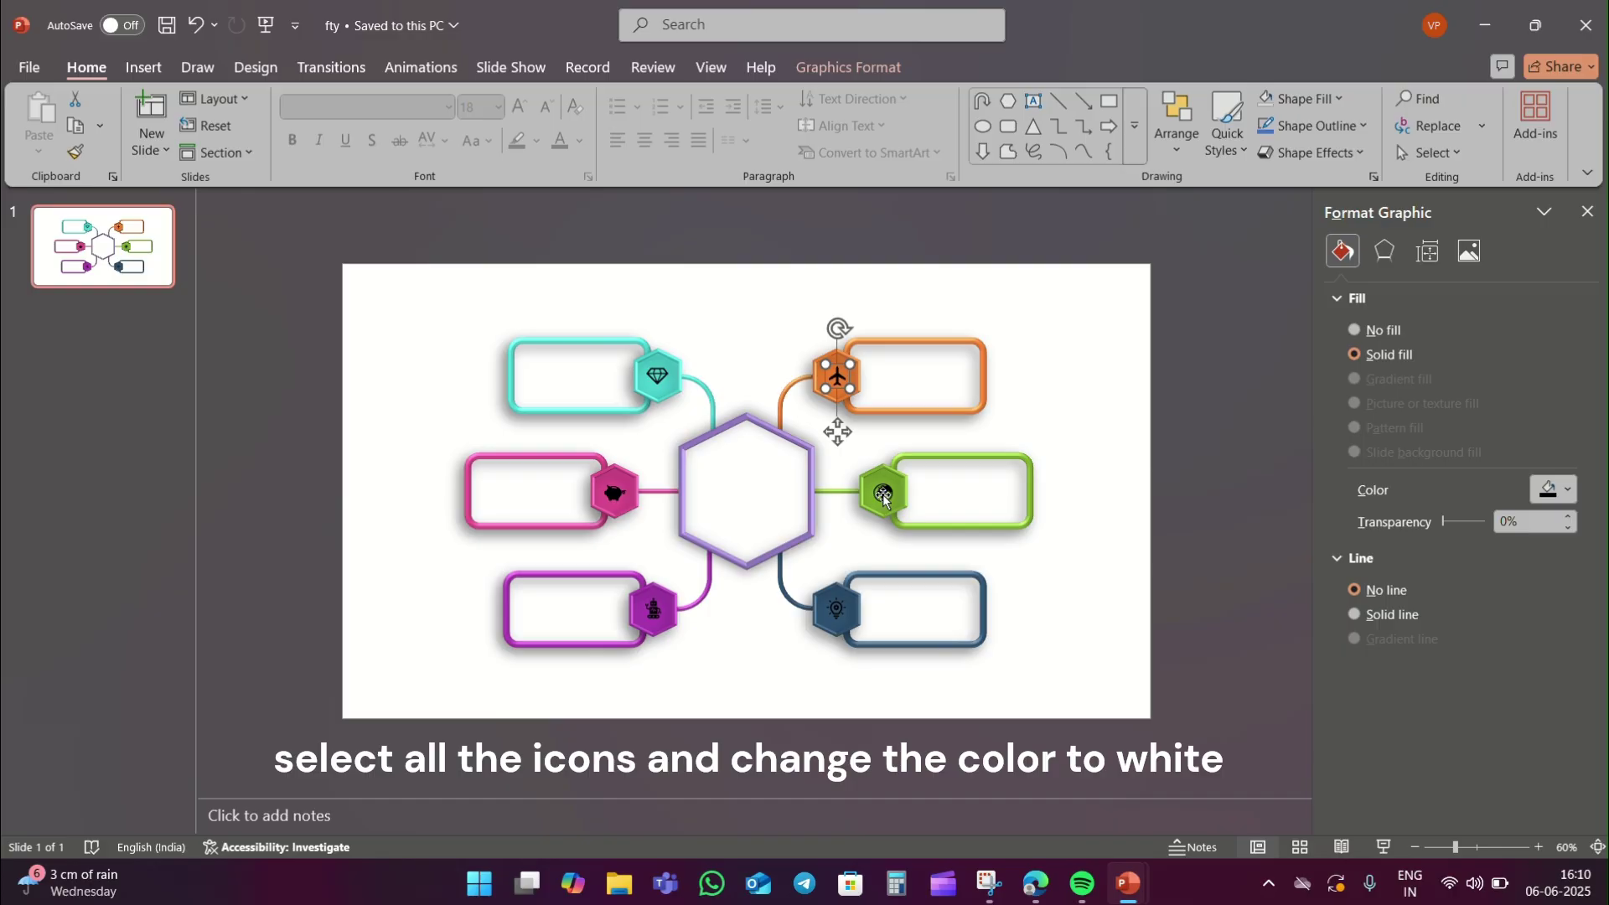
# Select all six icons and fill them white.
pyautogui.keyDown('shift'); pyautogui.click(884, 494); pyautogui.keyUp('shift')
pyautogui.keyDown('shift'); pyautogui.click(839, 612); pyautogui.keyUp('shift')
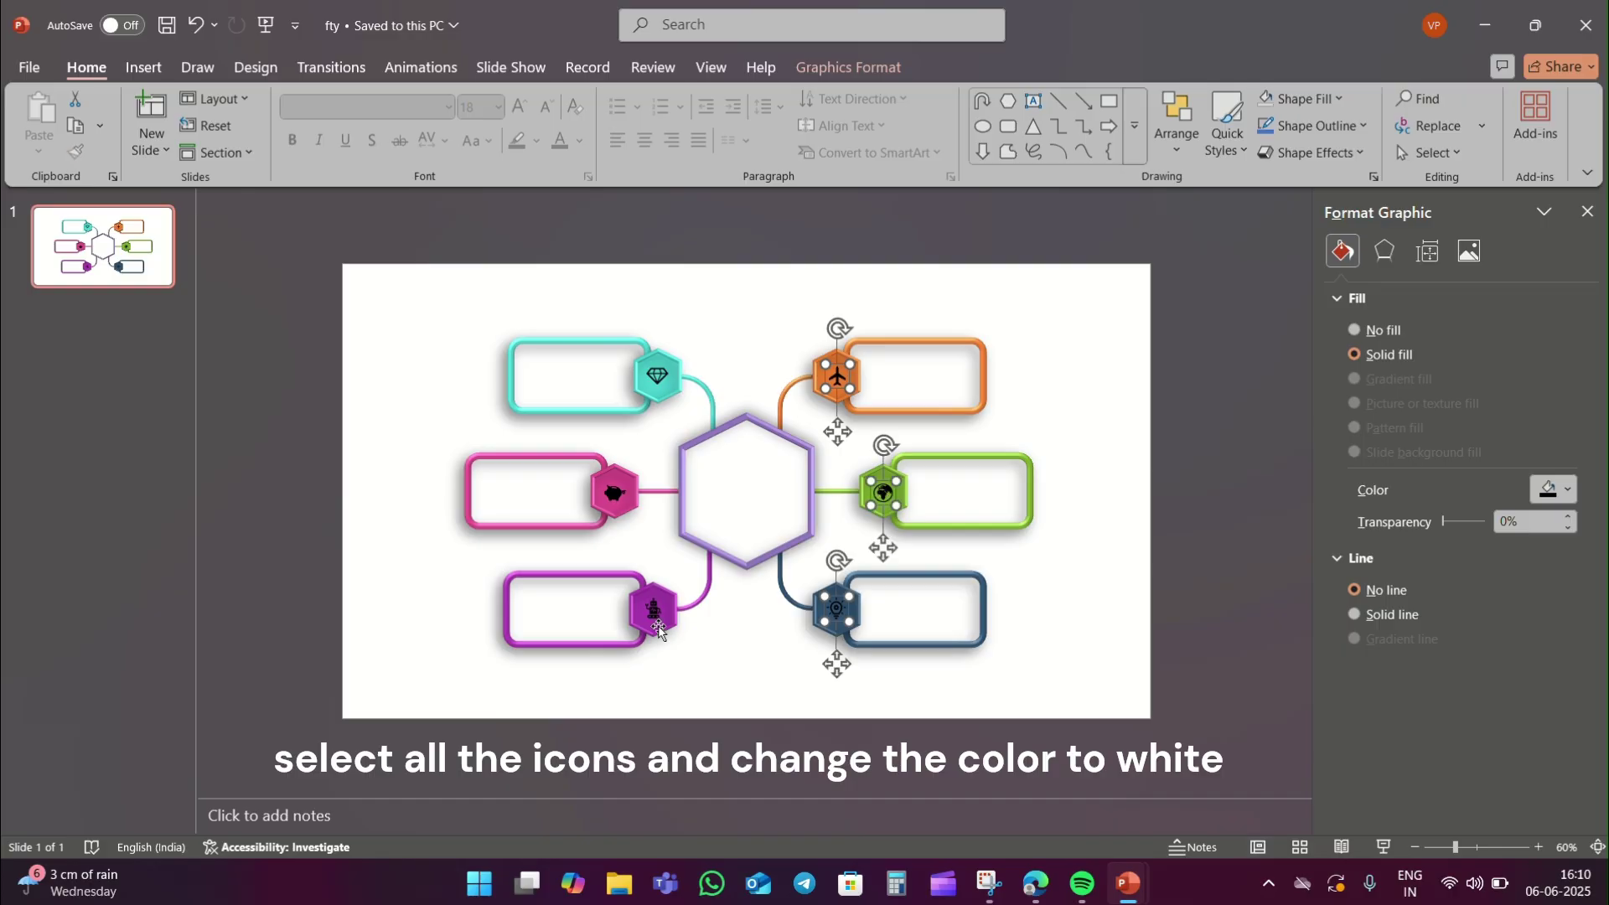
pyautogui.keyDown('shift'); pyautogui.click(652, 611); pyautogui.keyUp('shift')
pyautogui.keyDown('shift'); pyautogui.click(615, 493); pyautogui.keyUp('shift')
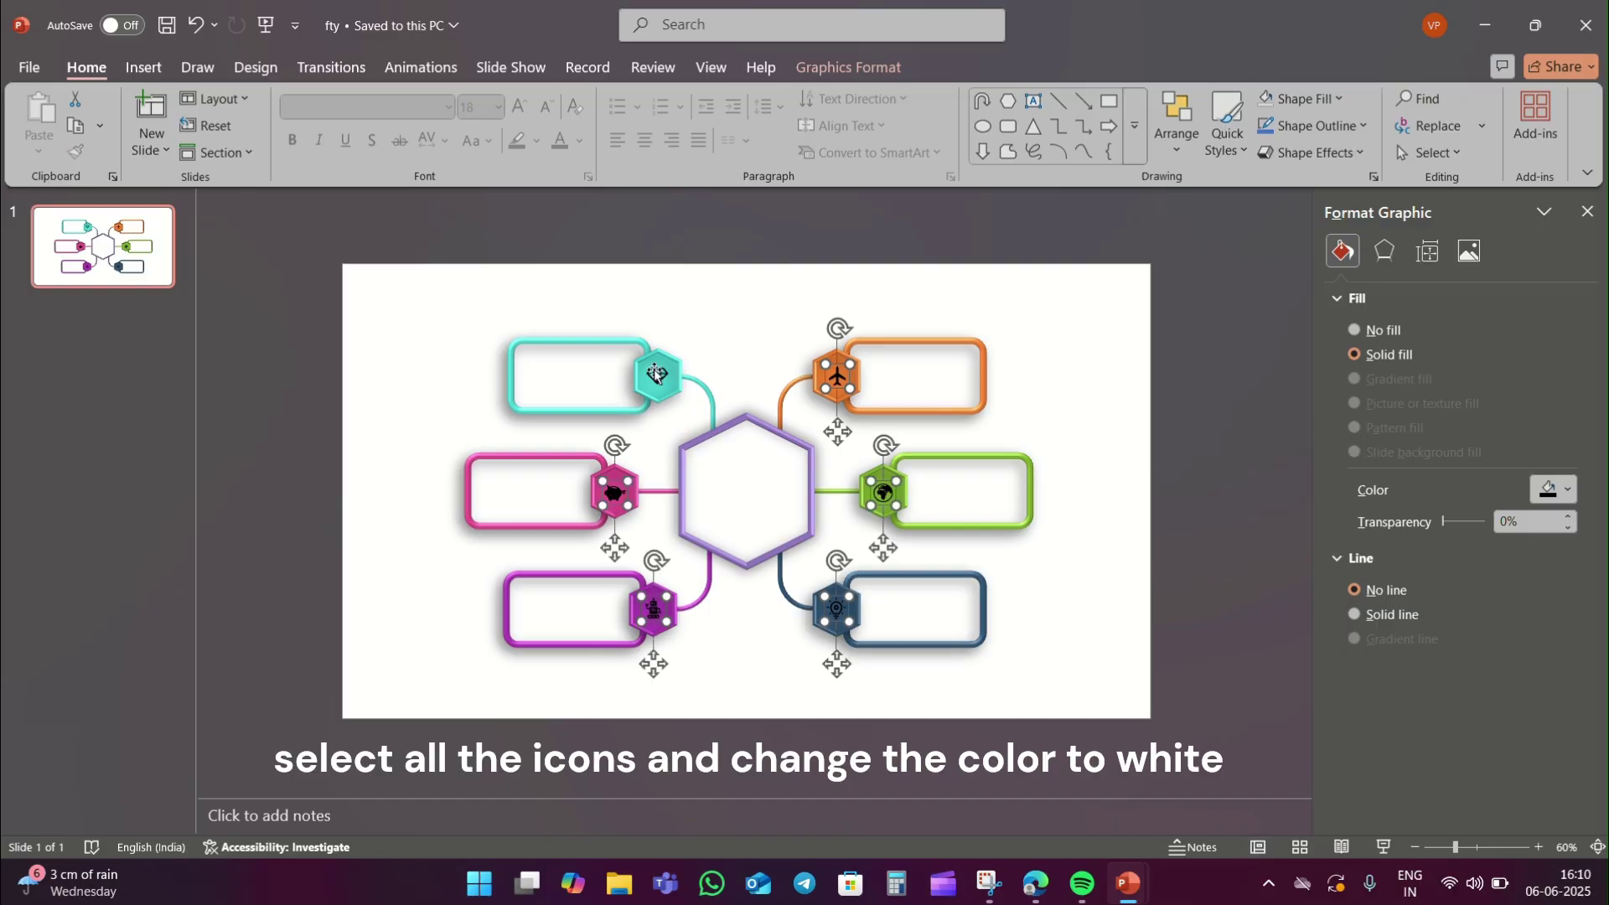
pyautogui.keyDown('shift'); pyautogui.click(656, 374); pyautogui.keyUp('shift')
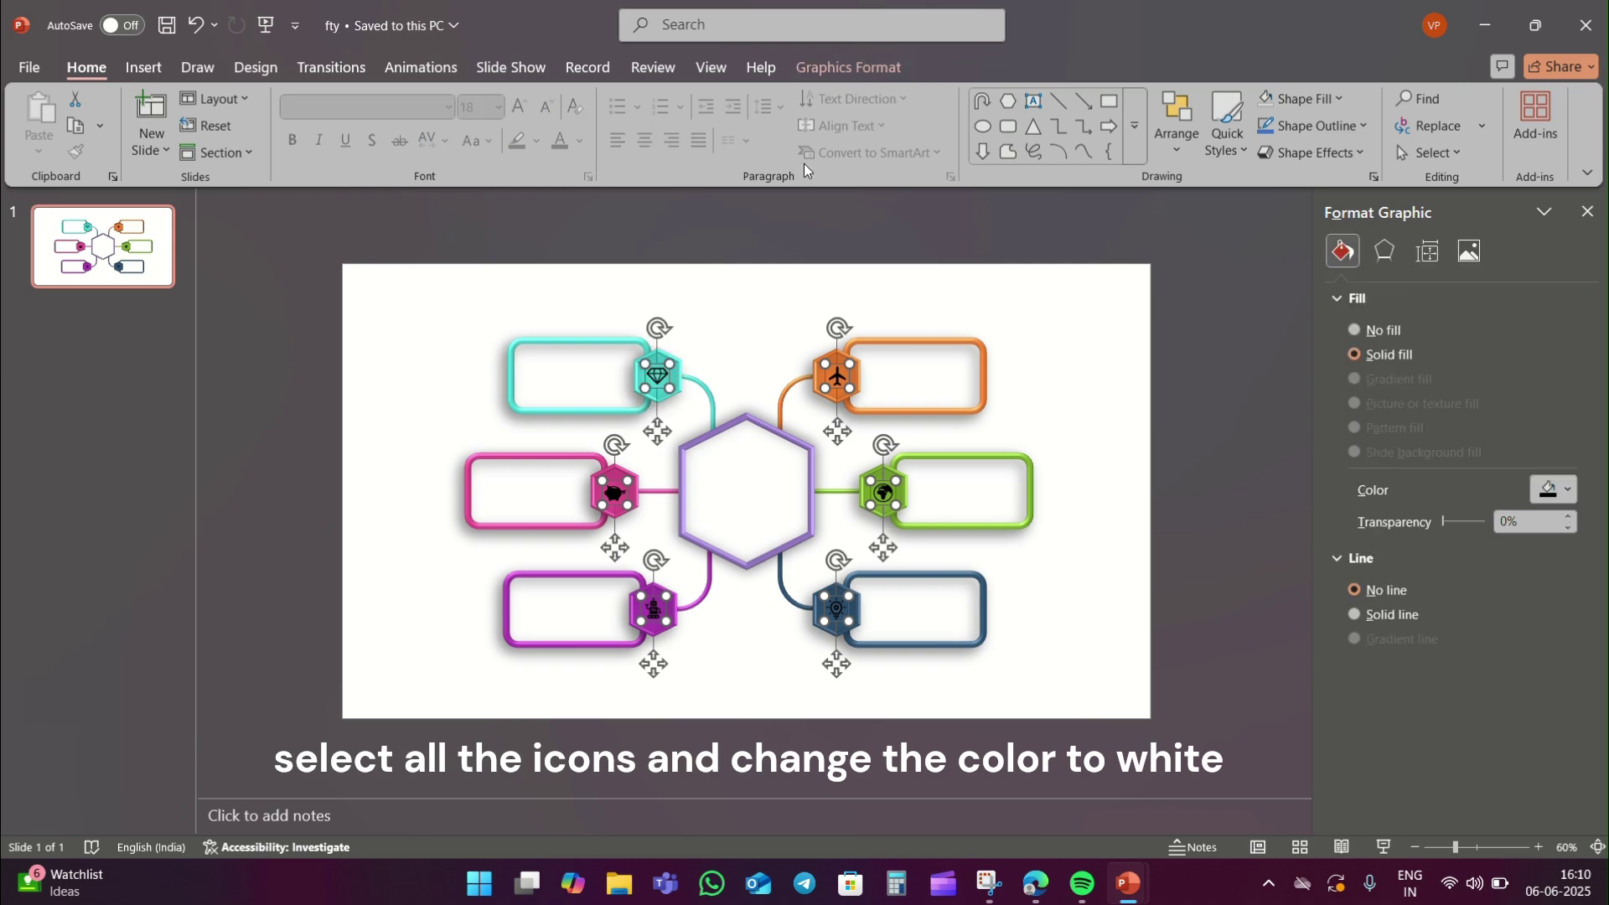
pyautogui.click(1297, 99)
pyautogui.click(1269, 209)
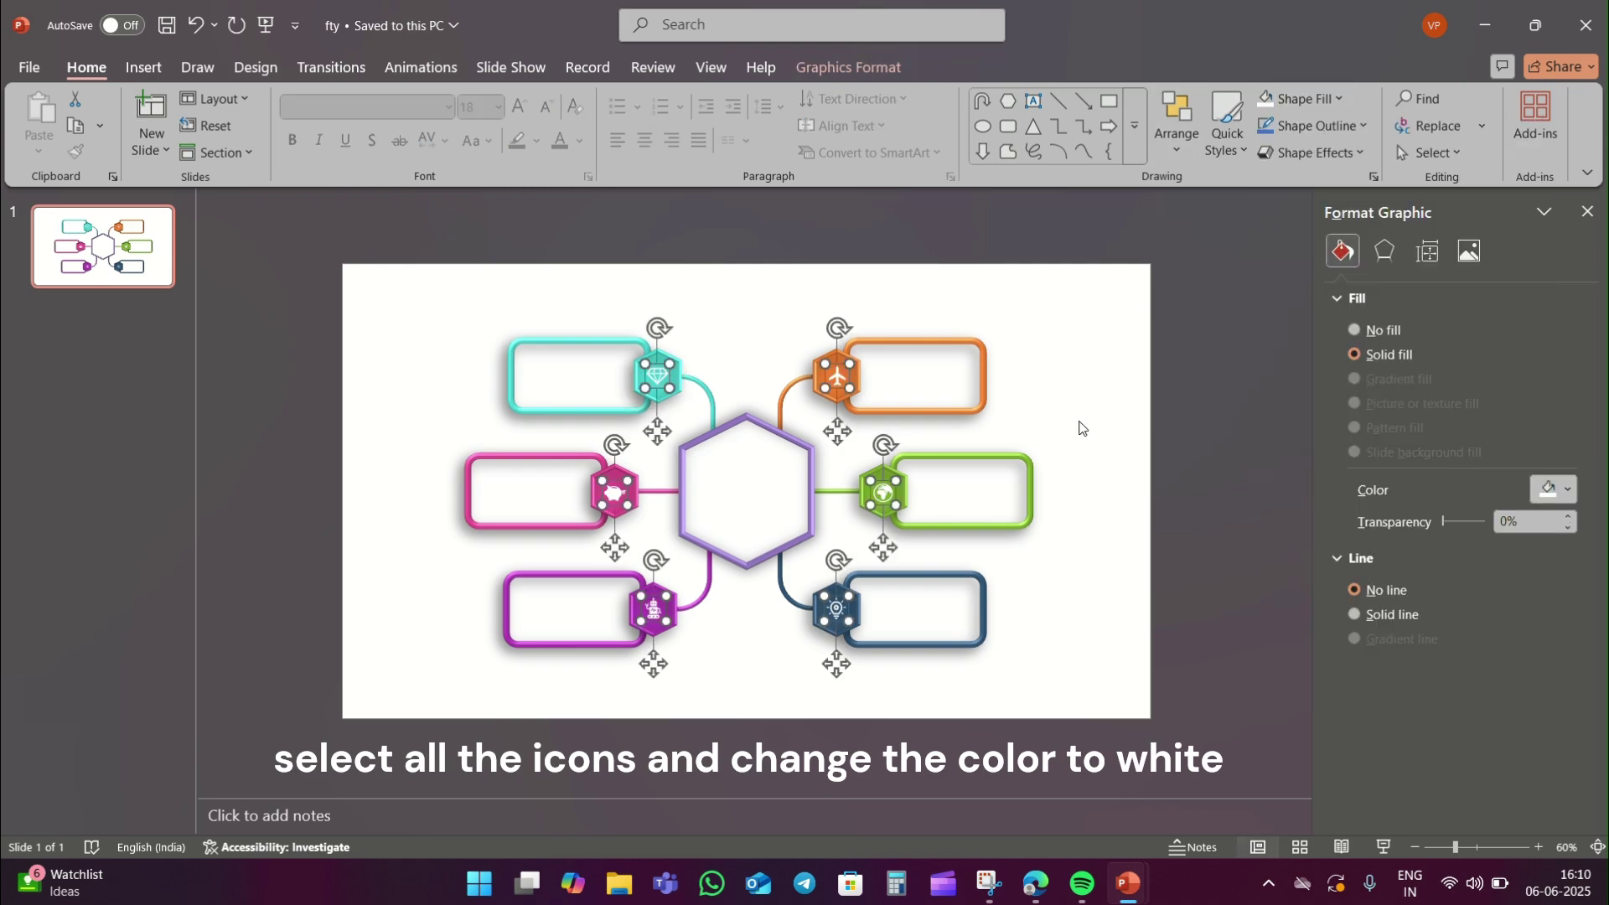
pyautogui.click(1080, 410)
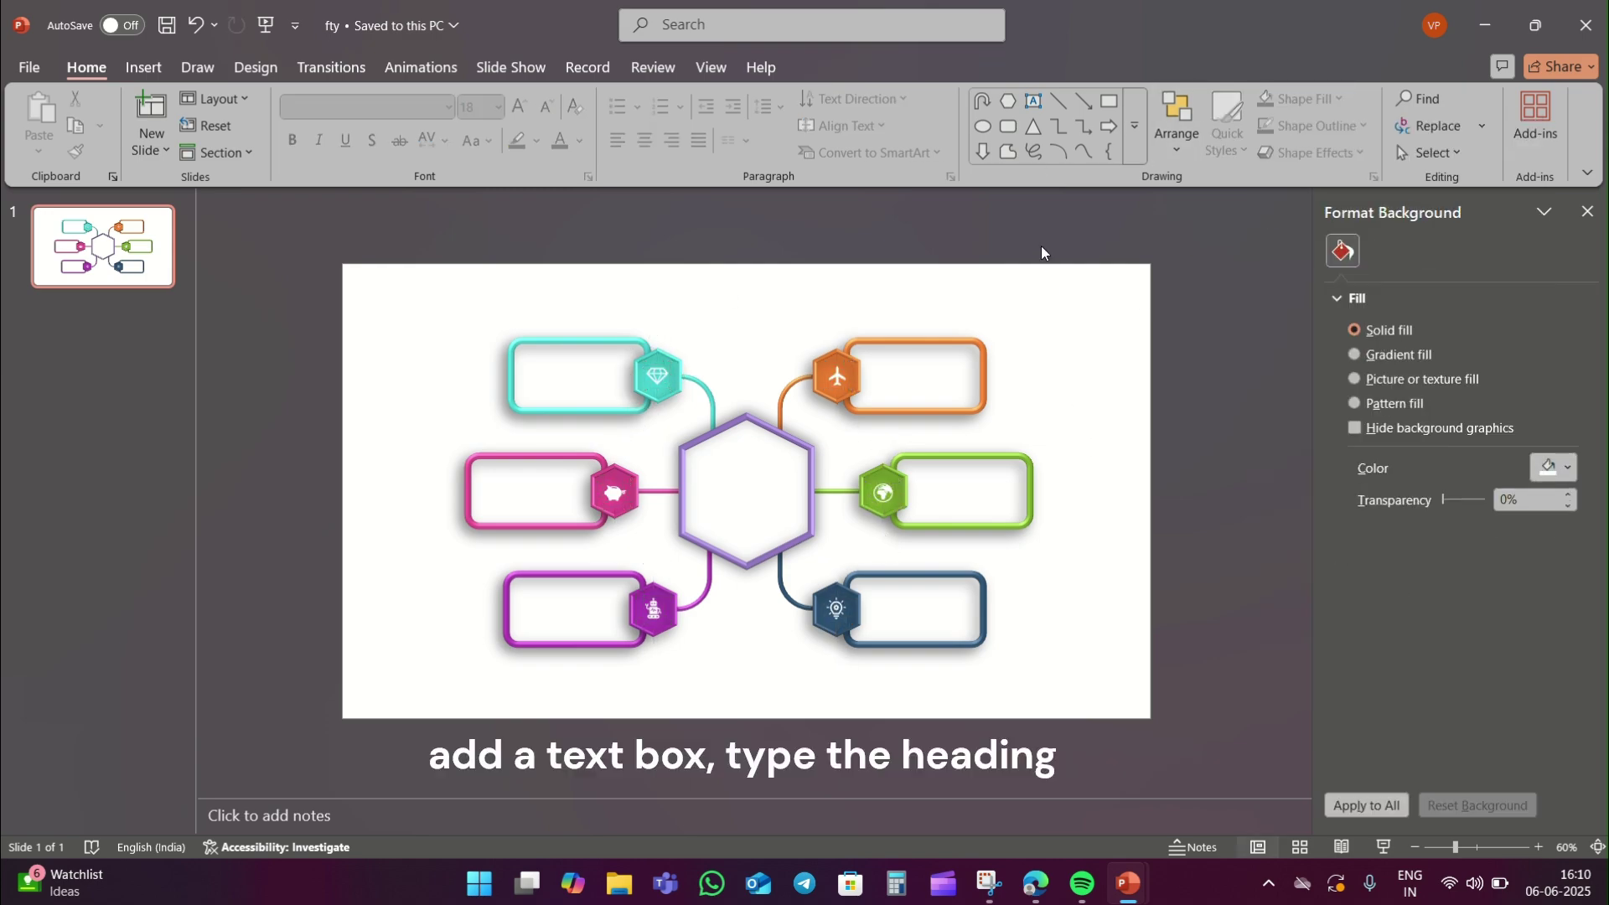
# Add a '6 STEPS' text box above the diagram and set it in Arial Black.
pyautogui.click(1034, 101)
pyautogui.moveTo(747, 289); pyautogui.dragTo(928, 317)
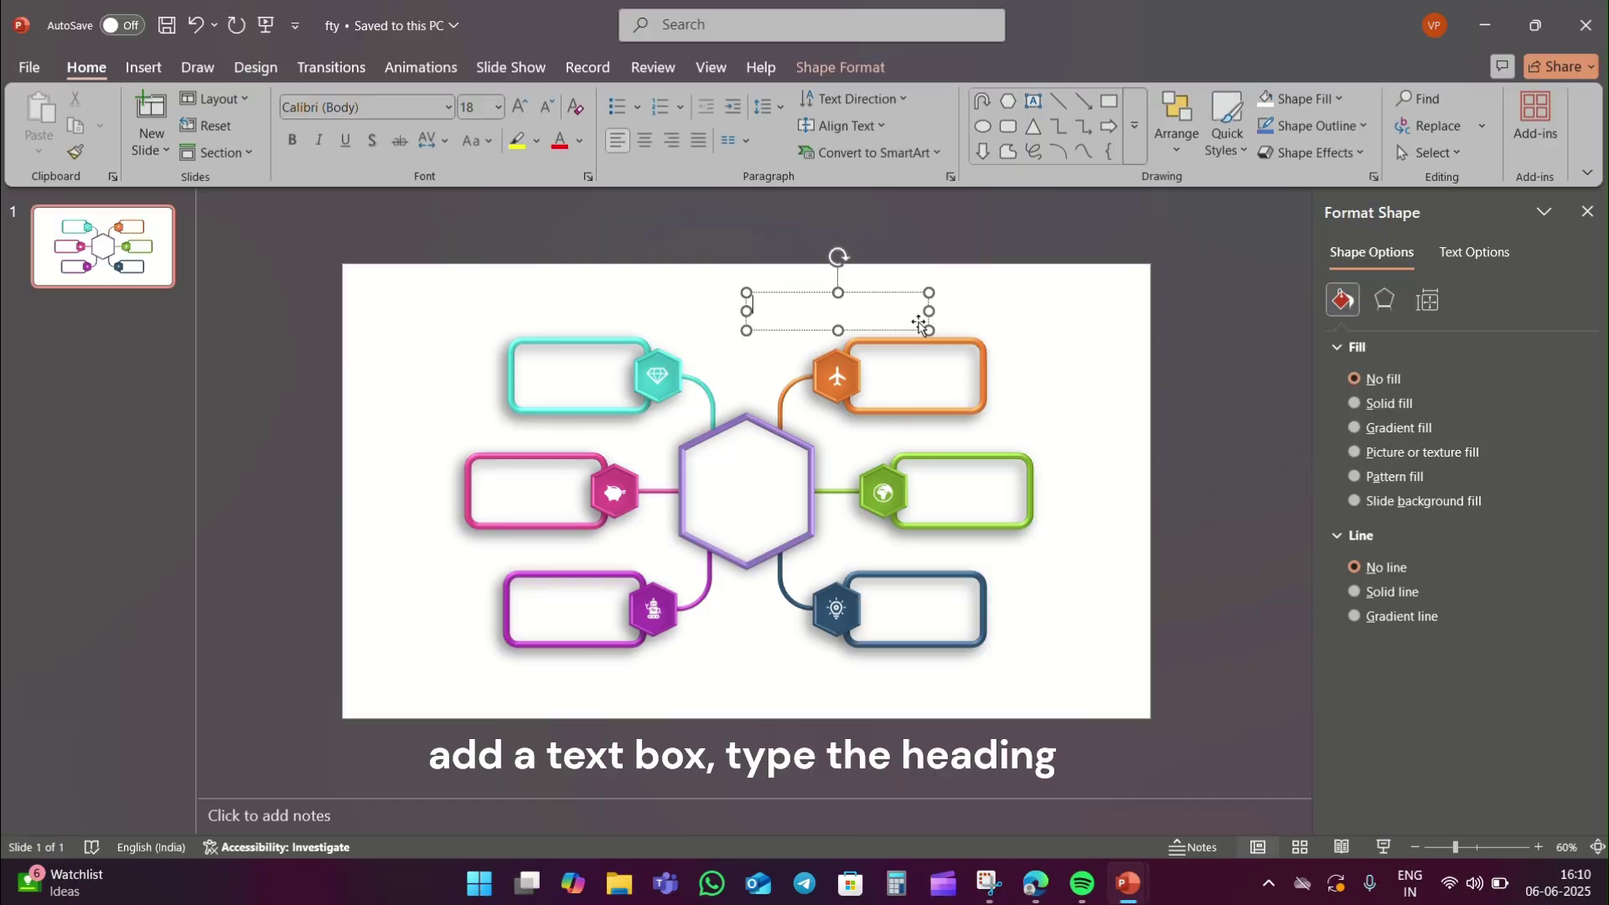
pyautogui.write('6 STEPS')
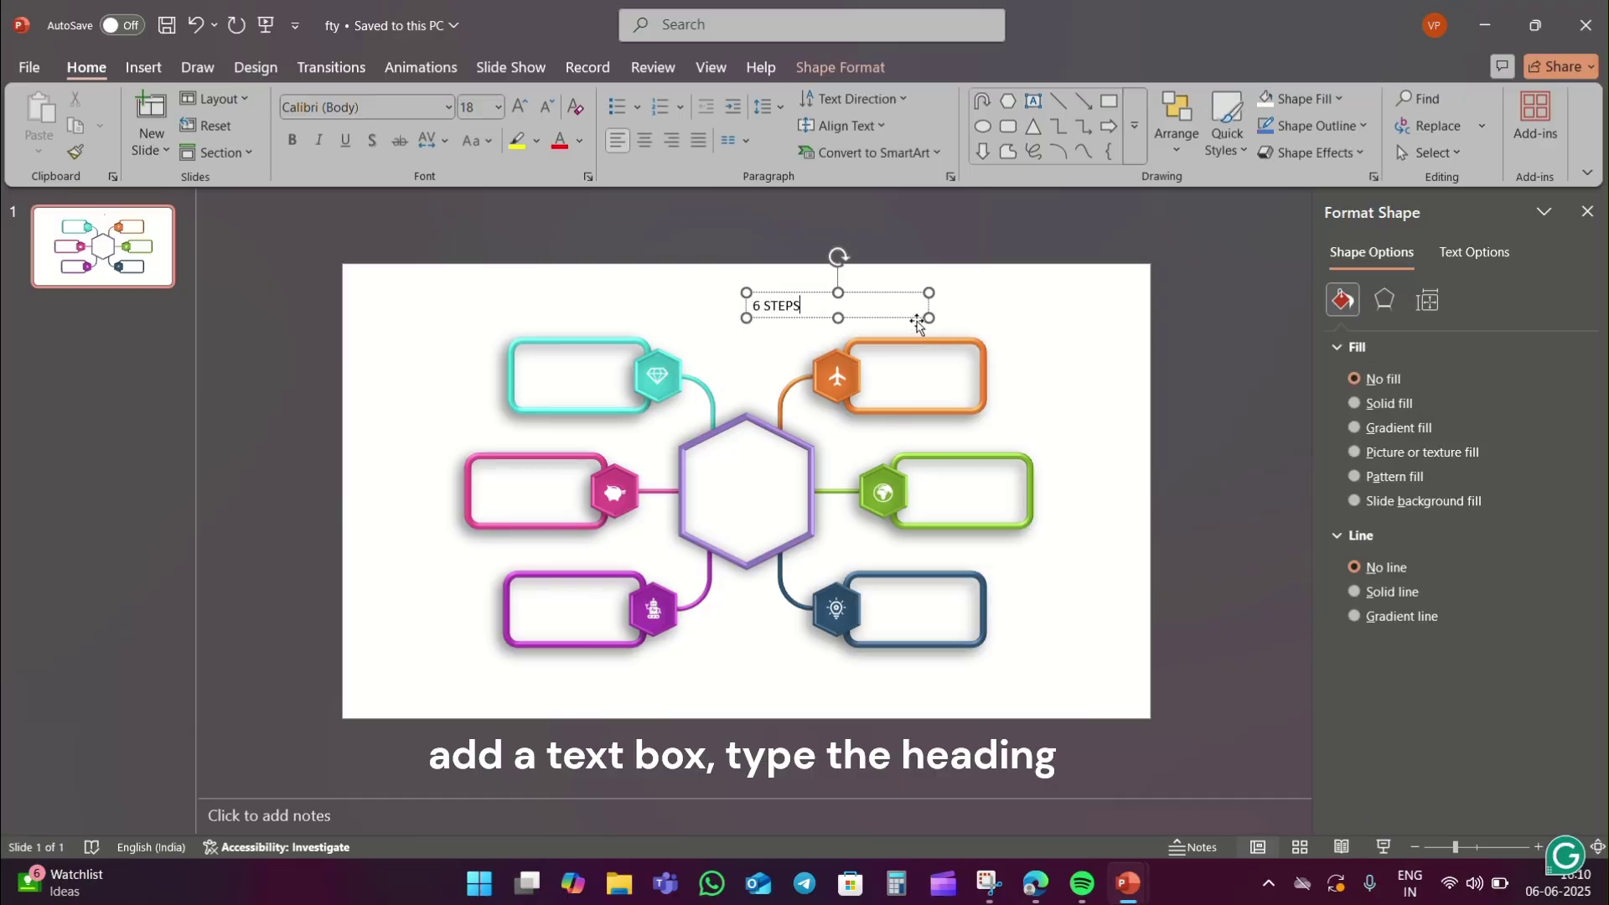
pyautogui.hotkey('ctrl', 'a')
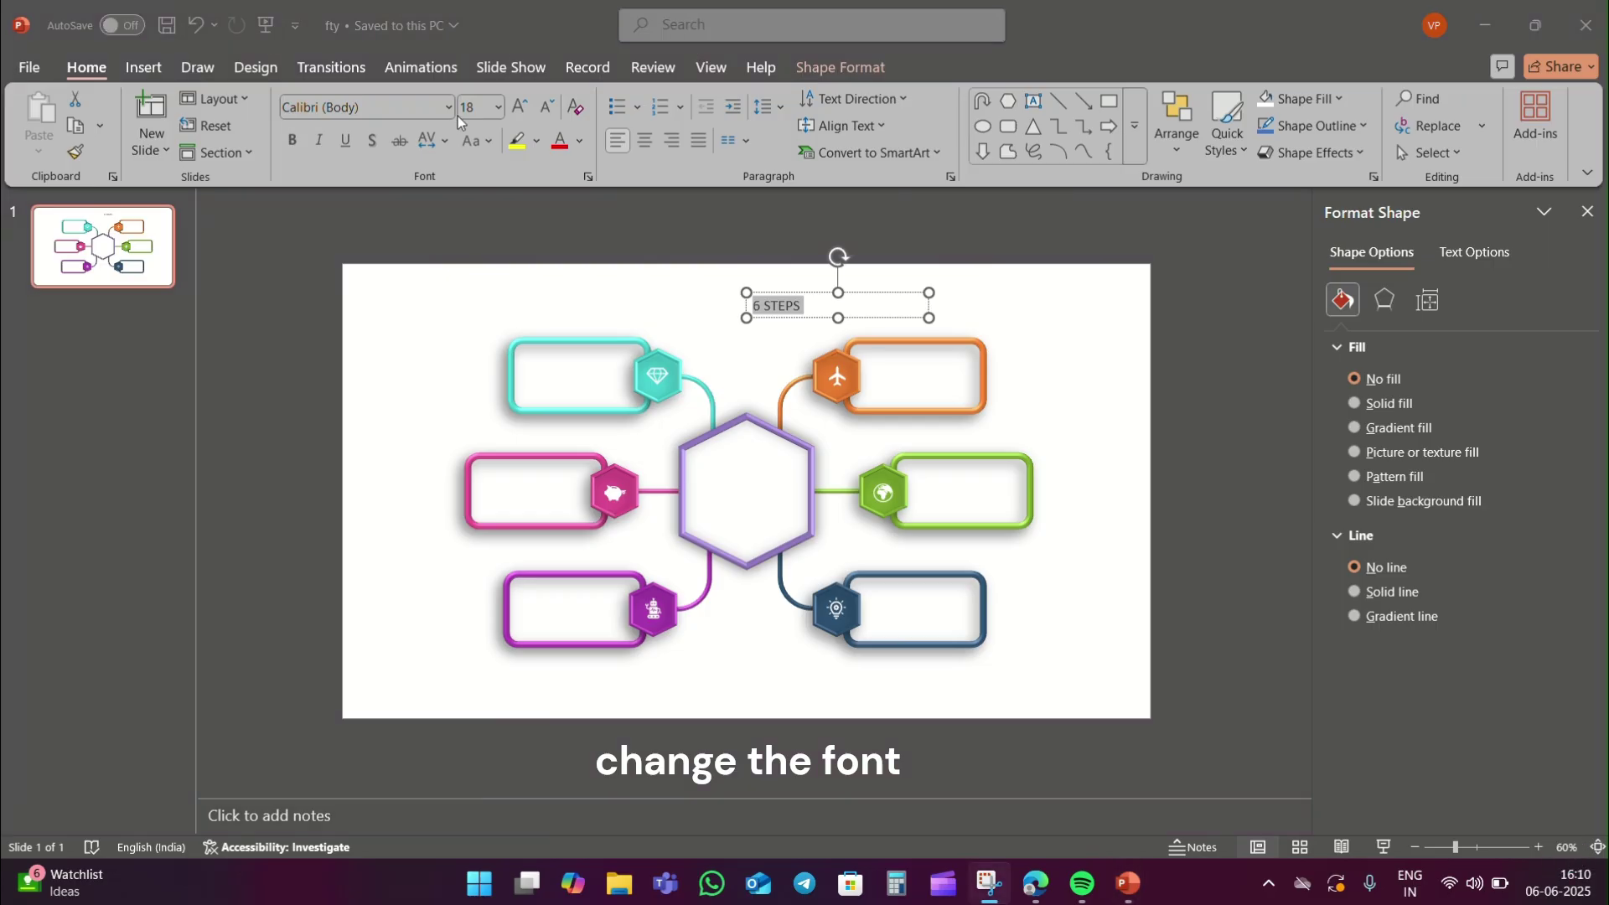
pyautogui.click(448, 106)
pyautogui.click(394, 421)
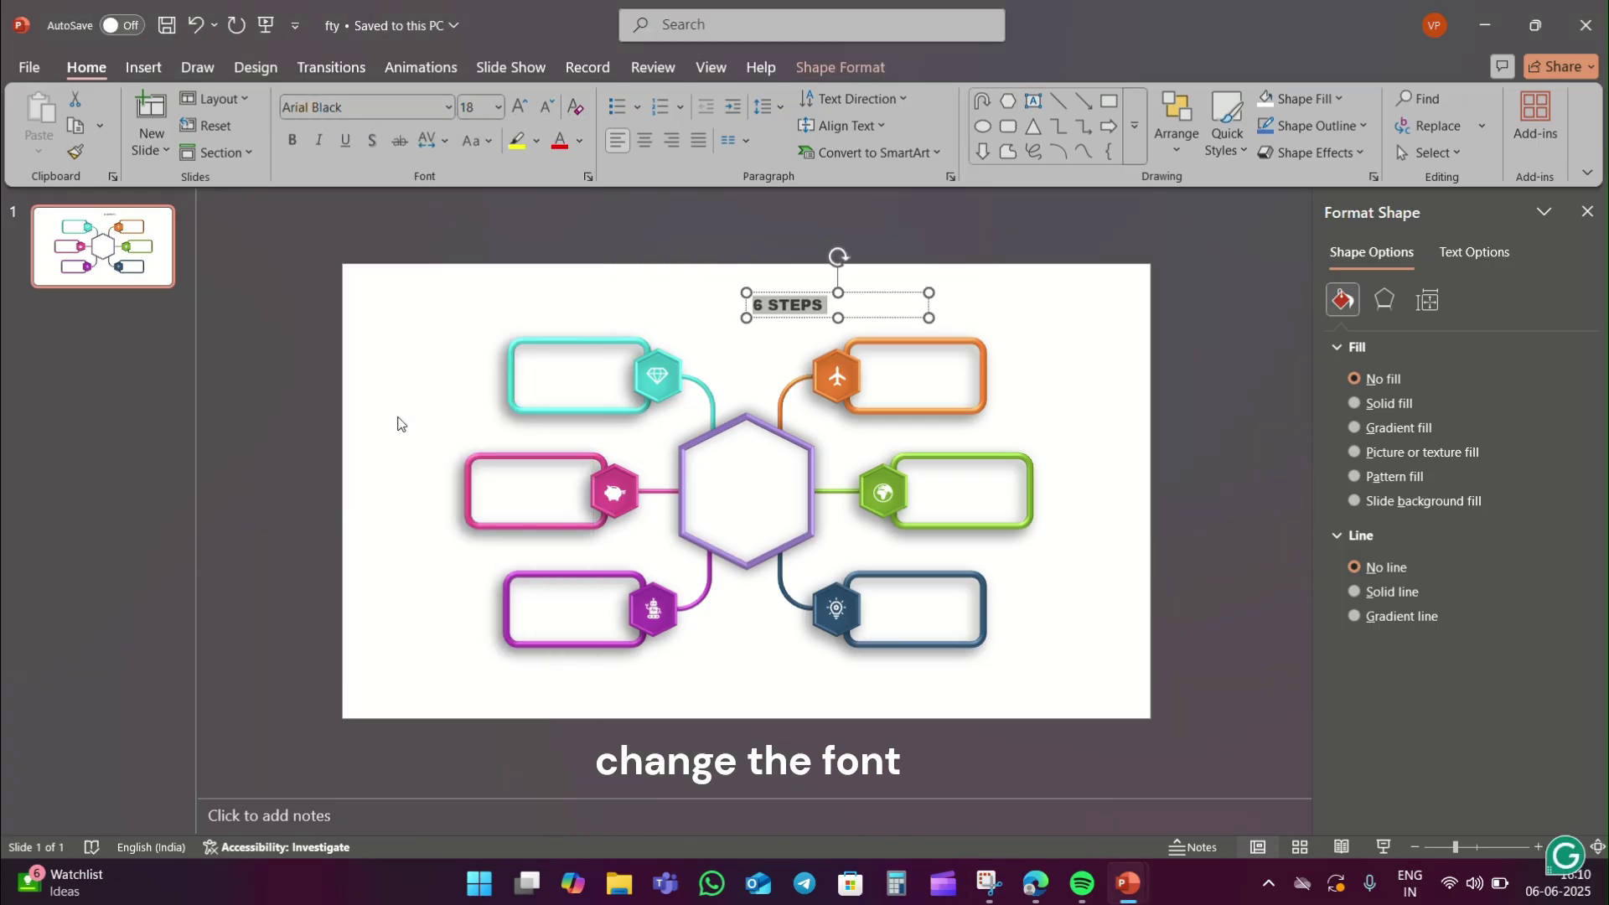
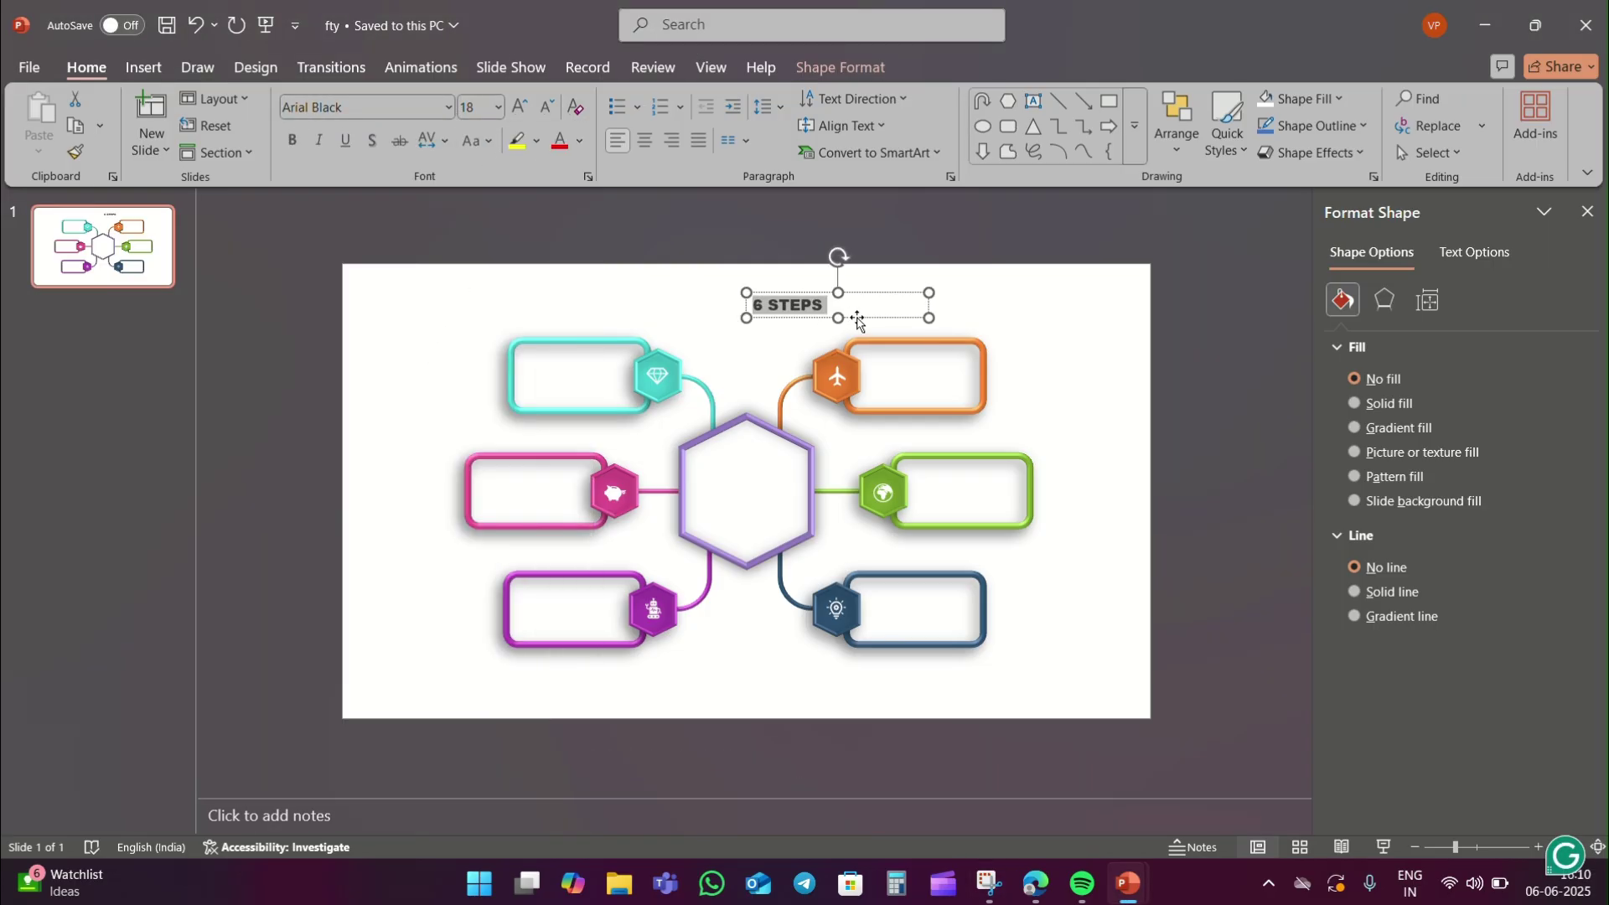
# Move the 6 STEPS text into the central hexagon and add a smaller 'infographics' line beneath it.
pyautogui.moveTo(857, 319); pyautogui.dragTo(814, 485)
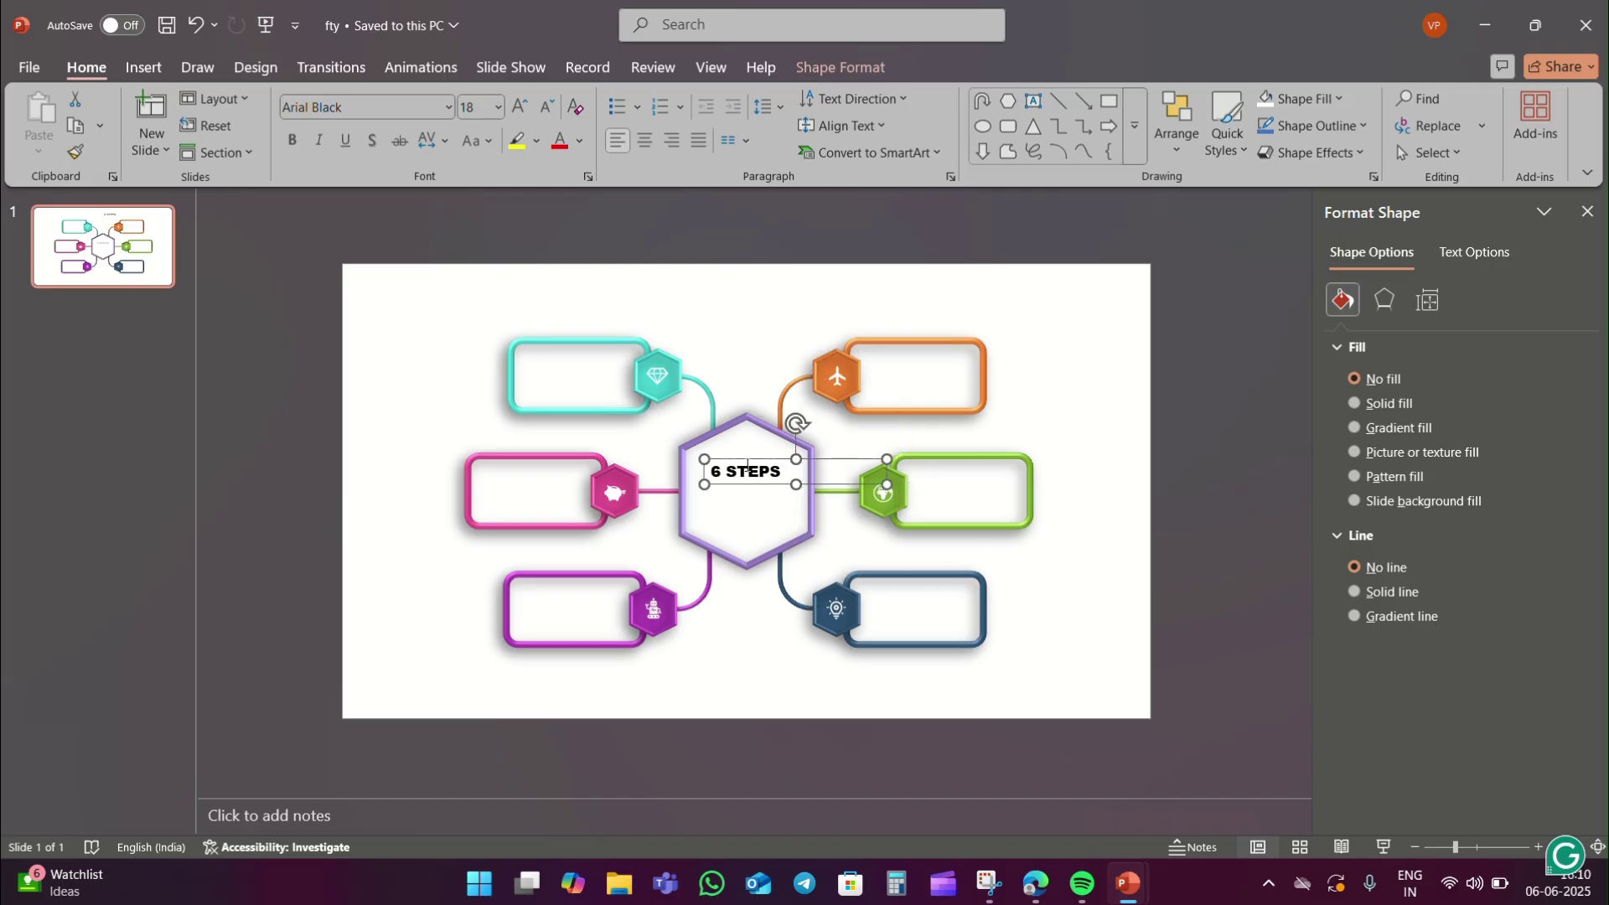
pyautogui.hotkey('ctrl', 'z')
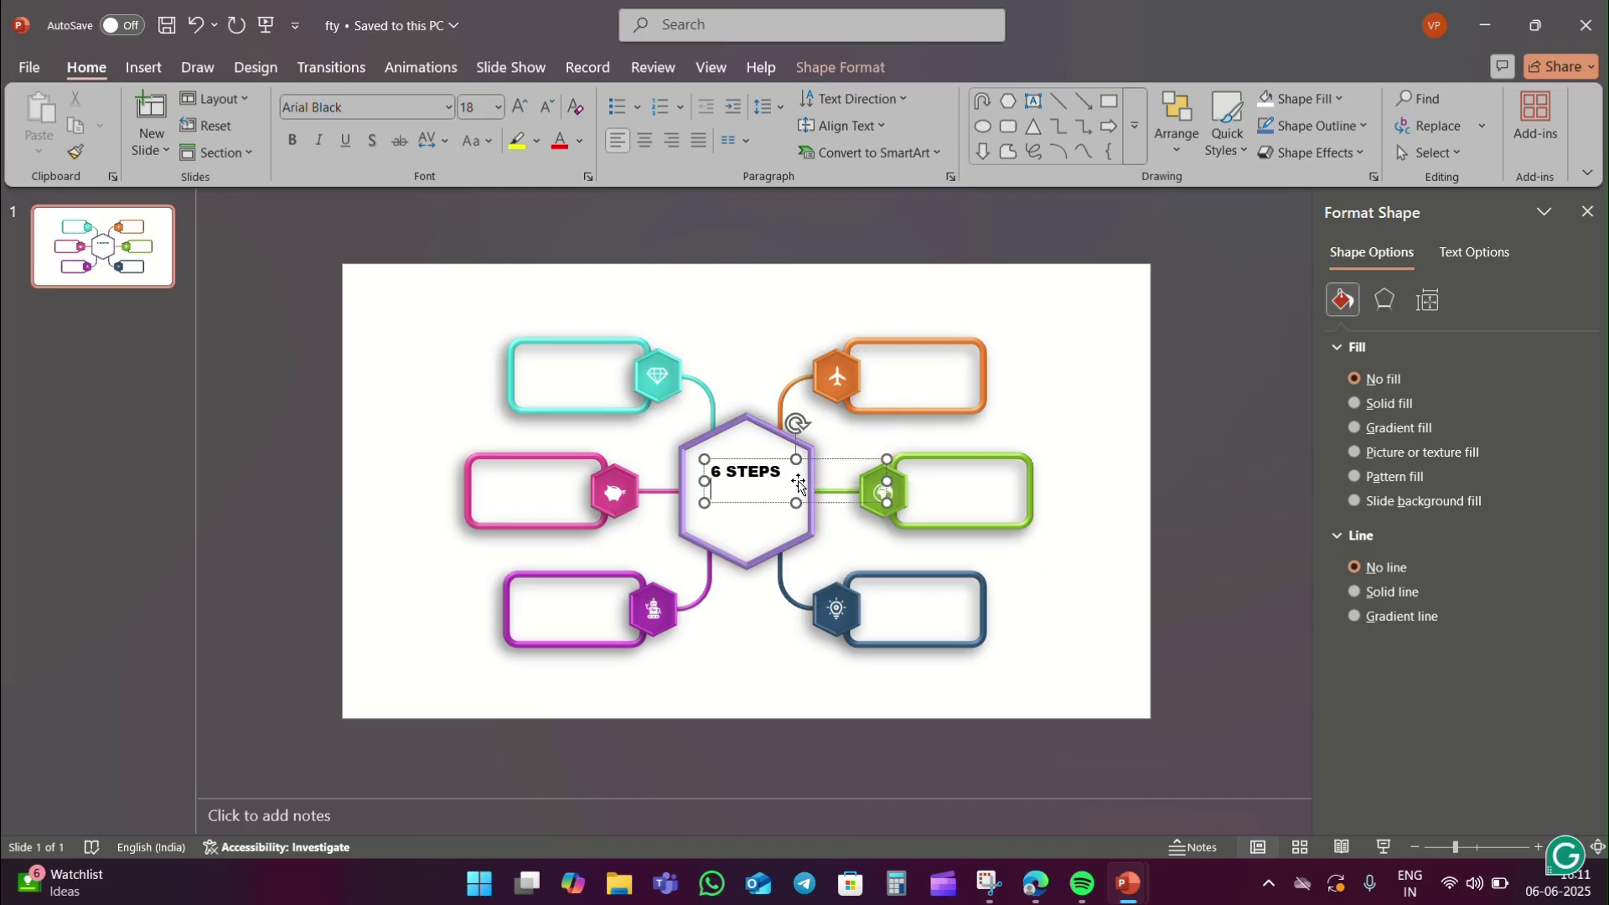
pyautogui.write('infographic')
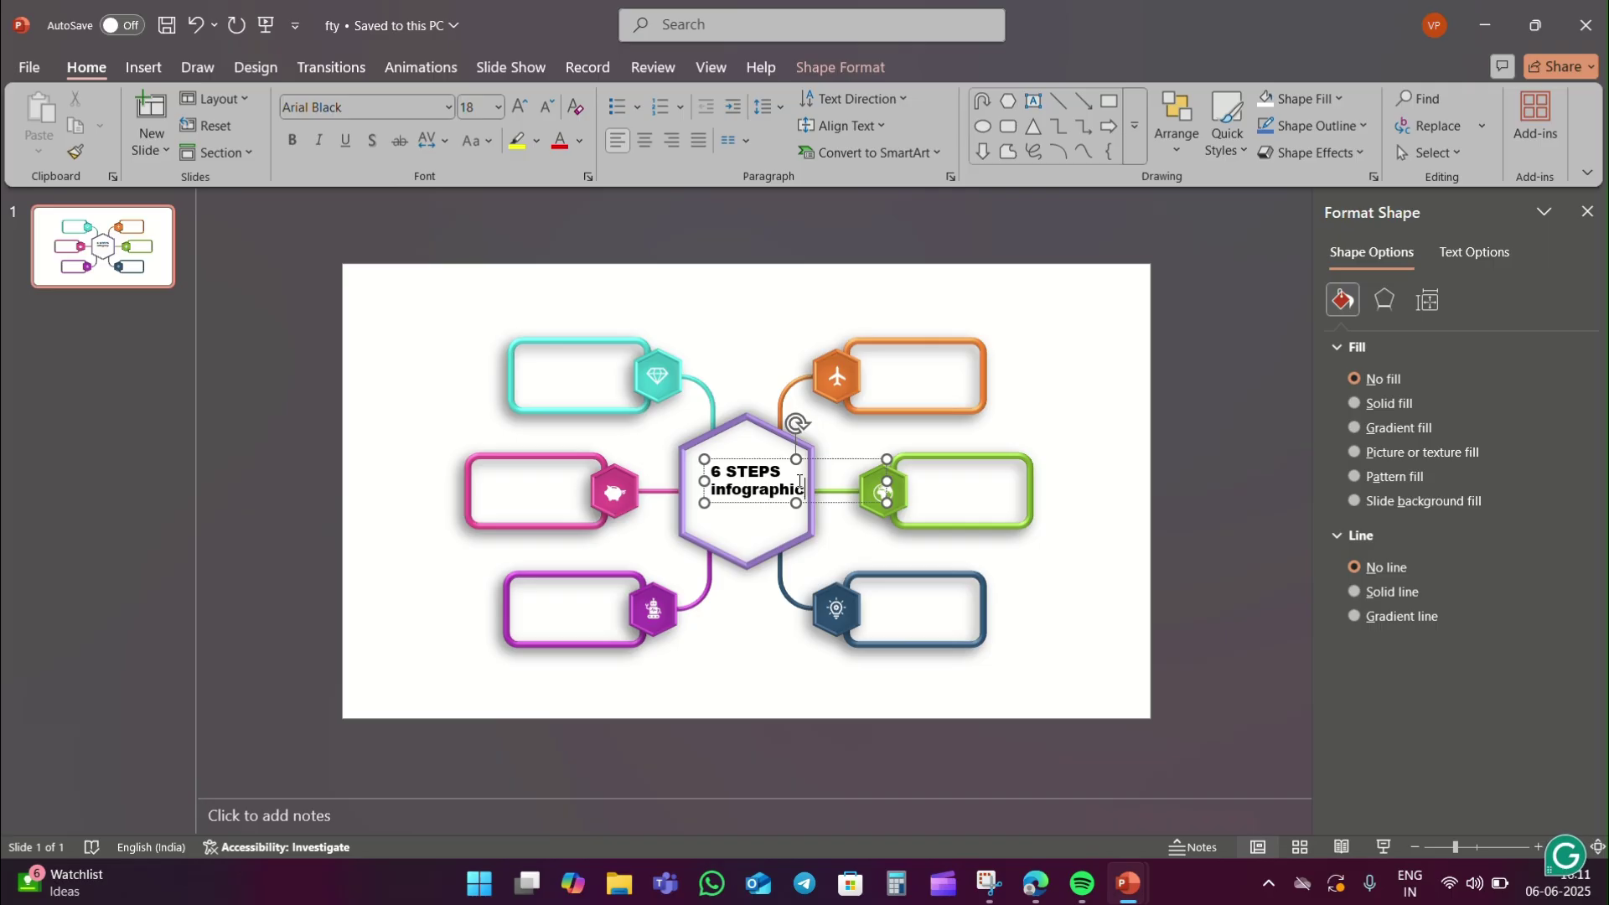
pyautogui.write('s')
pyautogui.doubleClick(800, 489)
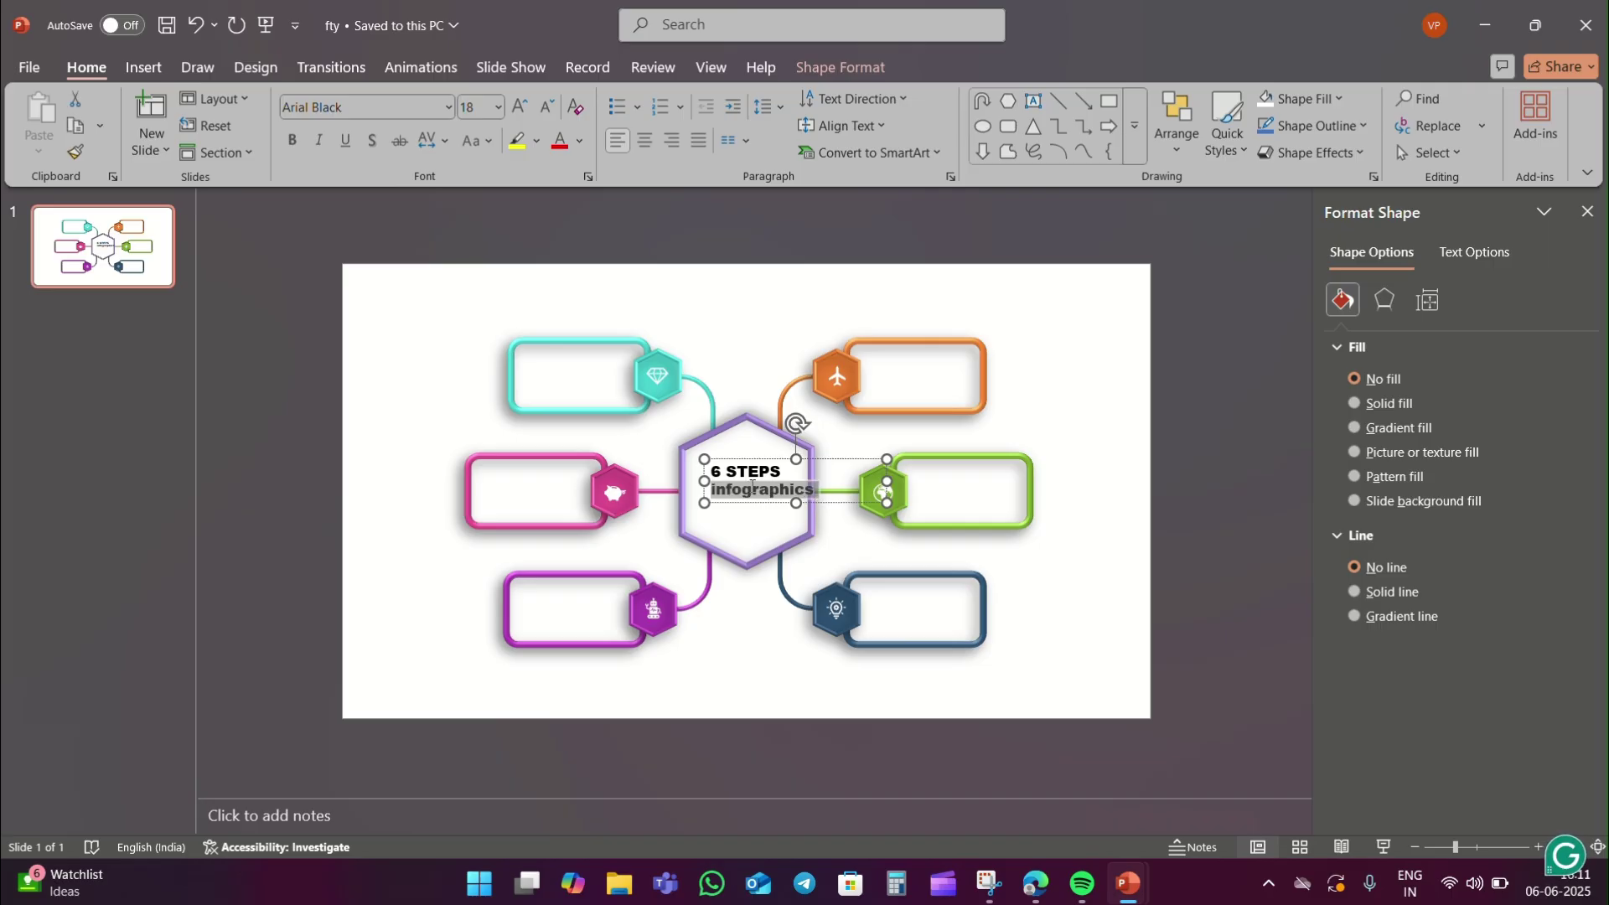
pyautogui.click(546, 108)
pyautogui.click(546, 107)
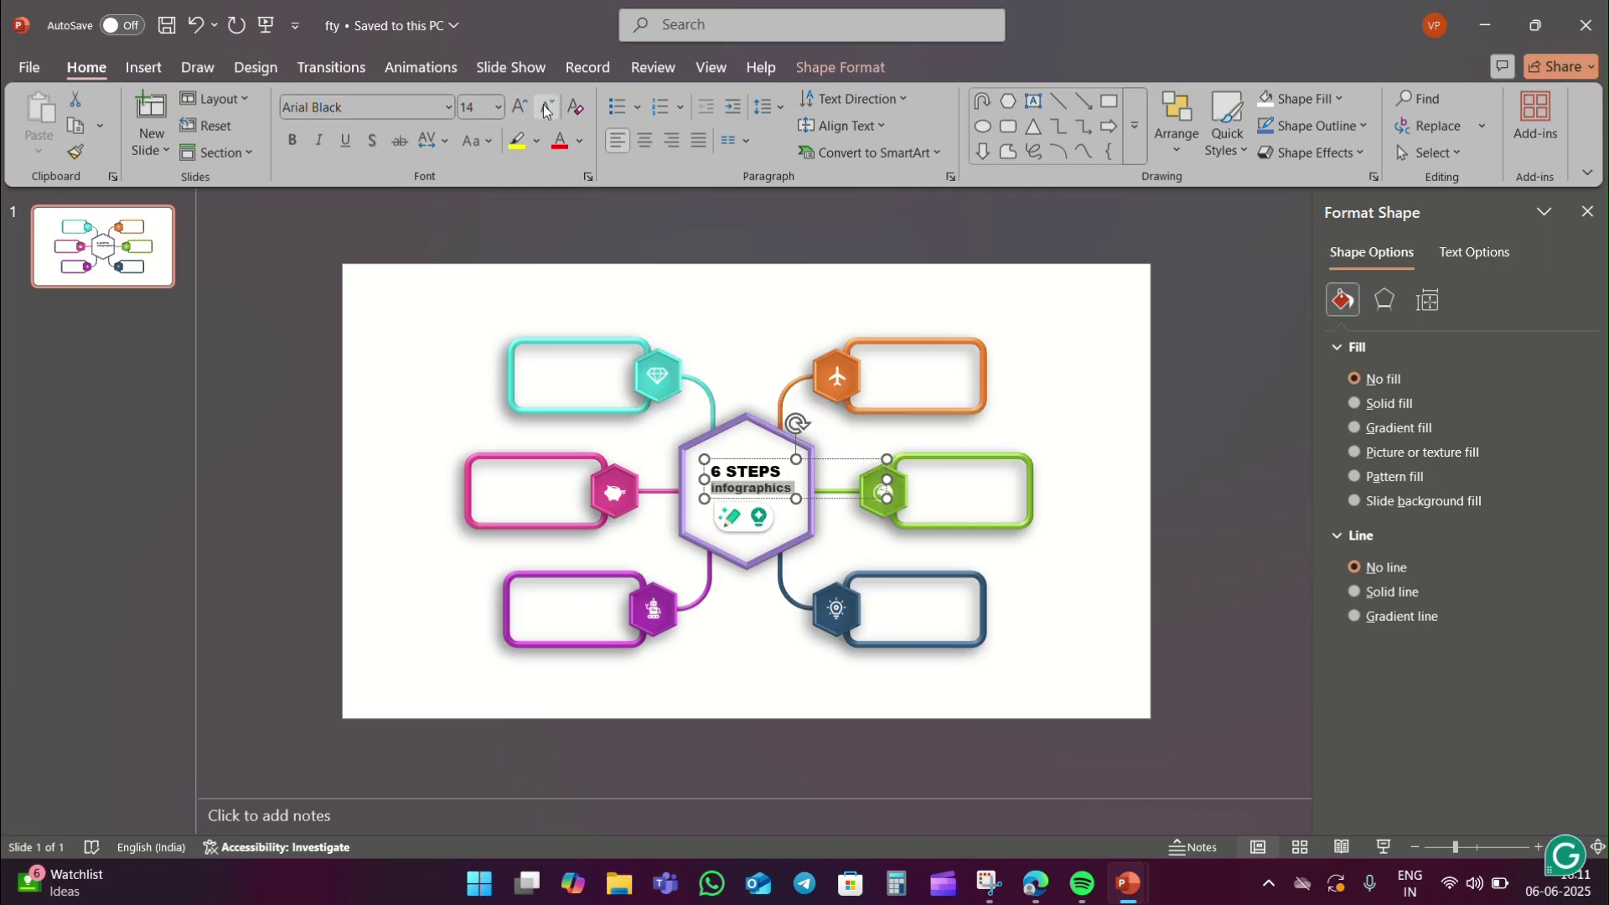
pyautogui.click(546, 107)
# Centre the title text and position the title box in the middle of the hexagon.
pyautogui.hotkey('ctrl', 'a')
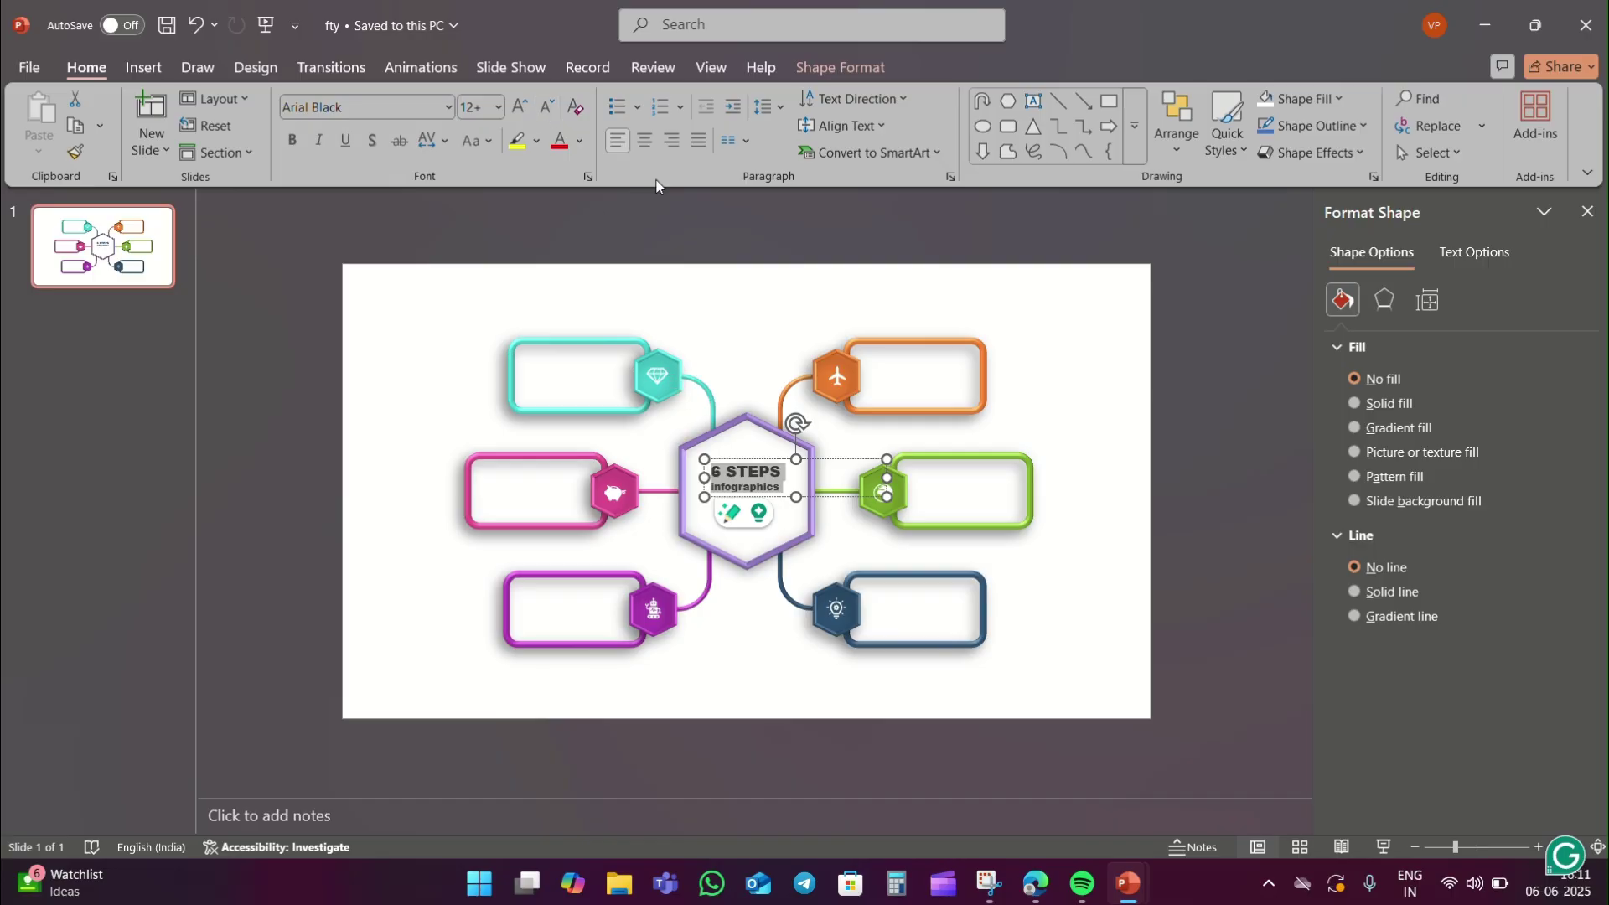
pyautogui.click(645, 142)
pyautogui.click(752, 328)
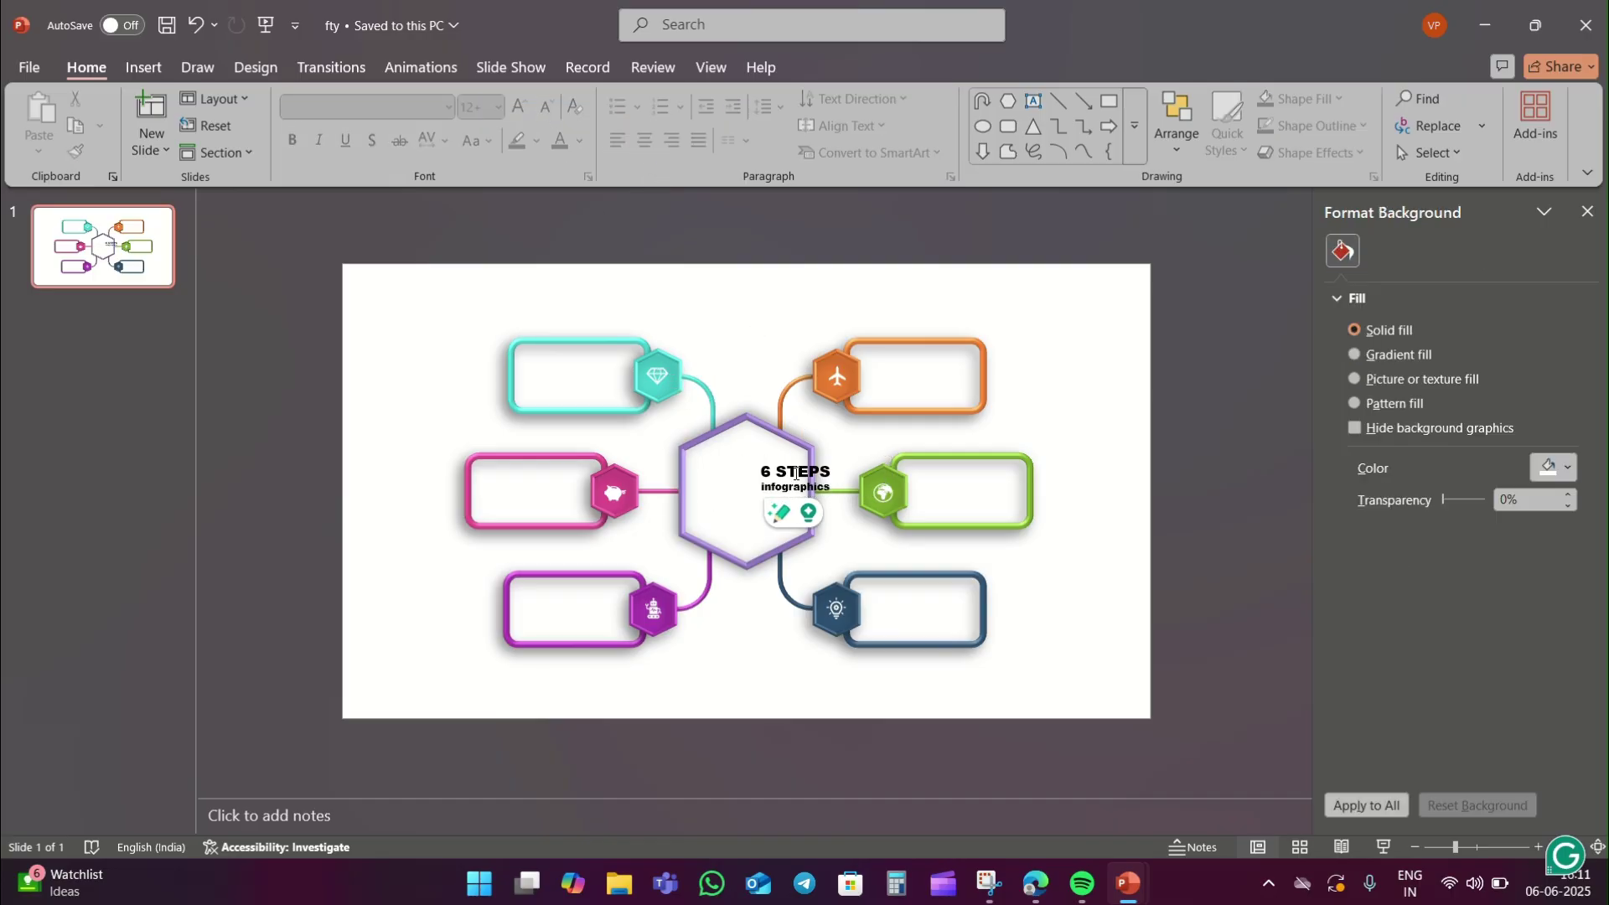
pyautogui.moveTo(847, 460); pyautogui.dragTo(749, 464)
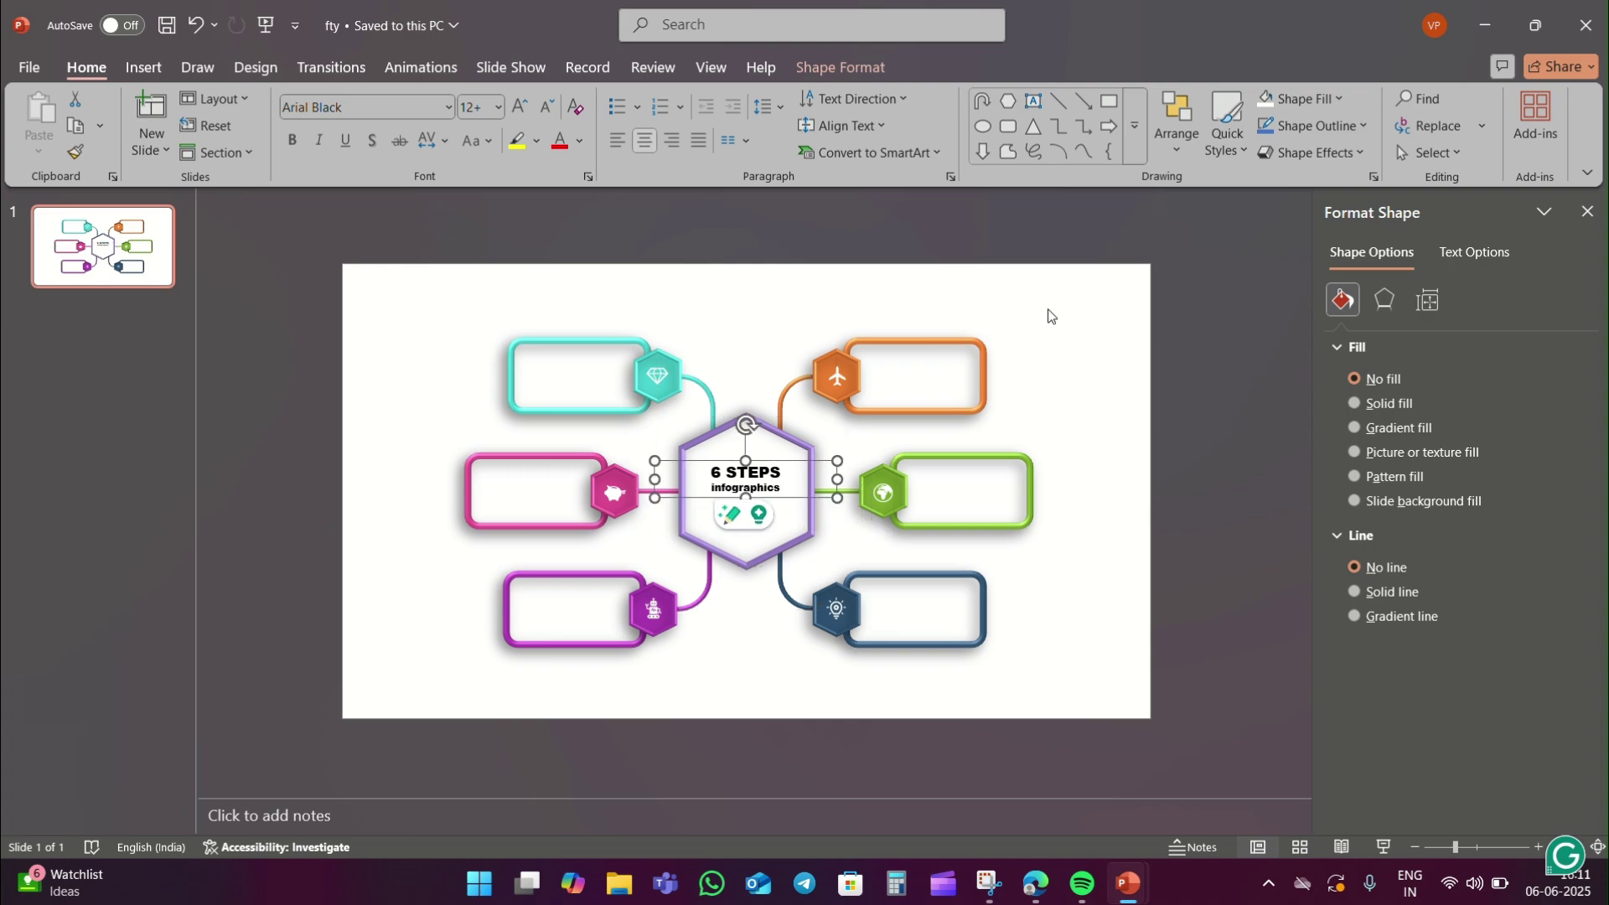
pyautogui.click(1048, 316)
pyautogui.click(984, 132)
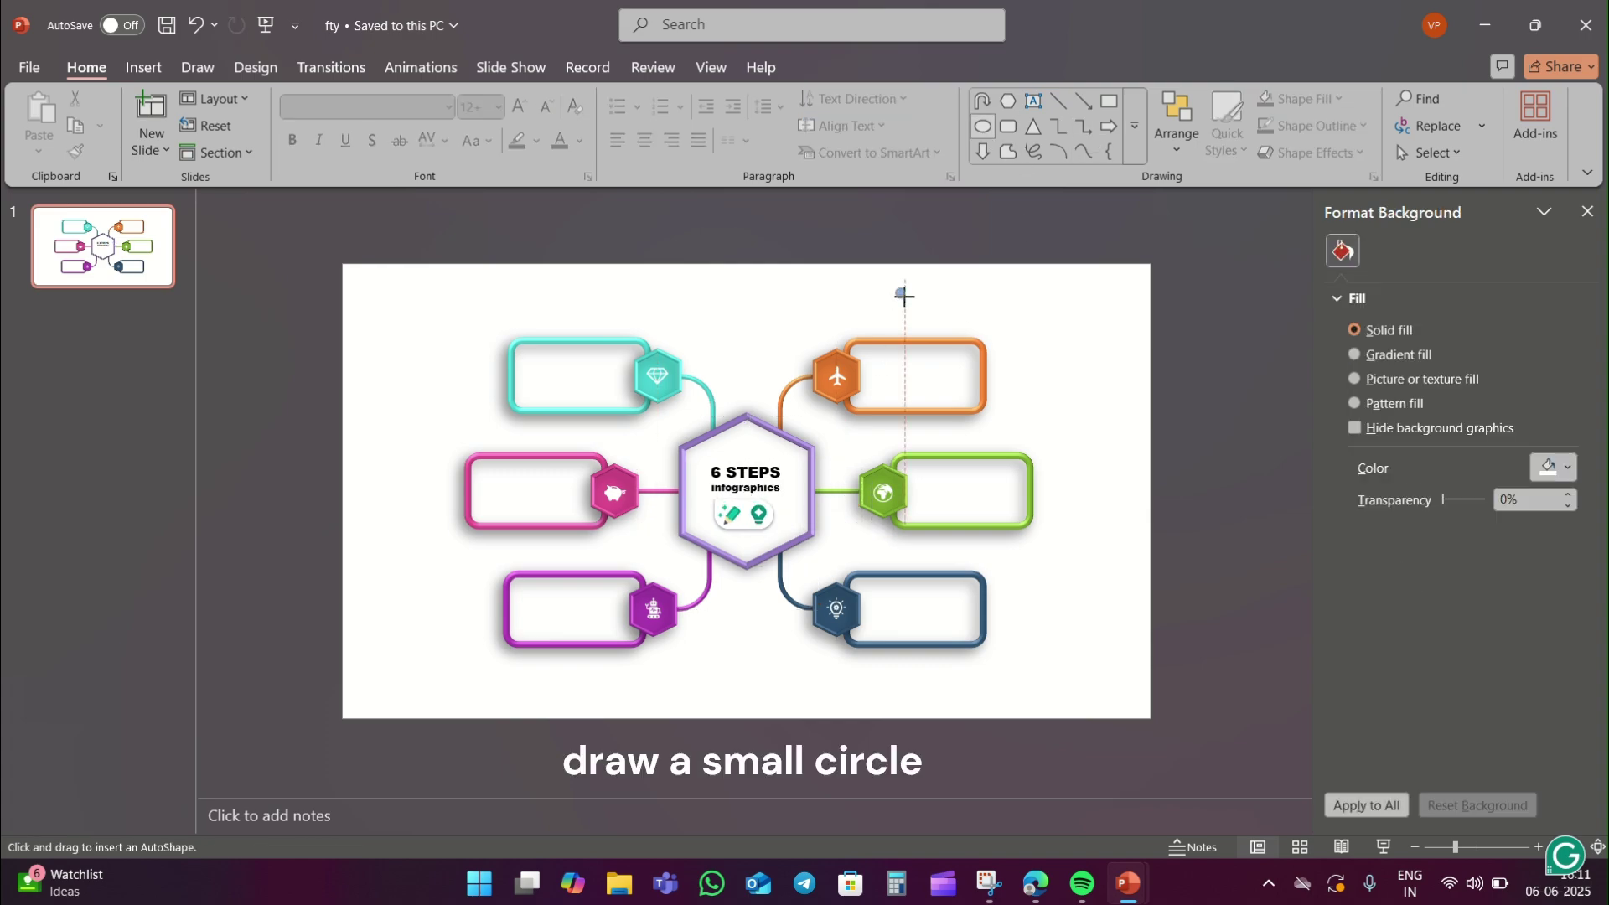
# Draw a small circle near the top right and duplicate it into a row of six dots.
pyautogui.moveTo(904, 297); pyautogui.dragTo(955, 346)
pyautogui.hotkey('ctrl', 'd')
pyautogui.hotkey('ctrl', 'd')
pyautogui.hotkey('ctrl', 'd')
pyautogui.hotkey('ctrl', 'd')
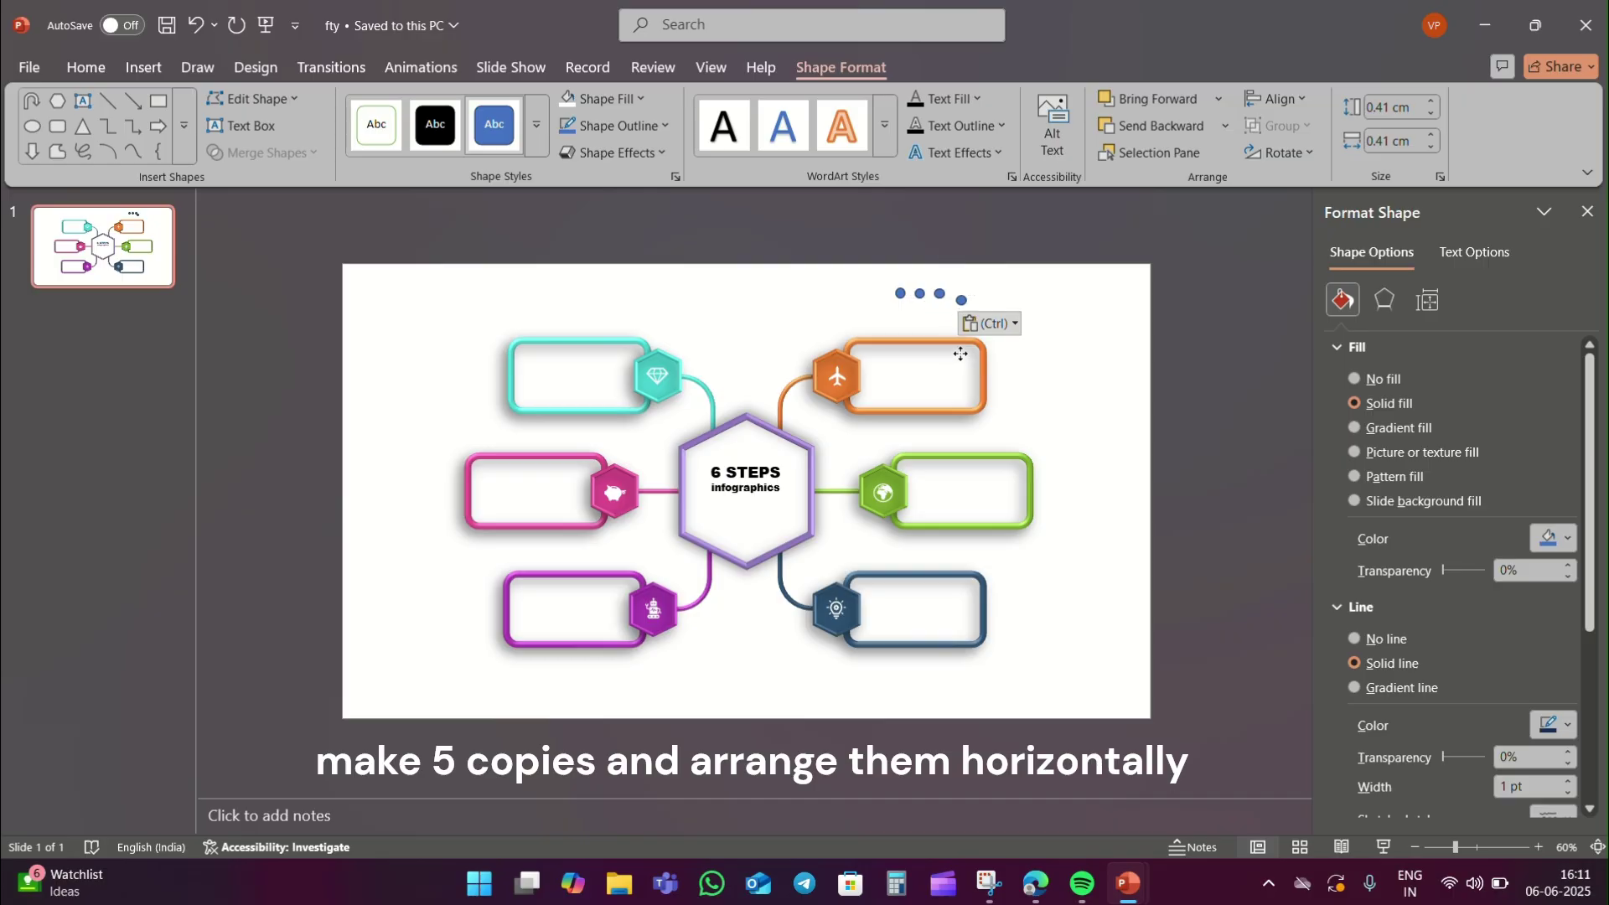
pyautogui.hotkey('ctrl', 'd')
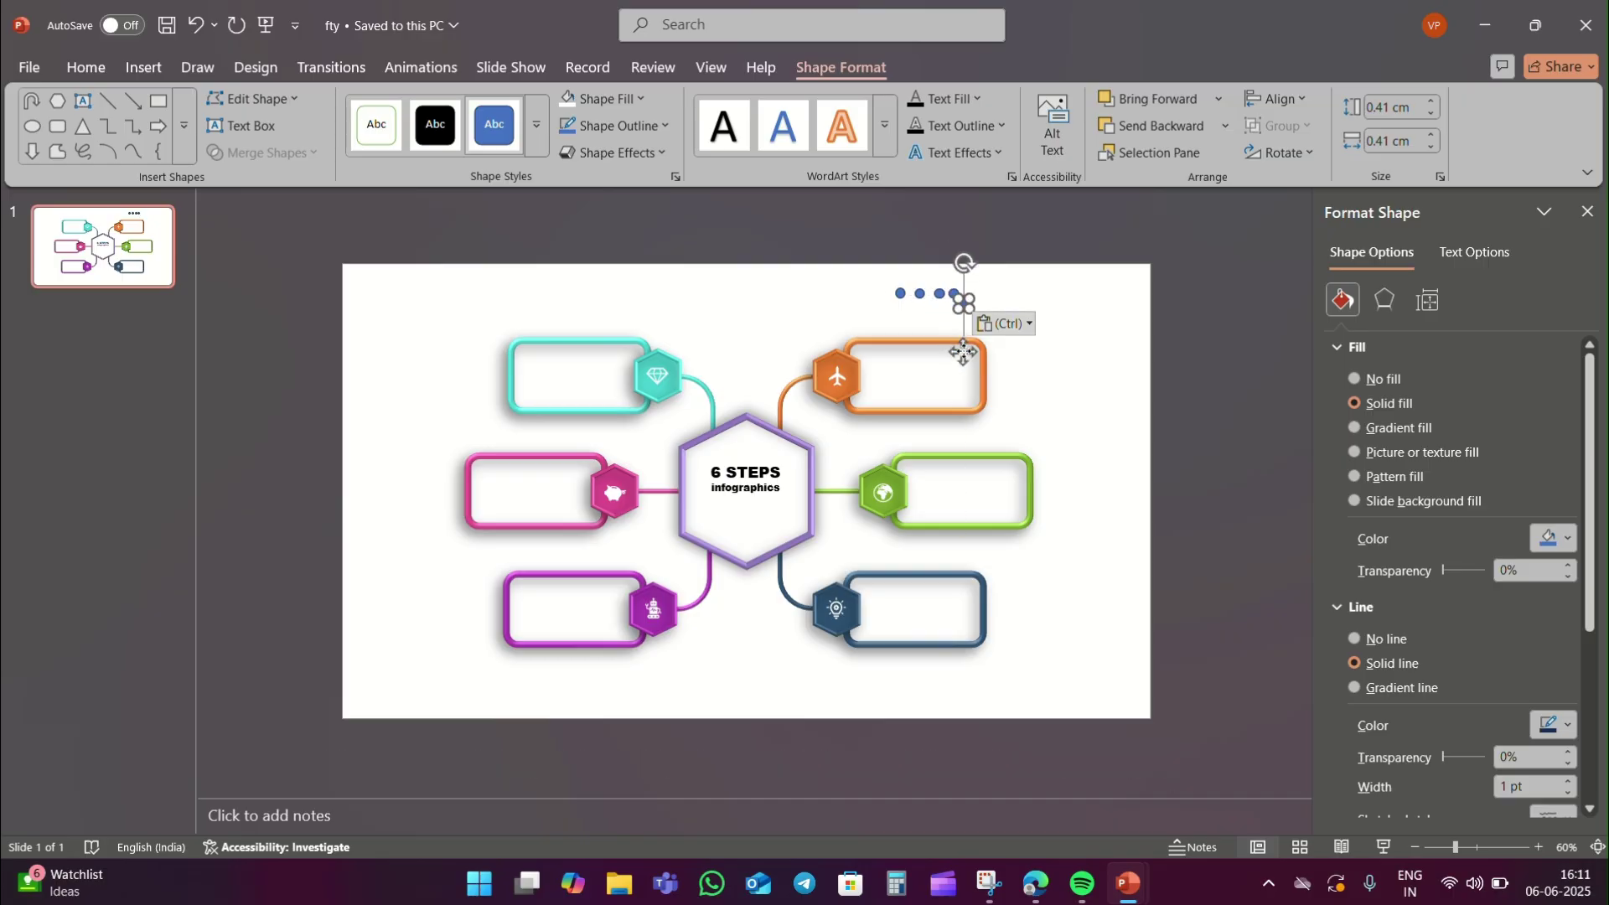
pyautogui.moveTo(963, 351); pyautogui.dragTo(968, 342)
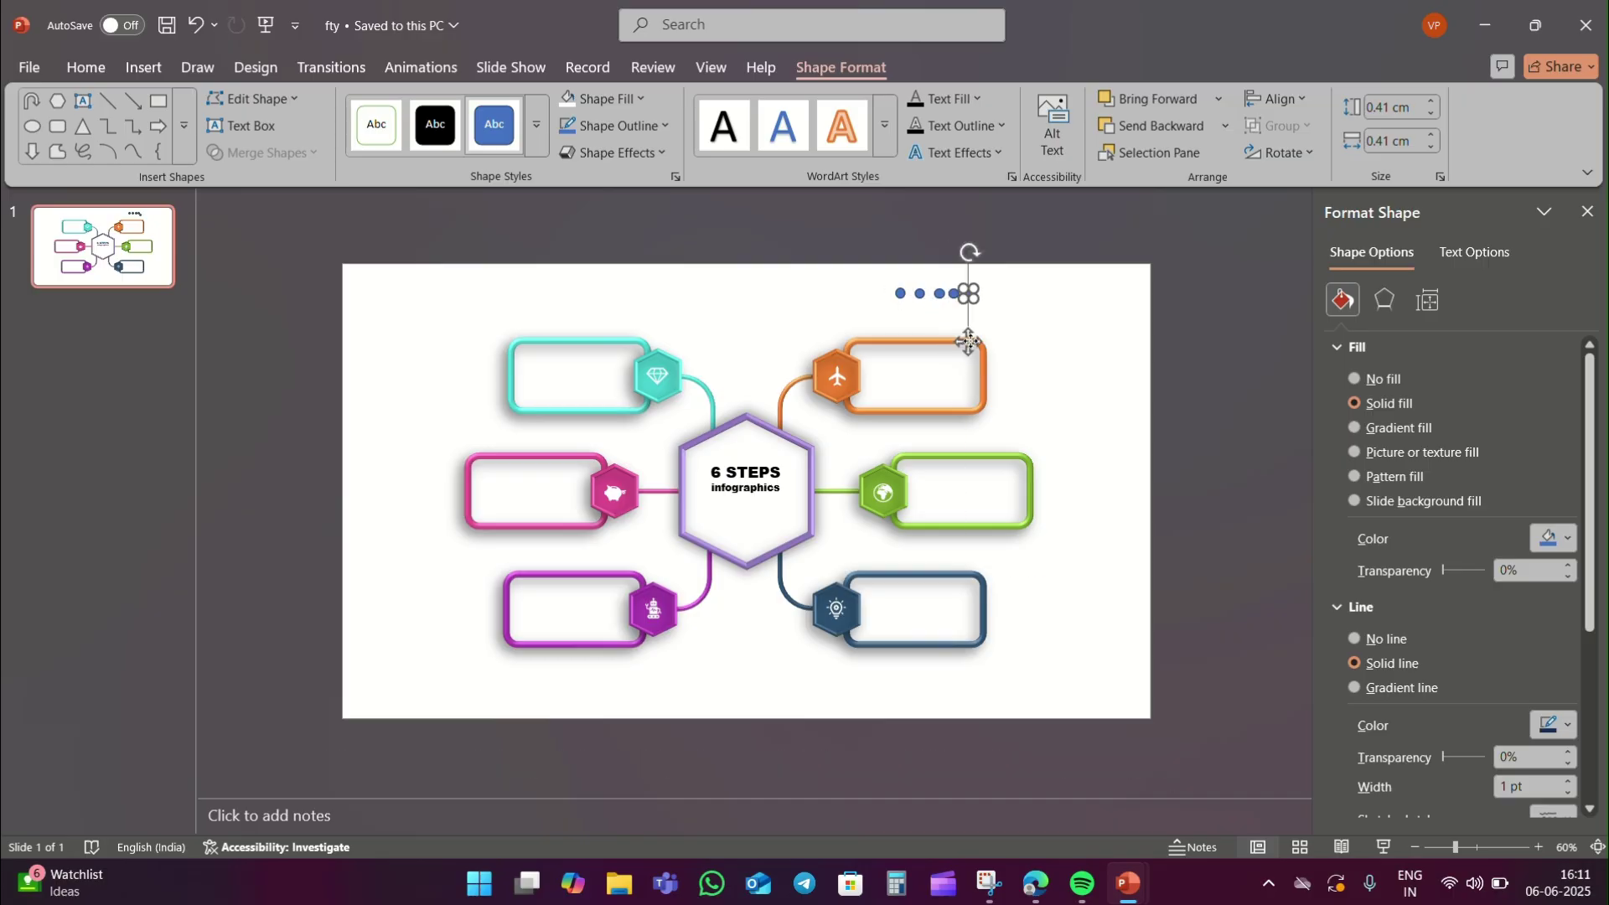
pyautogui.hotkey('ctrl', 'd')
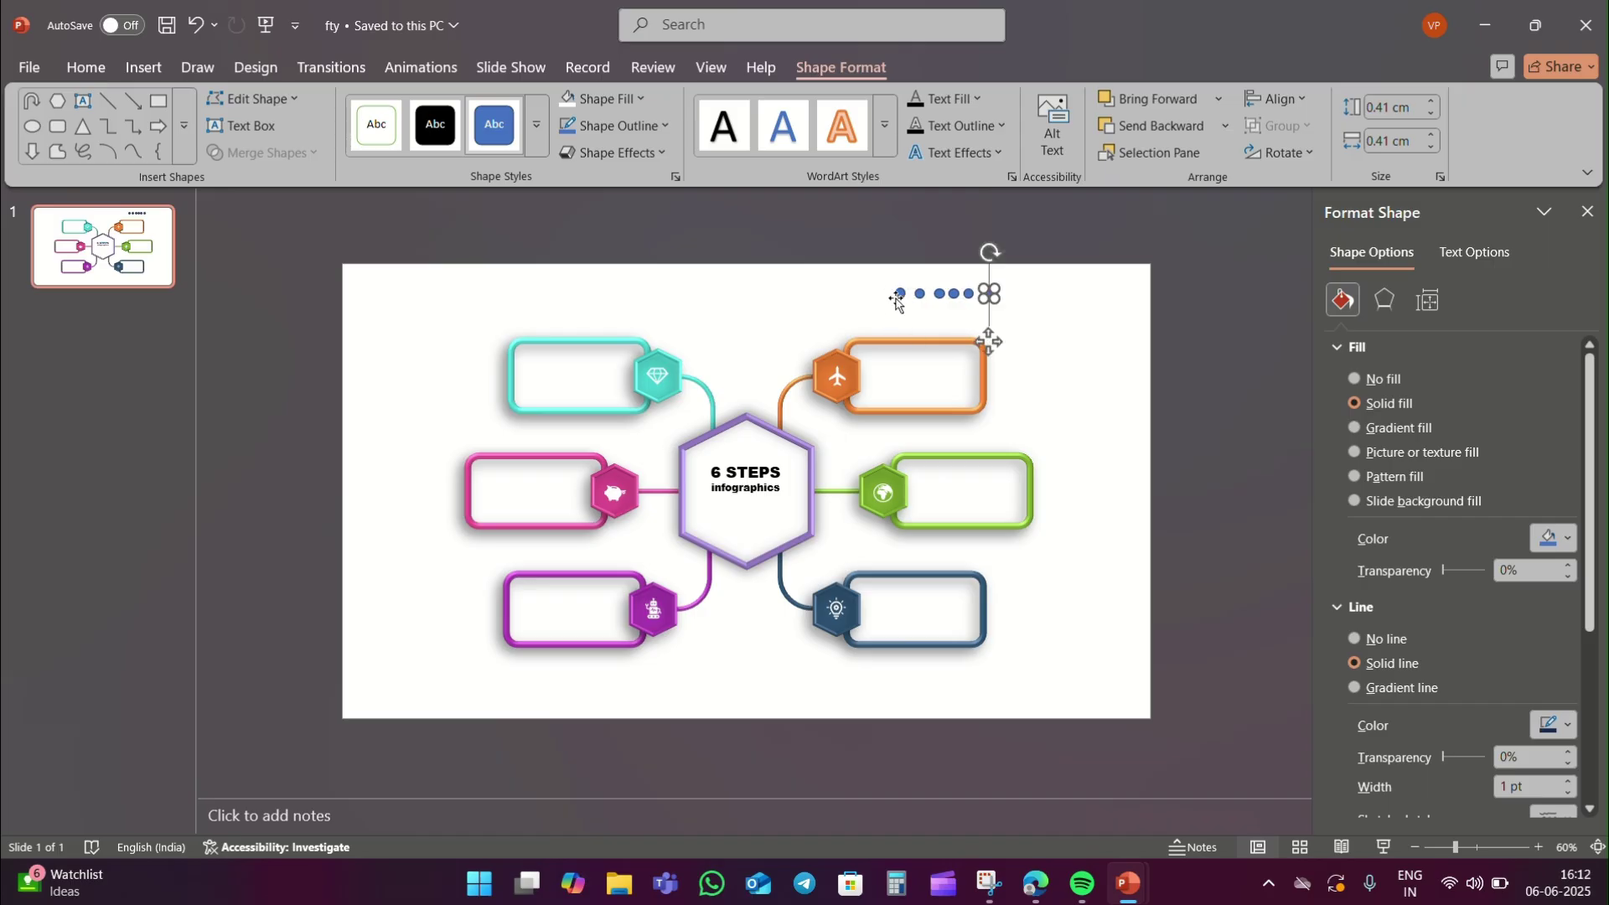
pyautogui.moveTo(901, 333); pyautogui.dragTo(904, 334)
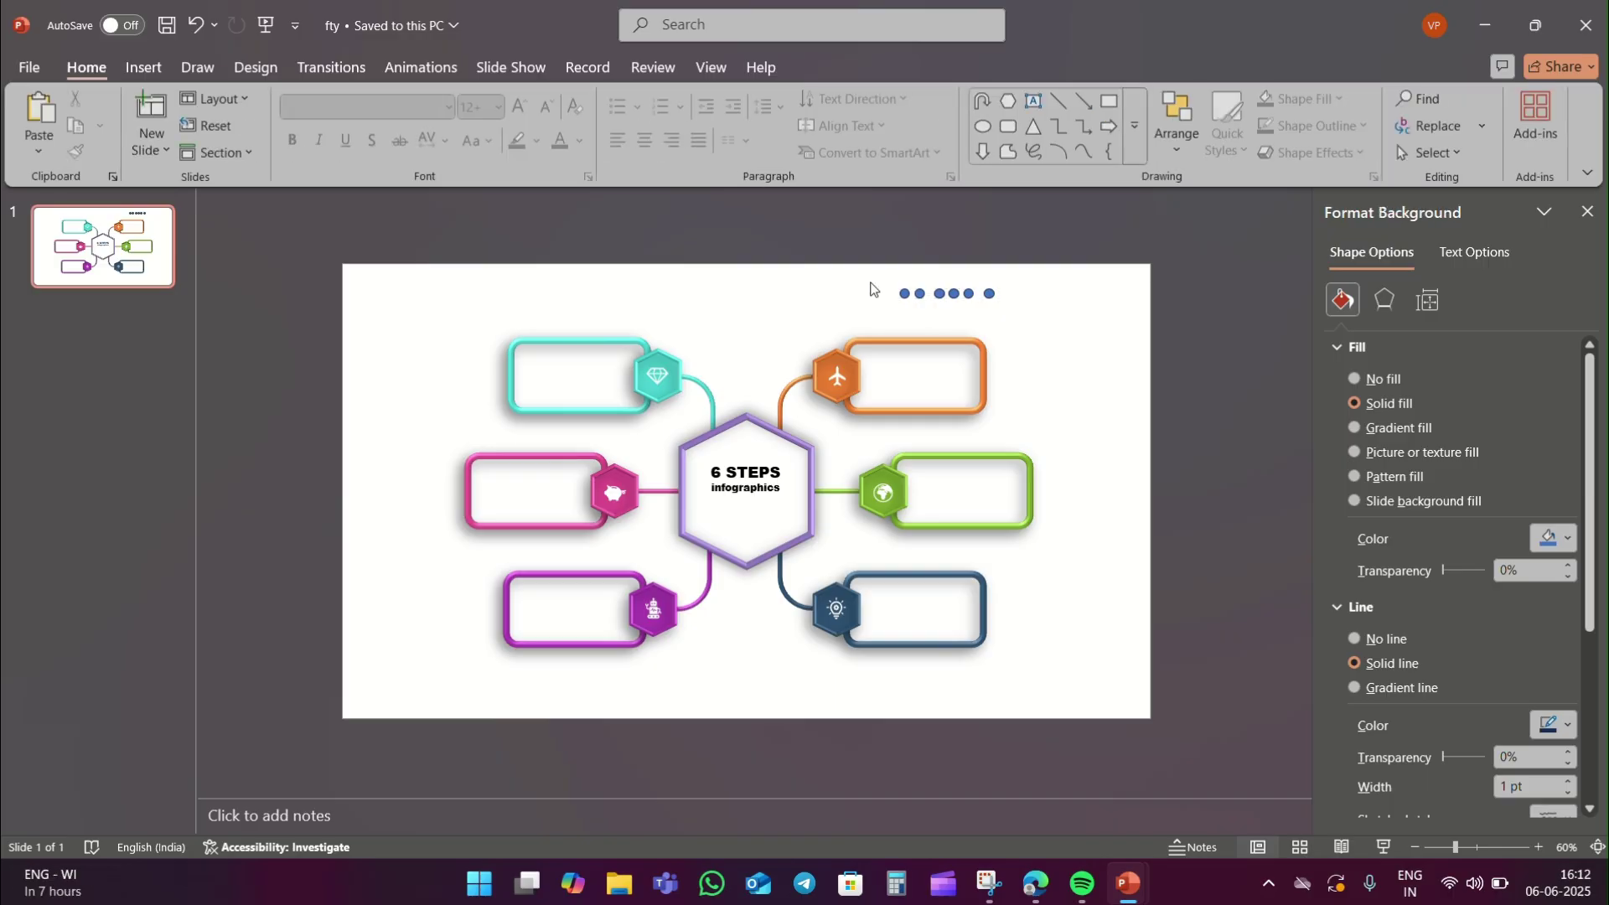
# Distribute the six dots evenly along the horizontal row.
pyautogui.moveTo(876, 279); pyautogui.dragTo(999, 314)
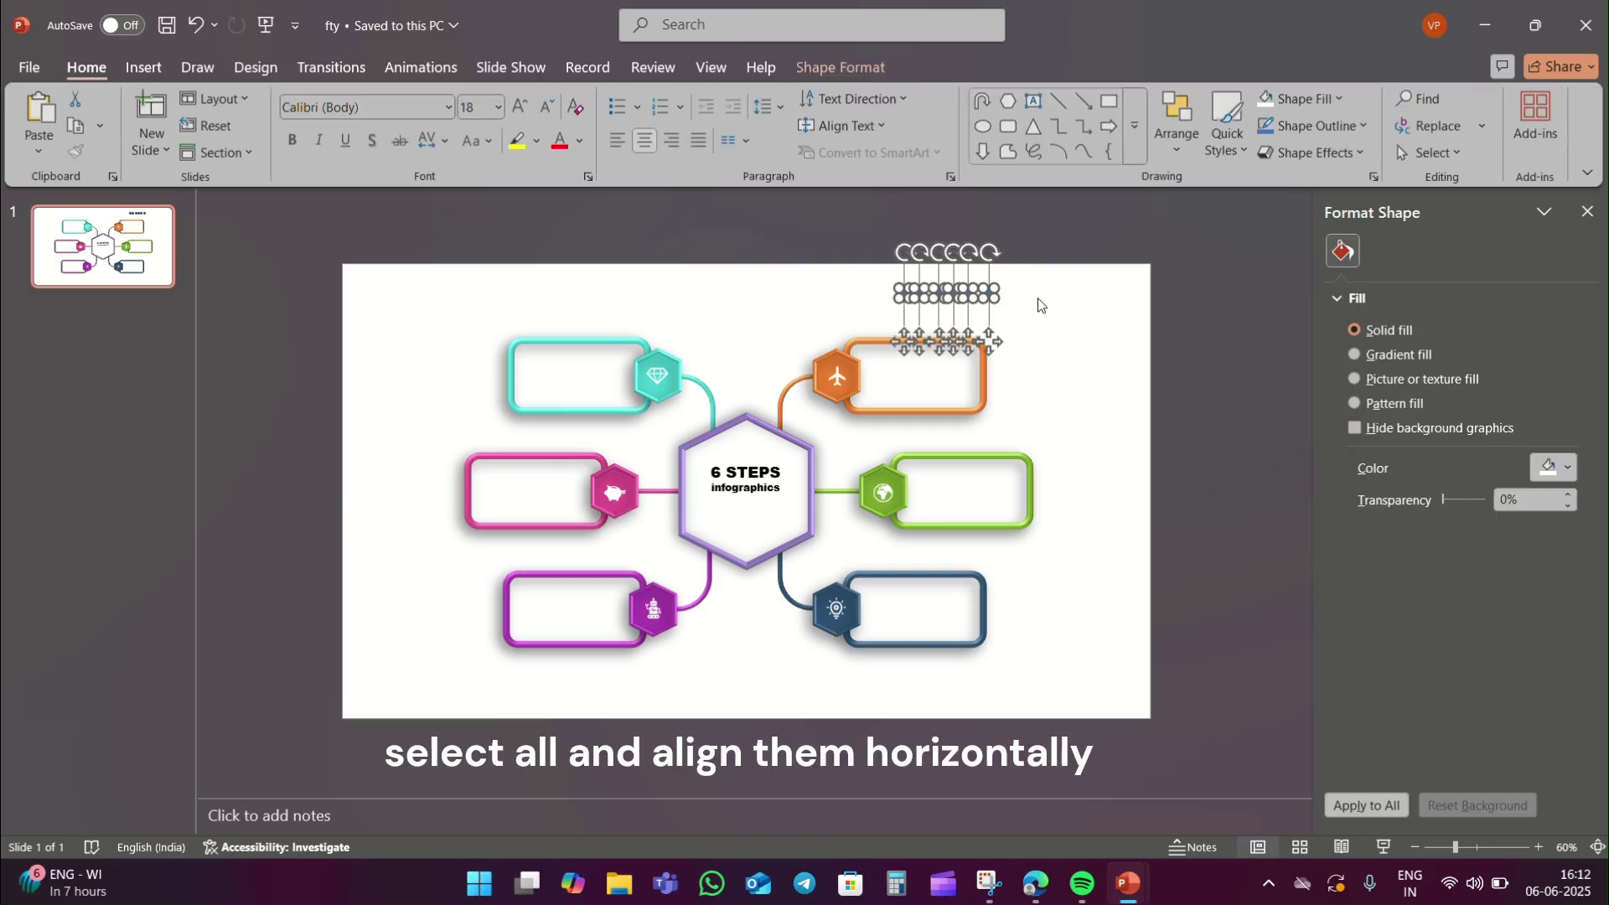
pyautogui.click(880, 81)
pyautogui.click(1267, 107)
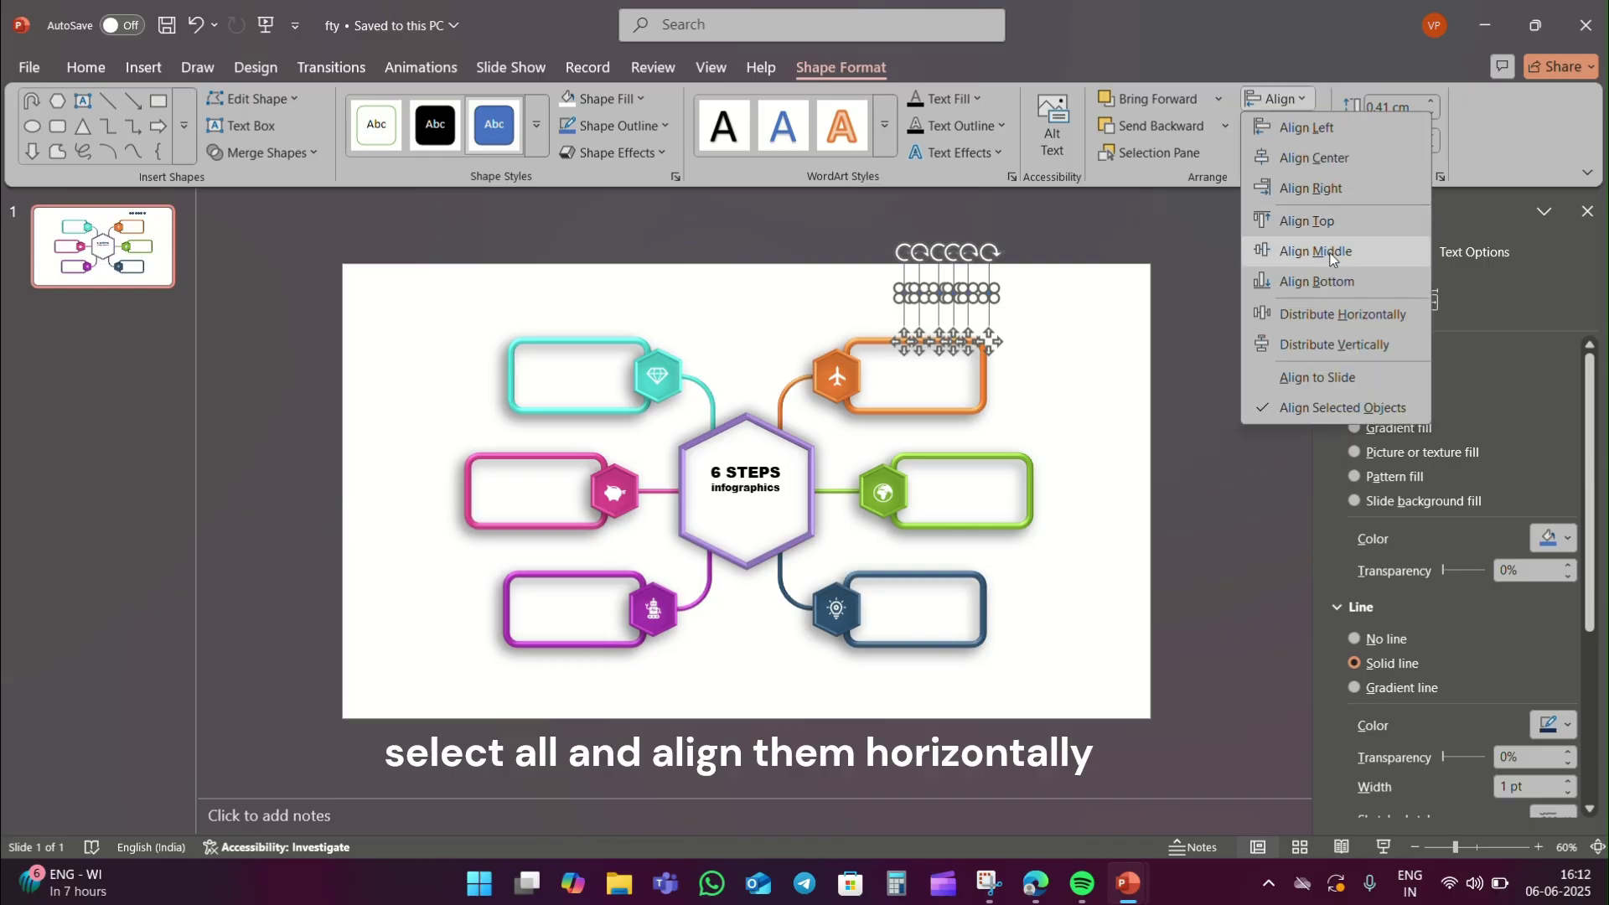
pyautogui.click(1340, 322)
pyautogui.click(977, 274)
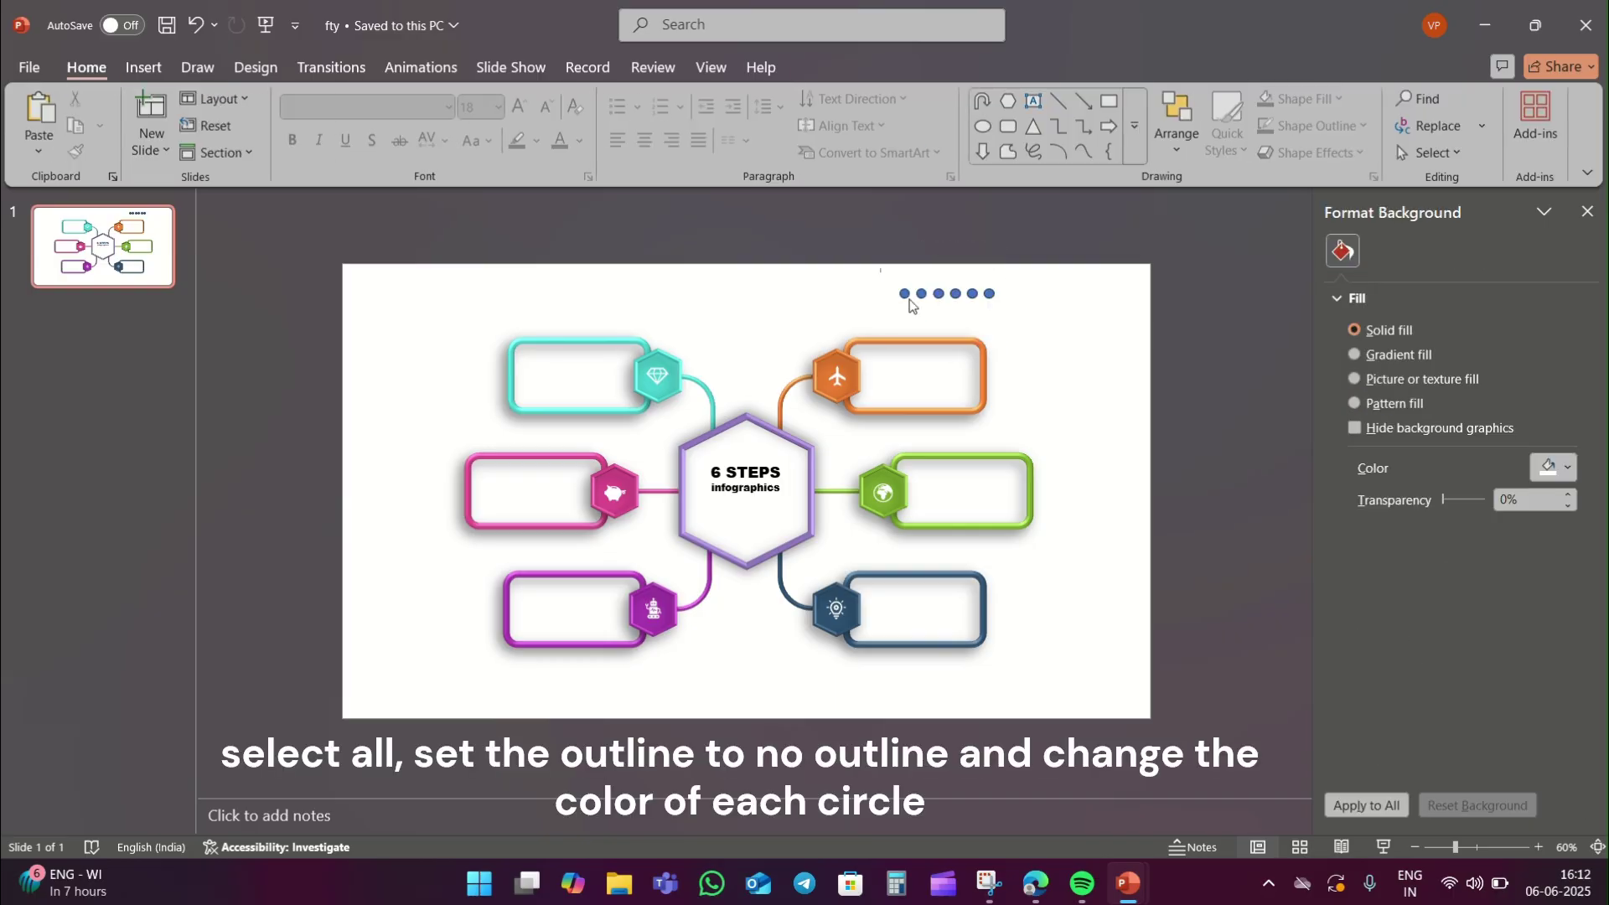
# Remove the outline from all six dots.
pyautogui.moveTo(884, 320); pyautogui.dragTo(1085, 269)
pyautogui.click(1312, 126)
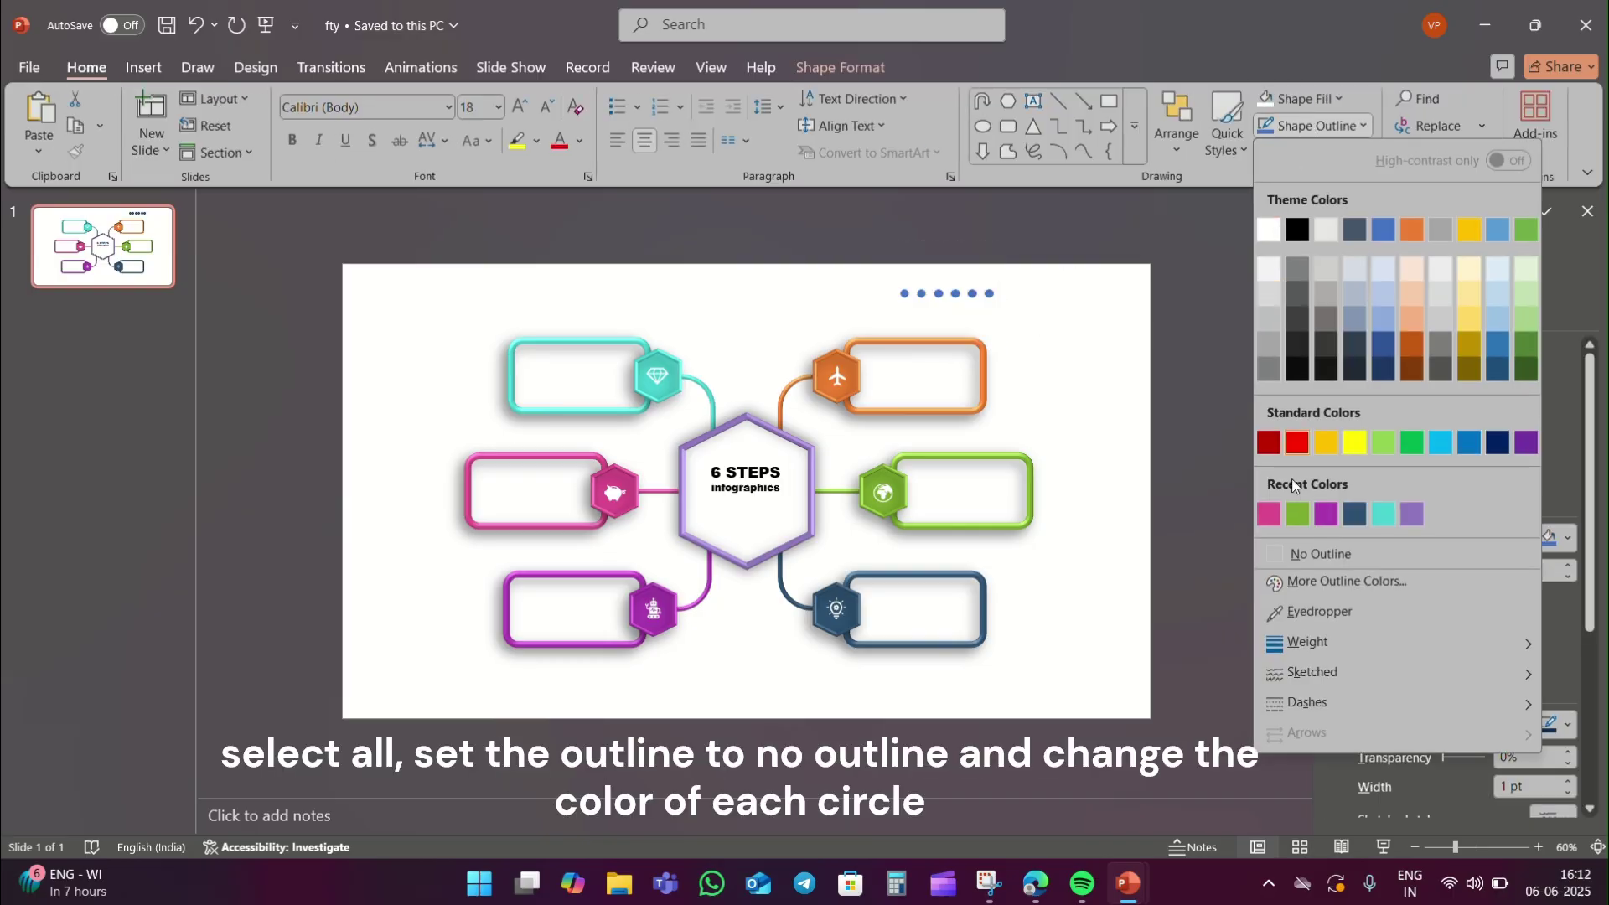
pyautogui.click(1322, 552)
pyautogui.click(903, 294)
# Fill the first three dots orange, green and dark blue.
pyautogui.click(903, 293)
pyautogui.click(1312, 98)
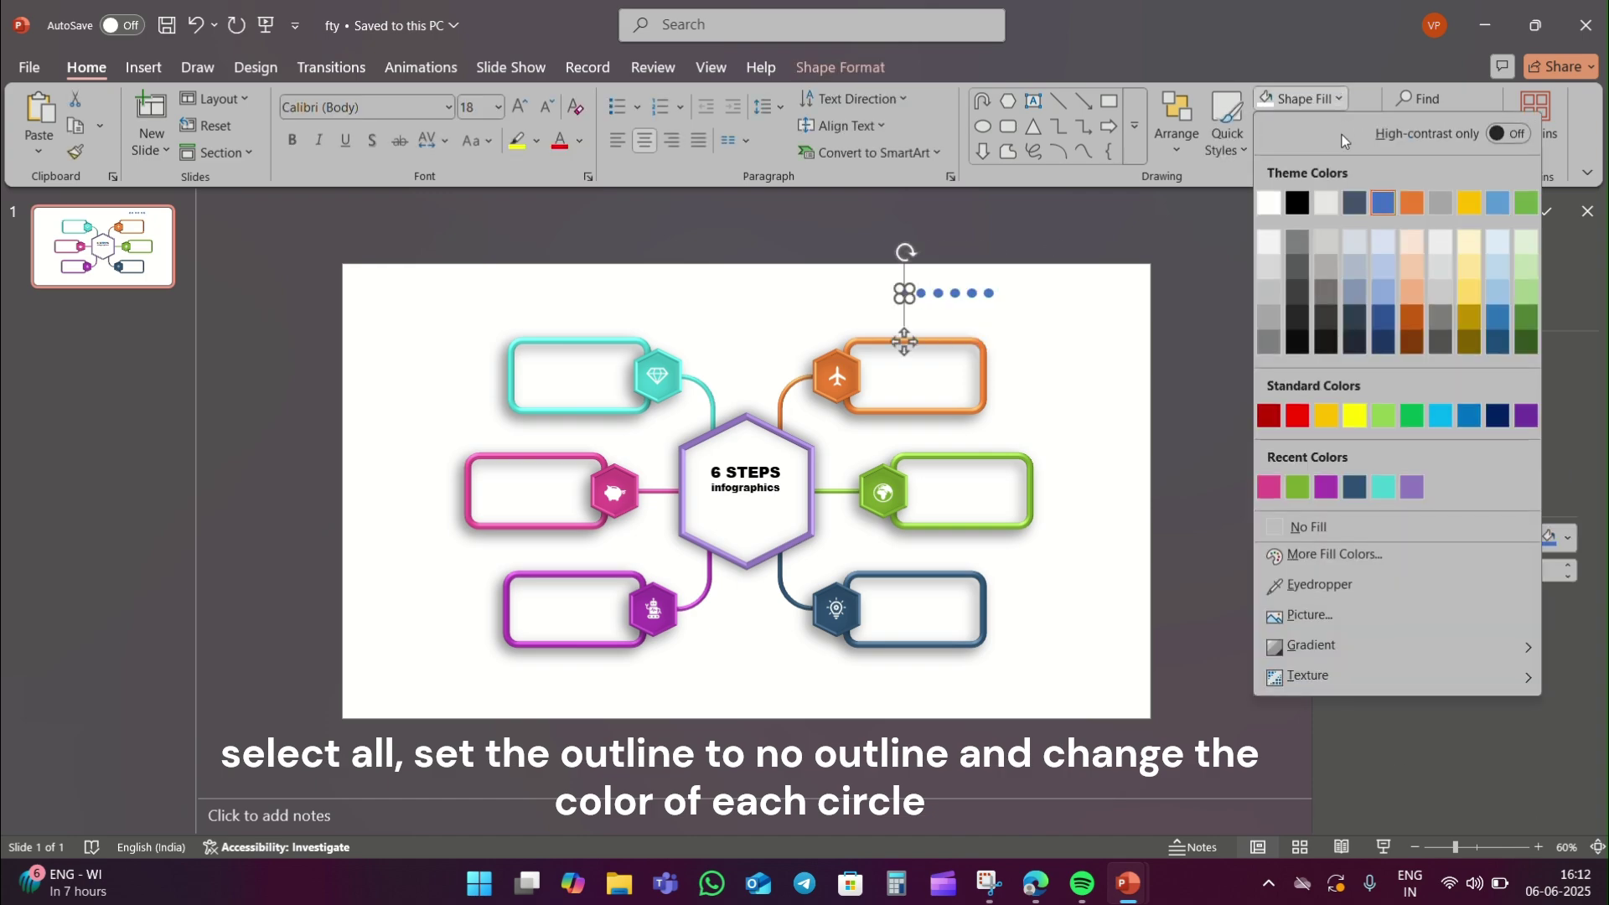
pyautogui.click(1343, 410)
pyautogui.click(920, 293)
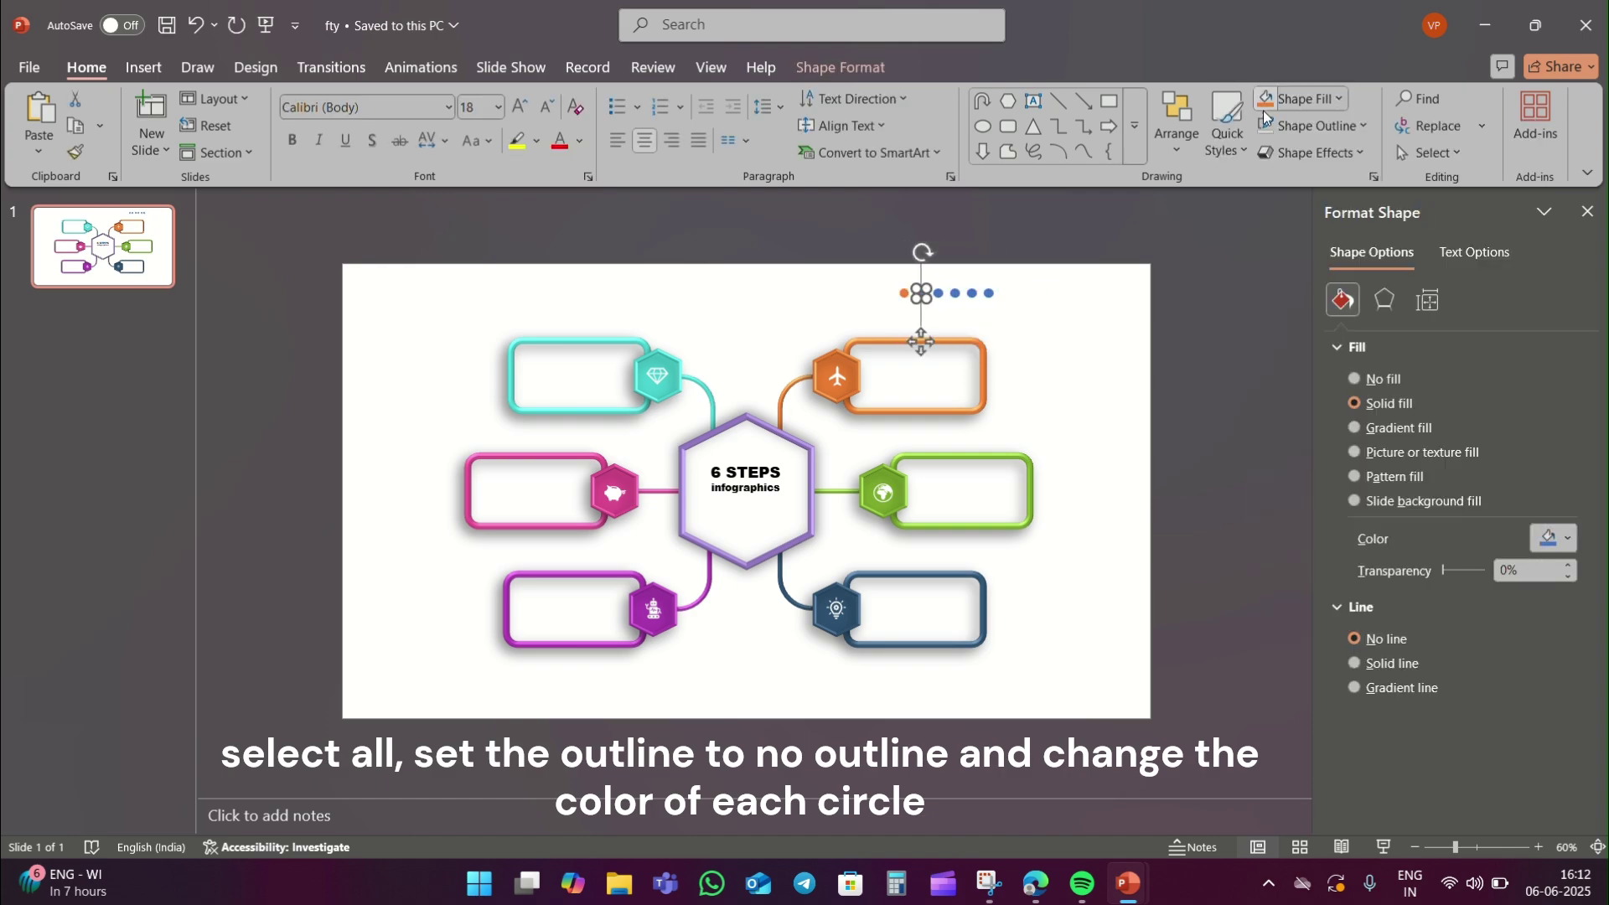
pyautogui.click(1338, 98)
pyautogui.click(1298, 487)
pyautogui.click(939, 293)
pyautogui.click(1338, 98)
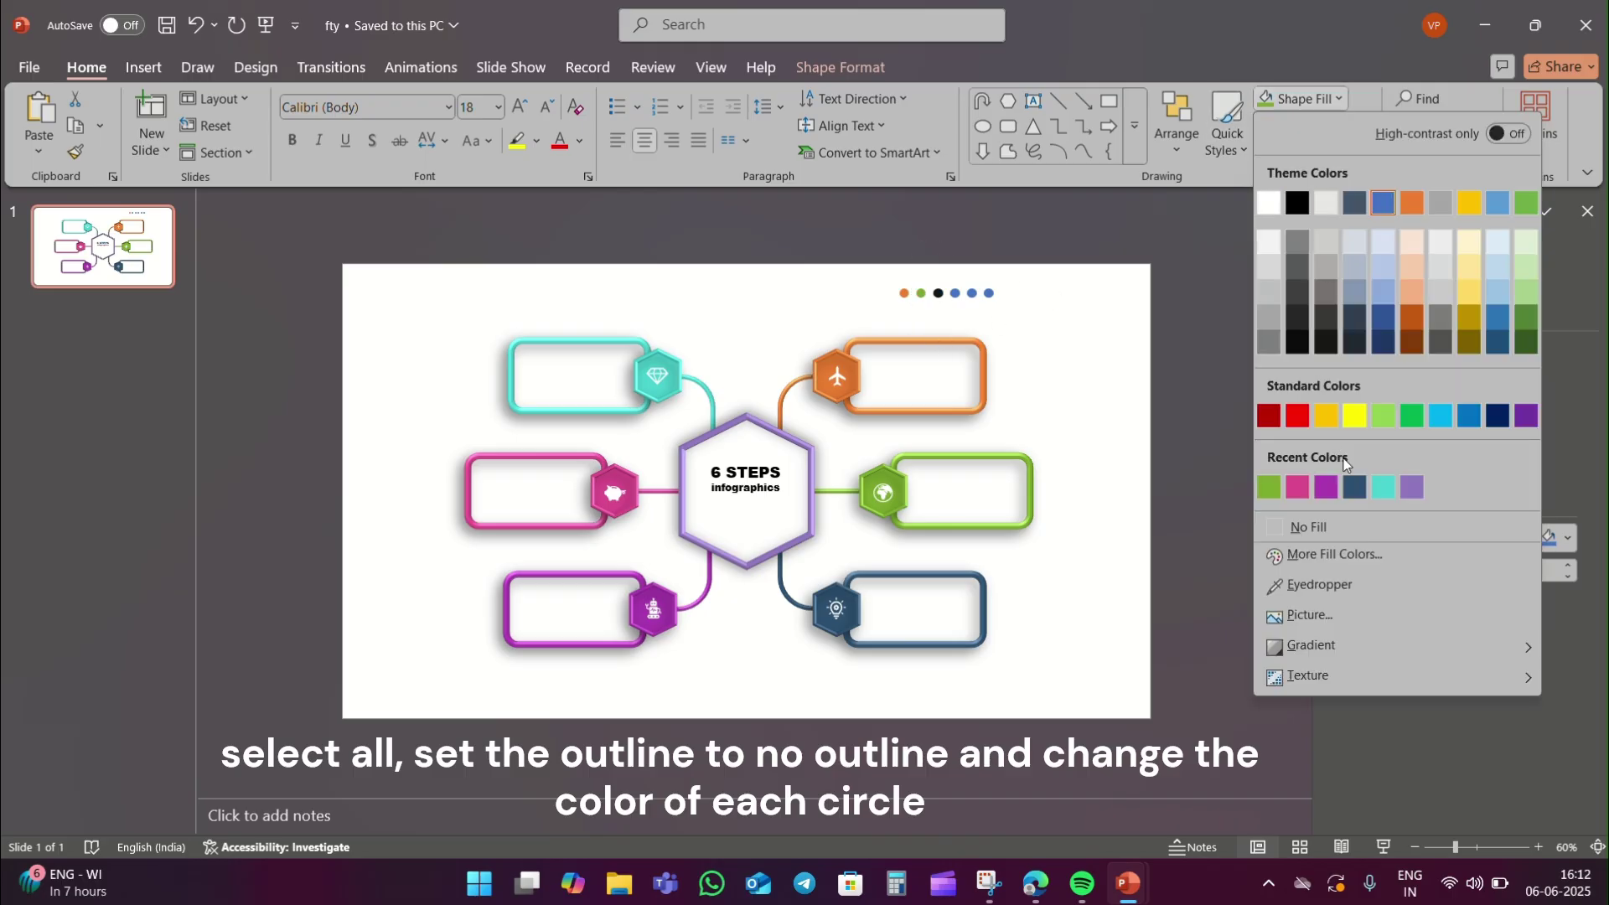
pyautogui.click(1354, 488)
# Fill the remaining dots purple, teal and pink.
pyautogui.click(956, 293)
pyautogui.click(1338, 98)
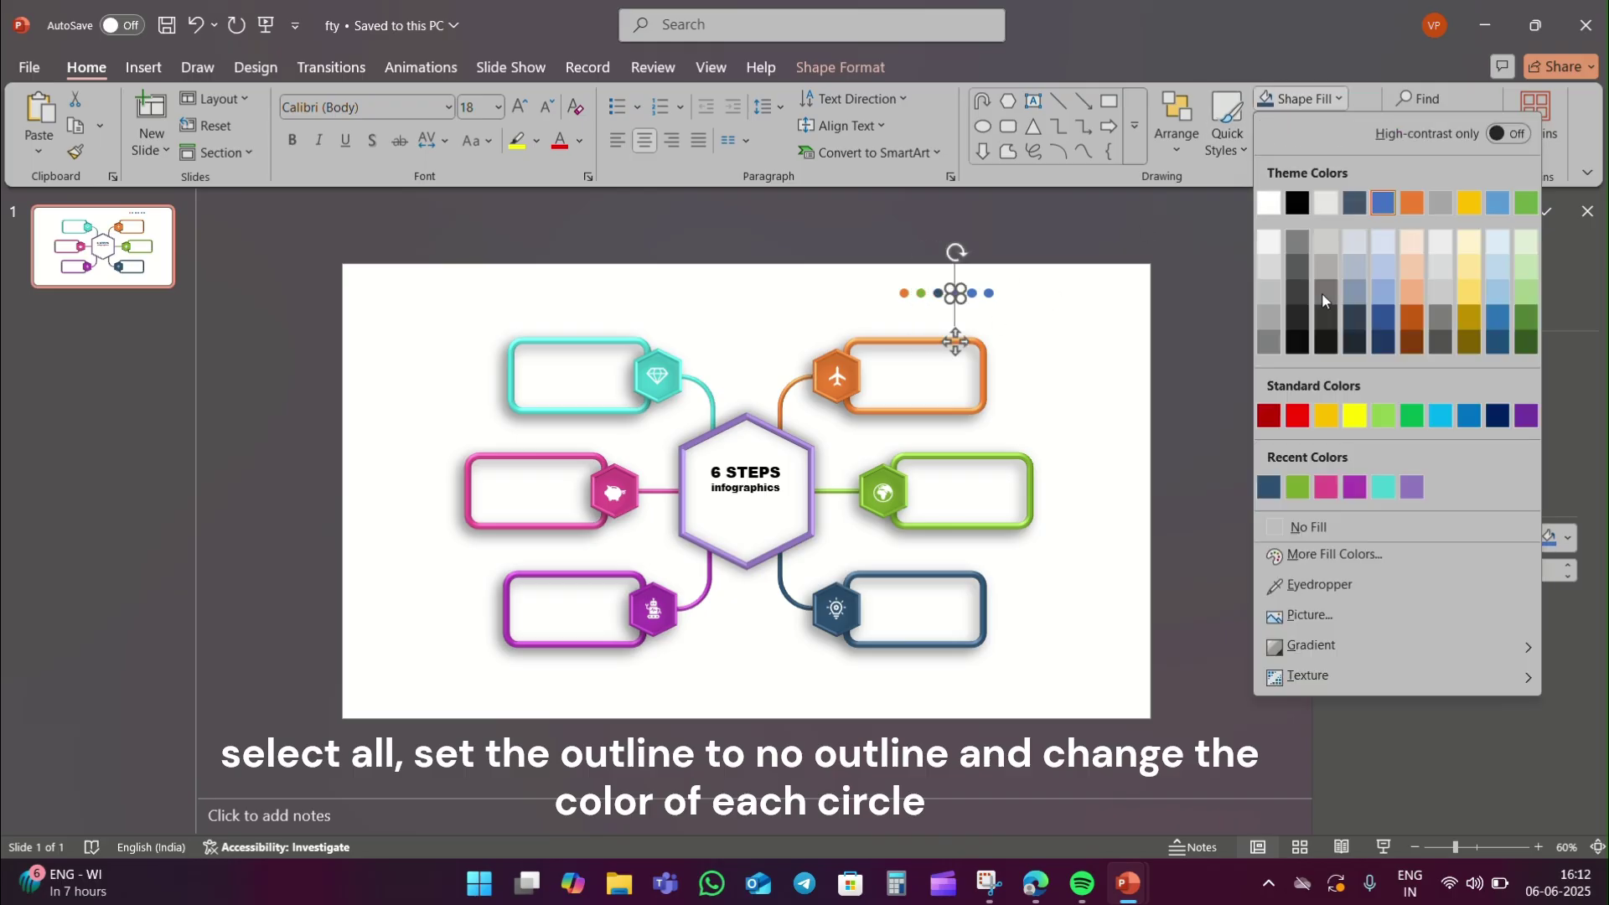
pyautogui.click(1354, 488)
pyautogui.click(972, 294)
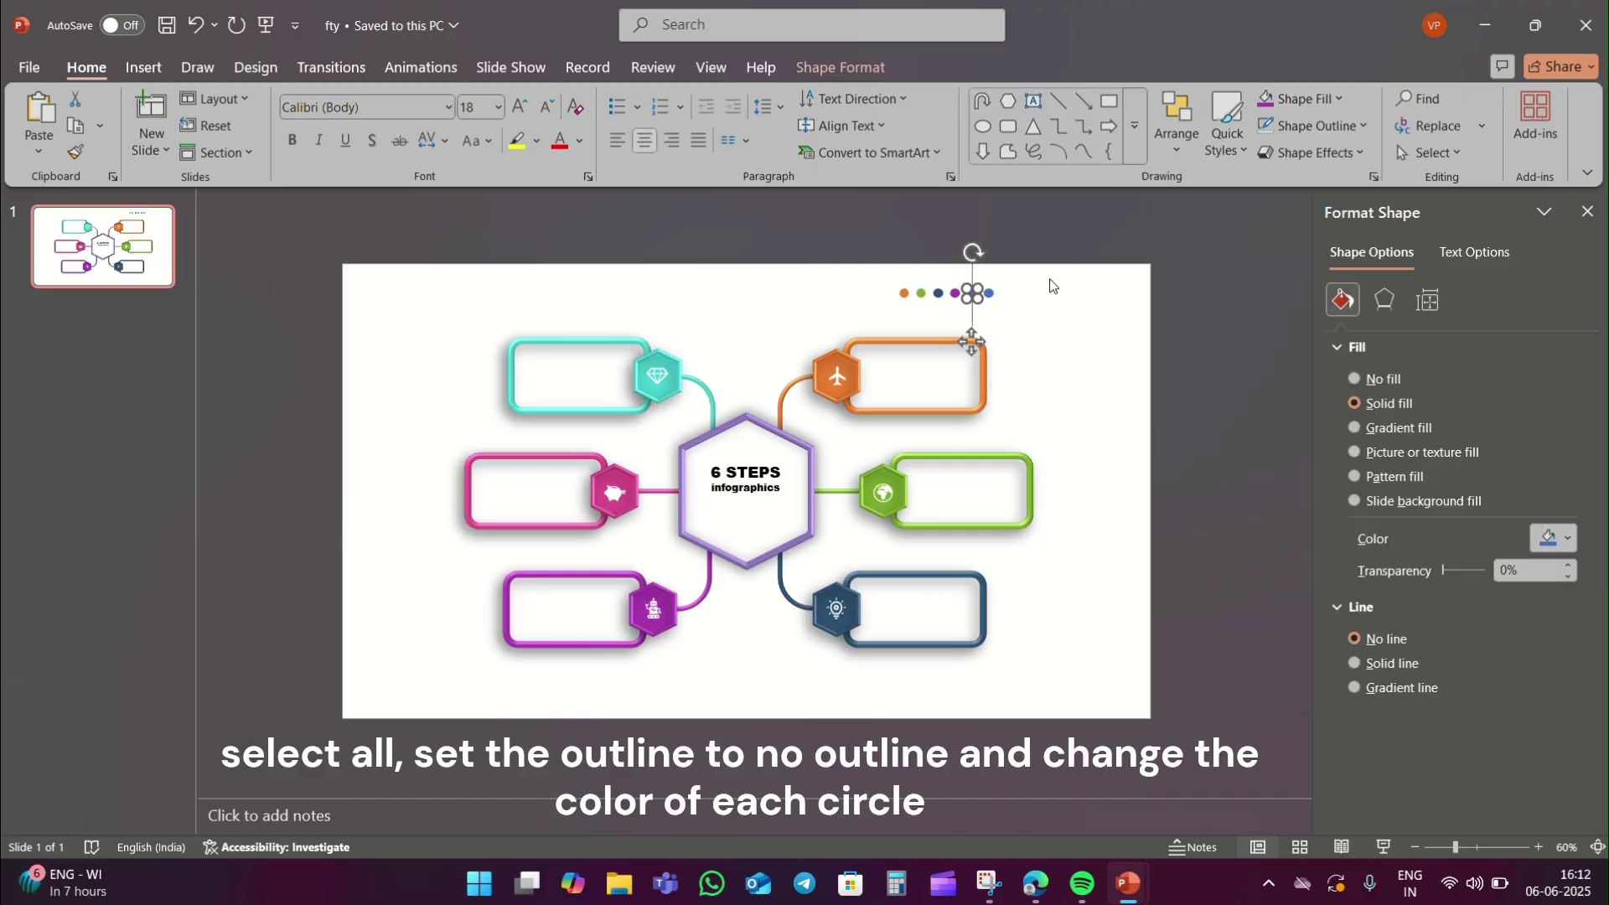
pyautogui.click(1338, 98)
pyautogui.click(1384, 488)
pyautogui.click(990, 293)
pyautogui.click(1338, 98)
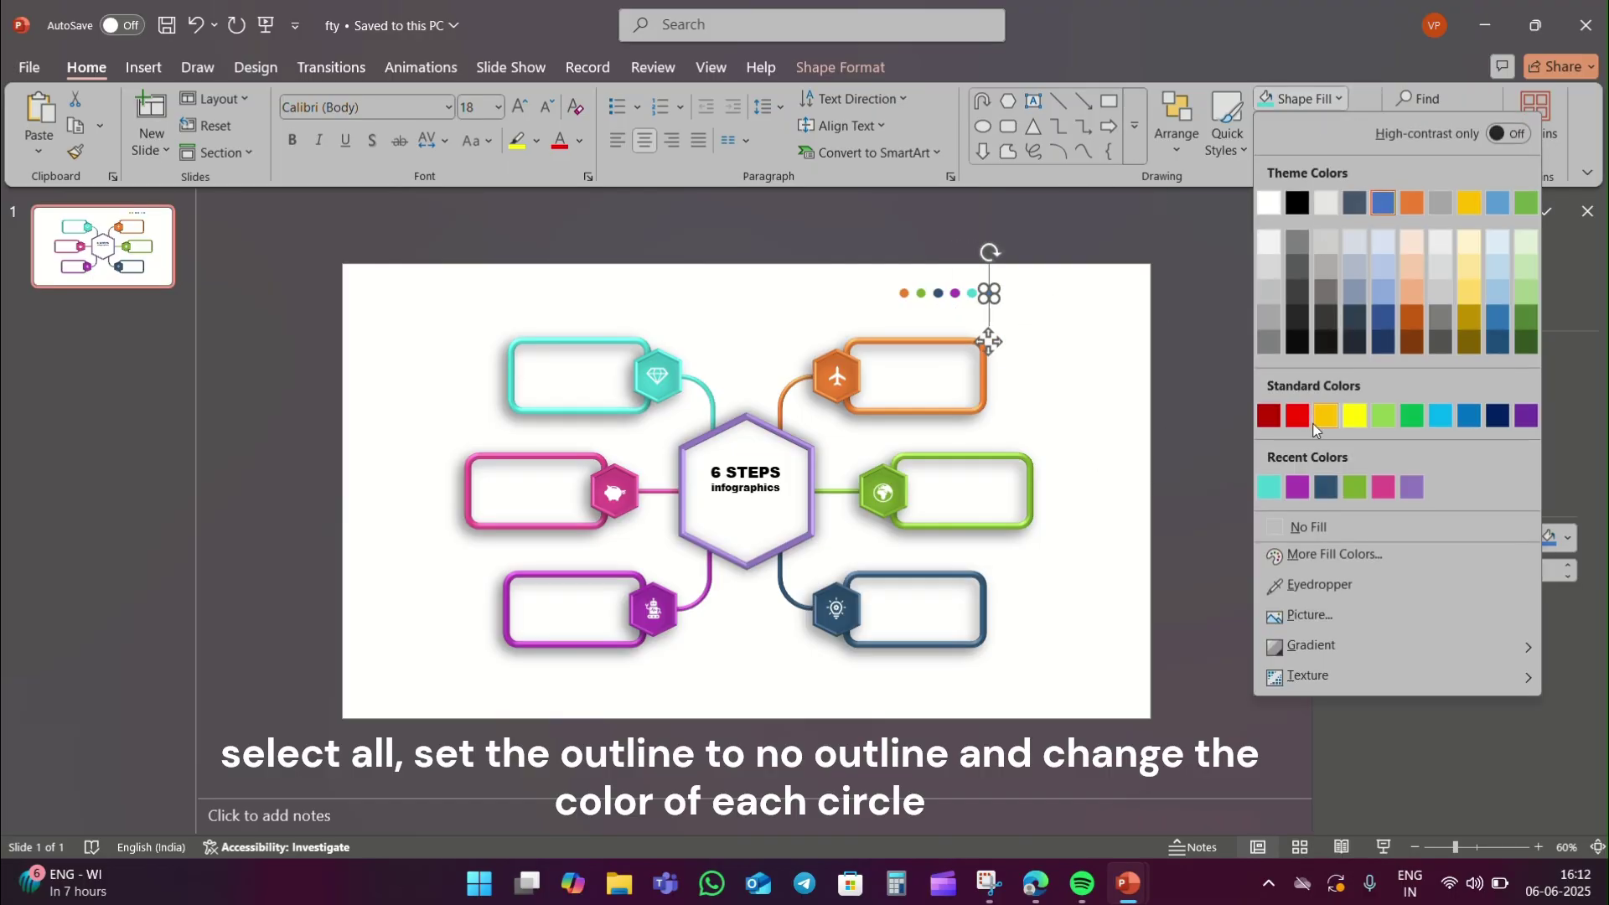
pyautogui.click(1369, 488)
# Group the six coloured dots into one object.
pyautogui.moveTo(861, 280)
pyautogui.mouseDown()
pyautogui.moveTo(1012, 330)
pyautogui.moveTo(755, 513)
pyautogui.moveTo(766, 520)
pyautogui.mouseUp()
pyautogui.hotkey('ctrl', 'g')
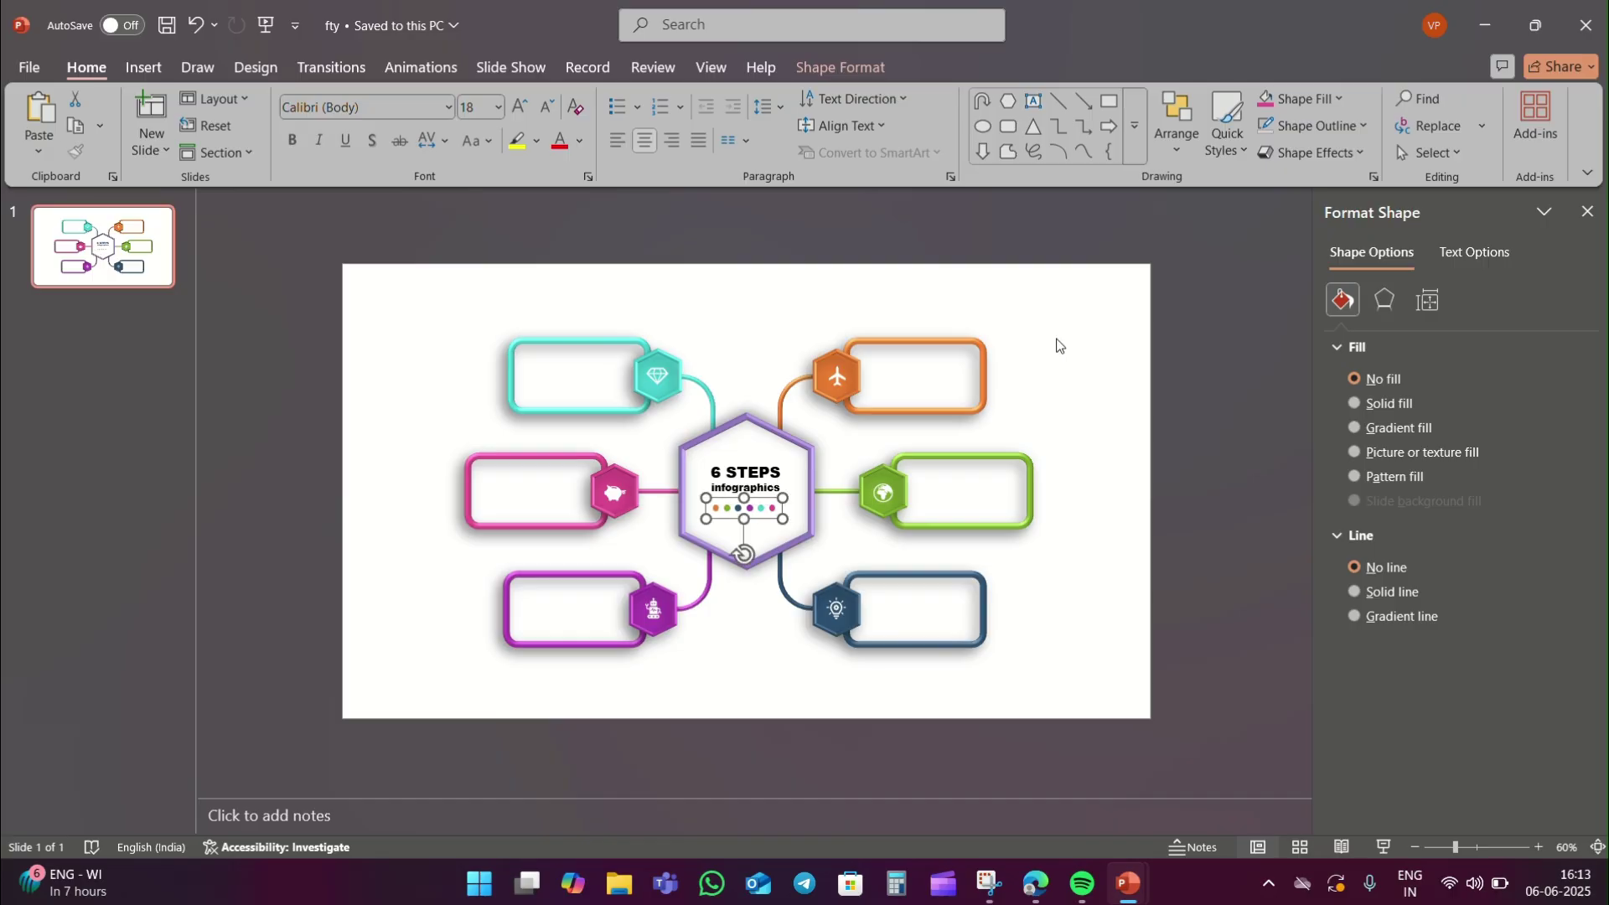
pyautogui.click(1059, 346)
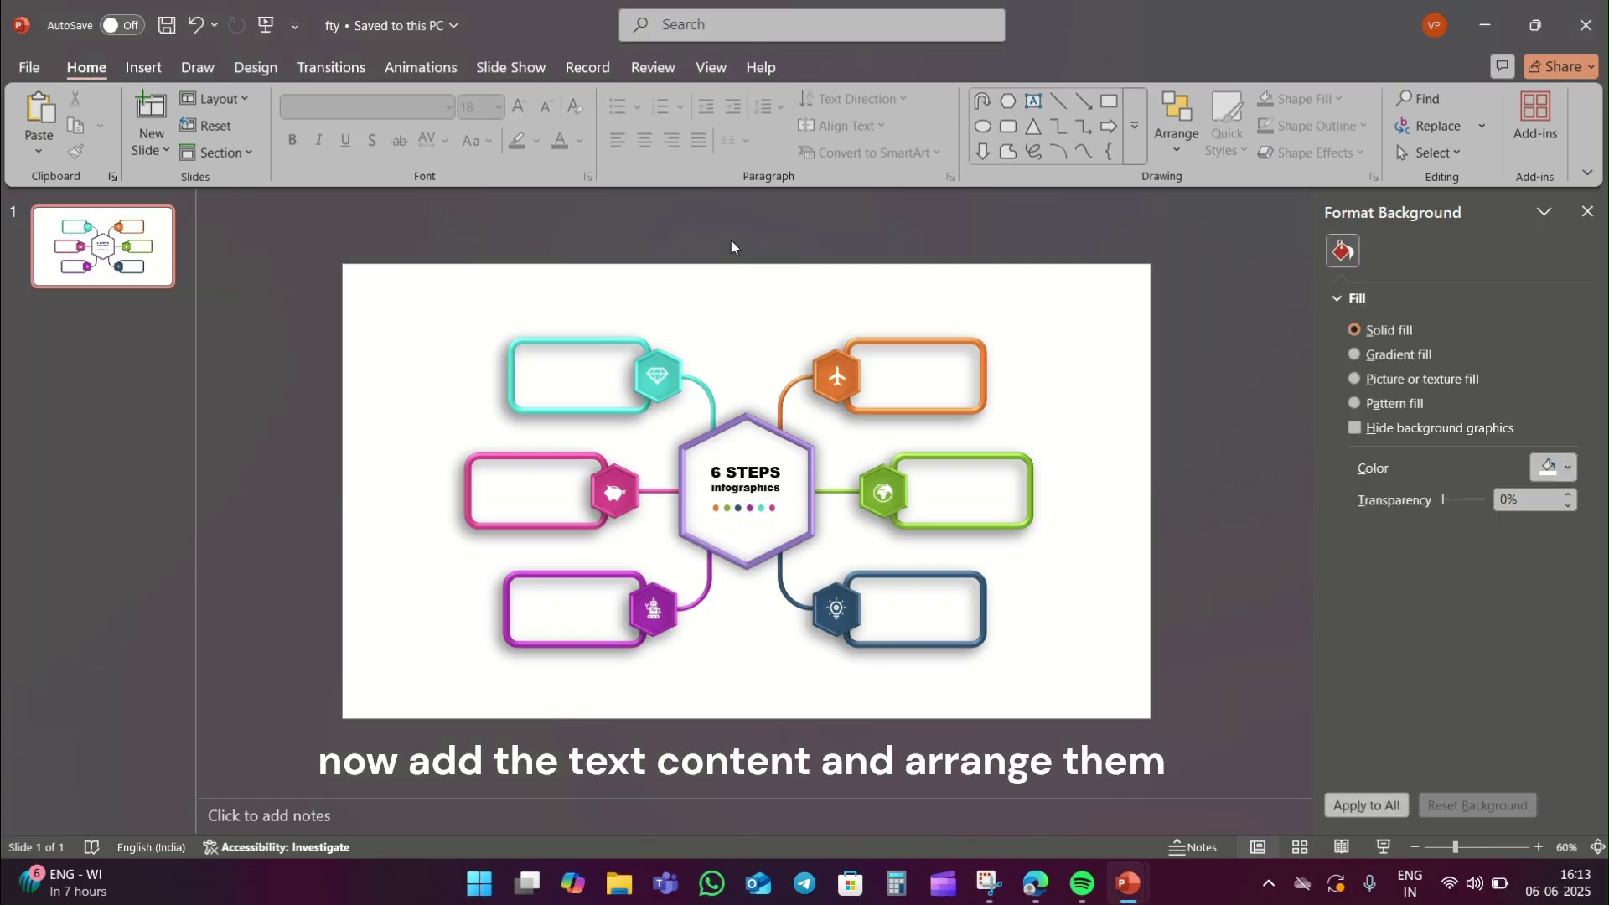
# Paste LOREM IPSUM text box copies into the teal, navy and pink step boxes.
pyautogui.hotkey('ctrl', 'v')
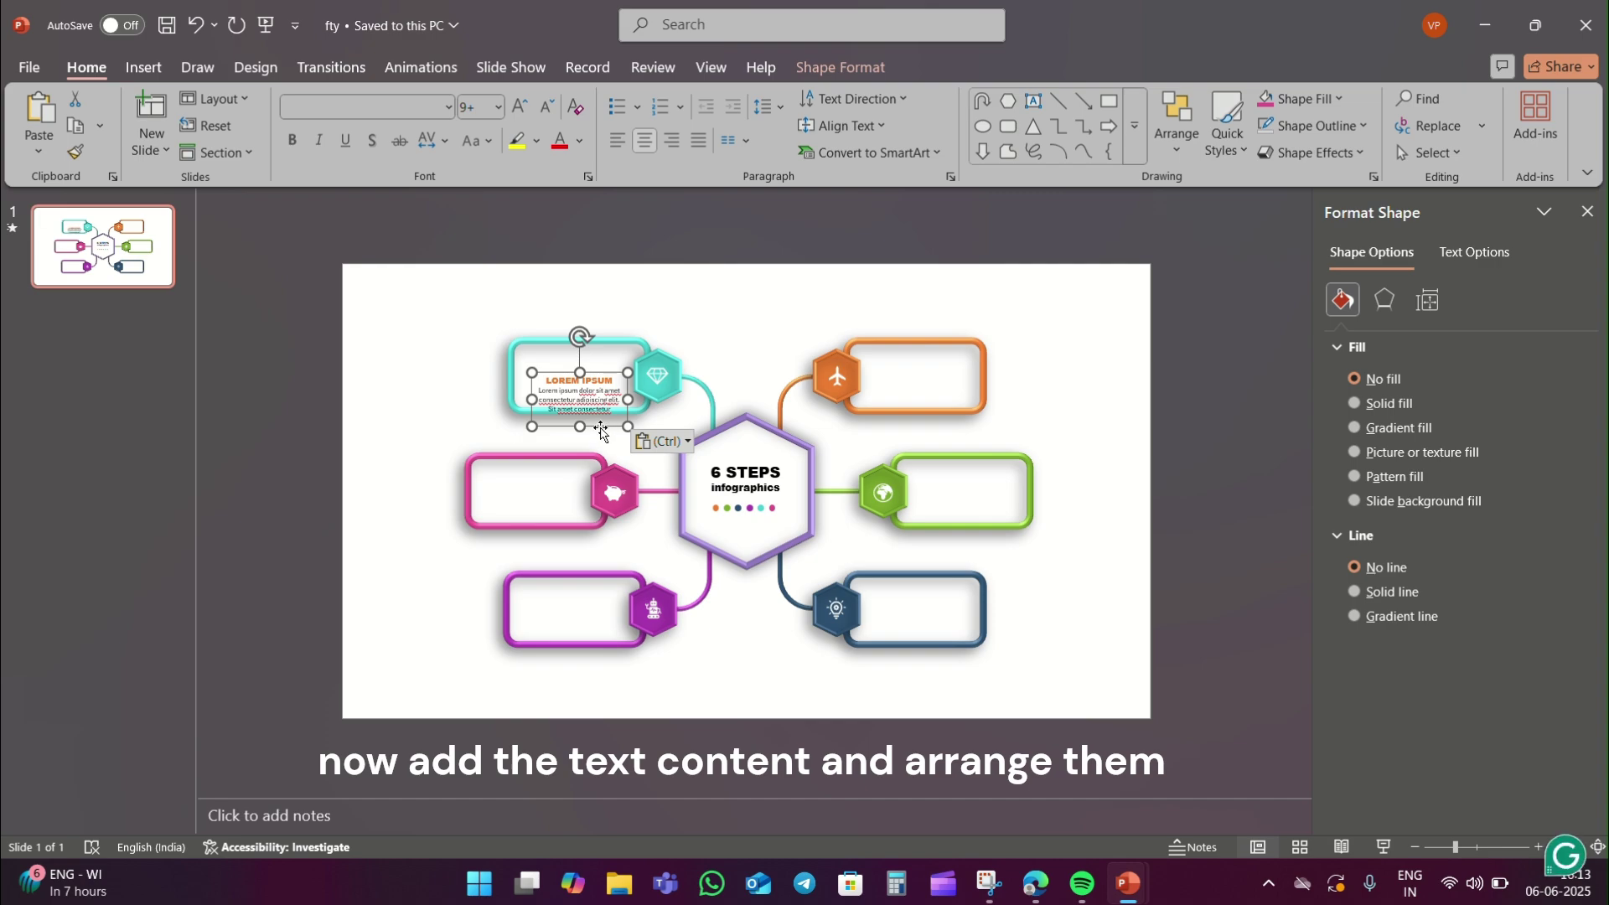
pyautogui.moveTo(602, 431)
pyautogui.mouseDown()
pyautogui.moveTo(602, 412)
pyautogui.moveTo(943, 405)
pyautogui.mouseUp()
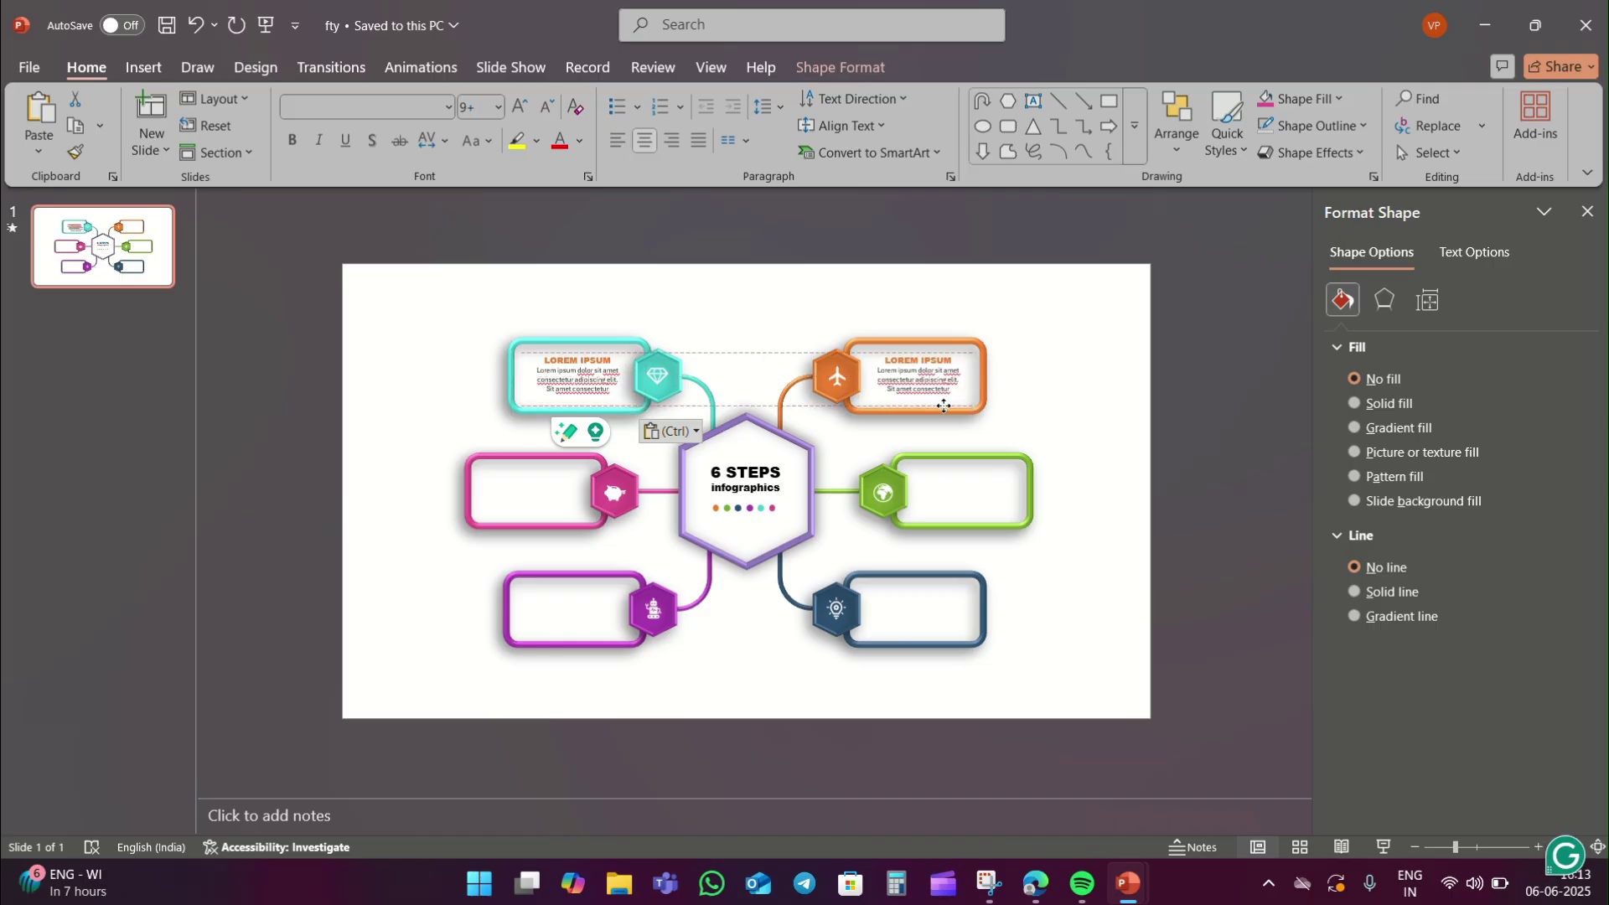
pyautogui.moveTo(601, 410)
pyautogui.mouseDown()
pyautogui.moveTo(943, 643)
pyautogui.moveTo(627, 419)
pyautogui.moveTo(1003, 523)
pyautogui.moveTo(548, 642)
pyautogui.mouseUp()
pyautogui.hotkey('ctrl', 'v')
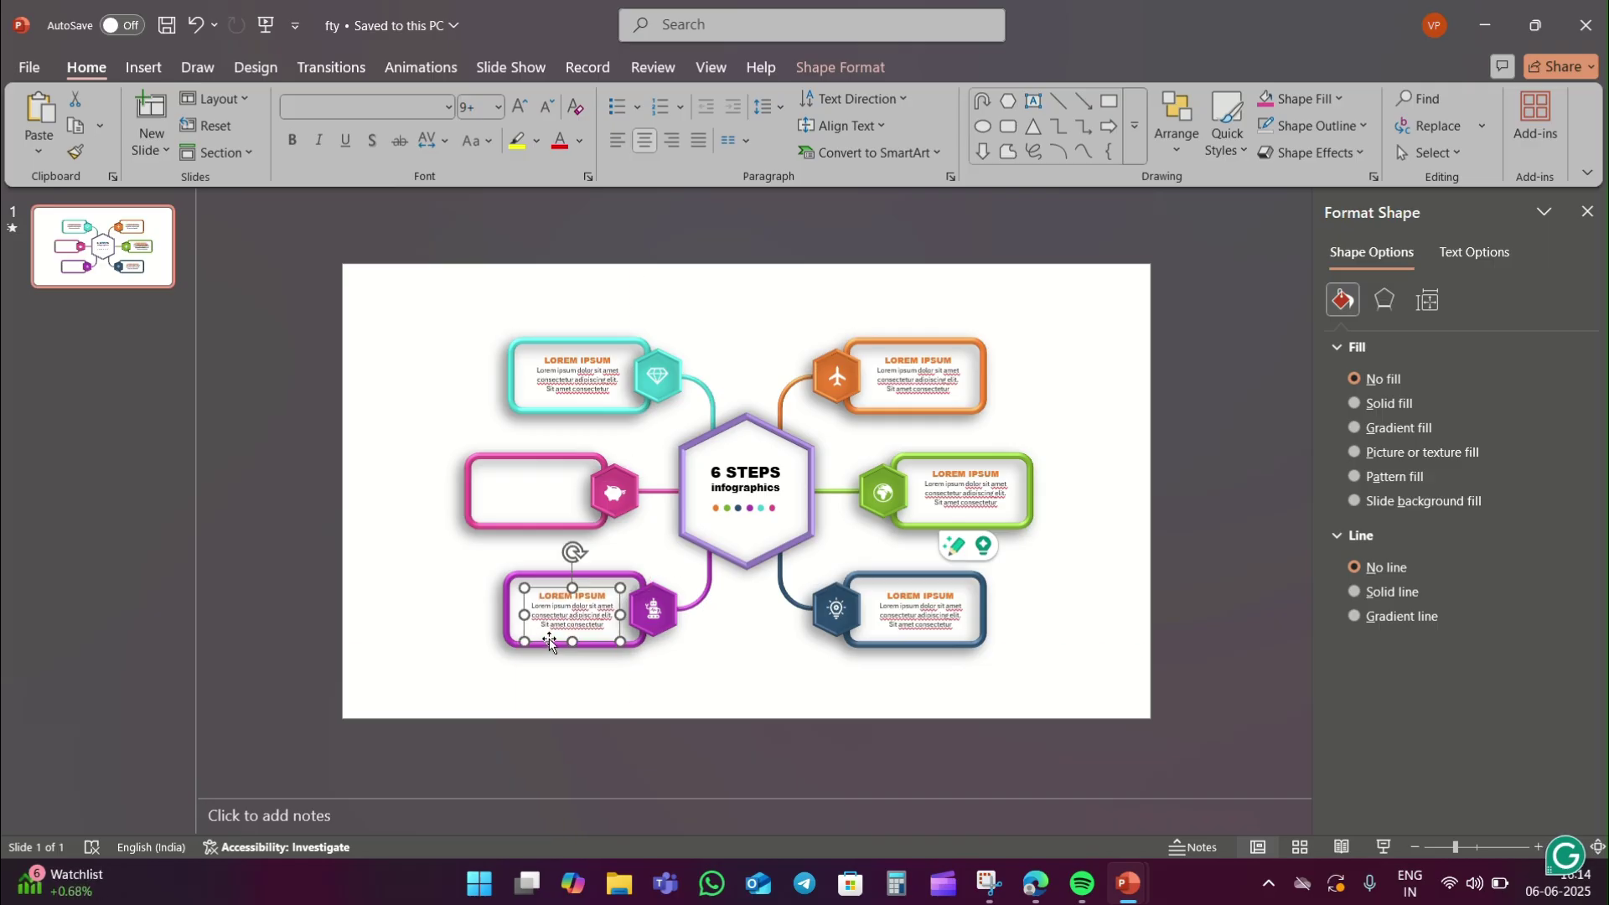
pyautogui.hotkey('ctrl', 'z')
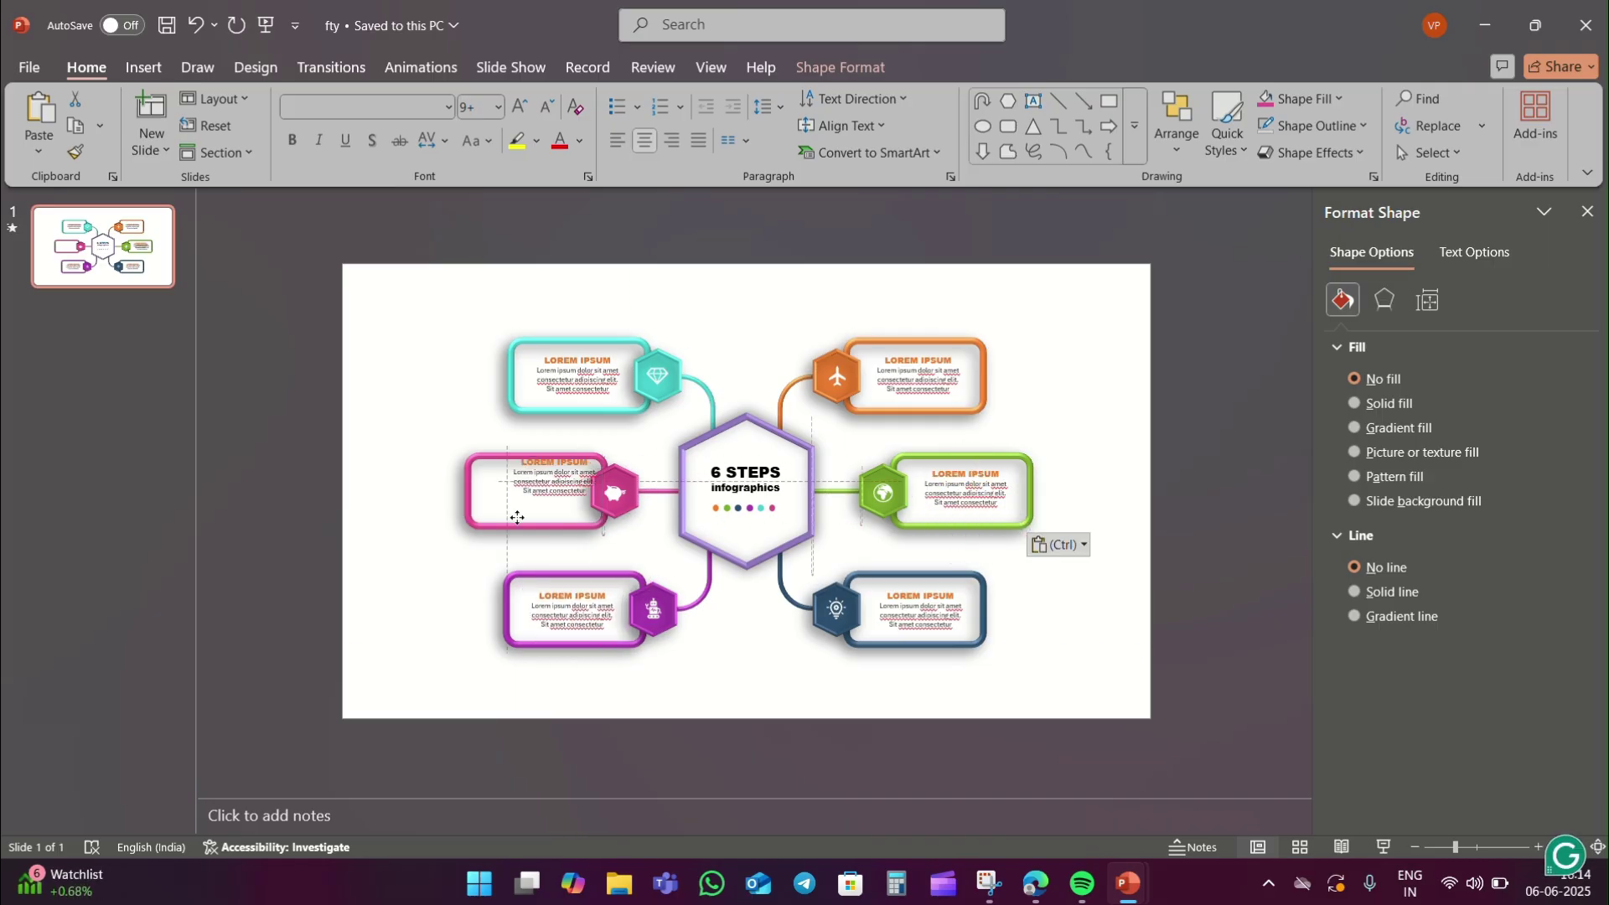
pyautogui.moveTo(908, 531); pyautogui.dragTo(473, 533)
pyautogui.click(694, 292)
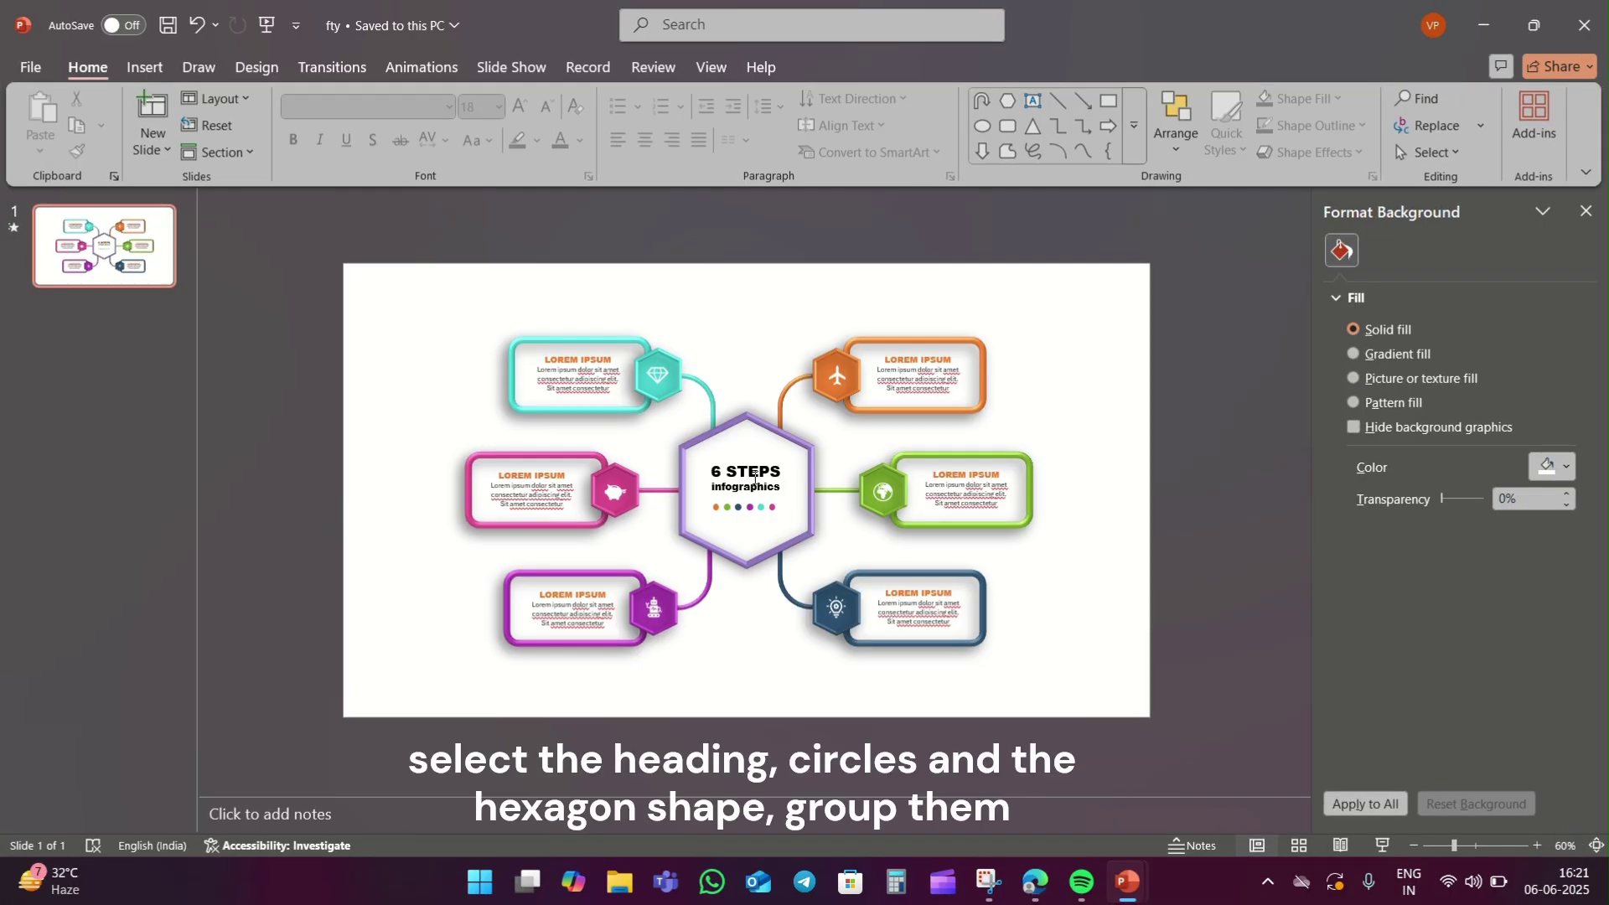
# Select the title, dot row and central hexagon, then group the teal hexagon with its icon.
pyautogui.click(750, 472)
pyautogui.keyDown('shift'); pyautogui.click(750, 508); pyautogui.keyUp('shift')
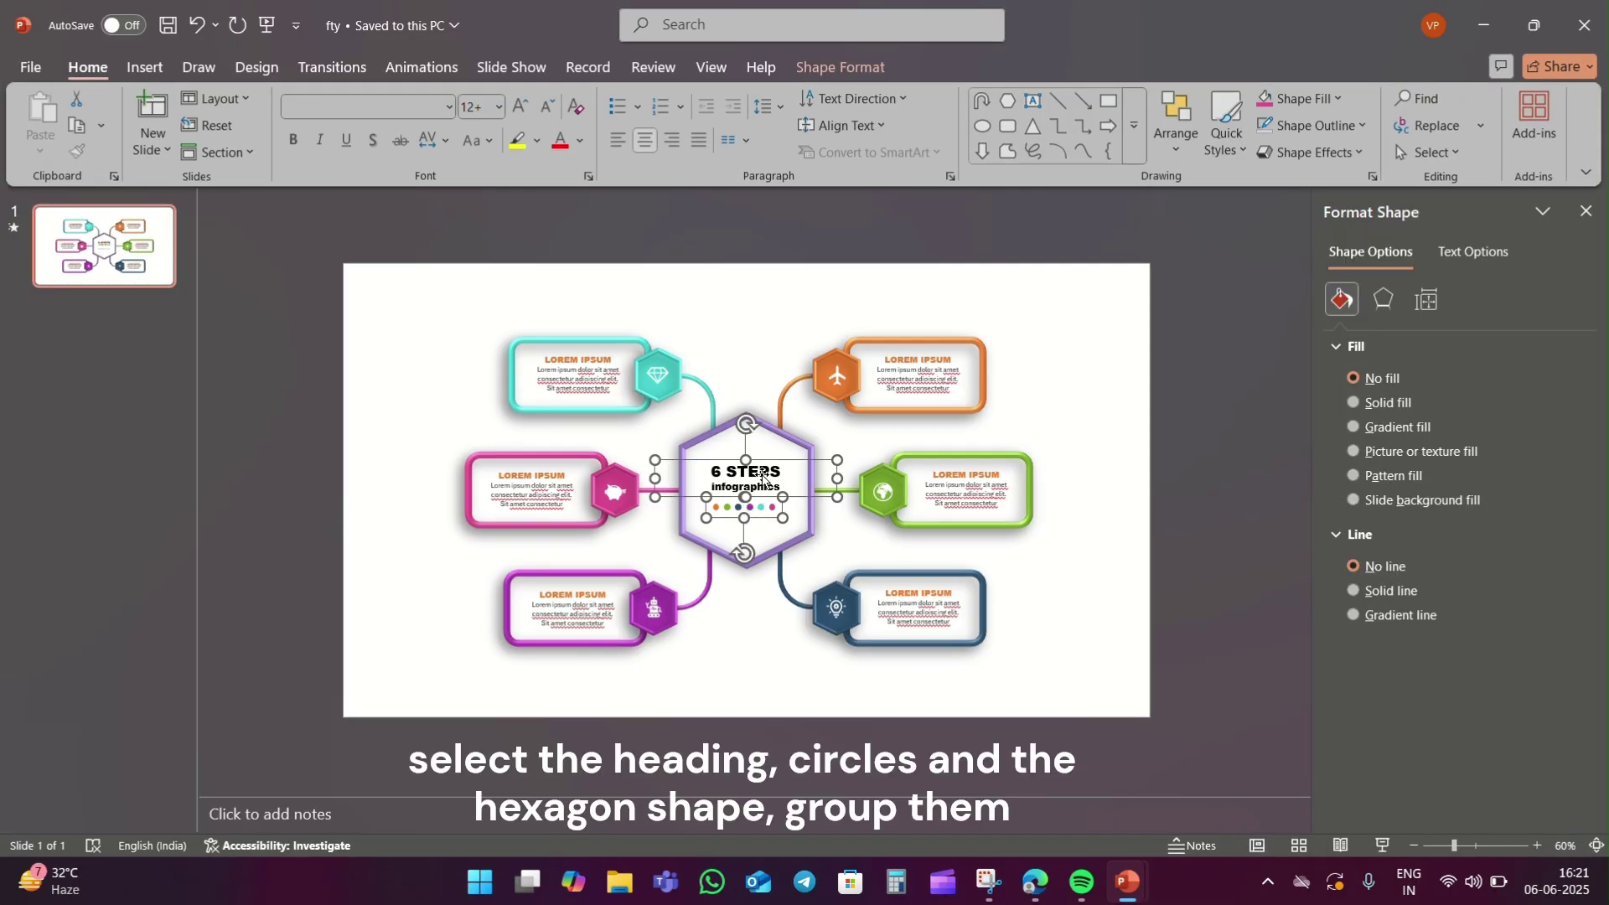
pyautogui.keyDown('shift'); pyautogui.click(771, 441); pyautogui.keyUp('shift')
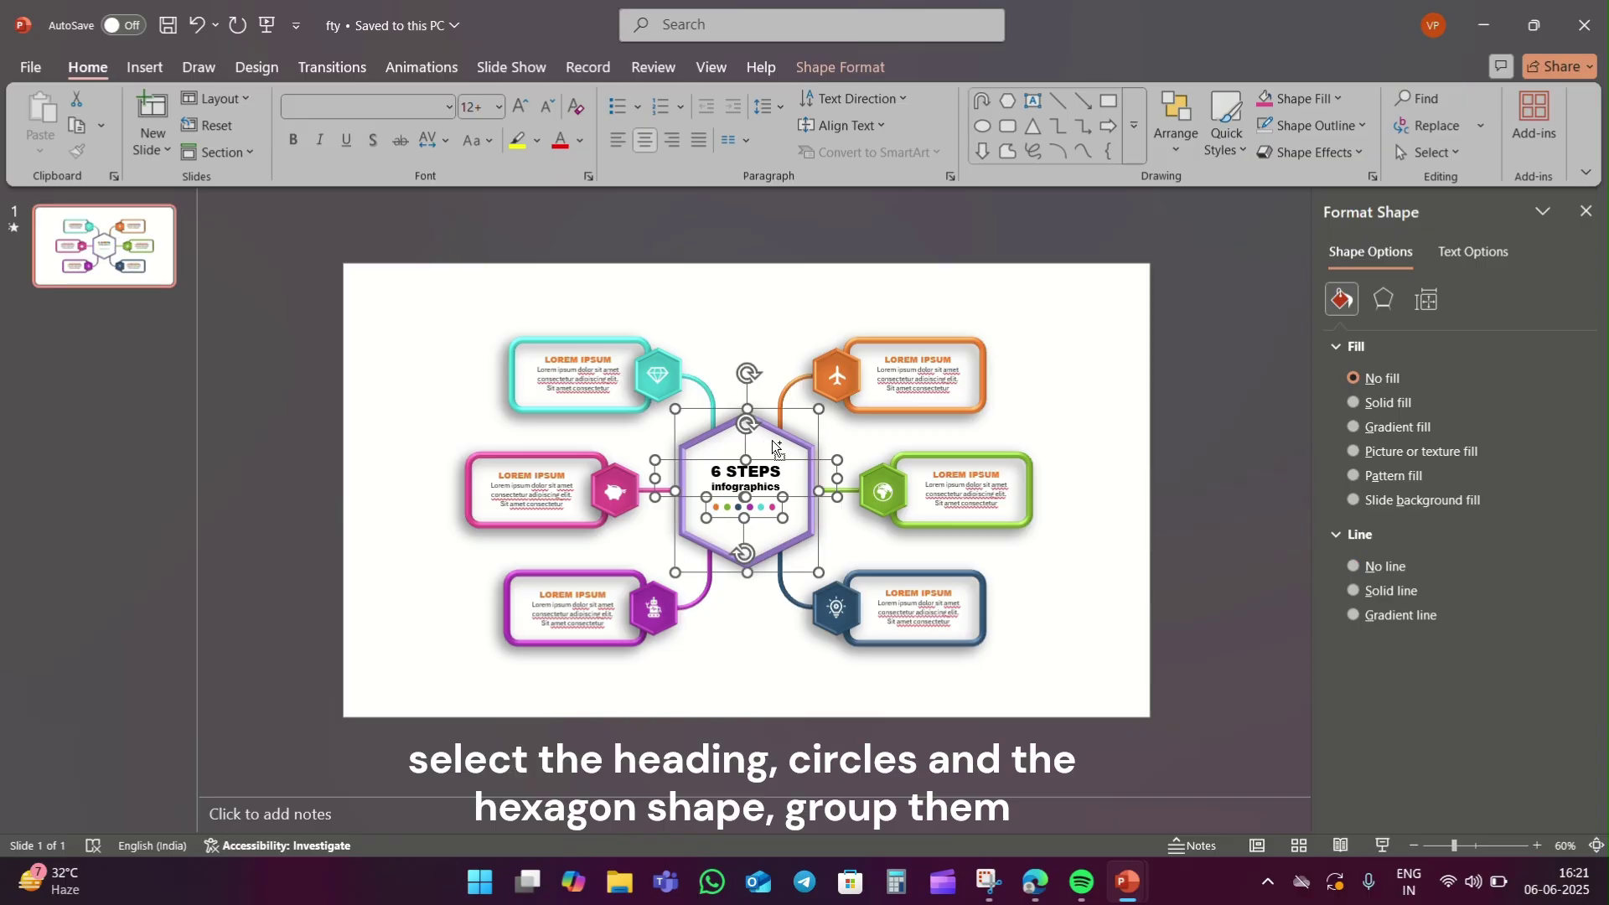
pyautogui.click(680, 375)
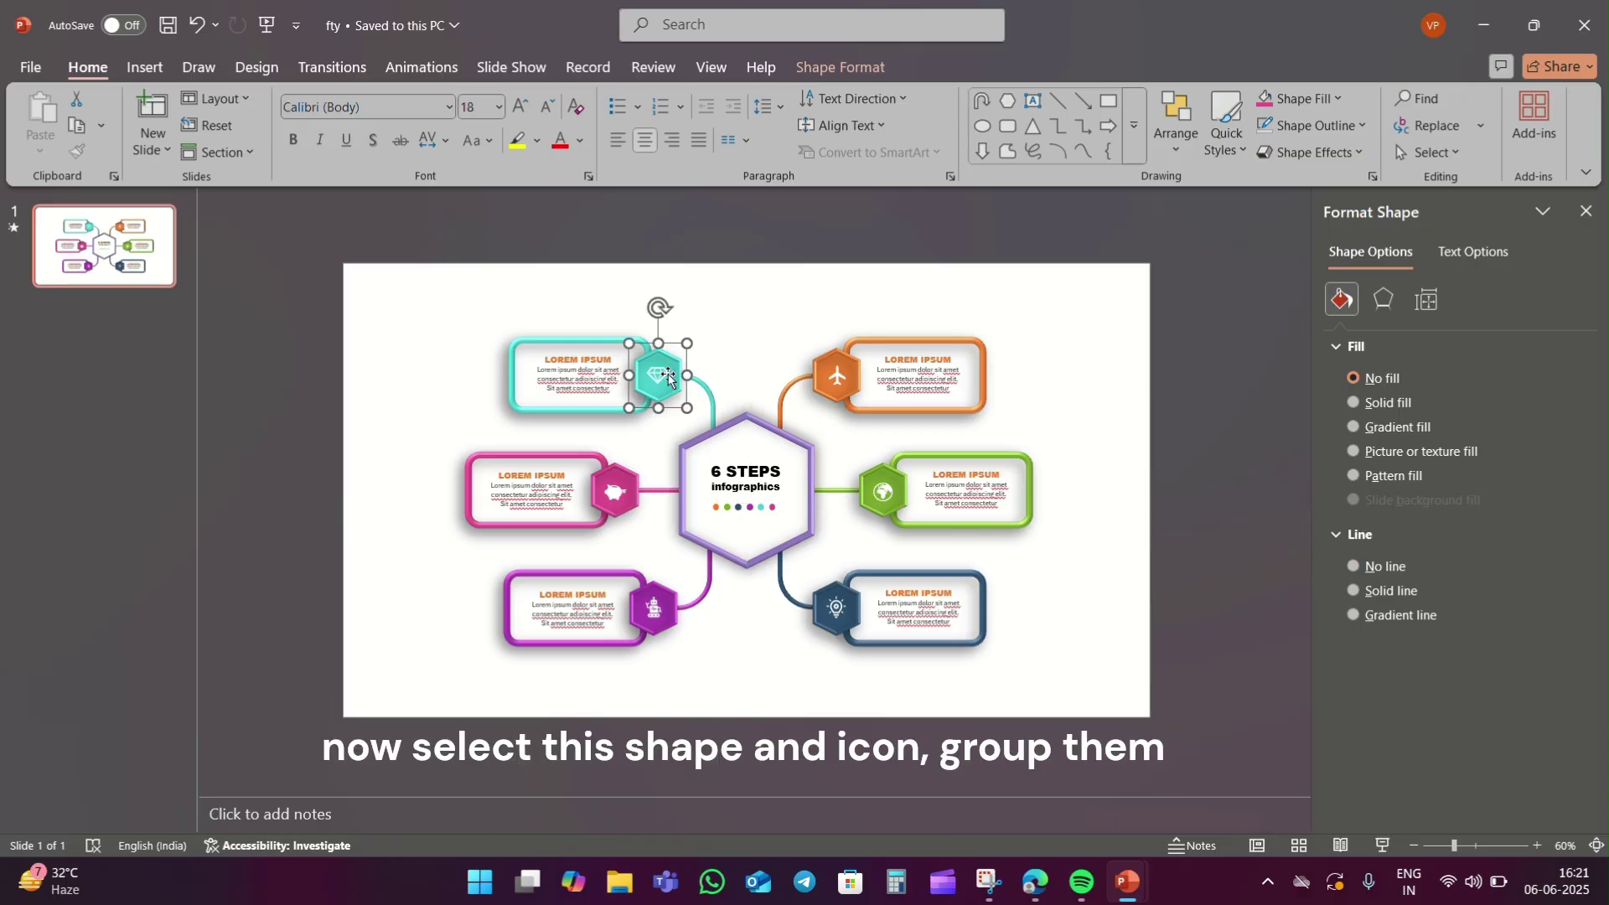
pyautogui.keyDown('shift'); pyautogui.click(666, 377); pyautogui.keyUp('shift')
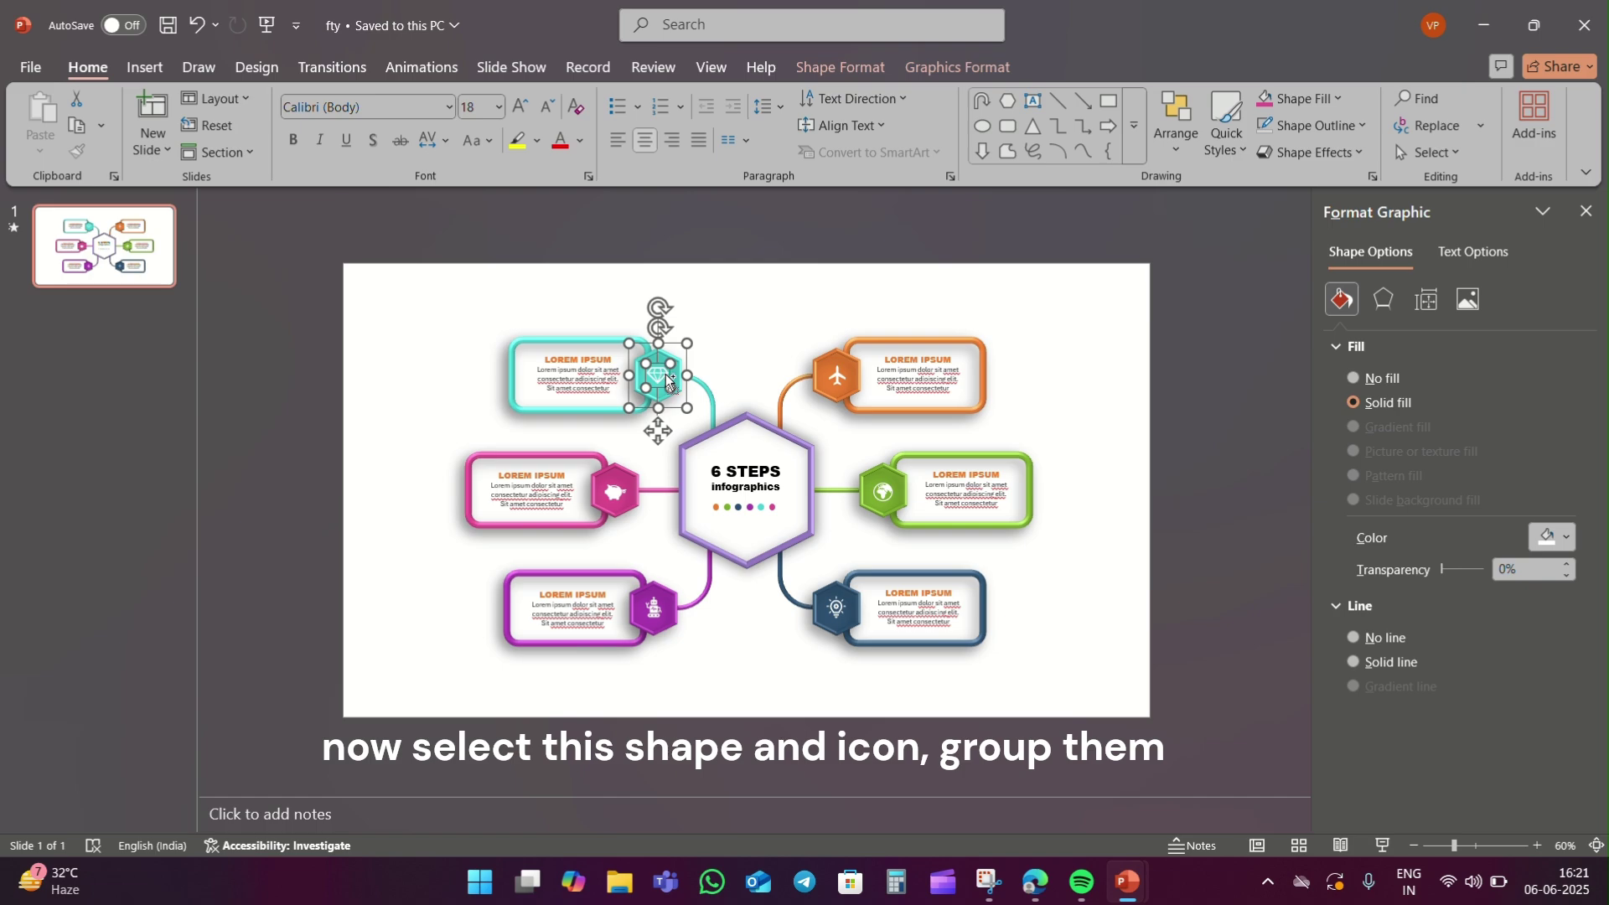
pyautogui.hotkey('ctrl', 'g')
# Group the orange, green and dark-blue hexagons with their icons.
pyautogui.click(839, 379)
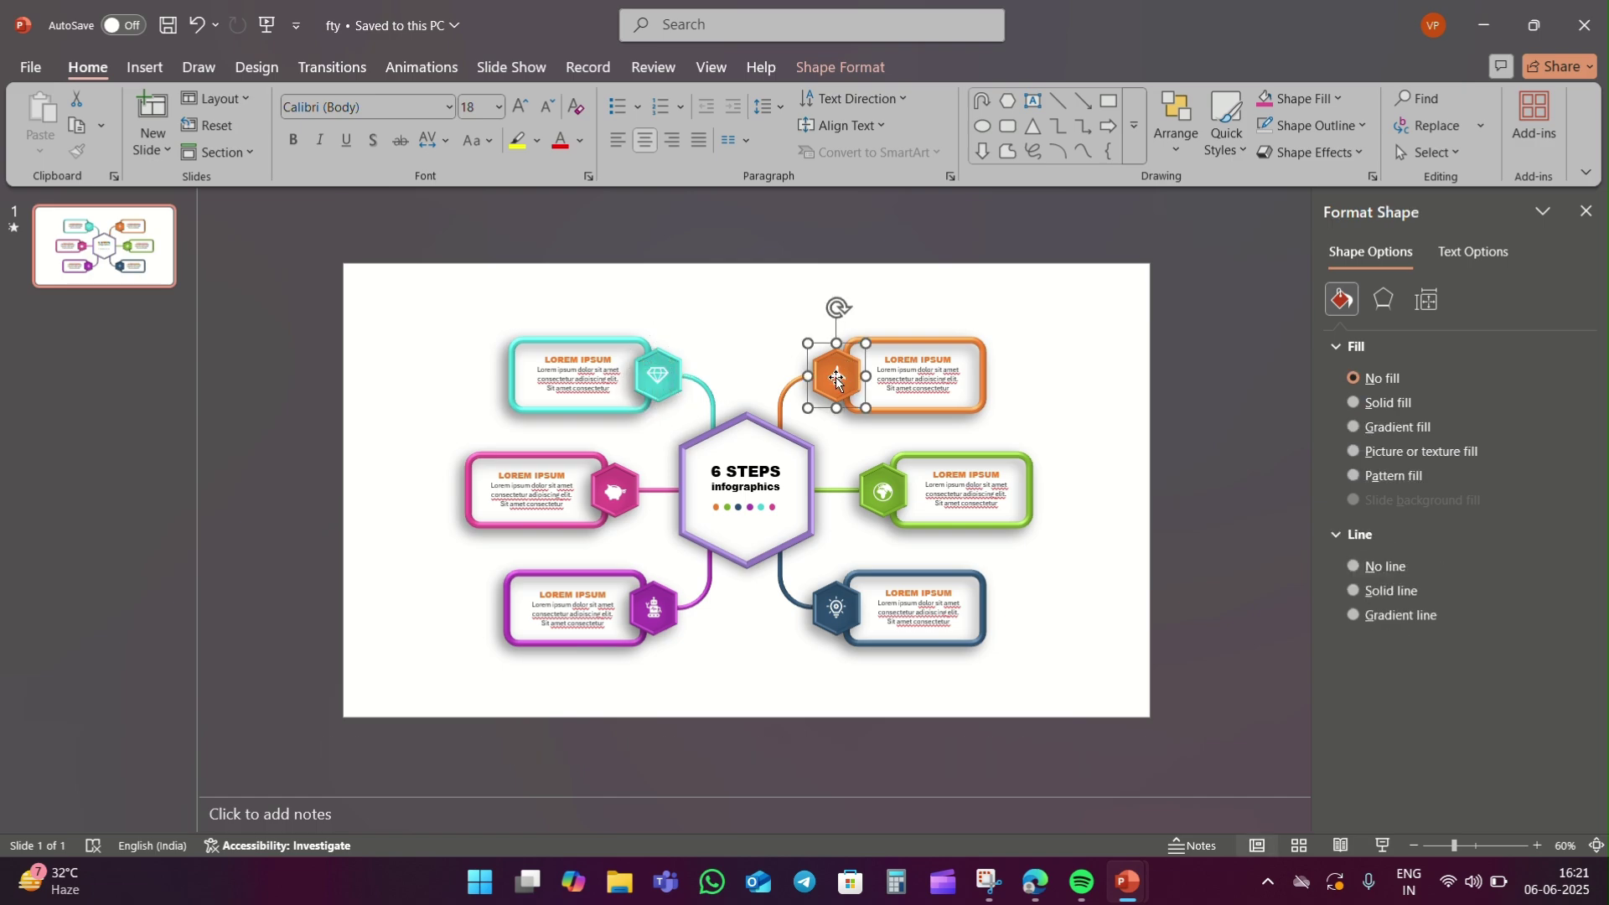
pyautogui.keyDown('shift'); pyautogui.click(836, 379); pyautogui.keyUp('shift')
pyautogui.hotkey('ctrl', 'g')
pyautogui.click(884, 491)
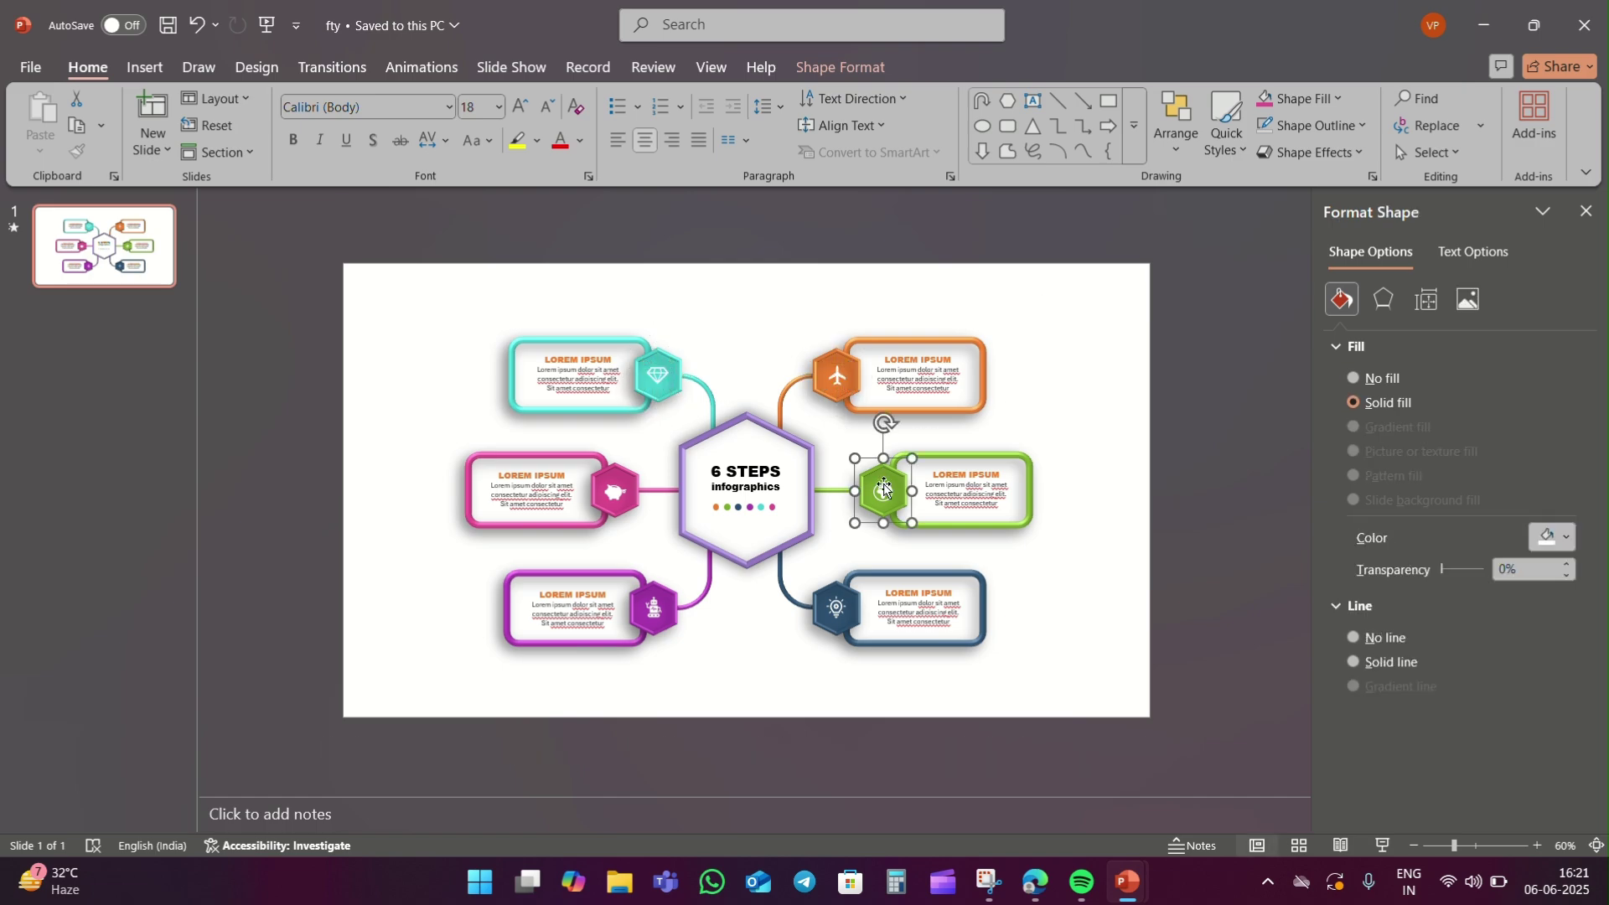
pyautogui.keyDown('shift'); pyautogui.click(884, 490); pyautogui.keyUp('shift')
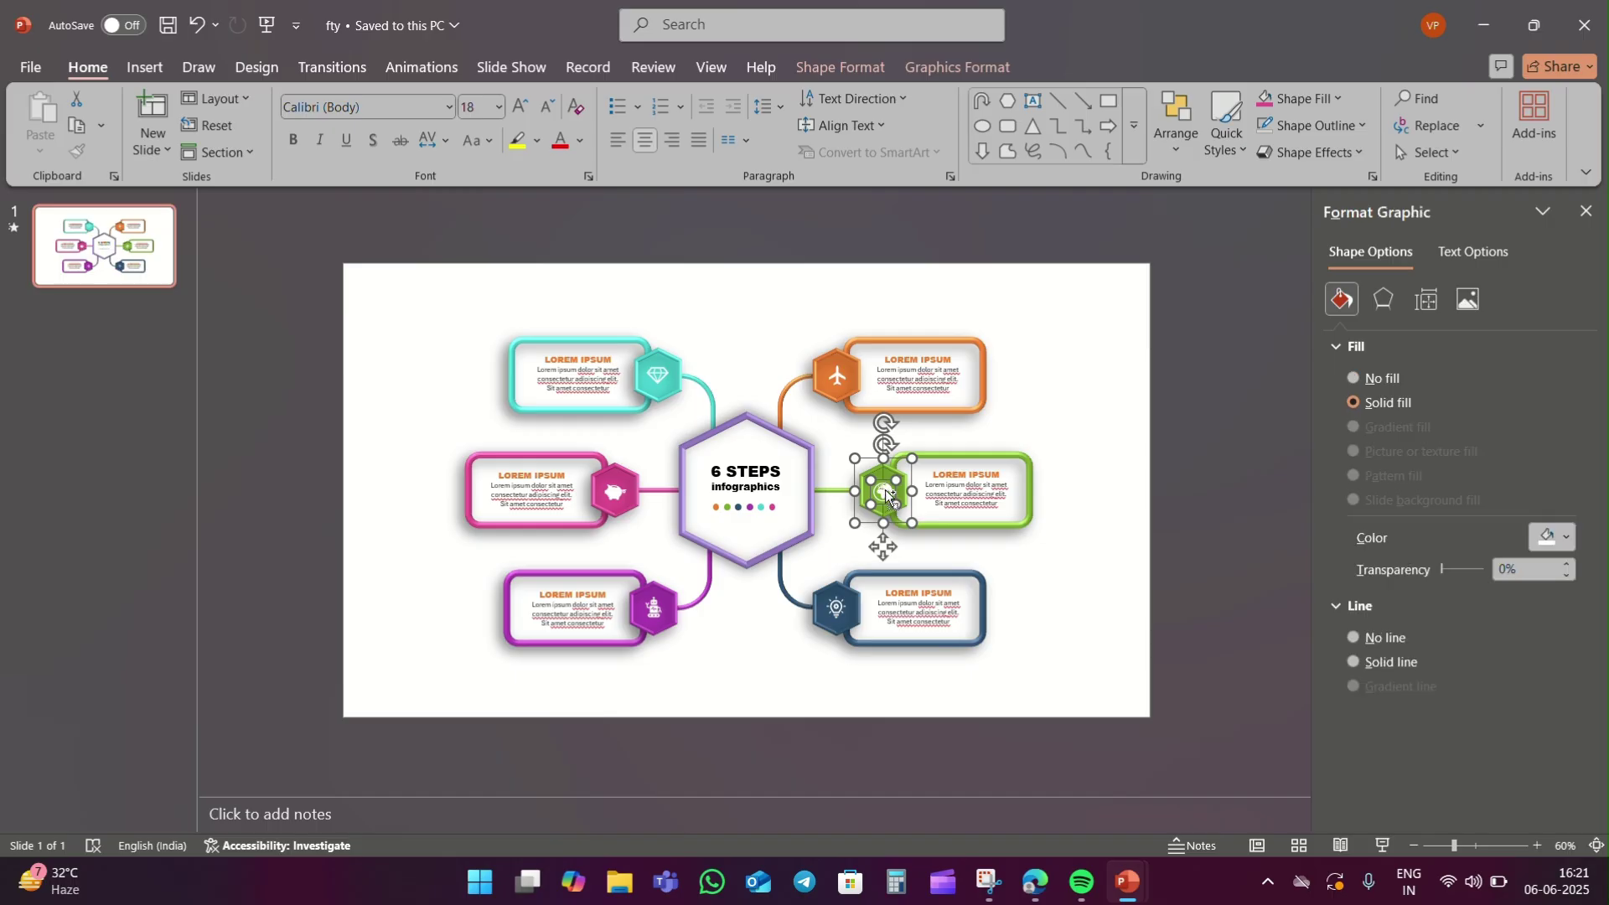
pyautogui.click(838, 605)
pyautogui.keyDown('shift'); pyautogui.click(840, 607); pyautogui.keyUp('shift')
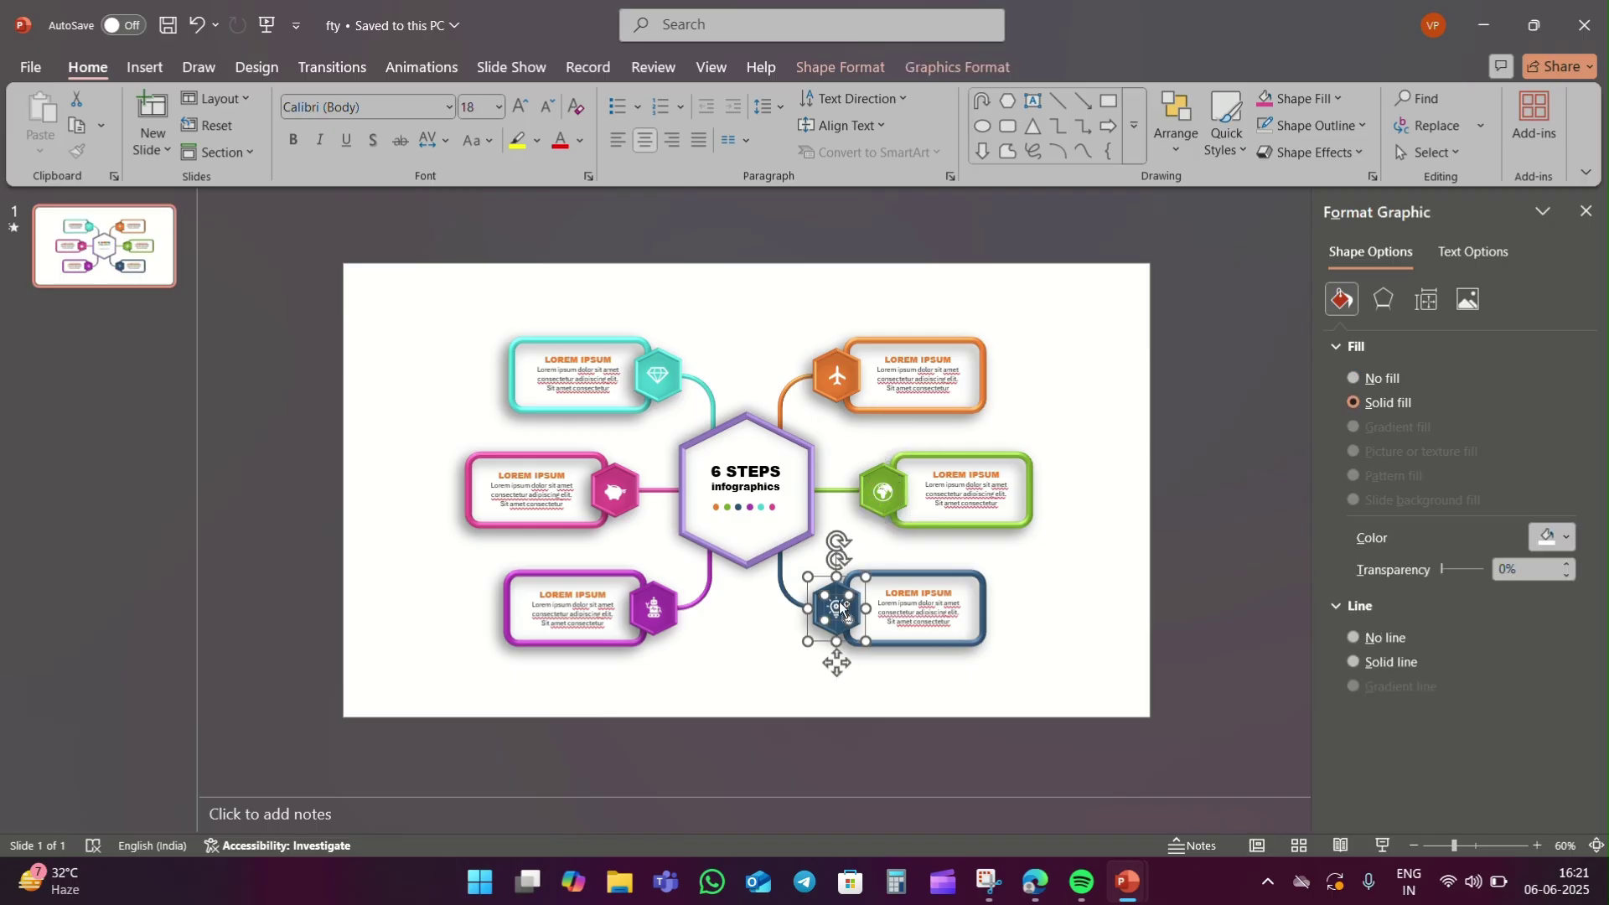
pyautogui.hotkey('ctrl', 'g')
# Group the purple and pink hexagons with their icons.
pyautogui.click(659, 613)
pyautogui.keyDown('shift'); pyautogui.click(657, 608); pyautogui.keyUp('shift')
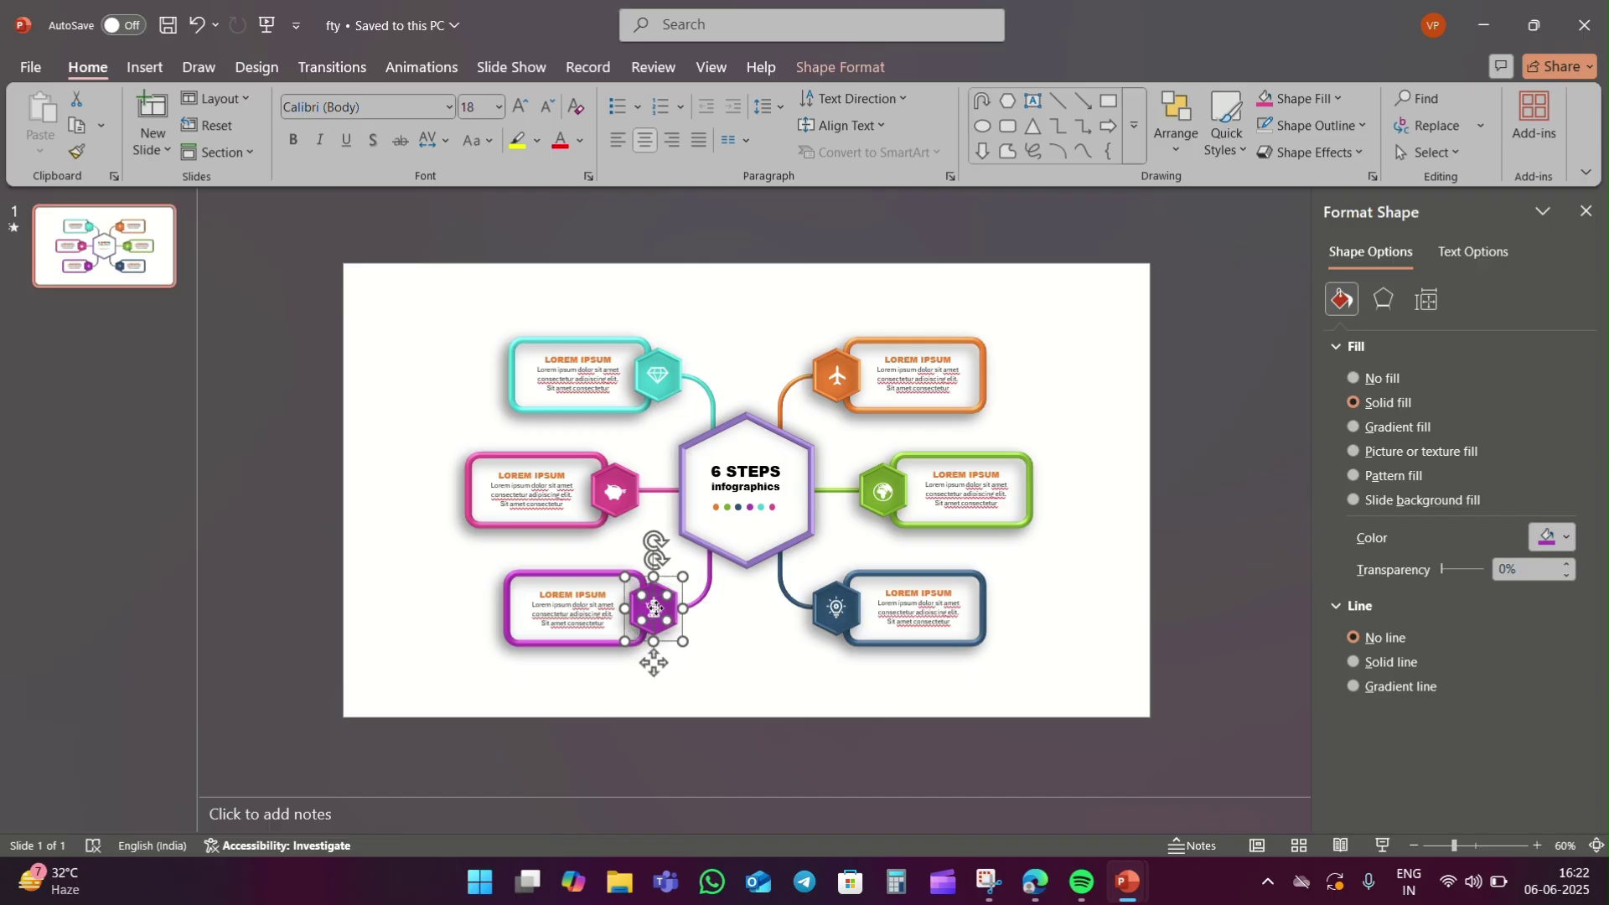
pyautogui.hotkey('ctrl', 'g')
pyautogui.click(616, 493)
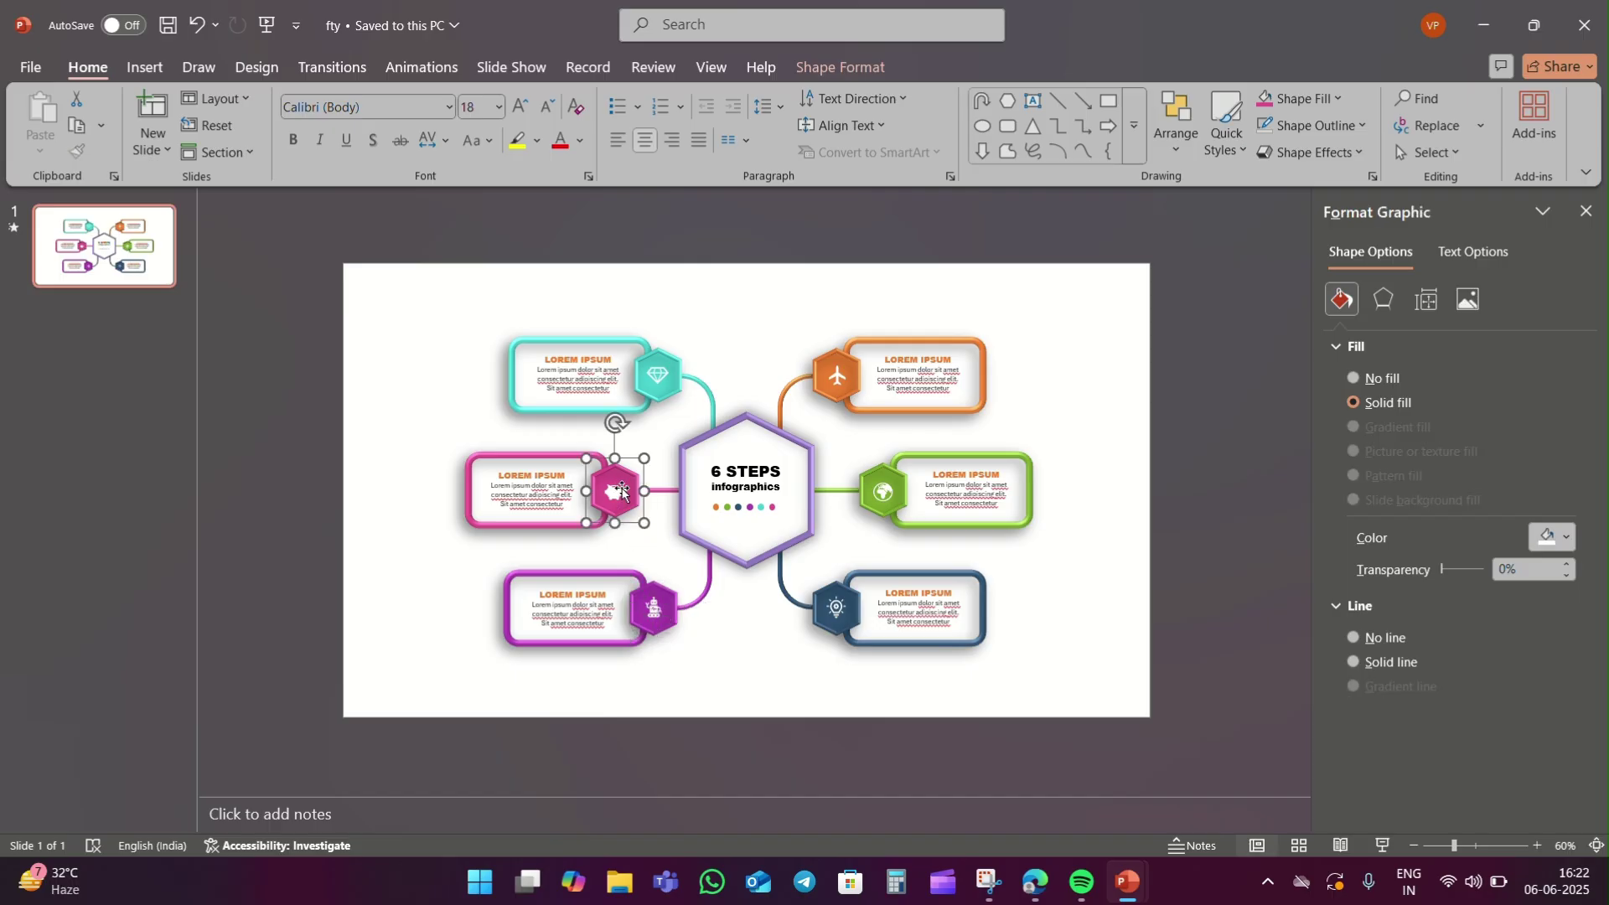
pyautogui.keyDown('shift'); pyautogui.click(618, 494); pyautogui.keyUp('shift')
pyautogui.click(741, 322)
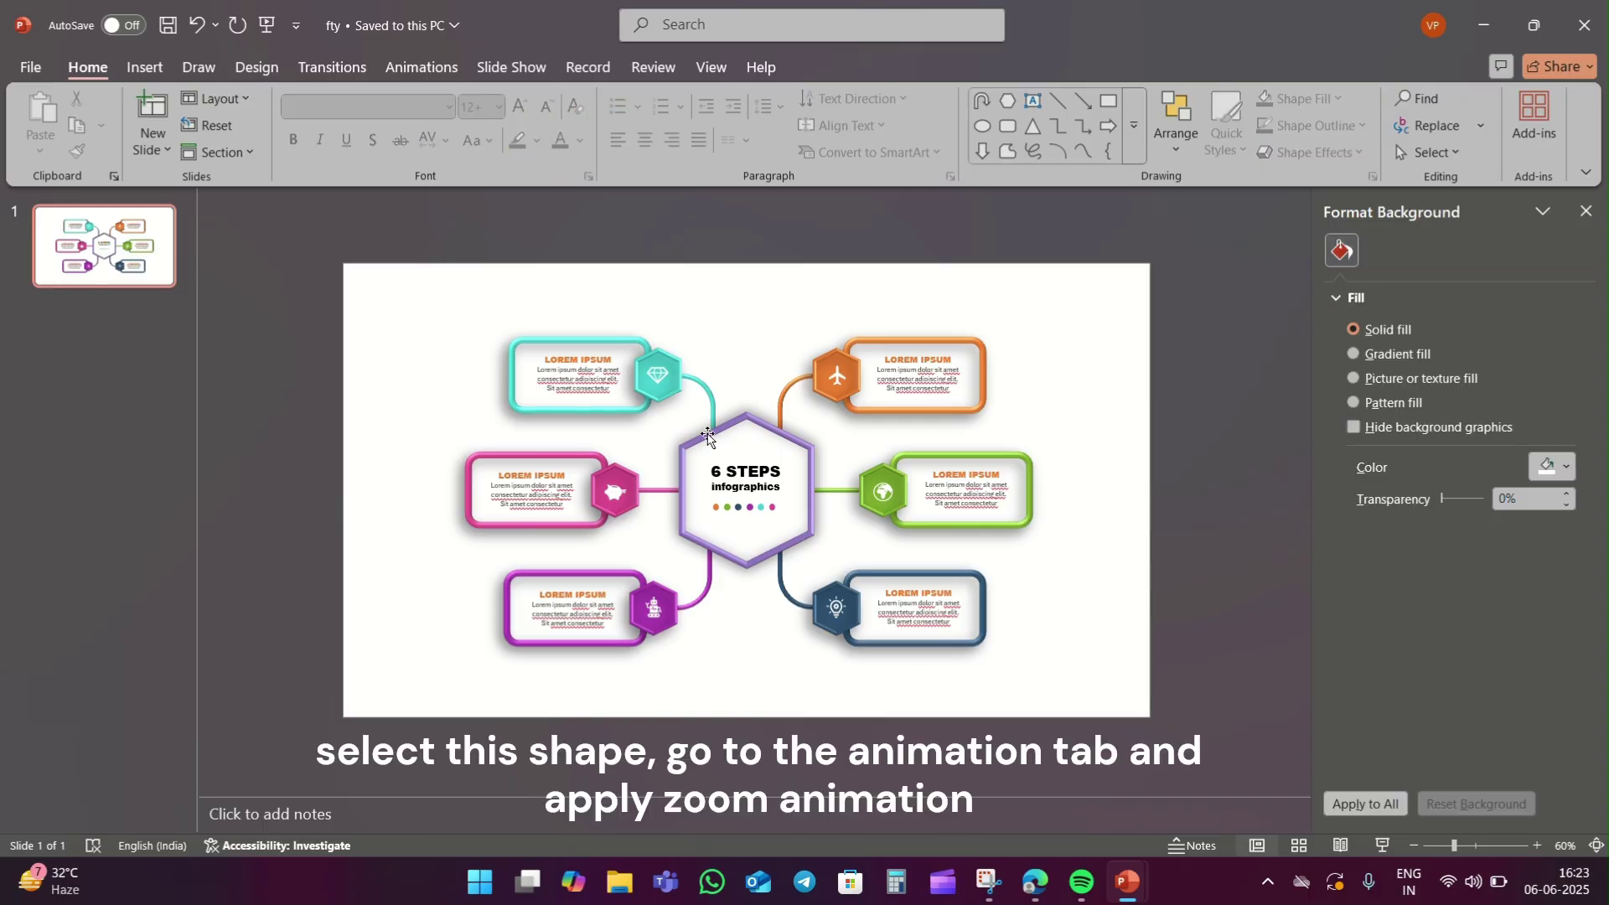
# Apply a Zoom entrance to the central hexagon group, 01.00 duration, starting With Previous.
pyautogui.click(730, 455)
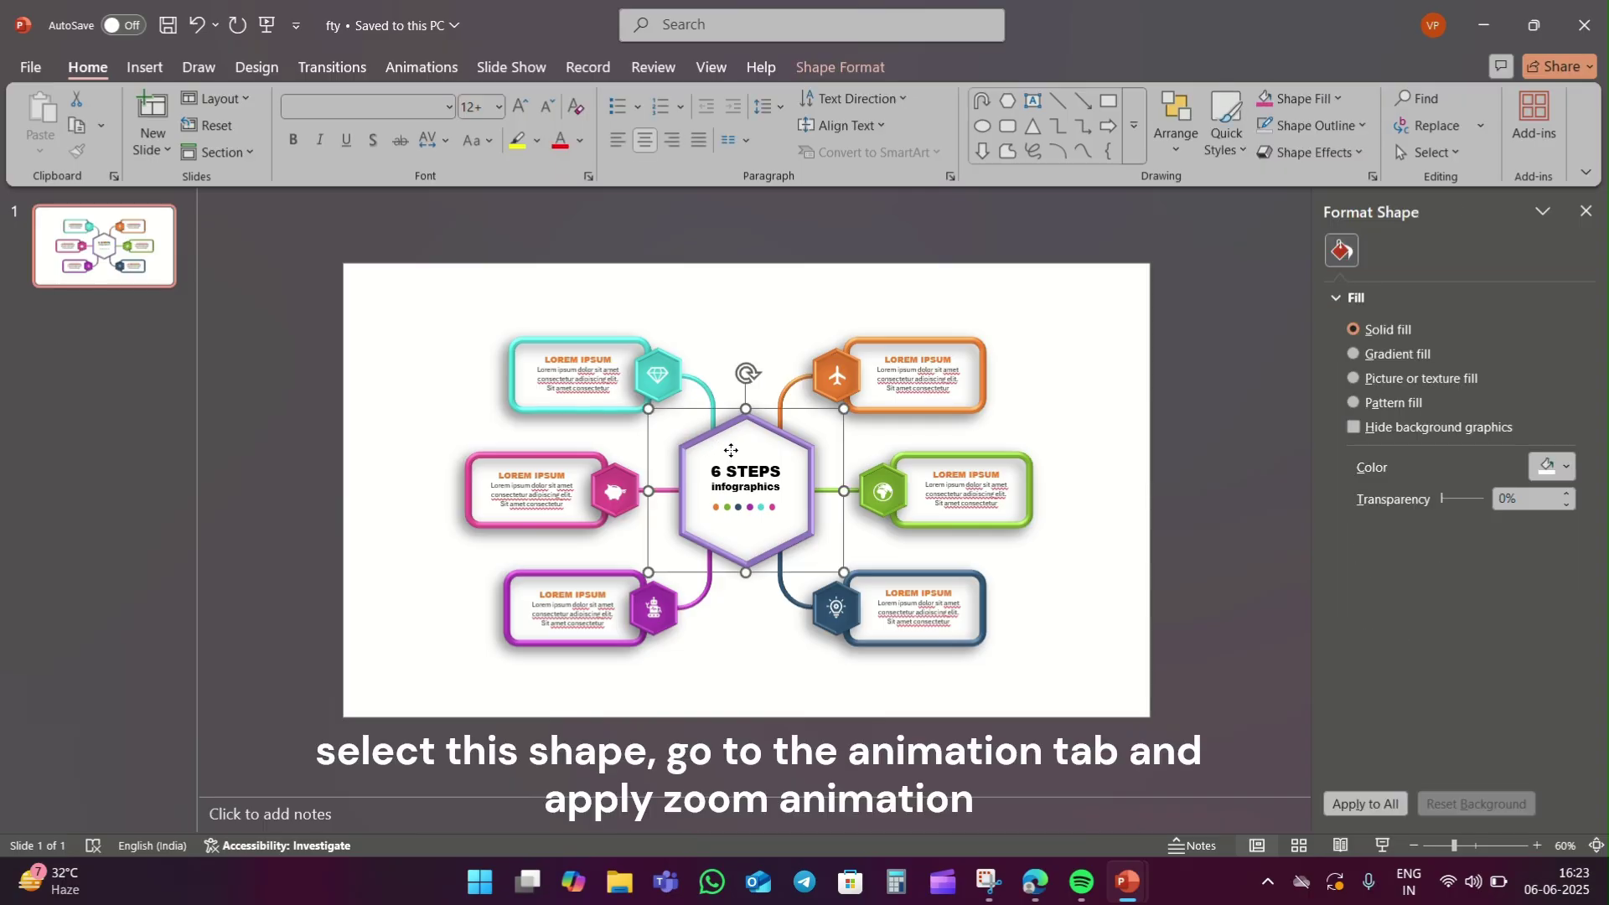
pyautogui.click(429, 72)
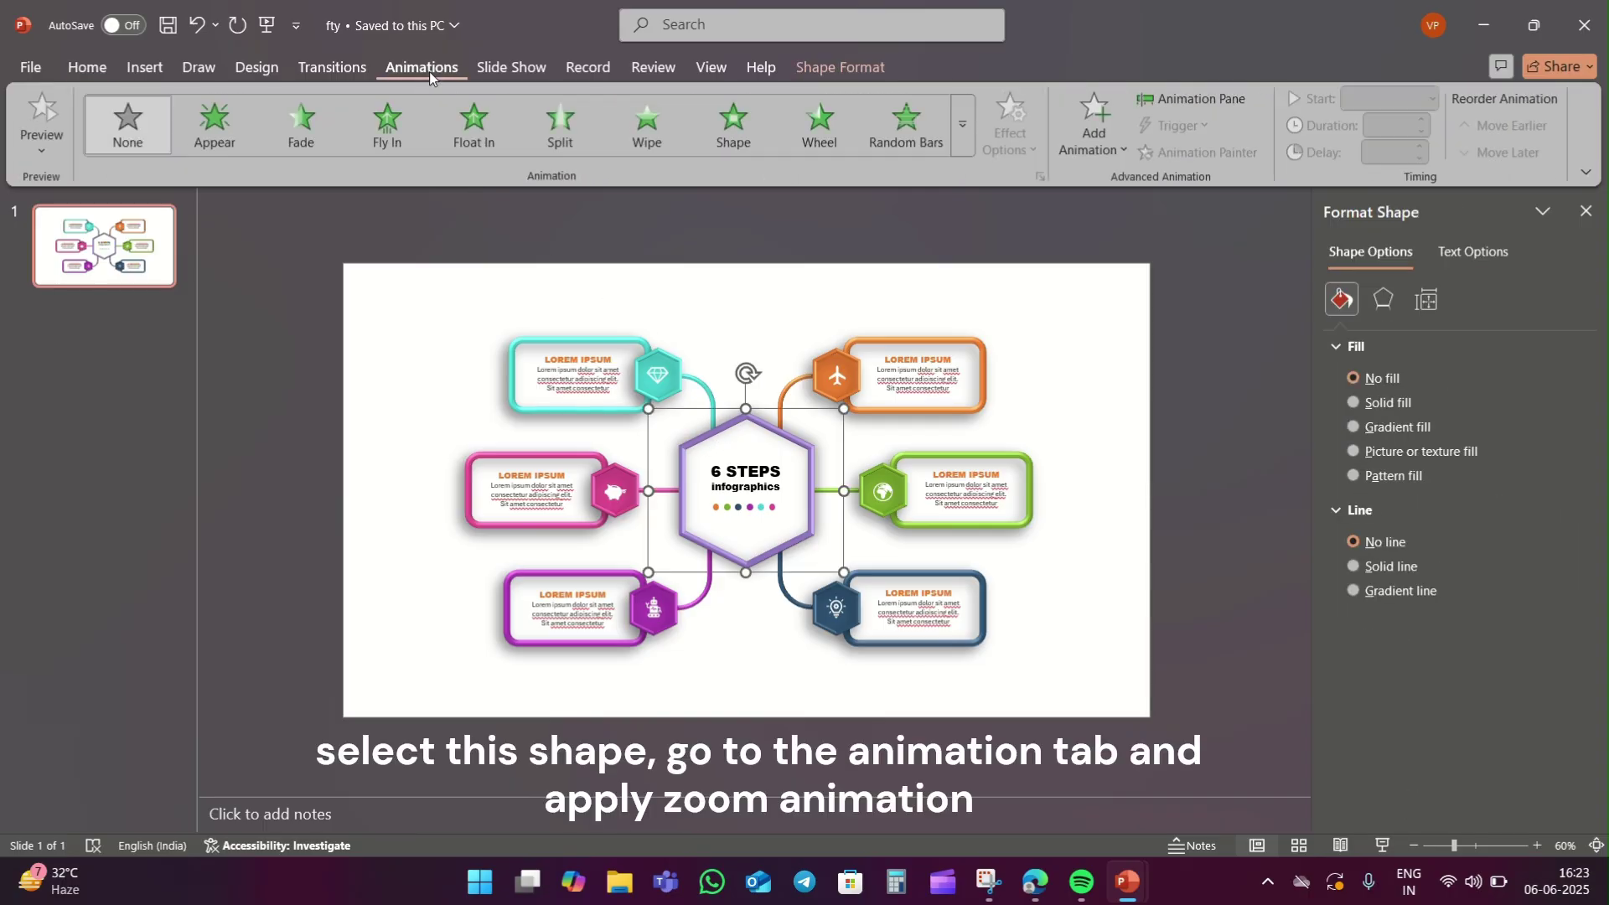
pyautogui.click(962, 134)
pyautogui.click(127, 276)
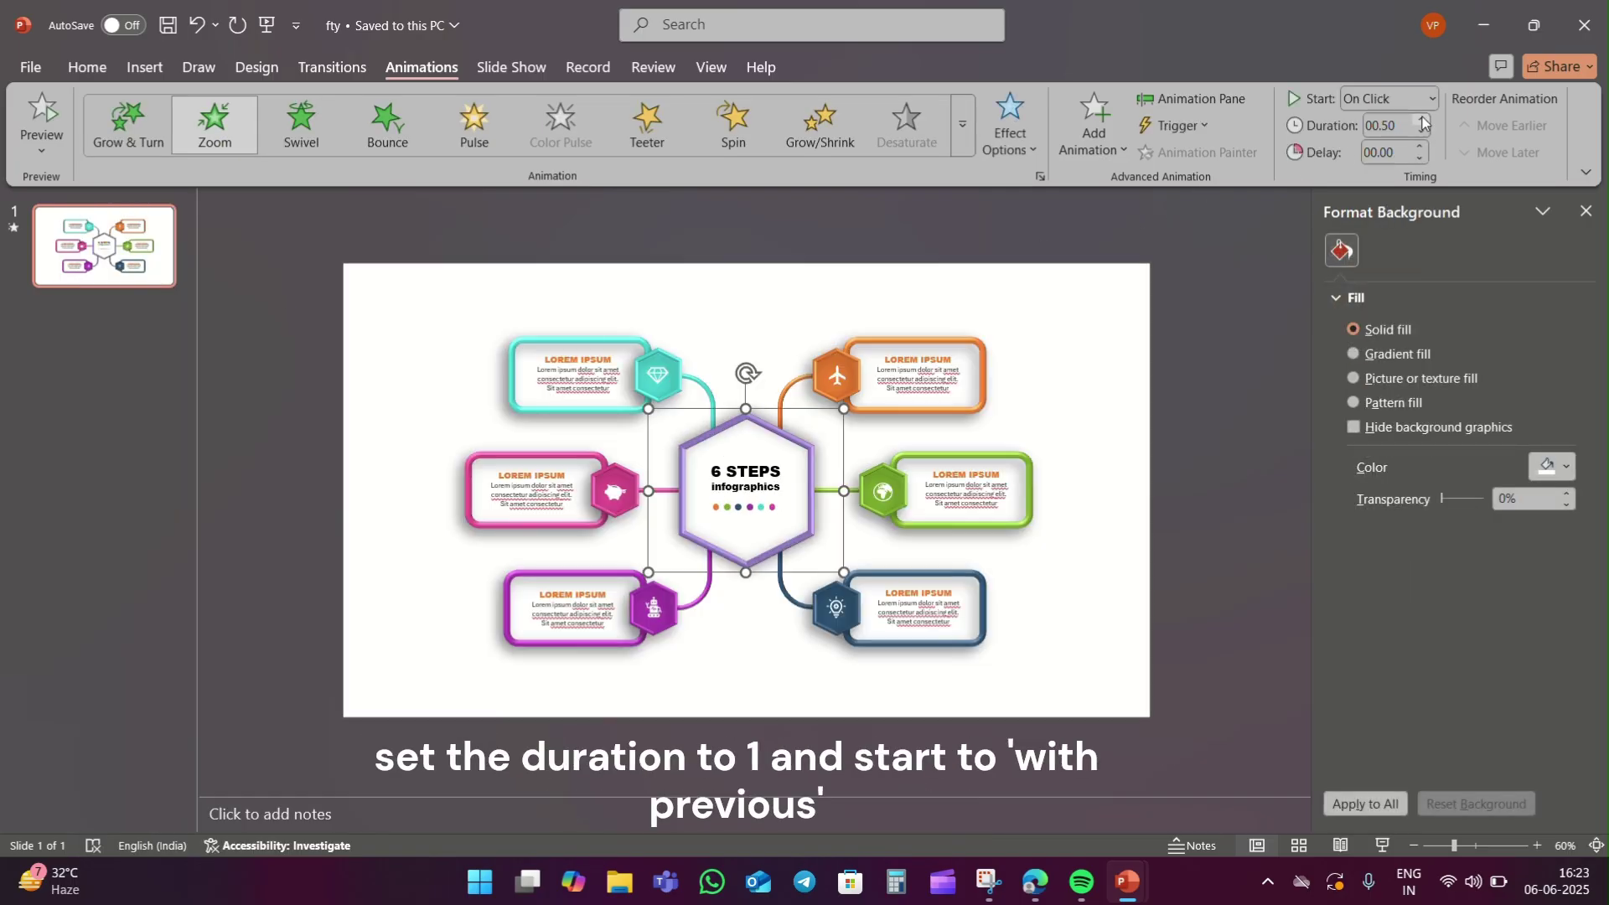
pyautogui.click(1422, 119)
pyautogui.click(1415, 104)
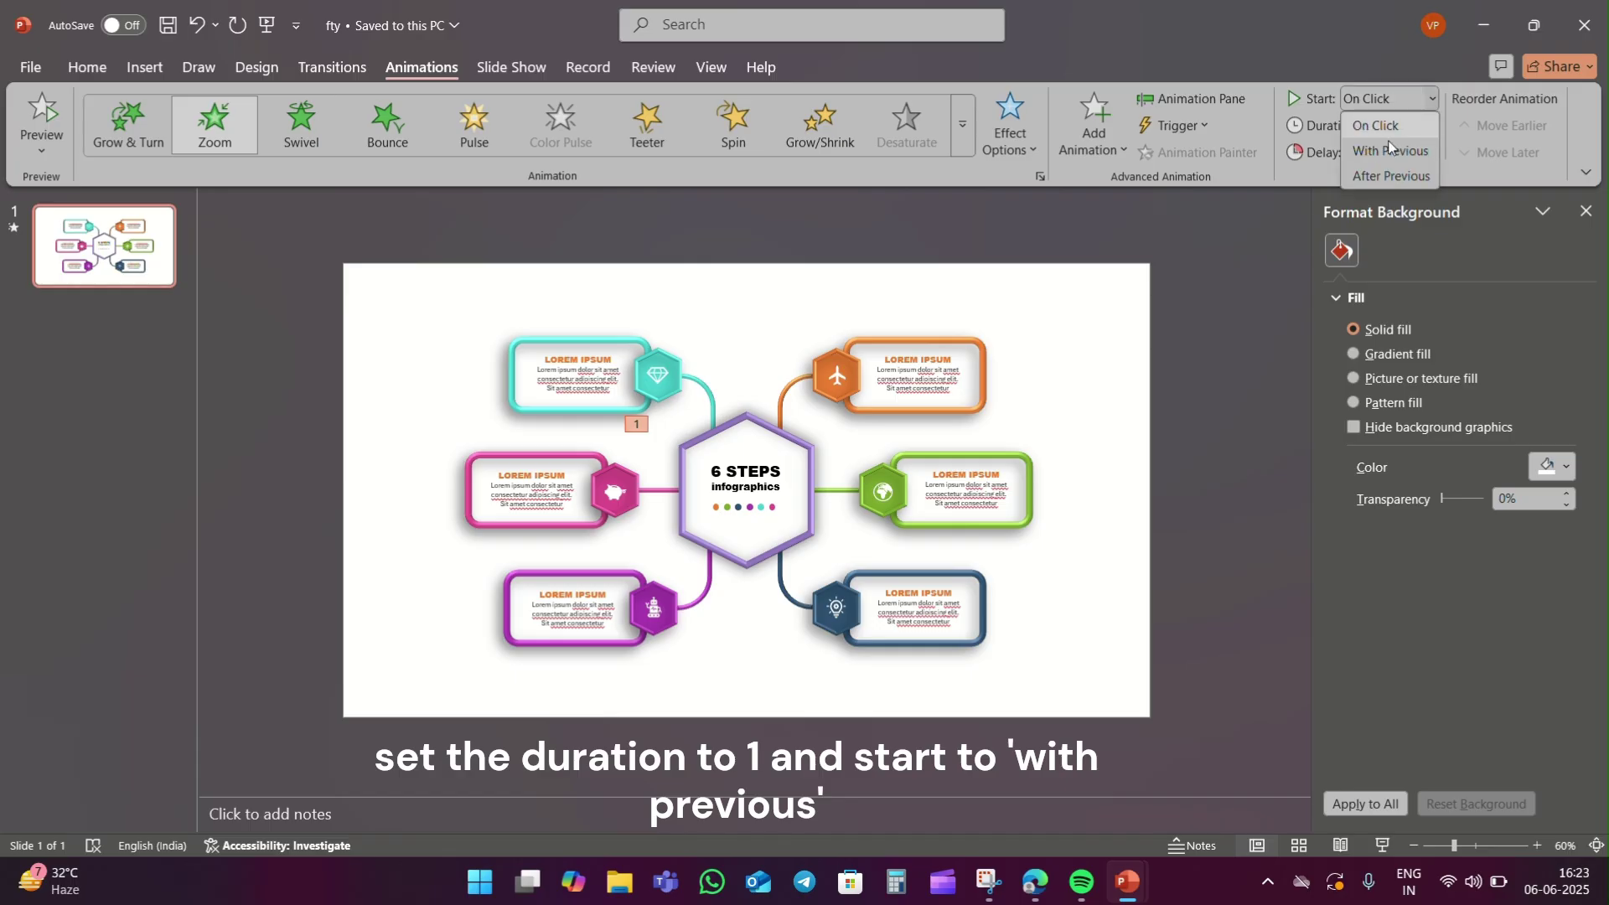
pyautogui.click(1383, 148)
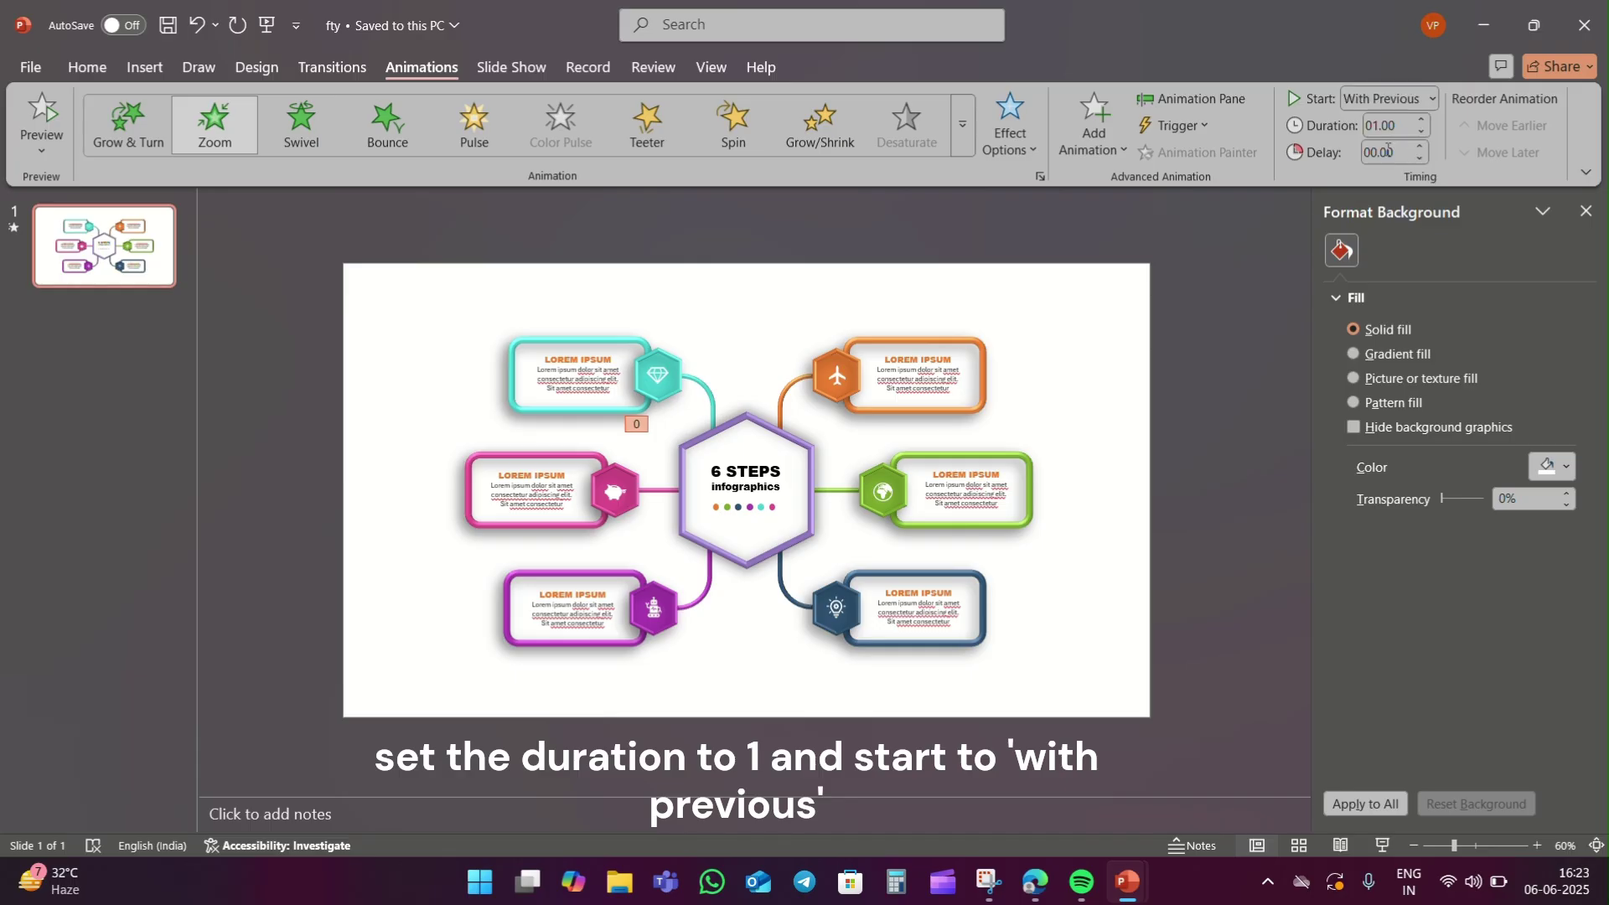
# Give the teal hexagon's connector a Wipe entrance starting After Previous.
pyautogui.click(710, 393)
pyautogui.click(661, 134)
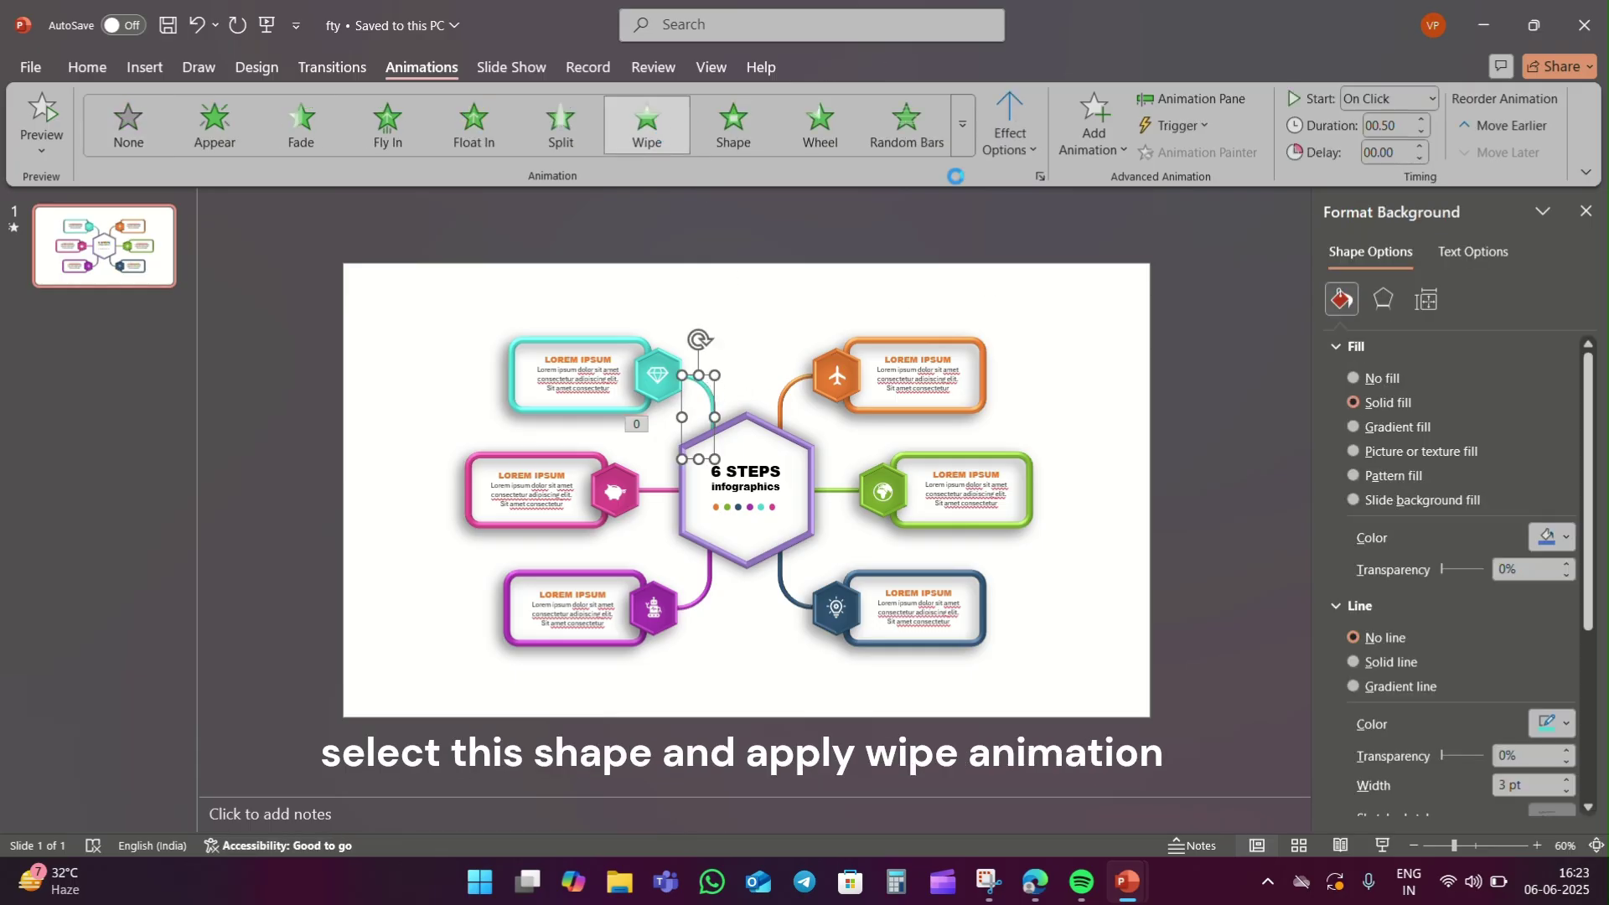
pyautogui.click(1424, 99)
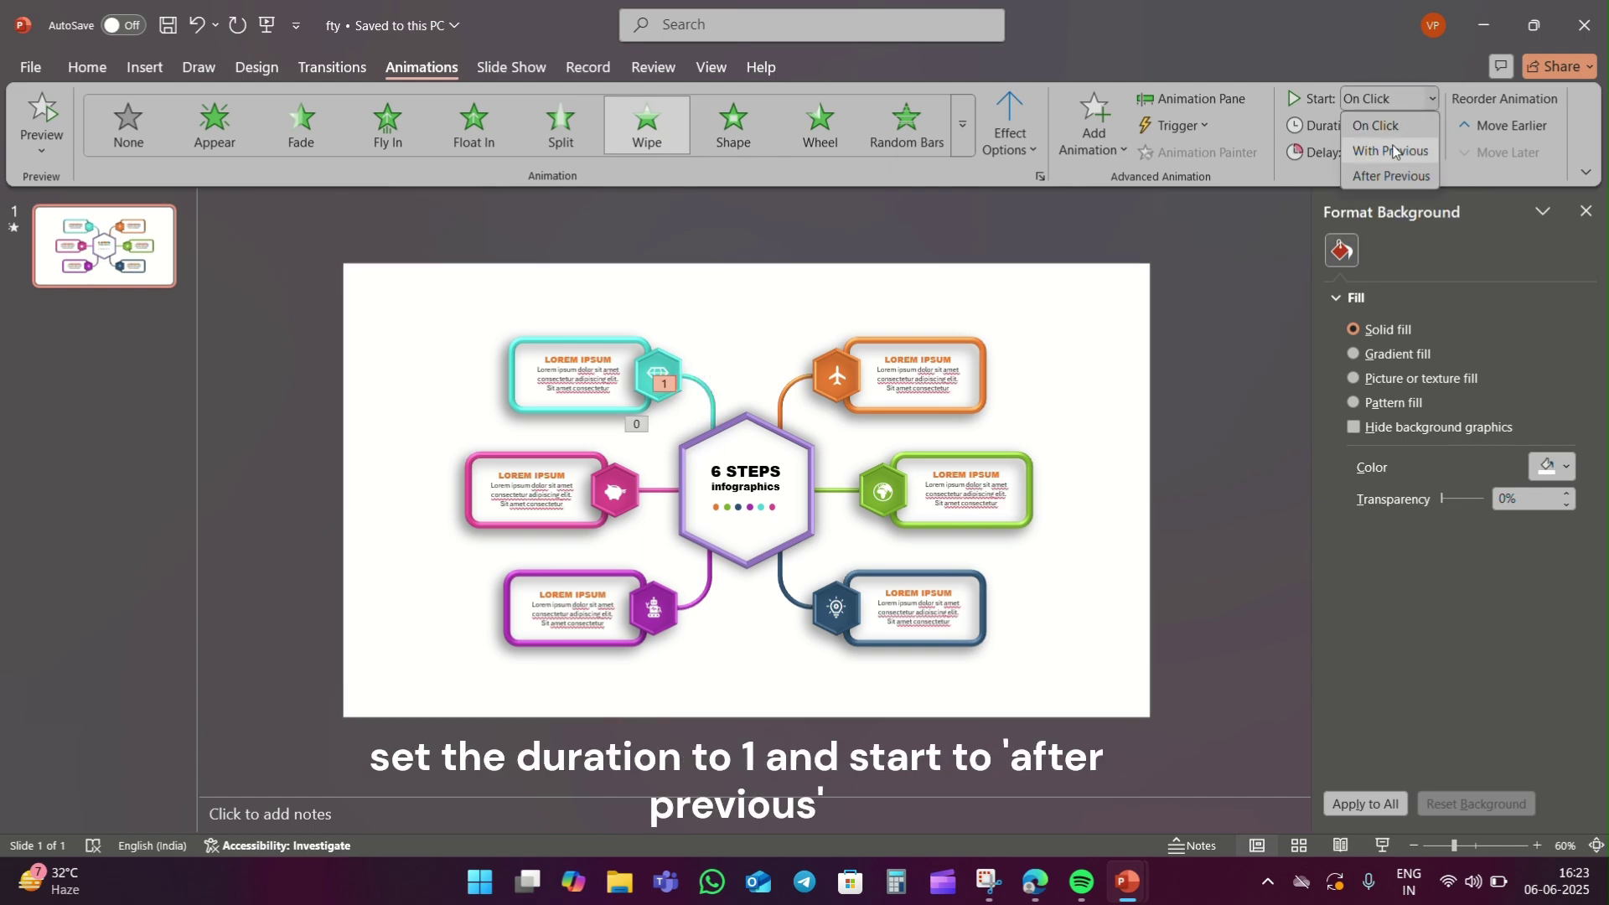
pyautogui.click(1389, 176)
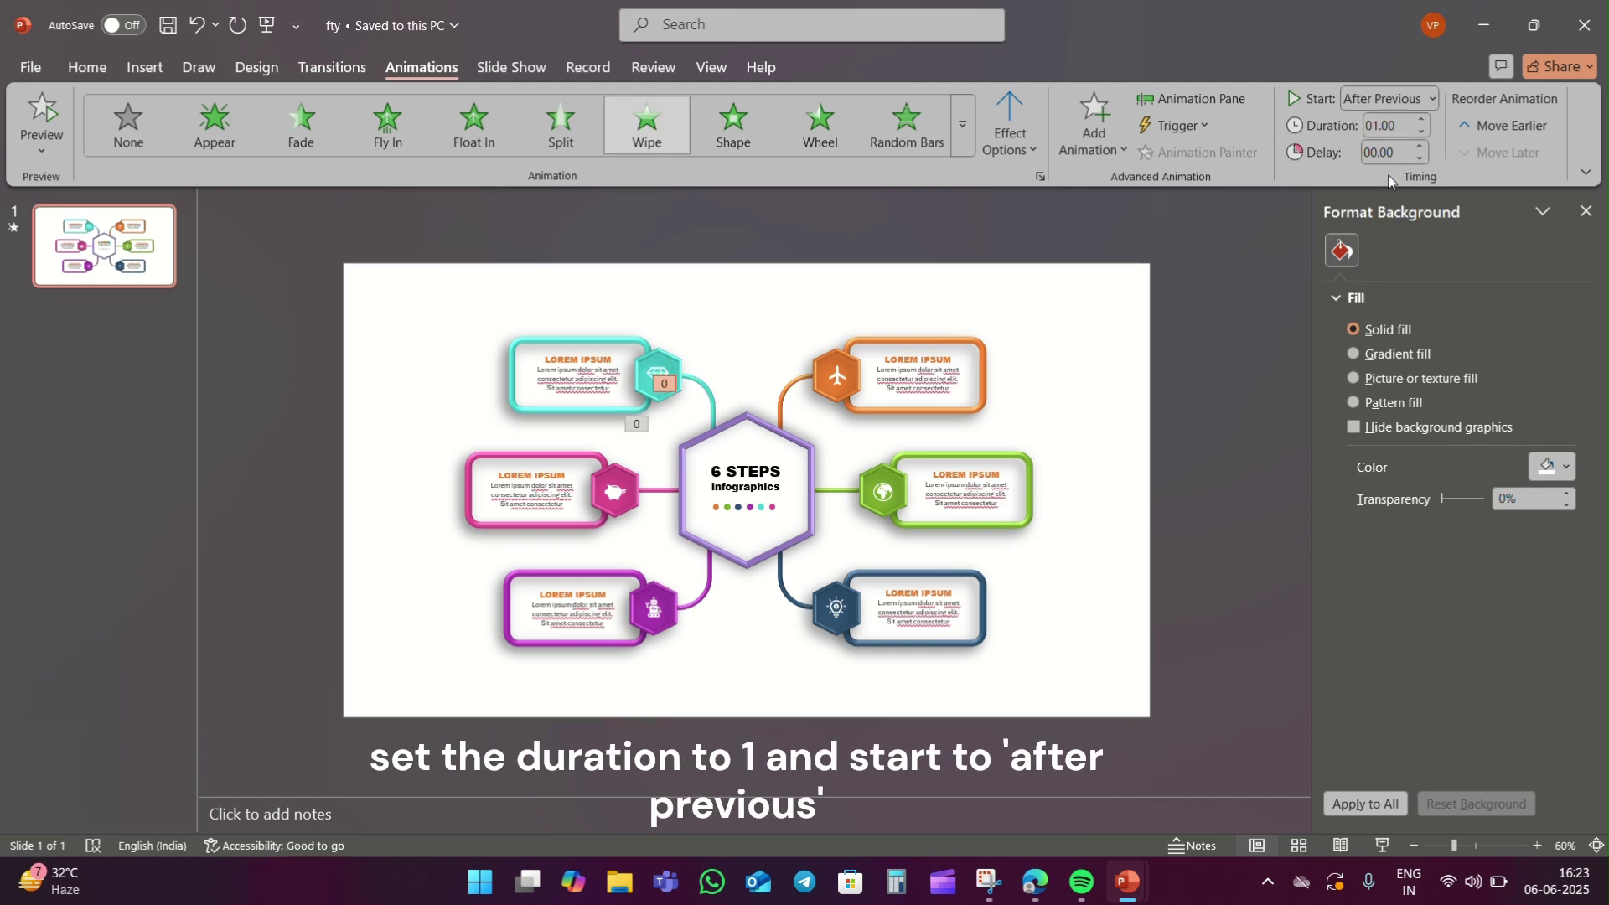
# Make the teal hexagon and icon group zoom in With Previous.
pyautogui.click(663, 362)
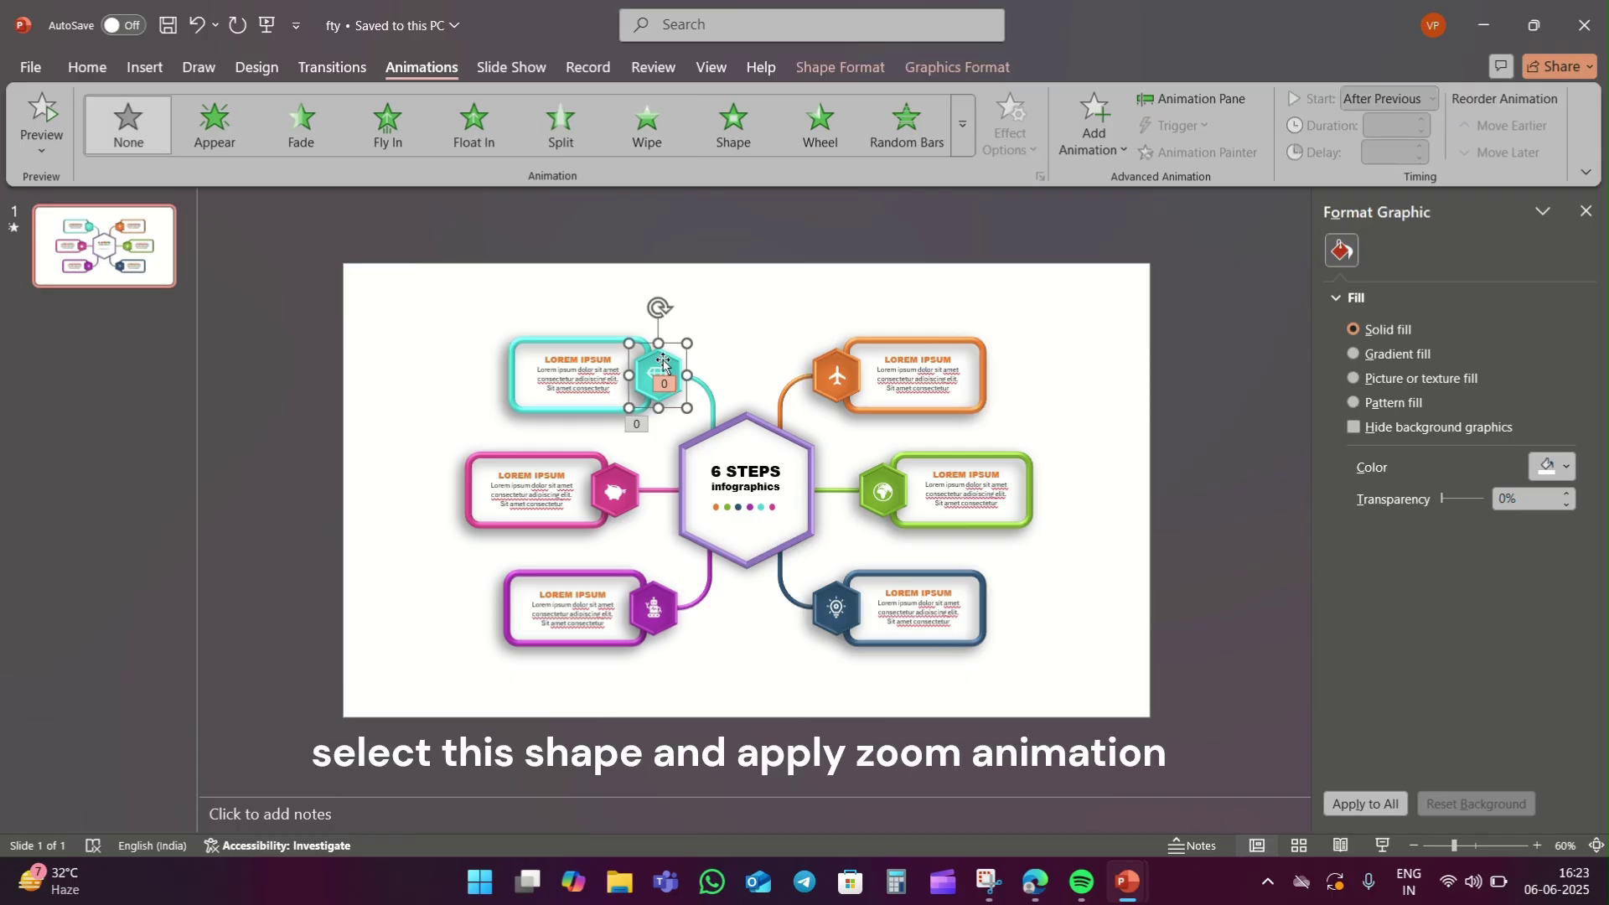
pyautogui.click(958, 153)
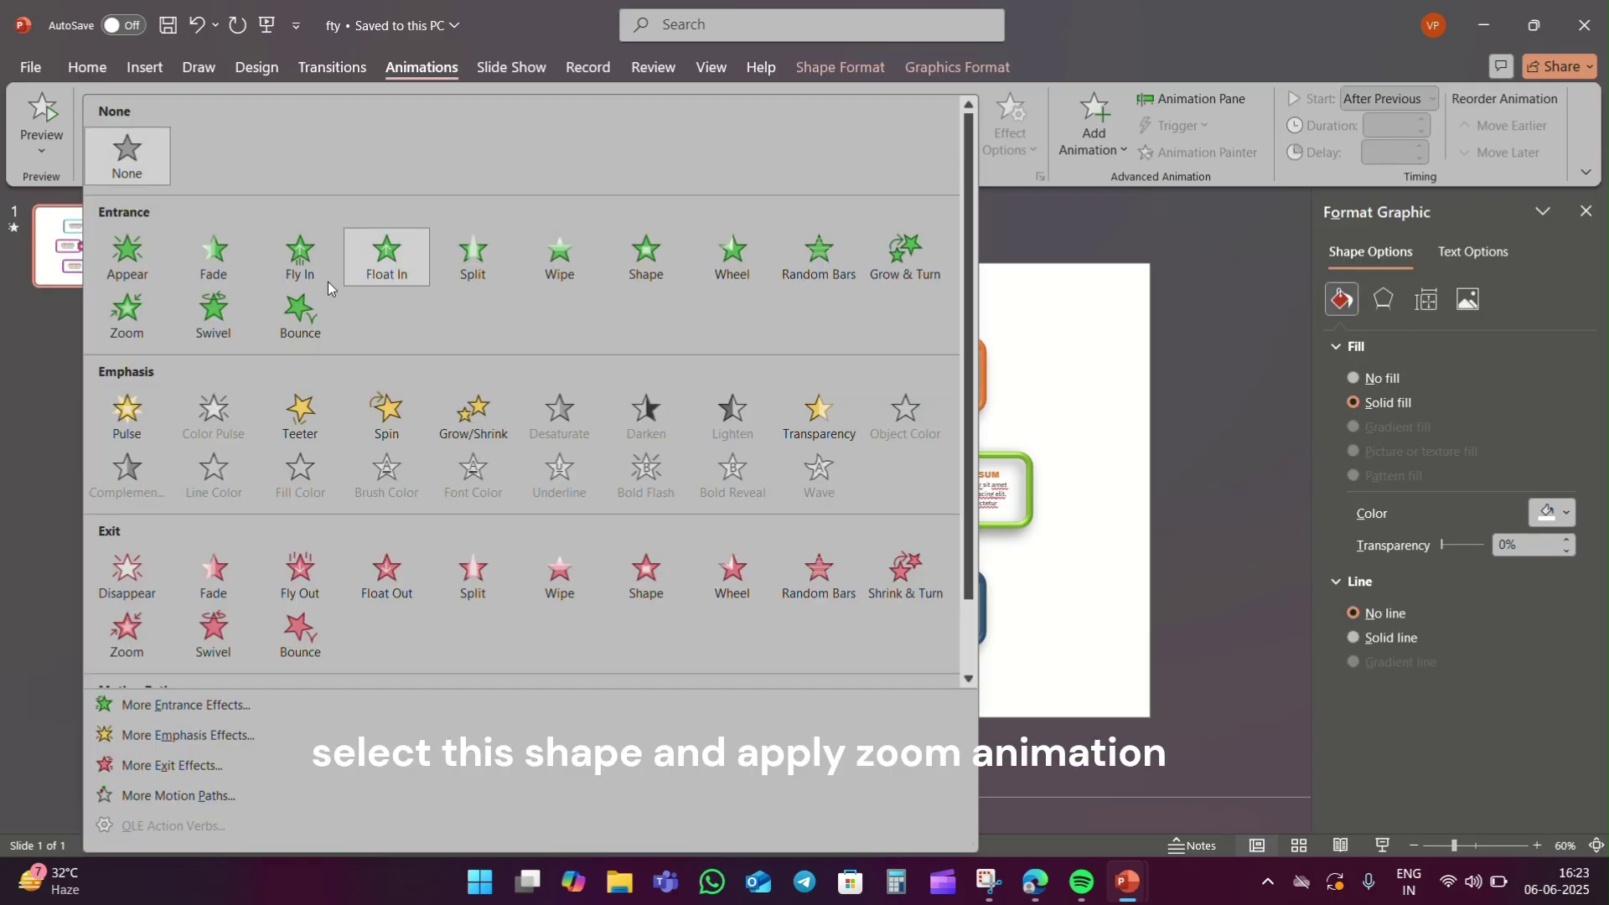
pyautogui.click(108, 329)
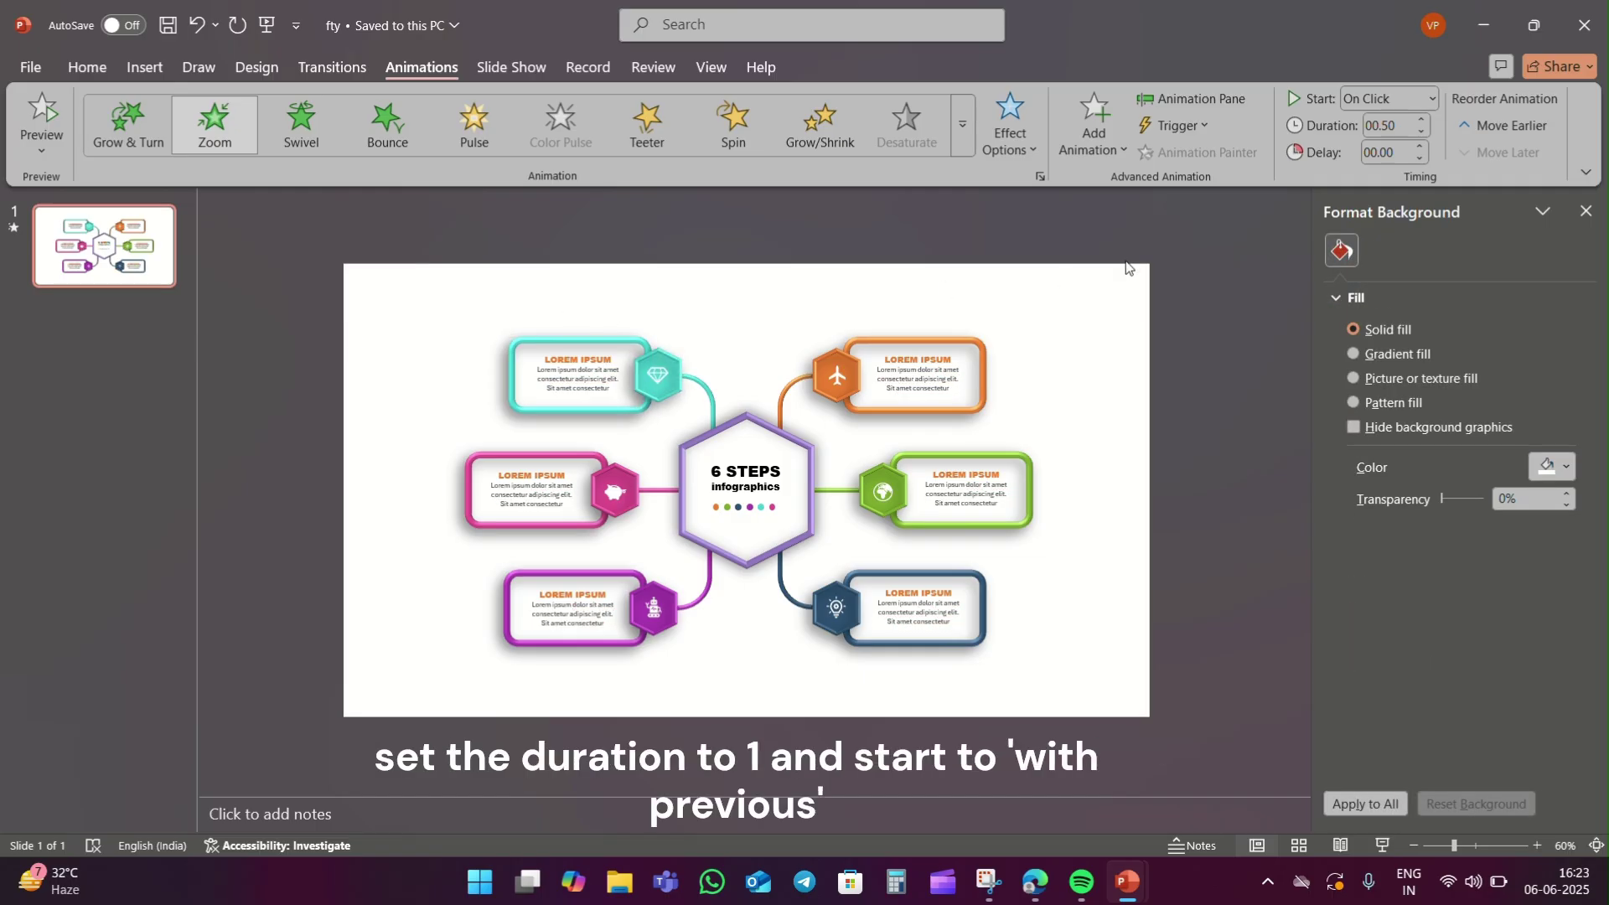
pyautogui.click(1416, 101)
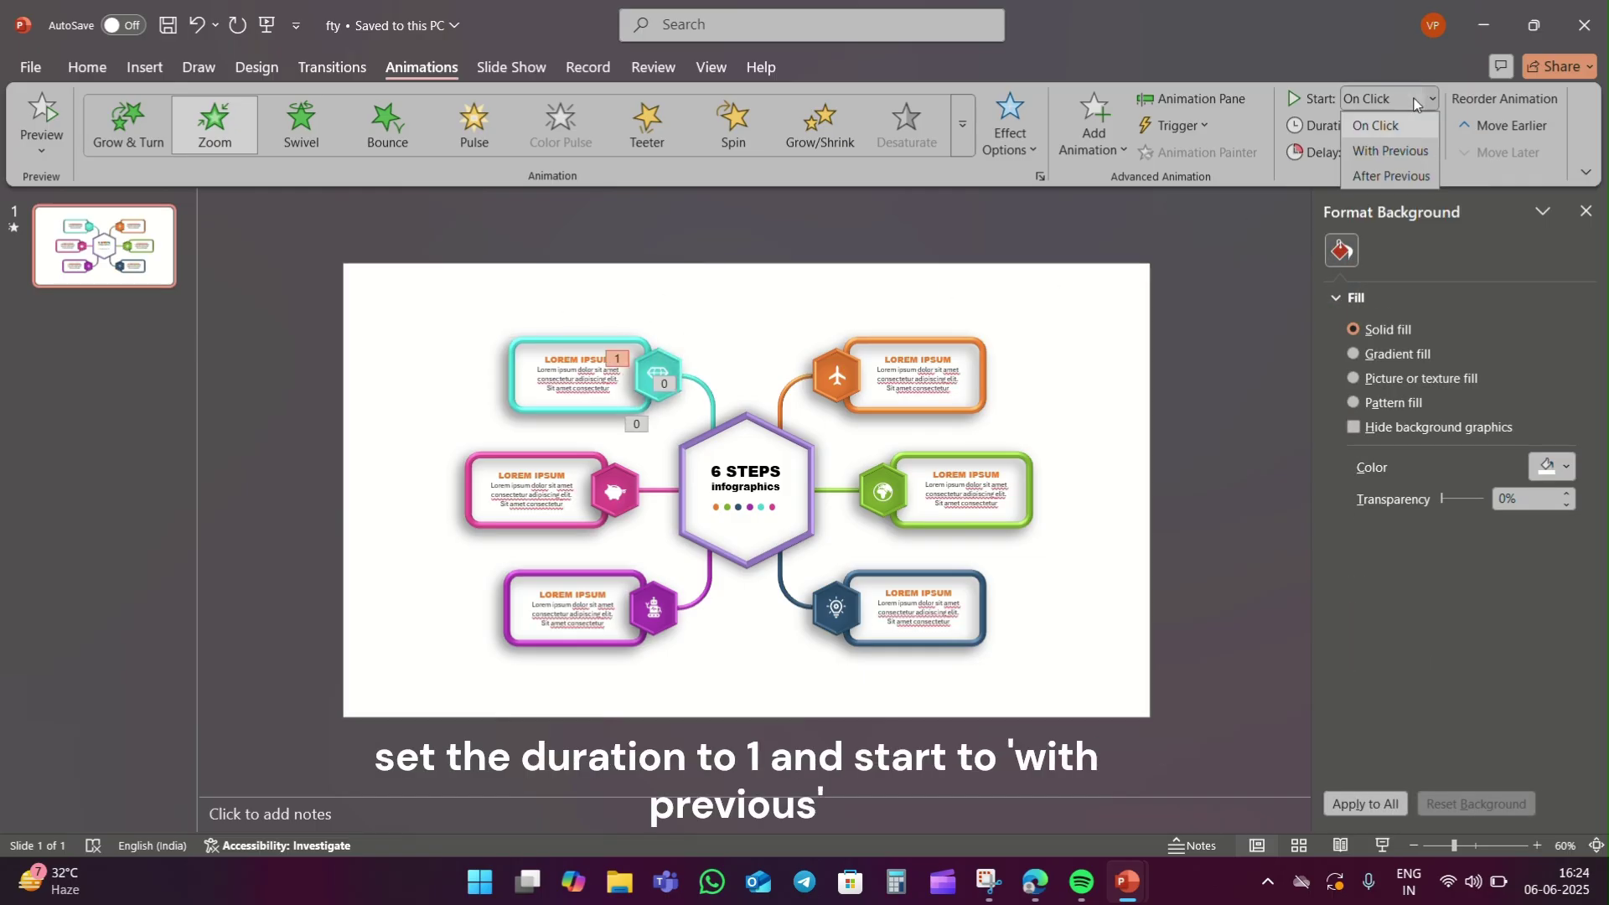
pyautogui.click(1390, 151)
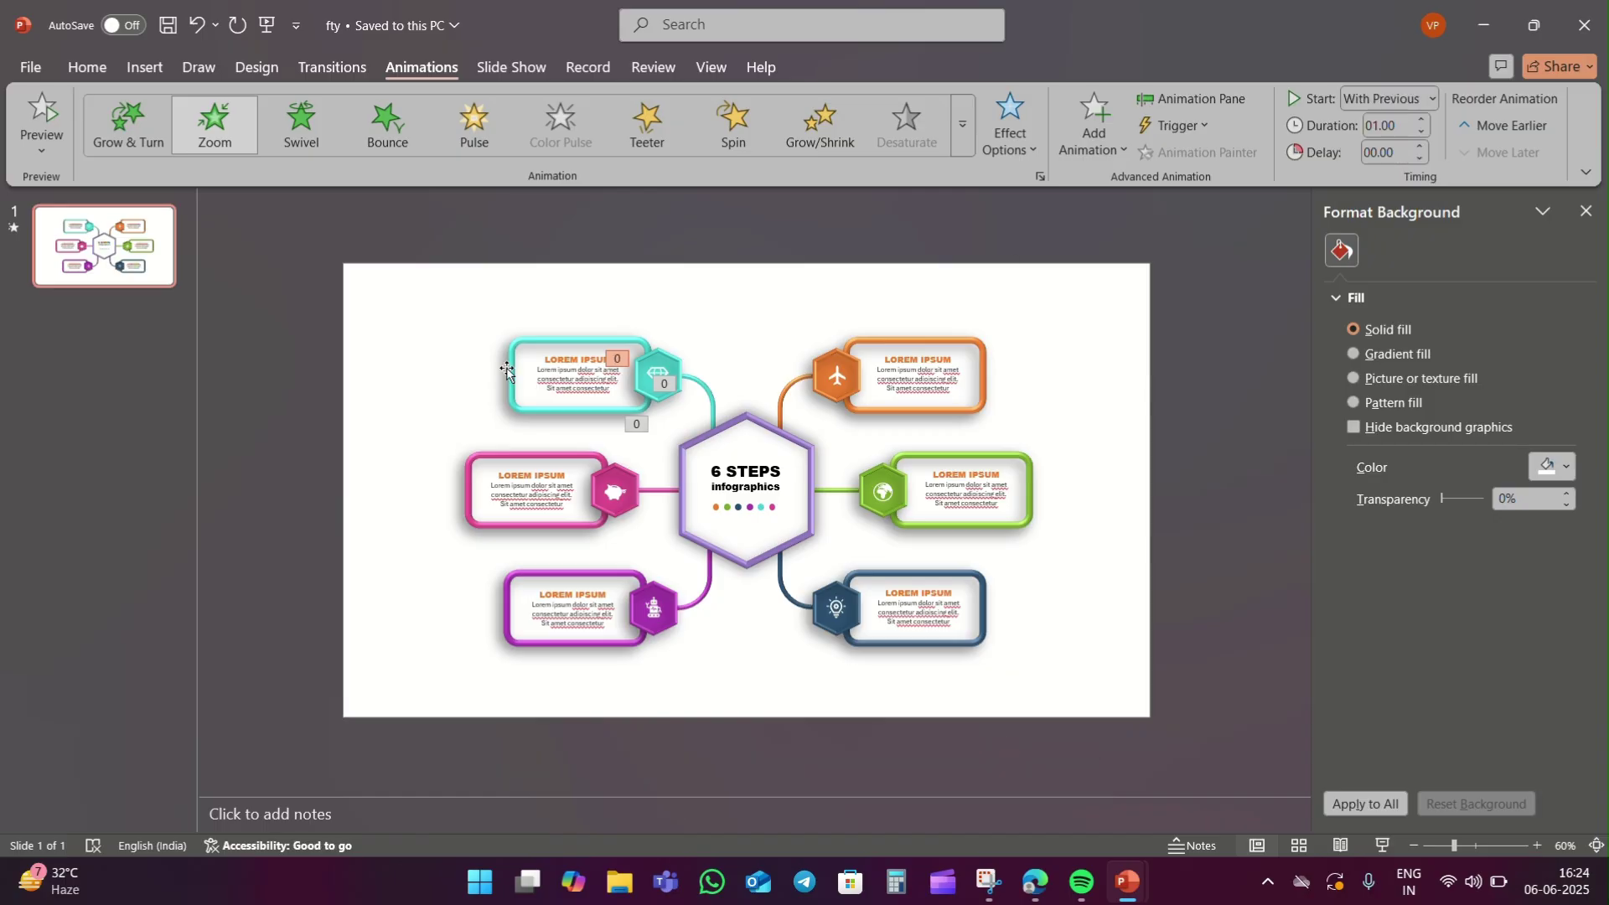
# Make the teal top-left card Fly In from the left, starting After Previous.
pyautogui.click(520, 351)
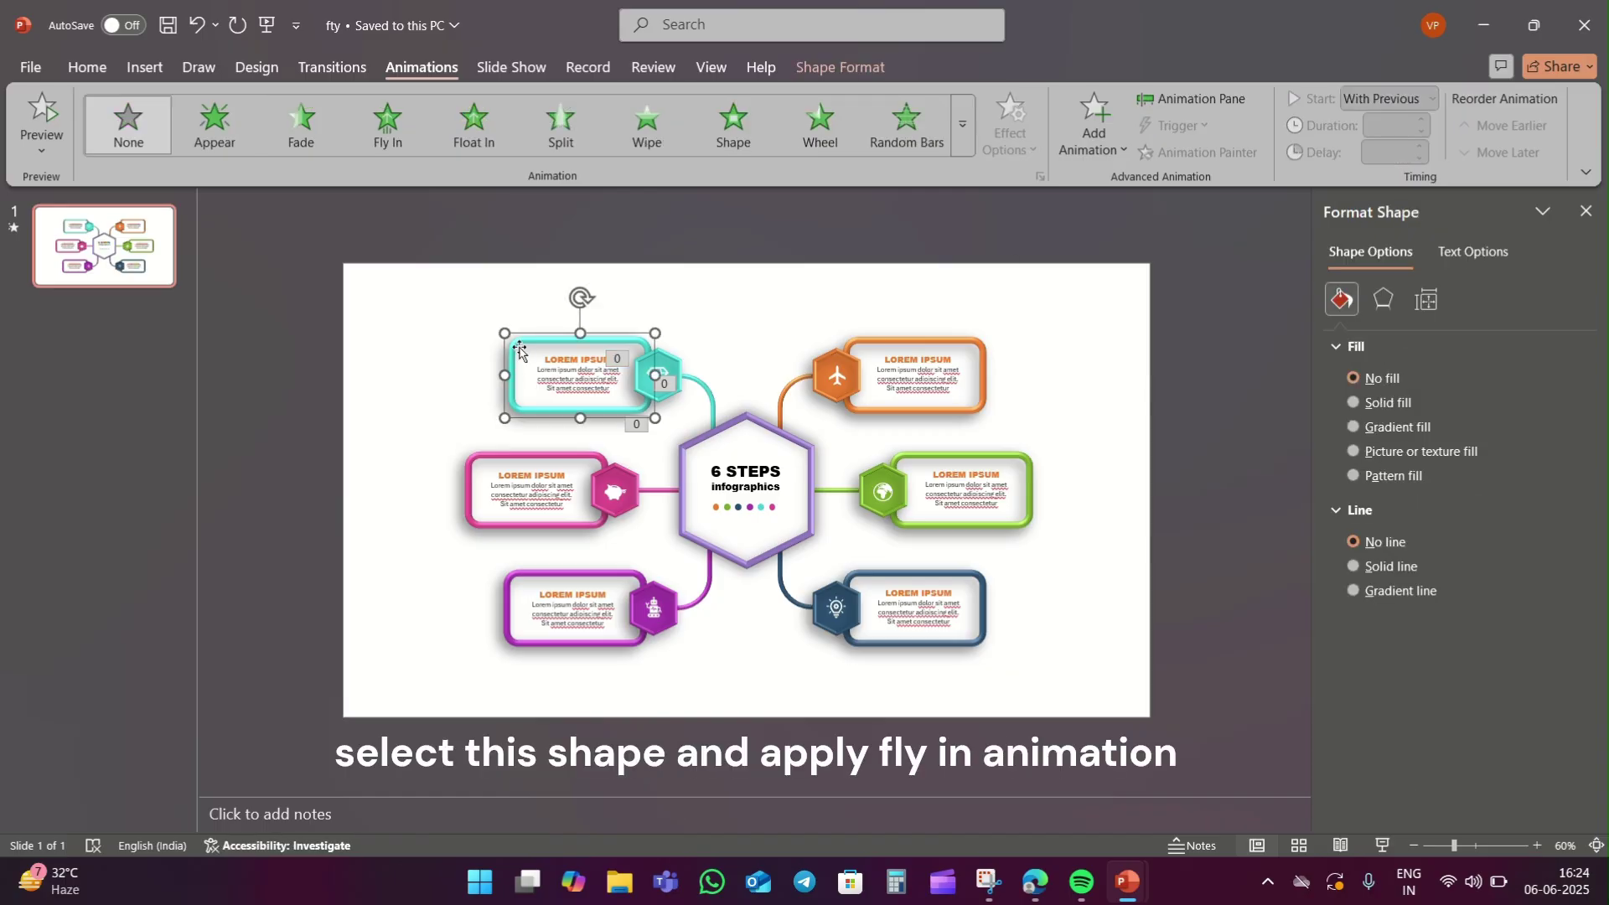
pyautogui.click(396, 137)
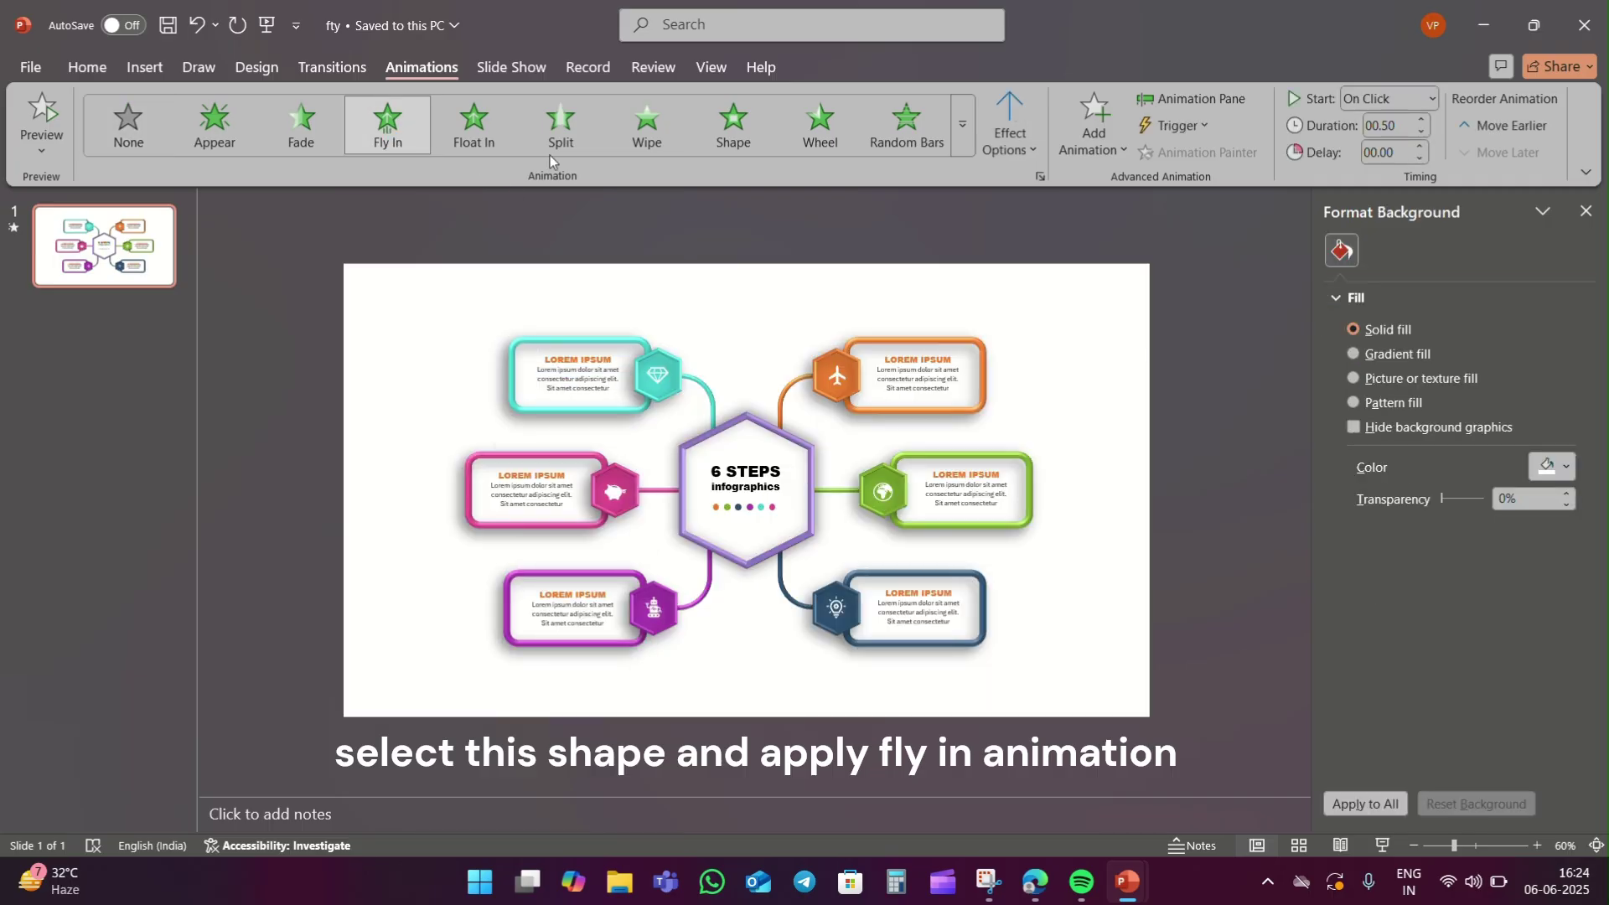
pyautogui.click(997, 154)
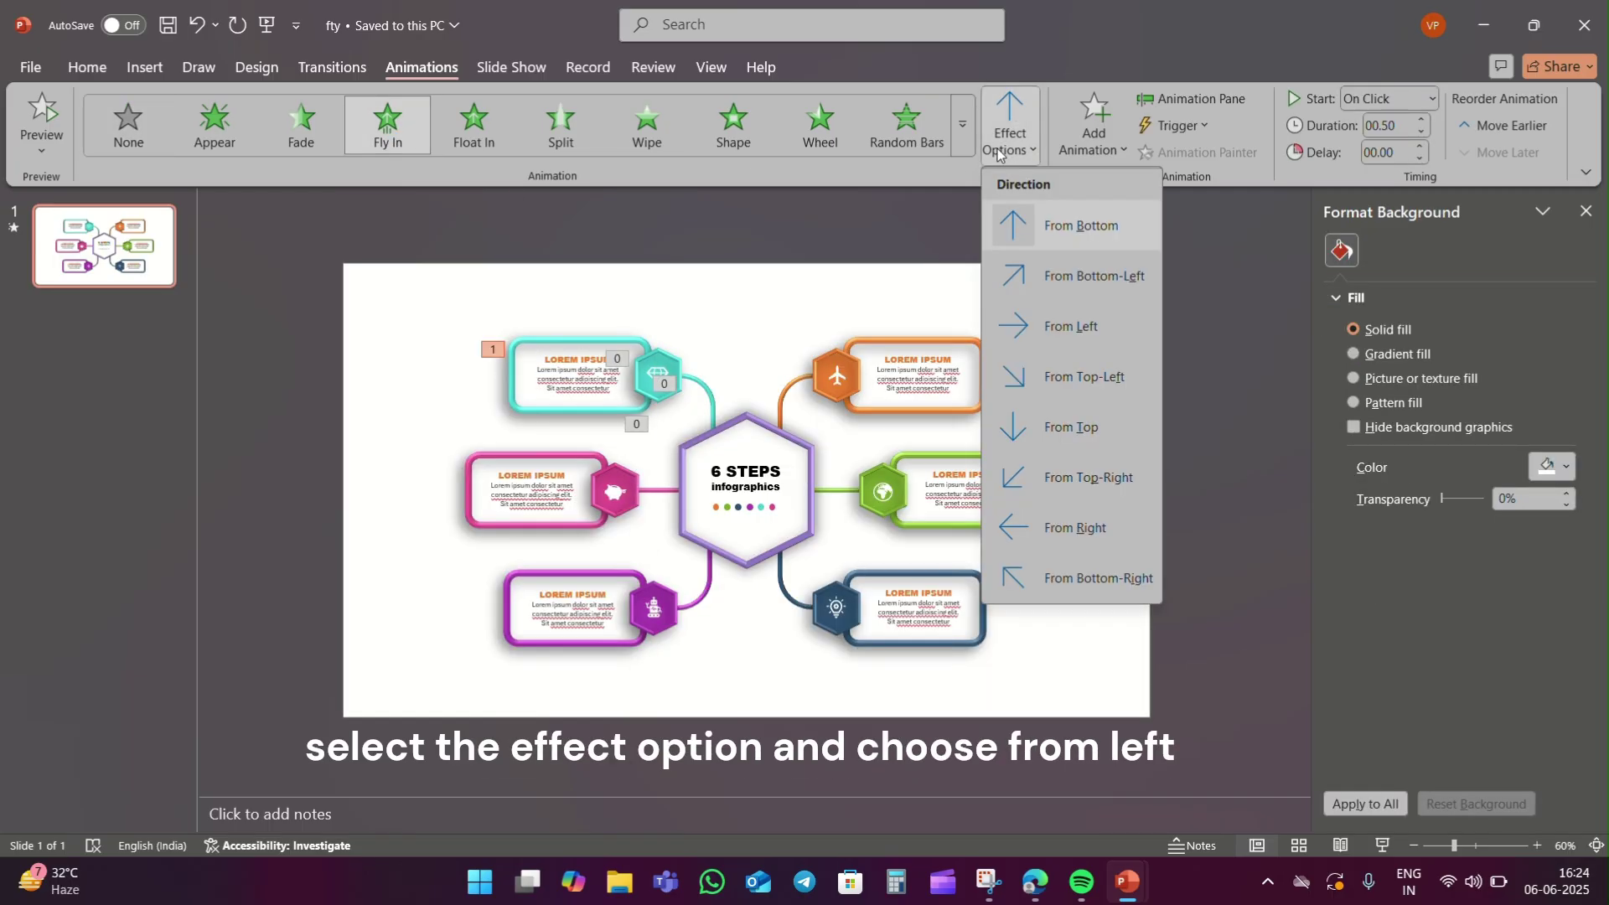
pyautogui.click(1024, 320)
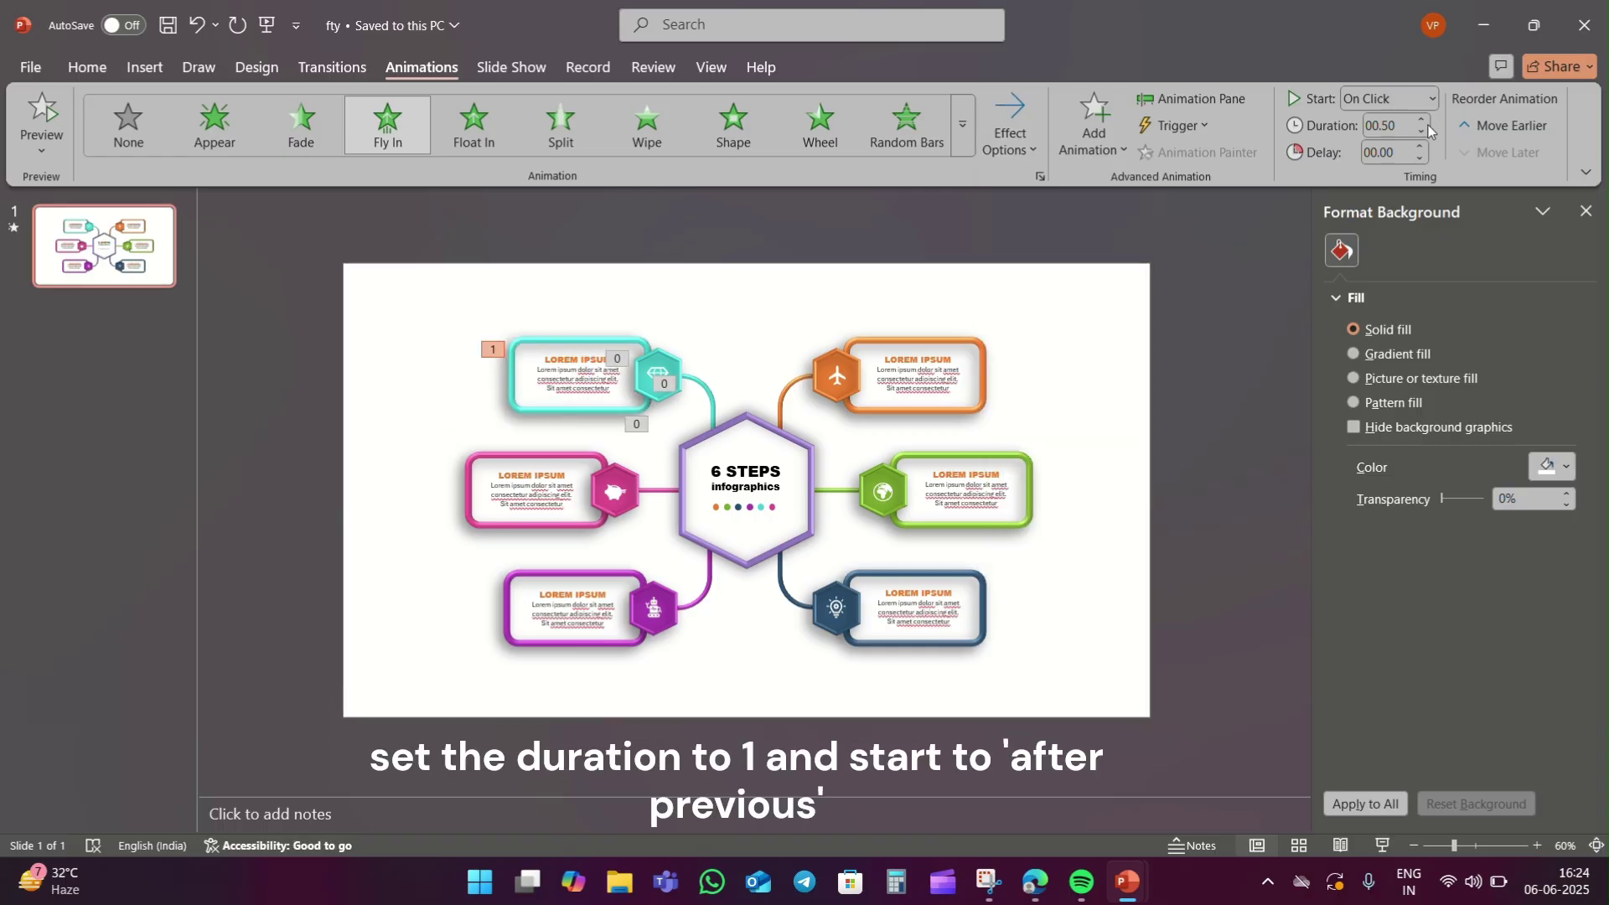
pyautogui.click(1424, 100)
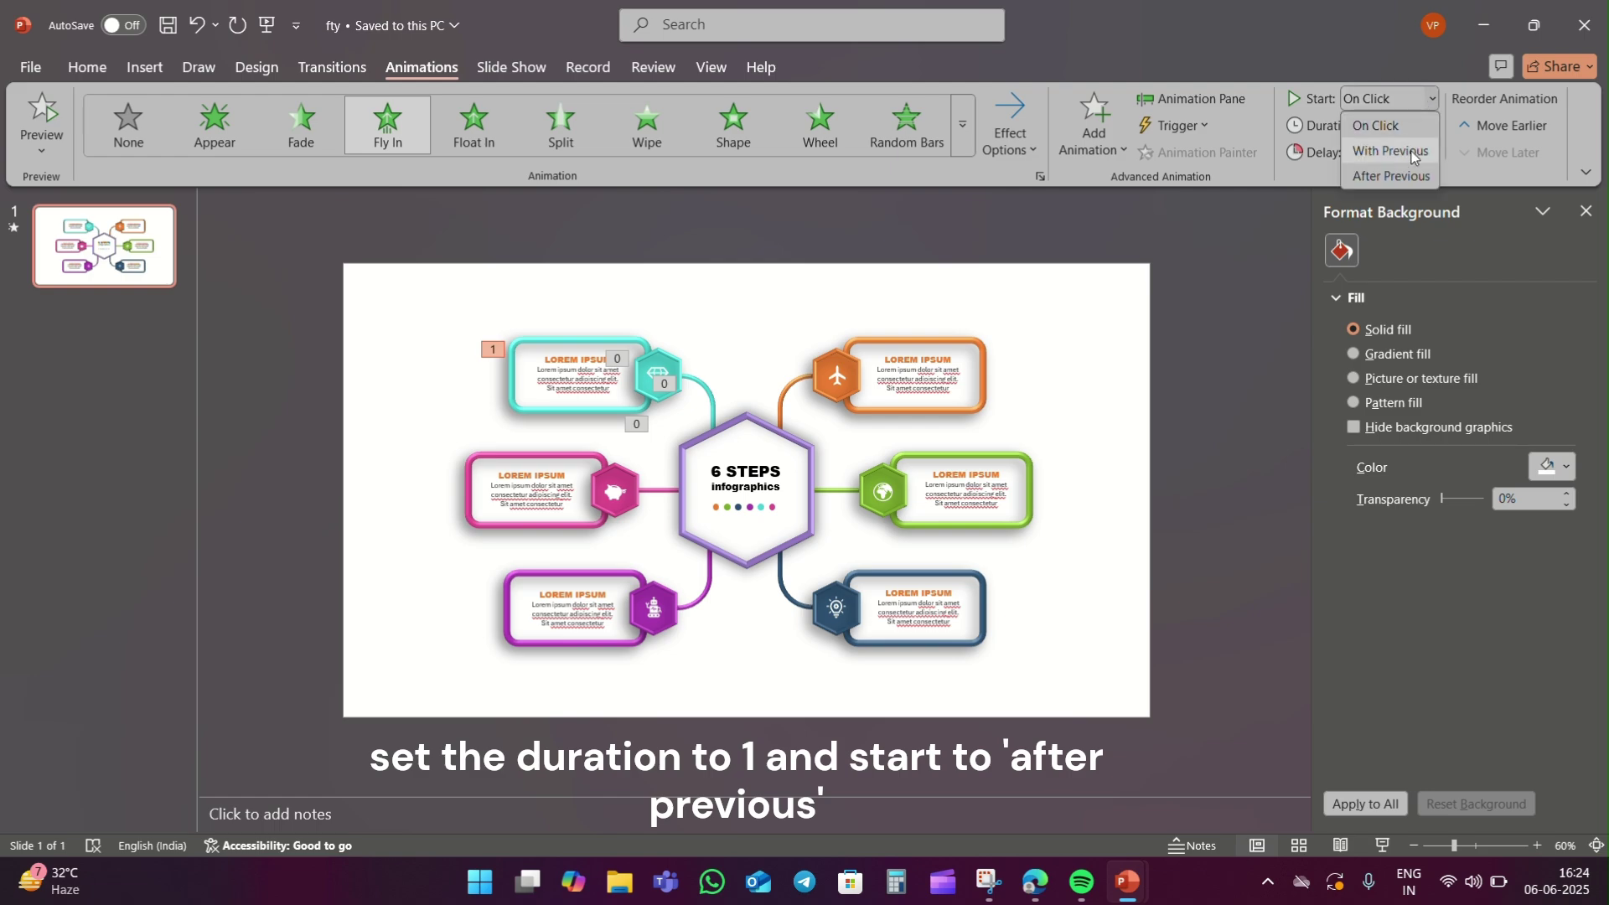
pyautogui.click(1407, 176)
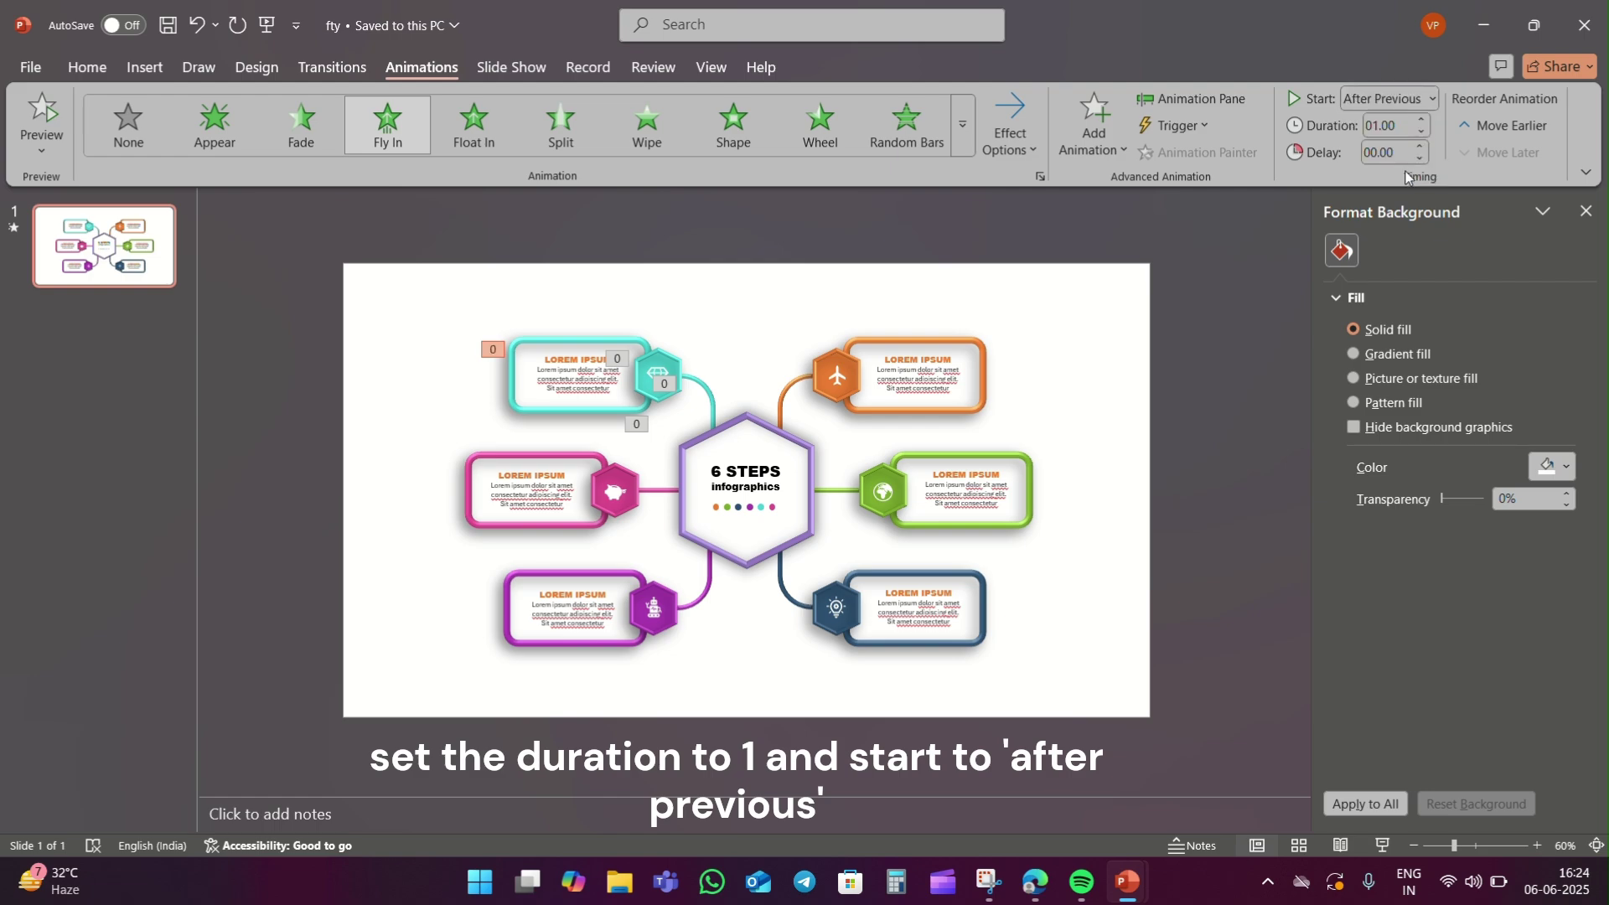
# Give the Group 25 fly-in a 0.52-second bounce end in its effect options.
pyautogui.click(1228, 102)
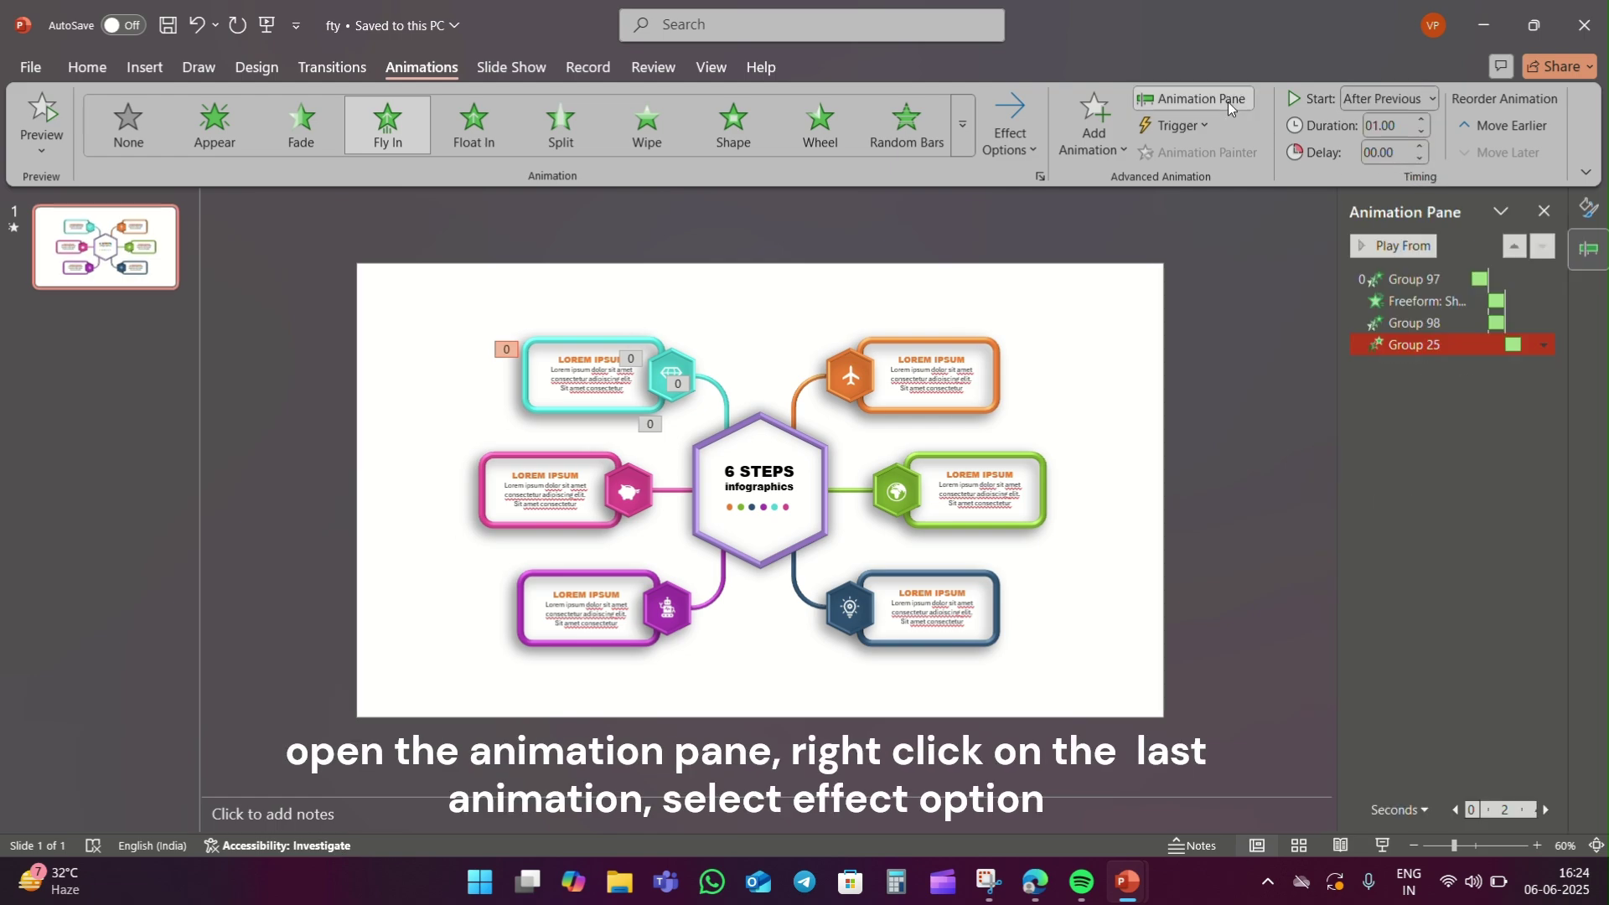
pyautogui.rightClick(1412, 353)
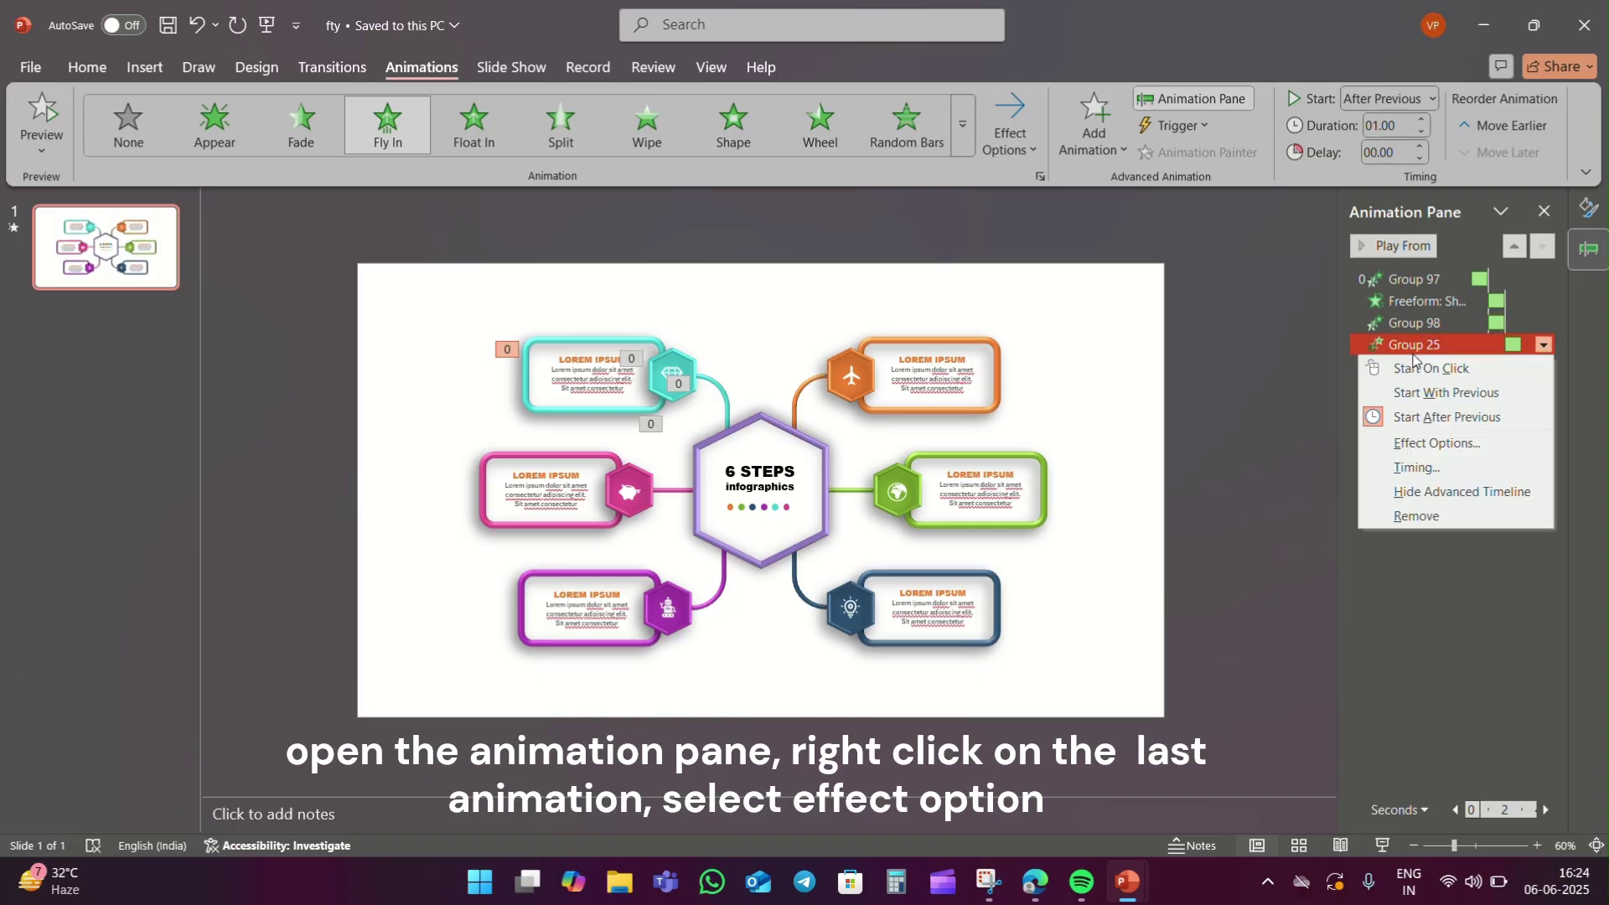
pyautogui.click(1431, 440)
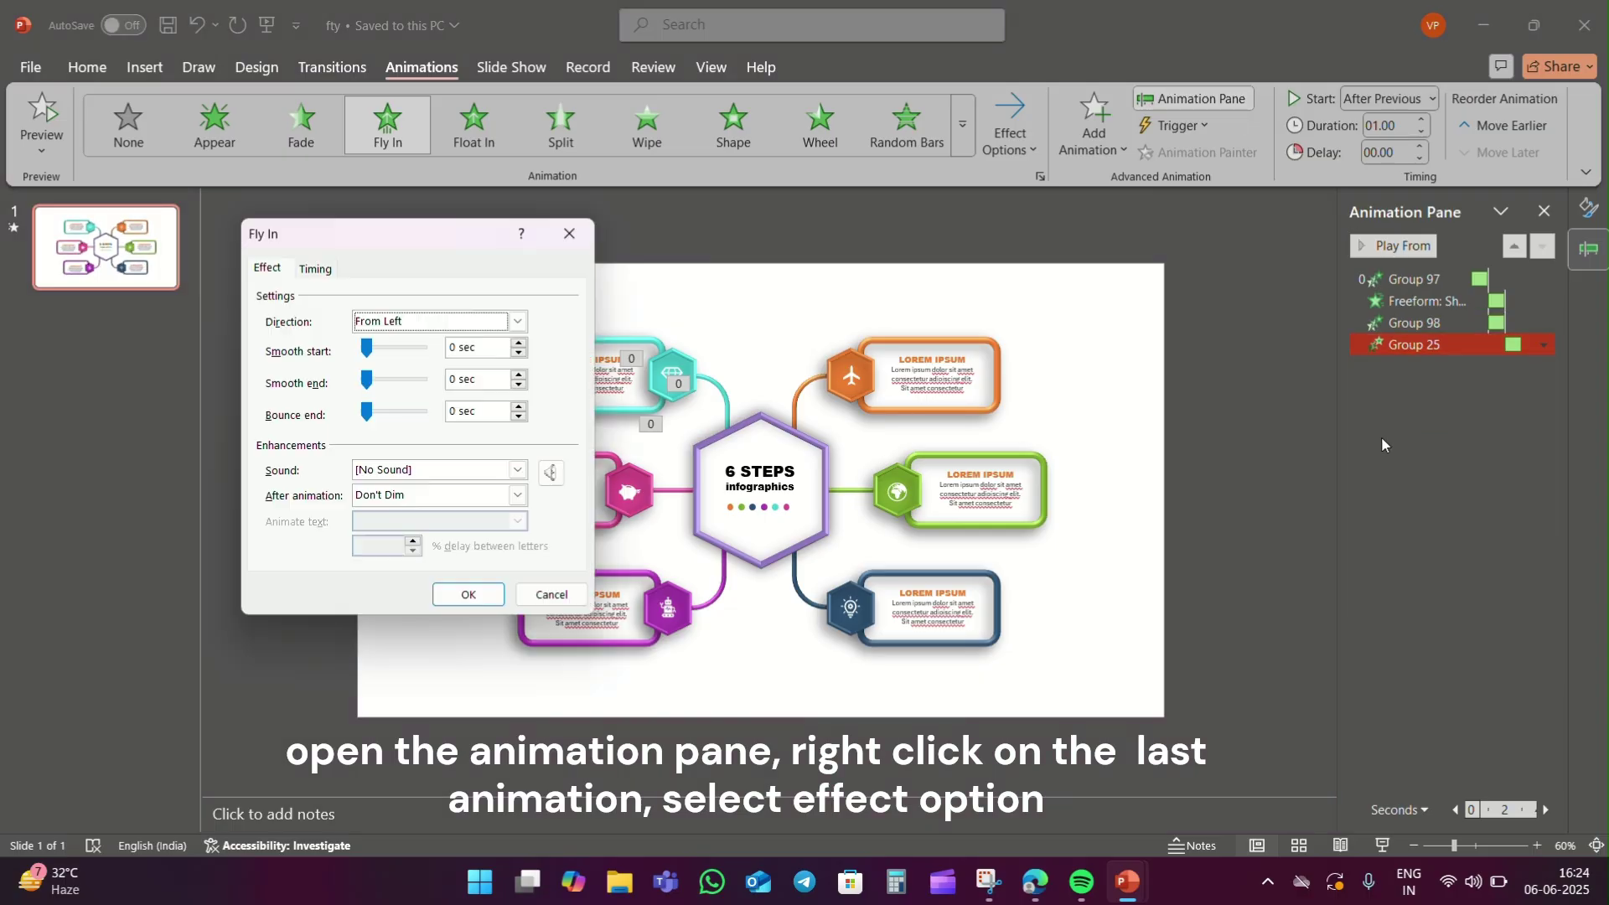
pyautogui.click(372, 411)
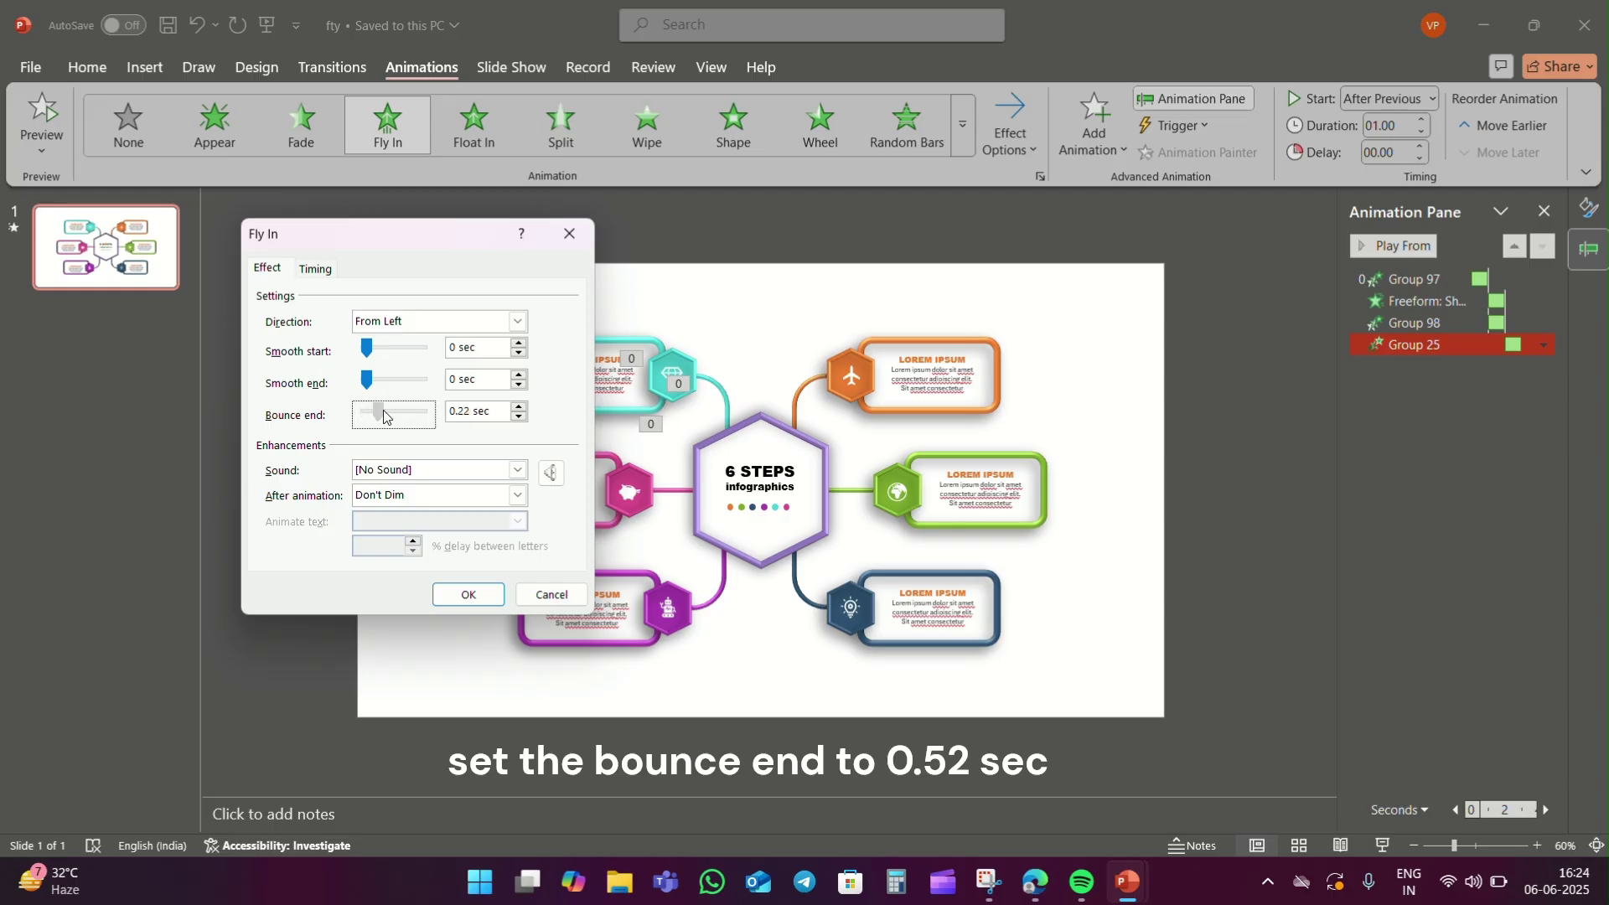
pyautogui.moveTo(398, 413); pyautogui.dragTo(402, 416)
pyautogui.click(516, 417)
pyautogui.click(468, 591)
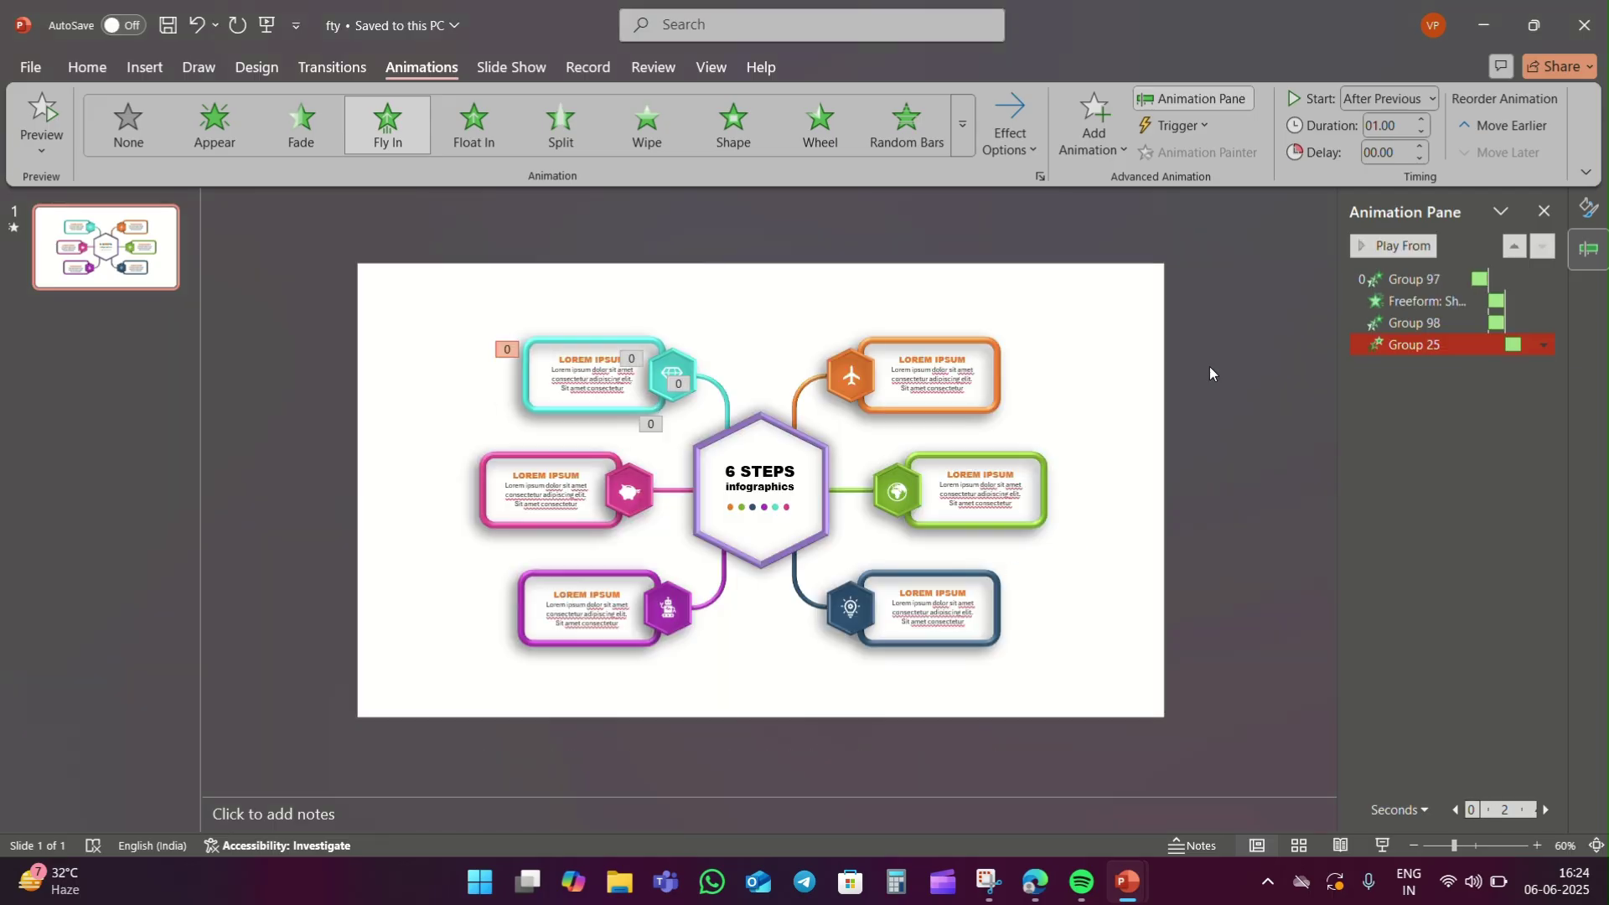
# Make the teal card's text Fade in, starting After Previous.
pyautogui.click(596, 361)
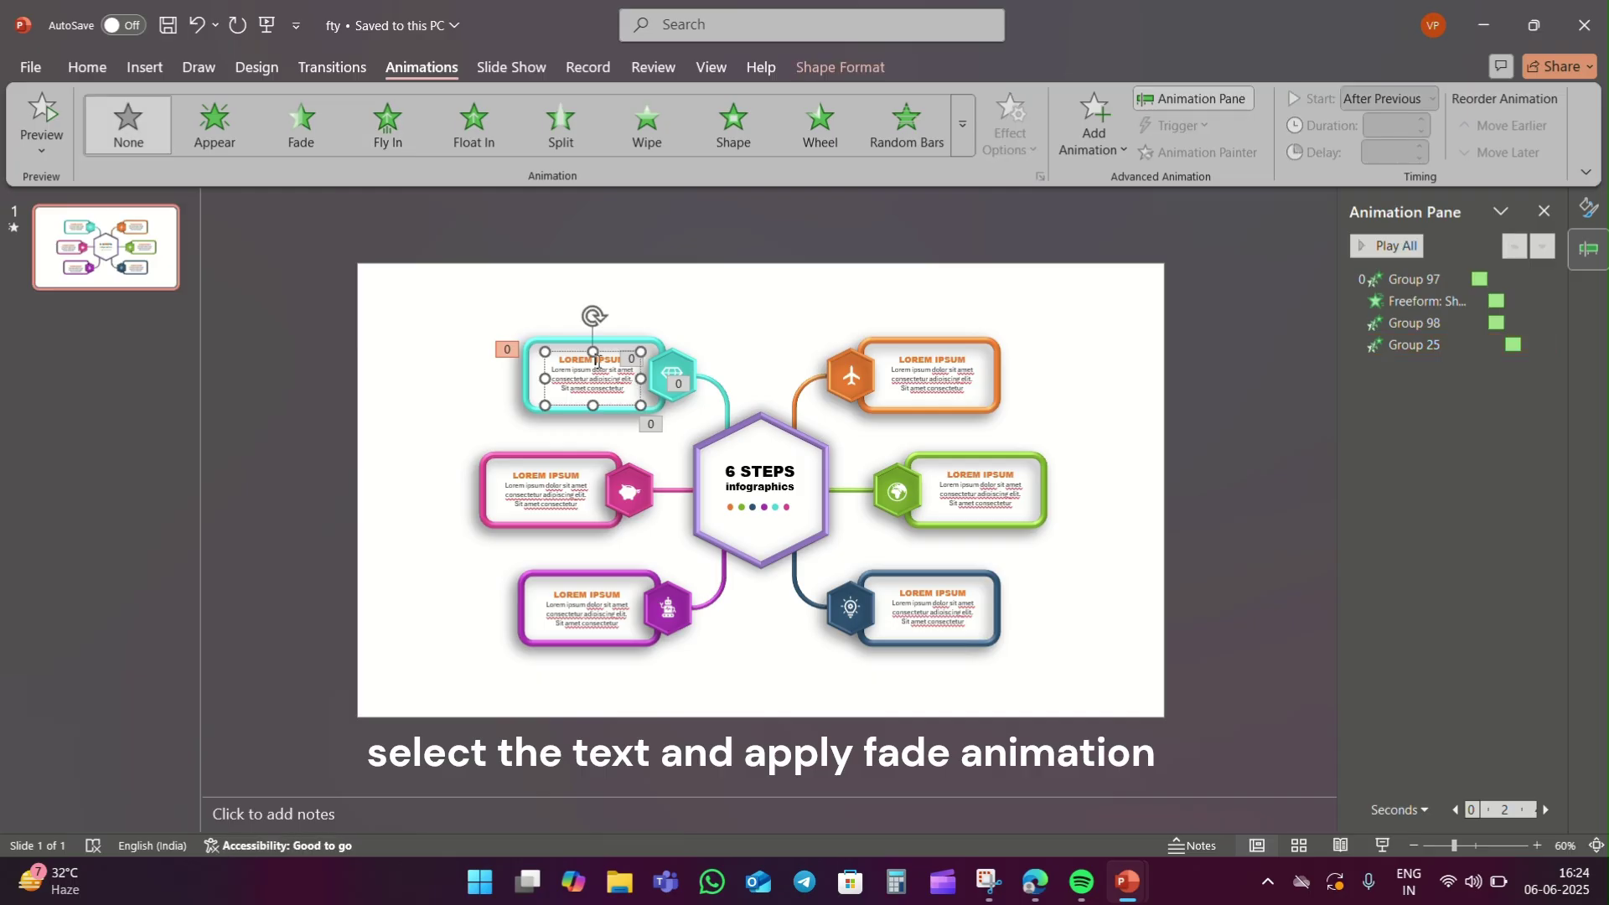
pyautogui.click(317, 141)
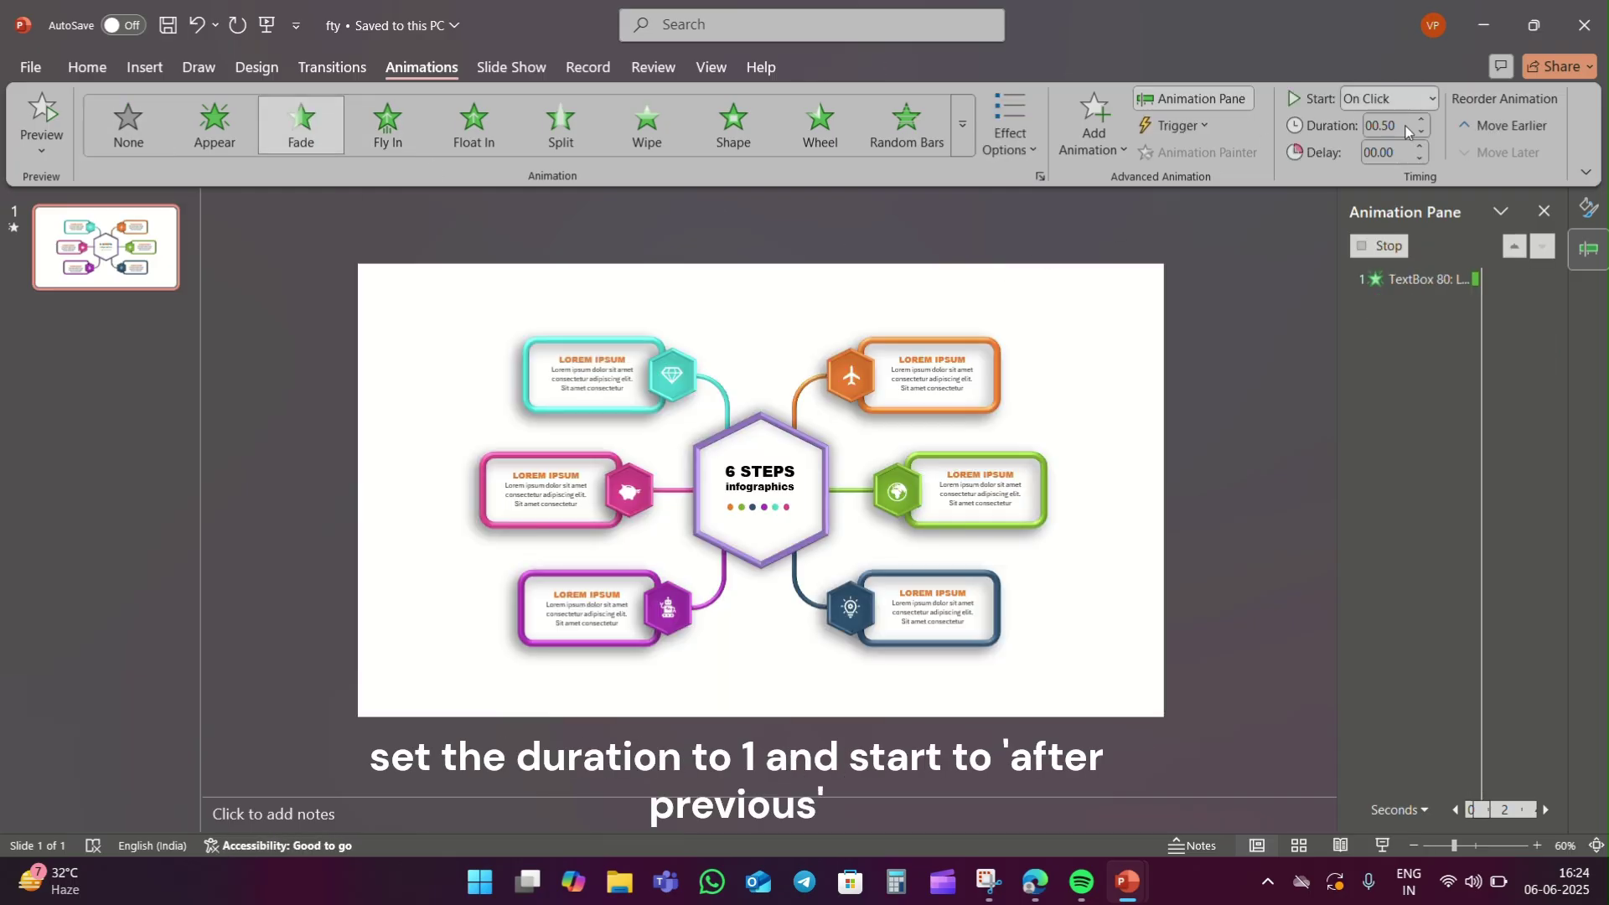
pyautogui.click(1405, 100)
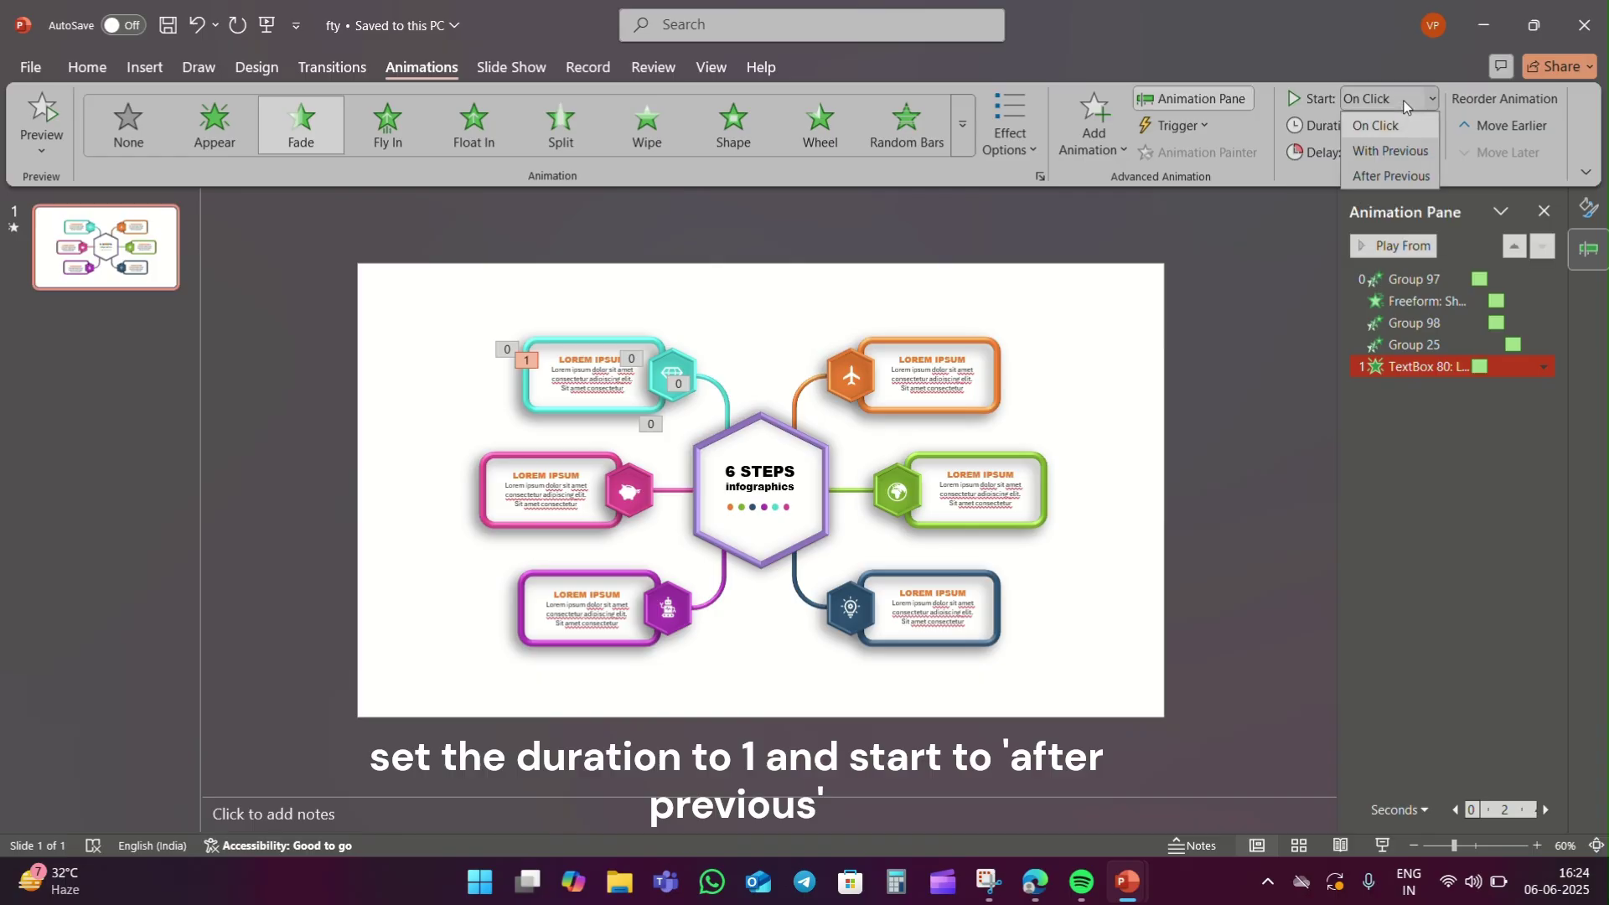
pyautogui.click(1391, 176)
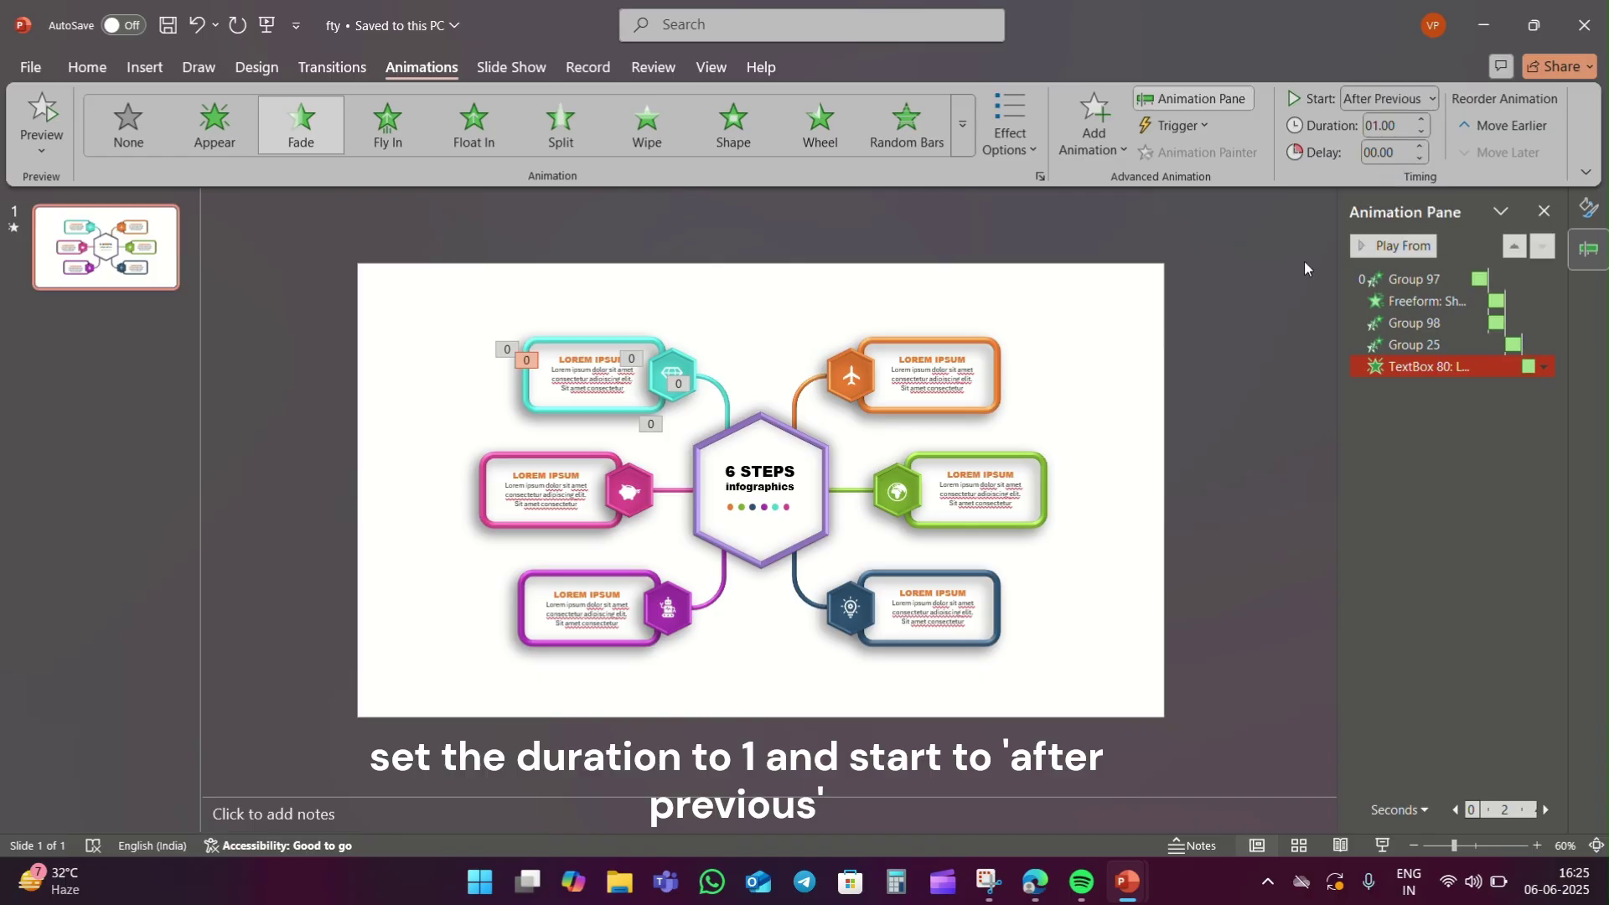
# Give the orange connector a Wipe entrance starting After Previous.
pyautogui.click(802, 394)
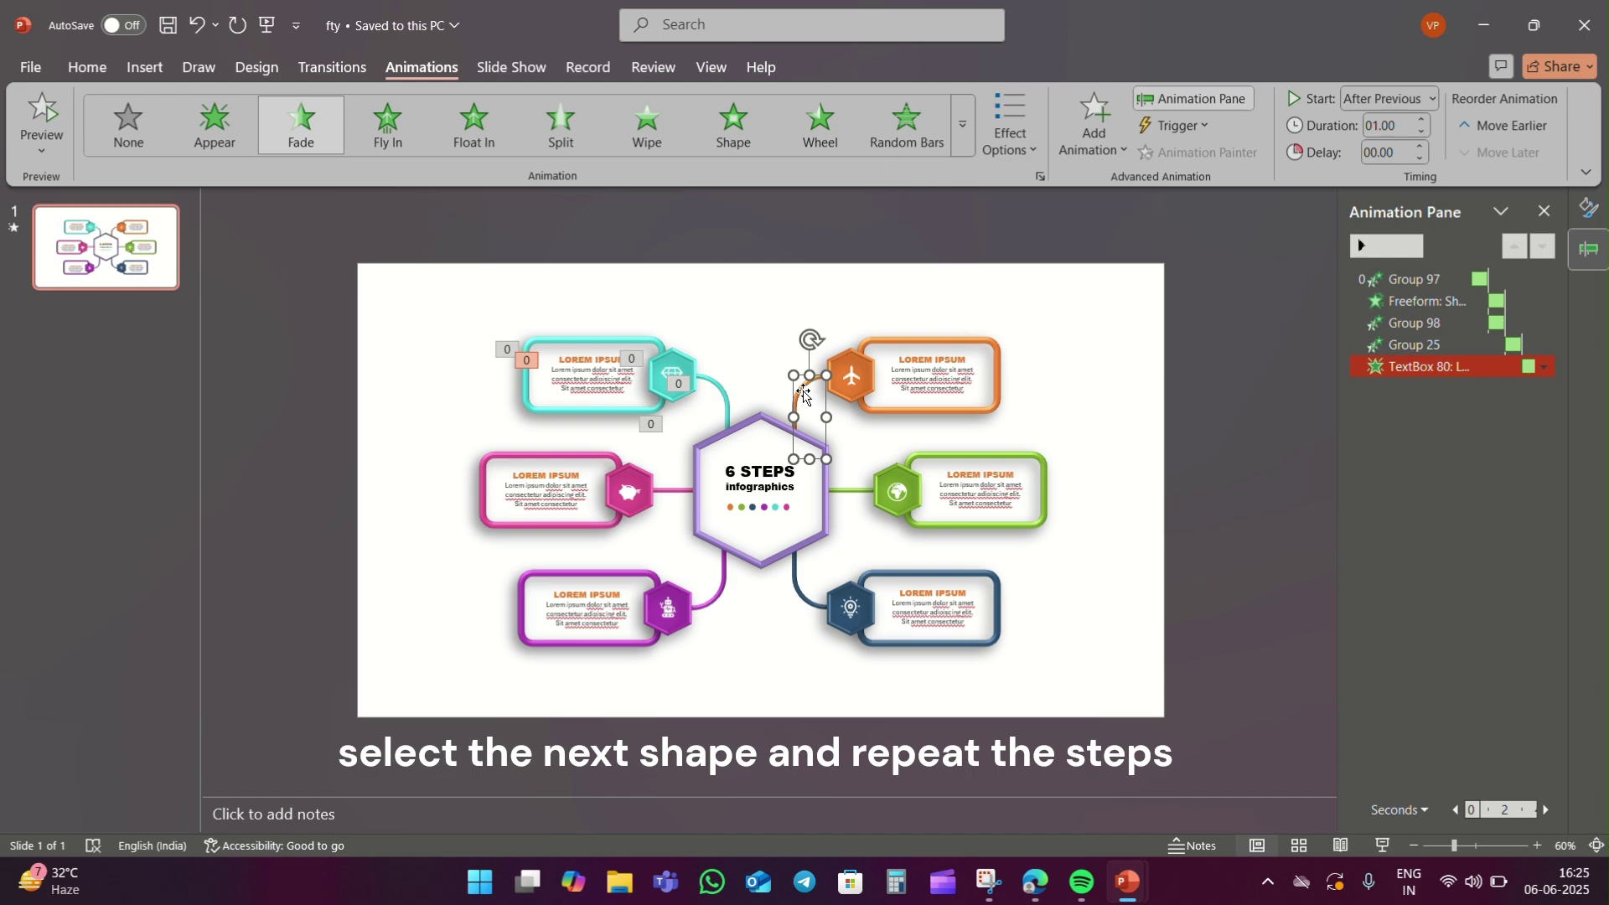
pyautogui.click(646, 124)
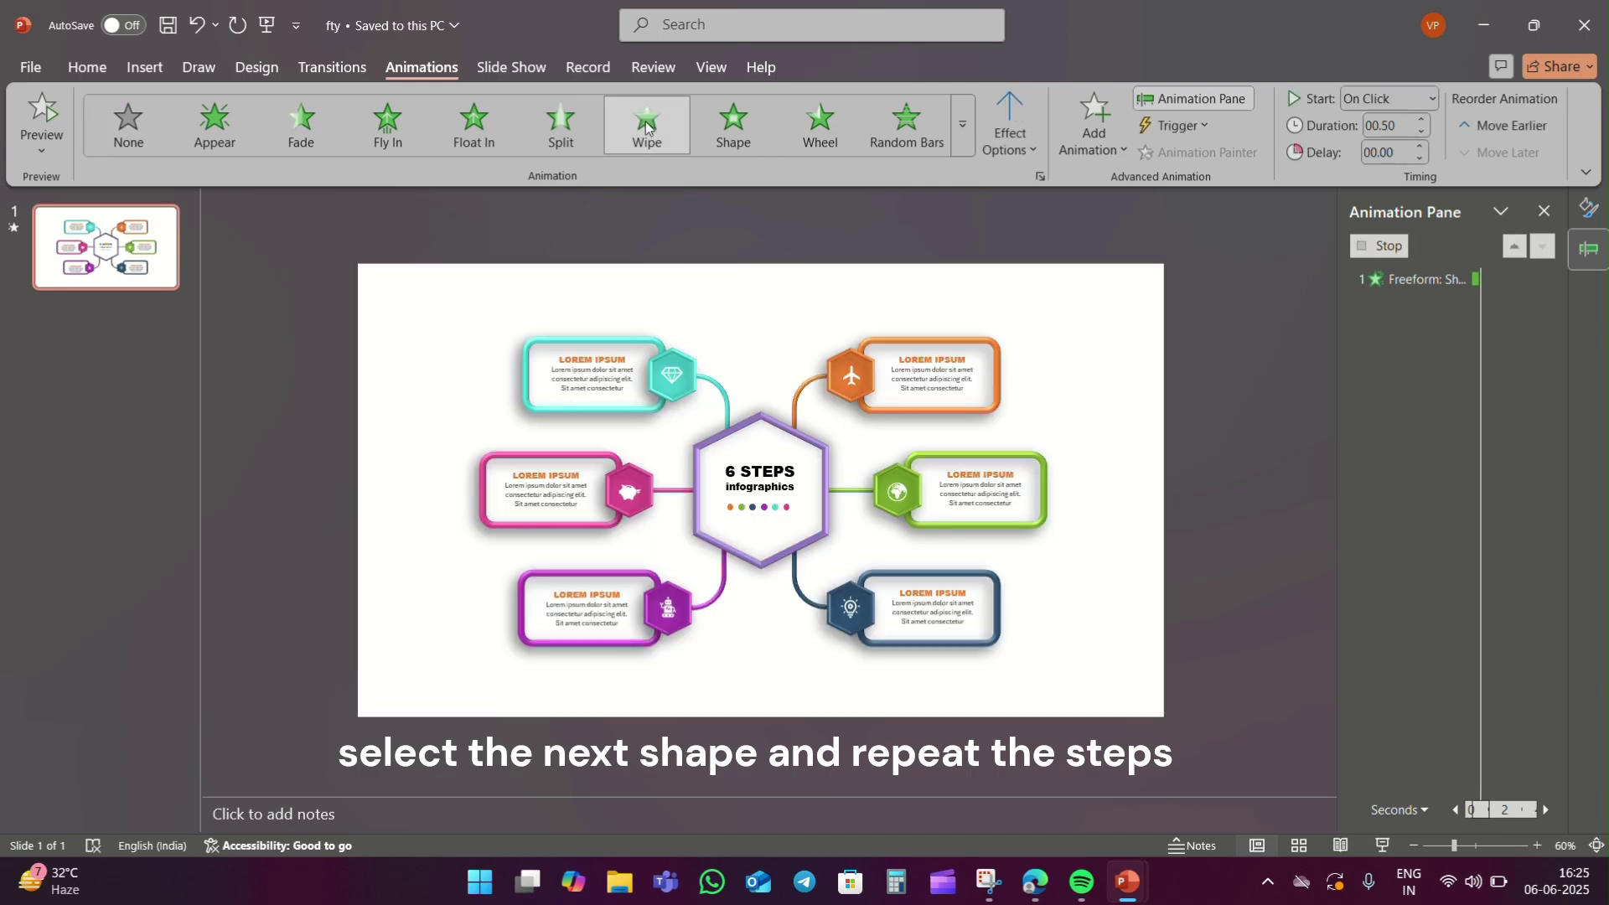
pyautogui.click(1416, 107)
pyautogui.click(1374, 168)
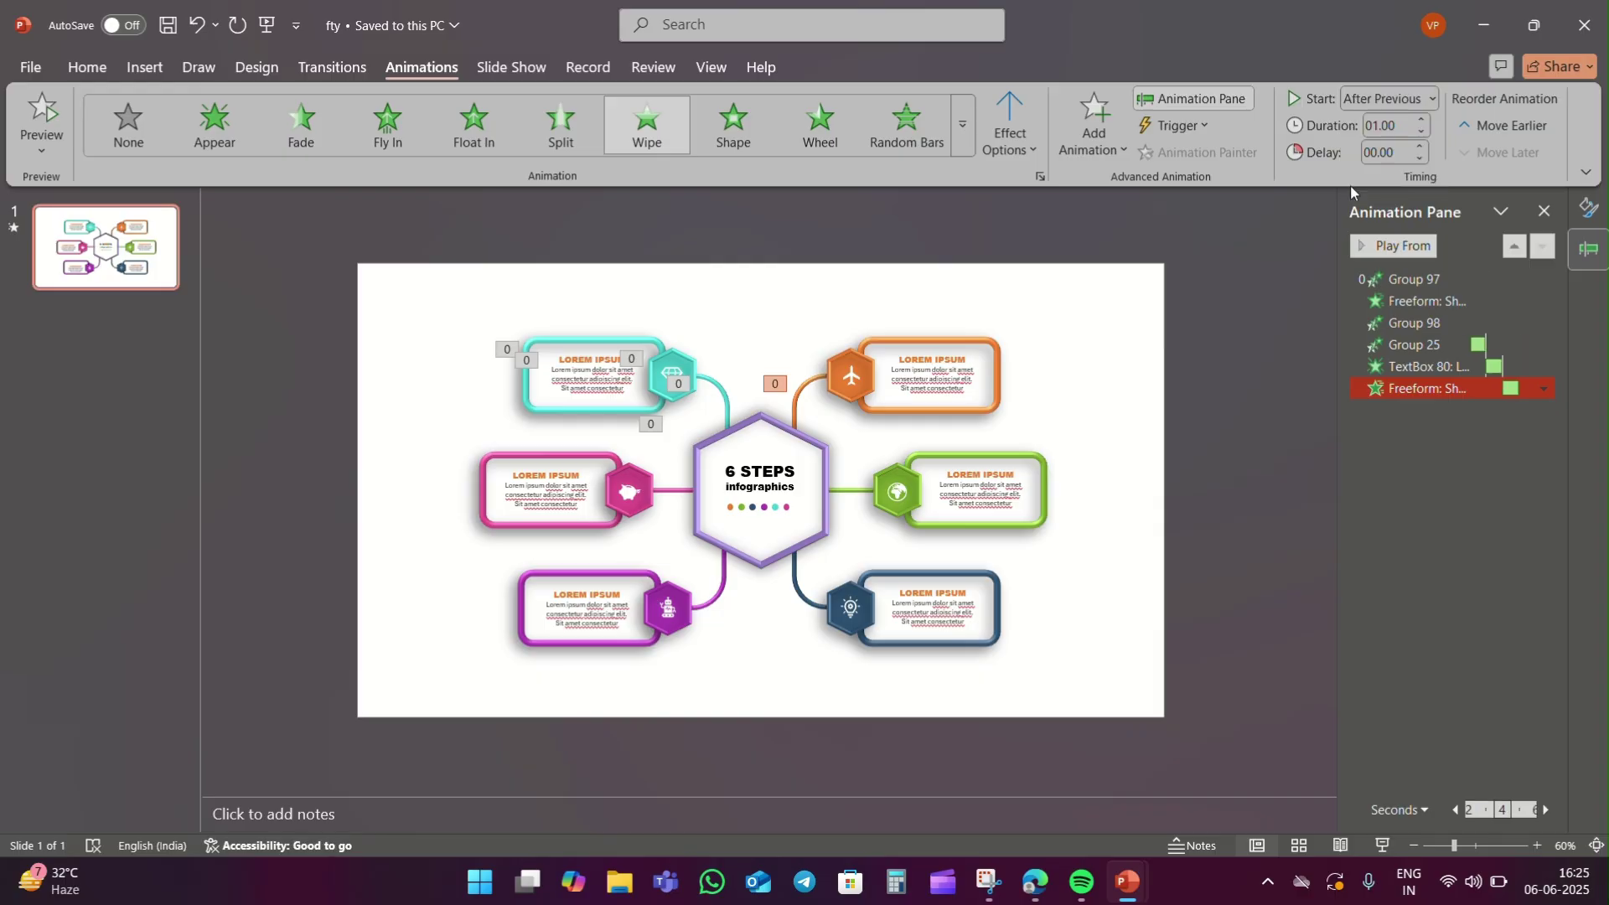
# Make the orange airplane hexagon zoom in With Previous.
pyautogui.click(854, 370)
pyautogui.click(963, 127)
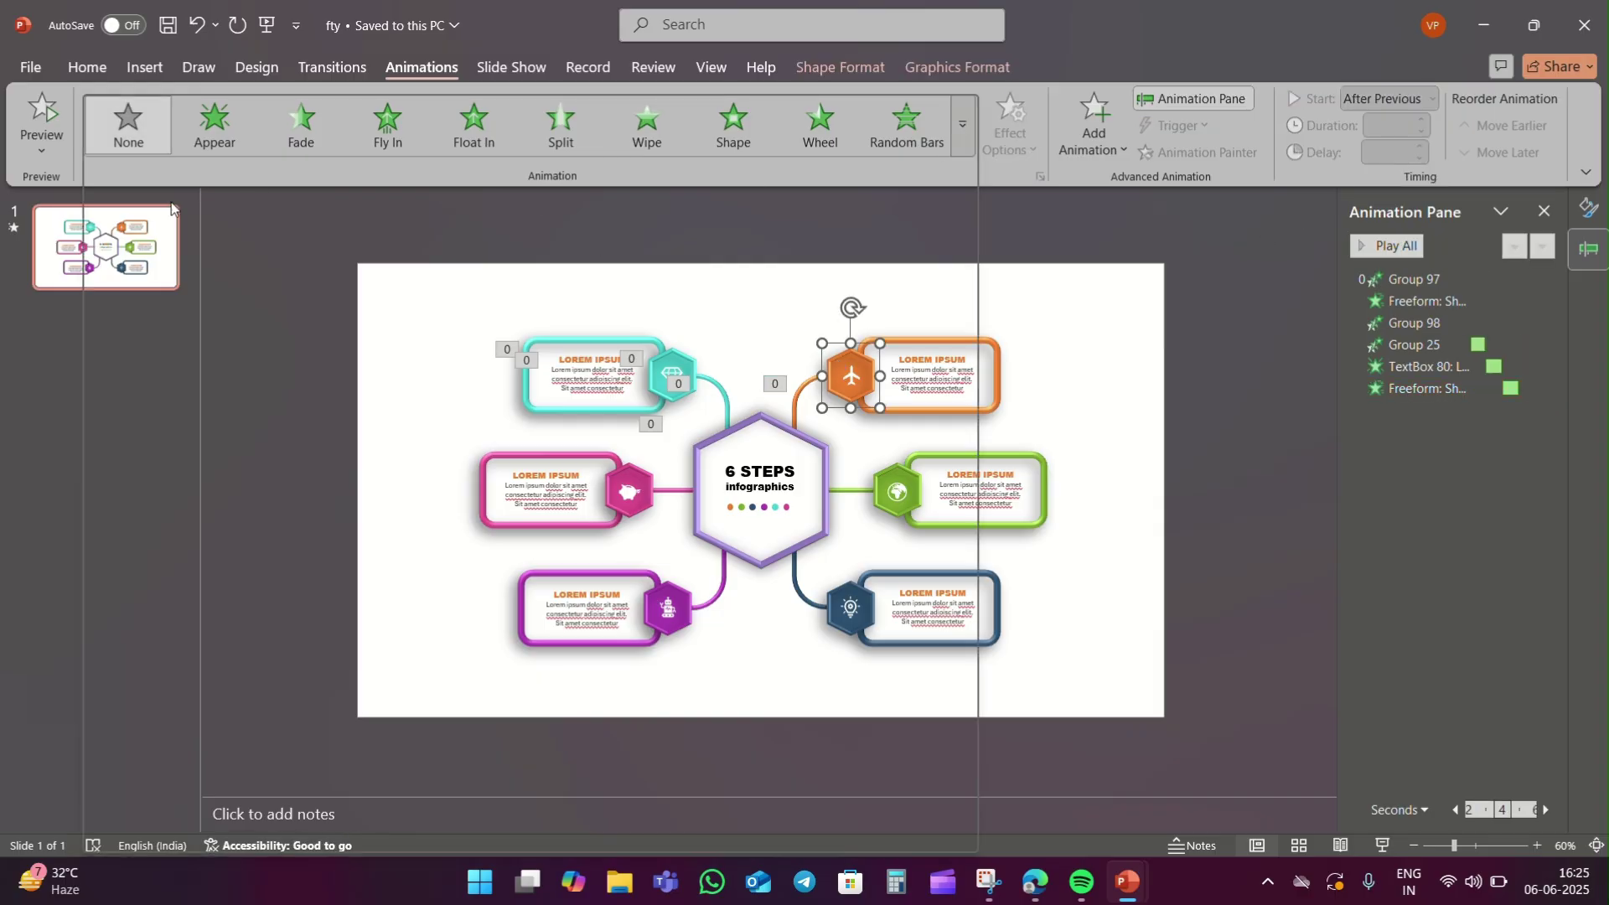
pyautogui.click(126, 309)
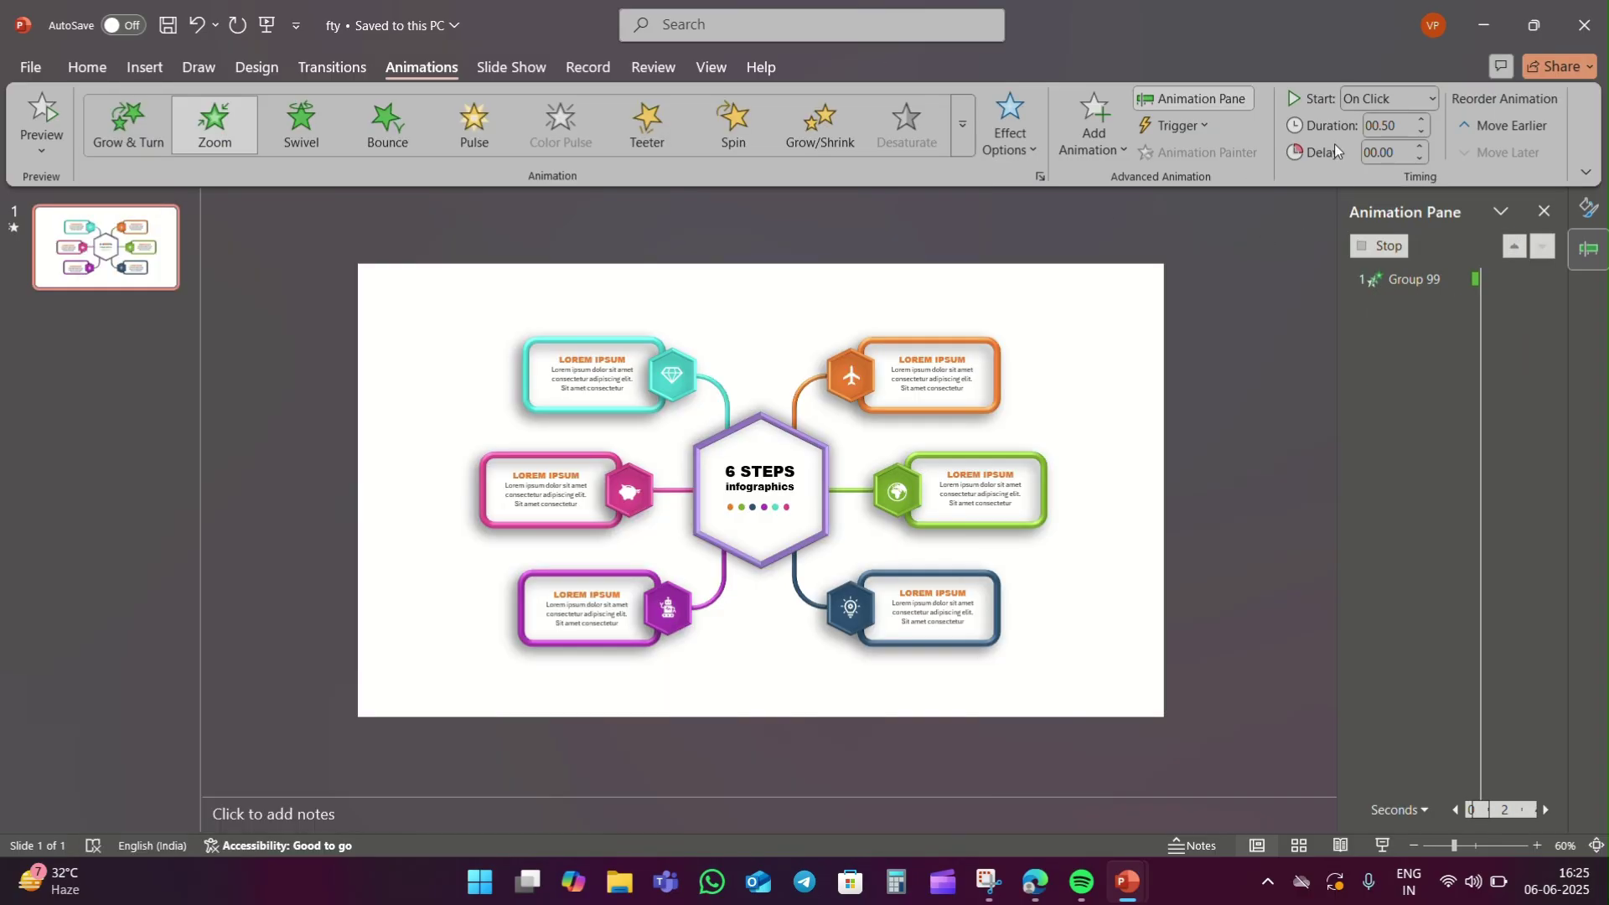
pyautogui.click(1414, 99)
pyautogui.click(1407, 154)
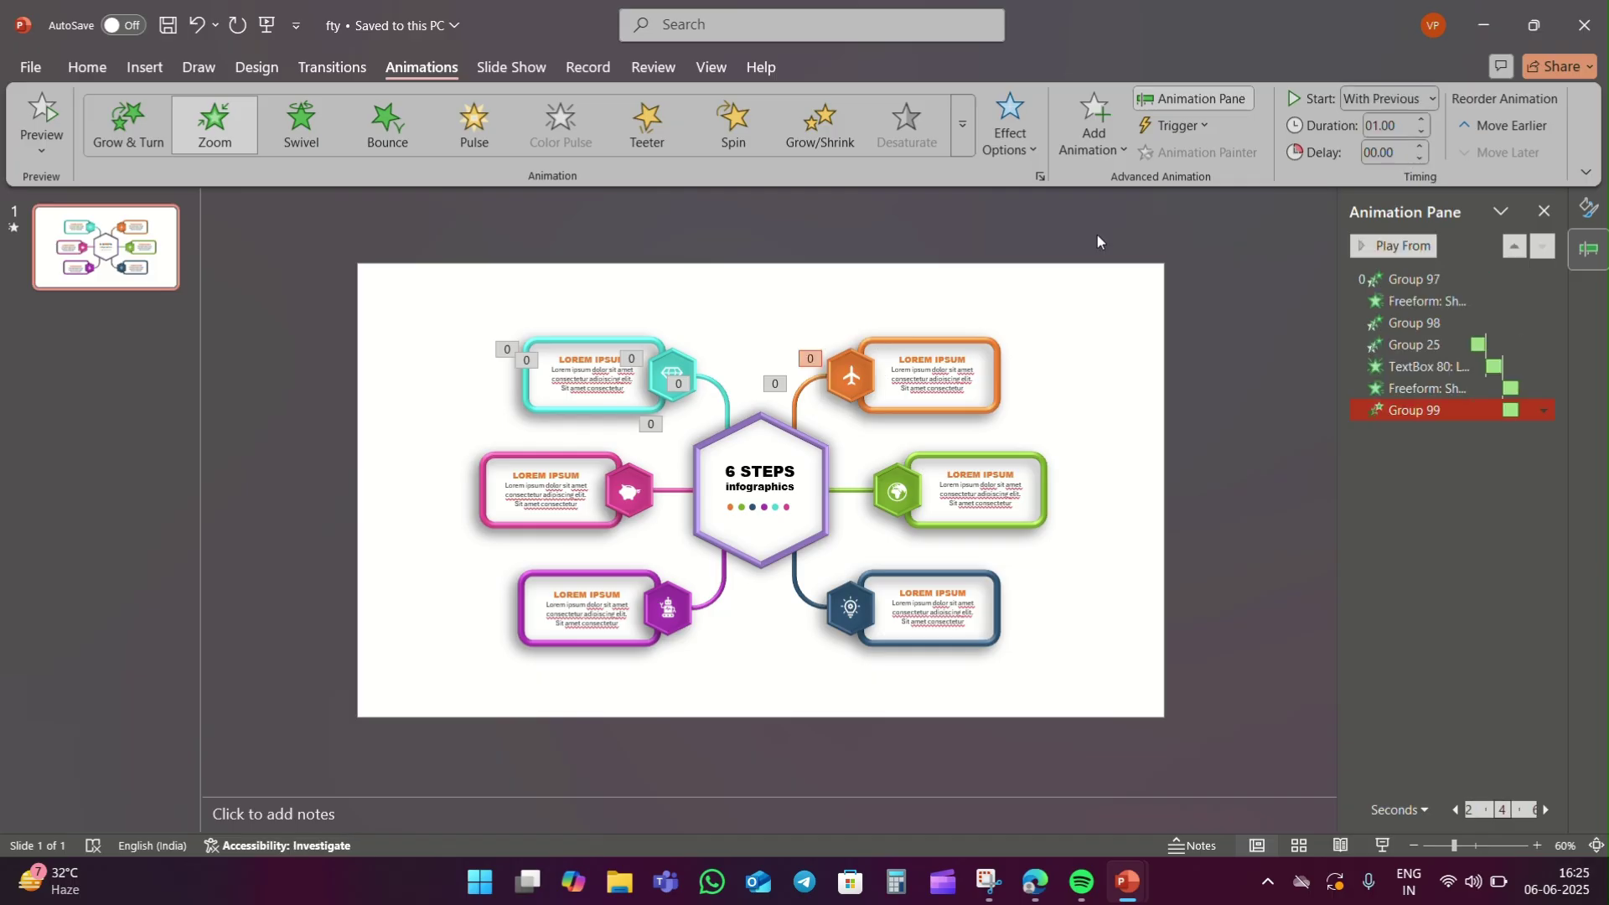
# Make the orange card Fly In from the right, starting After Previous.
pyautogui.click(913, 340)
pyautogui.click(387, 126)
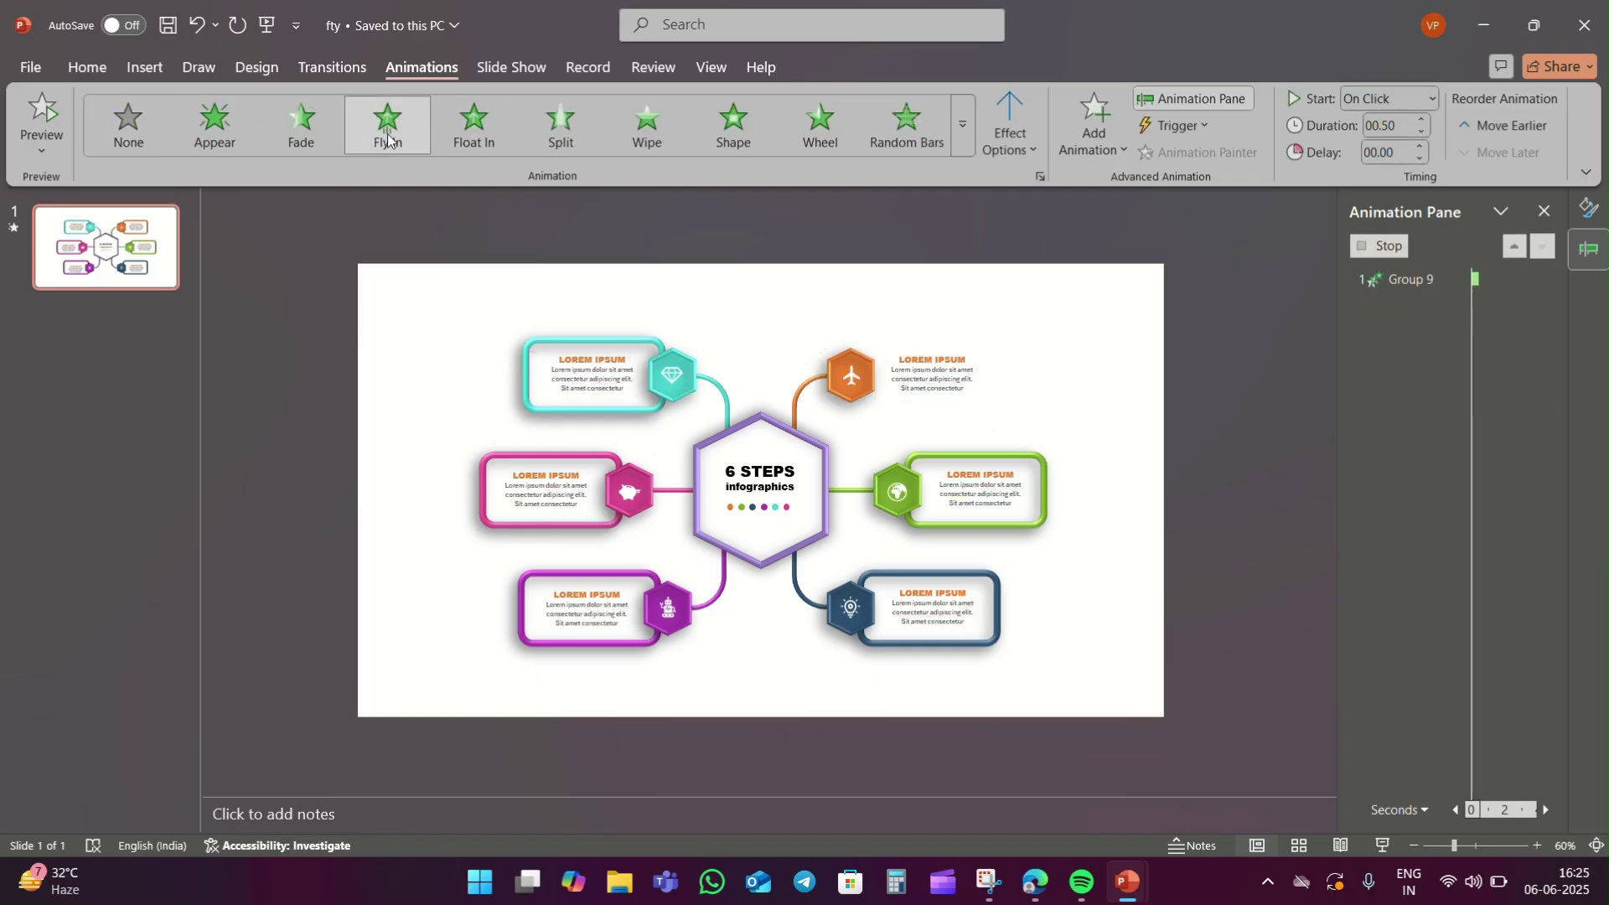
pyautogui.click(1009, 129)
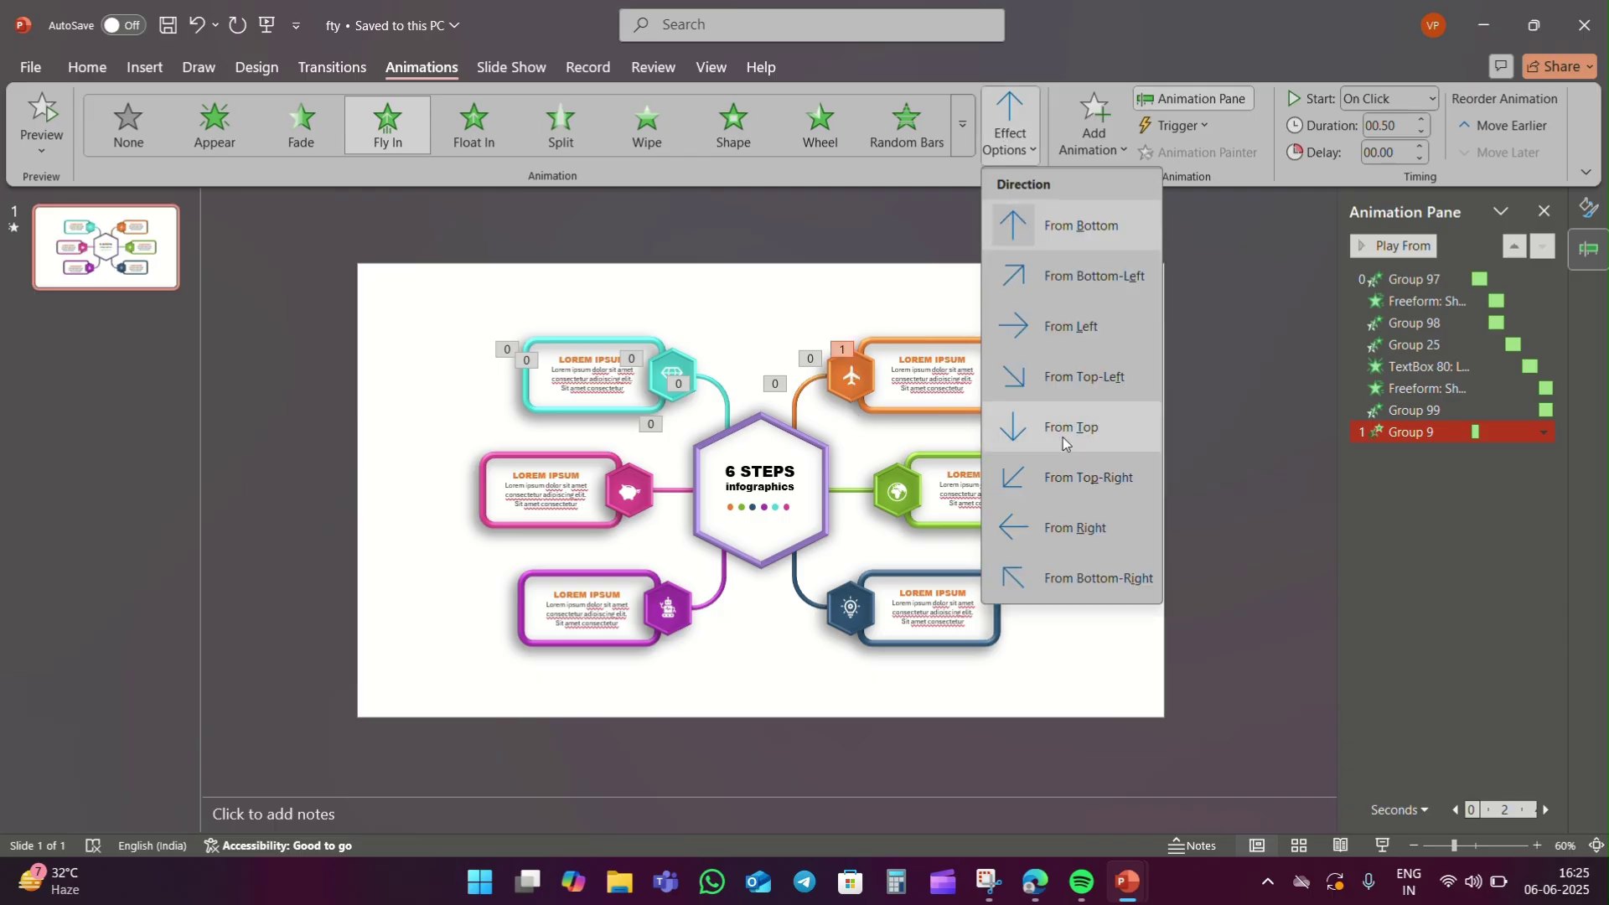
pyautogui.click(1074, 526)
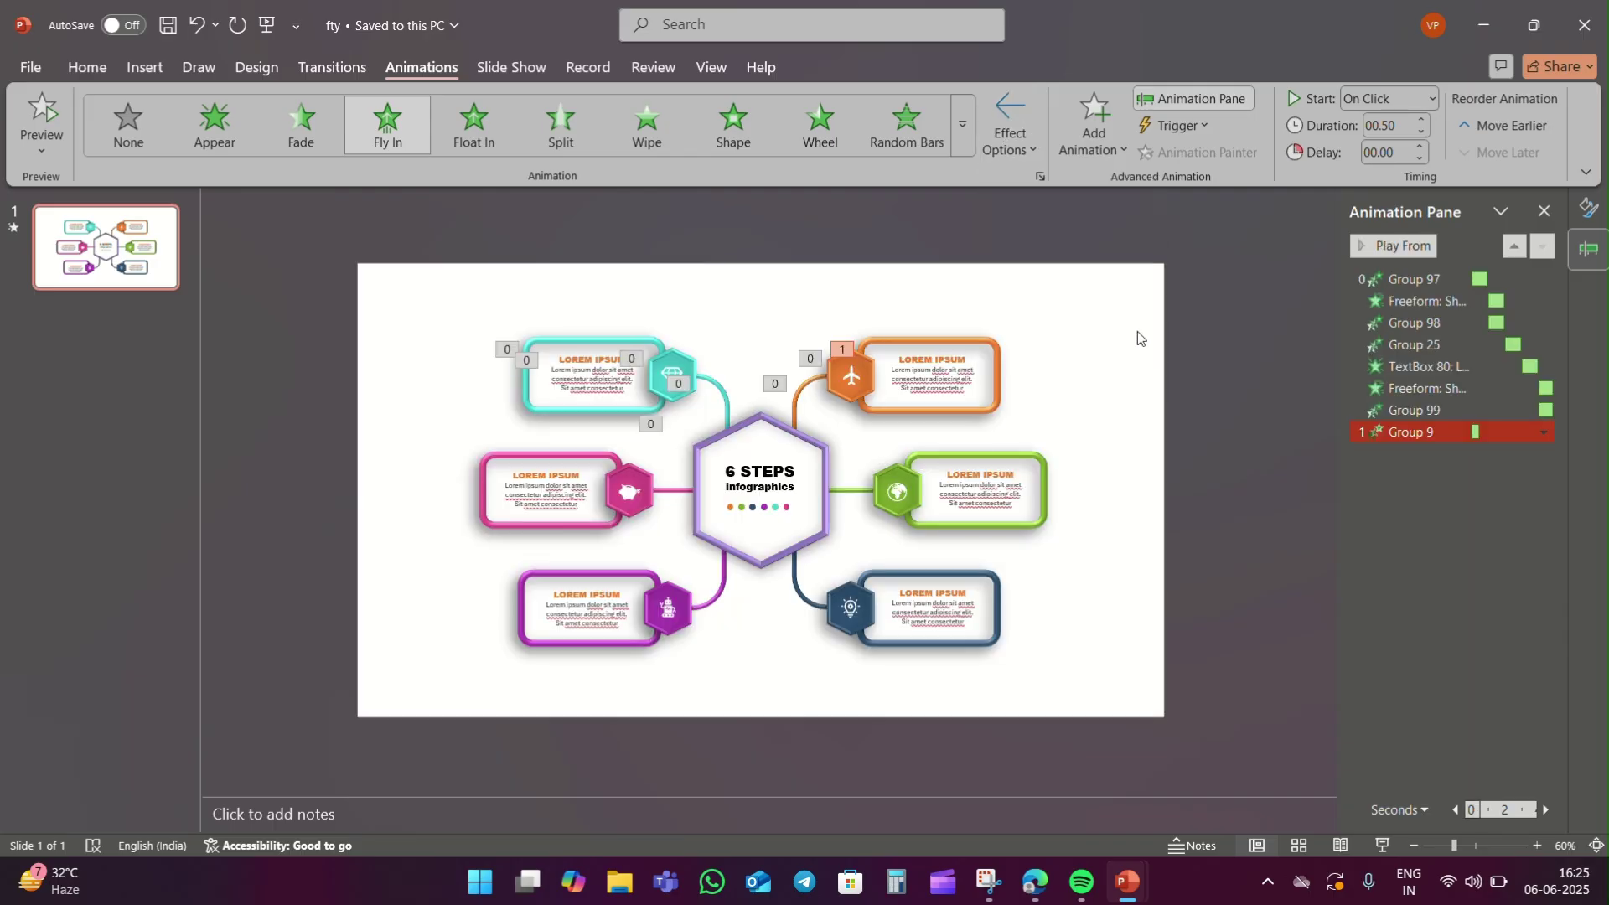
pyautogui.click(1424, 99)
pyautogui.click(1382, 176)
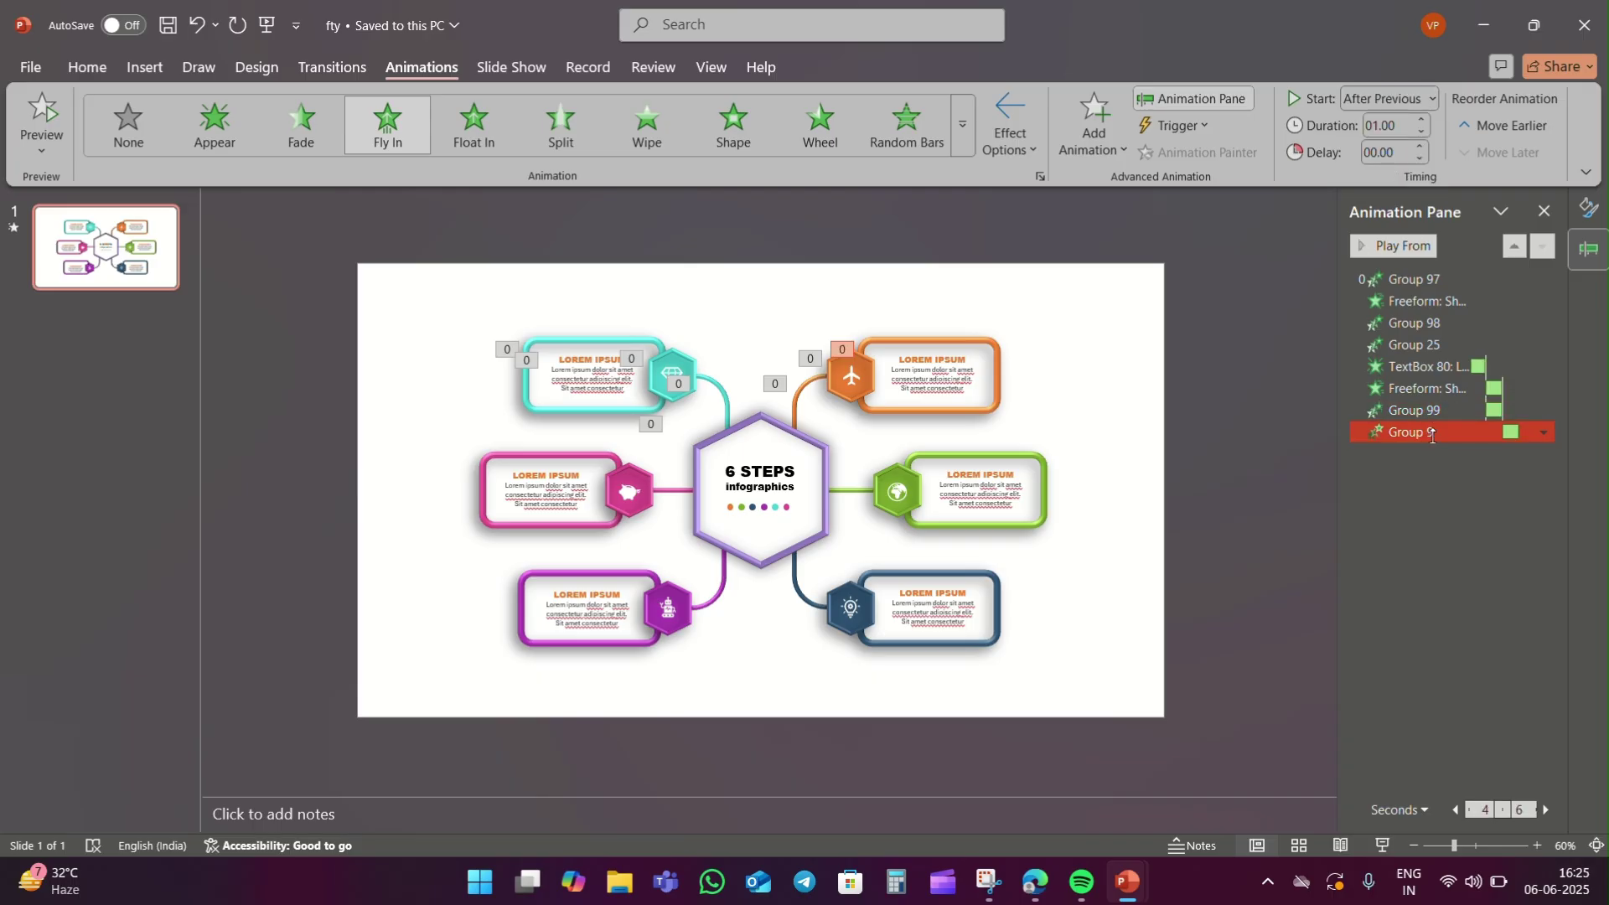
# Give the Group 9 fly-in a 0.53-second bounce end.
pyautogui.rightClick(1432, 437)
pyautogui.click(1437, 530)
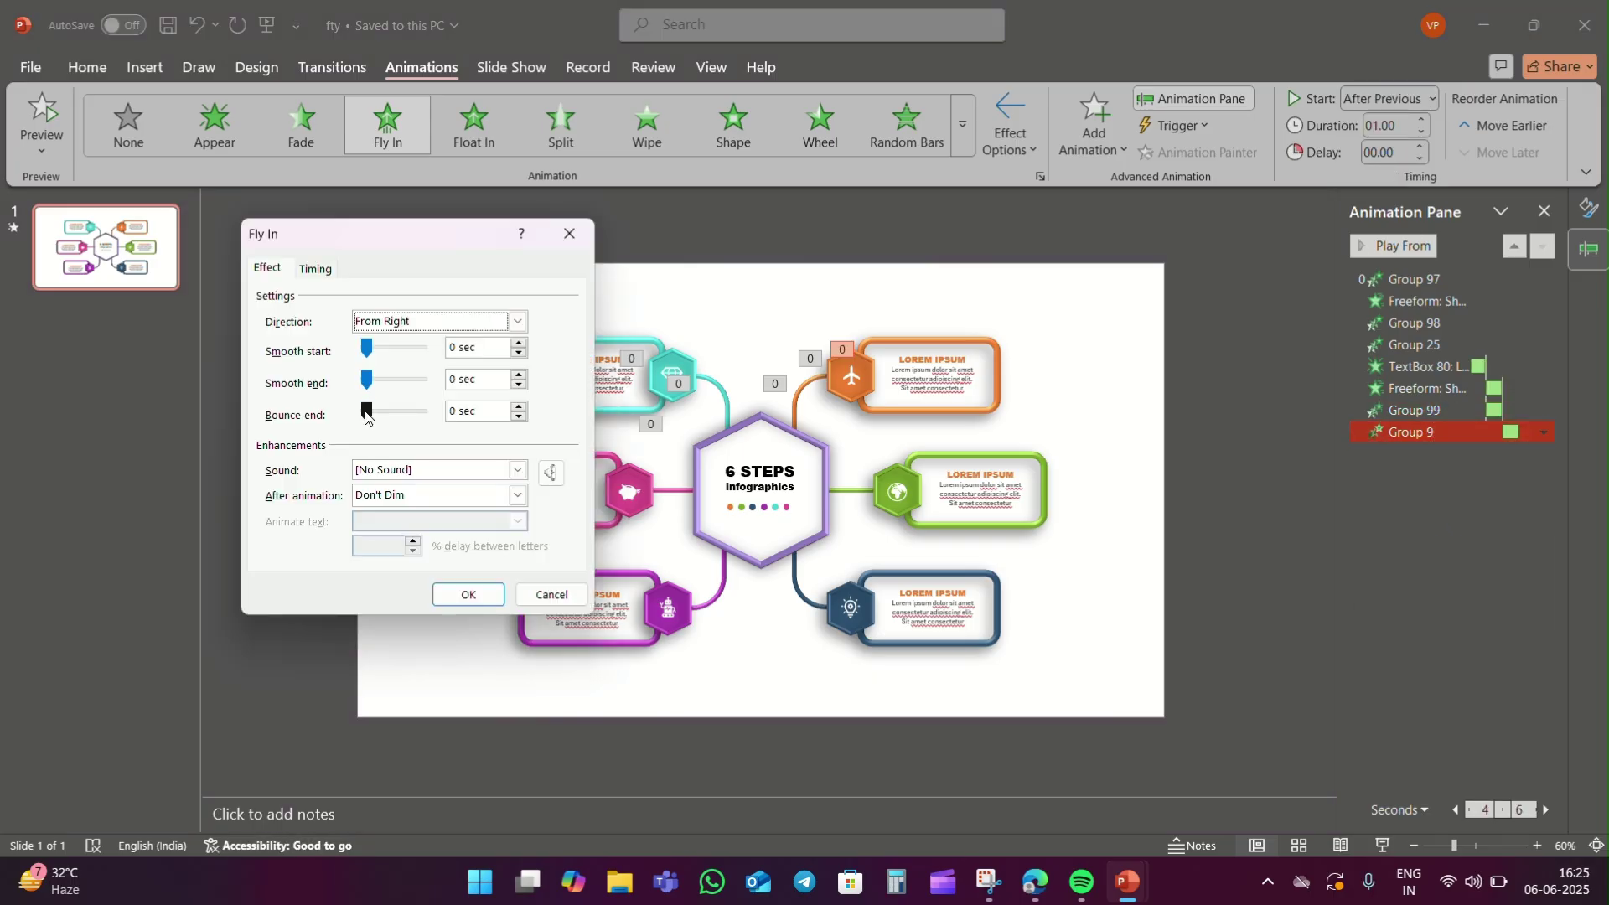
pyautogui.moveTo(366, 417); pyautogui.dragTo(386, 416)
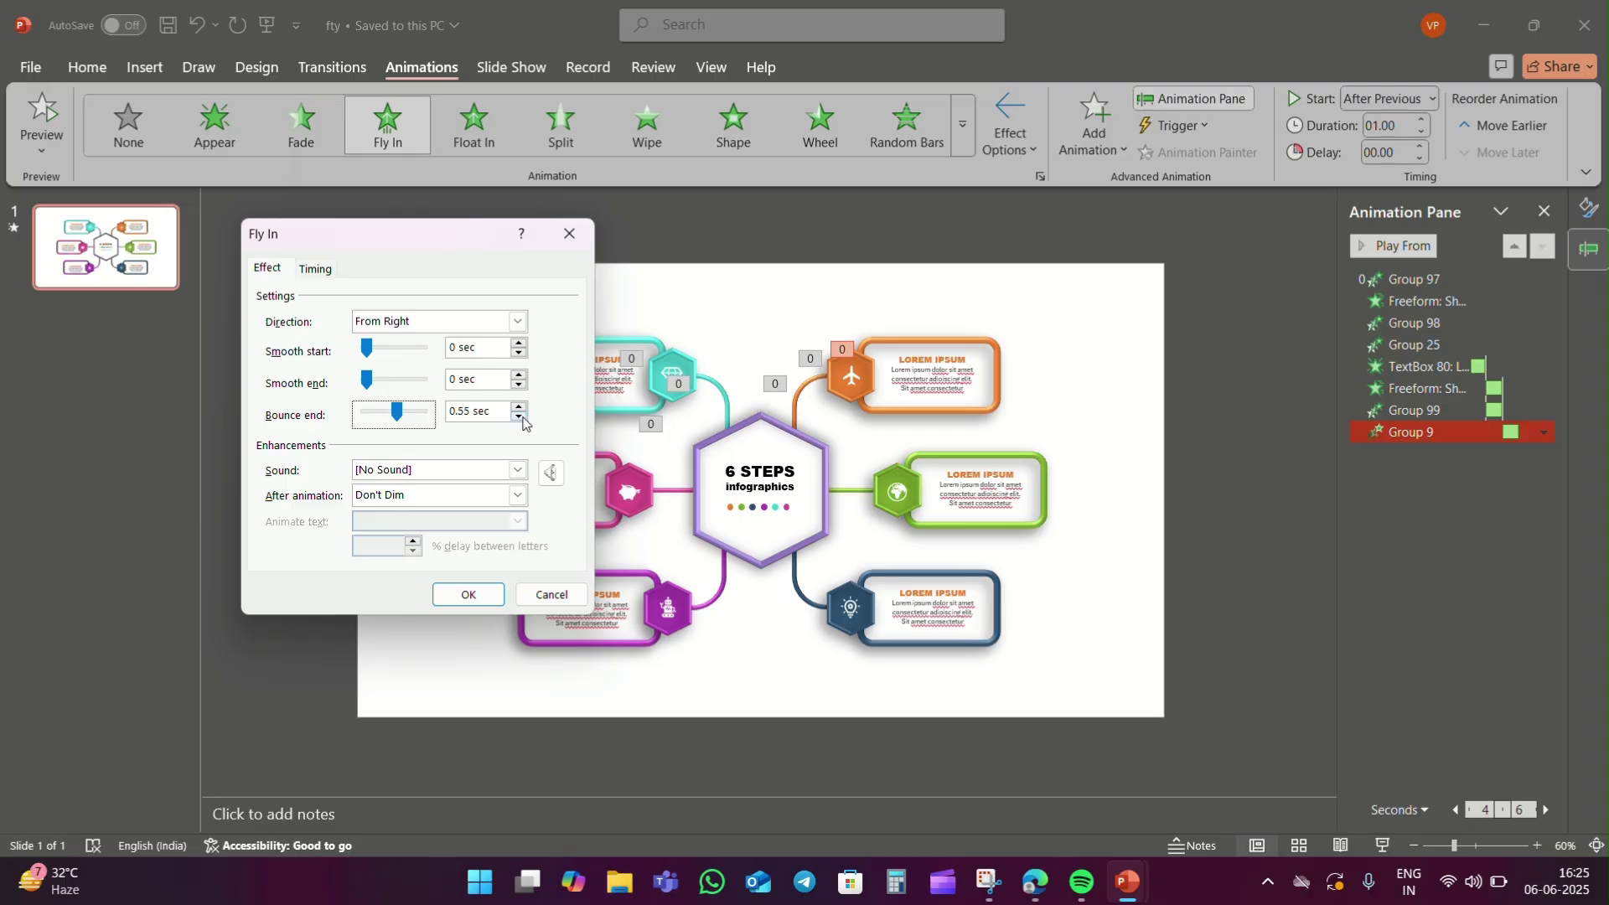
pyautogui.click(520, 416)
pyautogui.click(470, 594)
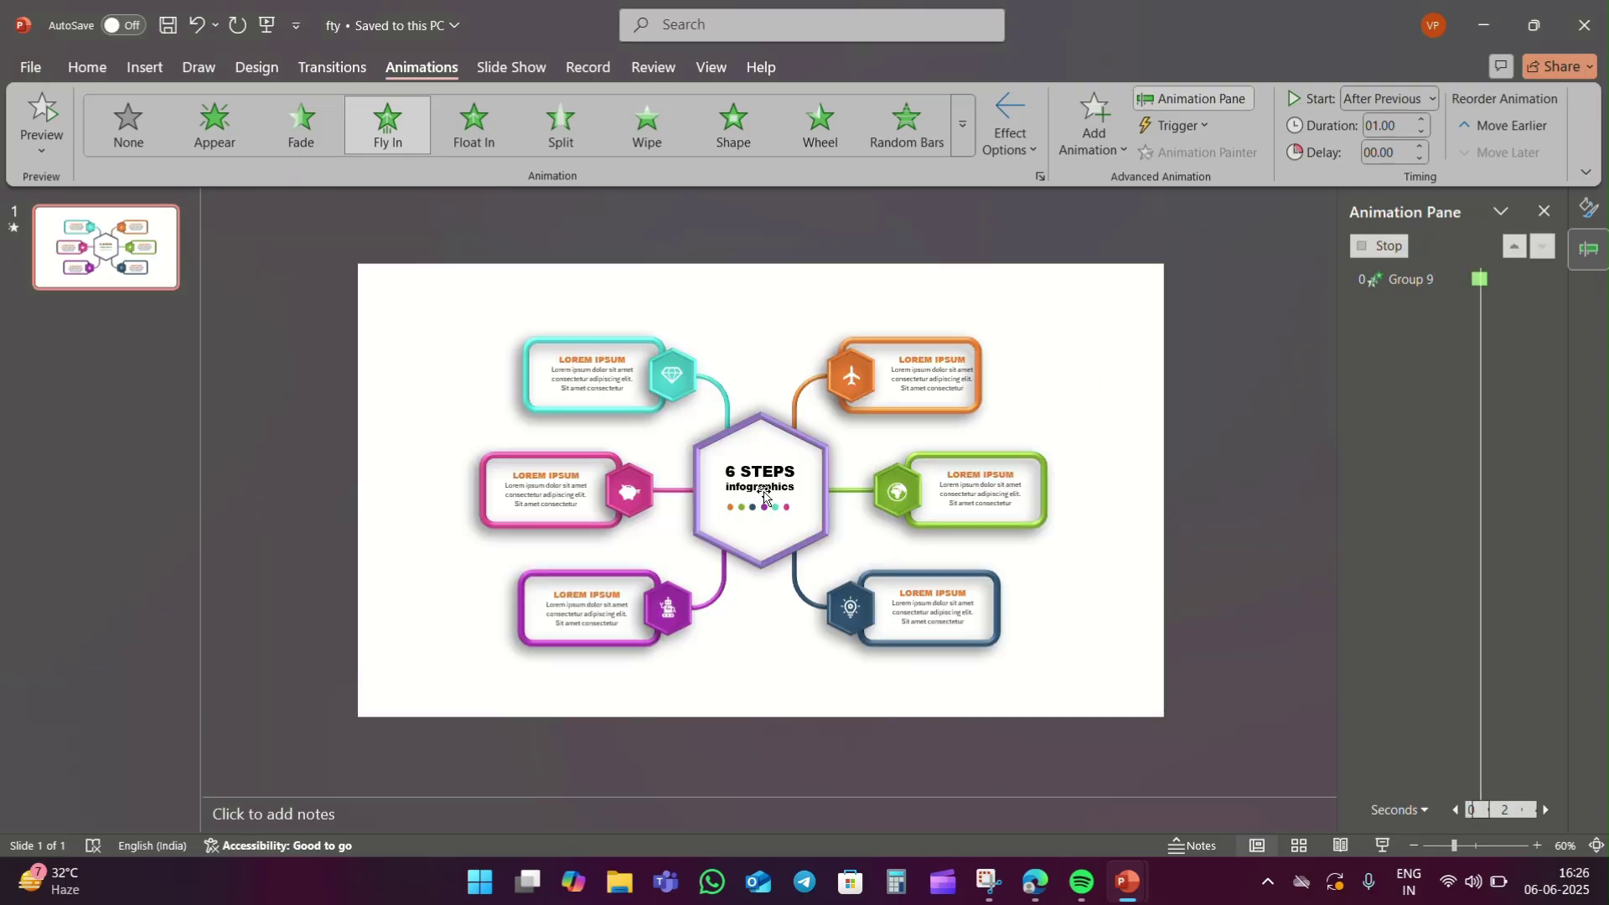
pyautogui.click(932, 357)
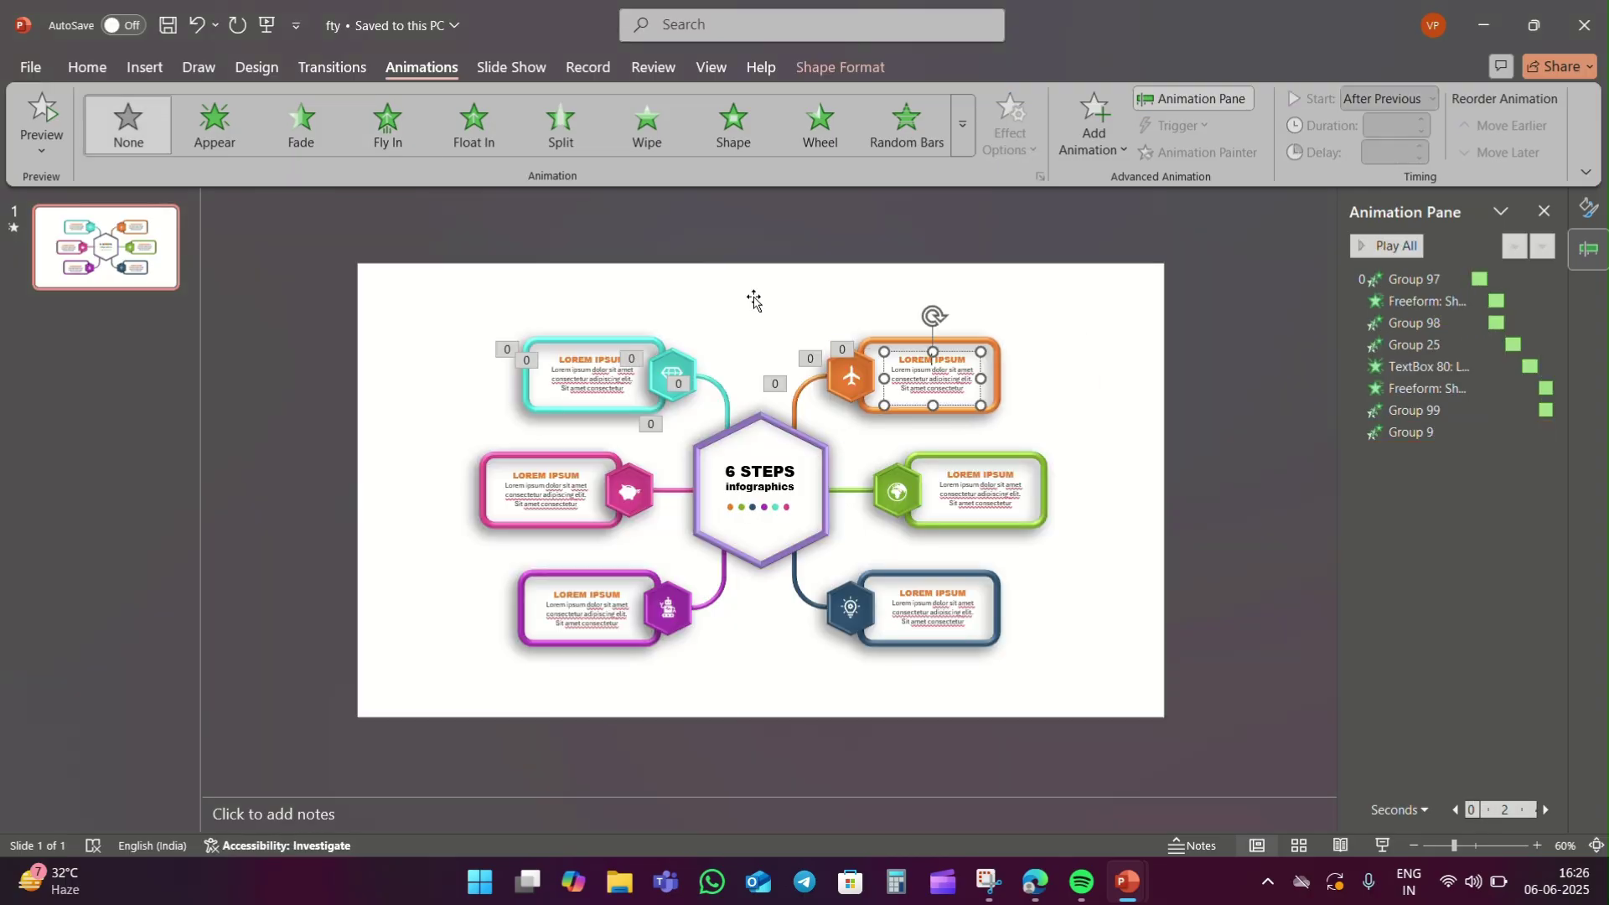
# Give the orange step's text a Fade entrance starting After Previous.
pyautogui.click(285, 126)
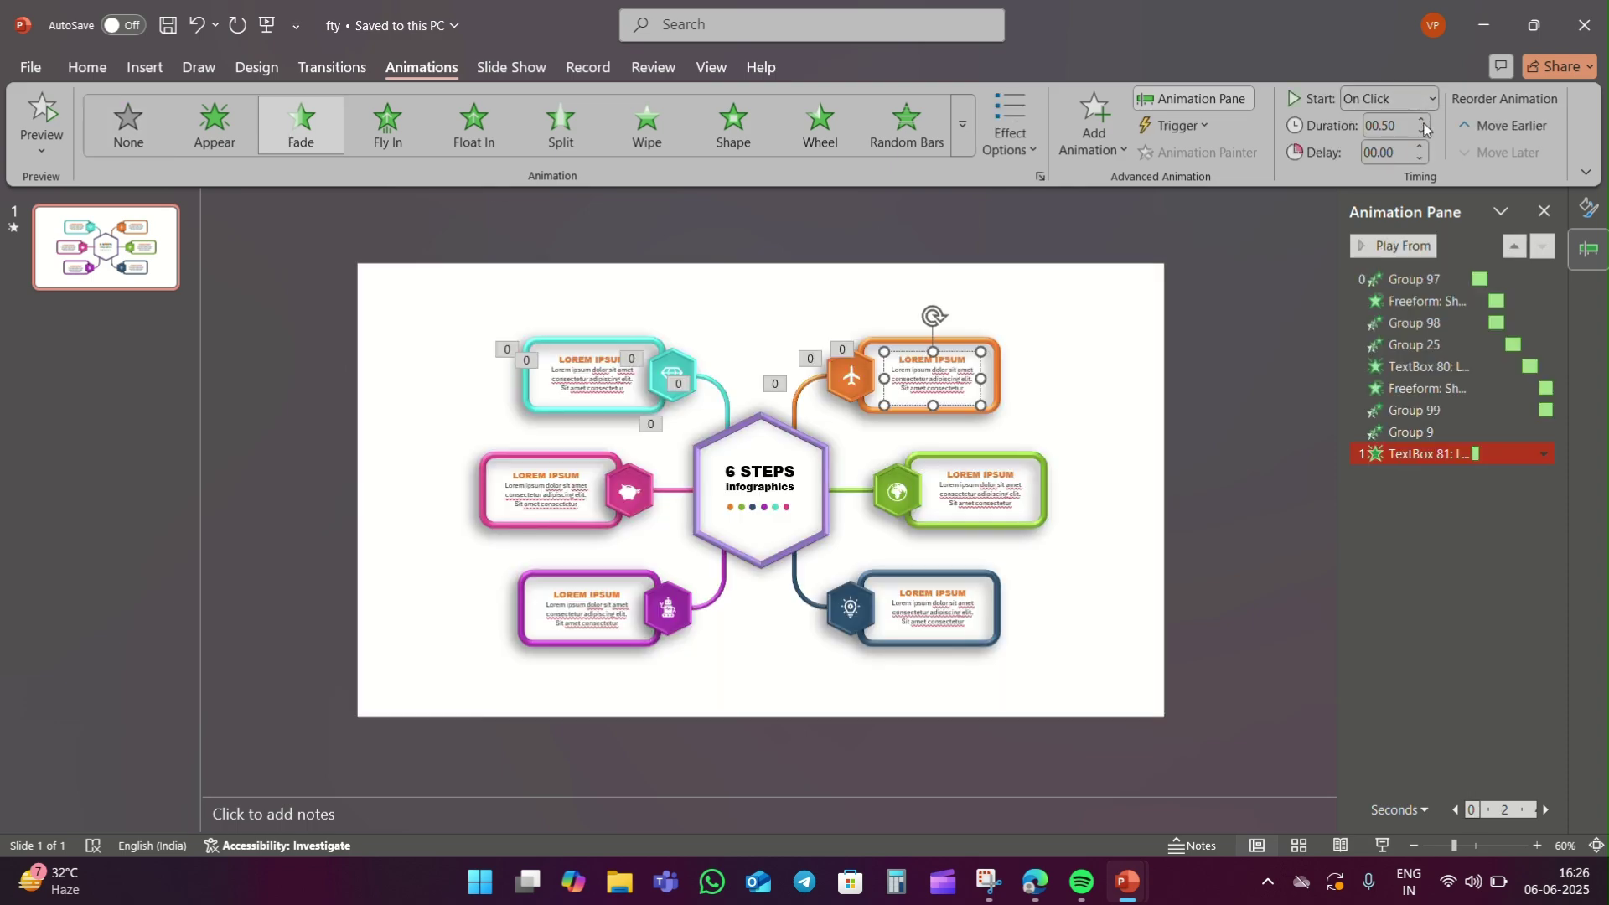
pyautogui.click(1416, 98)
pyautogui.click(1382, 168)
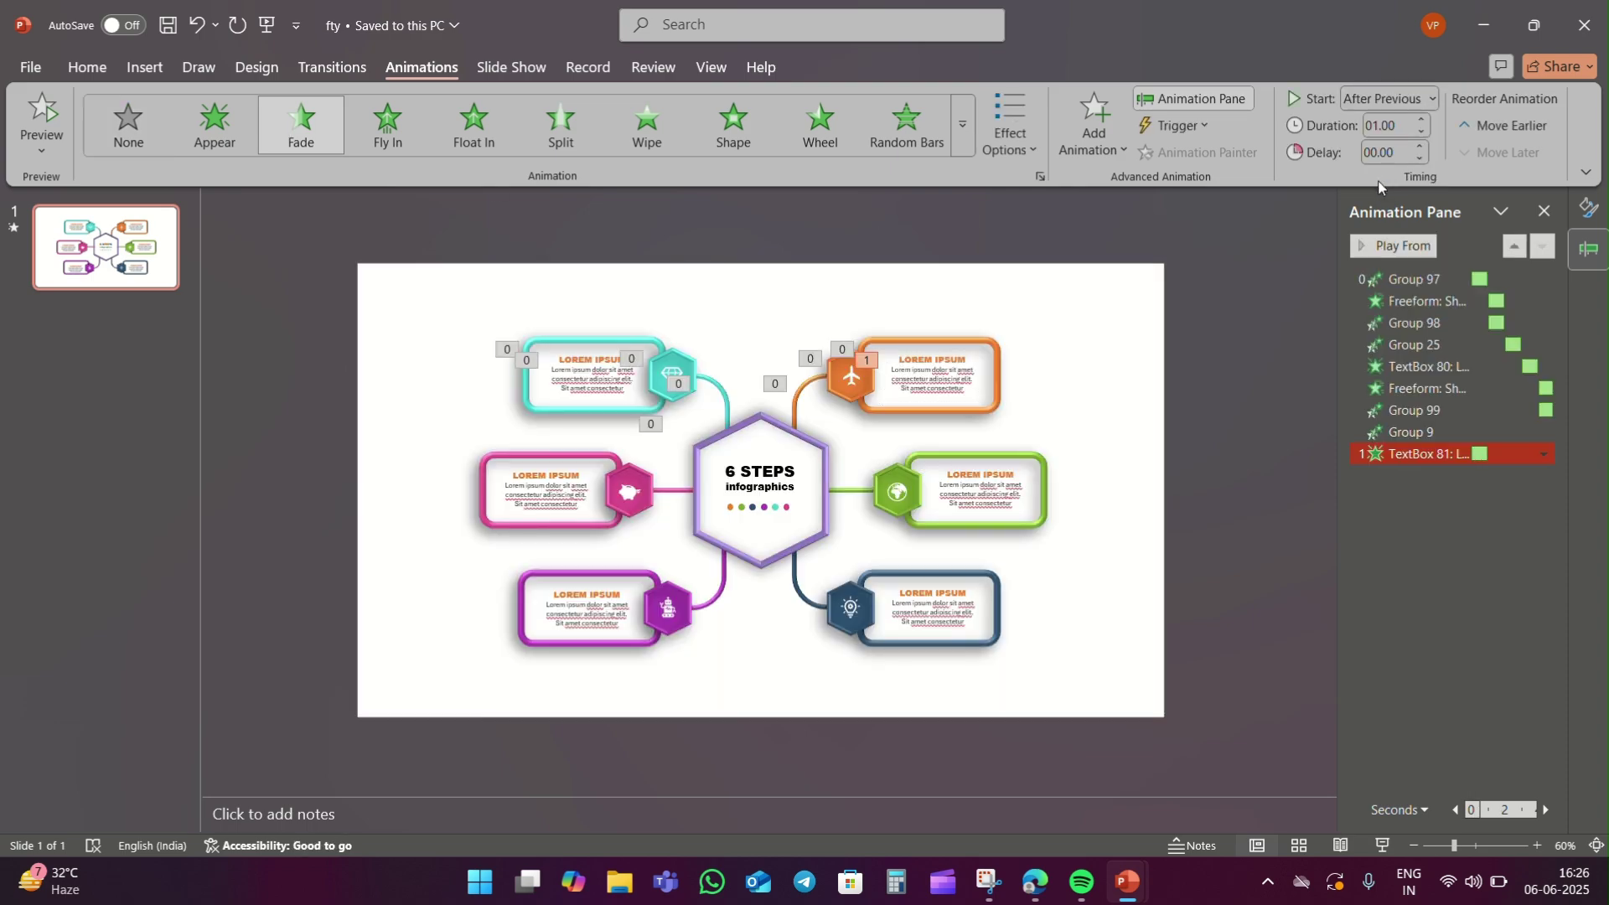
# Wipe the pink connector in From Right for 1.00 s, After Previous, then target the pink icon.
pyautogui.click(663, 489)
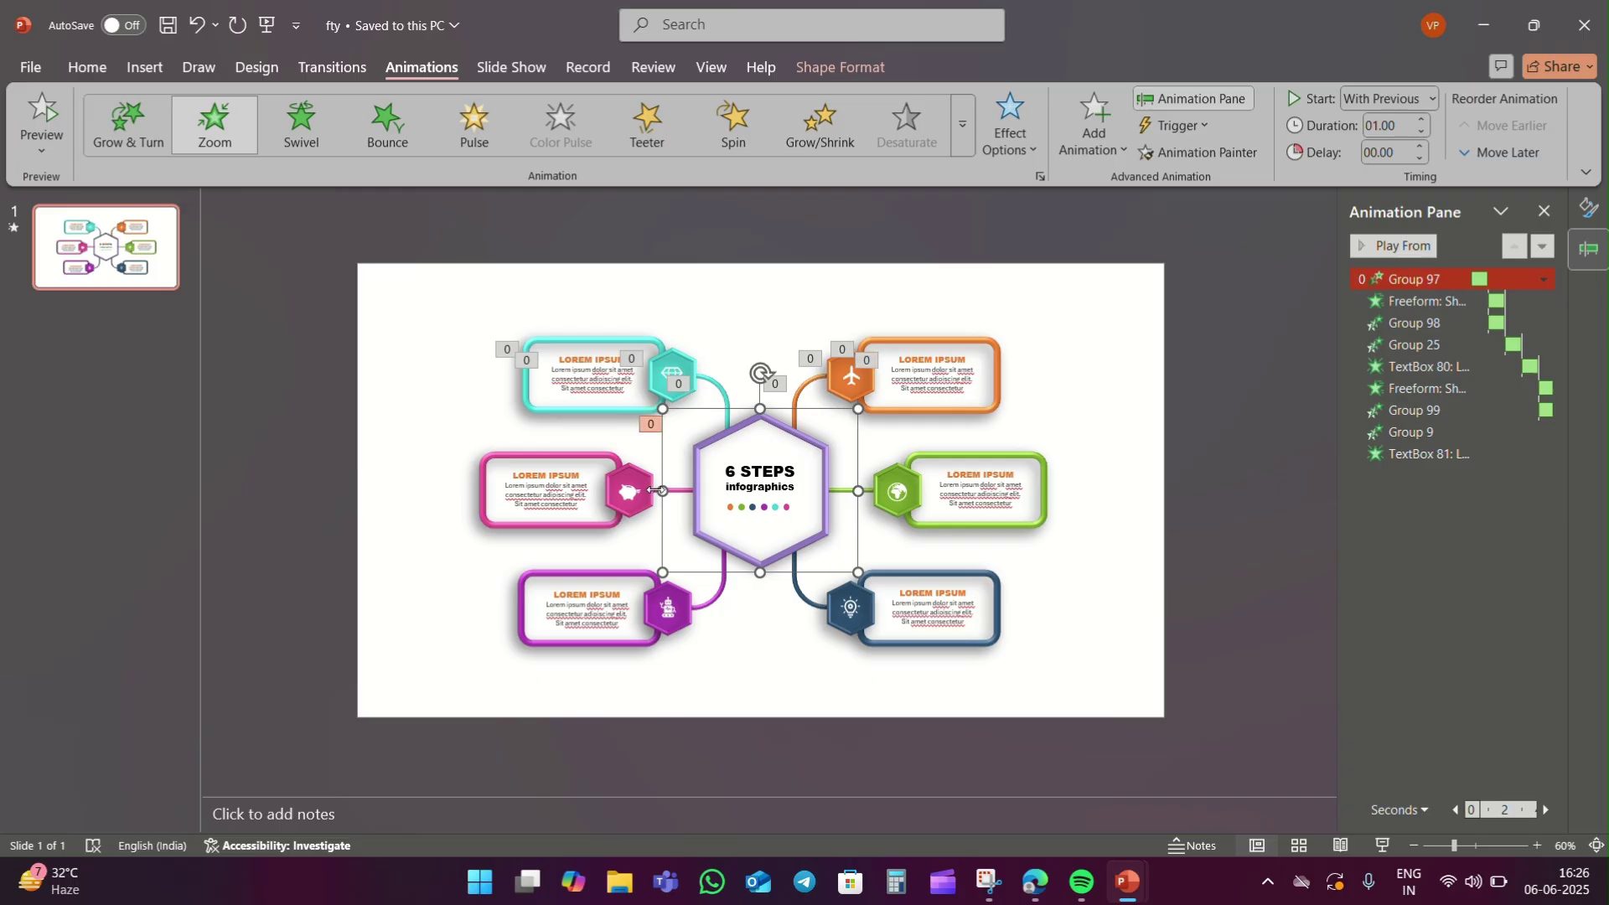
pyautogui.click(654, 490)
pyautogui.click(650, 126)
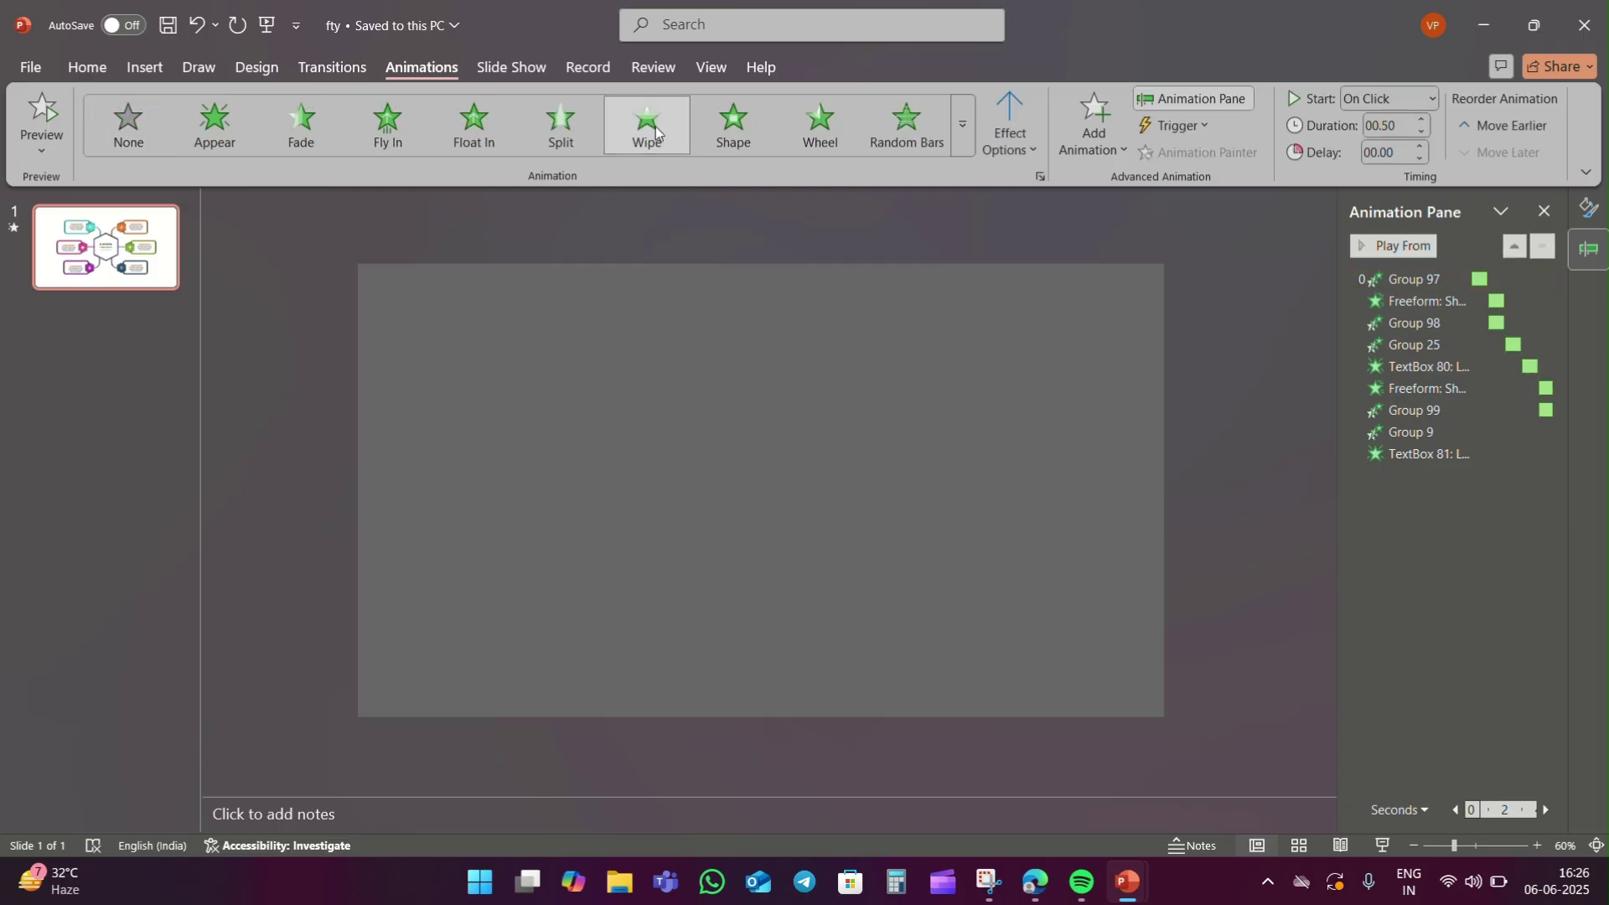
pyautogui.click(1018, 136)
pyautogui.click(1077, 325)
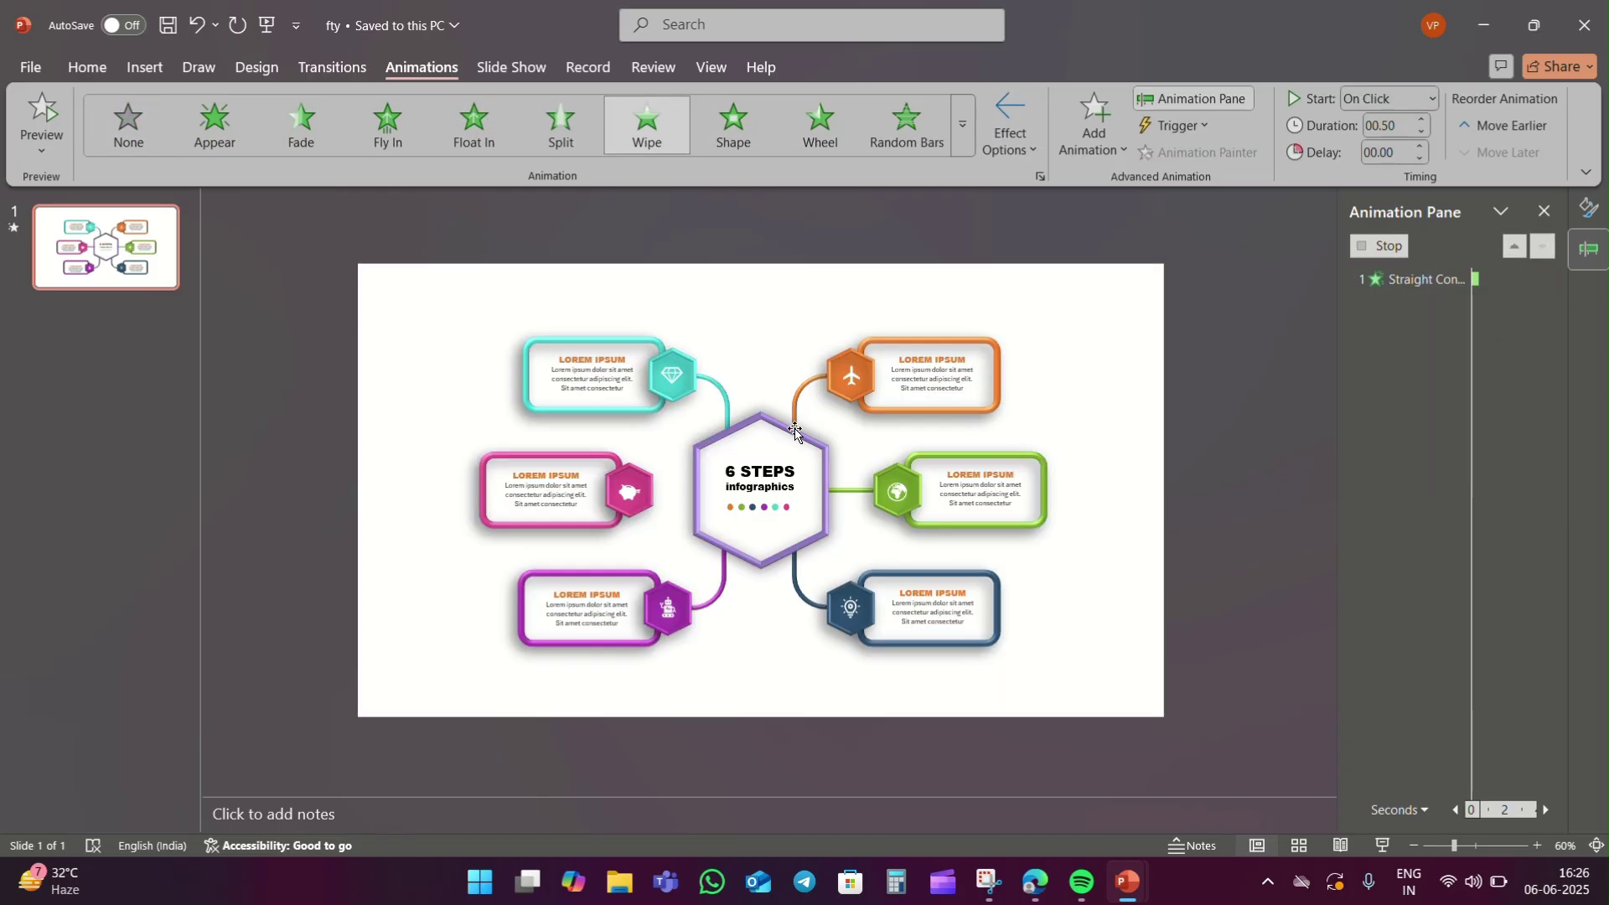
pyautogui.click(630, 496)
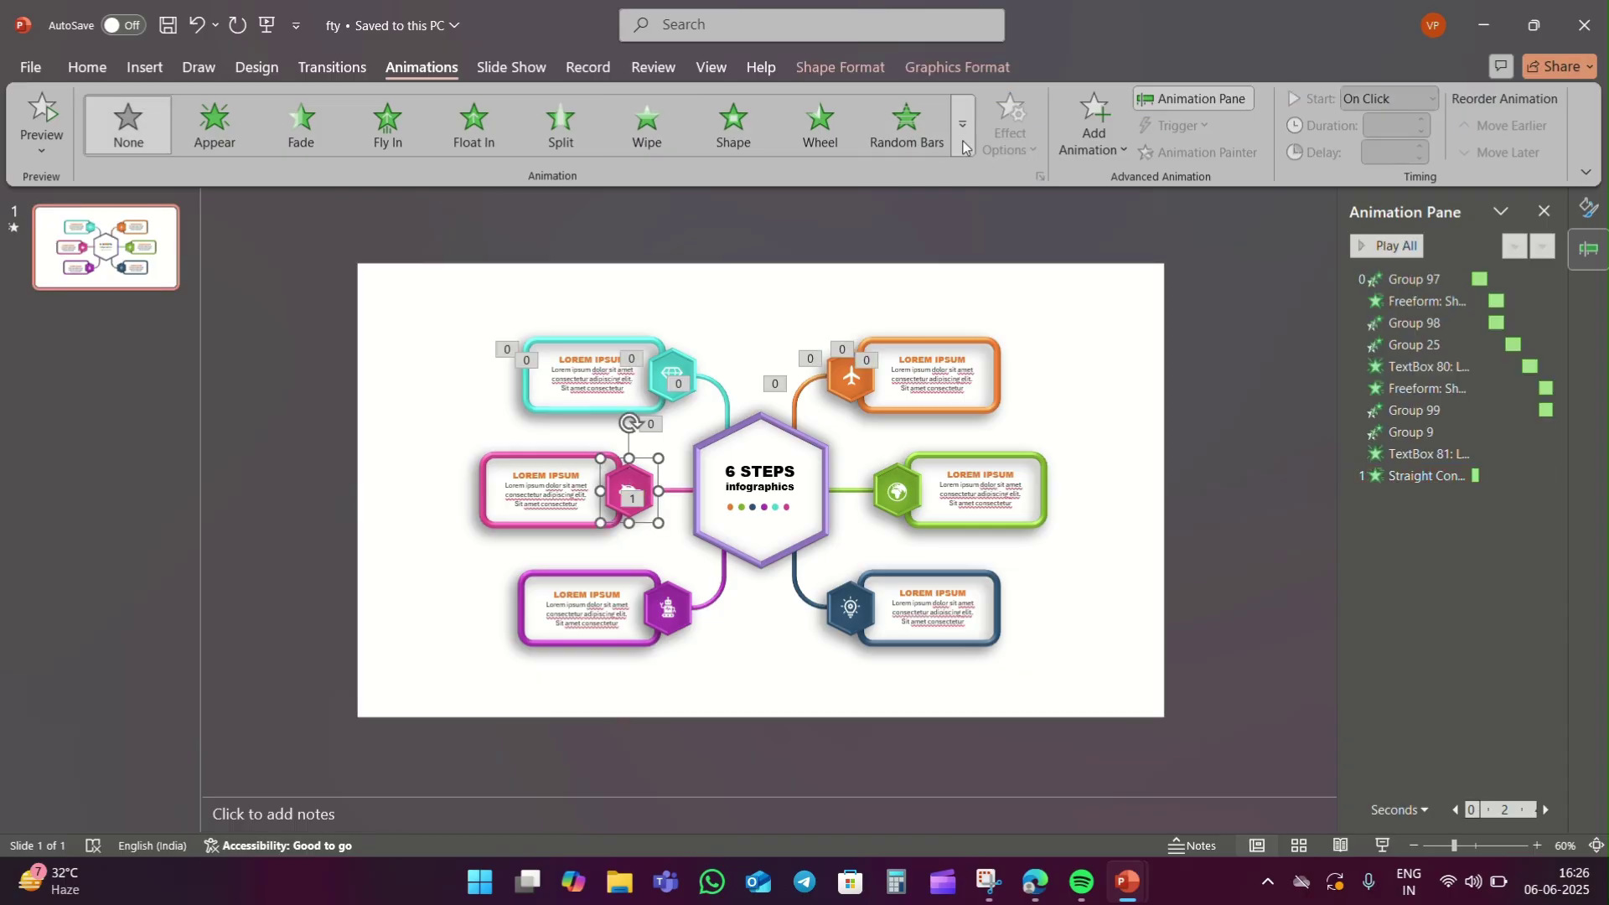
pyautogui.click(662, 491)
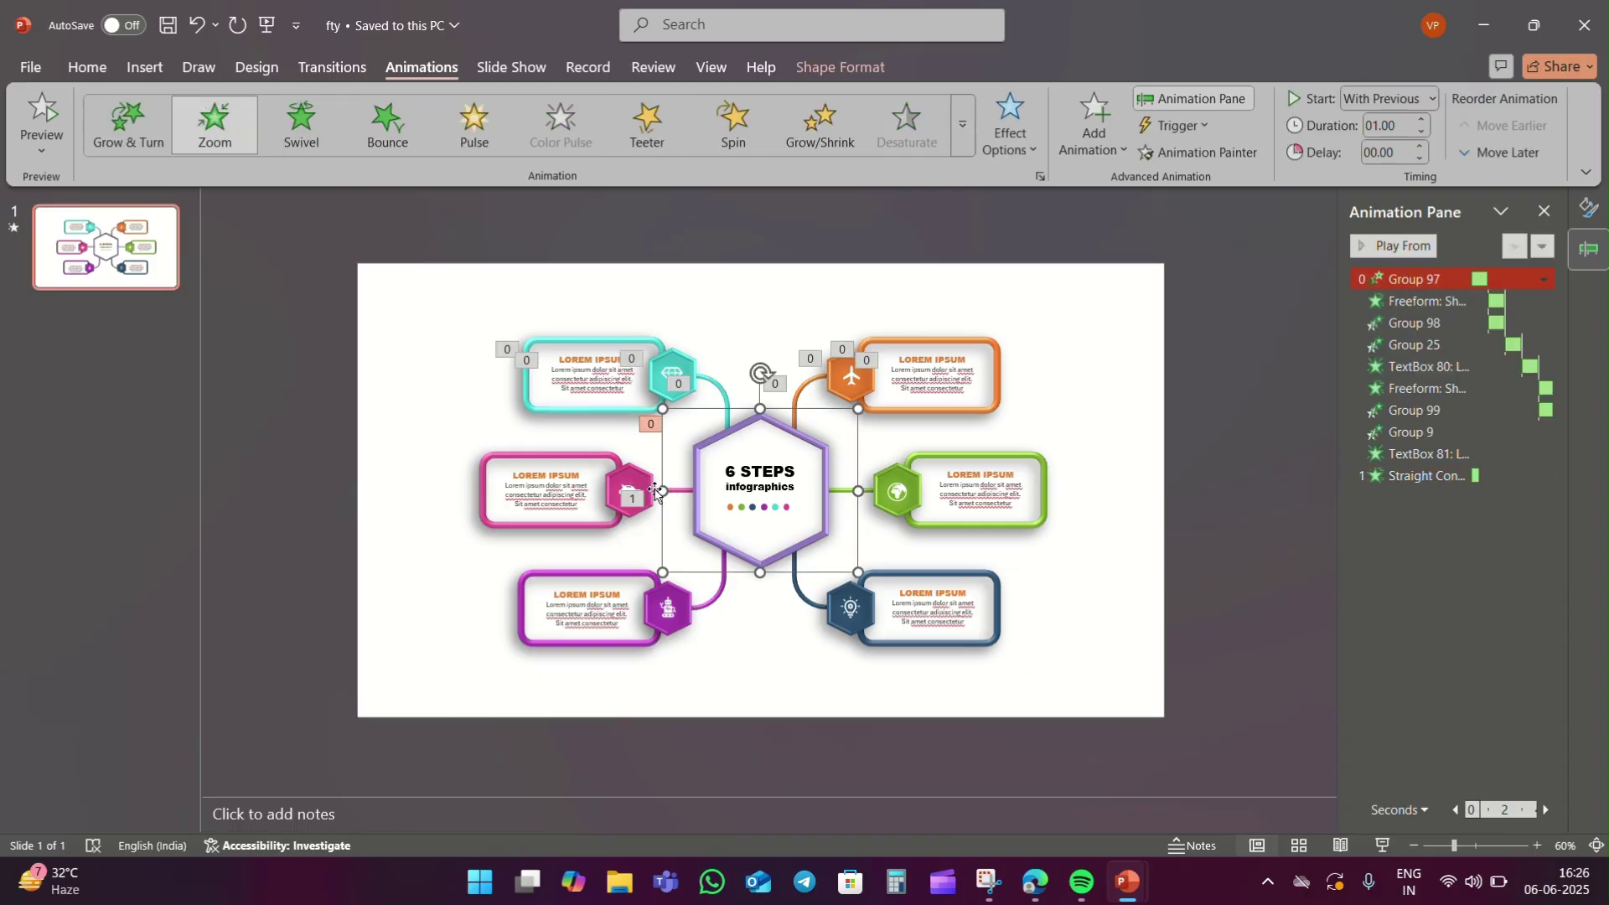
pyautogui.click(656, 491)
pyautogui.click(1422, 120)
pyautogui.click(1423, 120)
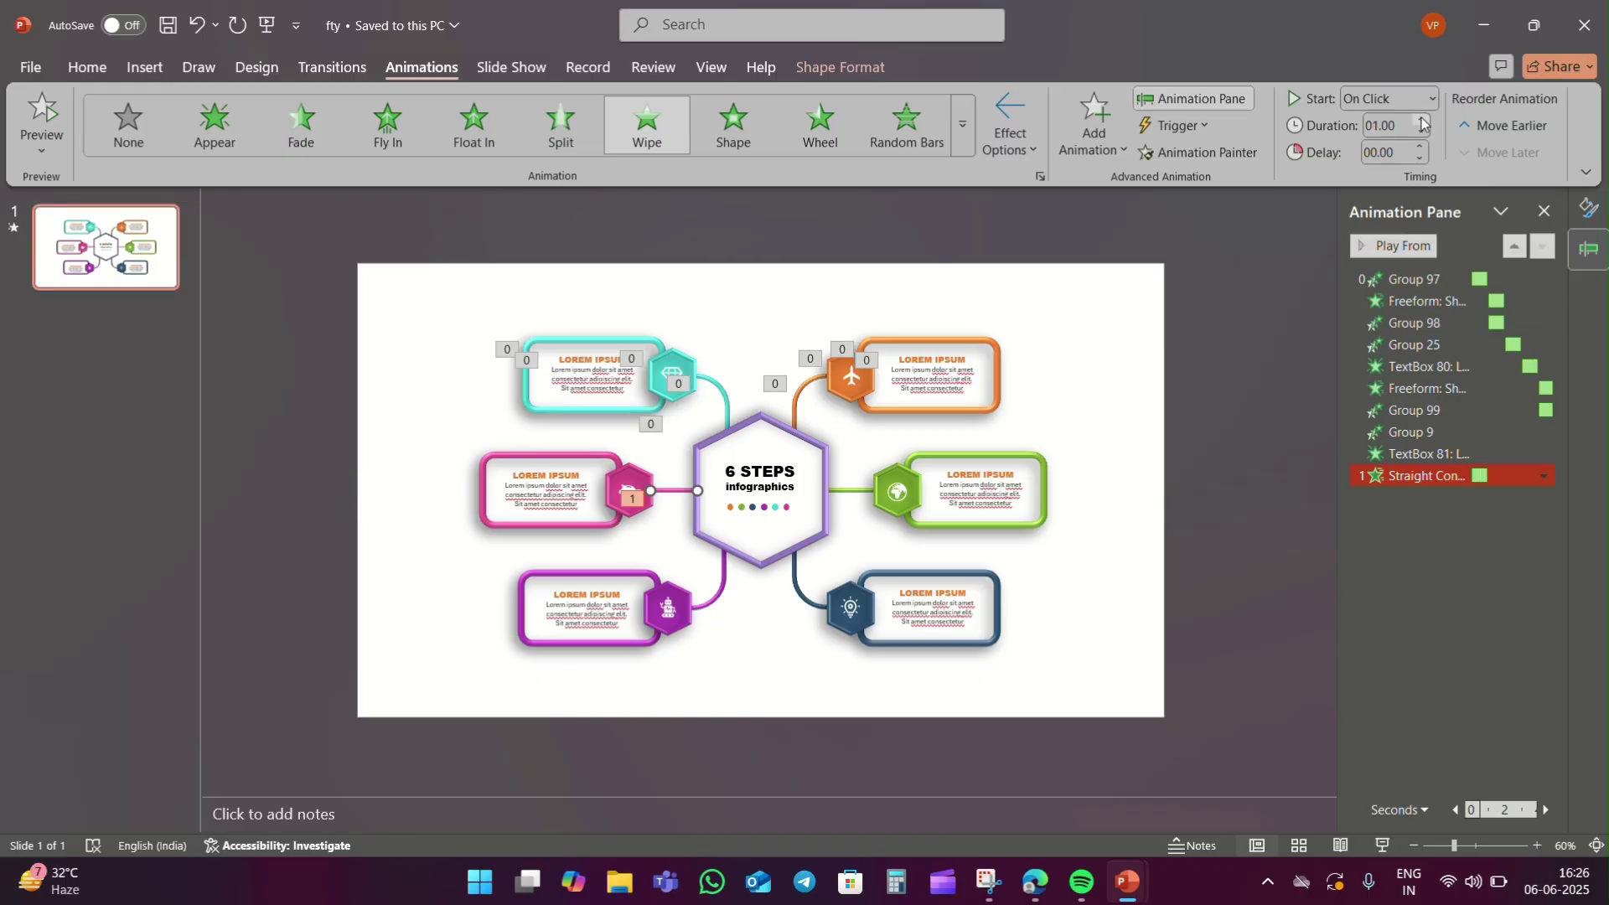
pyautogui.click(1411, 176)
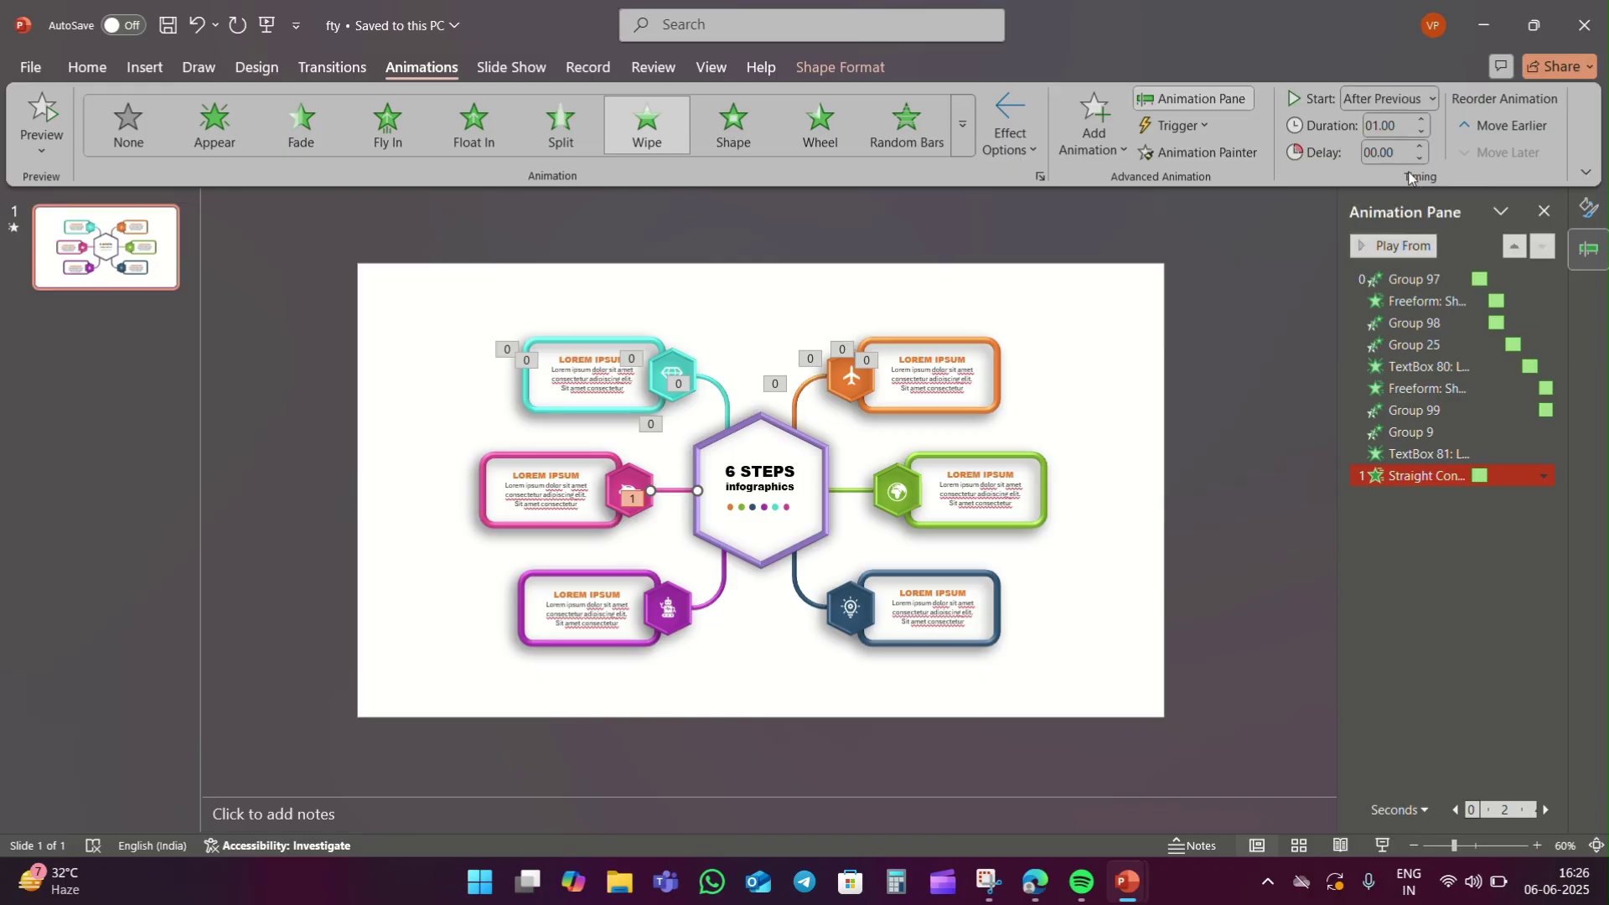
pyautogui.click(635, 472)
pyautogui.click(962, 124)
# Give the pink hexagon icon a Zoom entrance starting With Previous.
pyautogui.click(132, 316)
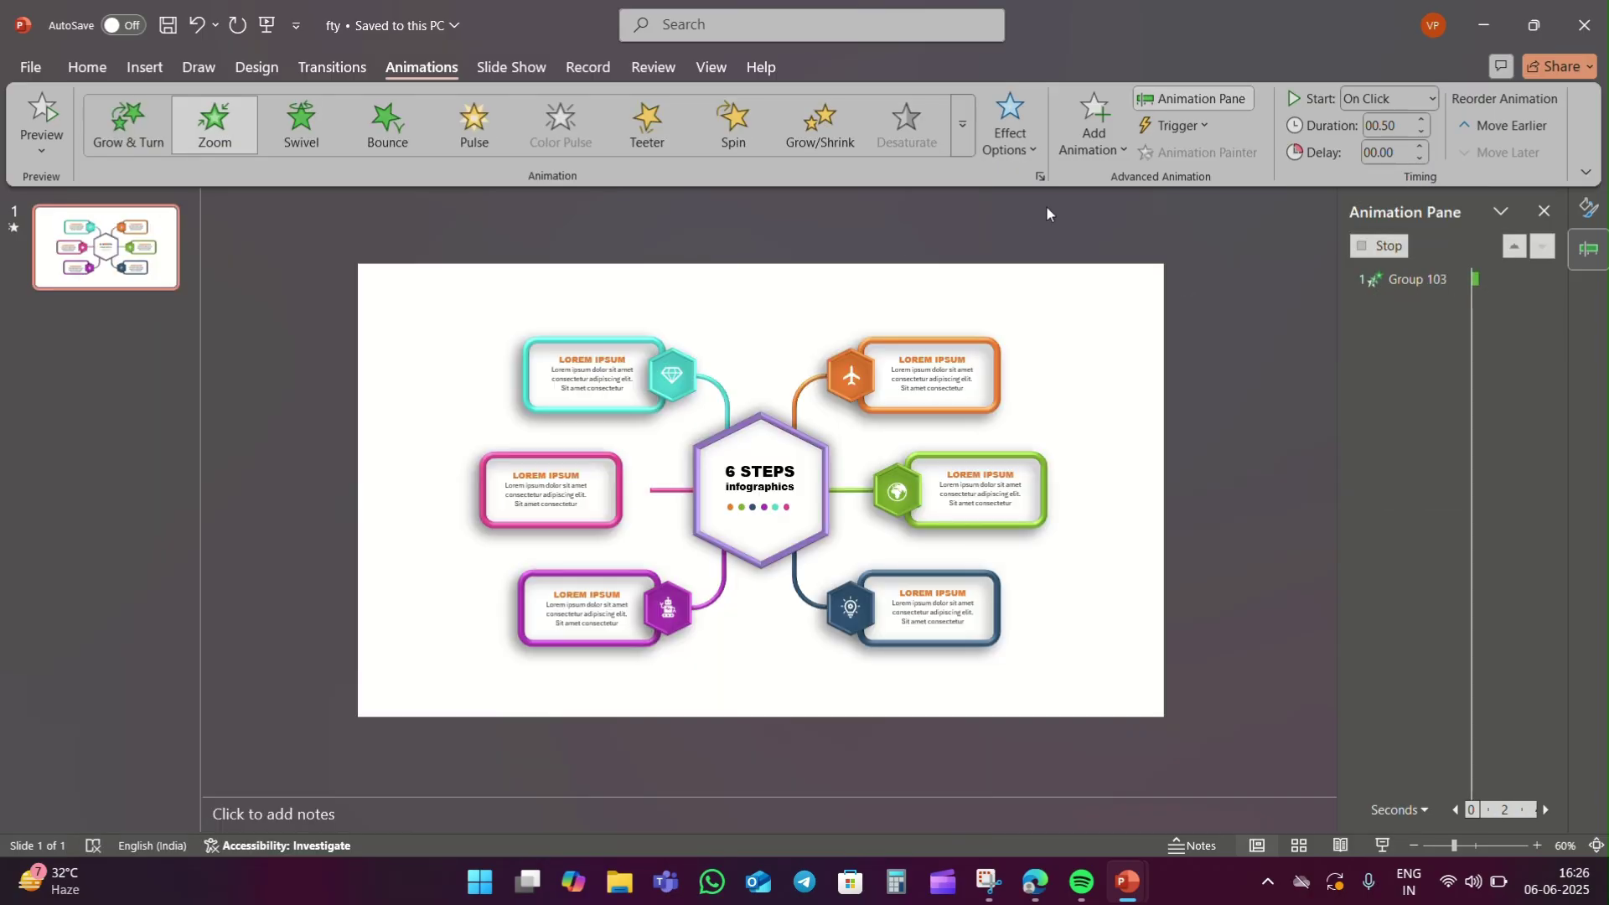
pyautogui.click(1430, 99)
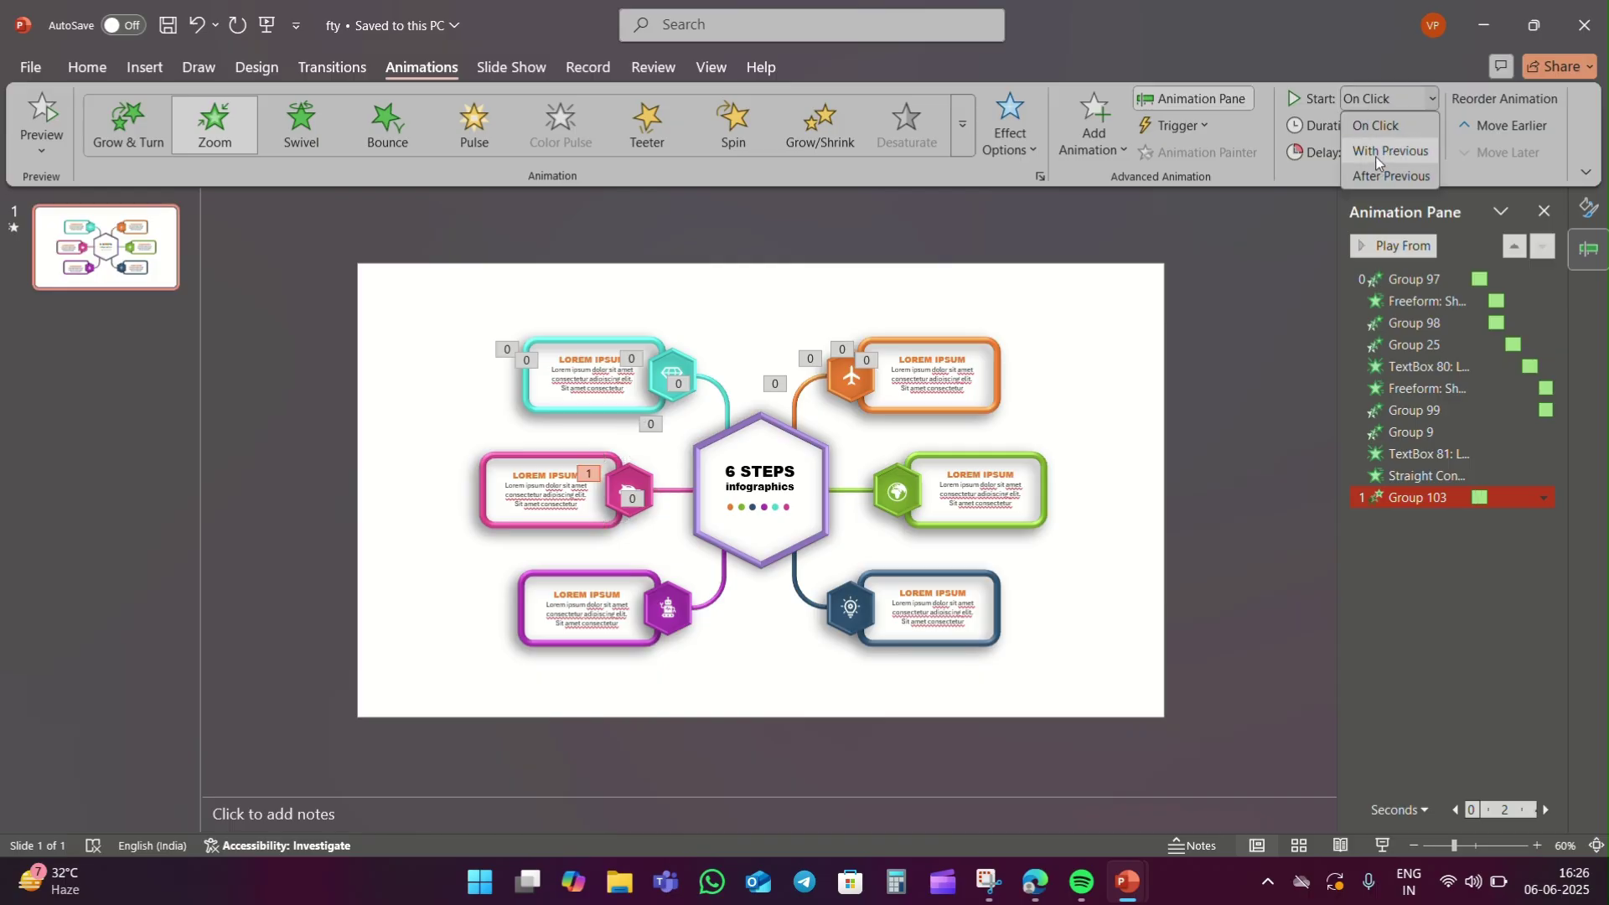
pyautogui.click(1375, 156)
# Fly the pink step box in From Left, After Previous, with a 0.52 s bounce end.
pyautogui.click(493, 478)
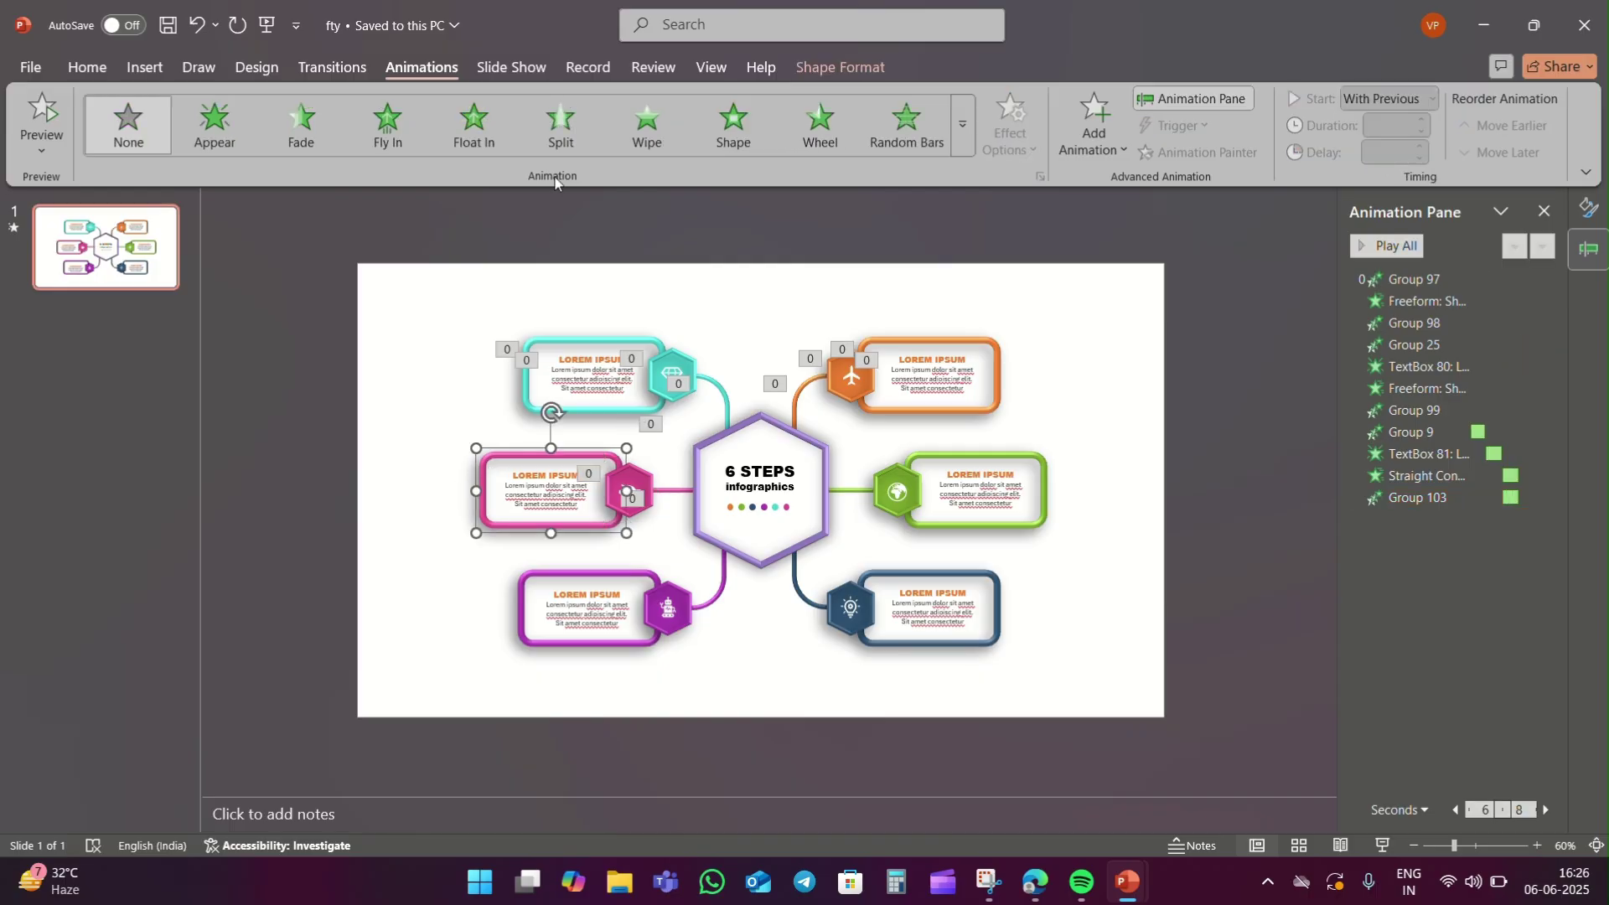
pyautogui.click(388, 125)
pyautogui.click(1008, 138)
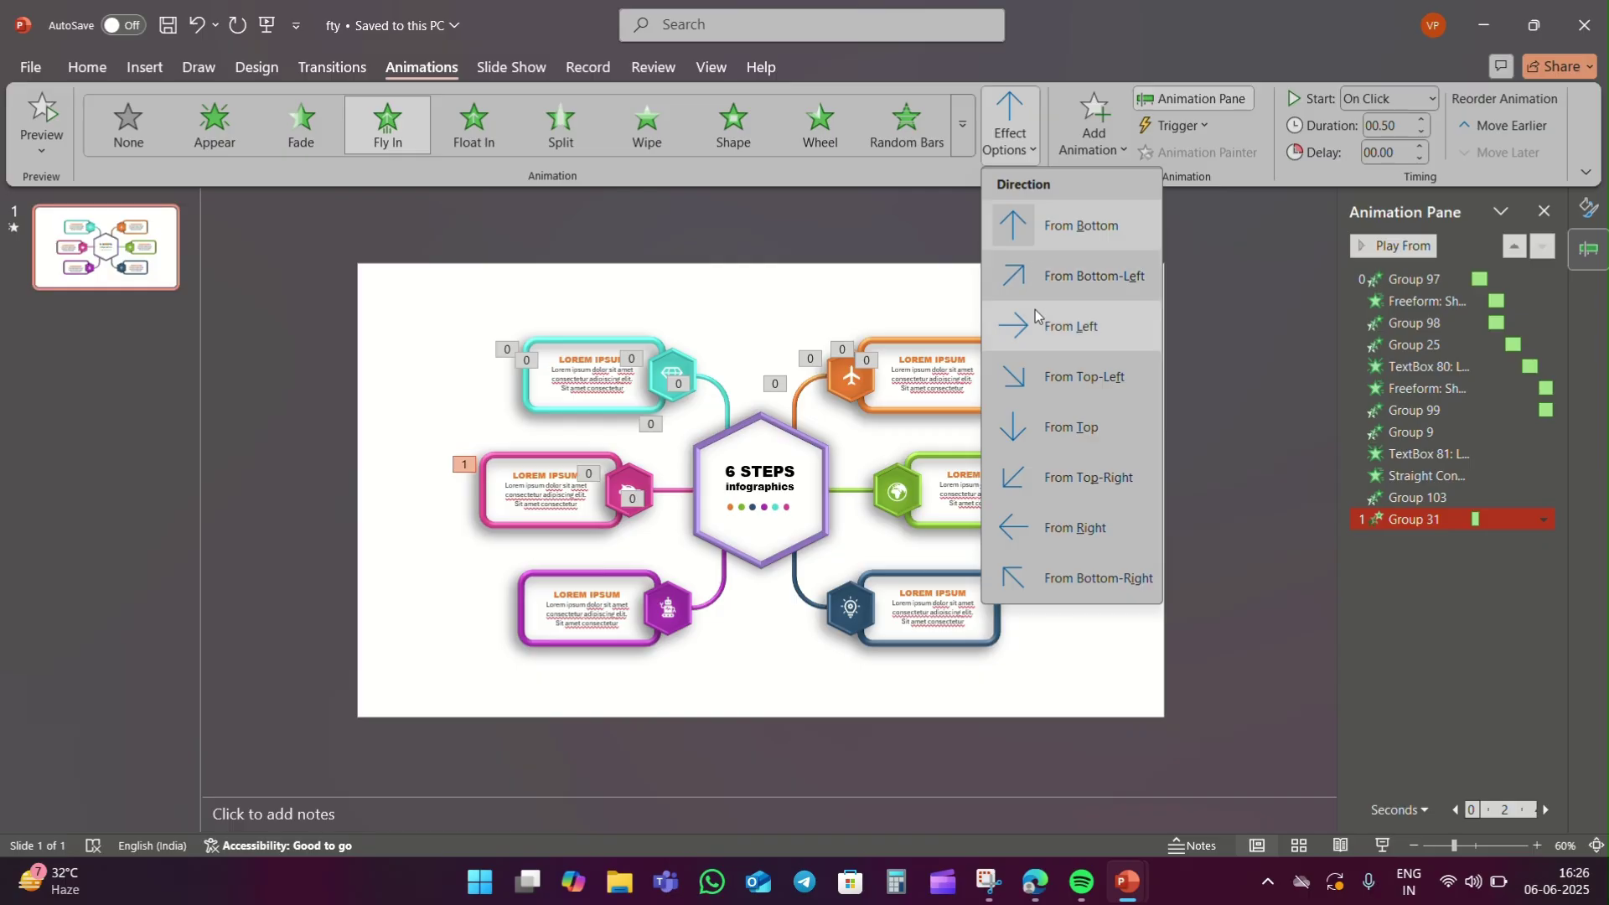
pyautogui.click(1036, 319)
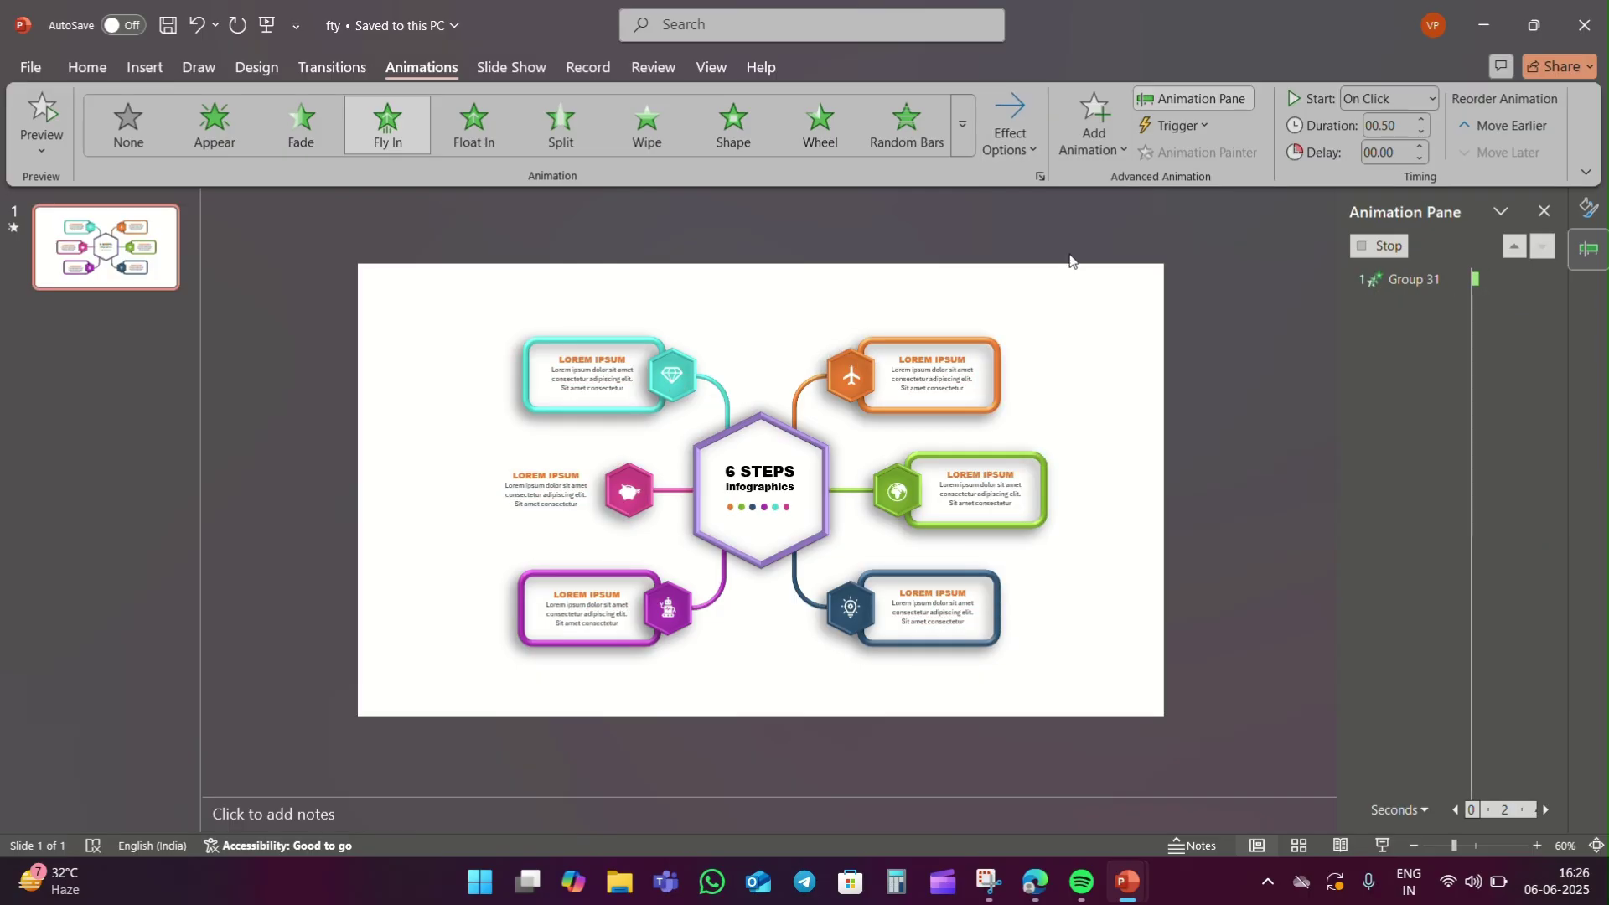
pyautogui.click(1413, 98)
pyautogui.click(1382, 166)
pyautogui.click(1544, 520)
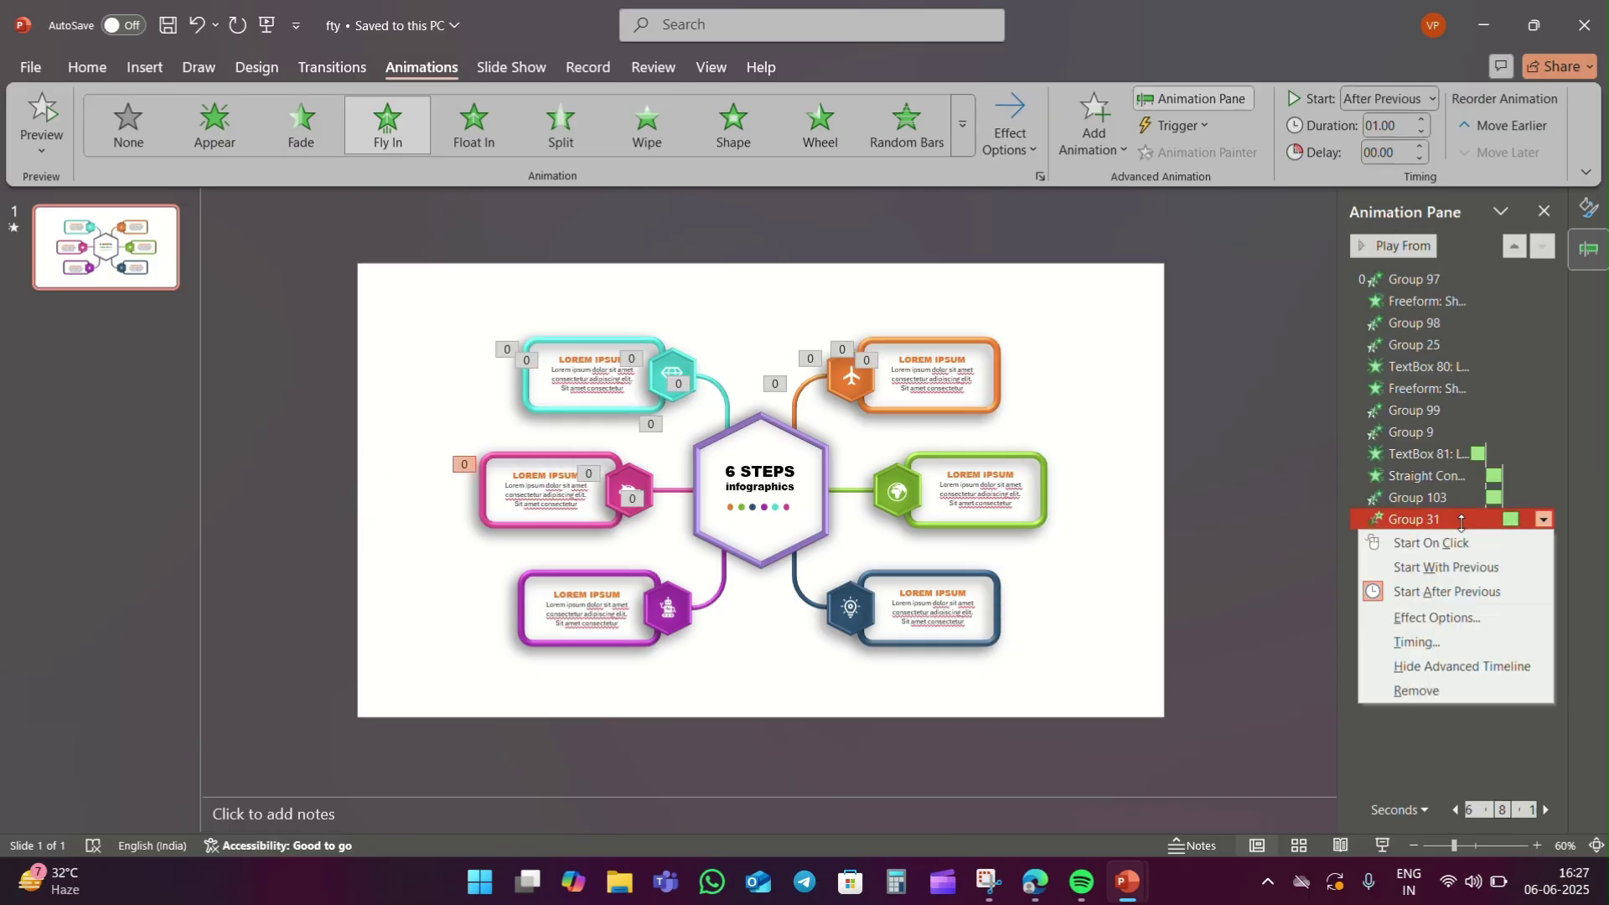
pyautogui.click(1408, 614)
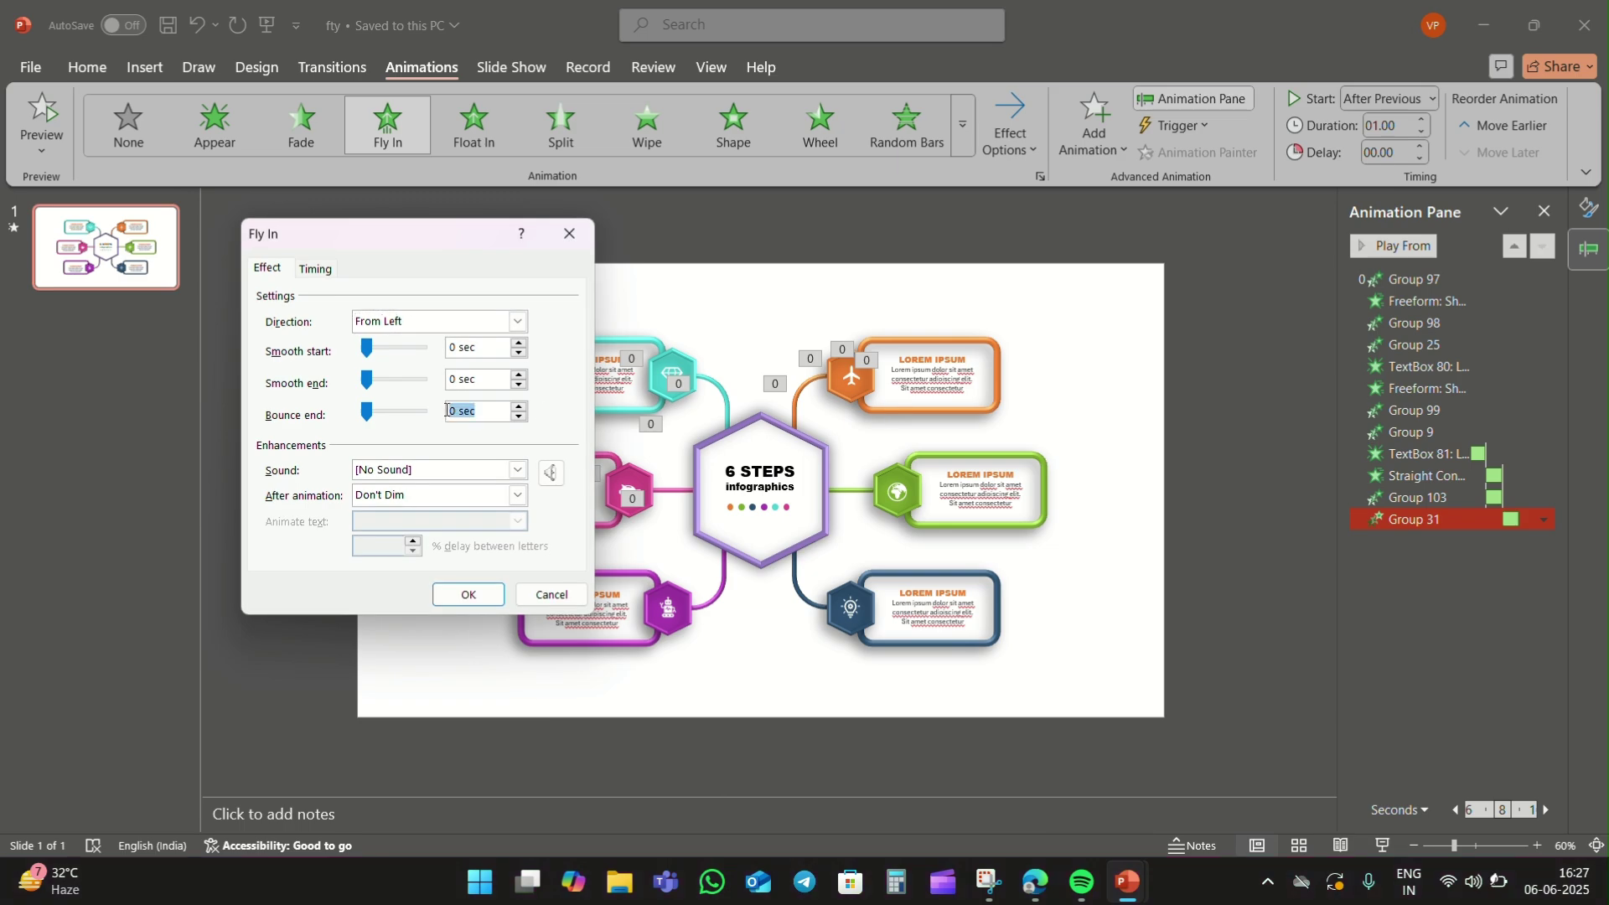
pyautogui.write('.52')
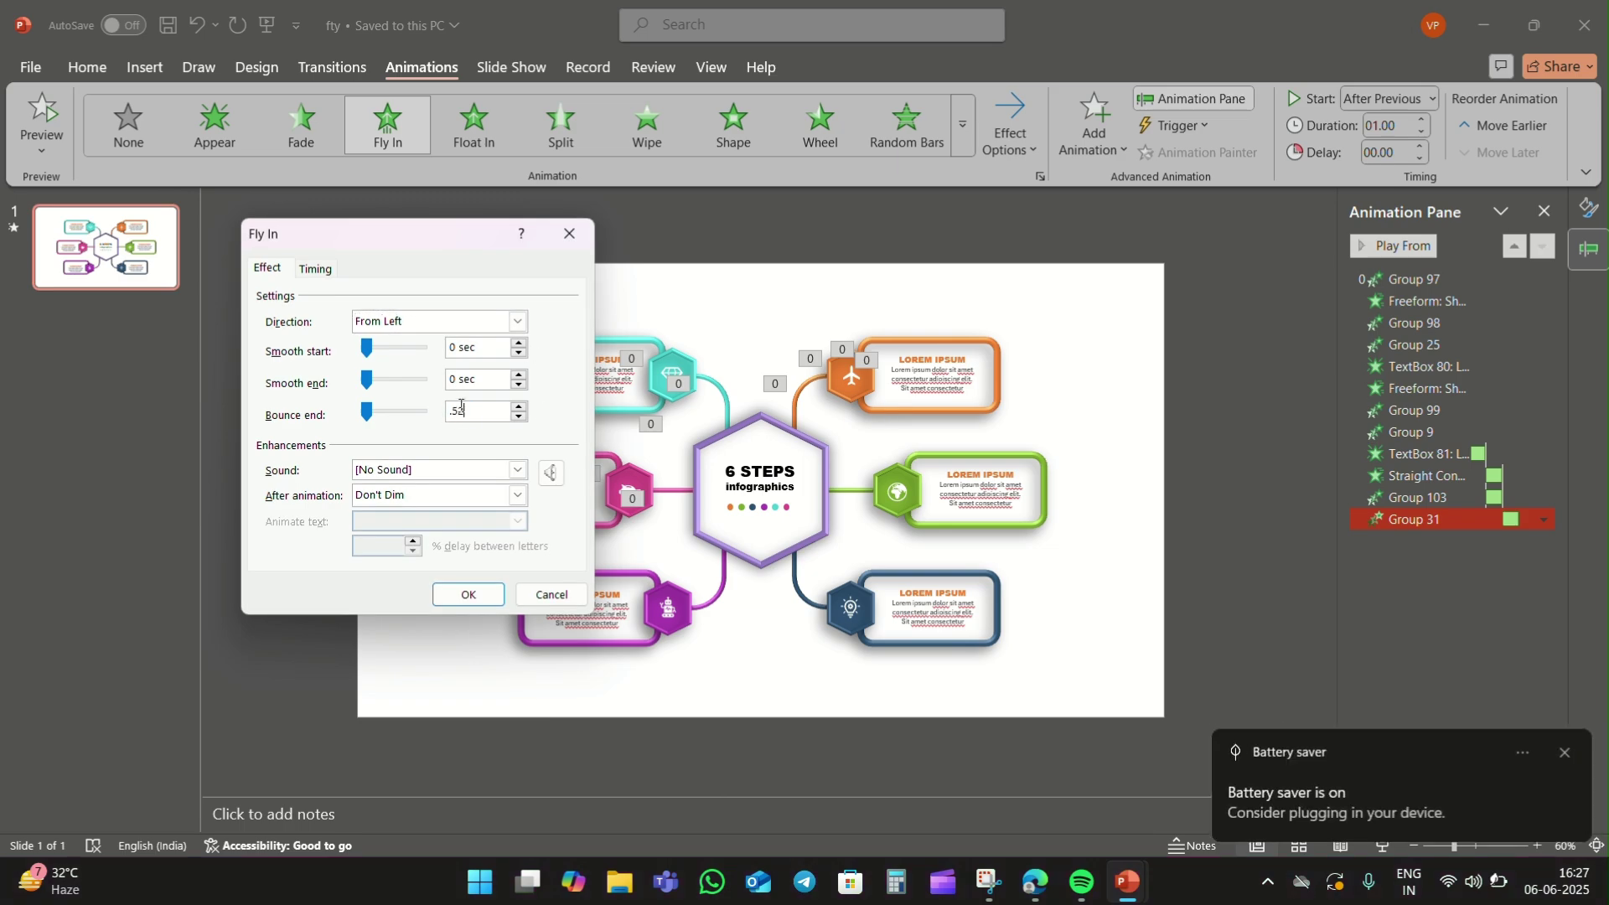
pyautogui.click(471, 594)
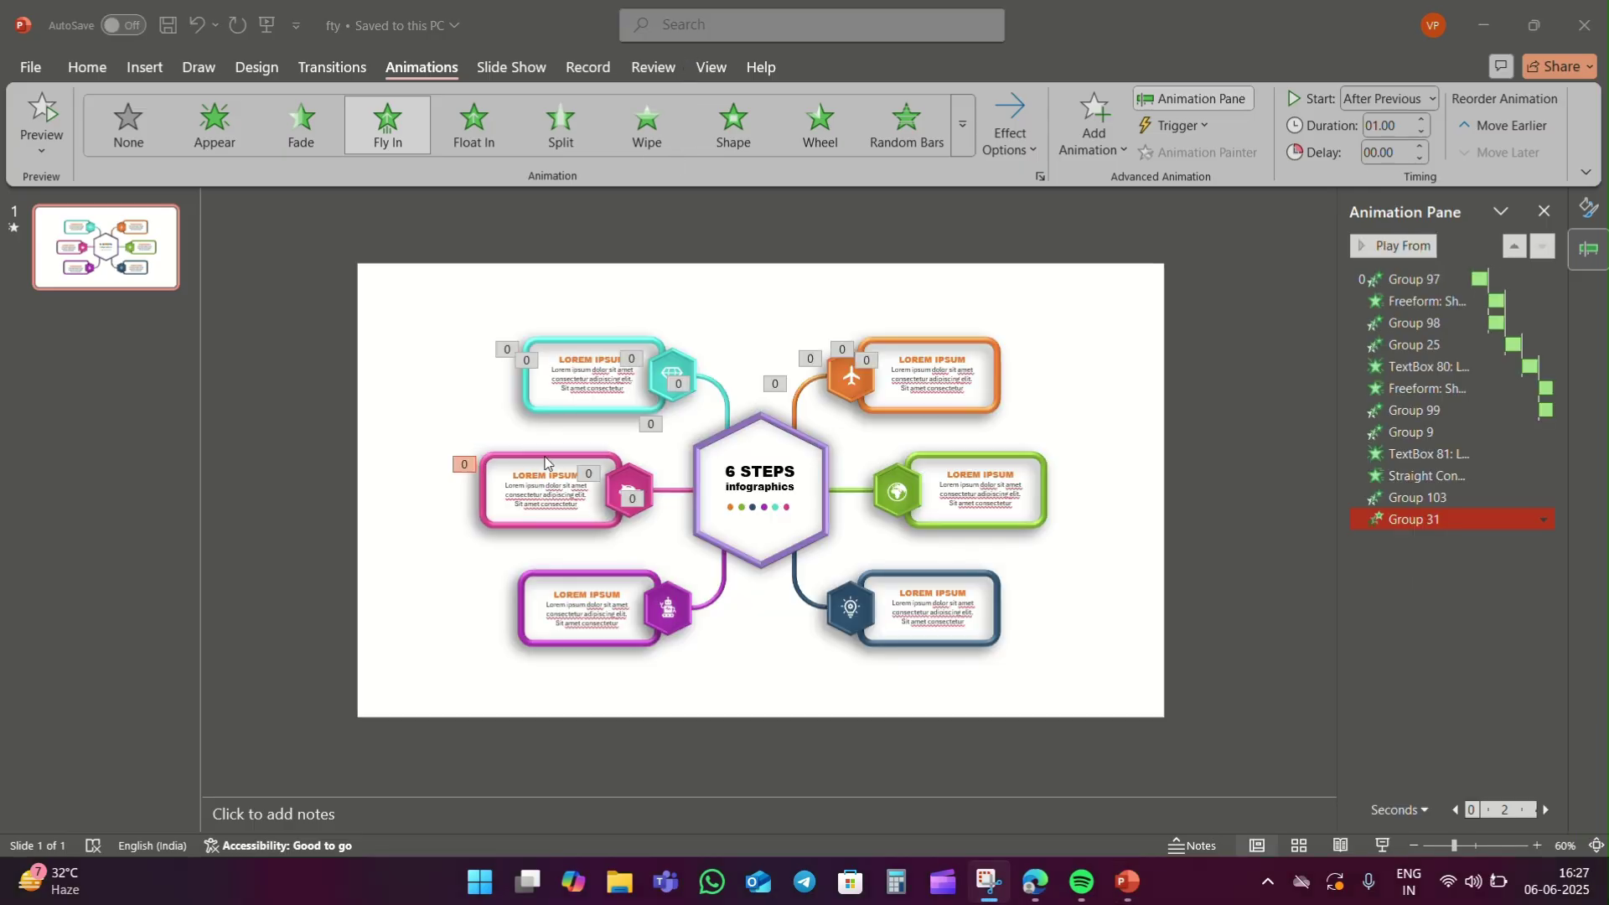
# Fade in the pink step's text With Previous.
pyautogui.click(300, 126)
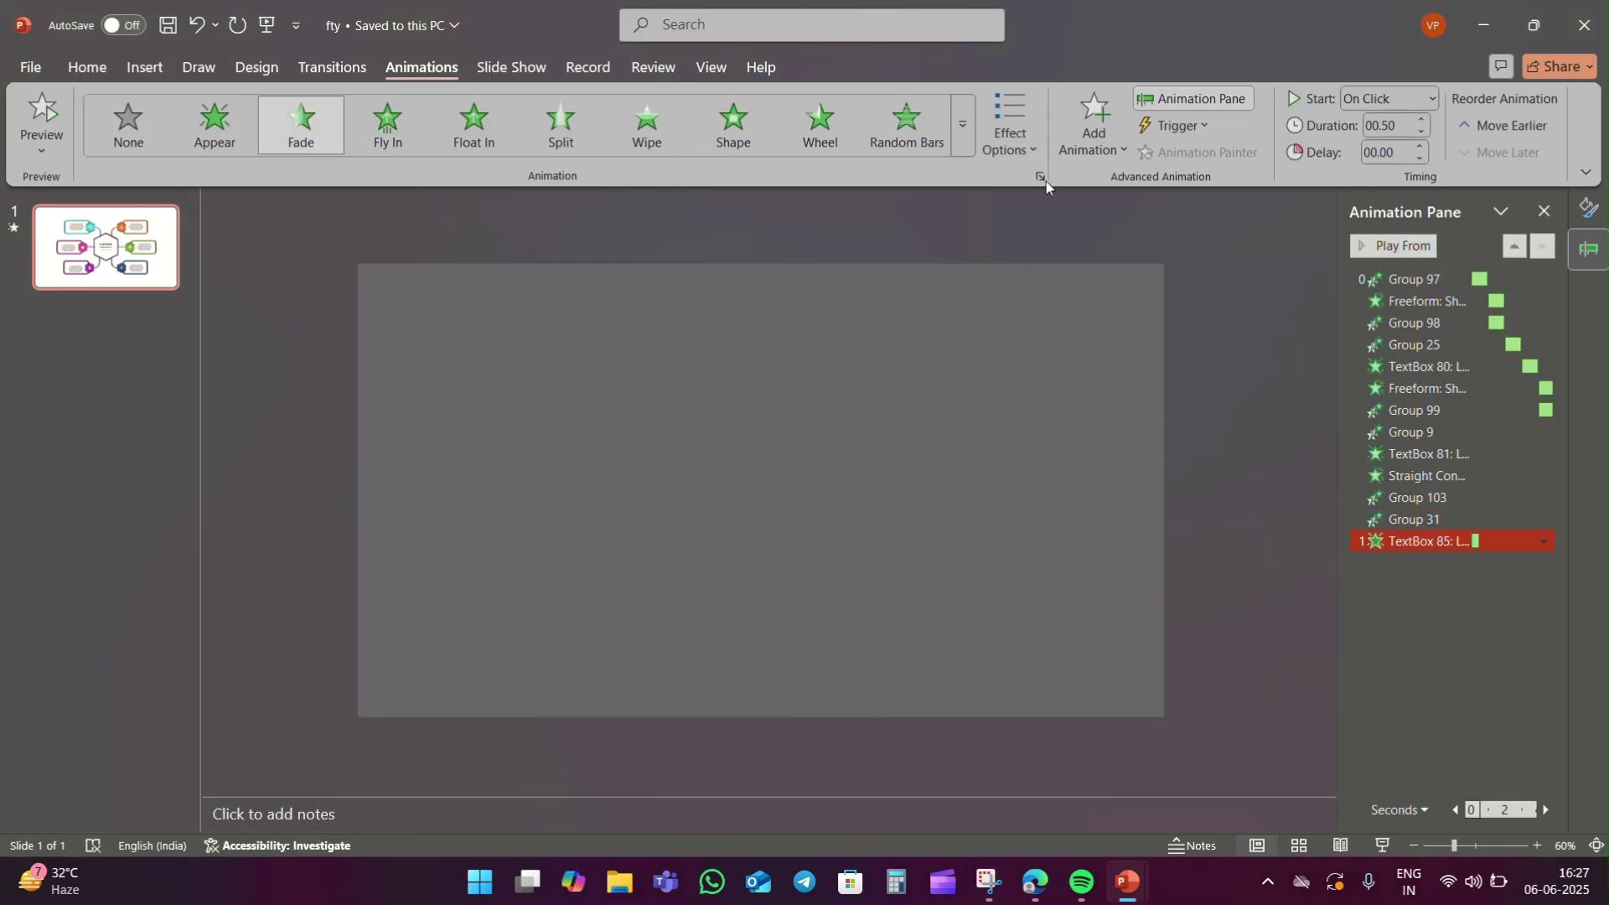
pyautogui.click(1416, 98)
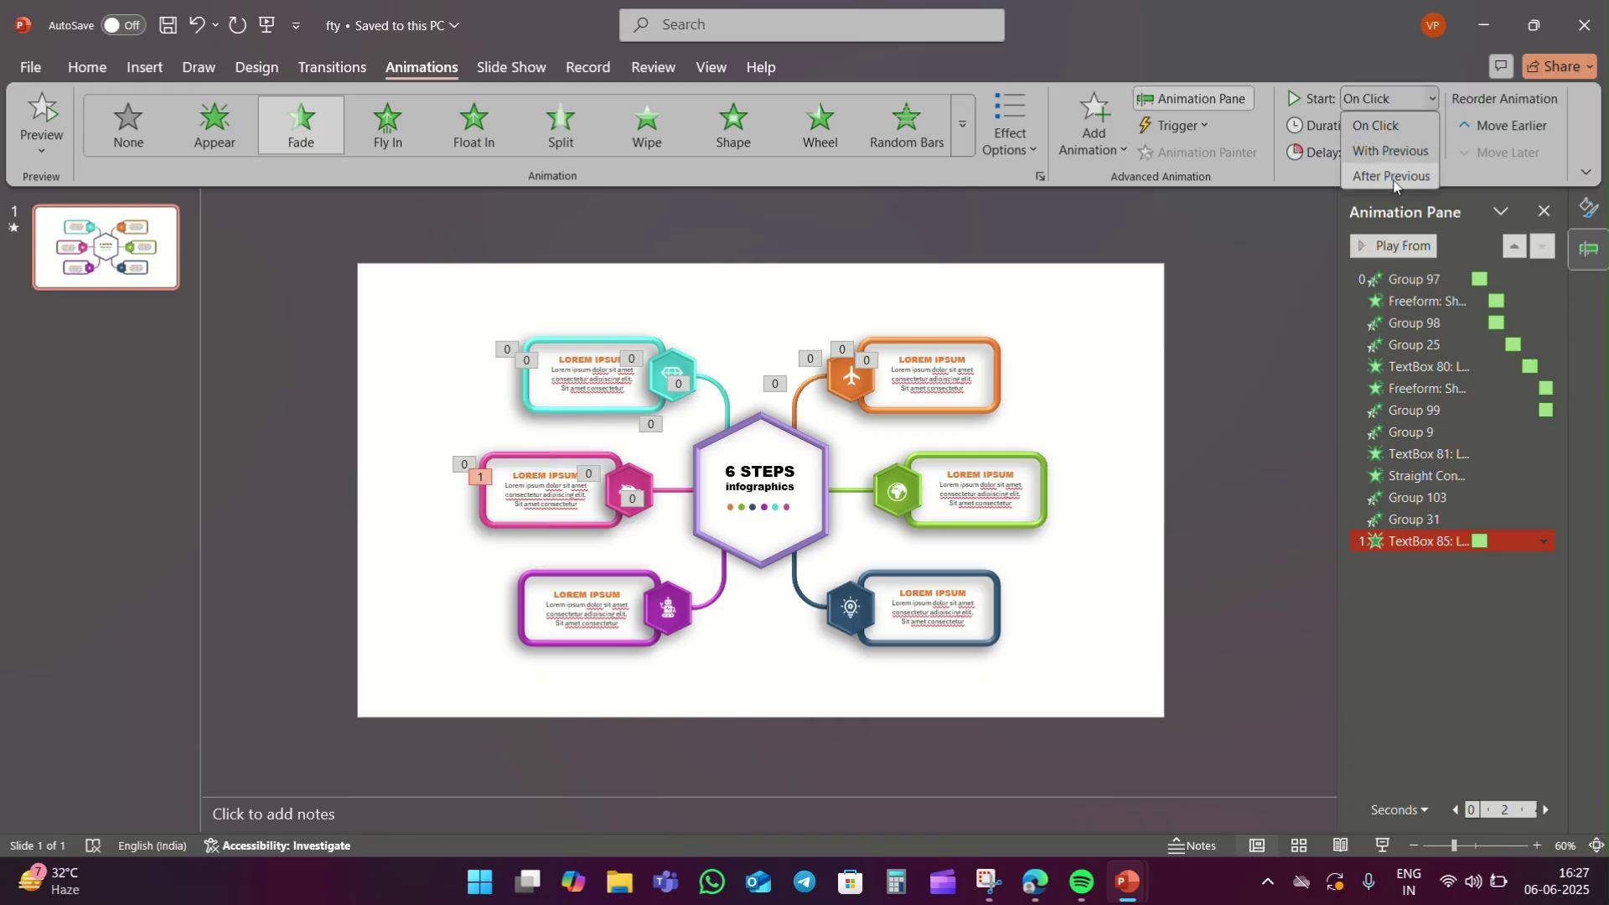
pyautogui.click(1390, 151)
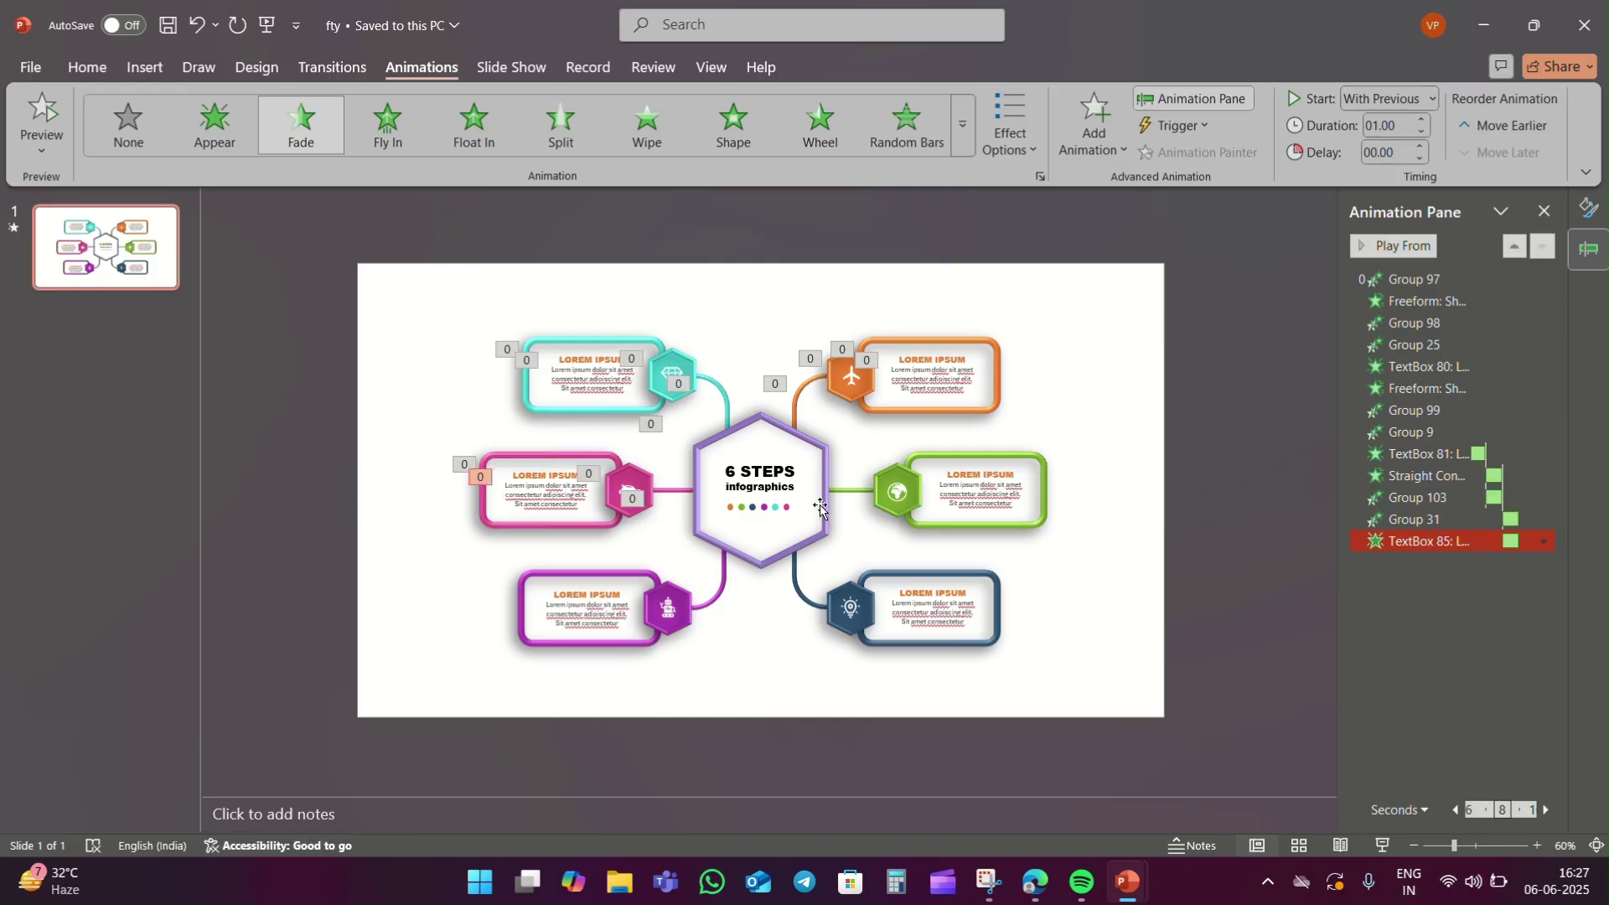
pyautogui.click(858, 492)
# Wipe the green connector in From Left, starting After Previous.
pyautogui.click(657, 129)
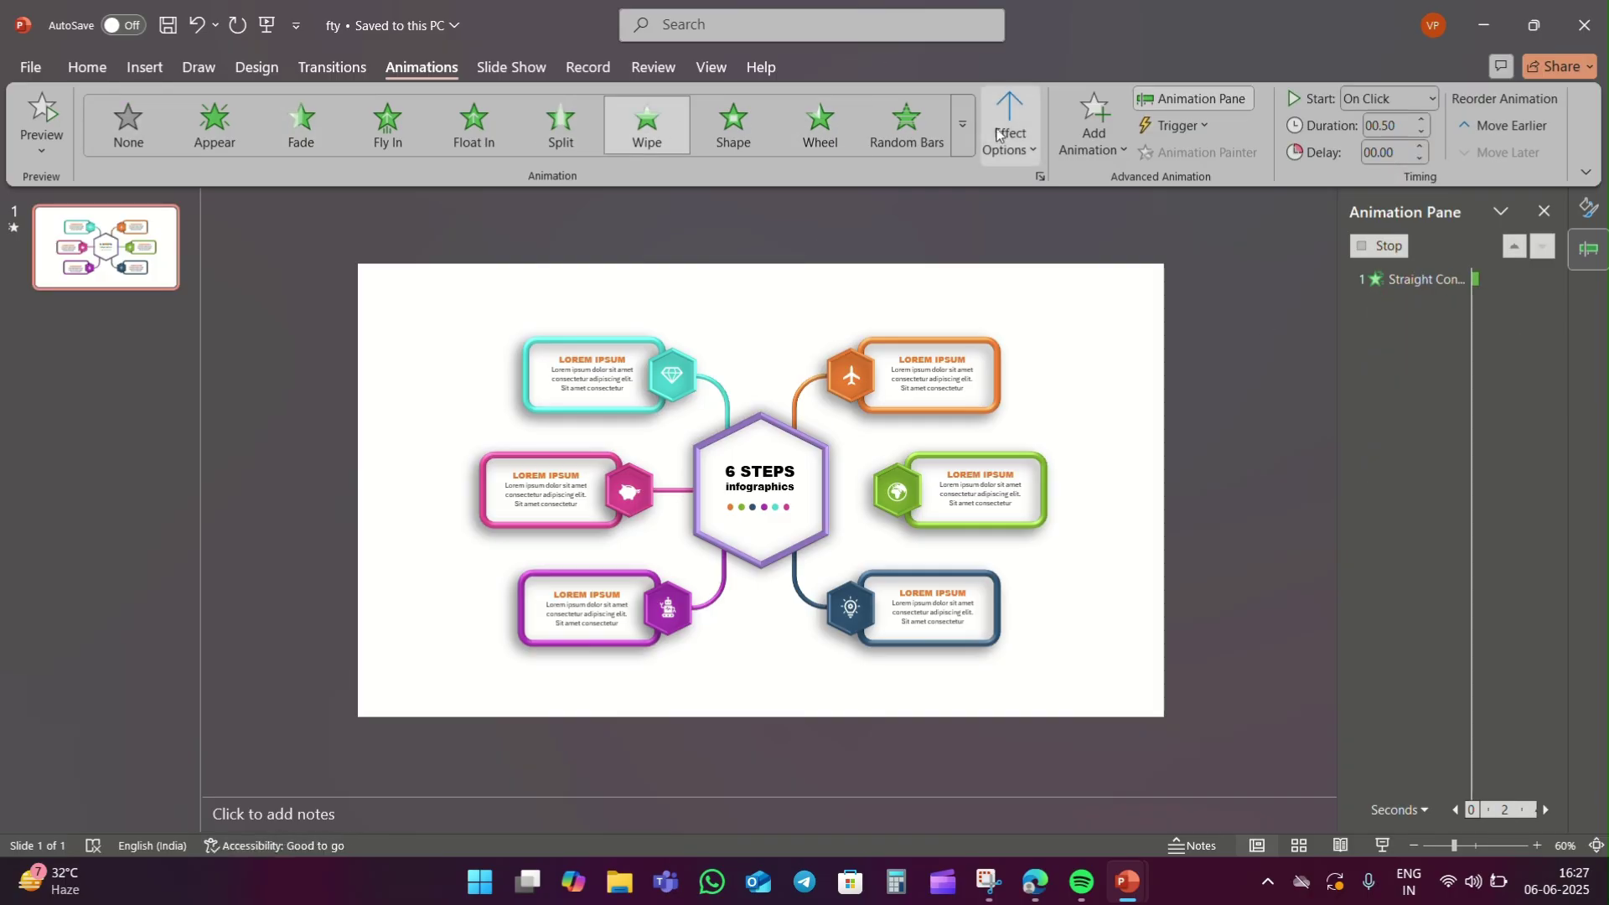
pyautogui.click(997, 138)
pyautogui.click(1038, 266)
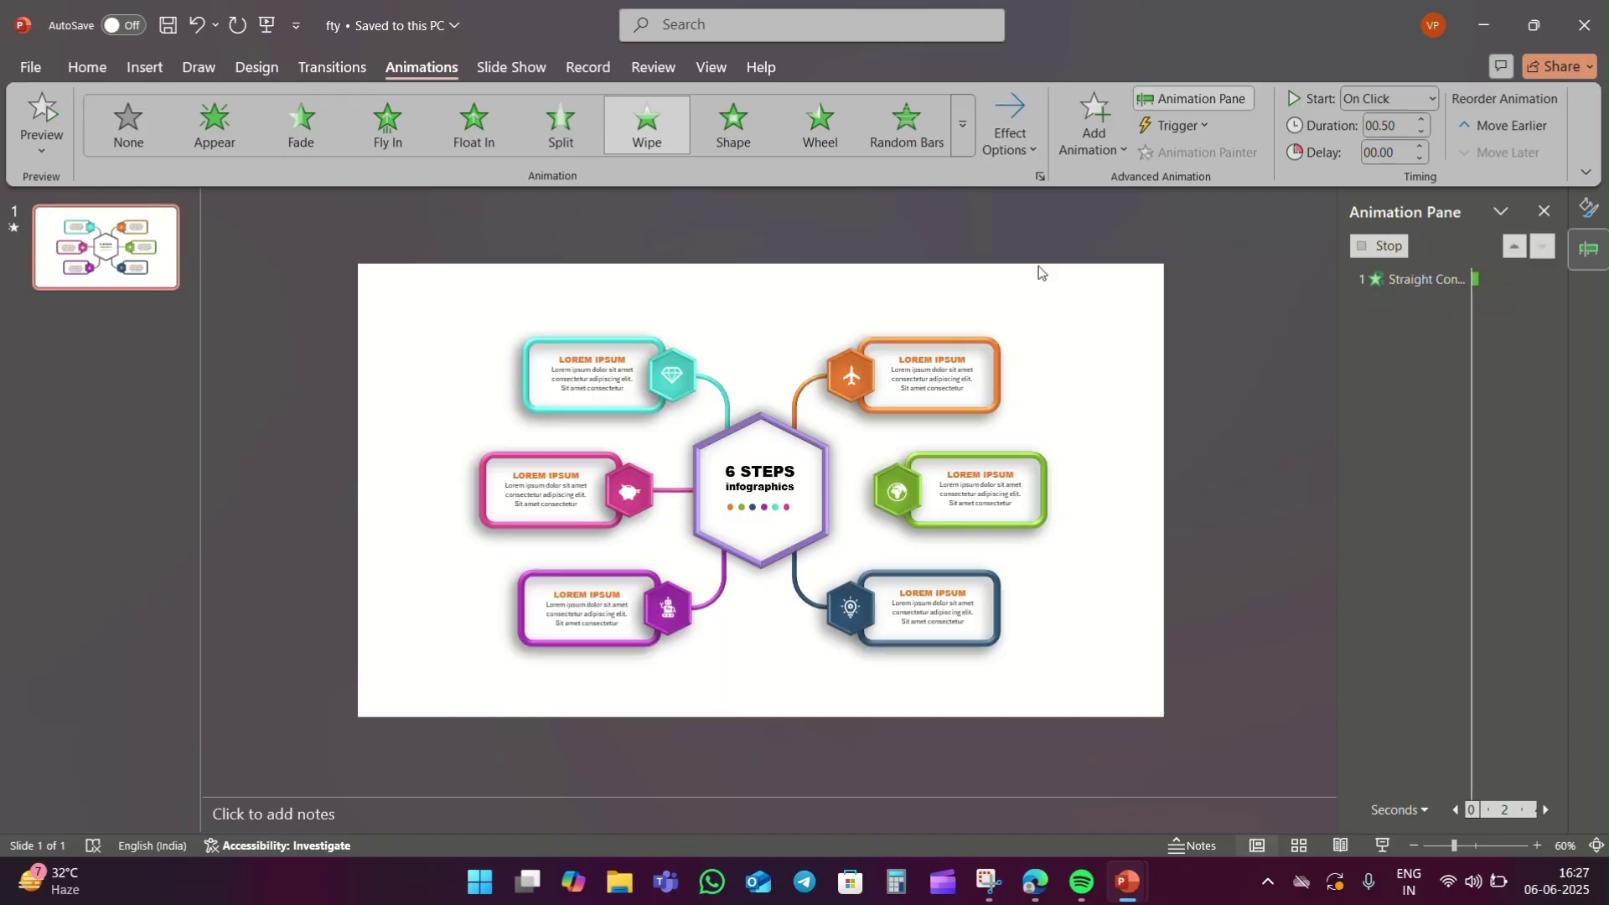
pyautogui.click(1422, 98)
pyautogui.click(1374, 165)
# Give the green globe icon a Zoom entrance With Previous.
pyautogui.click(897, 490)
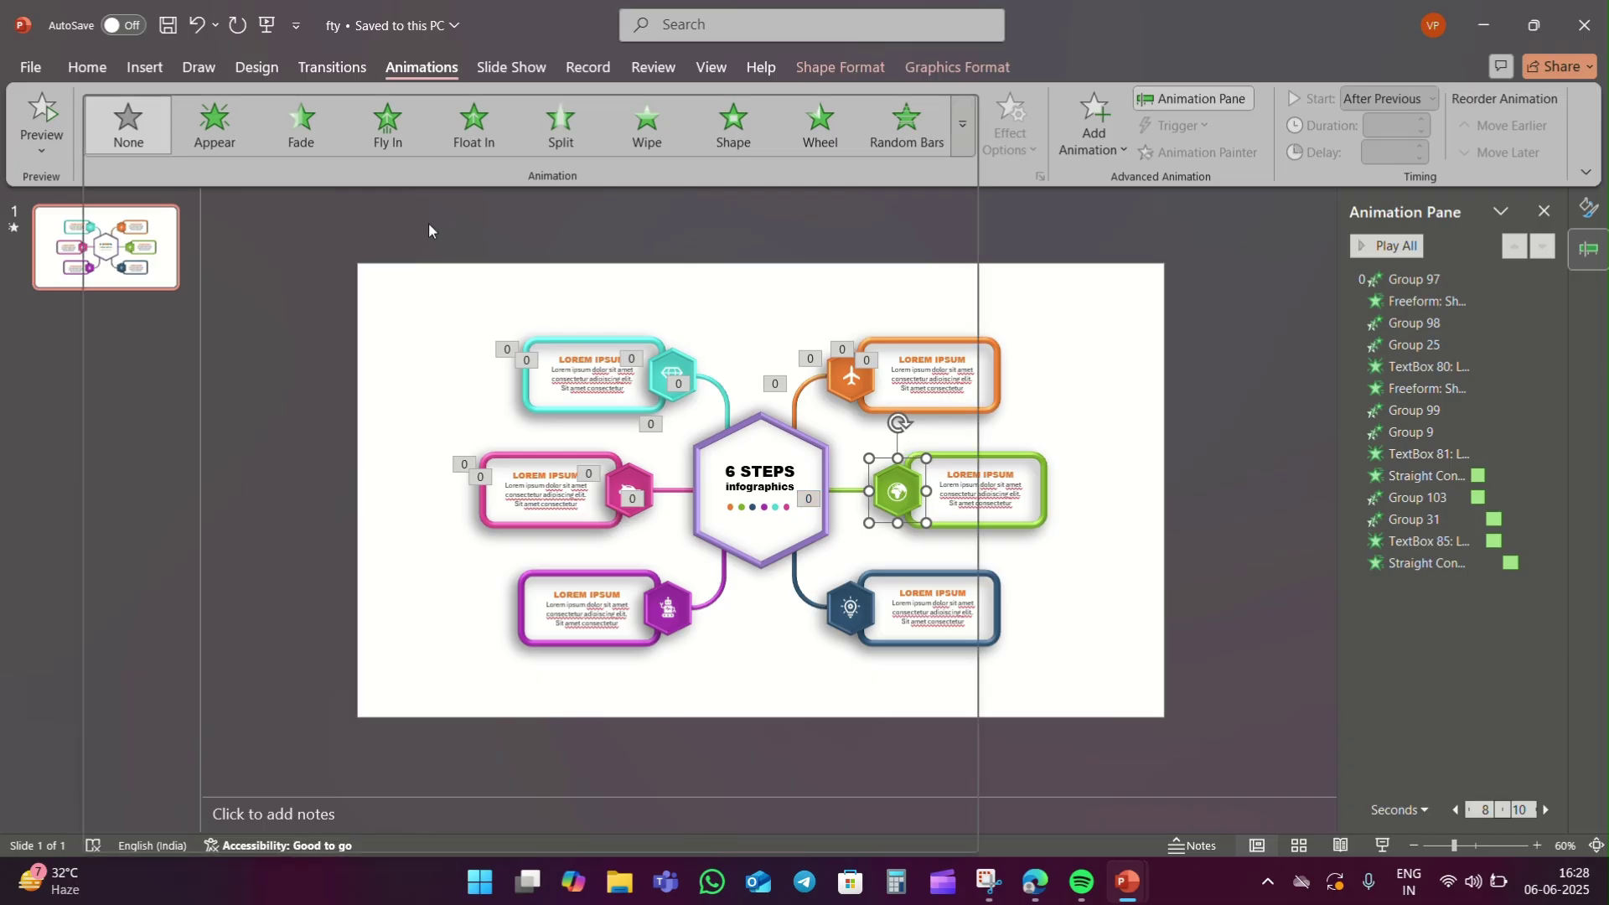
pyautogui.click(962, 124)
pyautogui.click(126, 310)
pyautogui.click(1422, 98)
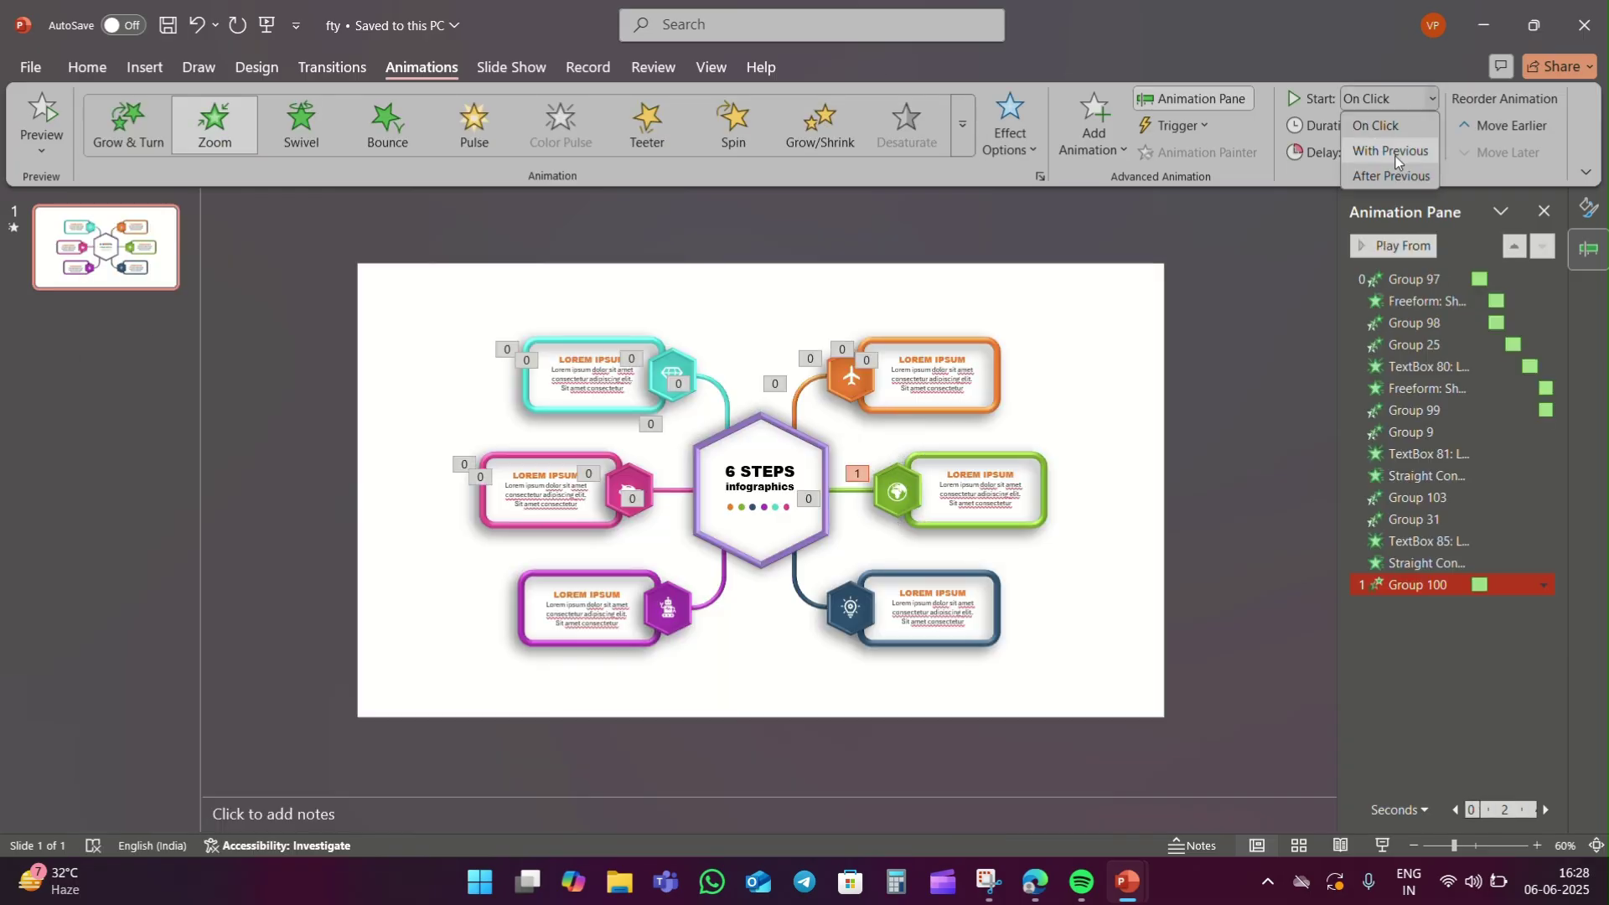
pyautogui.click(1391, 150)
# Fly the green box in From Right for 1 s After Previous with bounce end; fade its text.
pyautogui.click(980, 520)
pyautogui.click(387, 124)
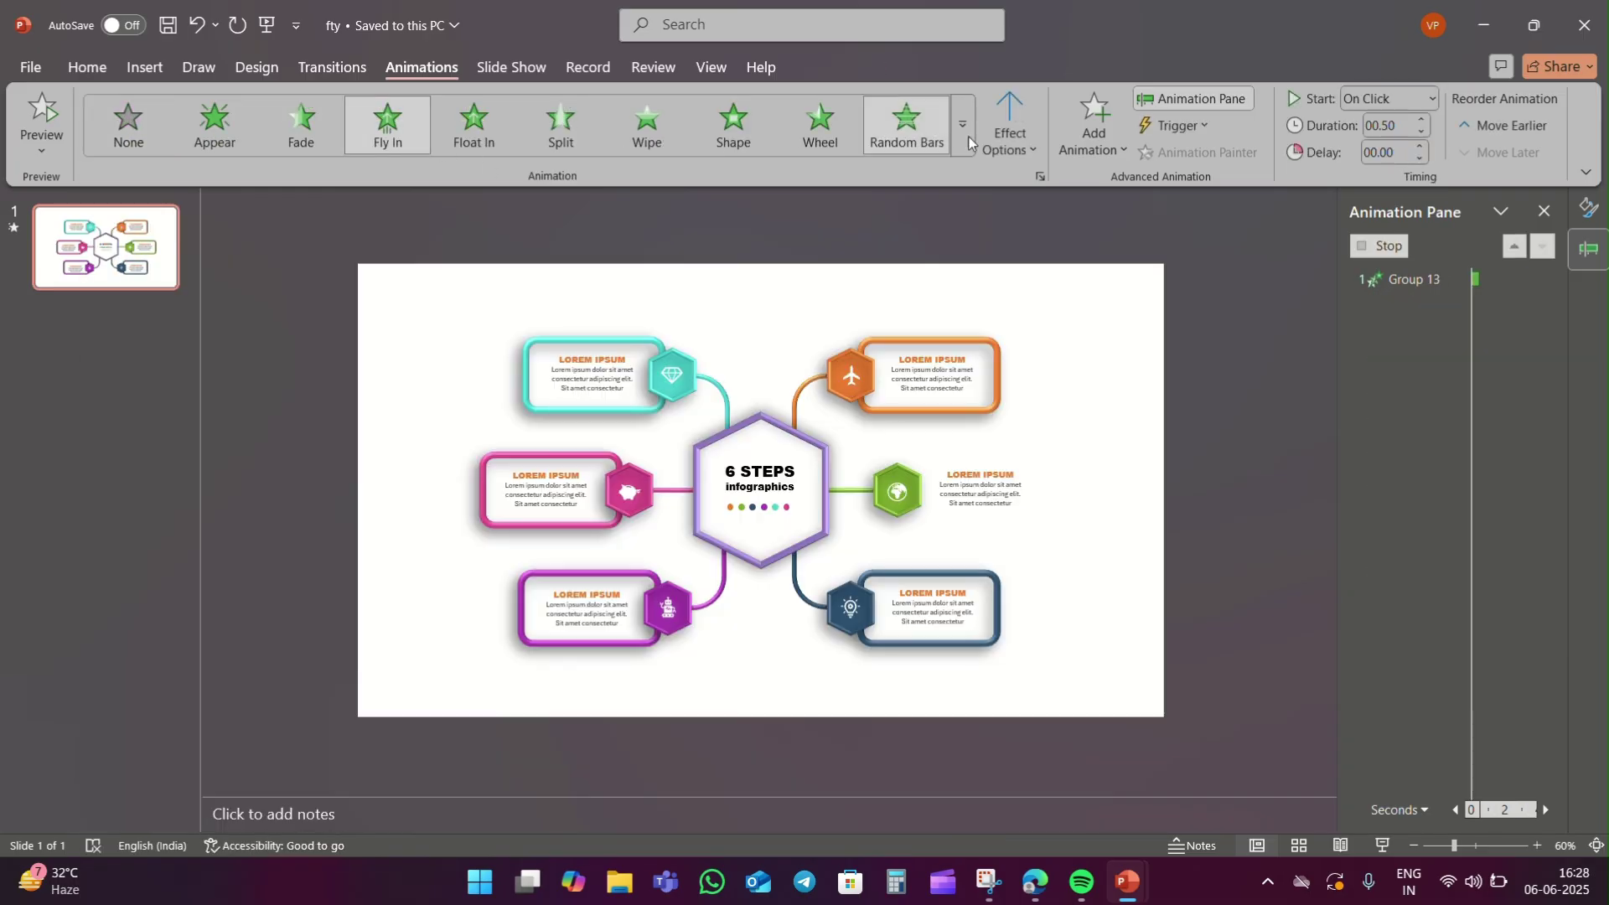
pyautogui.click(1009, 130)
pyautogui.click(1072, 523)
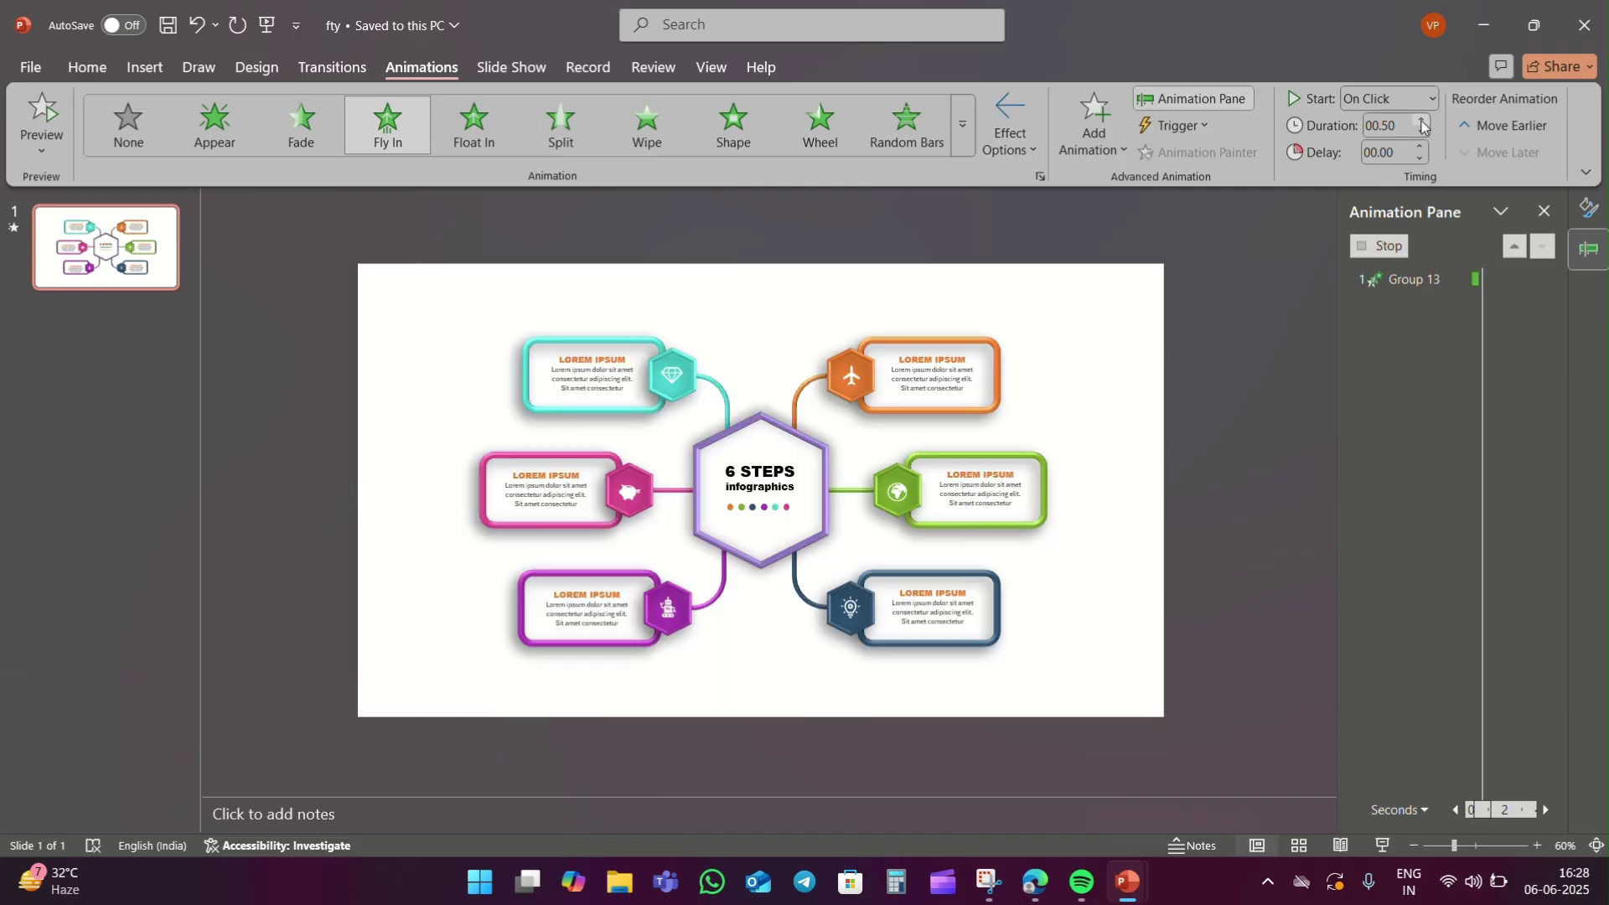
pyautogui.doubleClick(1422, 124)
pyautogui.click(1411, 174)
pyautogui.click(1544, 607)
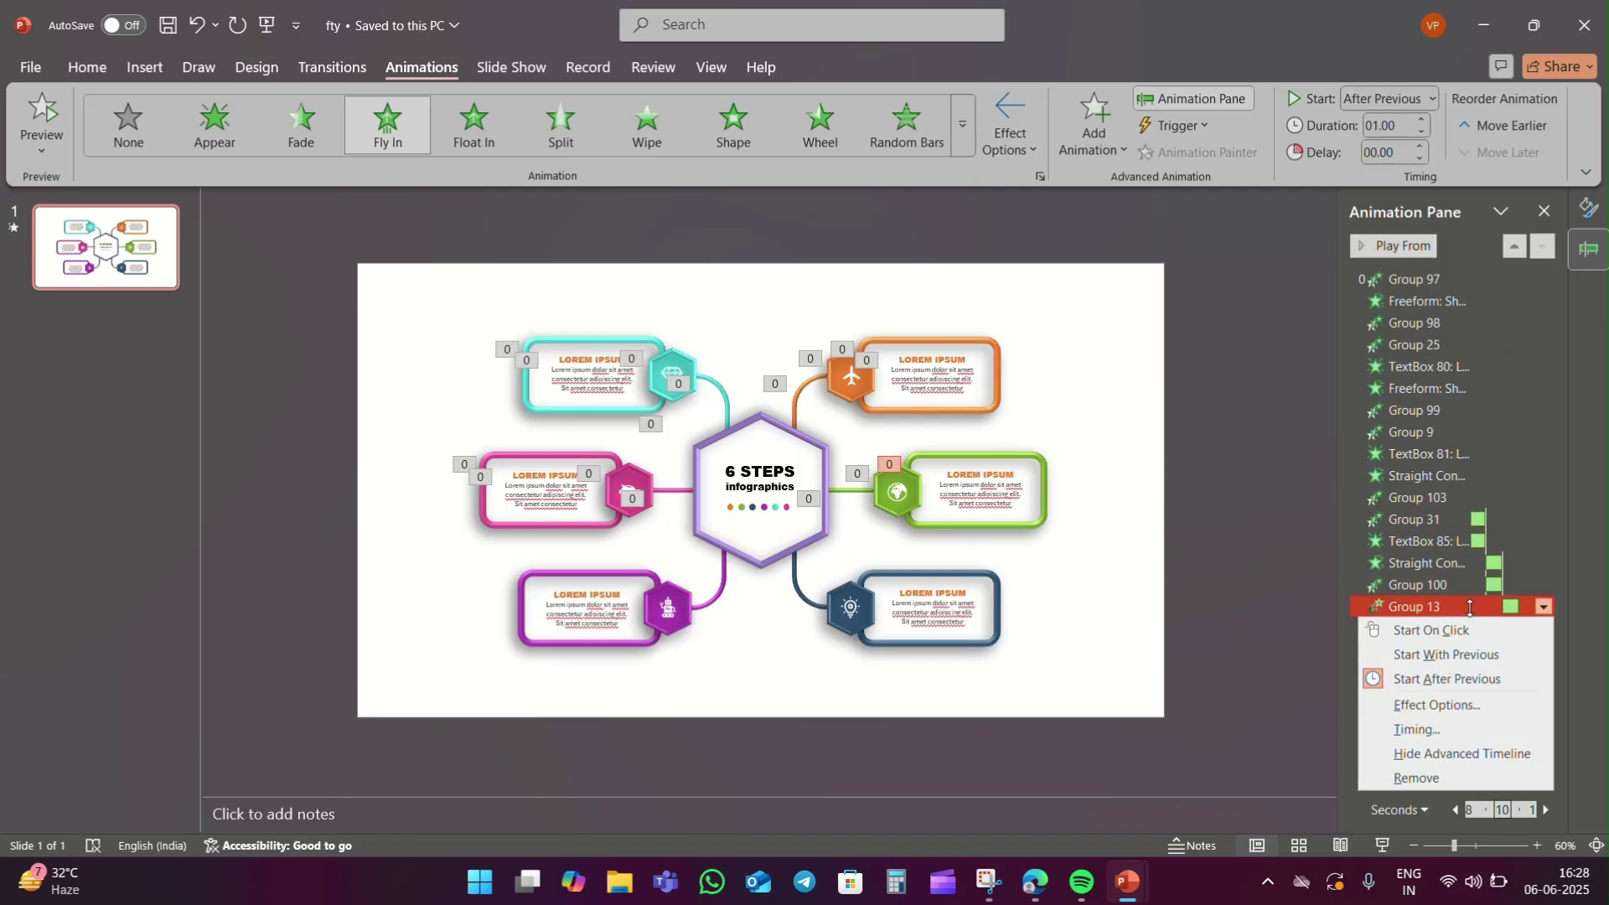
pyautogui.click(1441, 704)
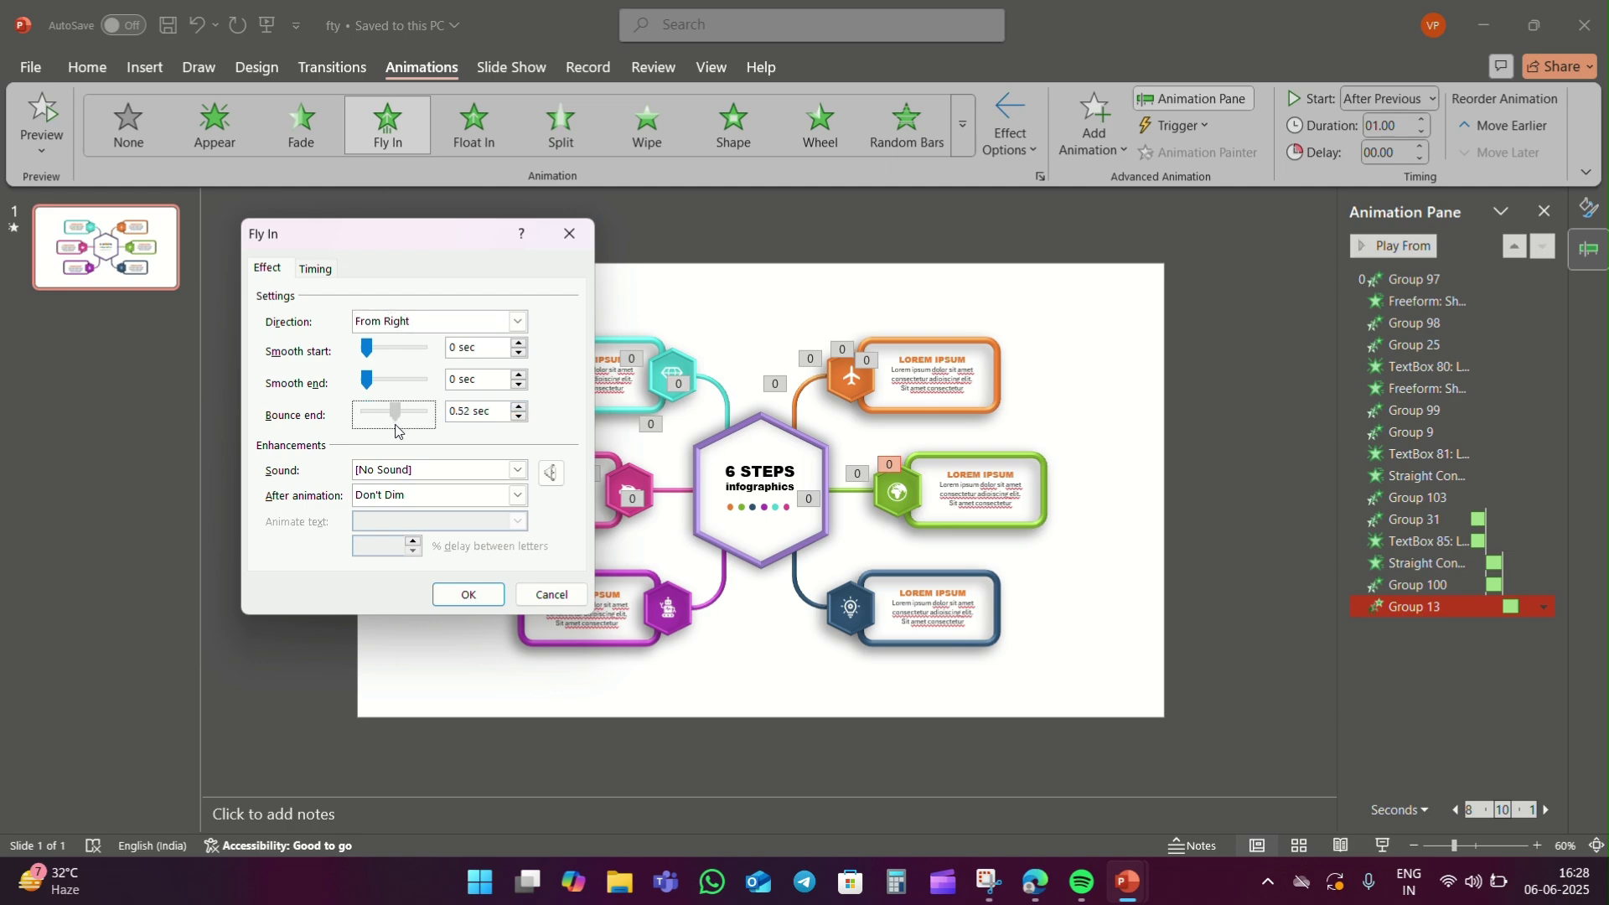
pyautogui.click(486, 596)
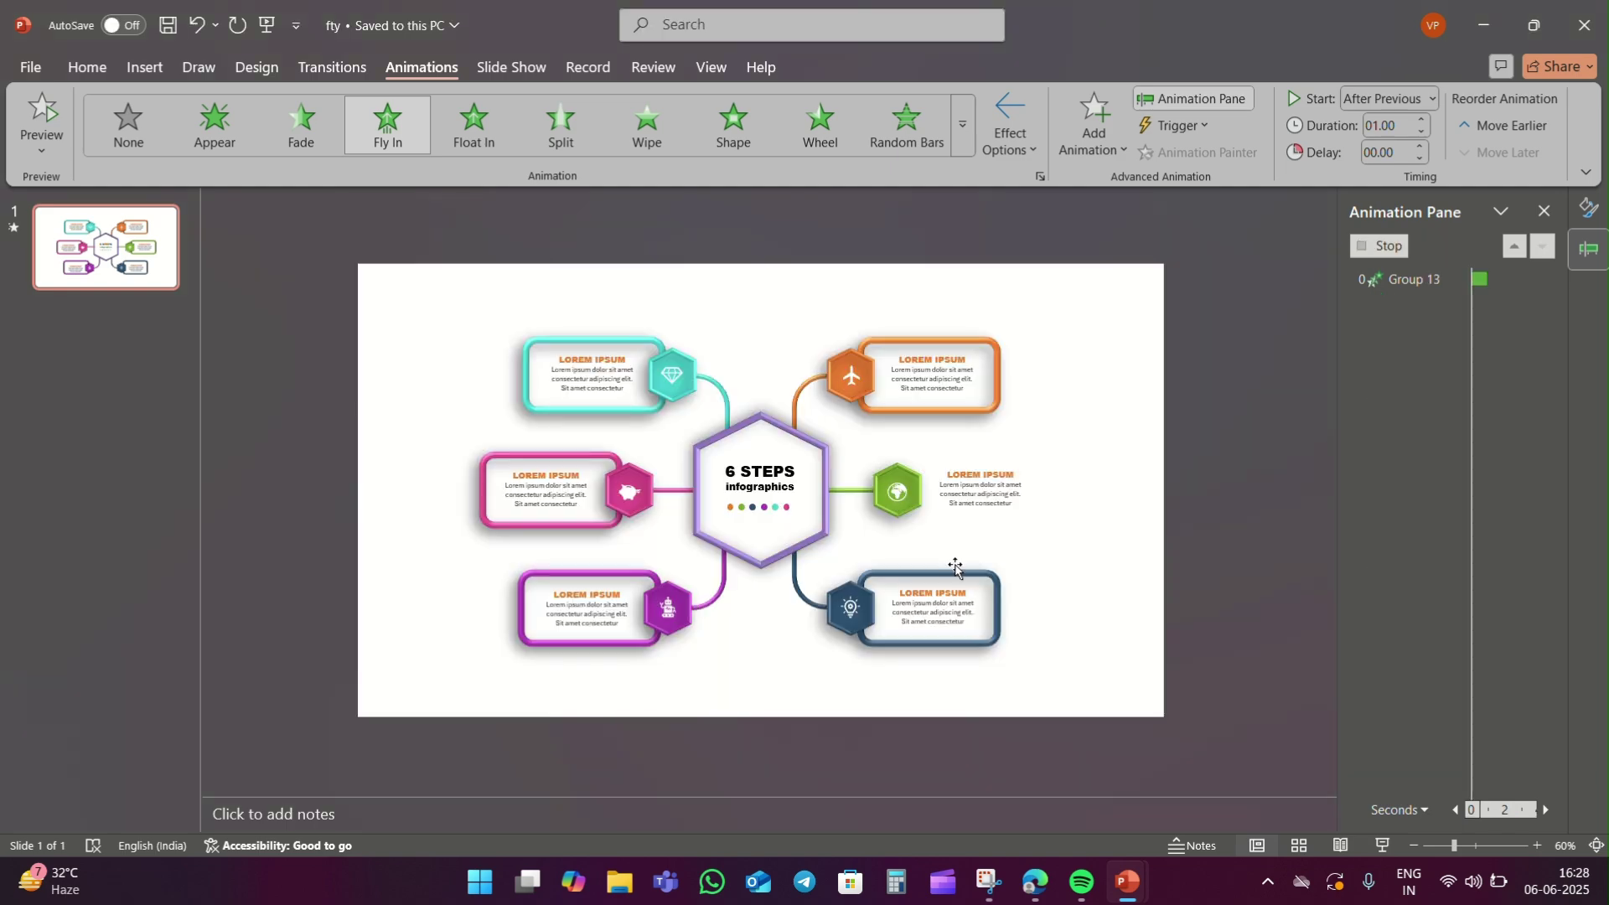
pyautogui.click(980, 470)
pyautogui.click(301, 126)
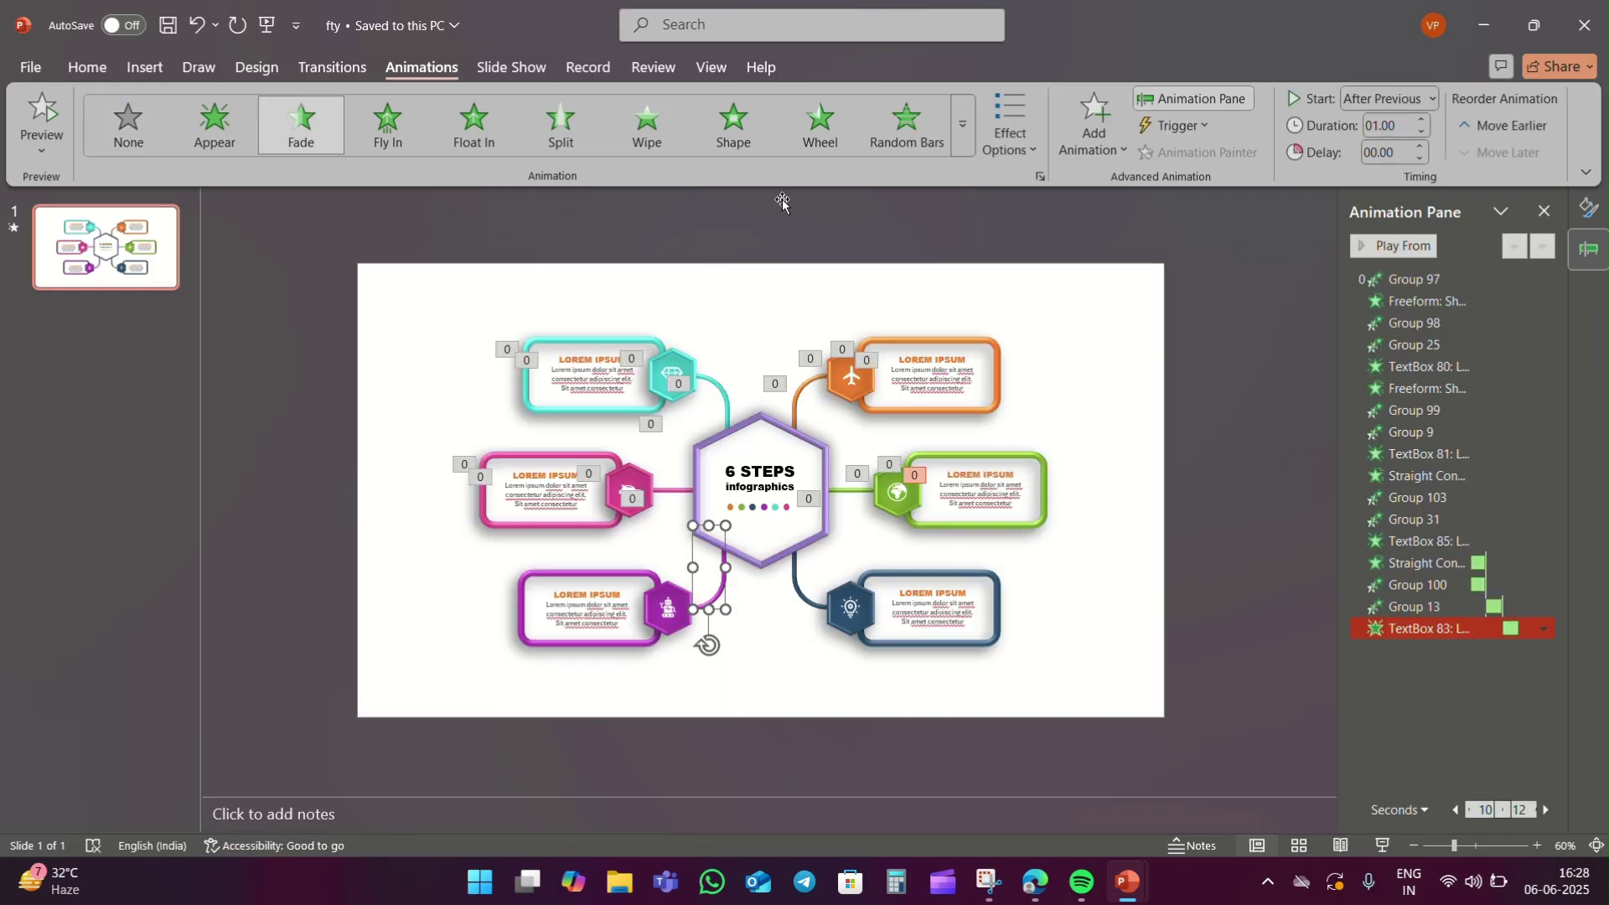
# Wipe the purple connector in From Top, starting After Previous.
pyautogui.click(650, 125)
pyautogui.click(1010, 125)
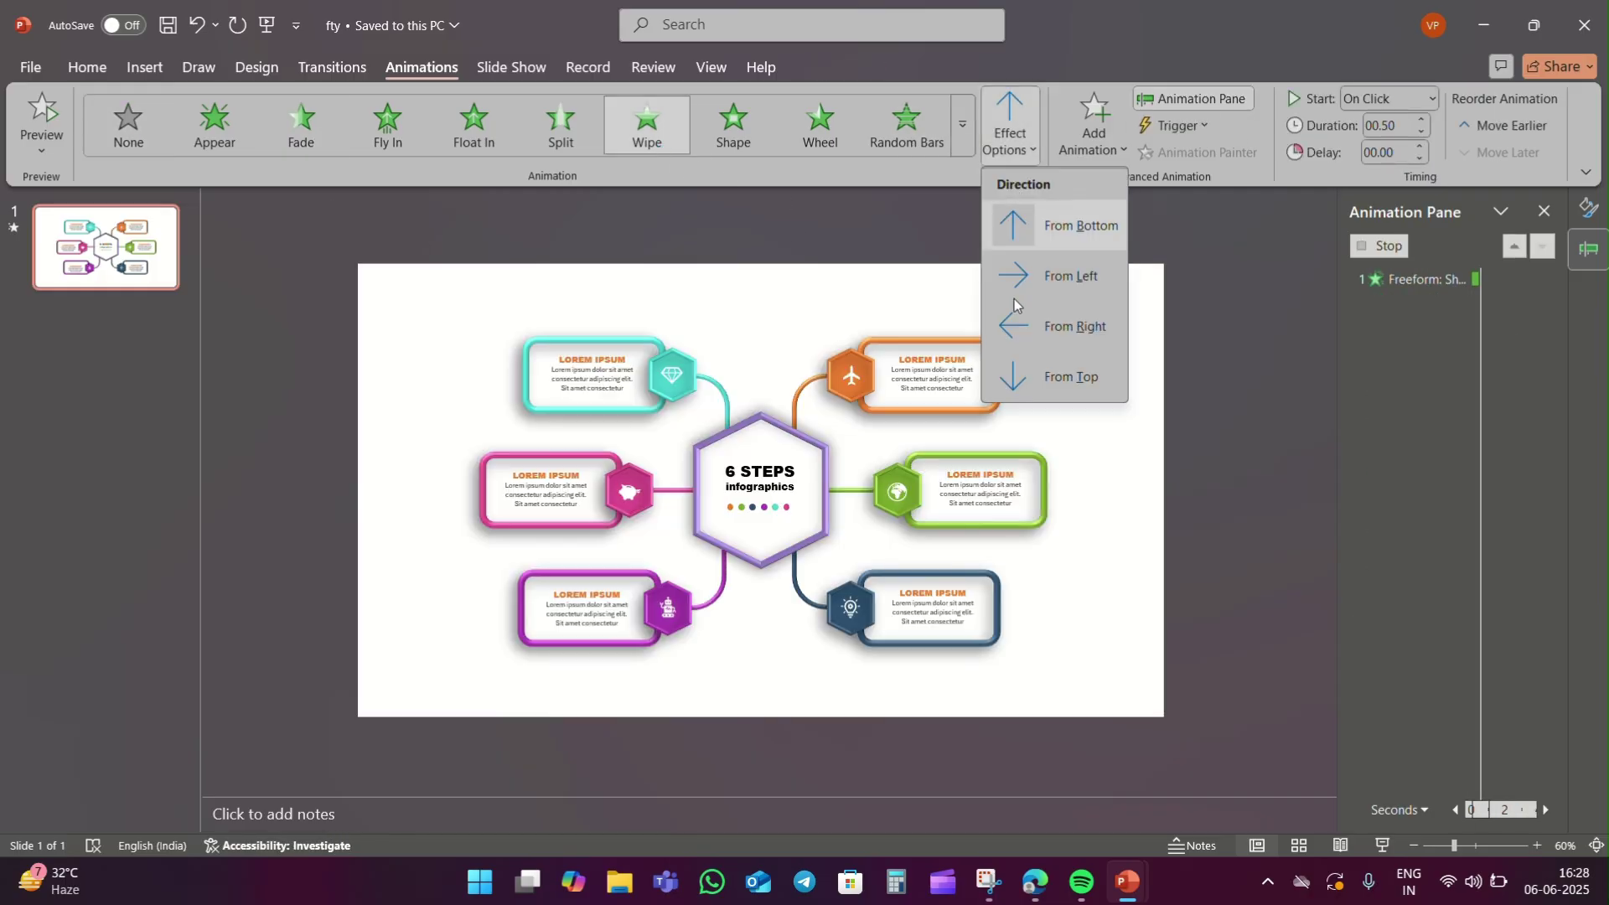
pyautogui.click(1049, 379)
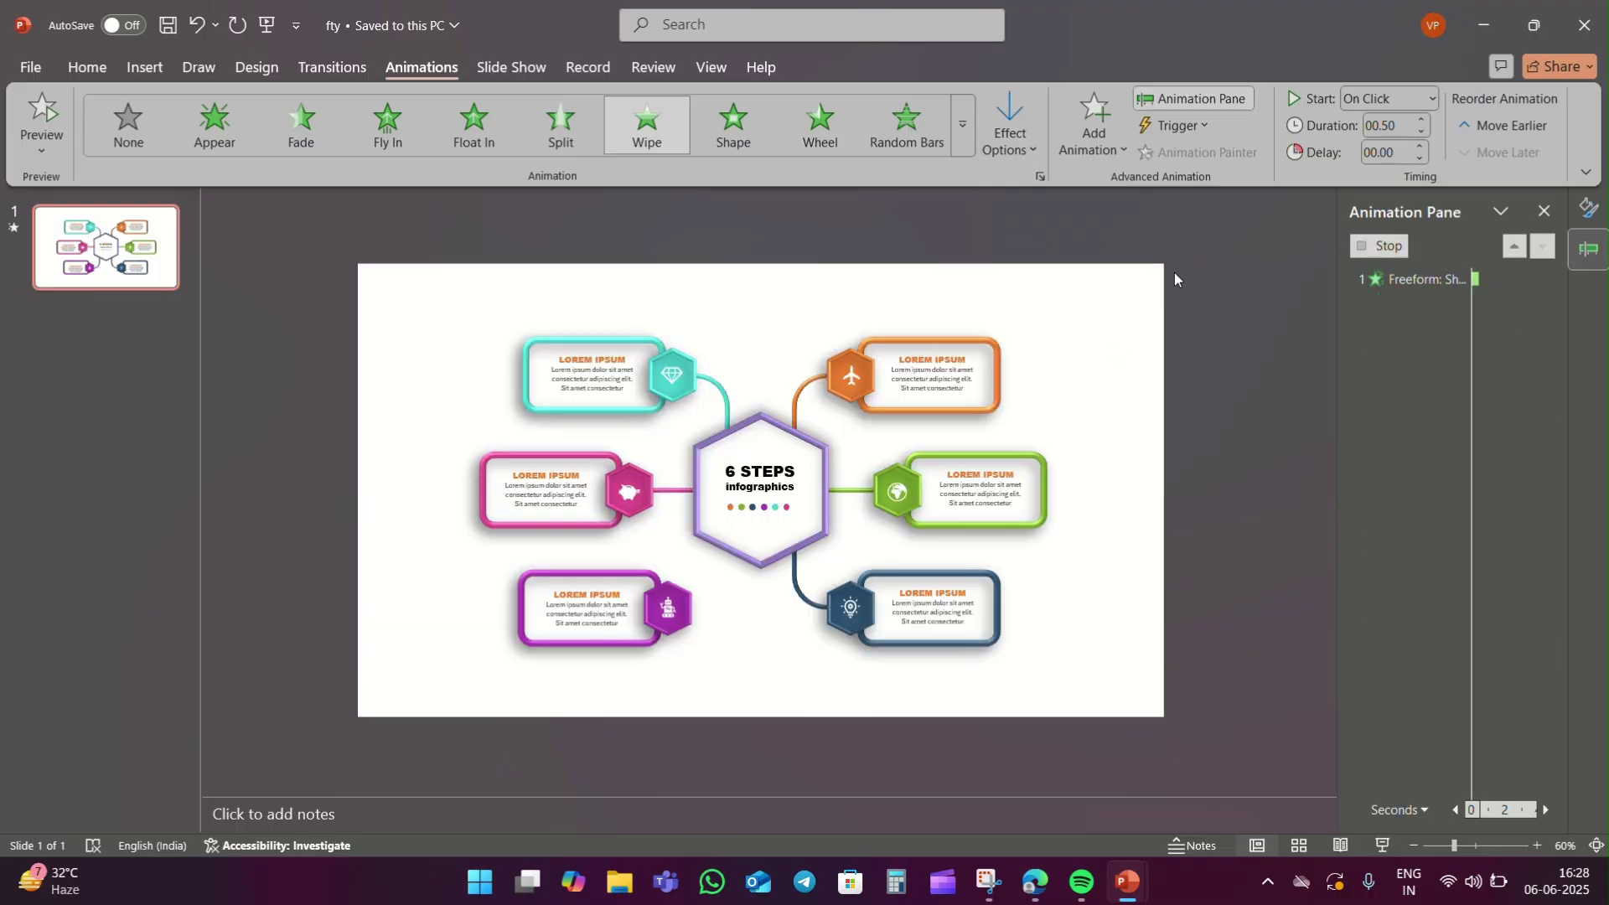
pyautogui.click(1432, 99)
pyautogui.click(1382, 151)
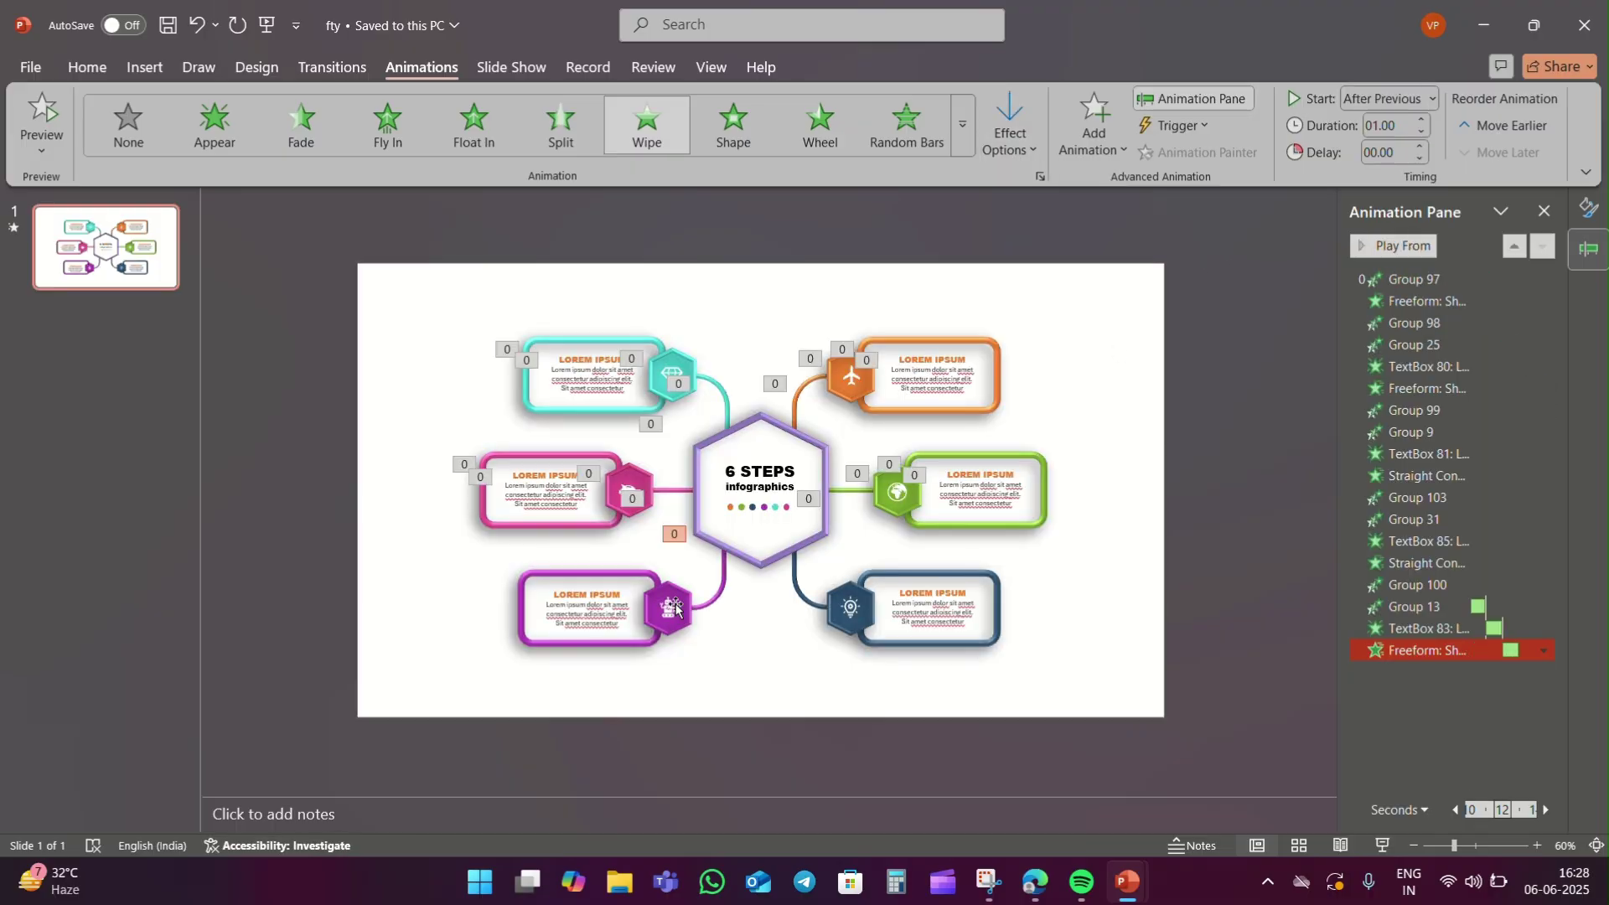
# Give the purple icon a 1-second Zoom entrance With Previous.
pyautogui.click(969, 125)
pyautogui.click(126, 310)
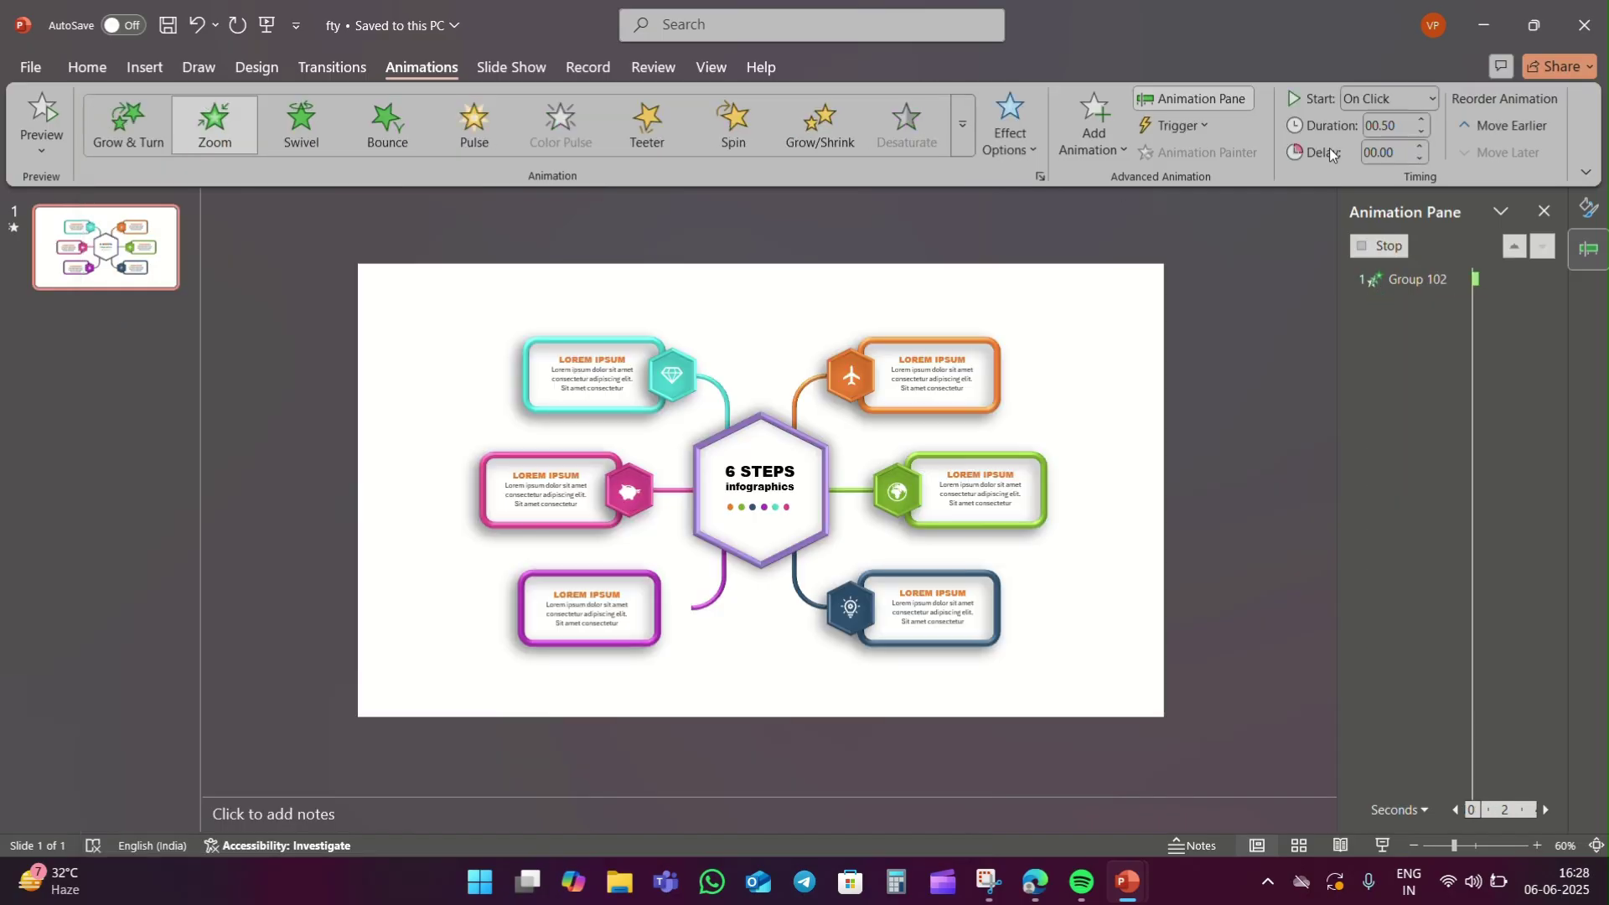
pyautogui.click(1419, 122)
pyautogui.click(1419, 122)
pyautogui.click(1432, 99)
pyautogui.click(1383, 134)
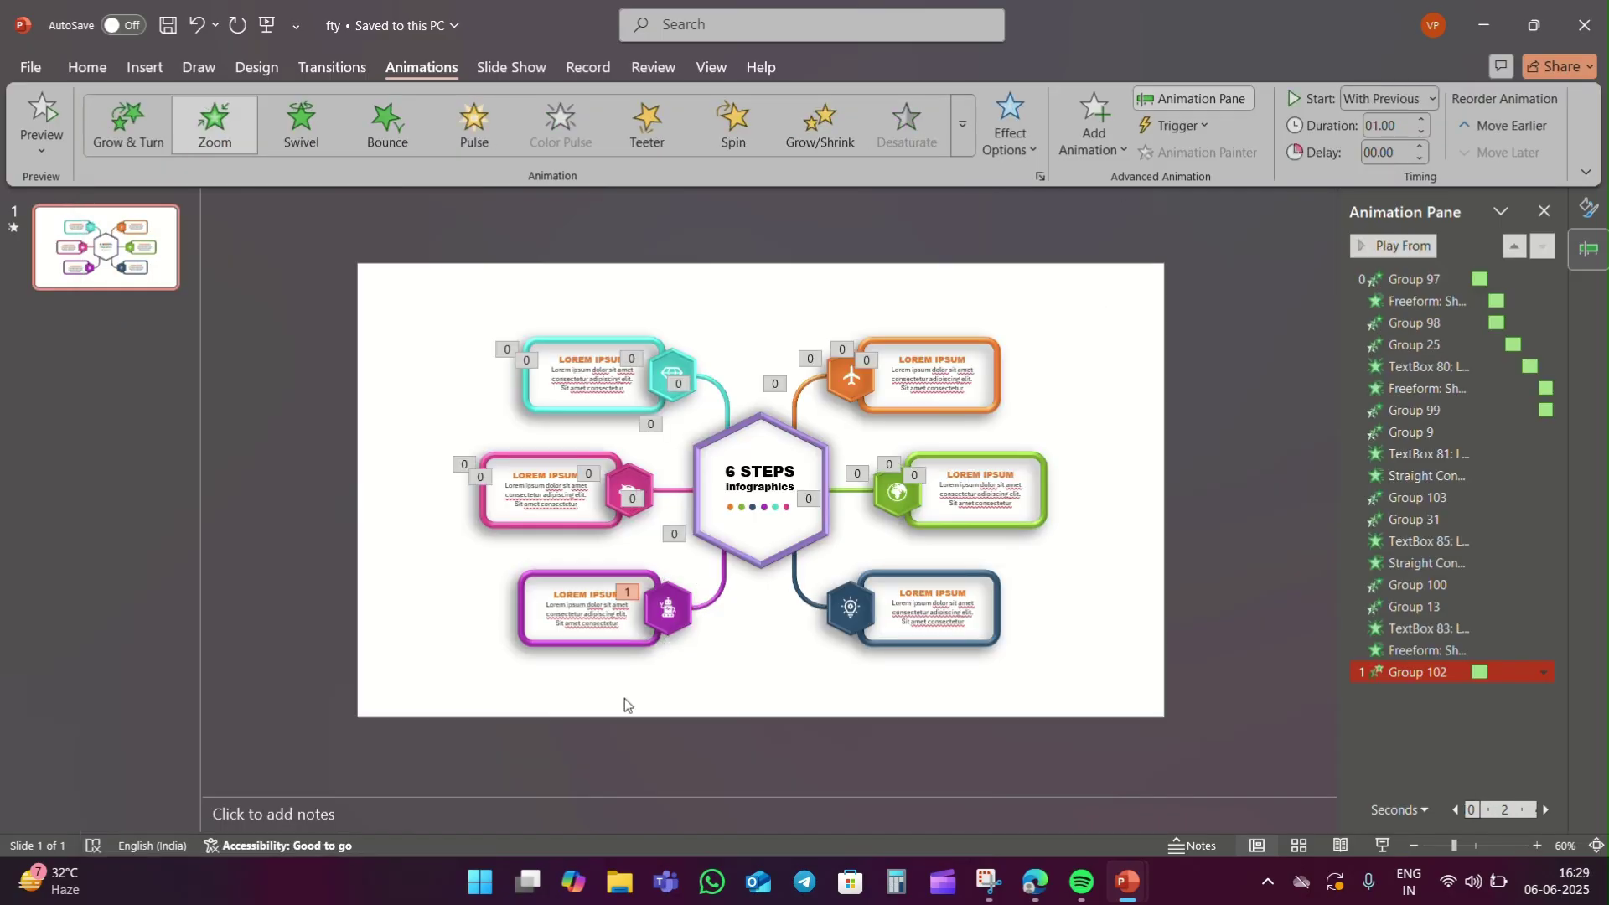
# Fly the purple box in From Left, After Previous, with a bounce end.
pyautogui.click(581, 643)
pyautogui.click(414, 148)
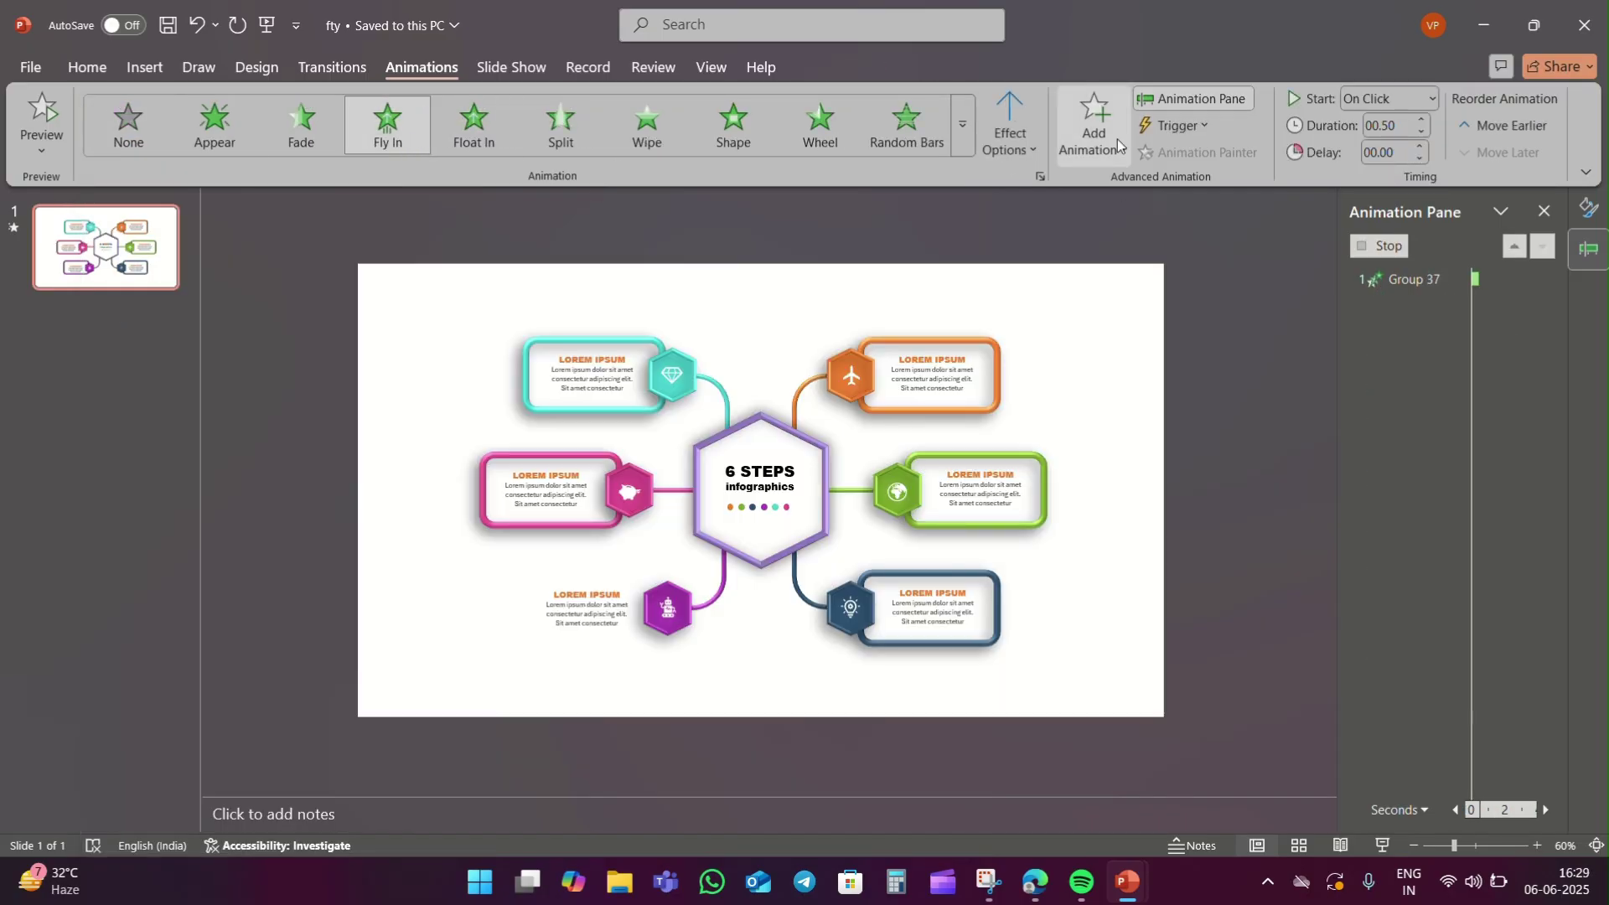
pyautogui.click(1009, 125)
pyautogui.click(1034, 319)
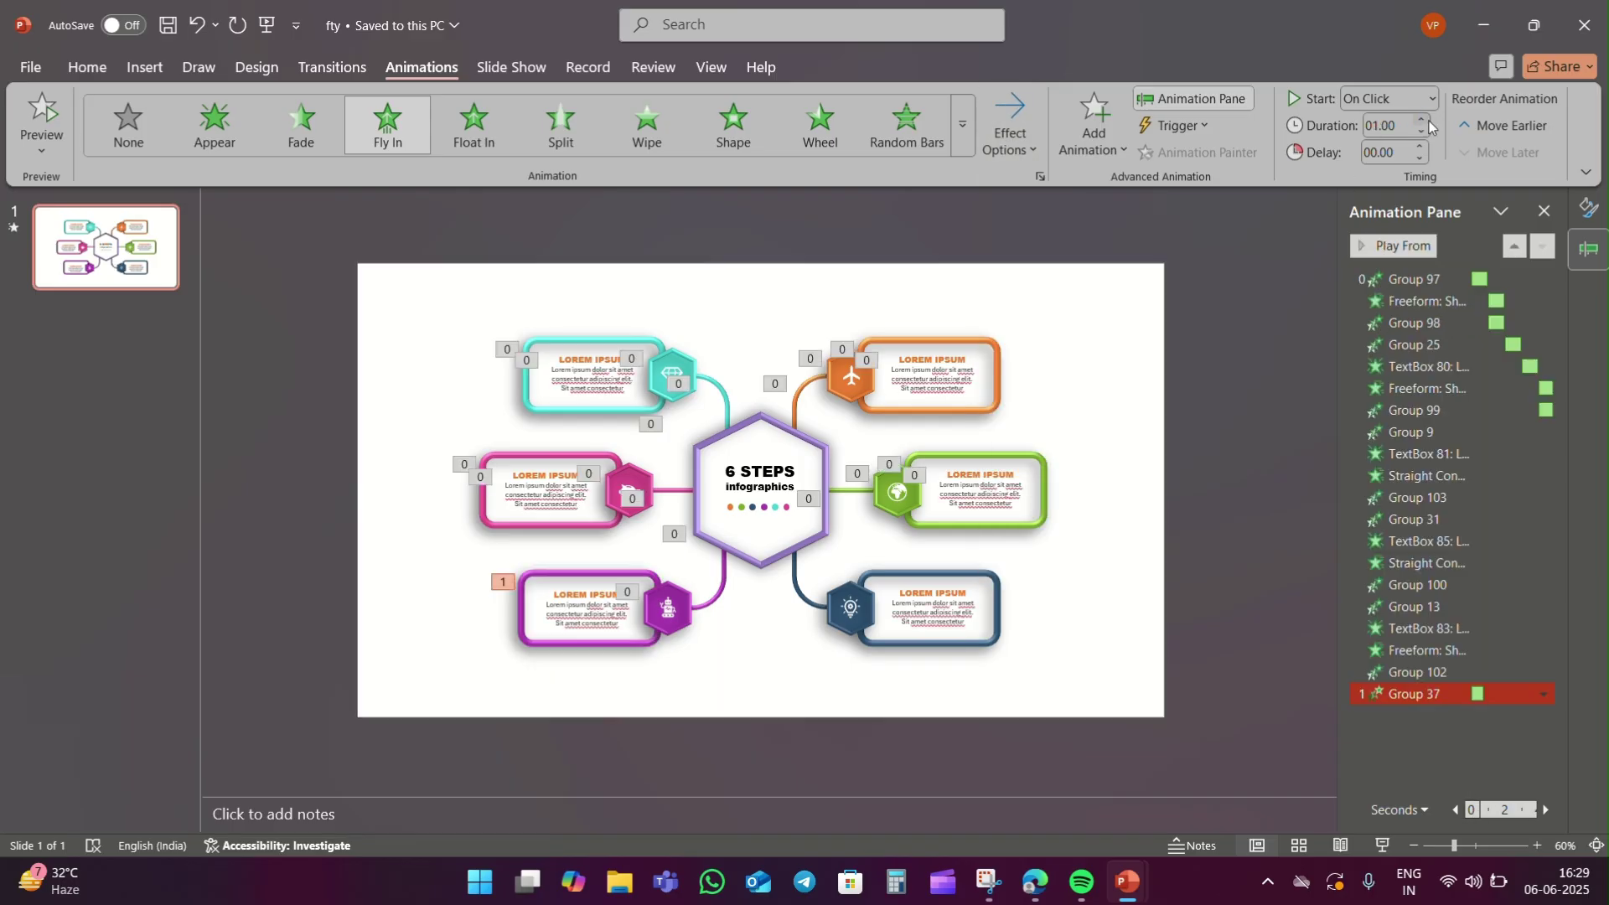
pyautogui.click(1431, 99)
pyautogui.click(1396, 175)
pyautogui.click(1544, 694)
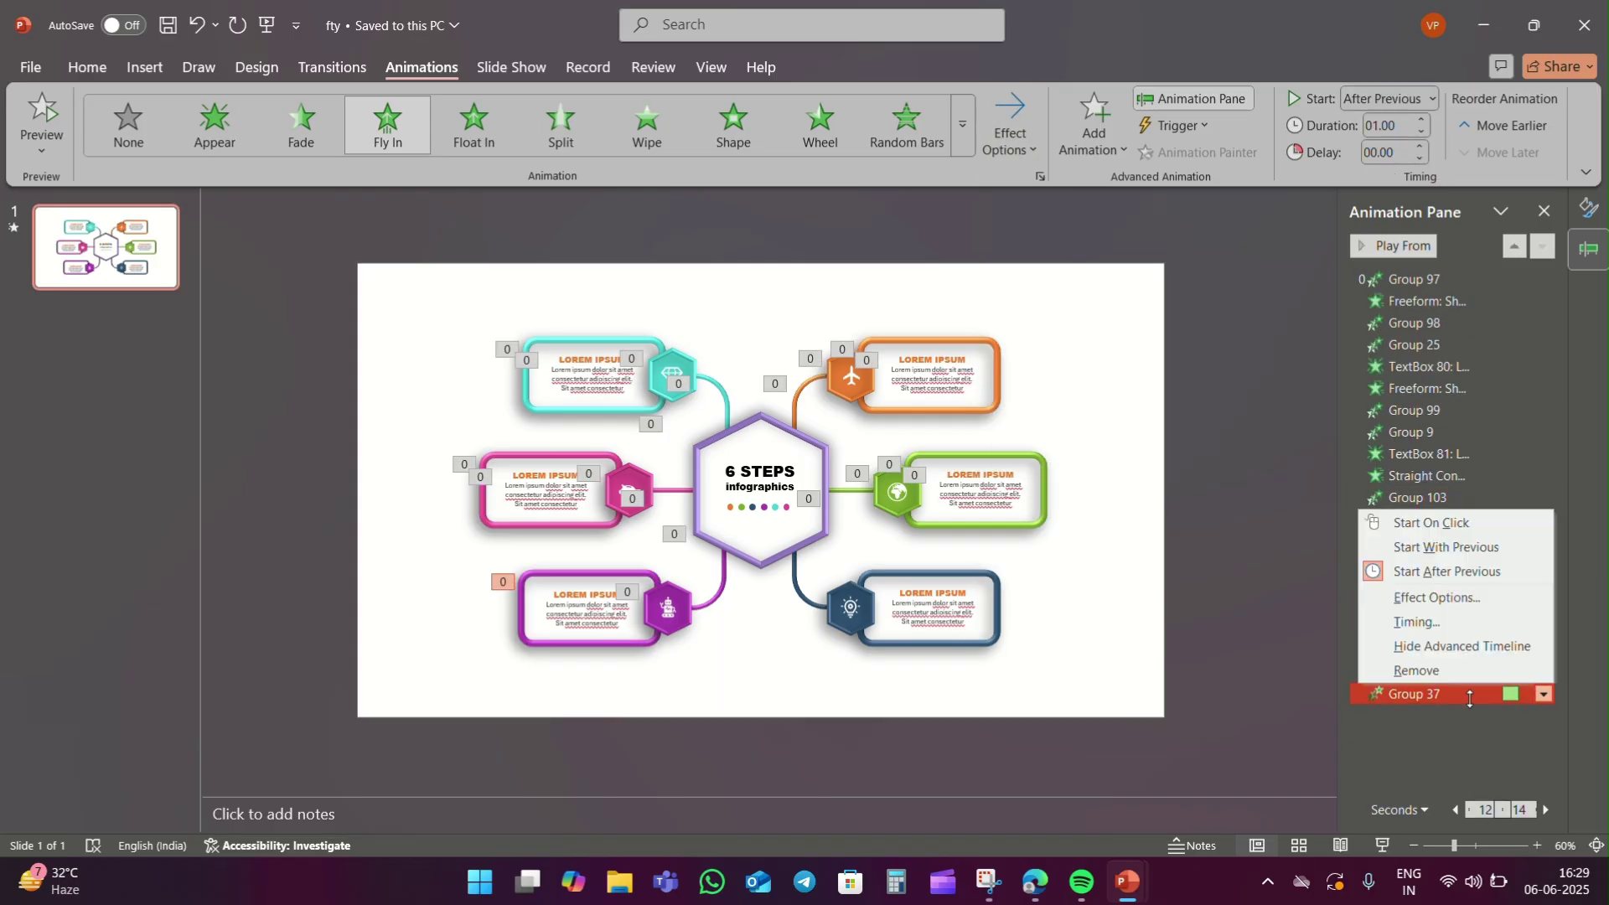
pyautogui.click(1419, 598)
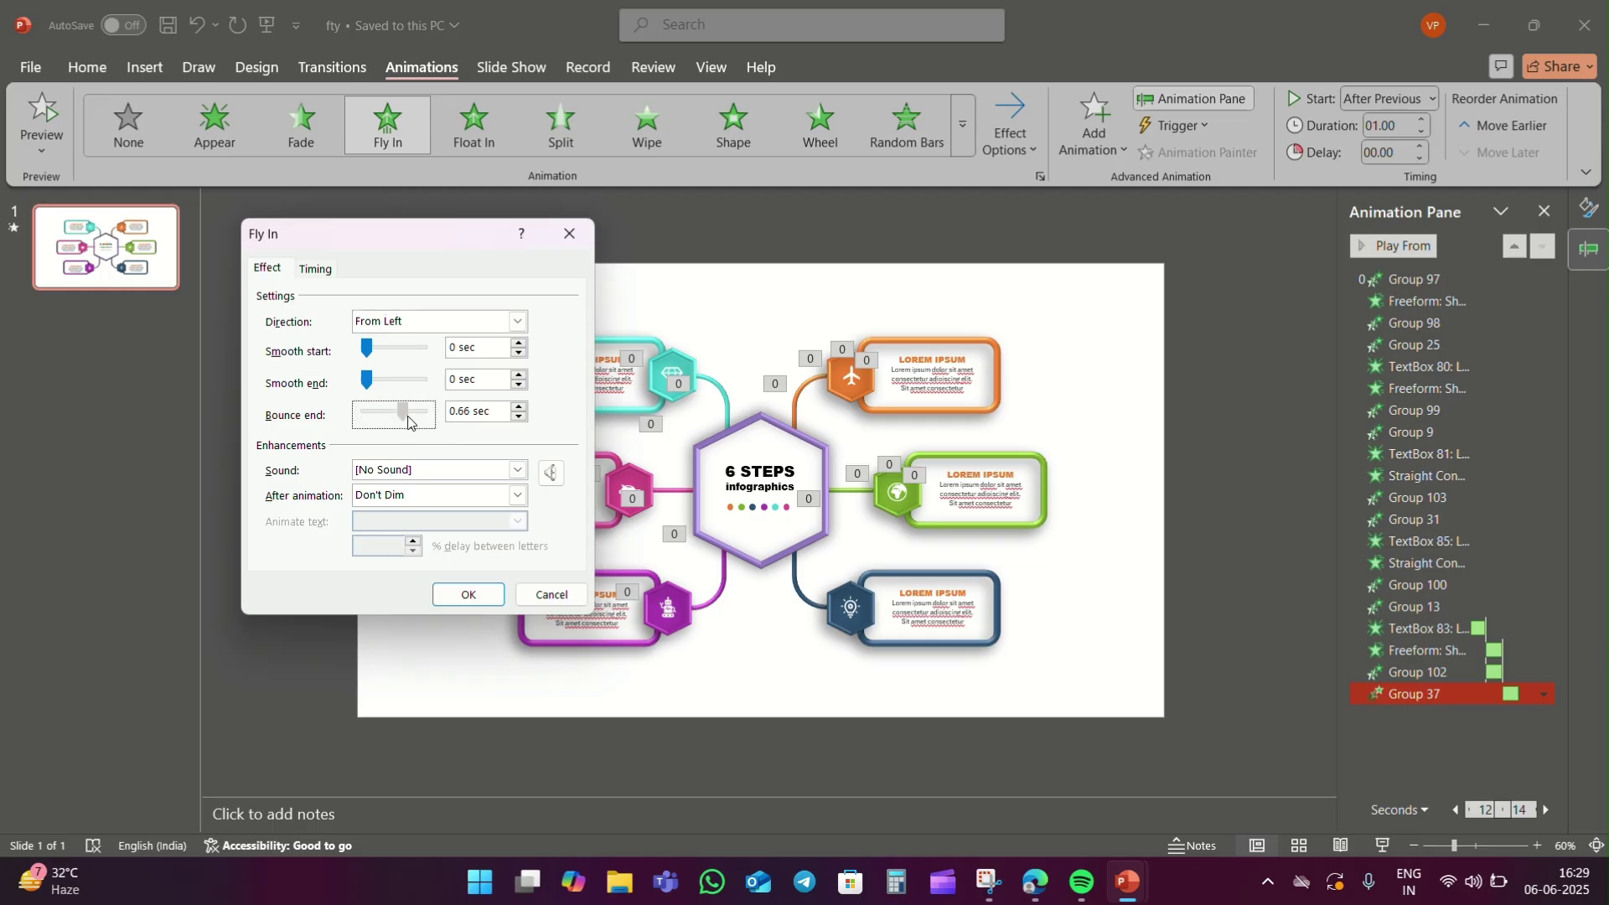
pyautogui.click(468, 593)
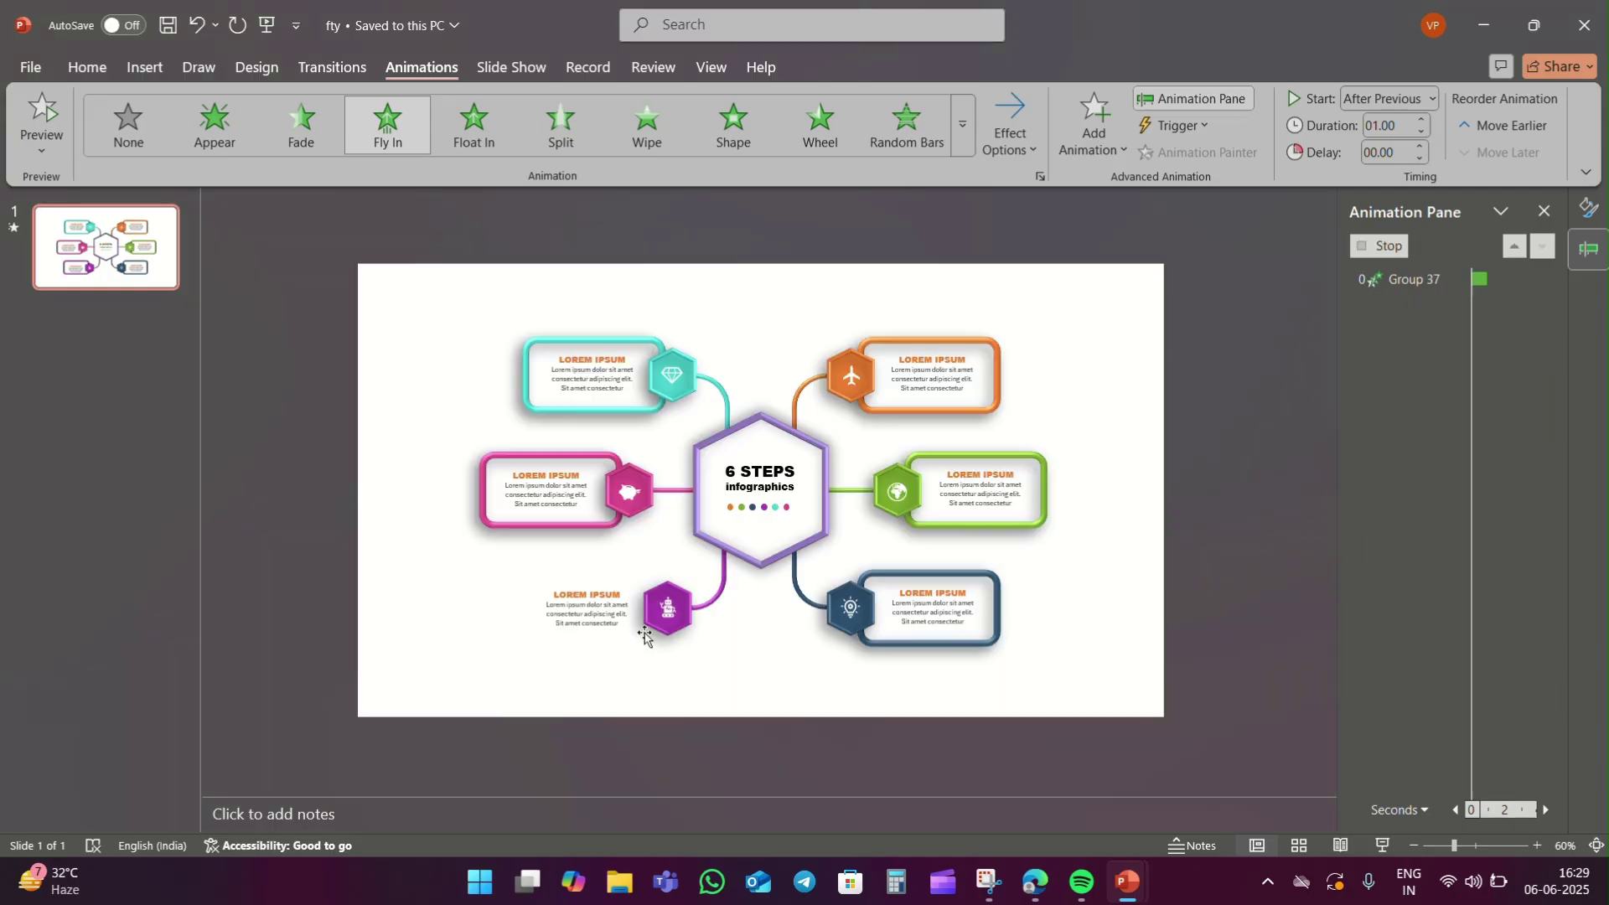
pyautogui.click(589, 589)
# Fade in the purple step's text After Previous.
pyautogui.click(301, 124)
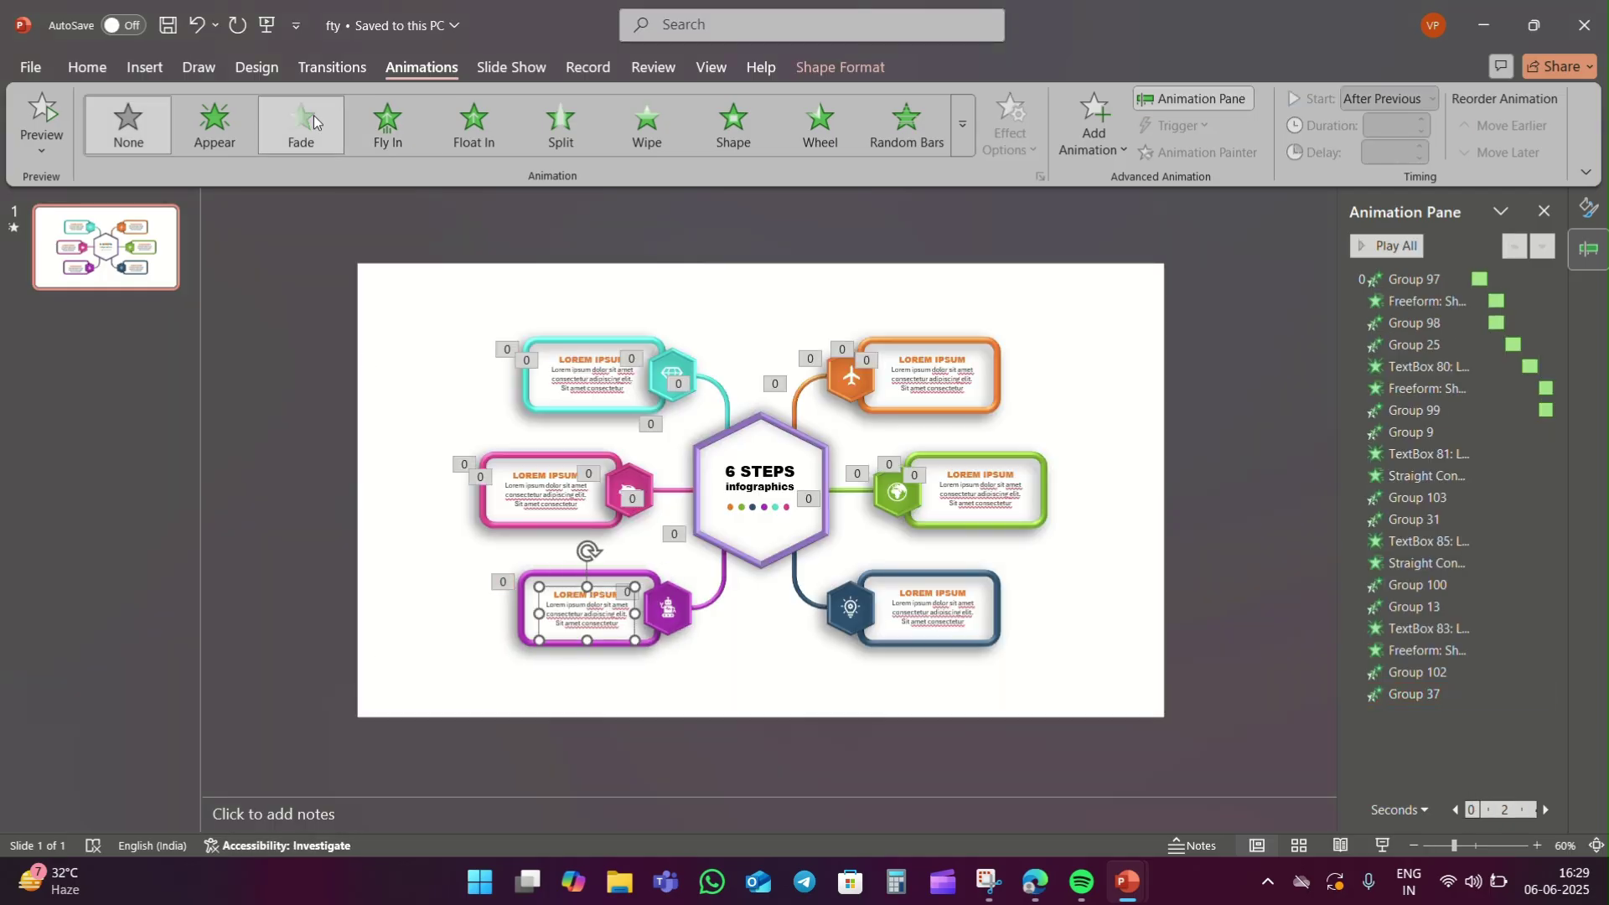
pyautogui.click(1415, 99)
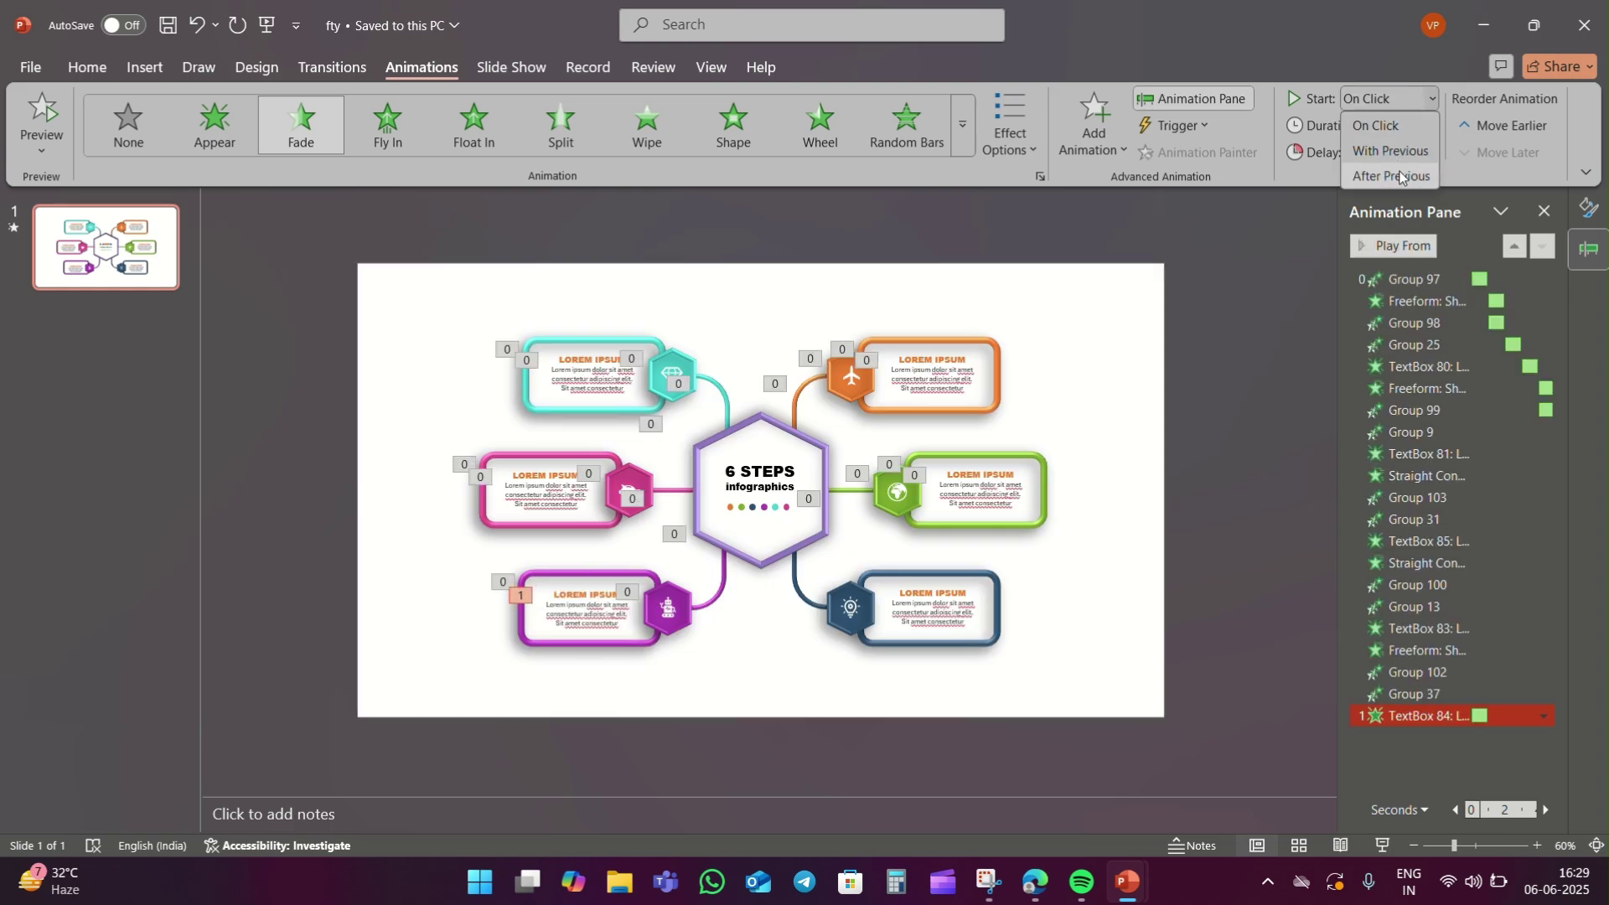
pyautogui.click(1391, 174)
# Wipe the blue connector in From Right, starting After Previous.
pyautogui.click(664, 141)
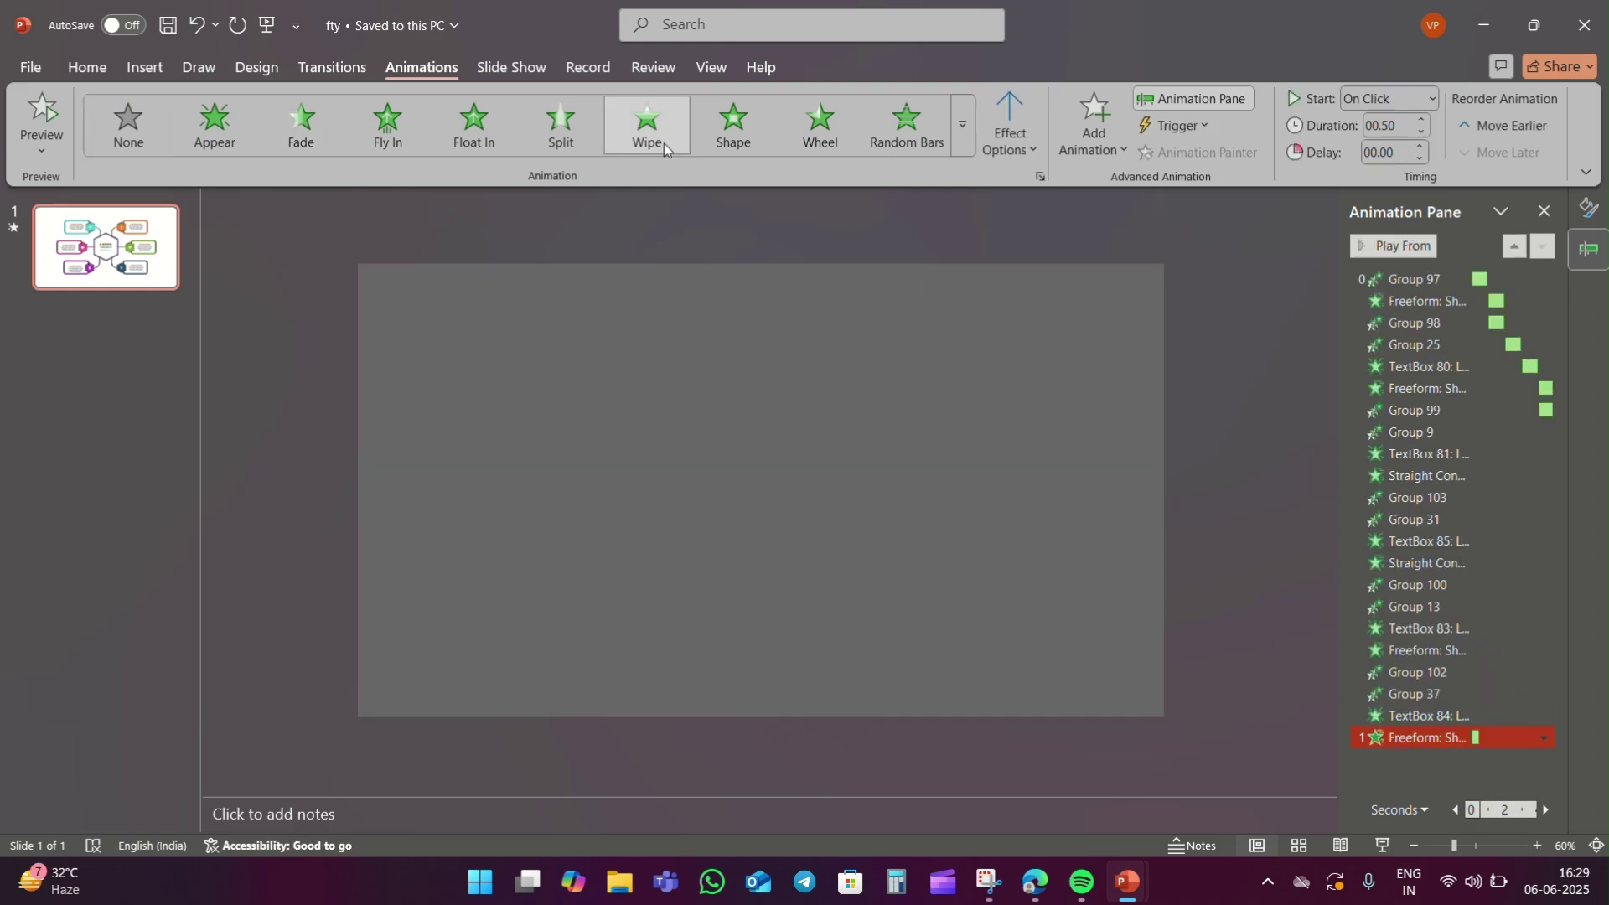
pyautogui.click(1010, 126)
pyautogui.click(1046, 329)
pyautogui.click(1432, 99)
pyautogui.click(1392, 177)
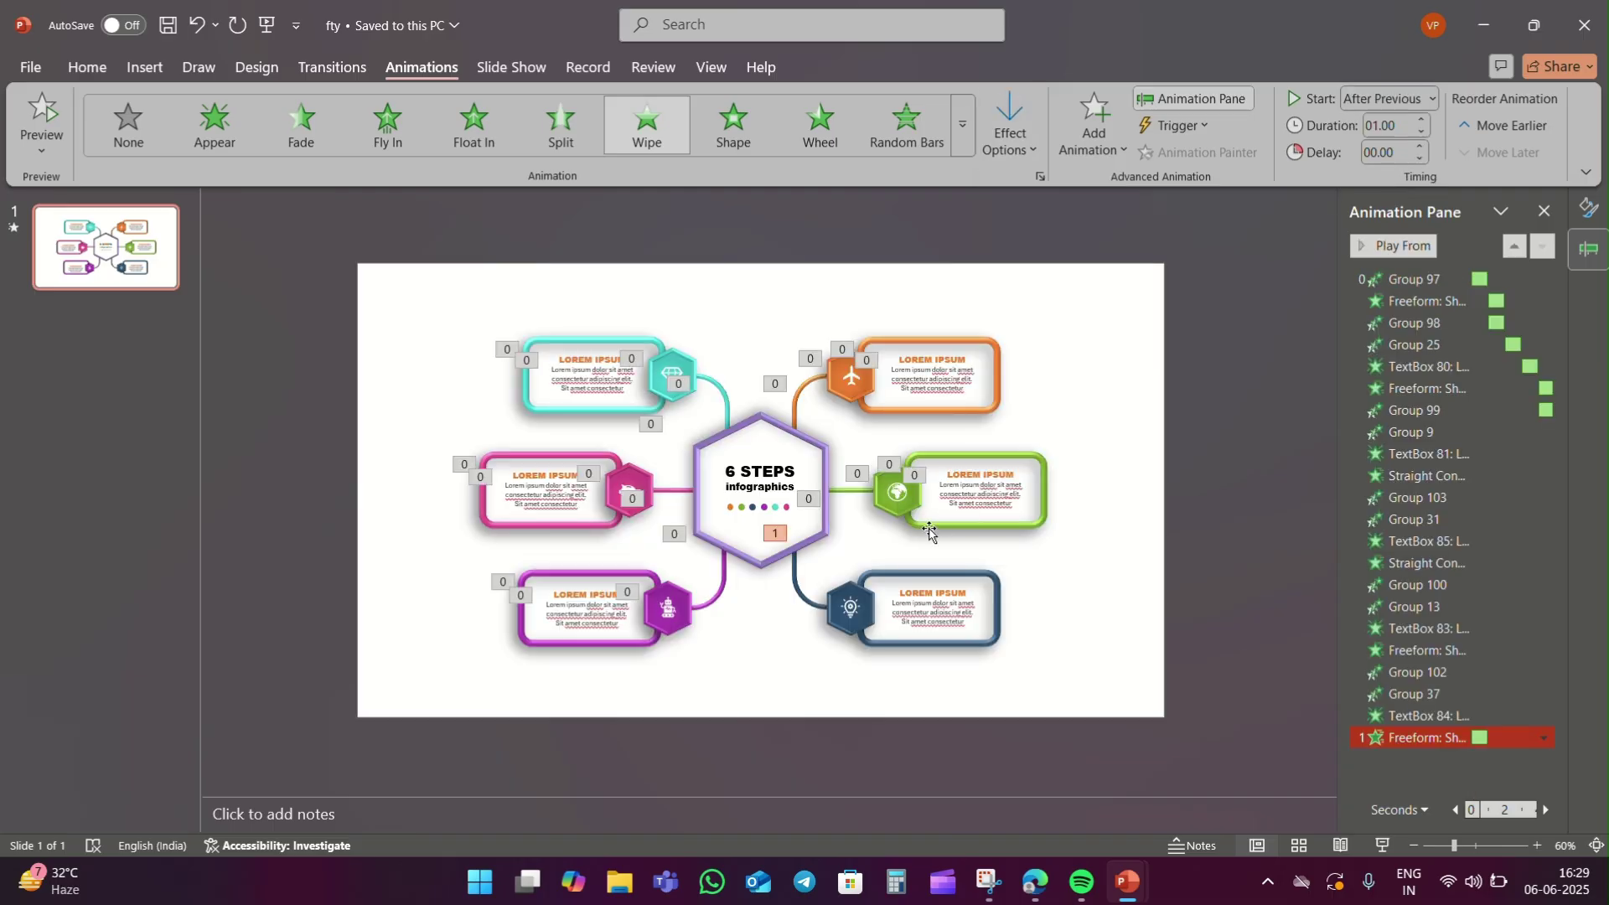
# Give the blue icon a Zoom entrance After Previous.
pyautogui.click(858, 595)
pyautogui.click(961, 124)
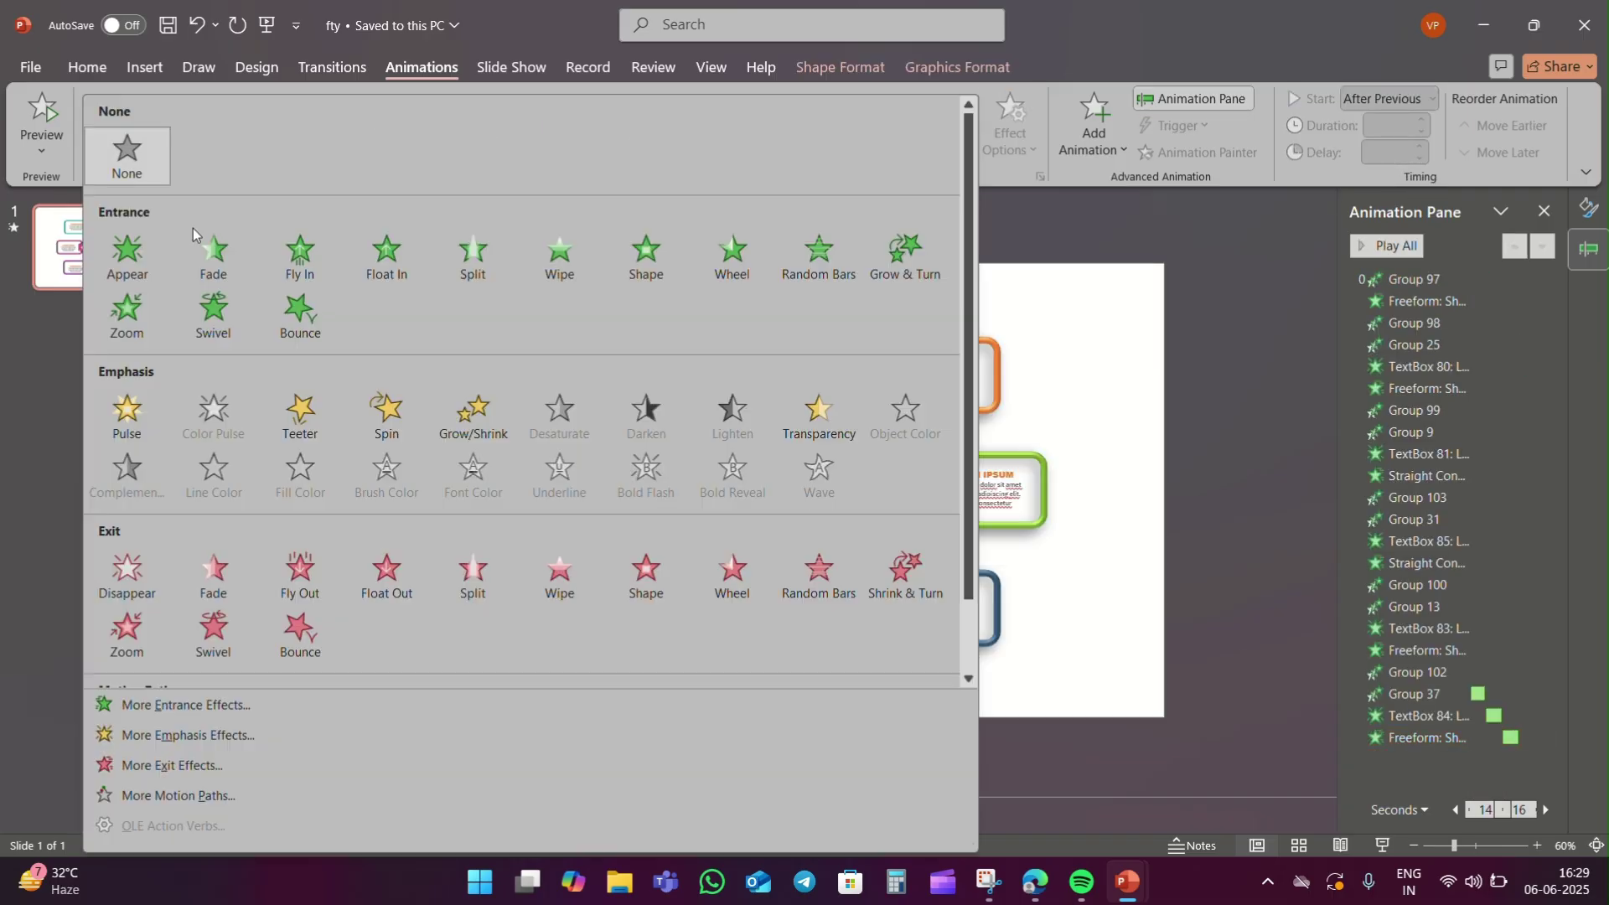
pyautogui.click(146, 316)
pyautogui.click(1432, 99)
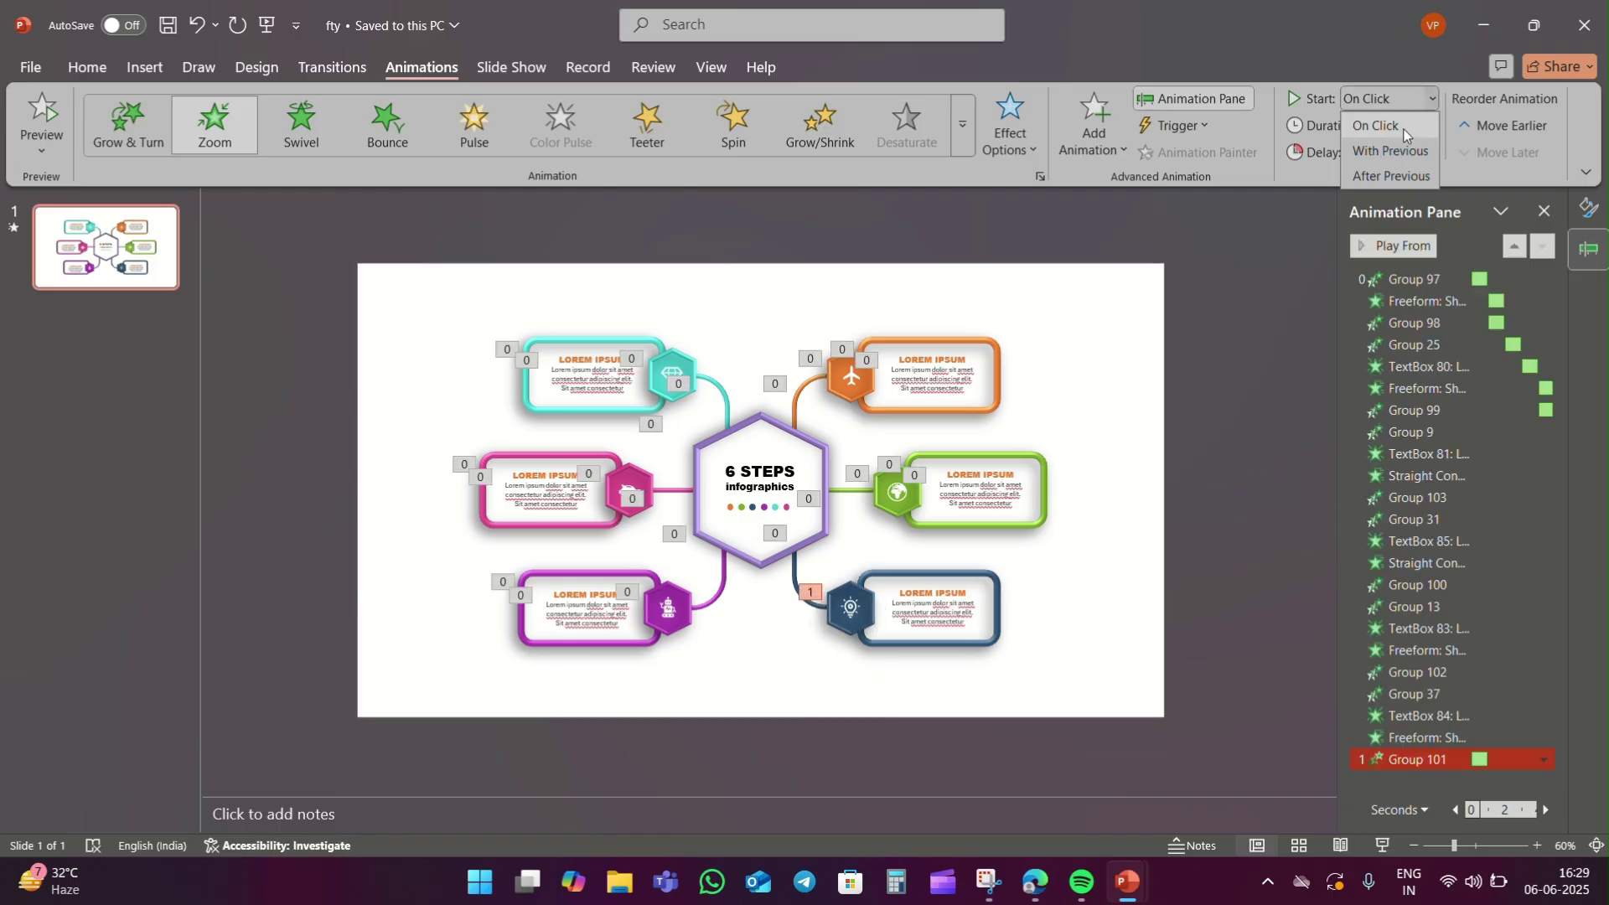
pyautogui.click(1388, 177)
# Fly the blue box in From Right for 1 s, After Previous, with a bounce end.
pyautogui.click(934, 577)
pyautogui.click(387, 124)
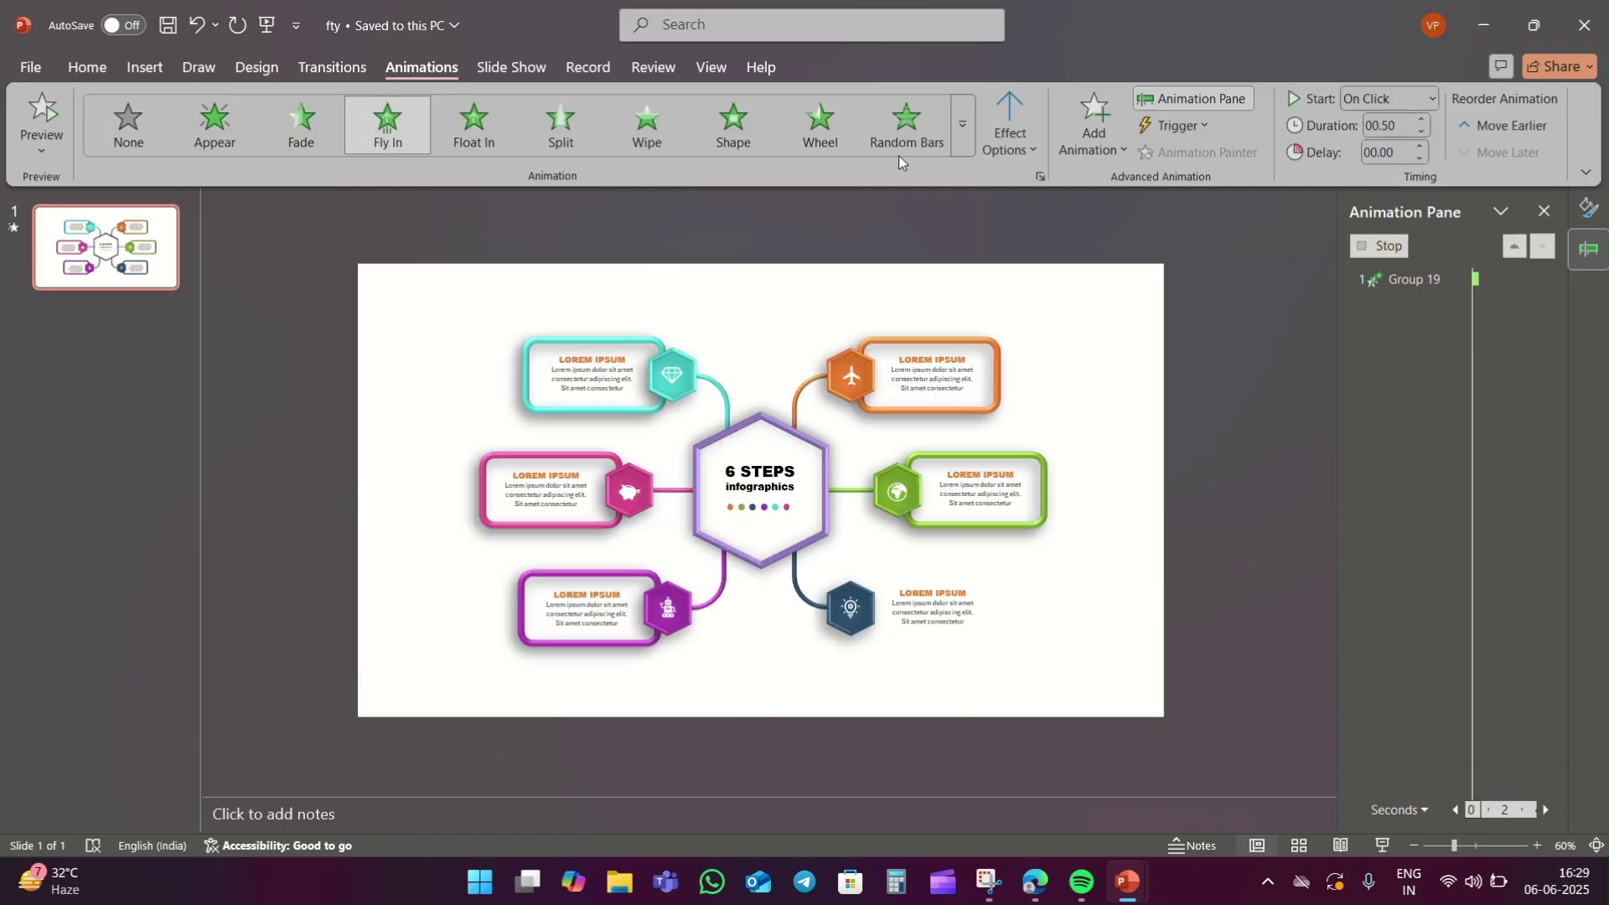
pyautogui.click(1014, 135)
pyautogui.click(1081, 484)
pyautogui.click(1421, 120)
pyautogui.click(1432, 99)
pyautogui.click(1389, 177)
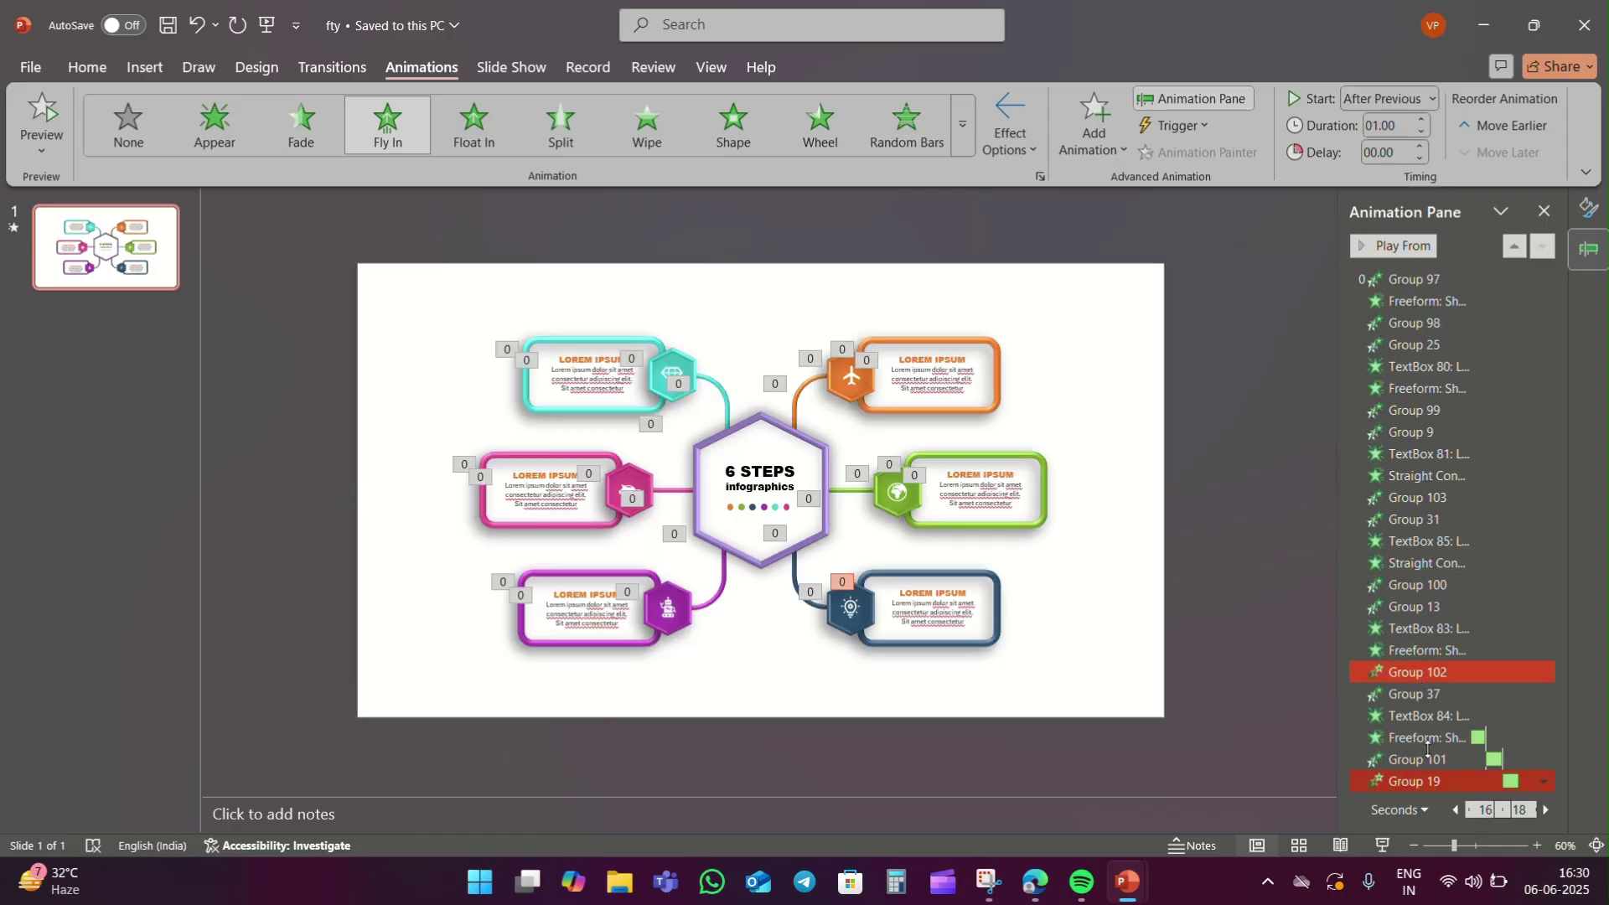
pyautogui.rightClick(1433, 777)
pyautogui.click(1416, 683)
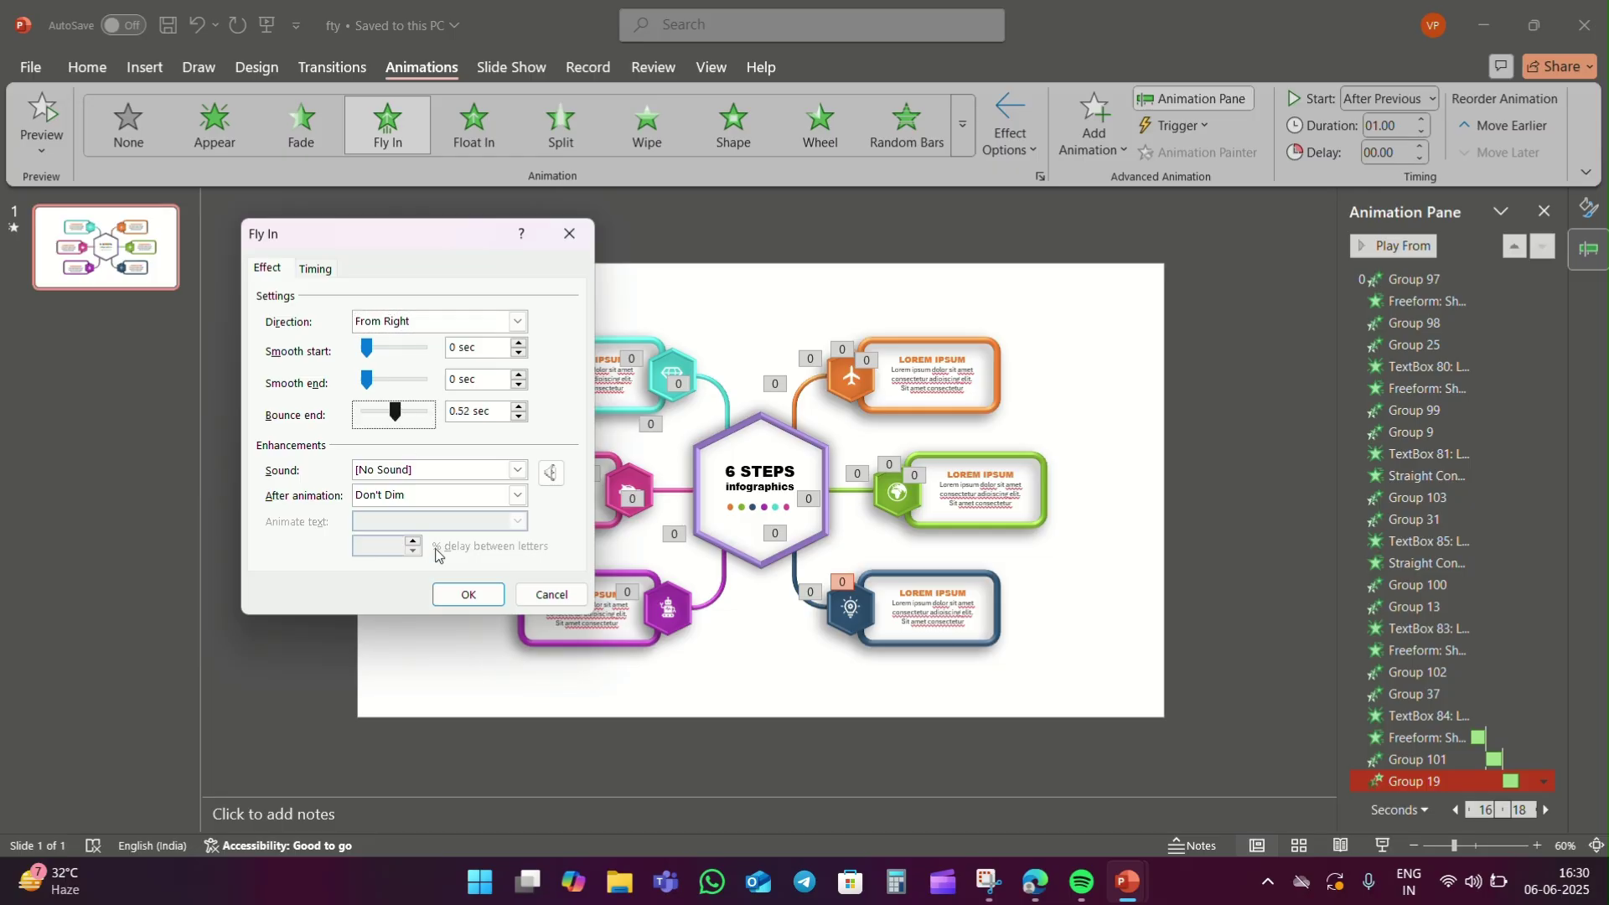
pyautogui.click(469, 594)
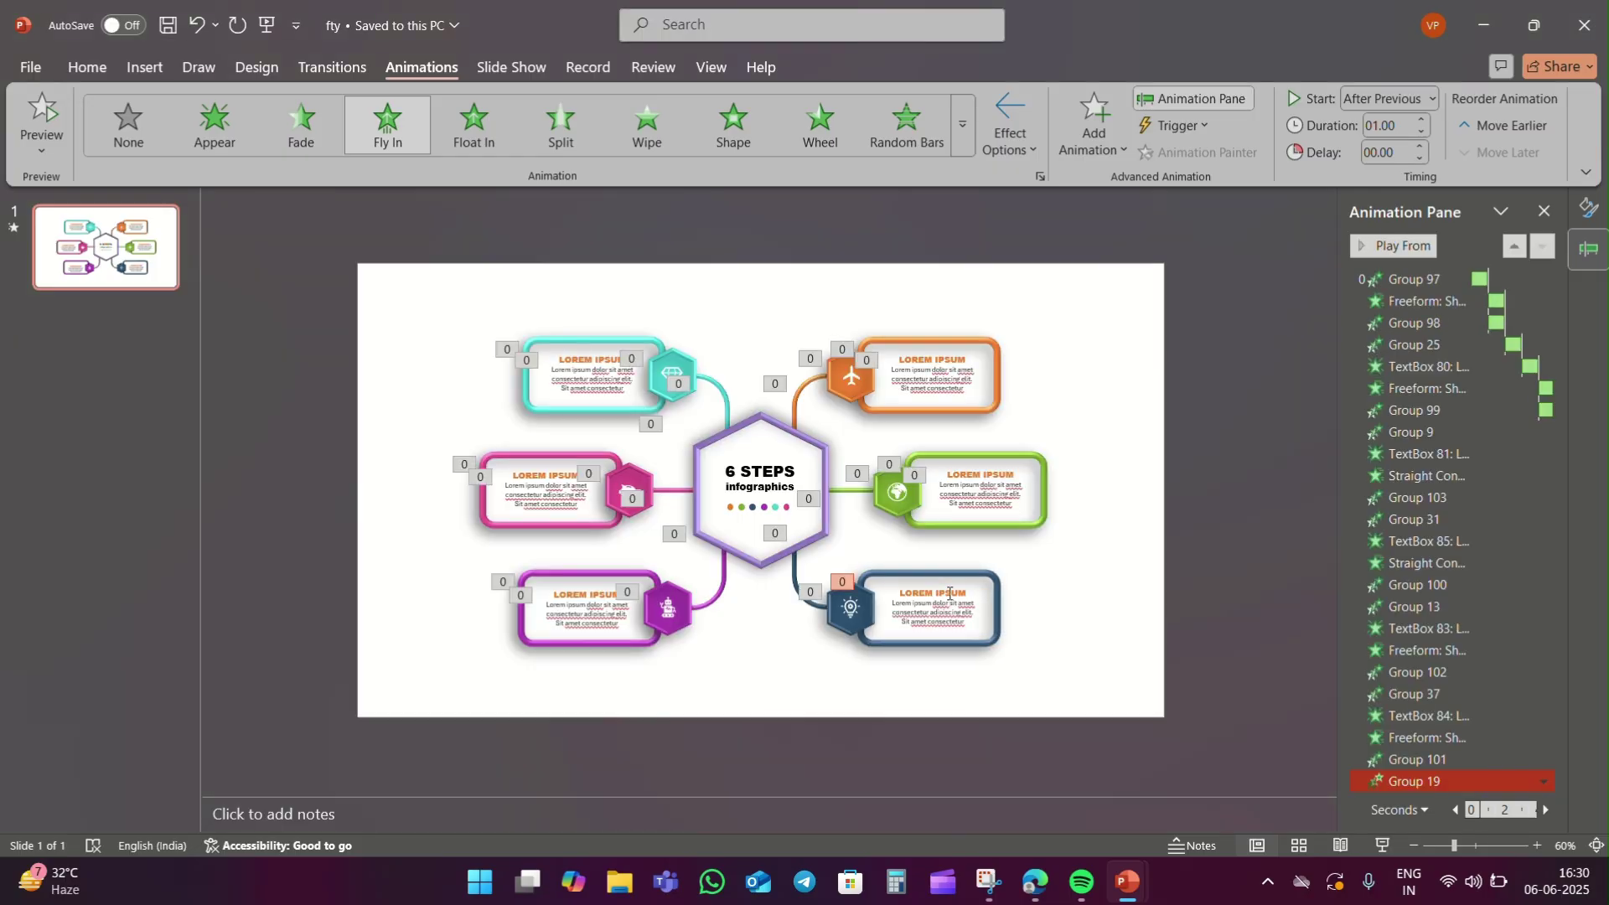
# Fade in the blue step's text After Previous and preview the slide show.
pyautogui.click(935, 587)
pyautogui.click(300, 126)
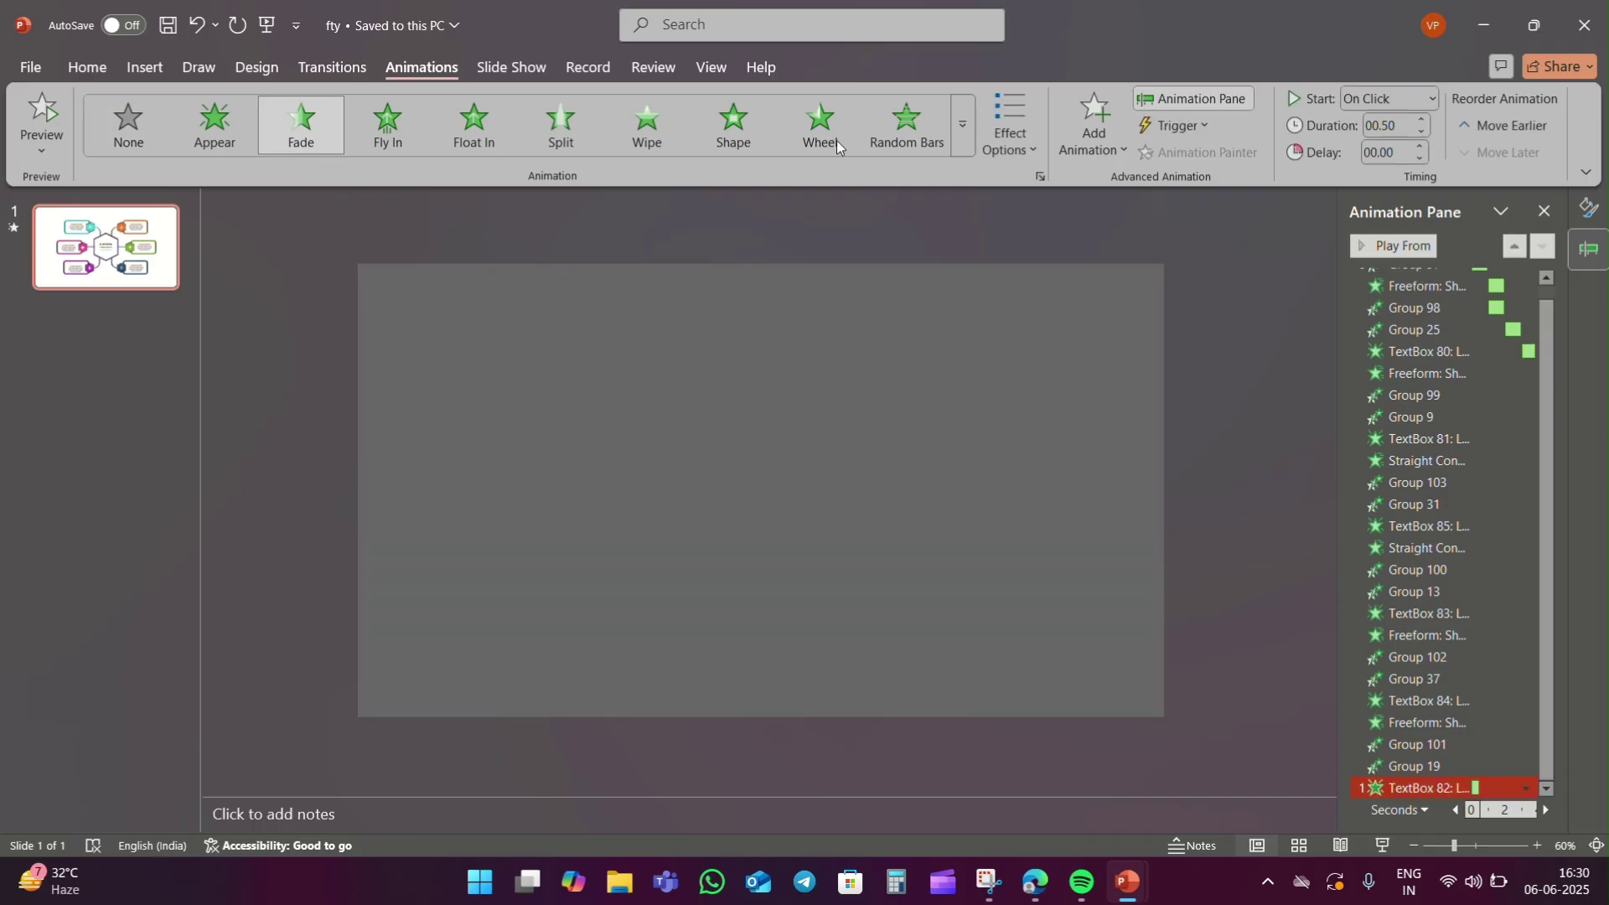
pyautogui.click(1416, 99)
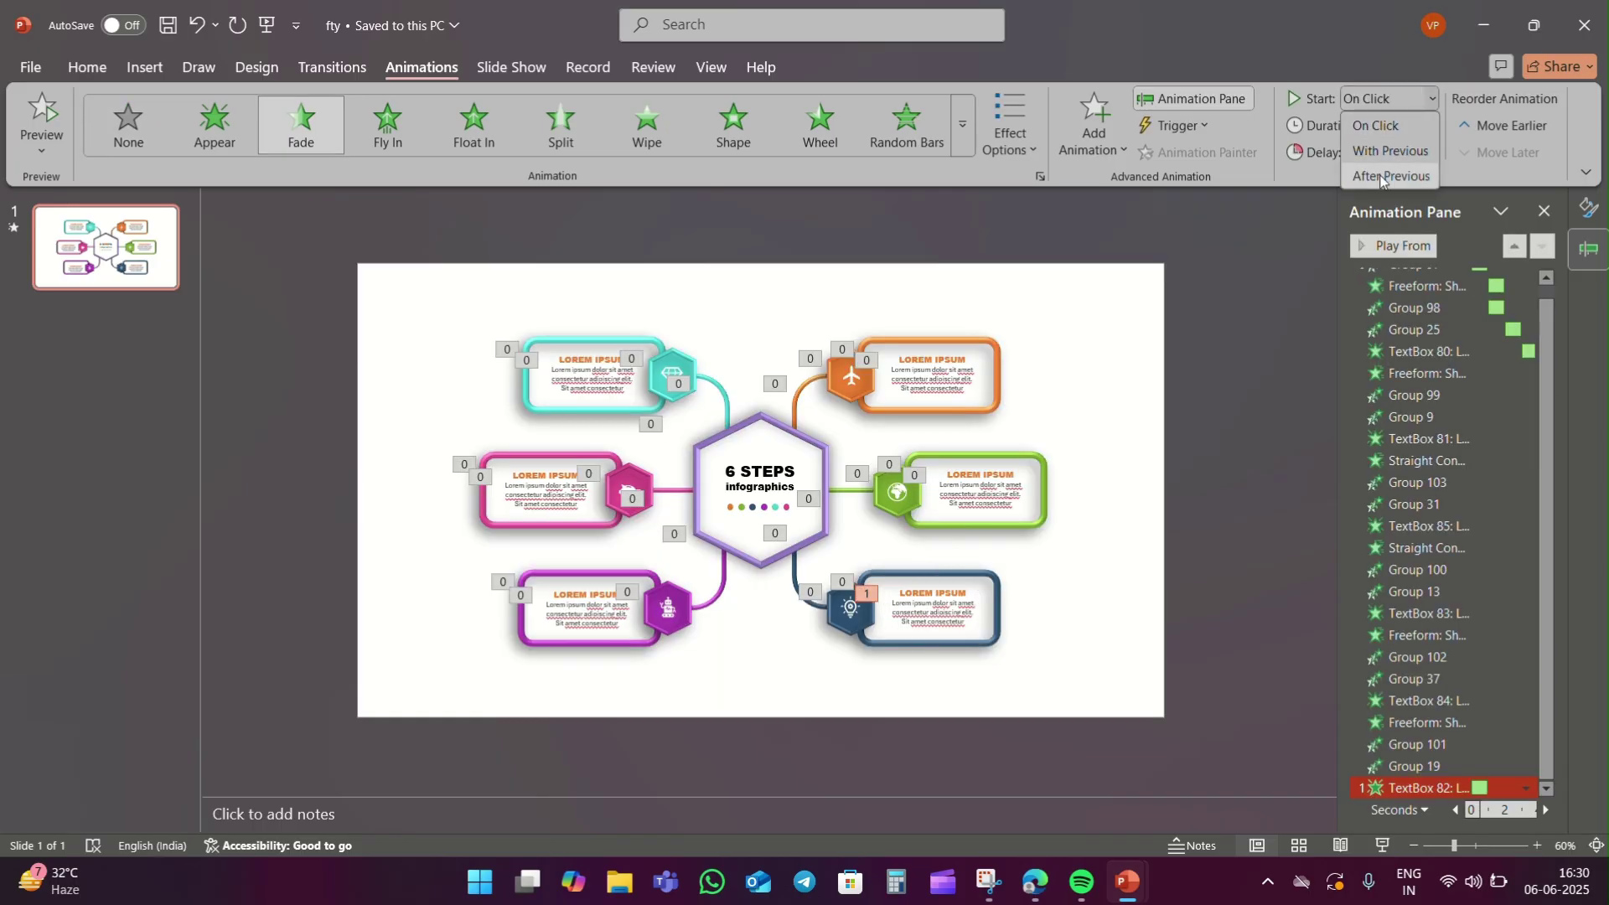
pyautogui.click(1381, 177)
pyautogui.click(1243, 417)
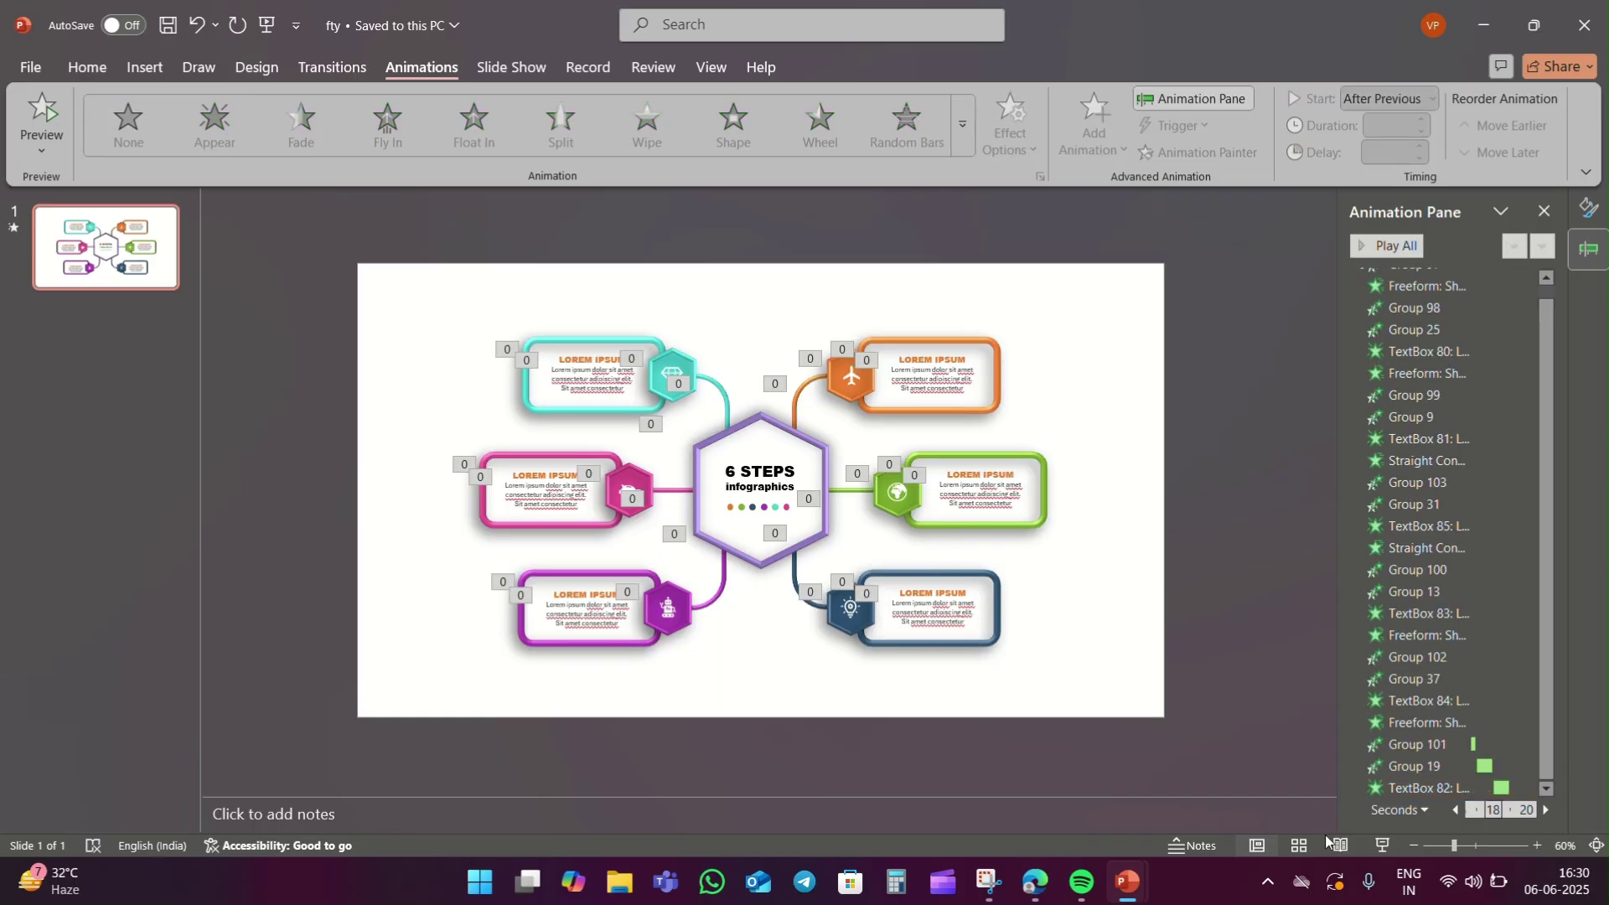
pyautogui.click(1385, 844)
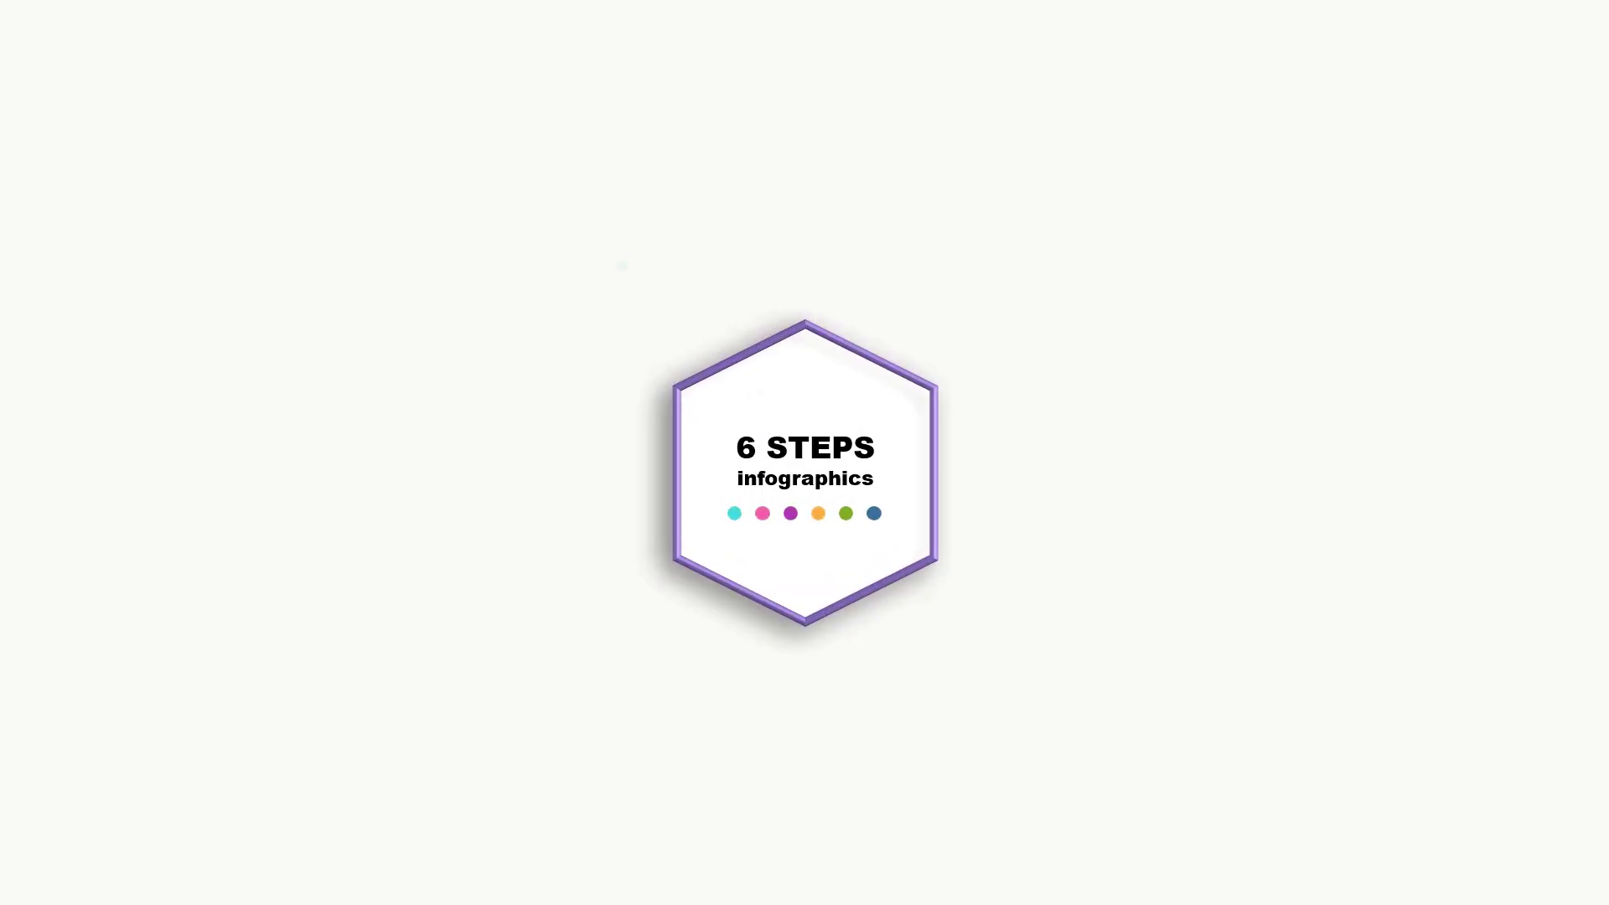